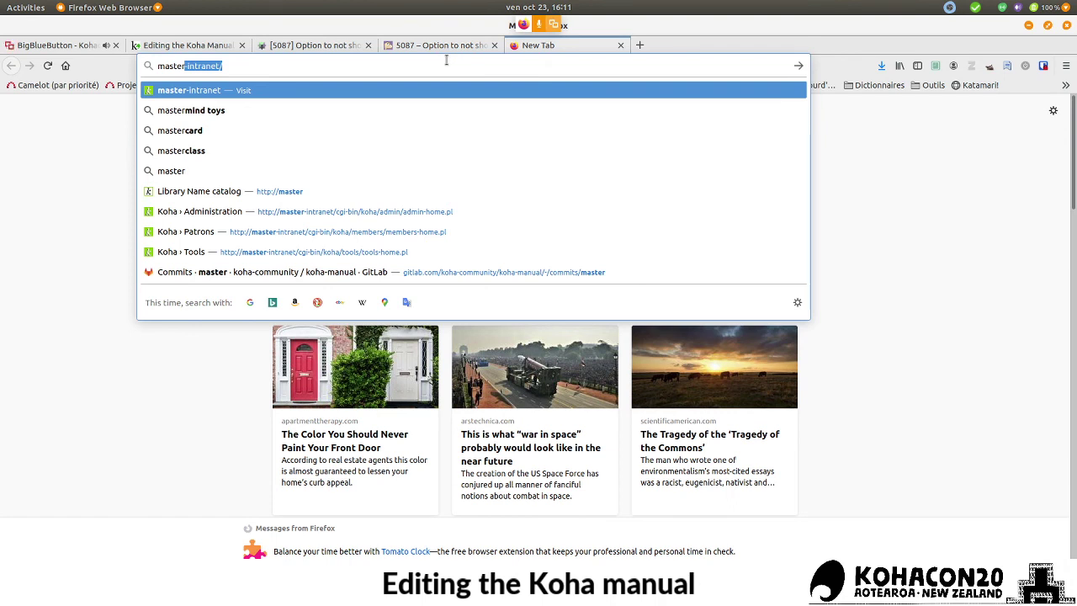
- Open the CSV profiles tool in the Koha staff interface at master-intranet, following the test plan in bug 5087
key(Return)
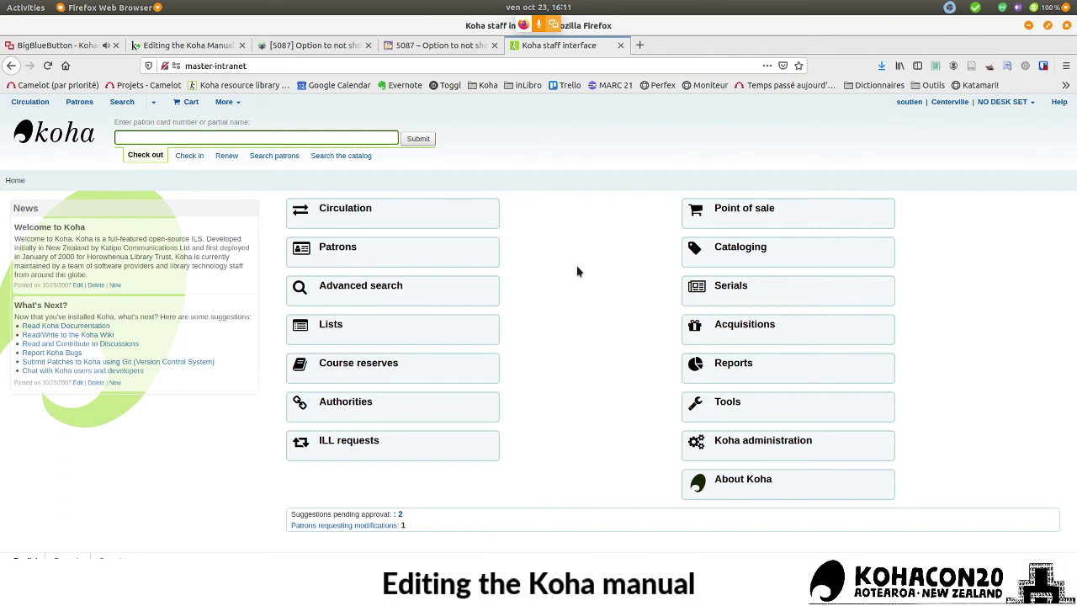
click(767, 412)
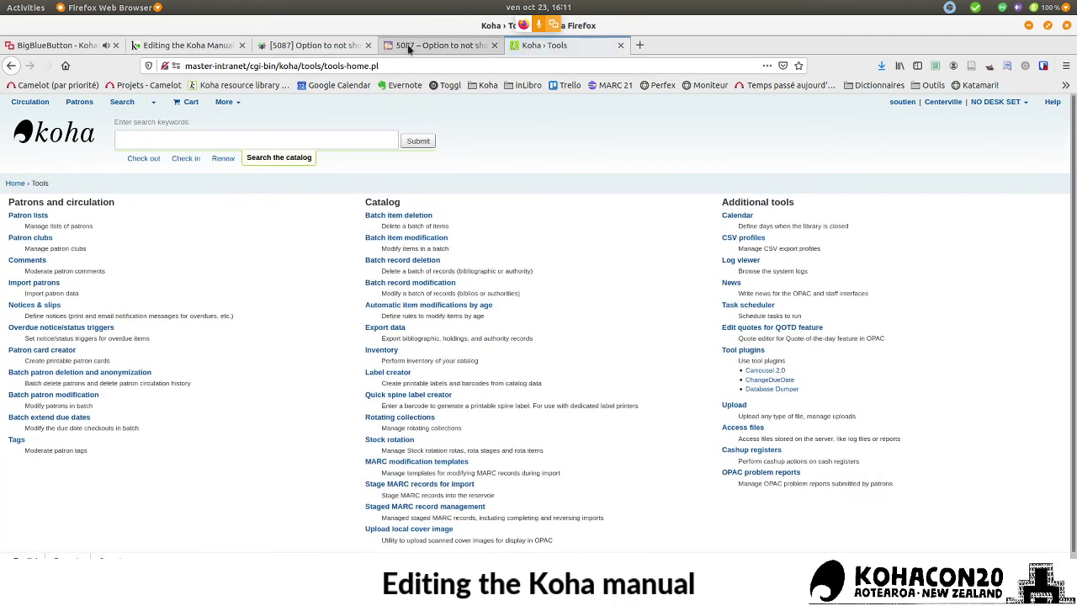
click(407, 47)
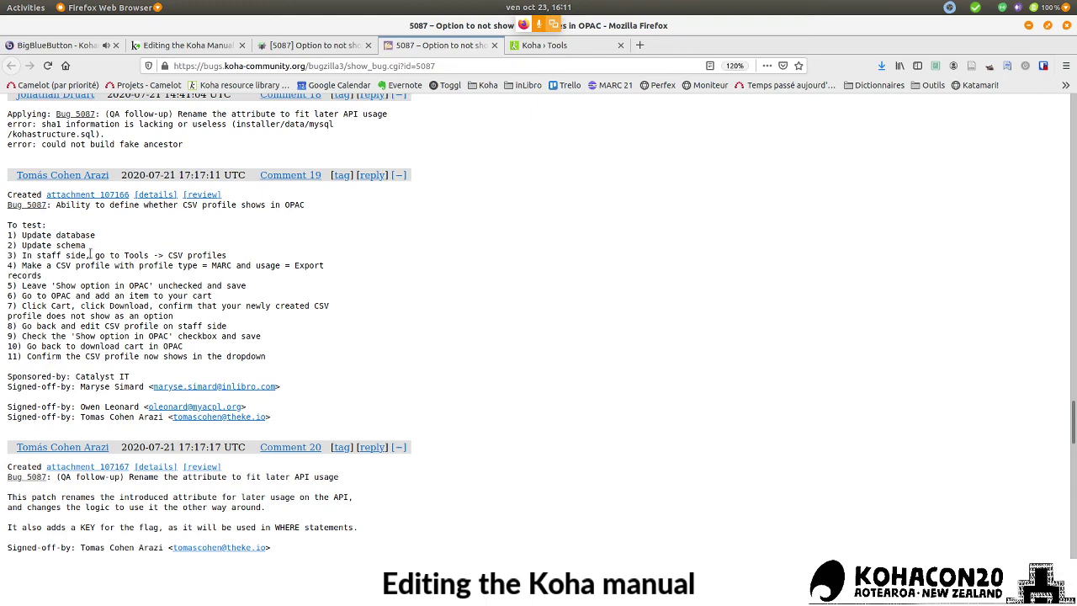
click(520, 45)
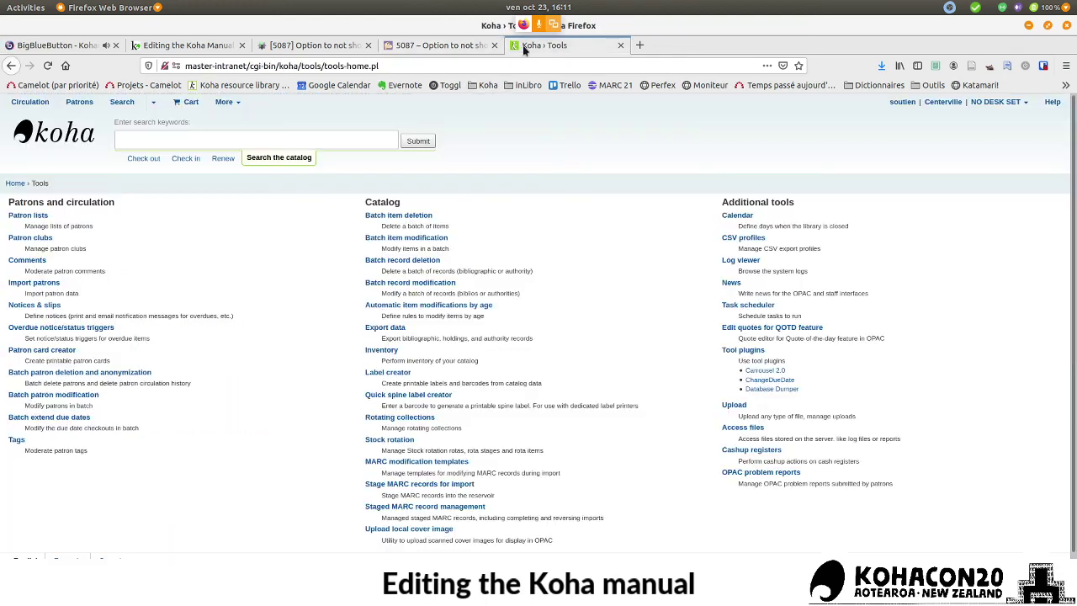
click(734, 240)
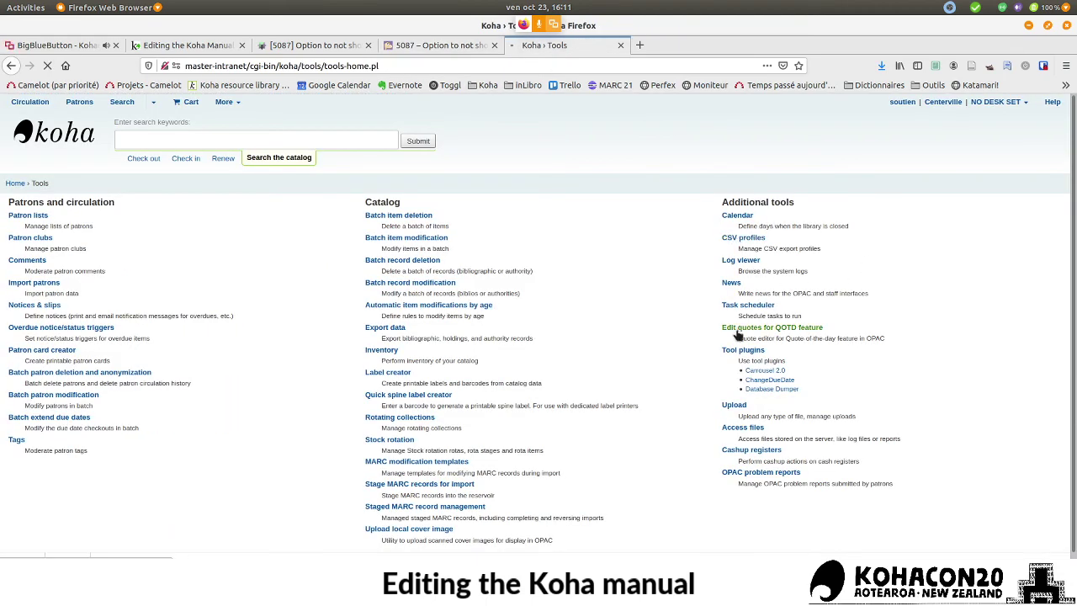
key(ctrl+plus)
key(ctrl+plus)
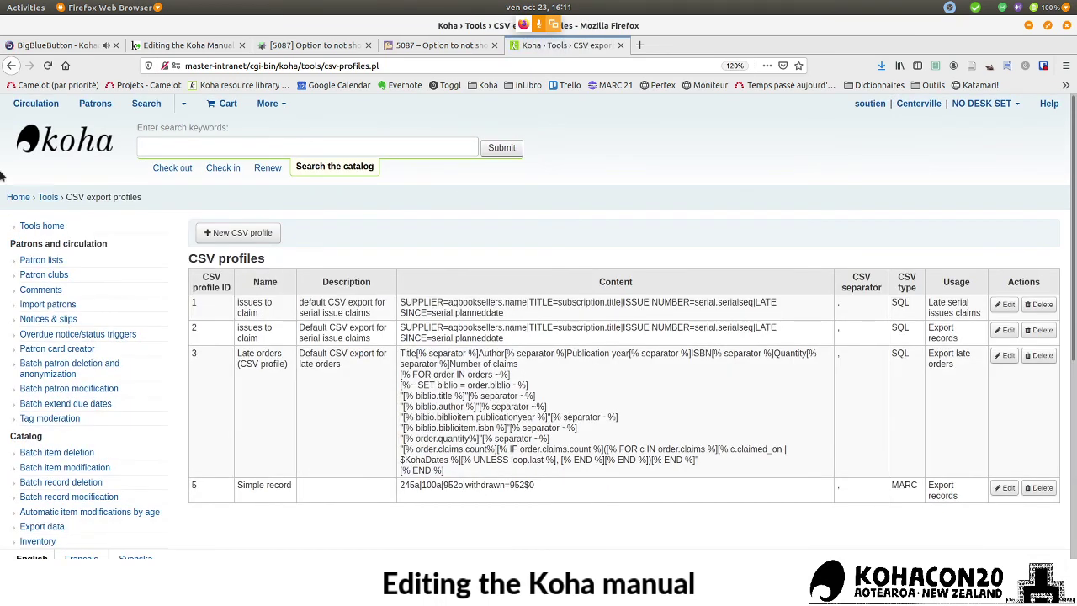
- Create and save a MARC CSV profile named "Record export" with usage Export records and MARC fields 100a|245a|264|300
click(218, 229)
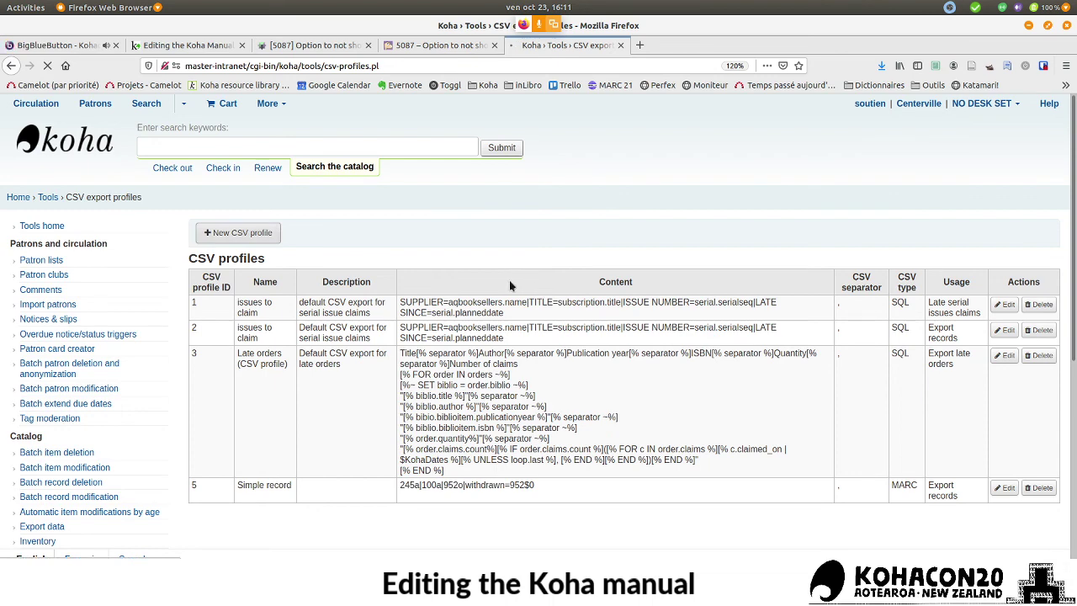
scroll(446, 390, down, 1)
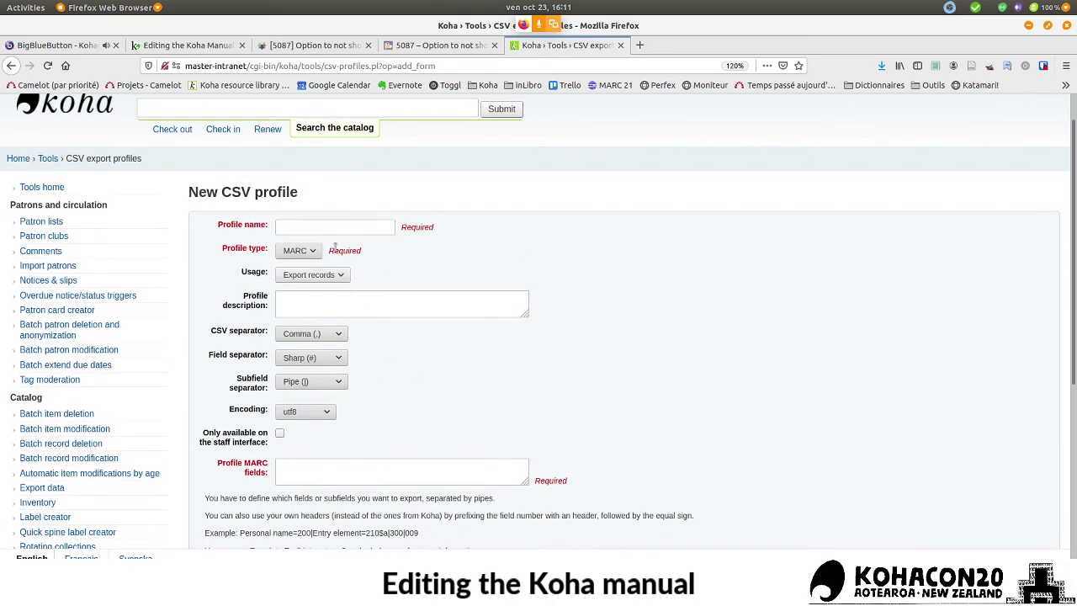
click(301, 224)
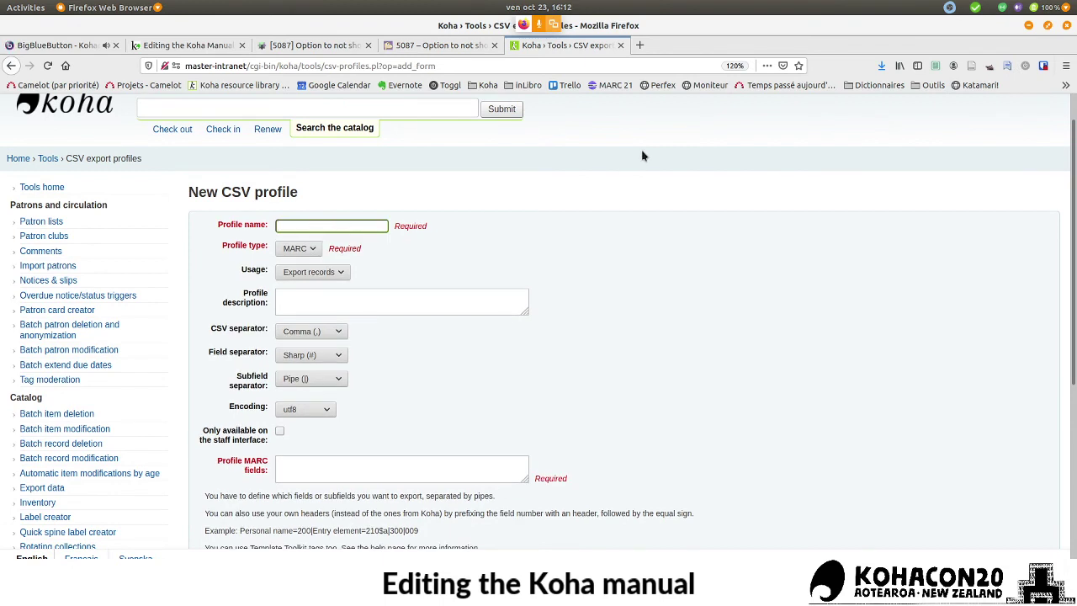
text(Record e)
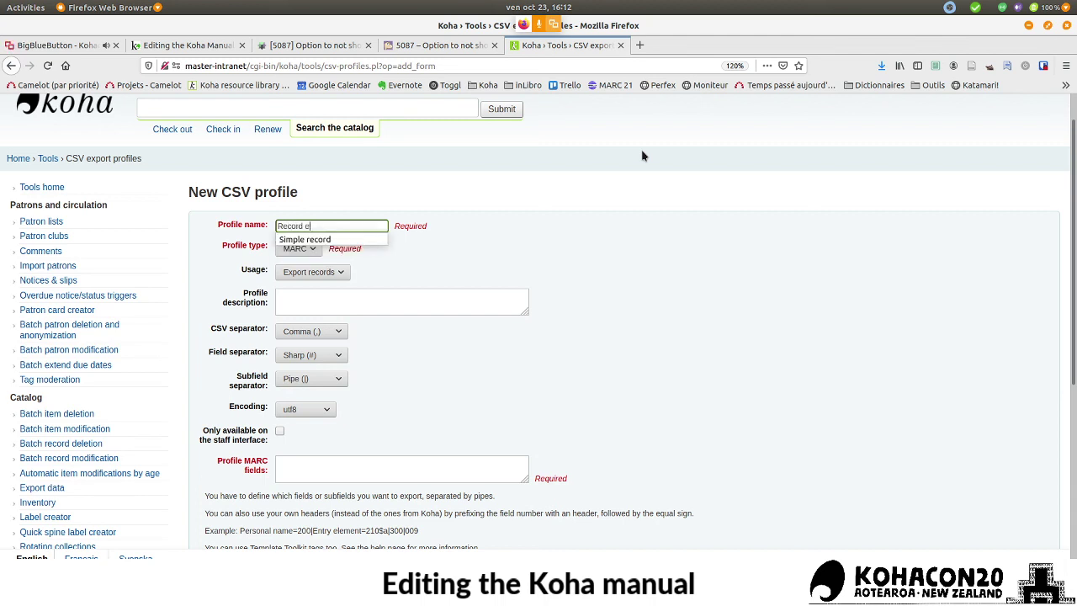
text(xport)
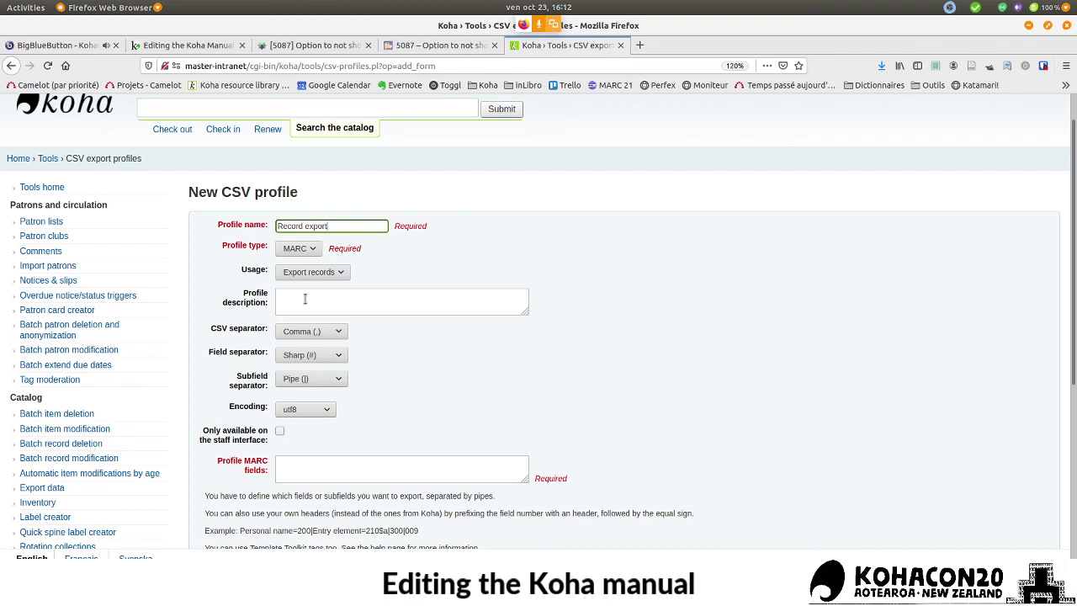
click(299, 468)
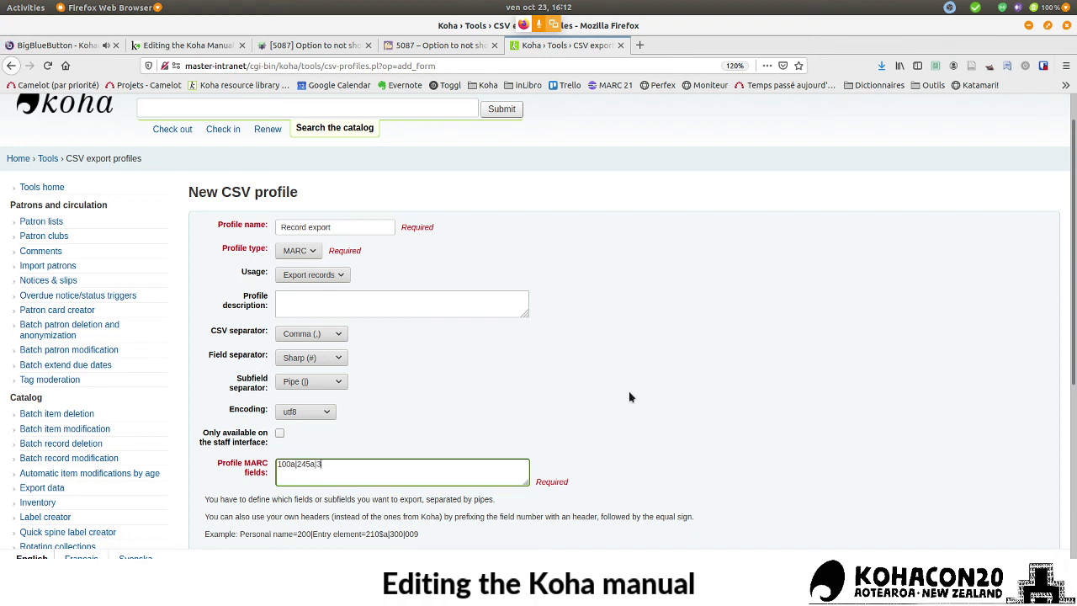
key(BackSpace)
key(BackSpace)
scroll(437, 421, down, 3)
click(212, 480)
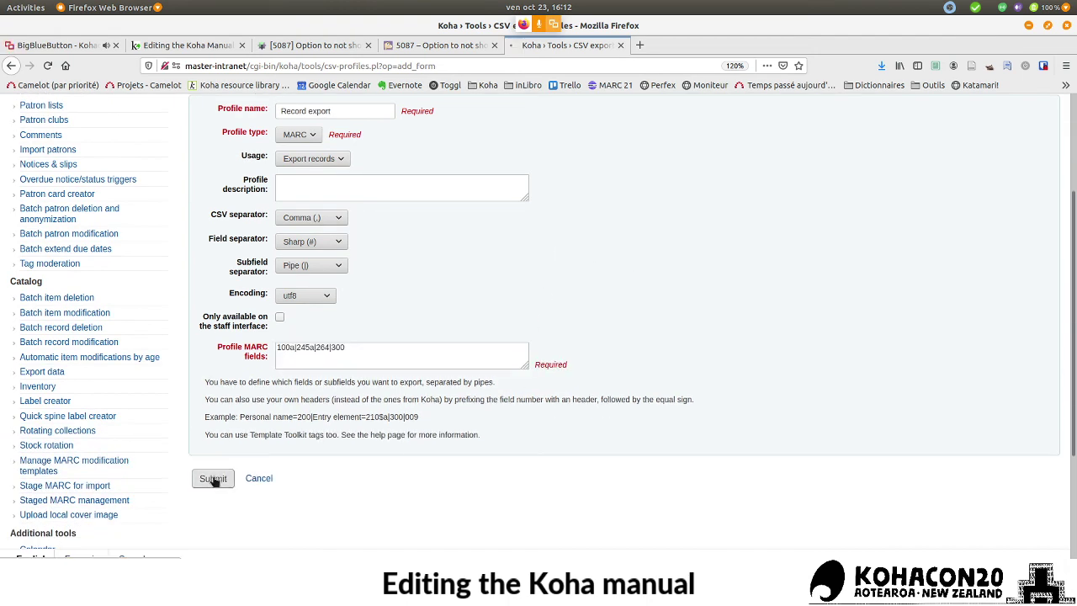
- Review the bug 5087 test plan instruction on leaving 'Show option in OPAC' unchecked, and return to the CSV profiles
click(444, 46)
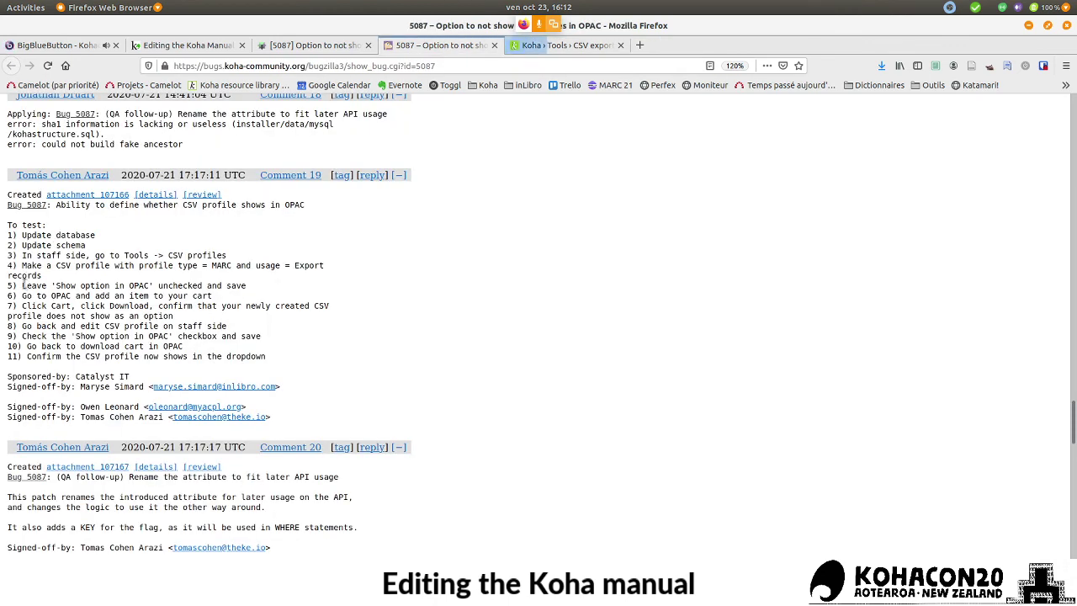
drag(23, 285, 203, 285)
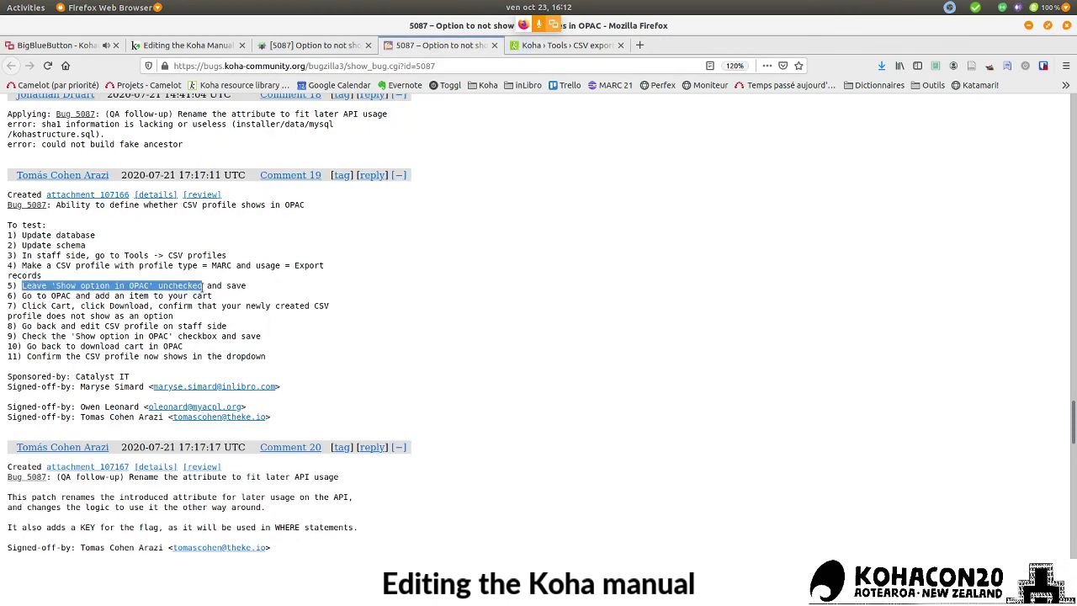
click(565, 45)
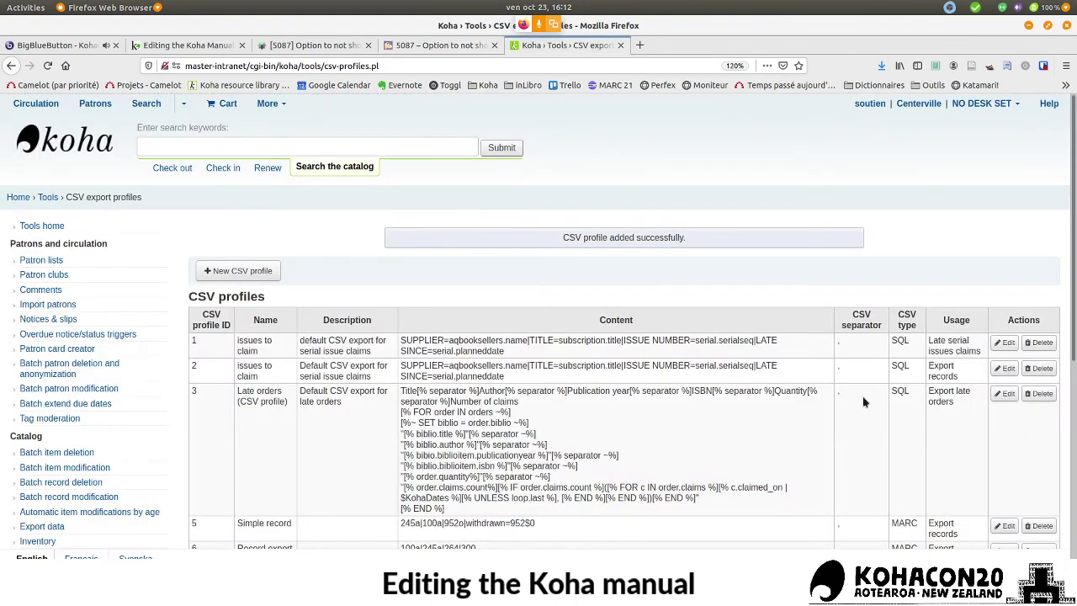
- Edit the Record export profile, compare its OPAC option with the test plan, and enable "Only available on the staff interface"
scroll(862, 401, down, 3)
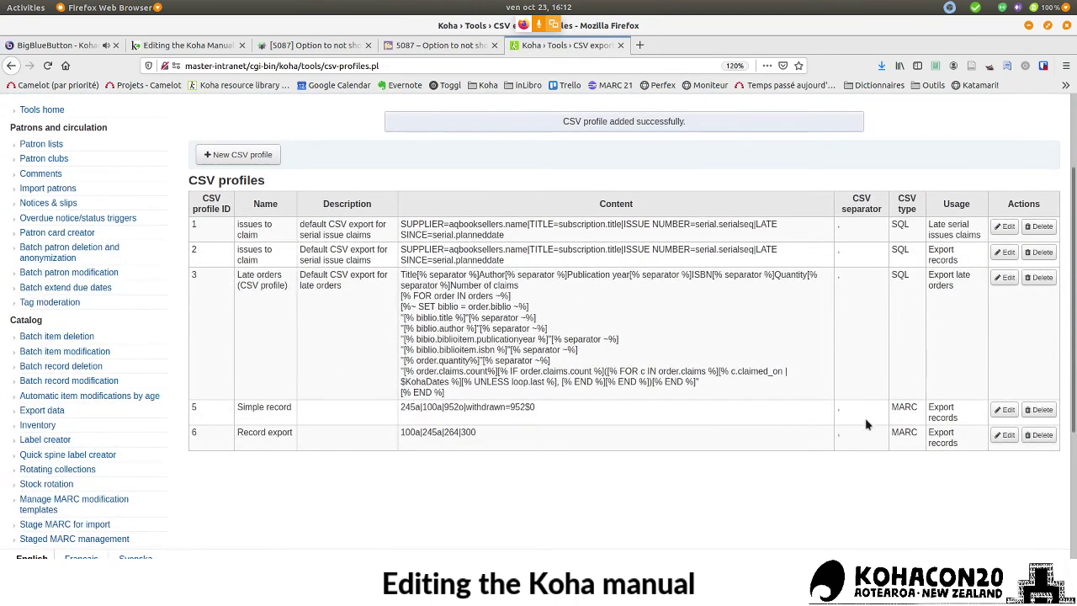
click(1003, 435)
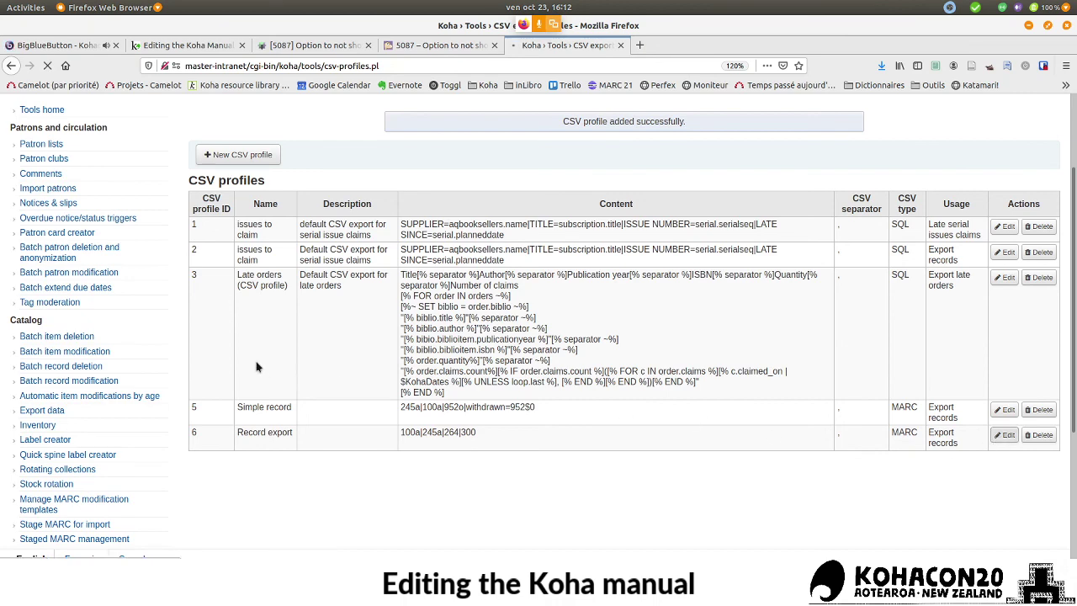
scroll(348, 390, down, 3)
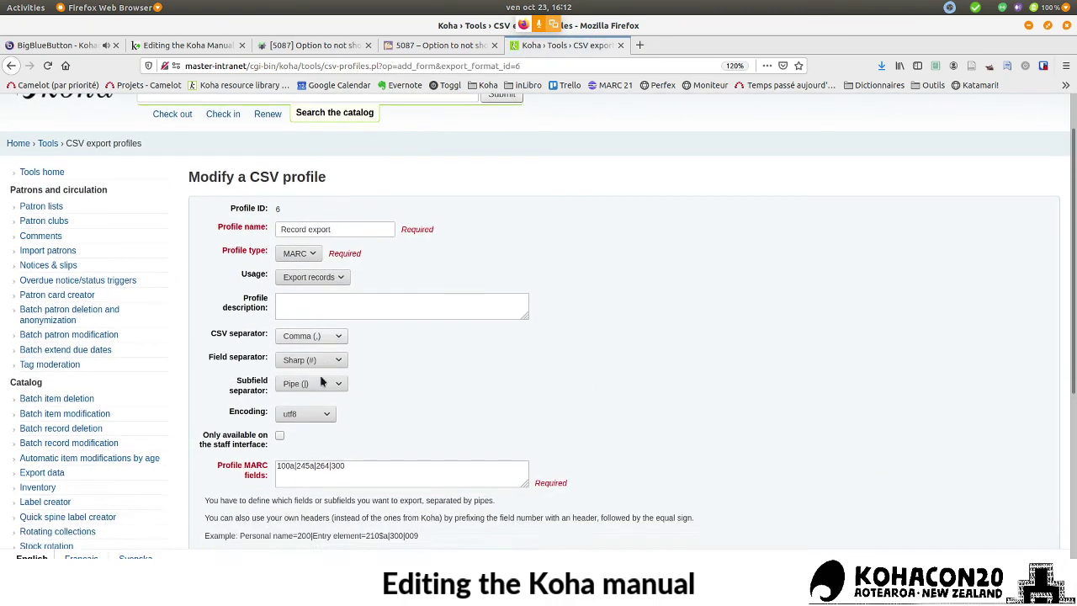
drag(202, 336, 271, 345)
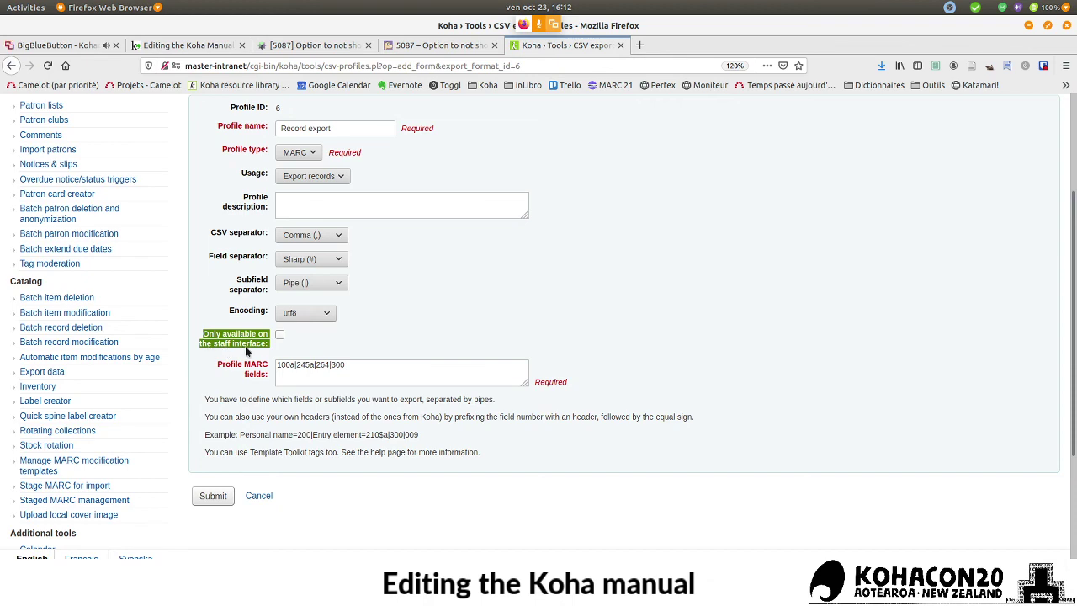
click(410, 47)
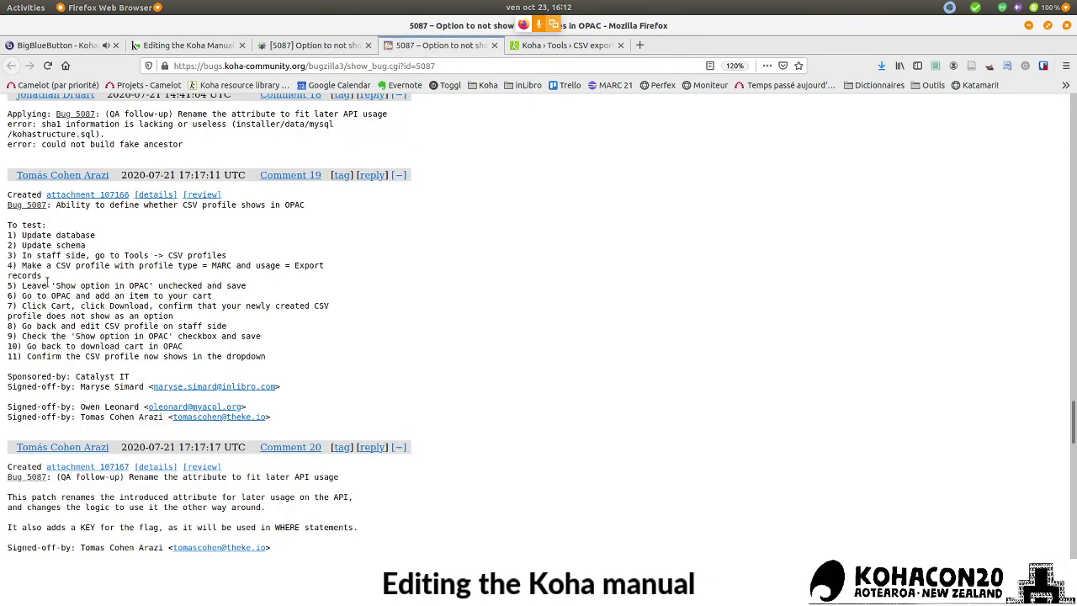
drag(54, 285, 144, 286)
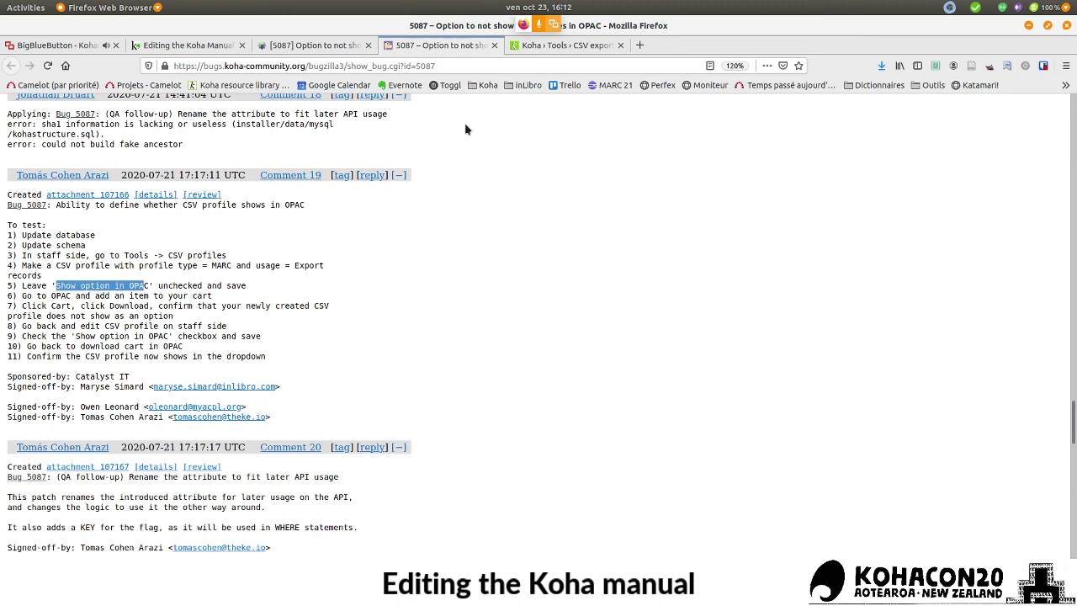
click(516, 47)
click(381, 332)
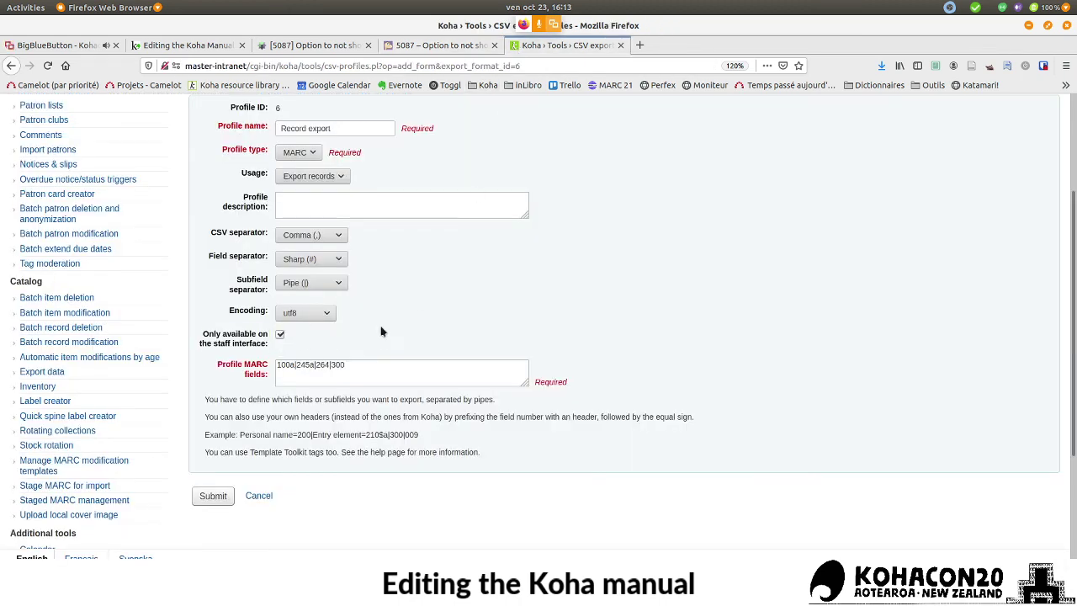
- Open the OPAC at master/ in a new tab, checking the next instructions in the bug 5087 test plan
click(410, 45)
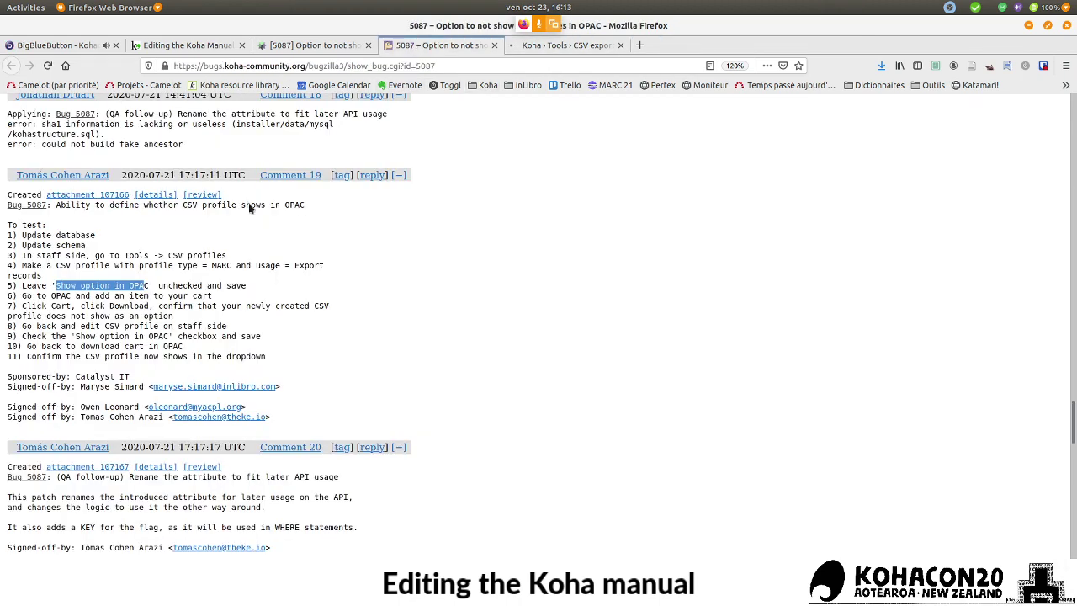
click(639, 45)
text(master/)
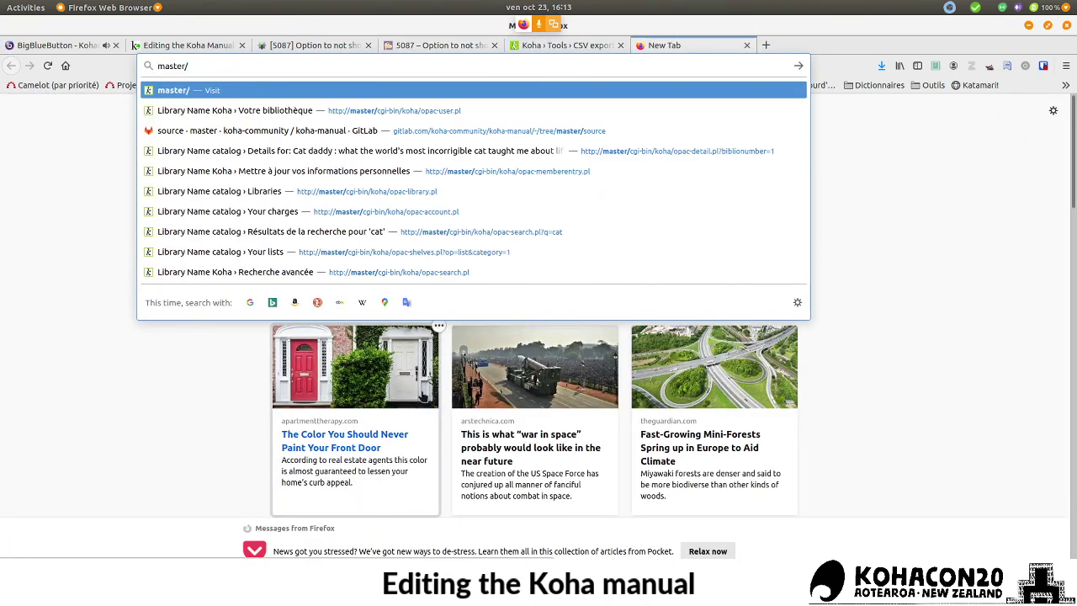
key(Return)
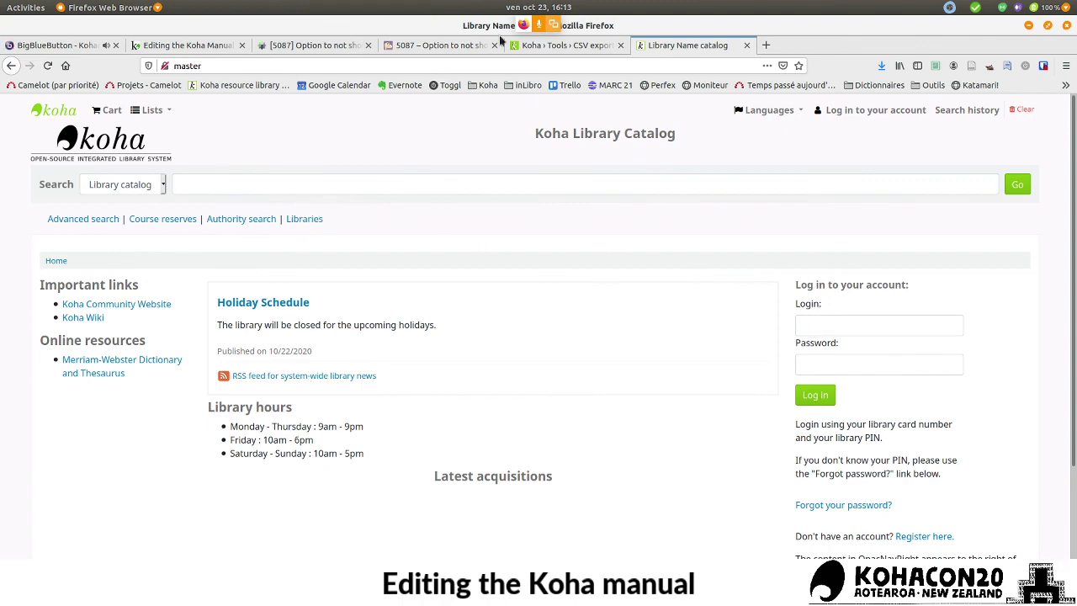
click(443, 46)
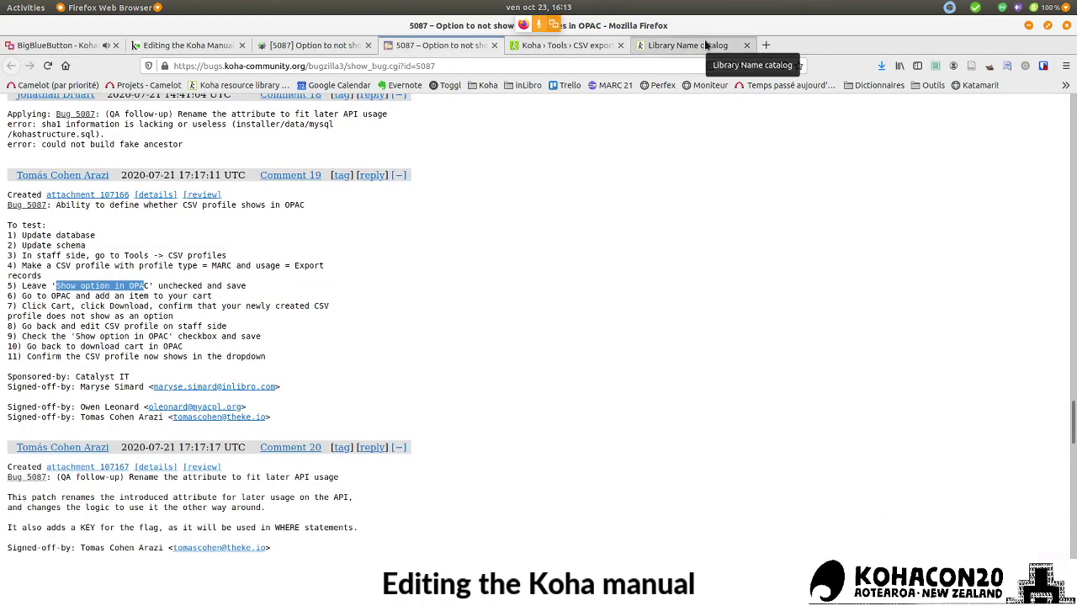
click(705, 44)
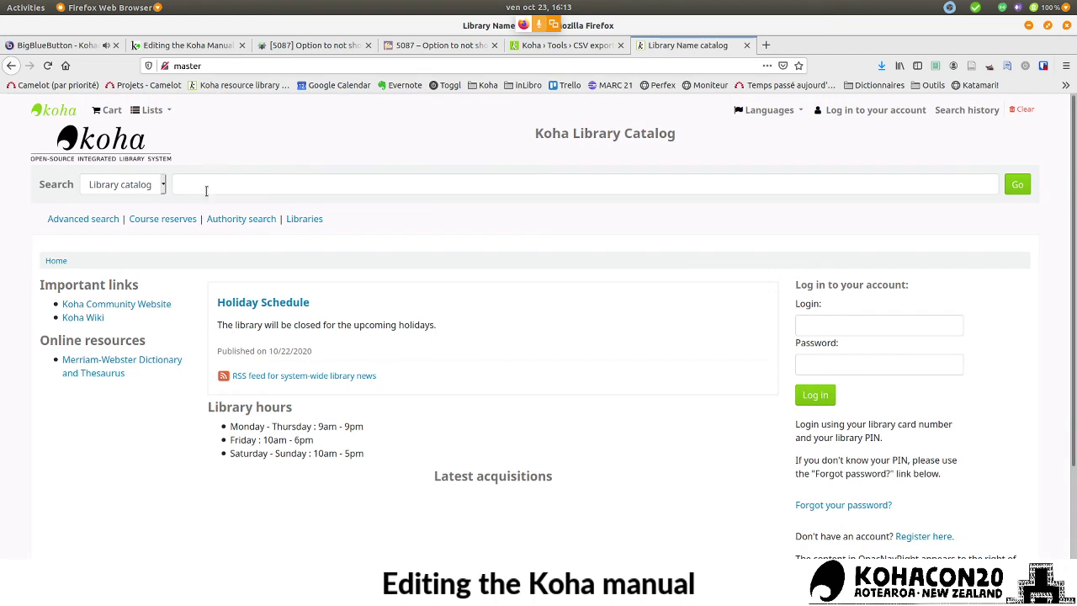
- Search the OPAC library catalog for "cat"
click(284, 185)
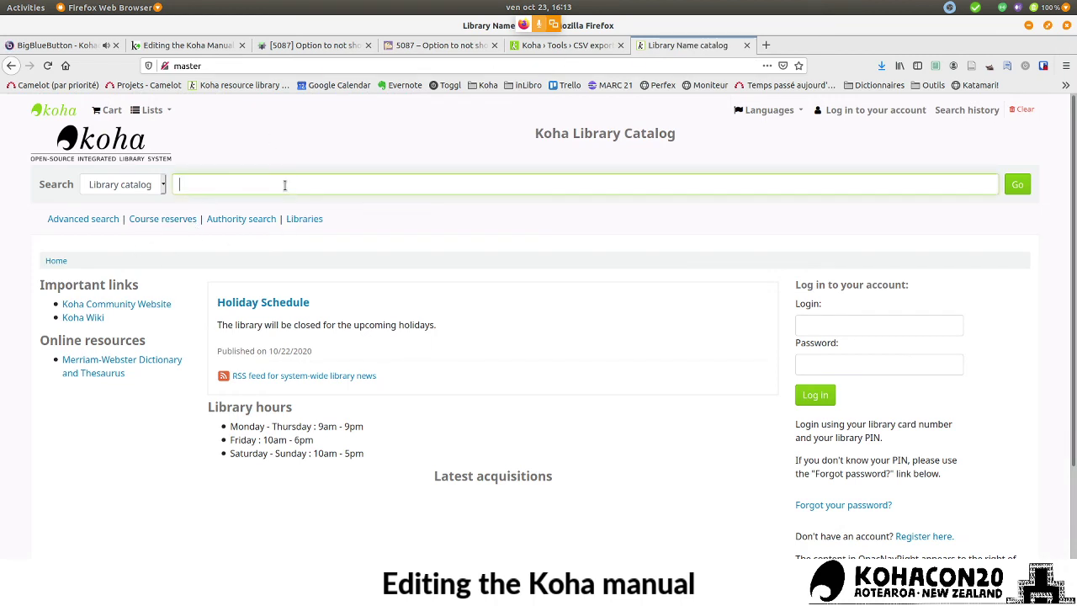
text(cat)
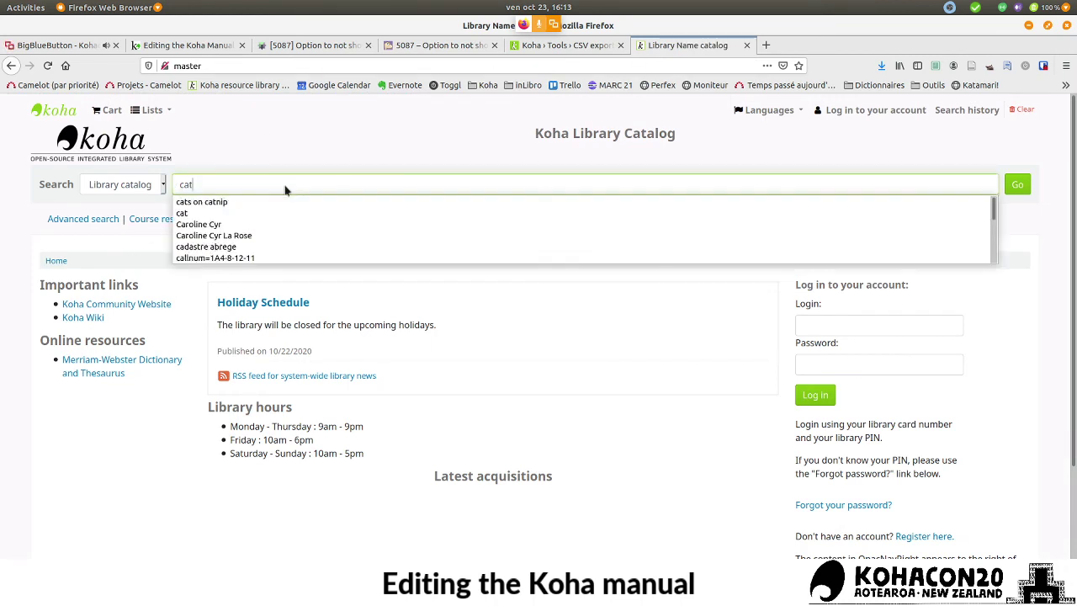
key(Return)
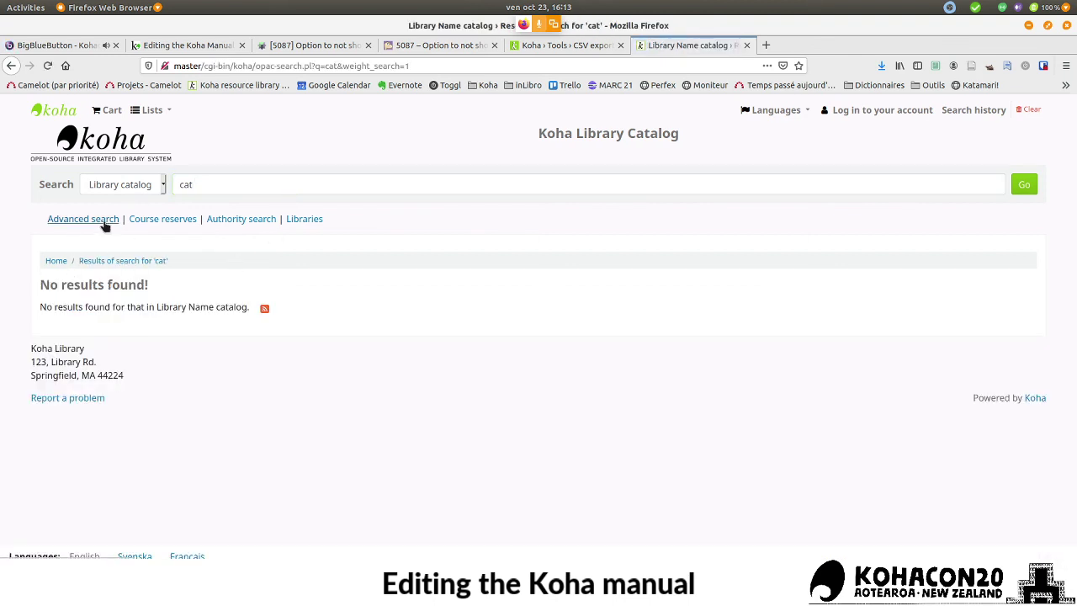
- Add the "Cat daddy" record from the Pet behaviour course reserves to the OPAC cart
click(165, 220)
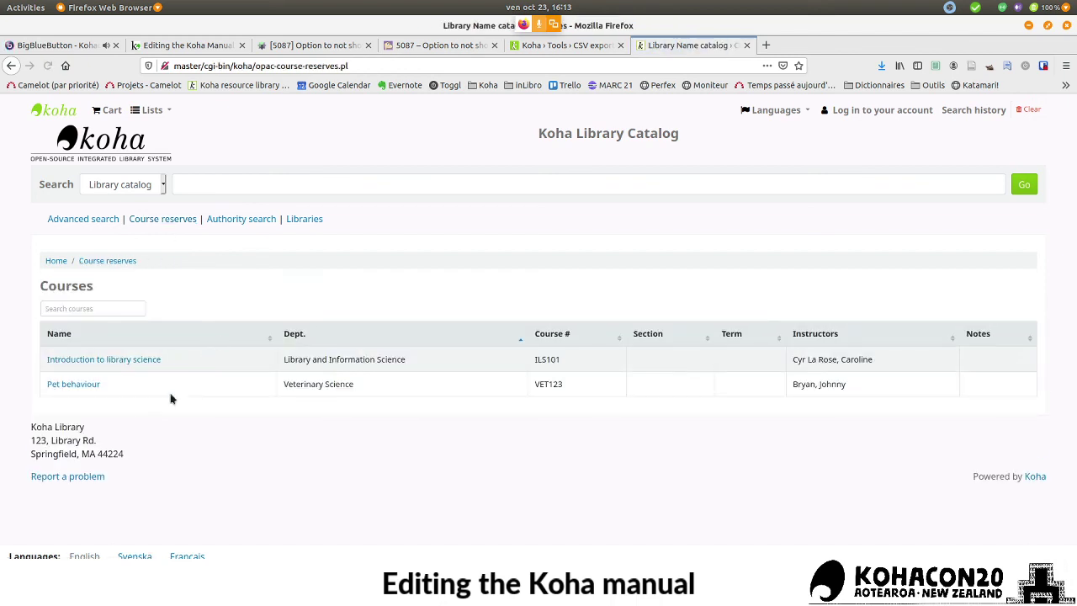
click(84, 385)
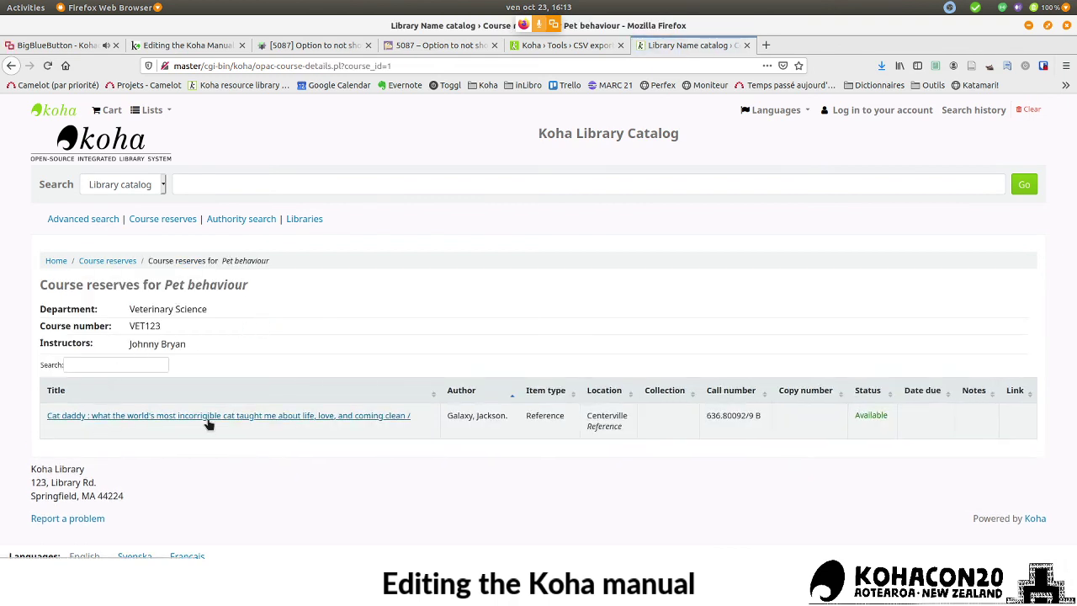
click(206, 416)
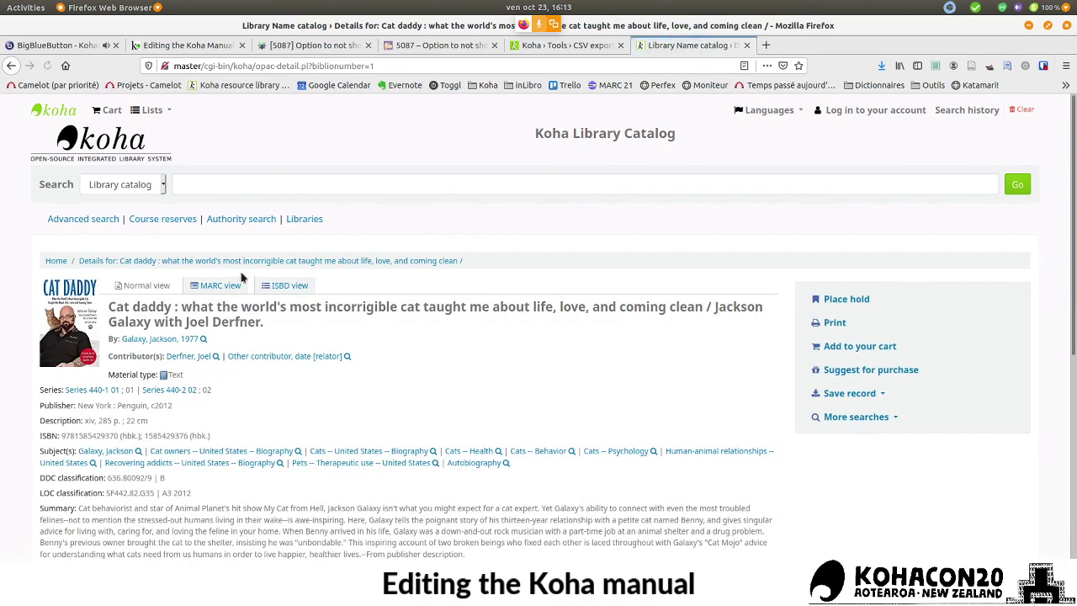
click(851, 353)
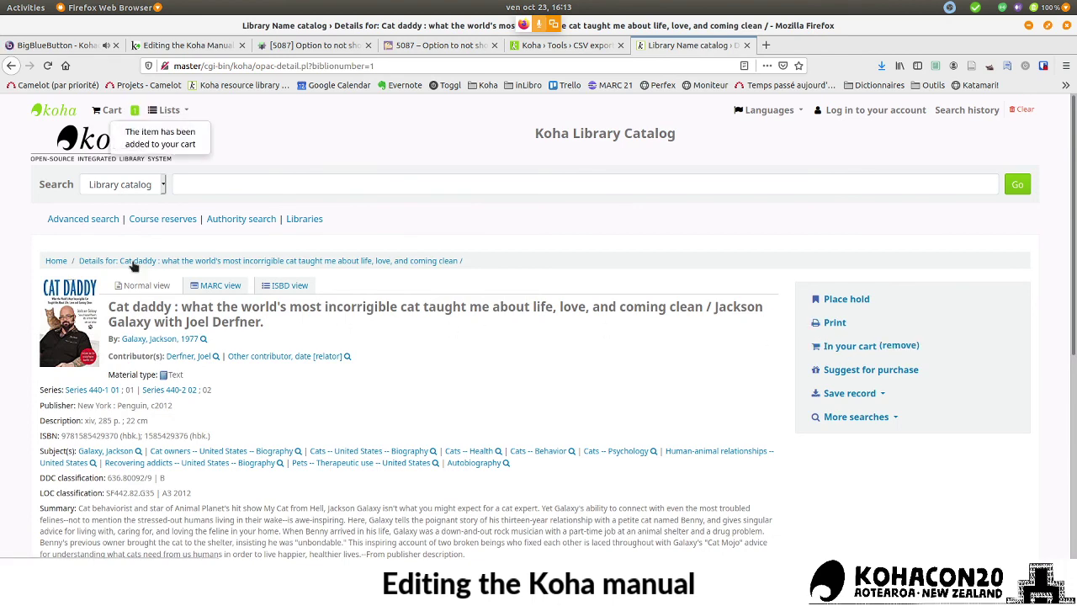
- Open the OPAC cart, enlarge its window and check which CSV profiles are offered for download
click(112, 110)
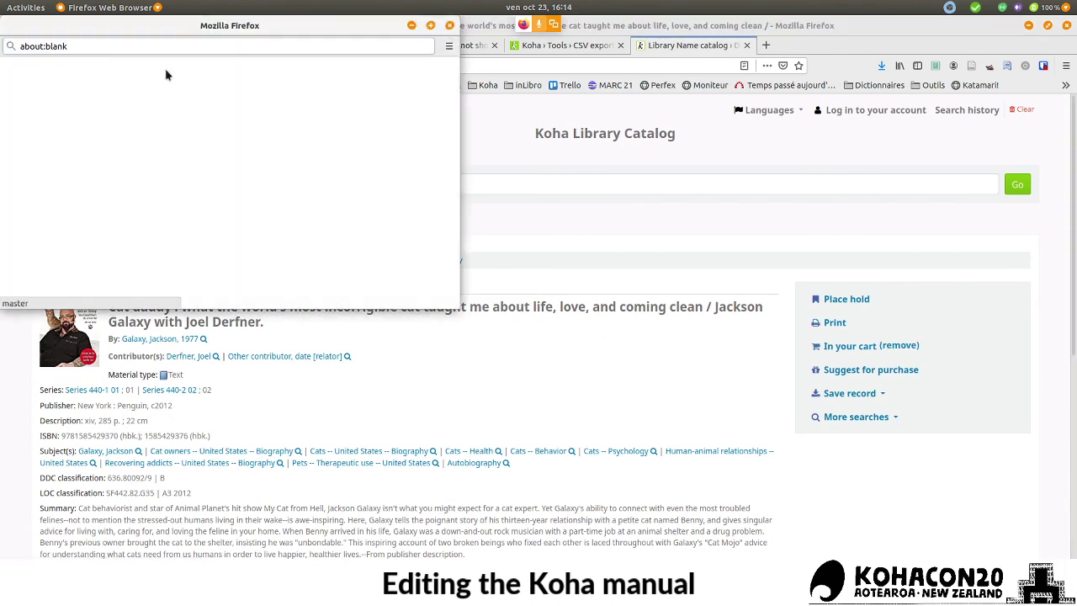
drag(219, 28, 400, 127)
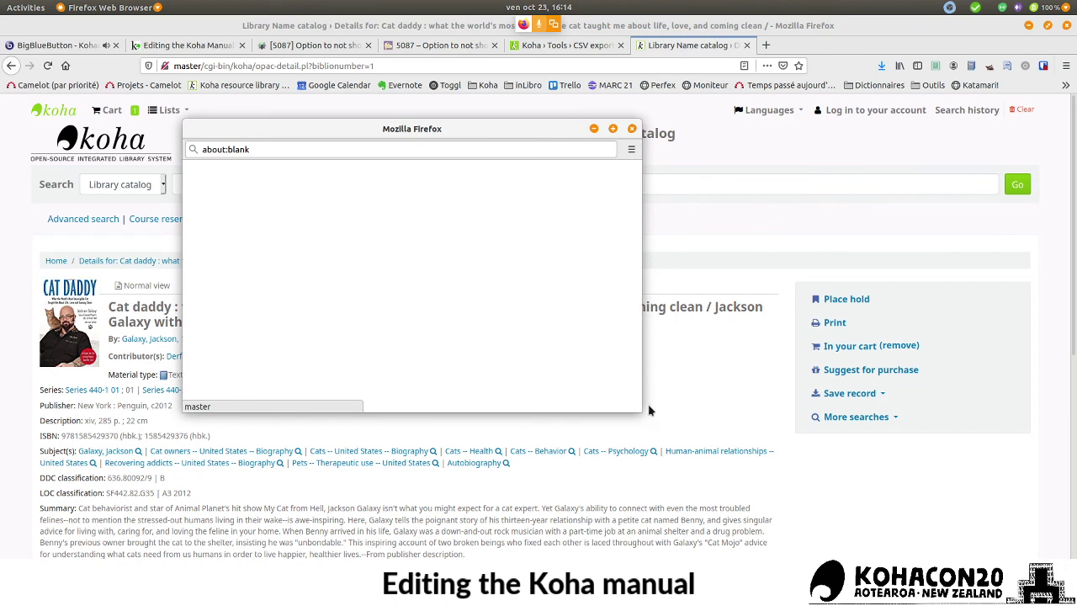
drag(623, 410, 633, 473)
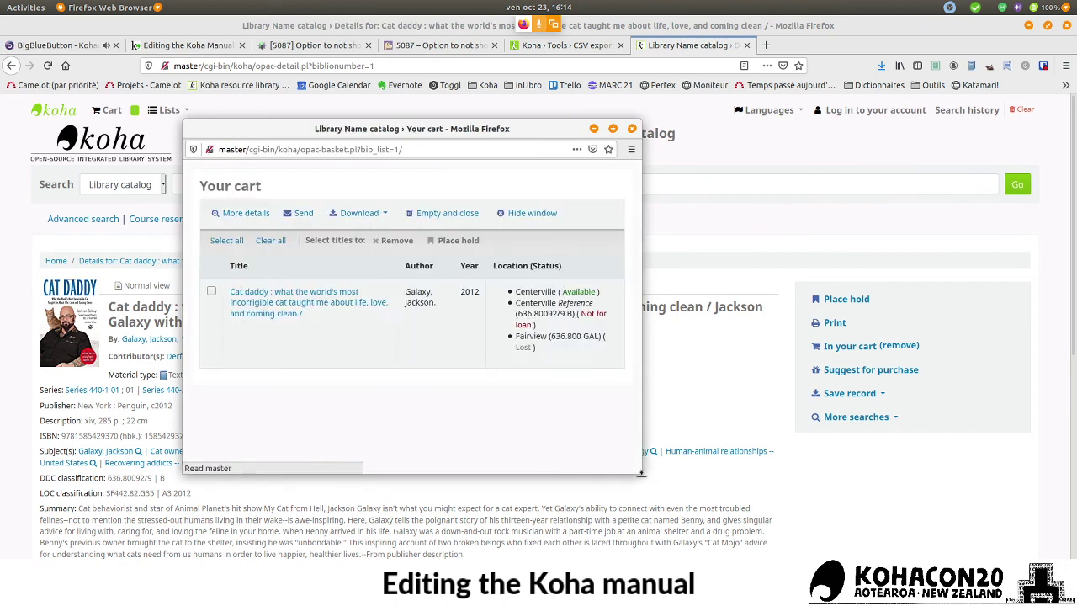
click(378, 214)
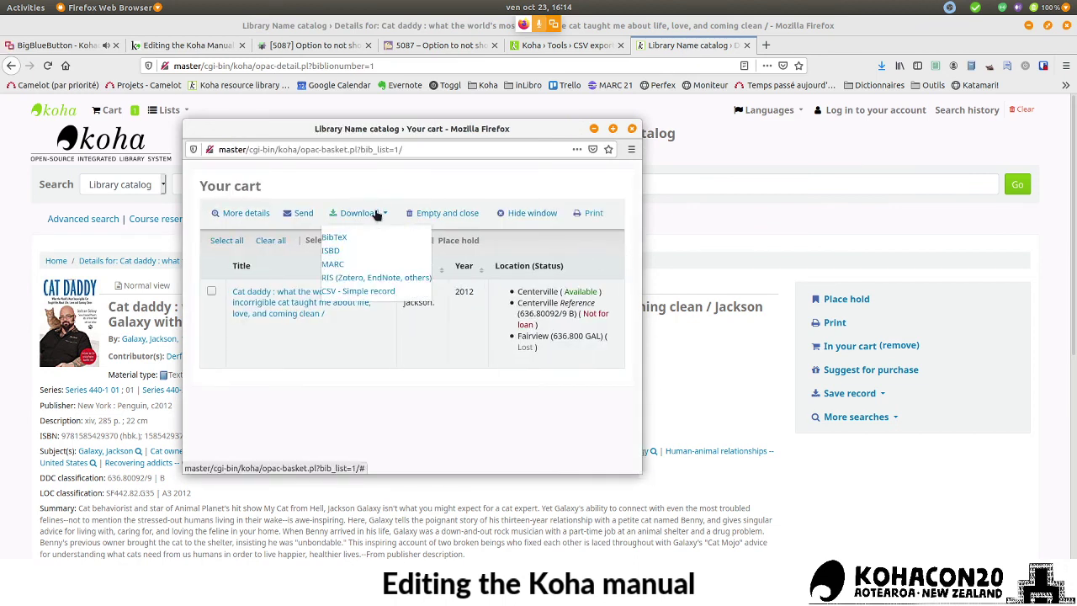
click(351, 292)
- Edit the Record export CSV profile in the staff interface, disable "Only available on the staff interface" and save it
click(561, 45)
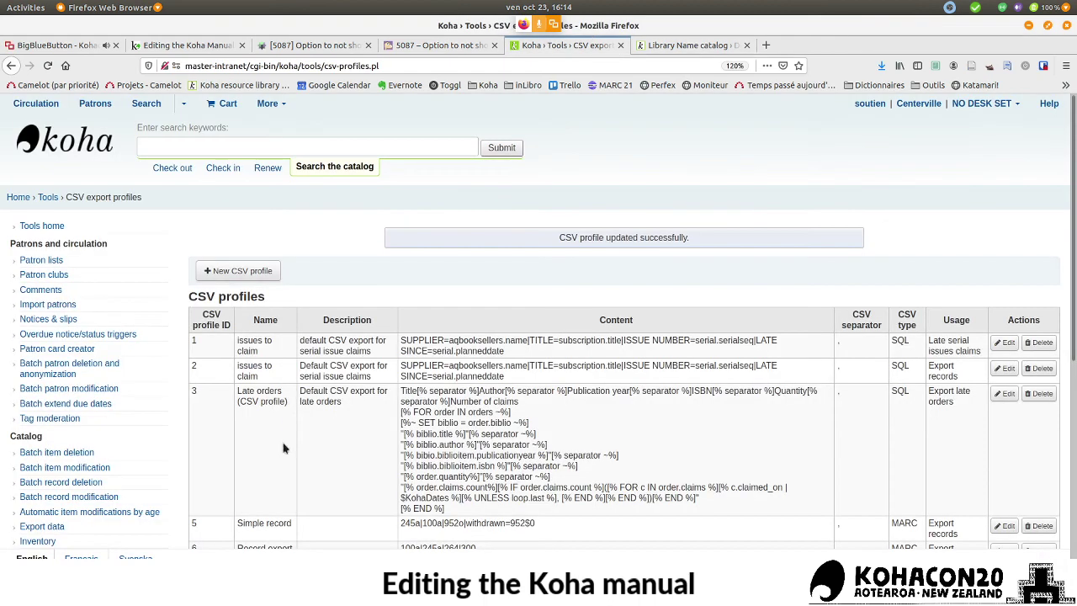
scroll(283, 449, down, 3)
triple_click(263, 390)
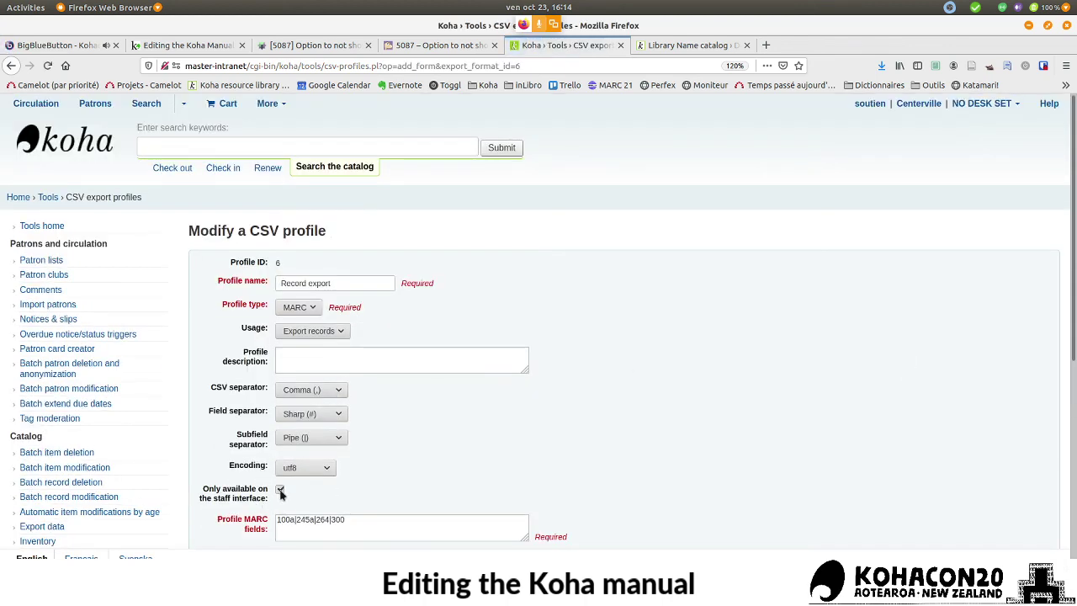
scroll(566, 449, down, 3)
click(212, 495)
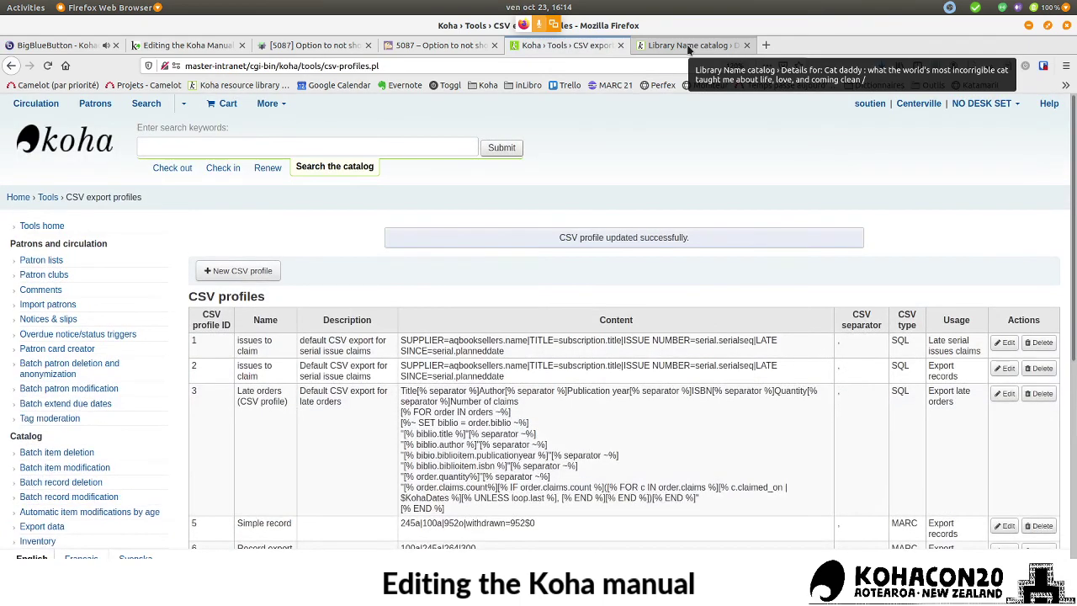
- Return to the OPAC, close the old cart window, reopen the cart and check its download formats for the Record export profile
click(688, 45)
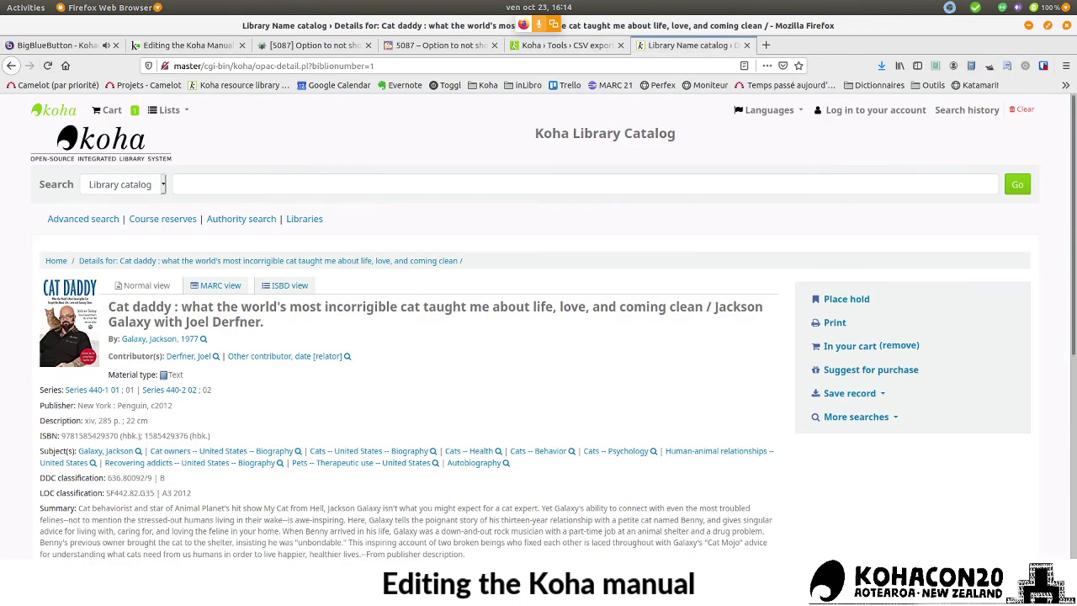
click(50, 593)
click(240, 505)
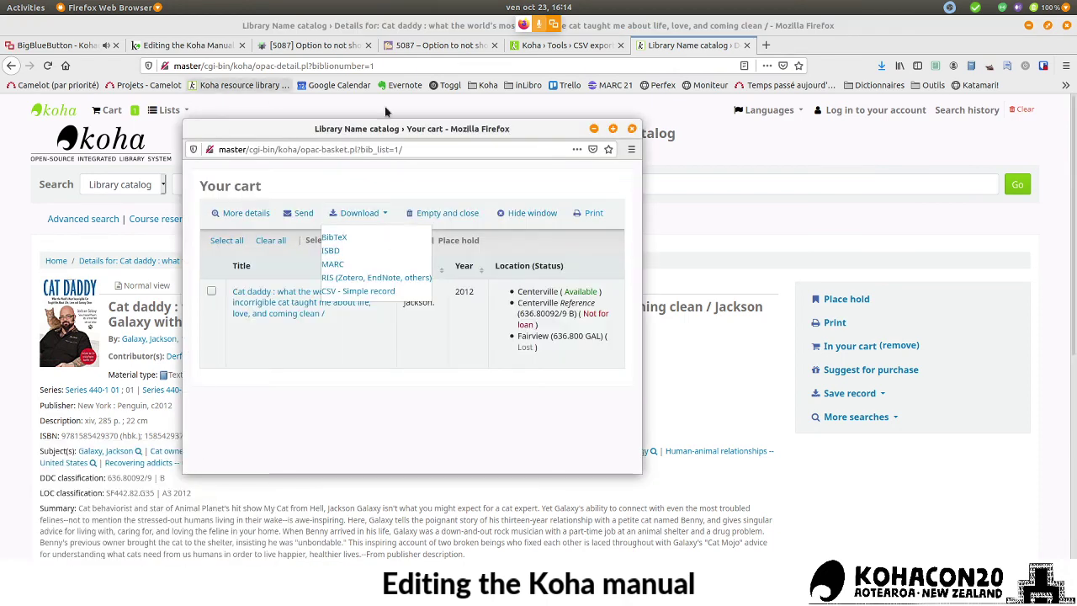
click(631, 128)
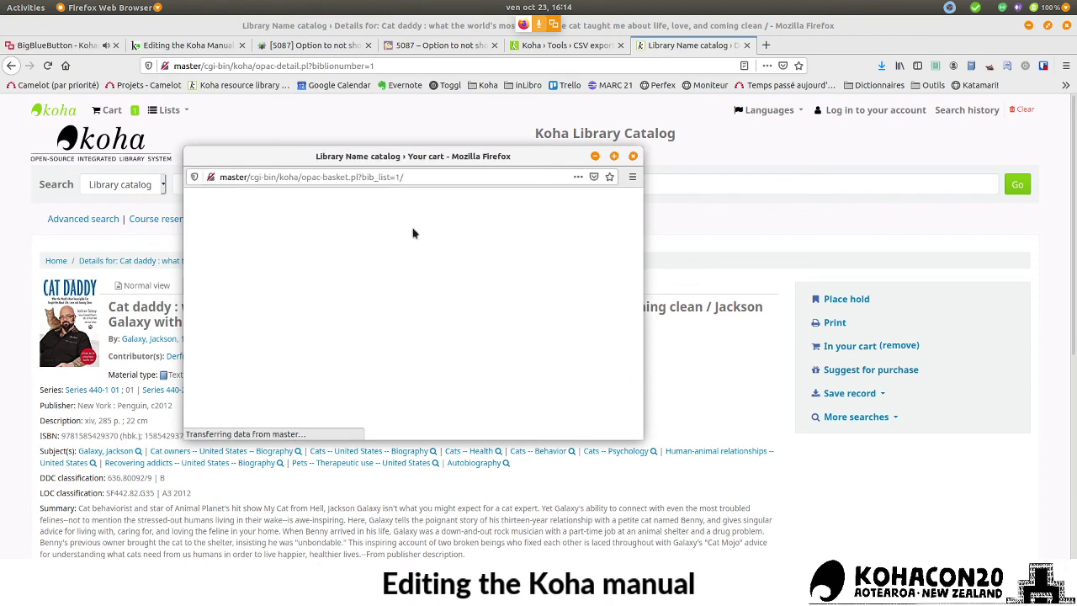
click(353, 242)
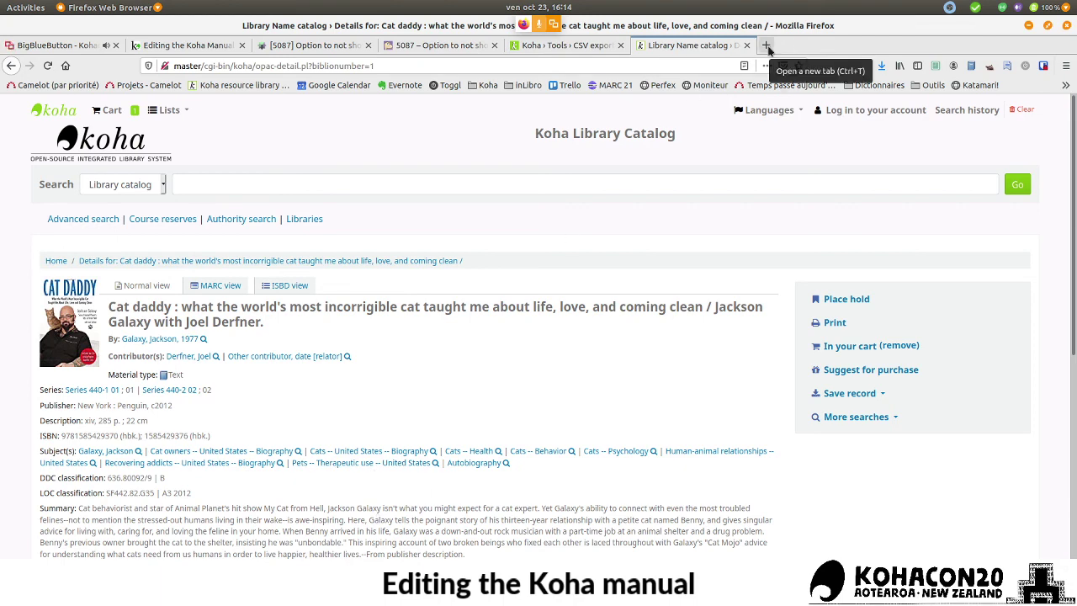
- Switch to the Terminator terminal and list the contents of the koha-manual folder with la, locating the source folder
key(alt+Tab)
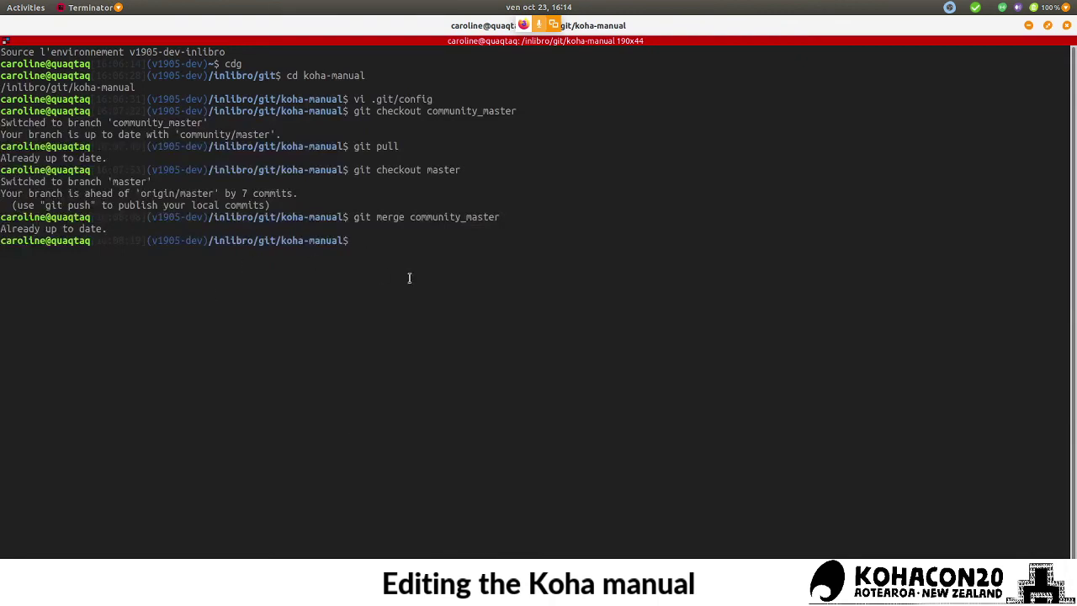
text(la)
key(Return)
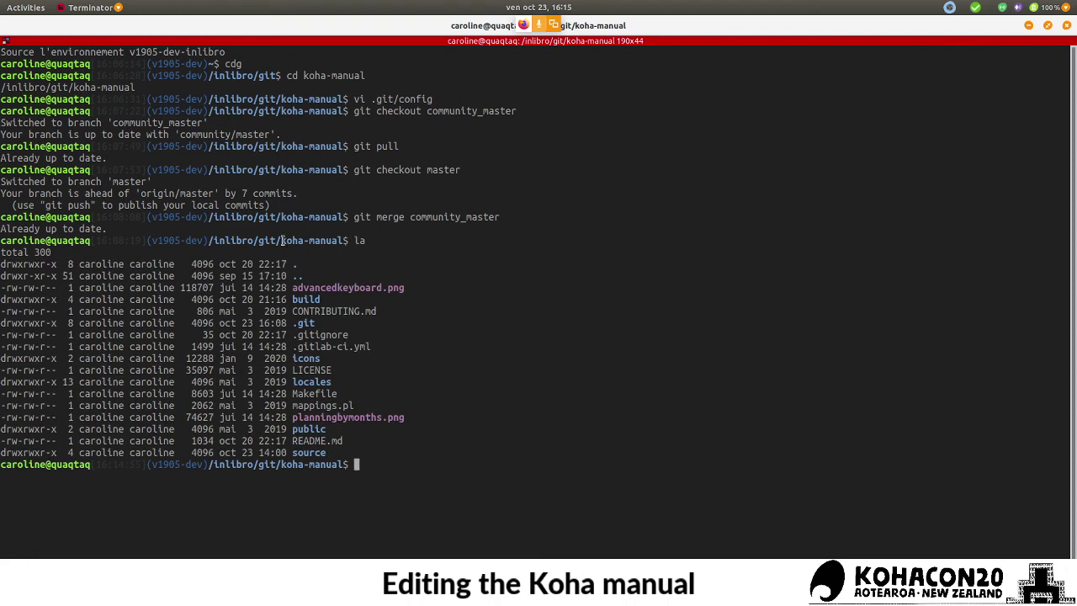
drag(282, 240, 343, 241)
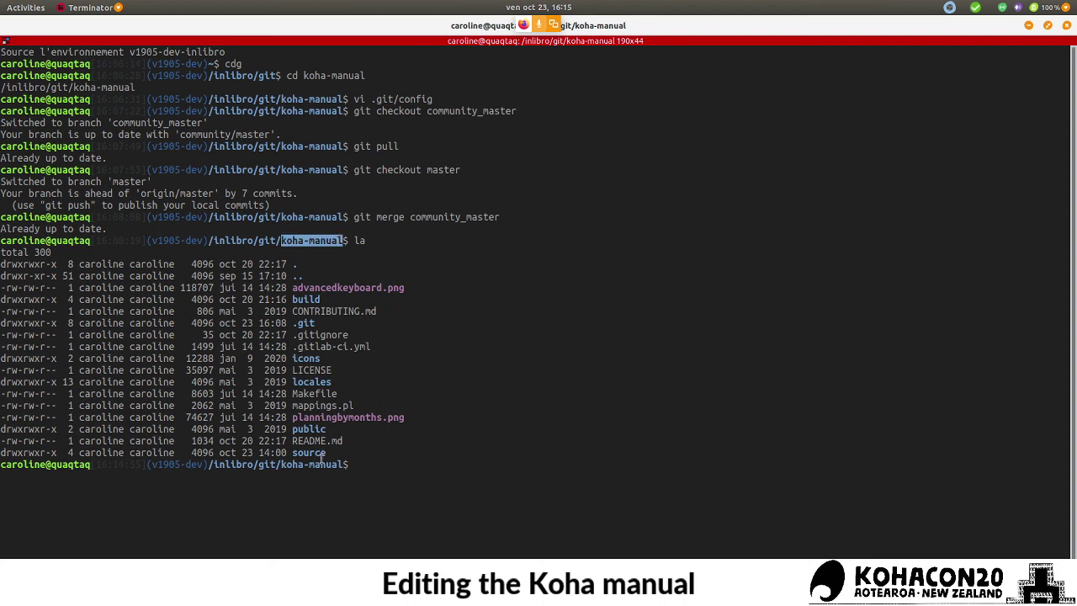
drag(357, 459, 297, 455)
click(406, 460)
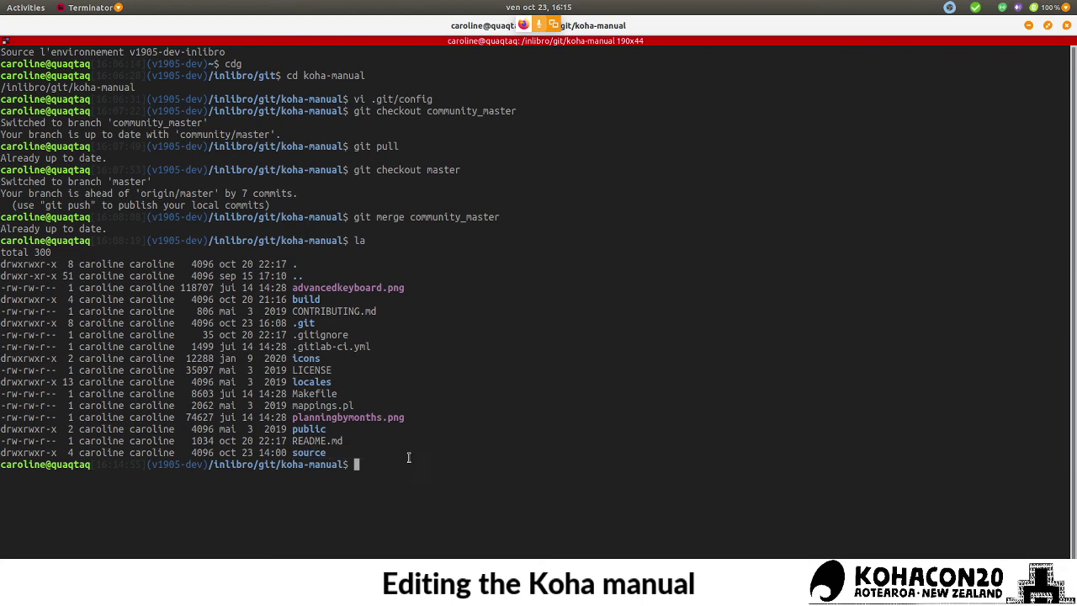
- Change into the source folder and list the manual's files with la
text(cd source)
key(Return)
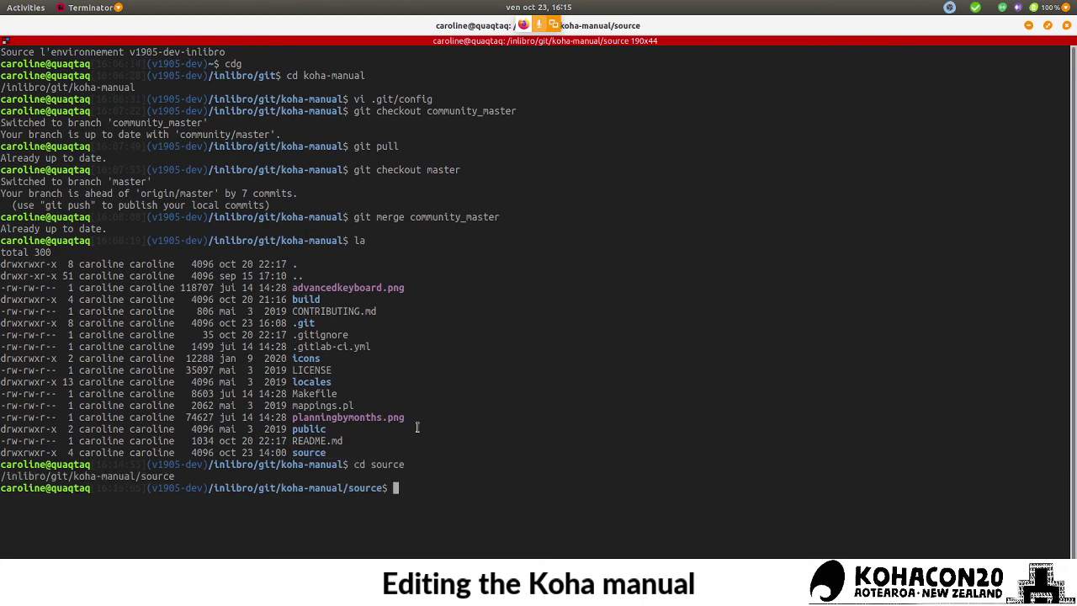
text(la)
key(Return)
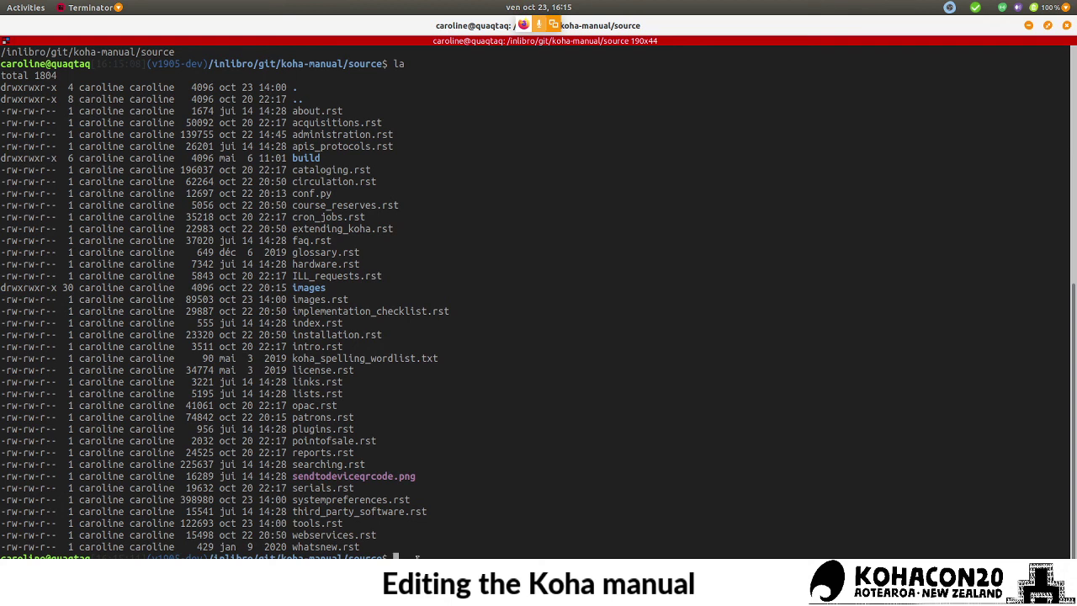
- Open tools.rst in Sublime Text and look at the "Using CSV profiles" section
text(subl tool)
key(Tab)
key(Return)
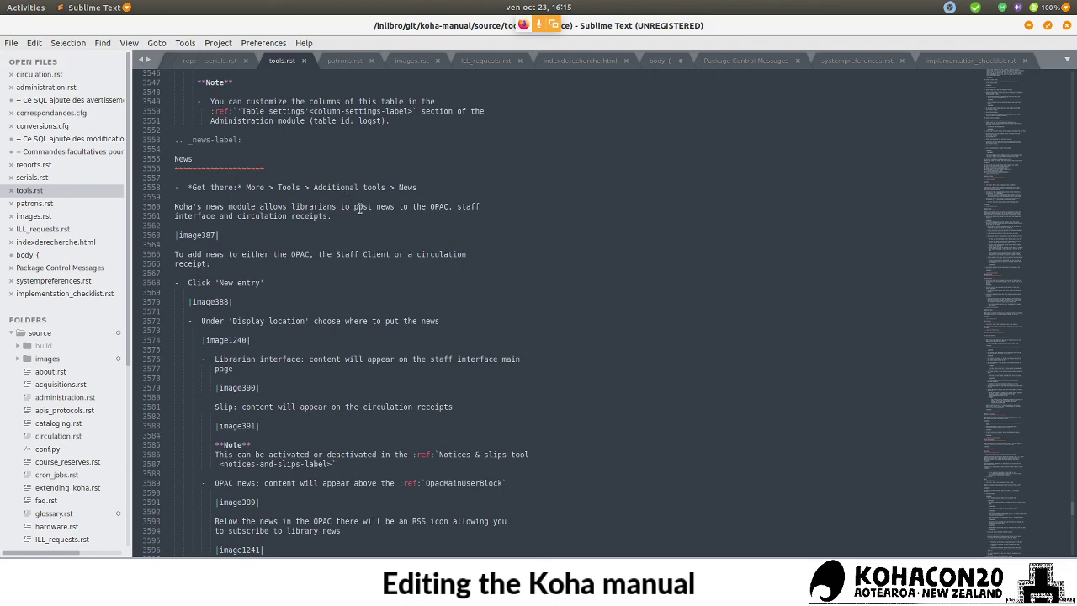
scroll(399, 252, up, 9)
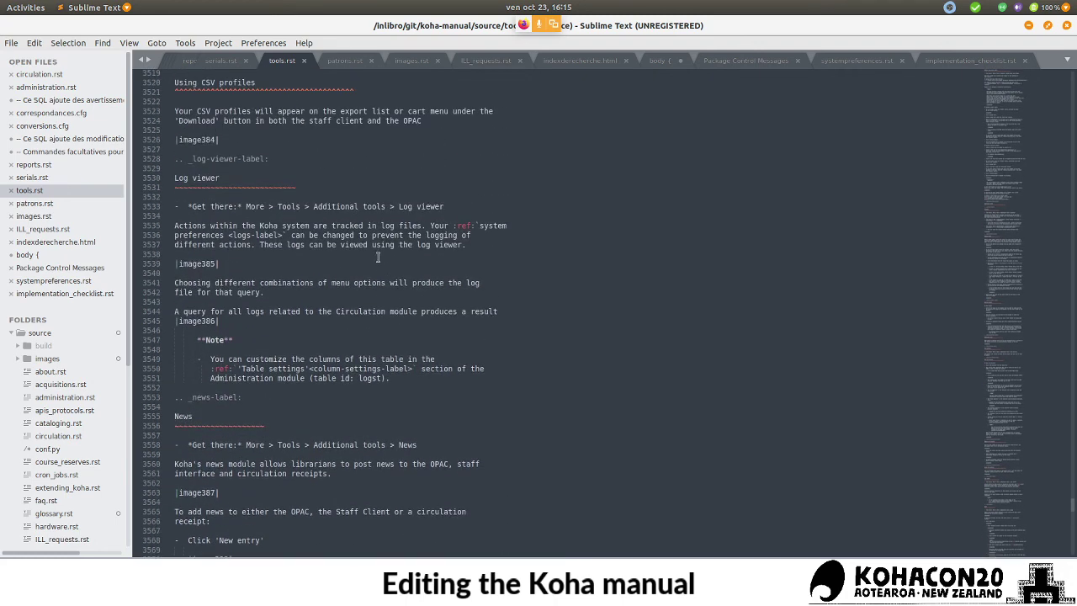
scroll(378, 257, down, 2)
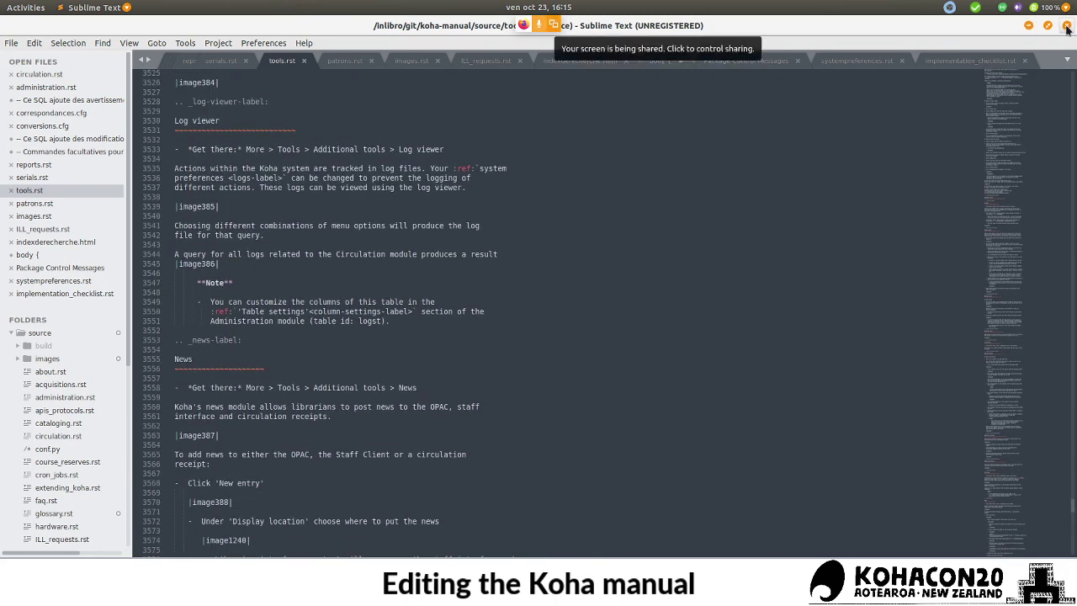
- Switch back to the terminal, review the earlier git commands and check out the tools branch
key(alt+Tab)
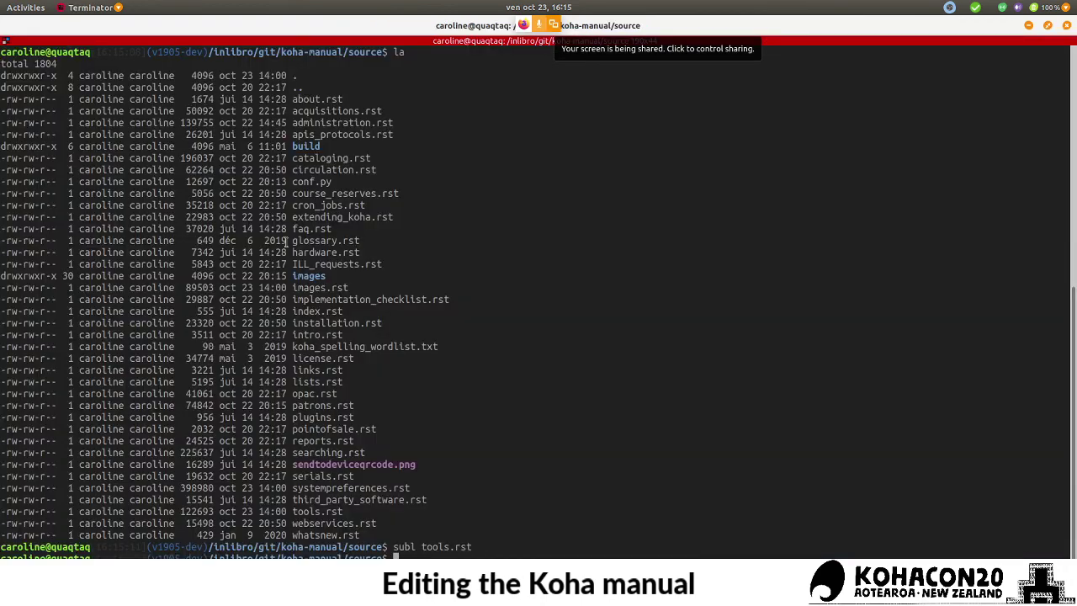
scroll(356, 265, up, 10)
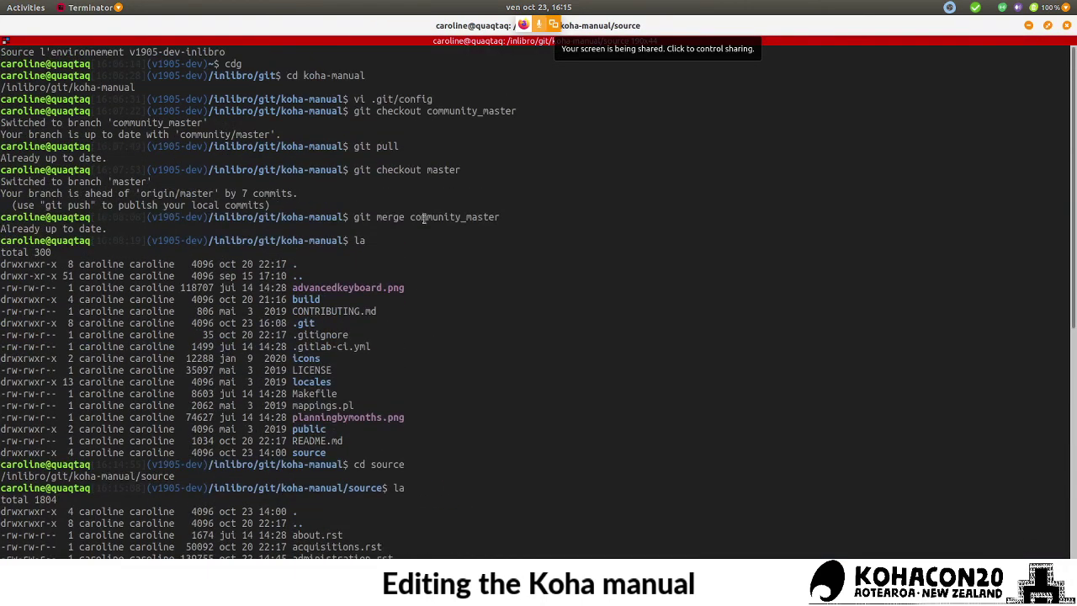
drag(351, 170, 457, 172)
scroll(412, 439, down, 10)
scroll(411, 439, down, 3)
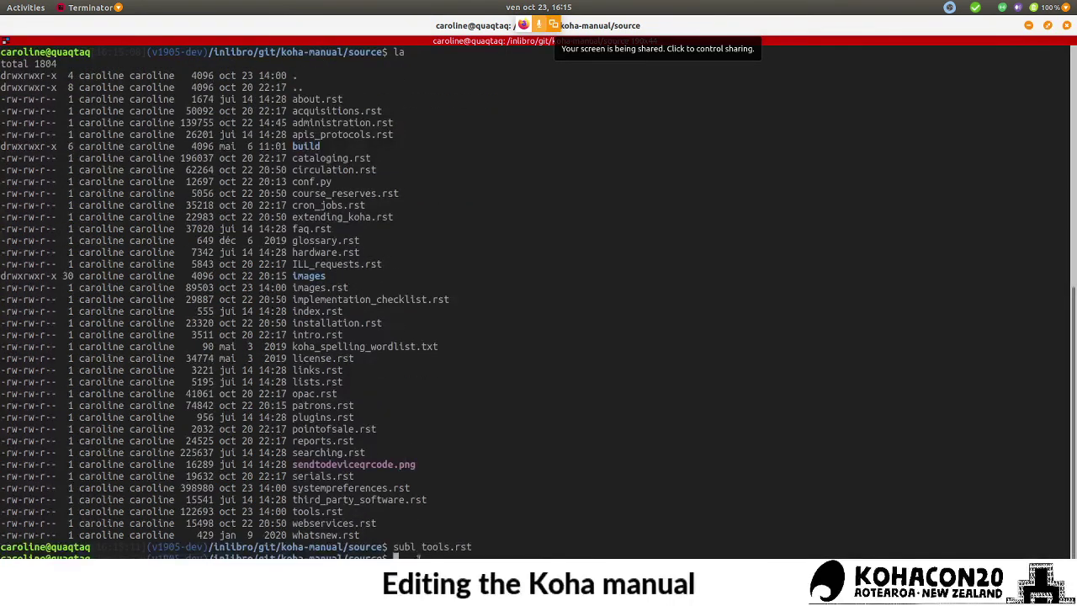
text(git)
text(checkout tools)
key(Return)
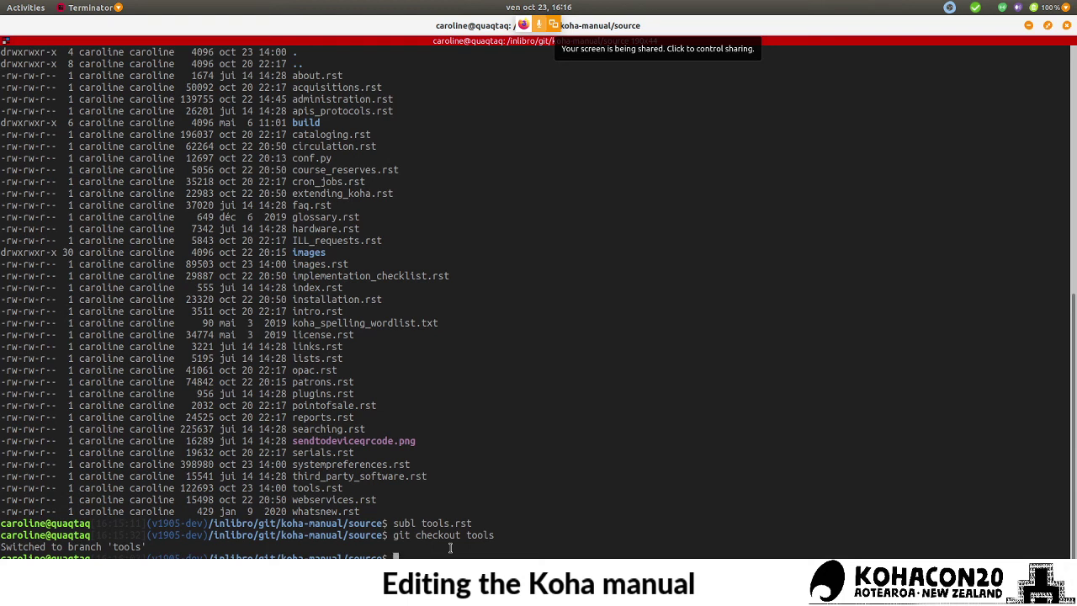
- Launch gitk in the background to examine the tools branch's commit history, then return to the terminal
text(gitk &)
key(Return)
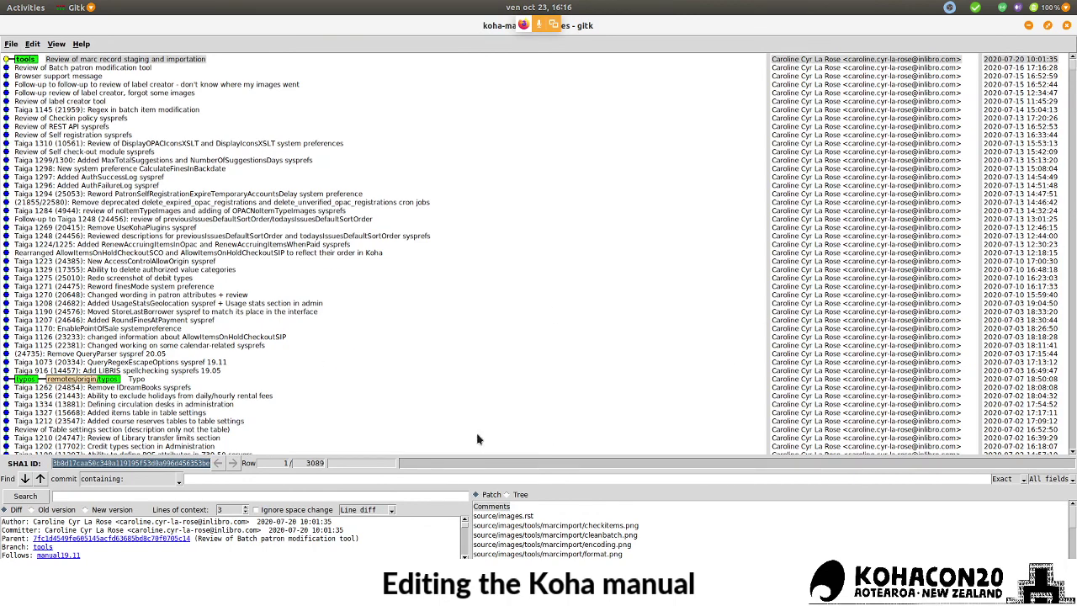
key(ctrl+q)
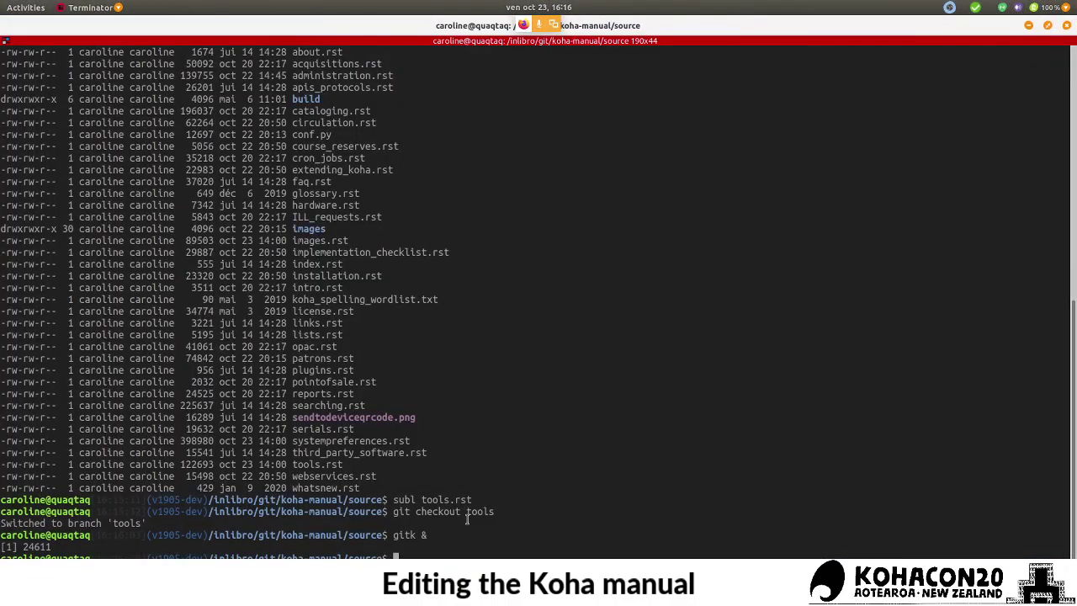
- Check out master, reload the history in gitk and compare where the master and tools branches sit among the commits
text(git checkout master)
key(Return)
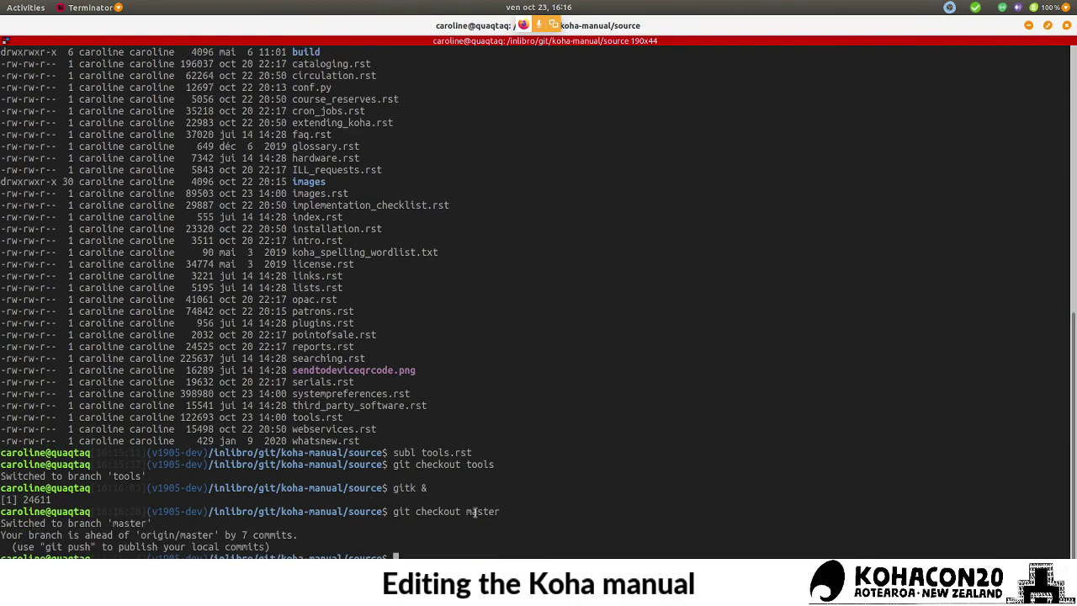
key(alt+Tab)
key(F5)
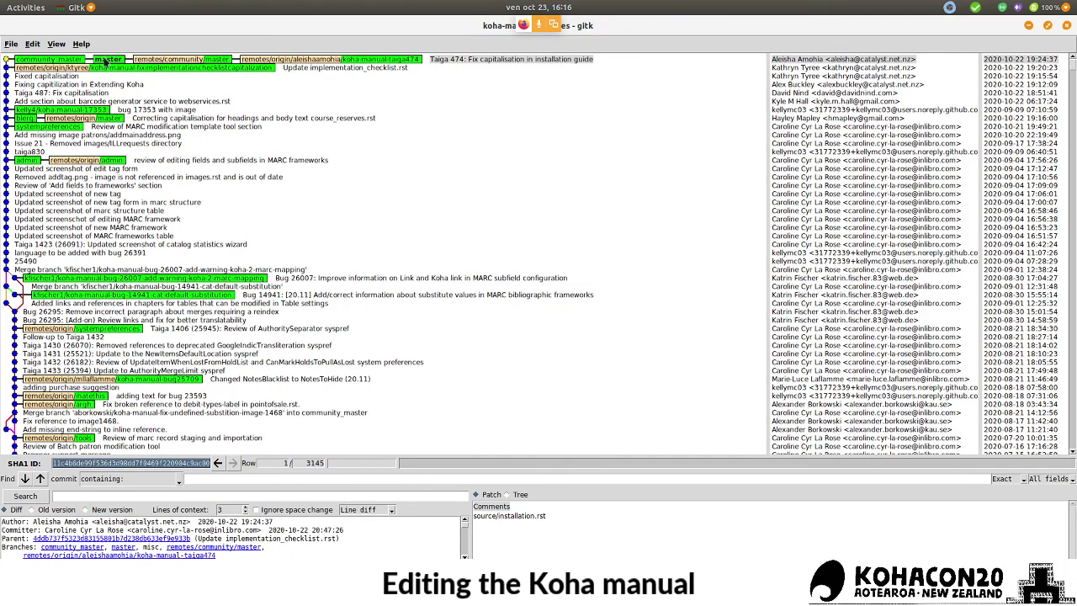
scroll(206, 213, down, 10)
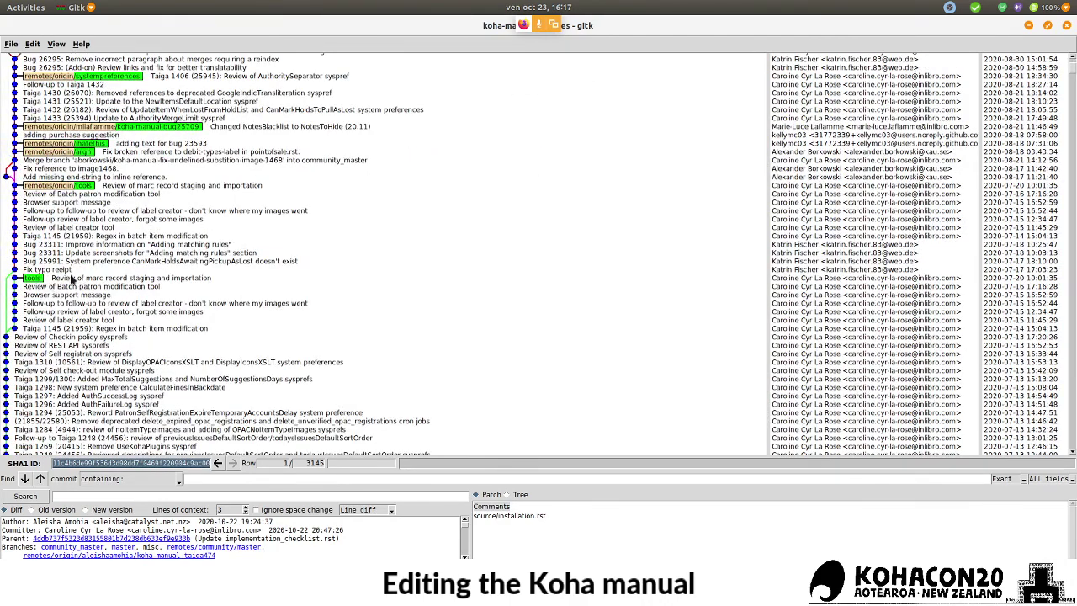
scroll(147, 303, up, 10)
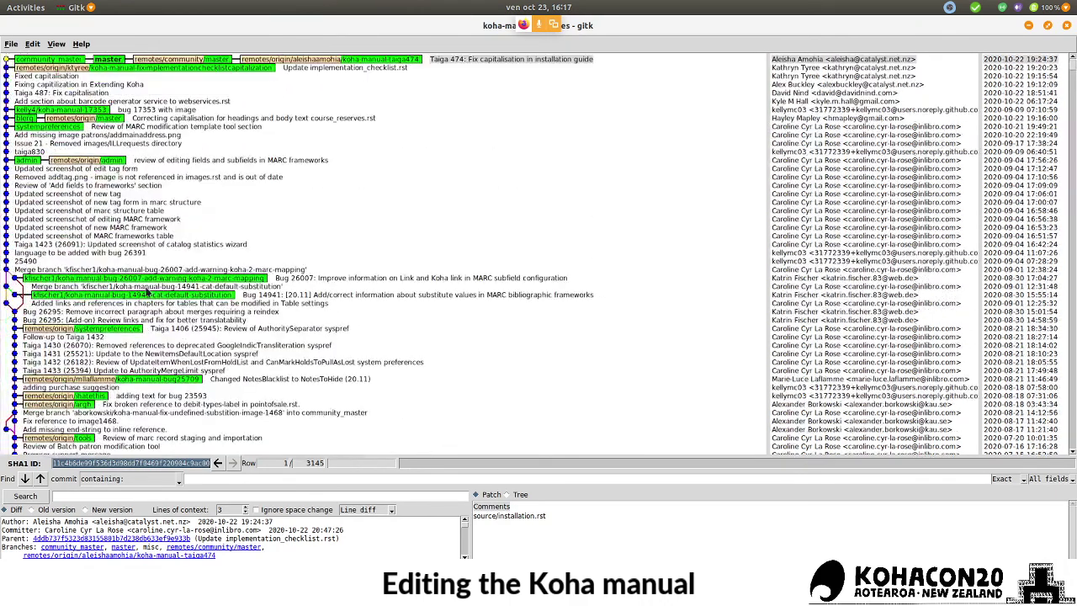
scroll(164, 344, down, 10)
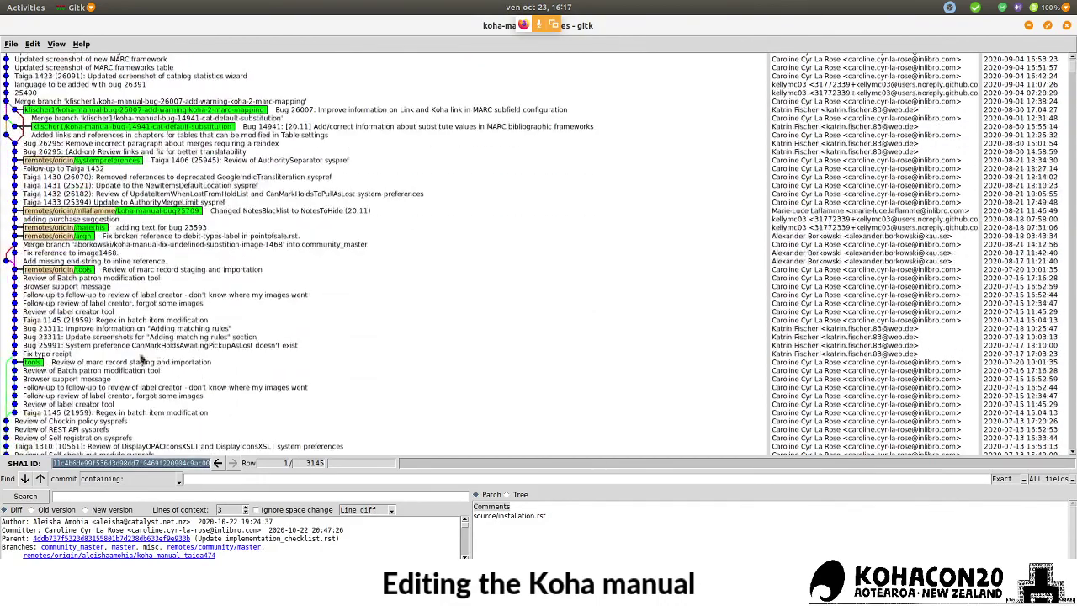
scroll(84, 290, up, 7)
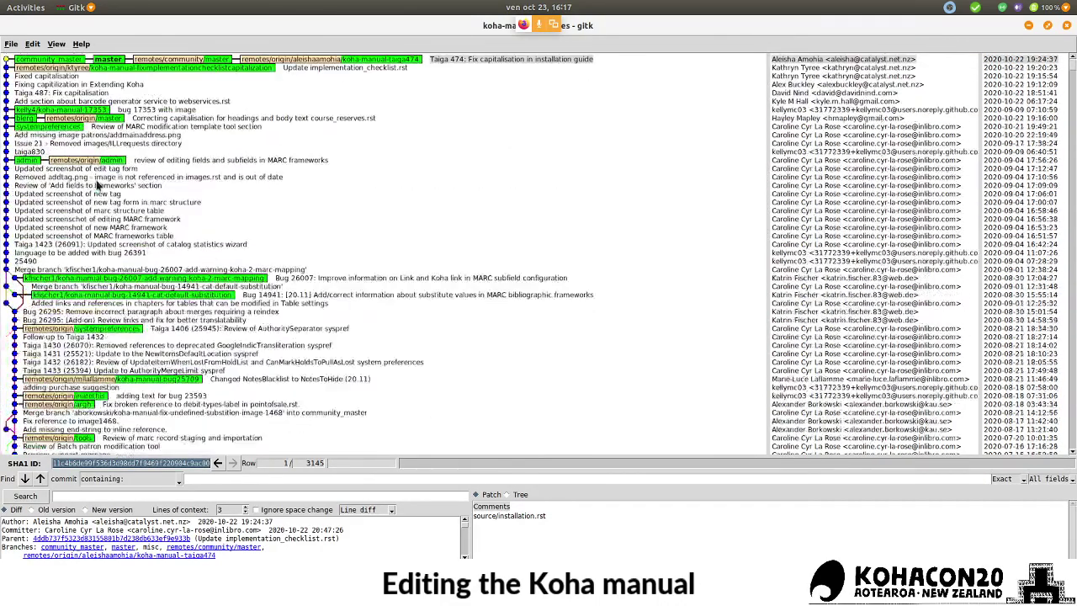
scroll(99, 185, up, 3)
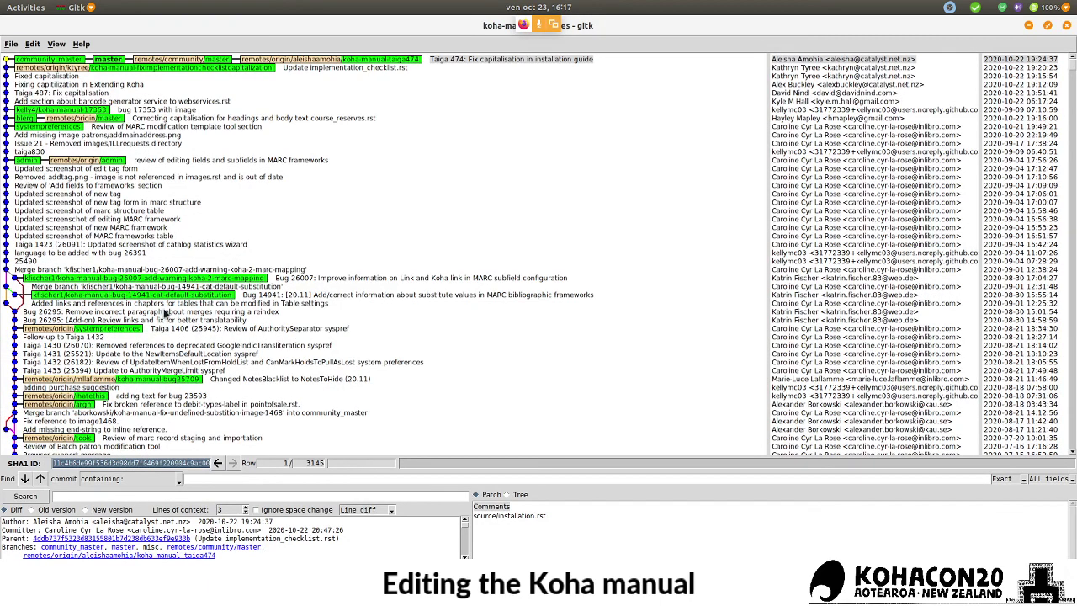
key(ctrl+q)
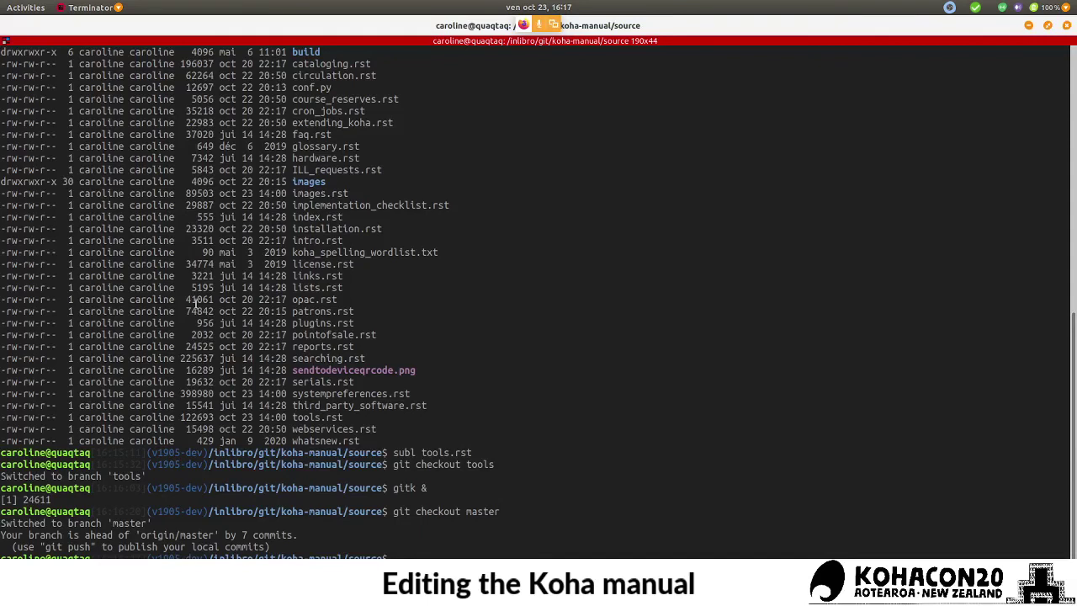
- Check out the tools branch and try to merge master into it
text(git checkout tools)
key(Return)
text(git me)
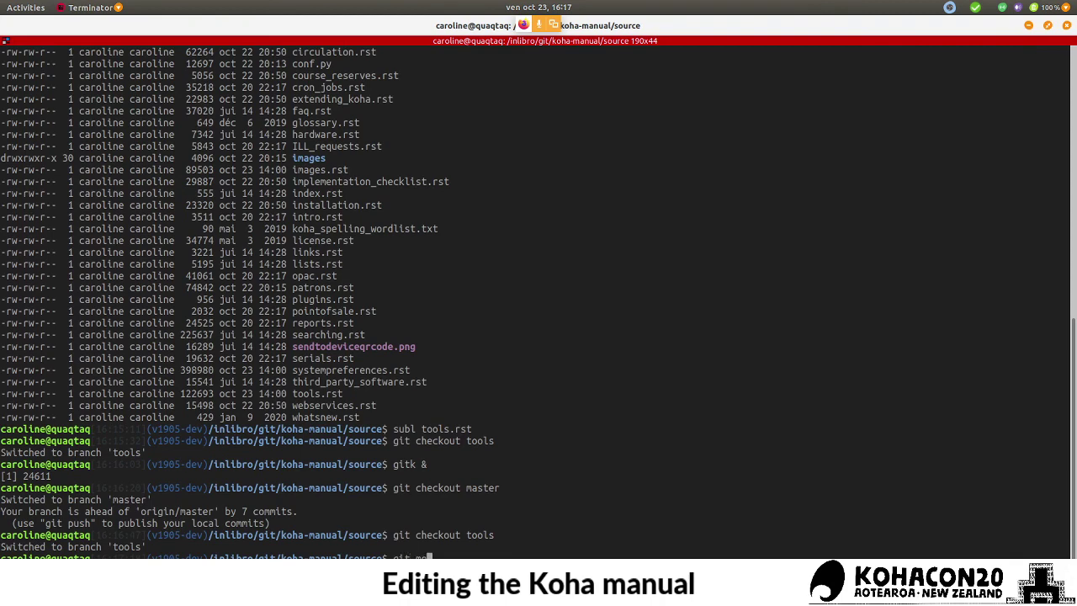
text(rge master)
key(Return)
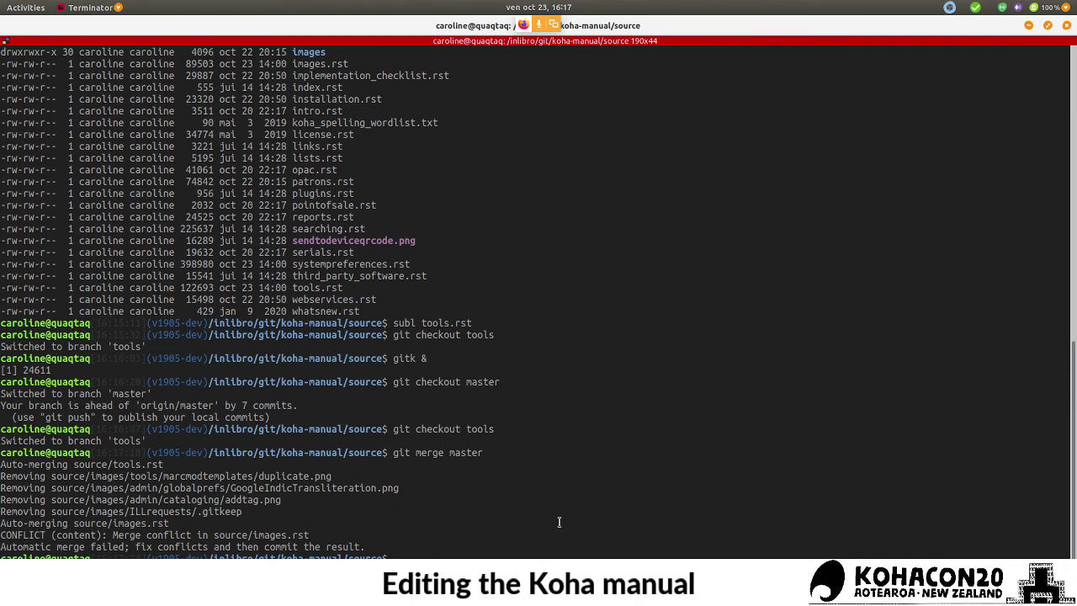
- Try to delete the local tools branch with git branch -d, including an attempt to check out master first
text(git)
text(branch -d tools)
key(Return)
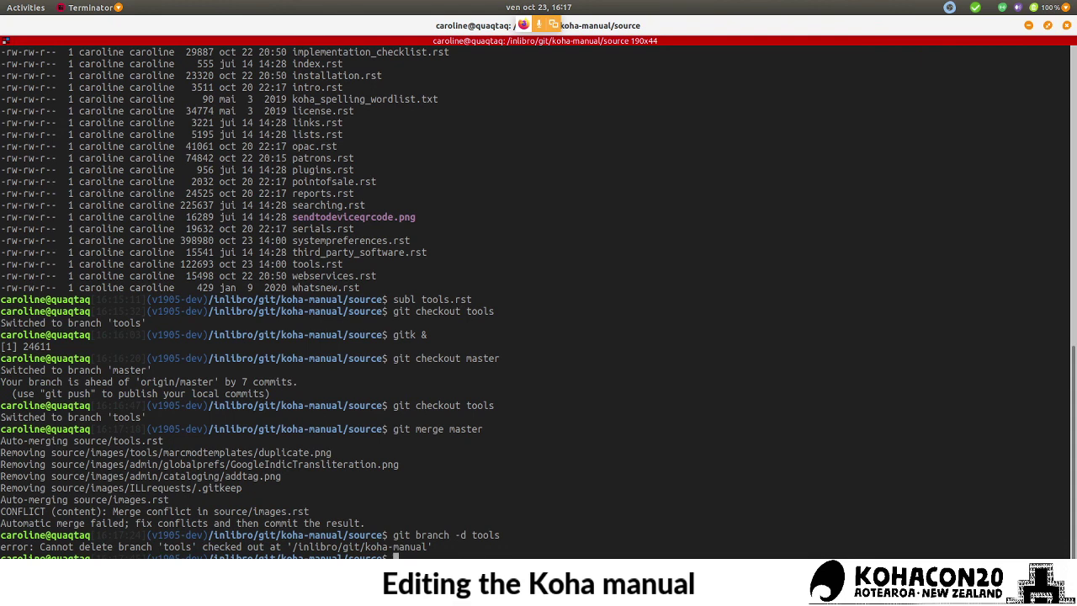
text(git checkout master)
key(Return)
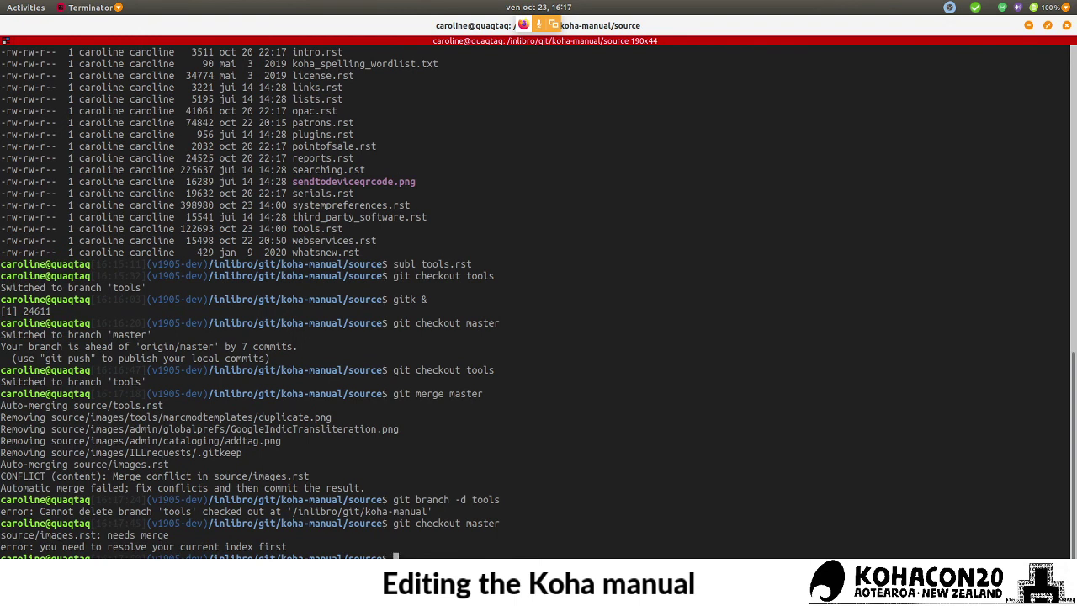
key(Up)
key(Up)
key(Return)
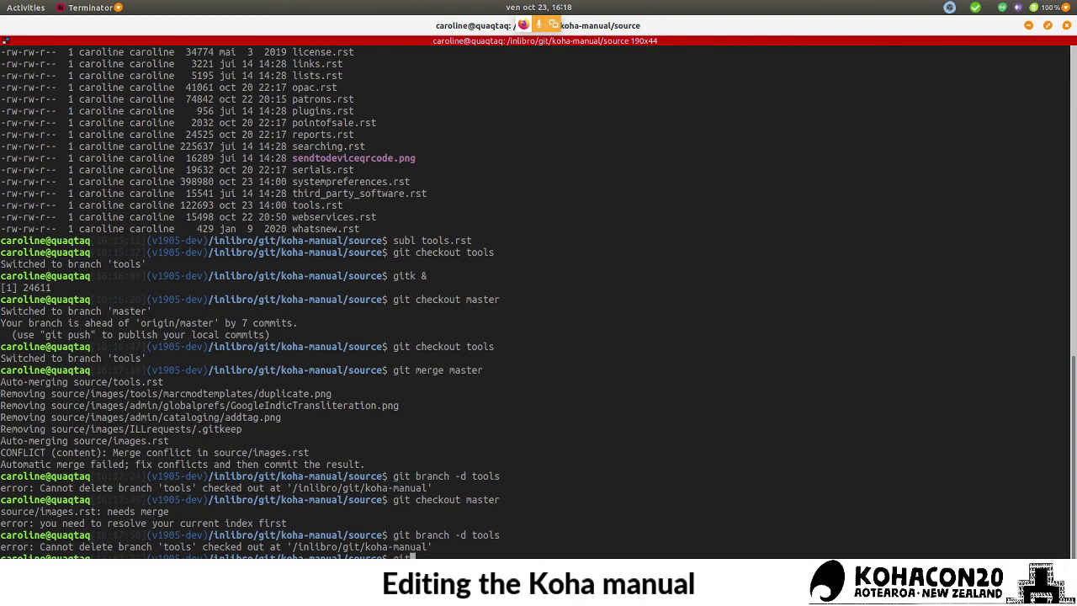
- Review the repository's git status and abort the merge in progress
text(status)
key(Return)
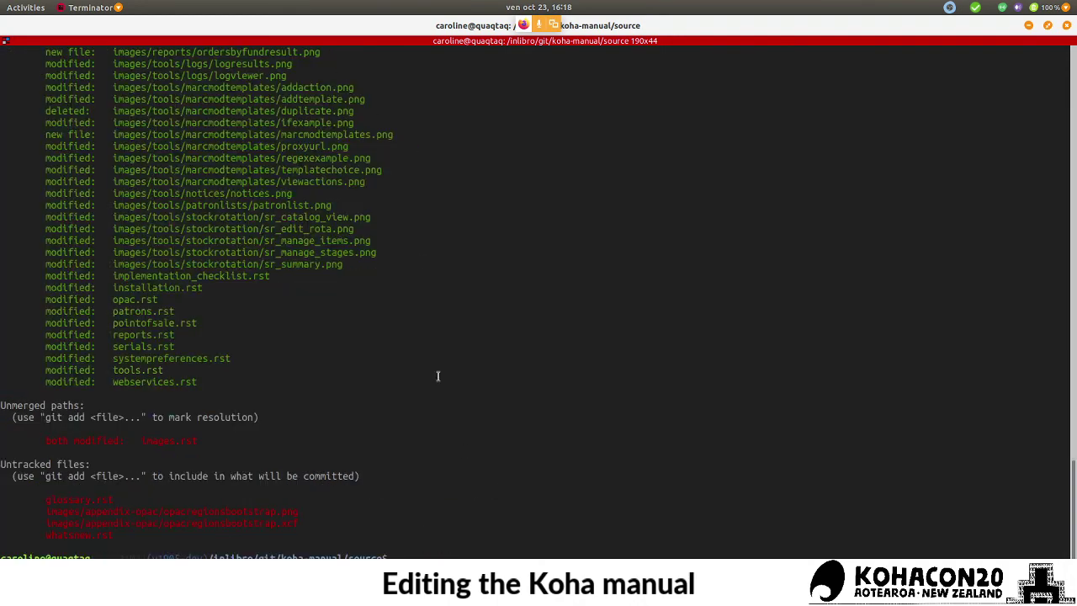
scroll(407, 437, up, 20)
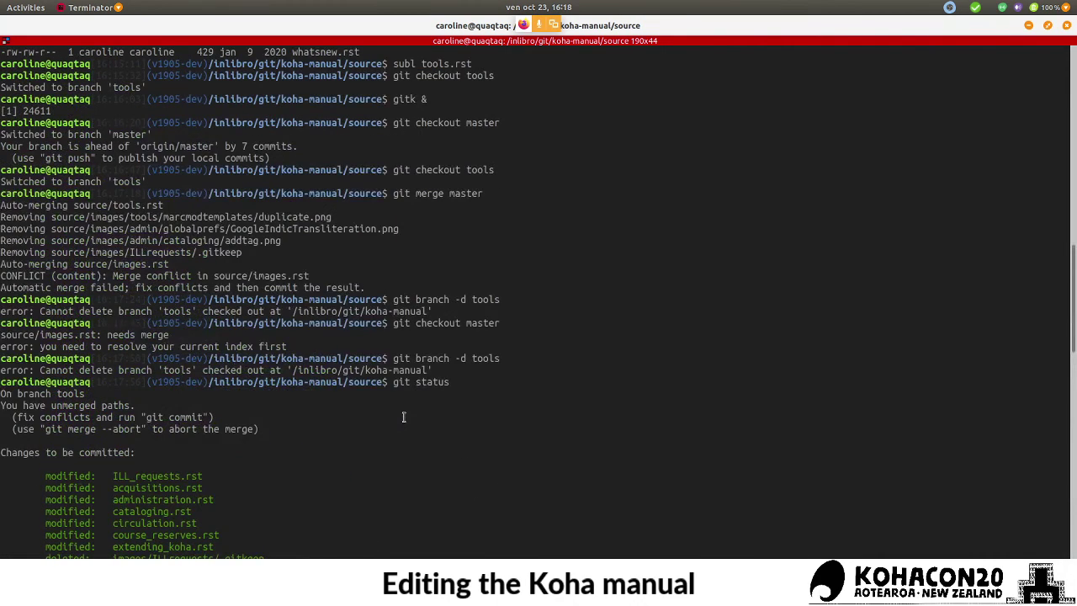
scroll(328, 471, down, 20)
text(git me)
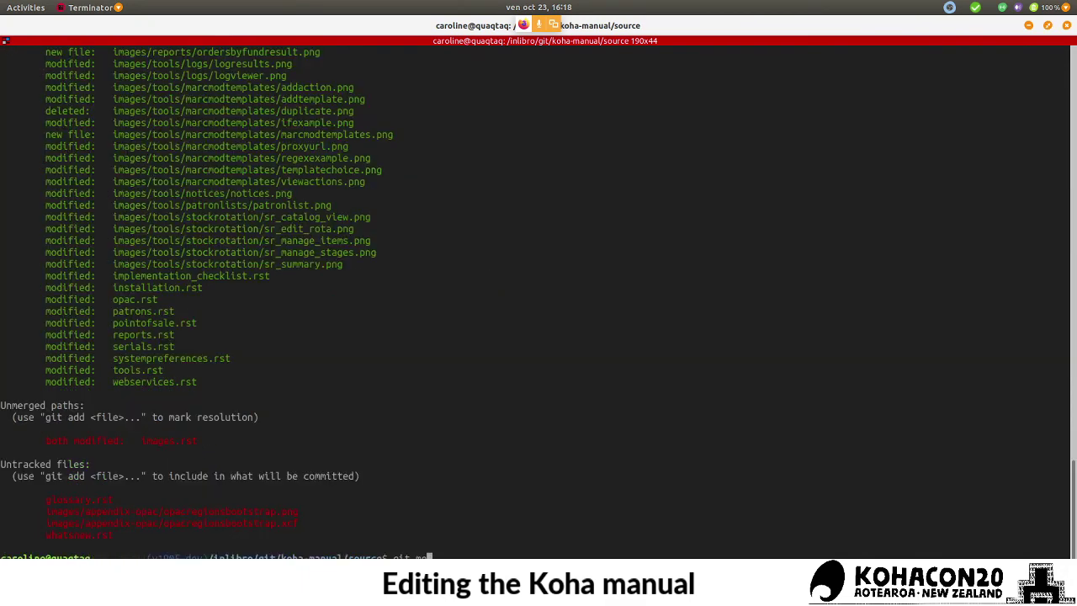
text(rge --abort)
key(Return)
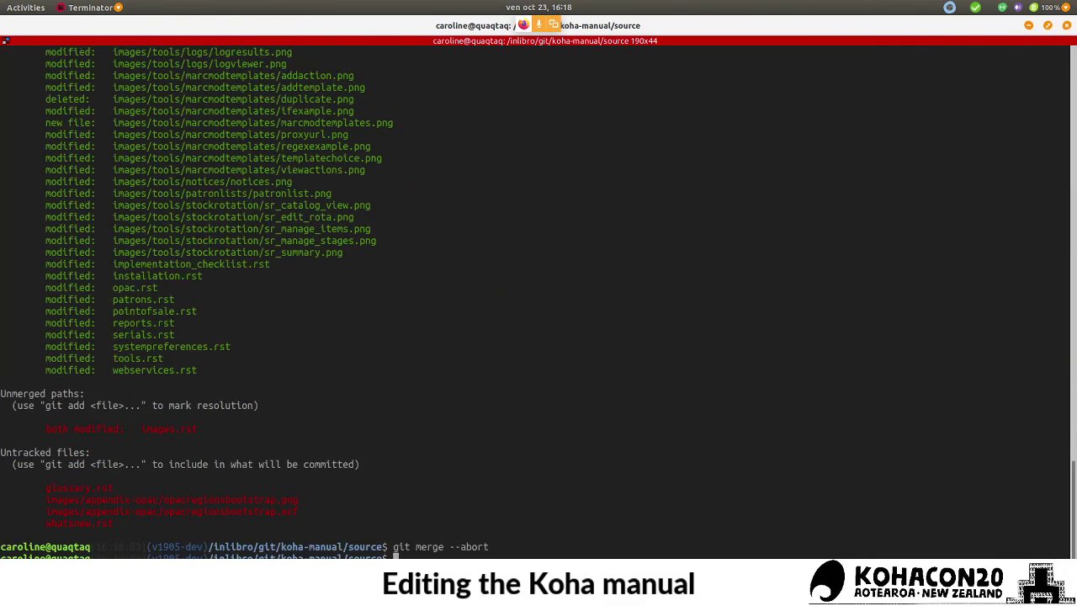
- Retry deleting the tools branch, then rerun git merge --abort before and after checking out tools
text(git branch -d tools)
key(Return)
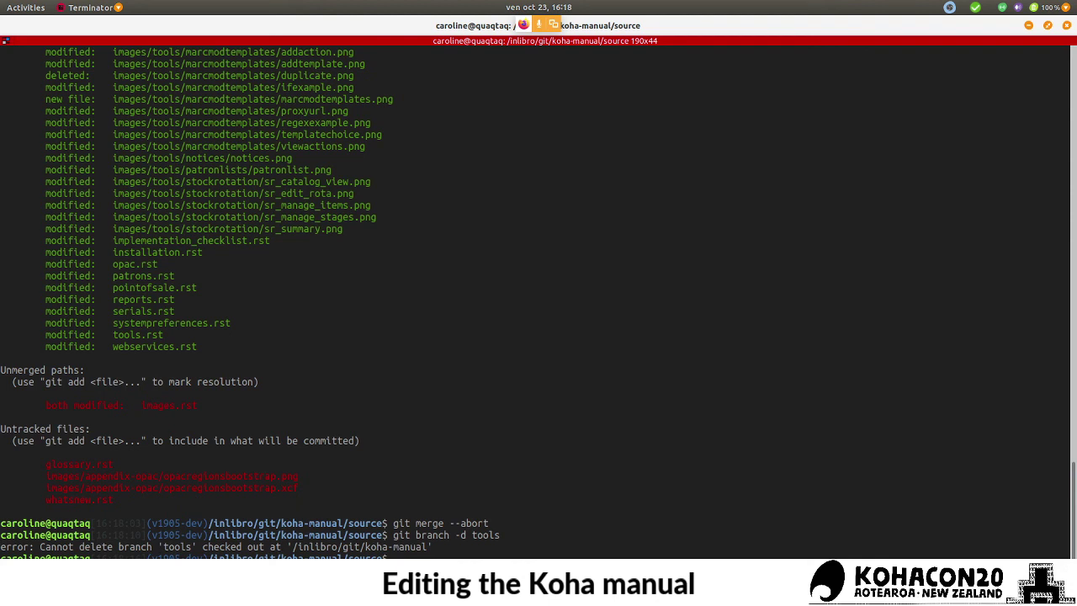
key(Up)
key(Up)
key(Return)
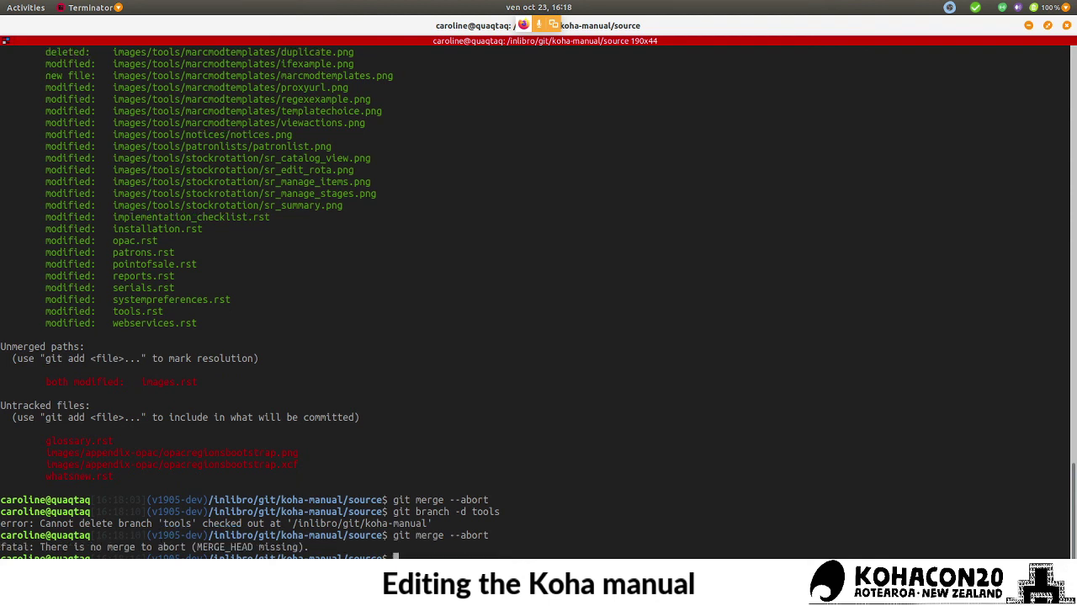
text(git checkout tools)
key(Return)
key(Up)
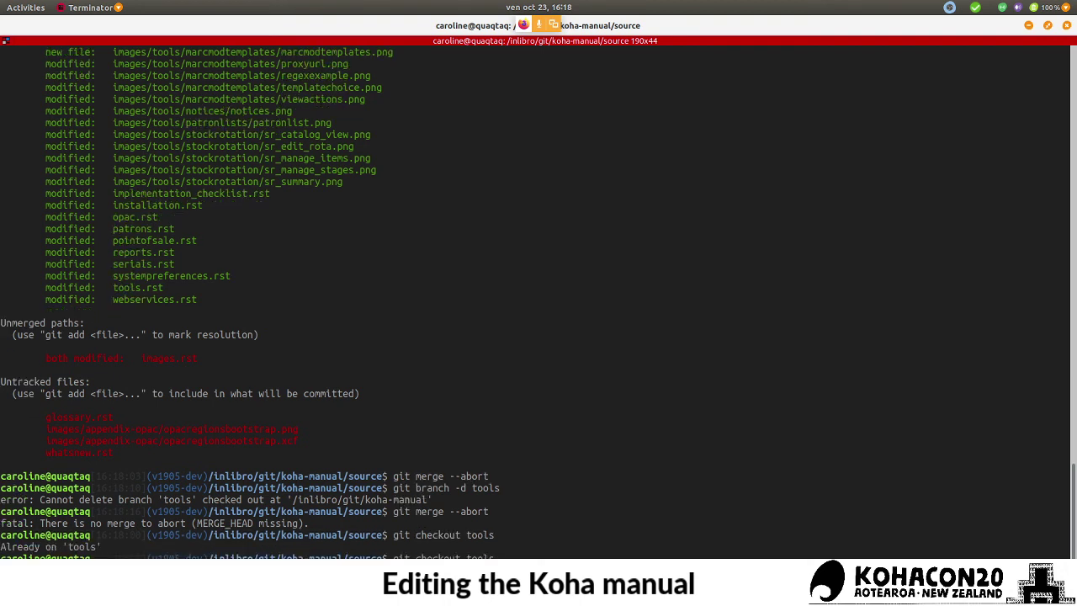
key(Up)
key(Return)
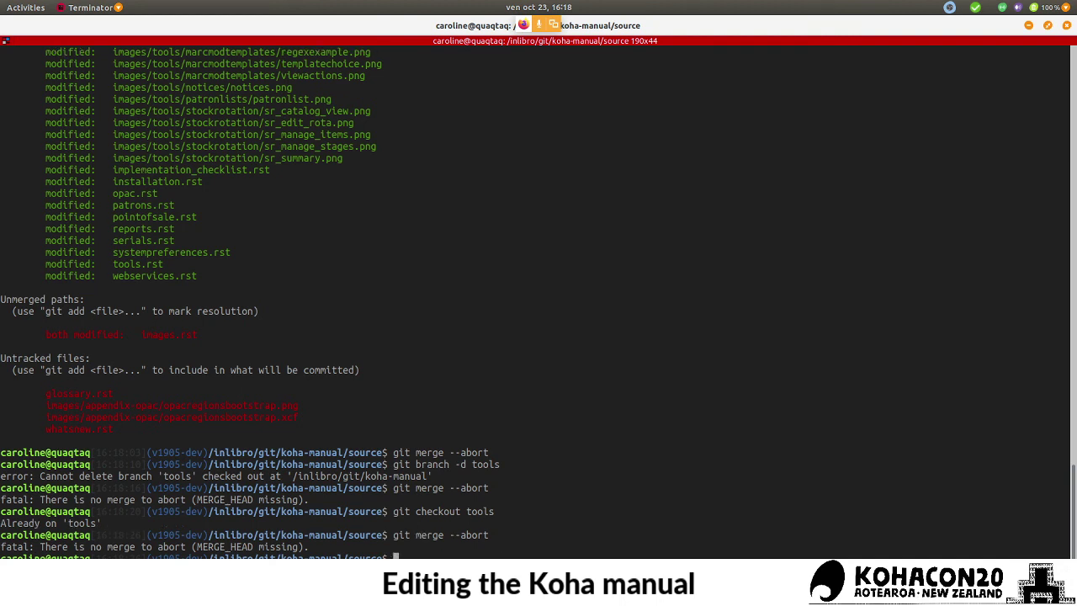
- Check out master and run git merge --abort there to make sure no merge is pending
text(git checkout master)
key(Return)
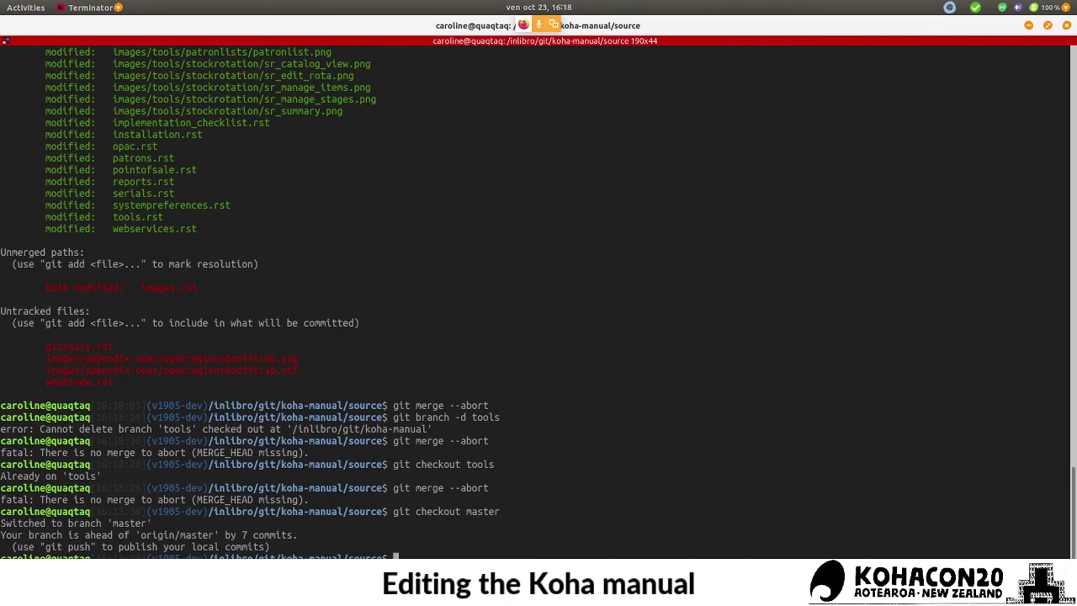
text(git merge --abort)
key(Return)
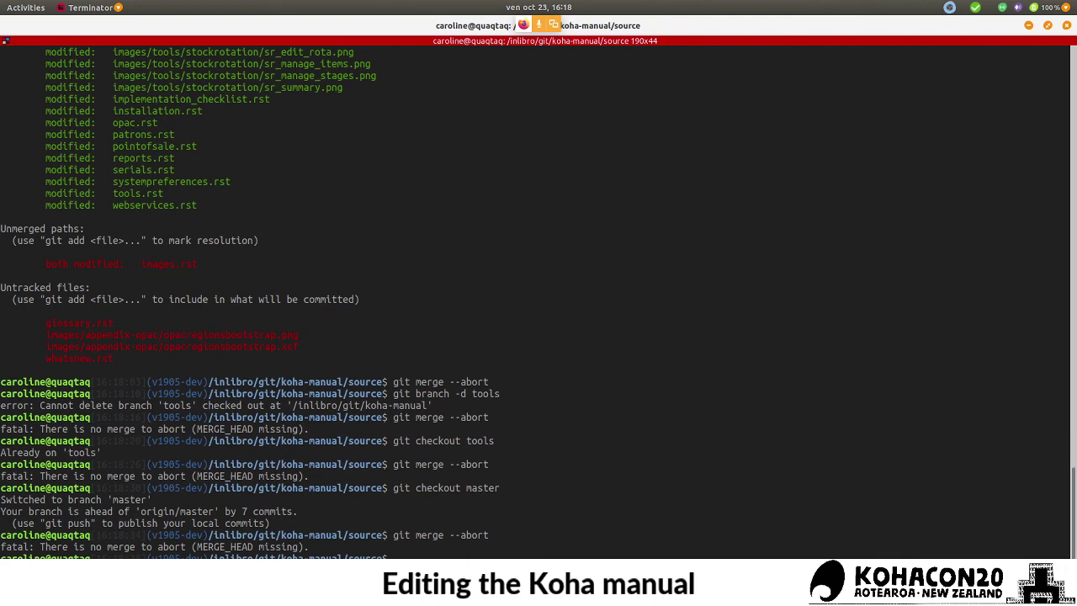
key(Up)
key(Up)
key(Return)
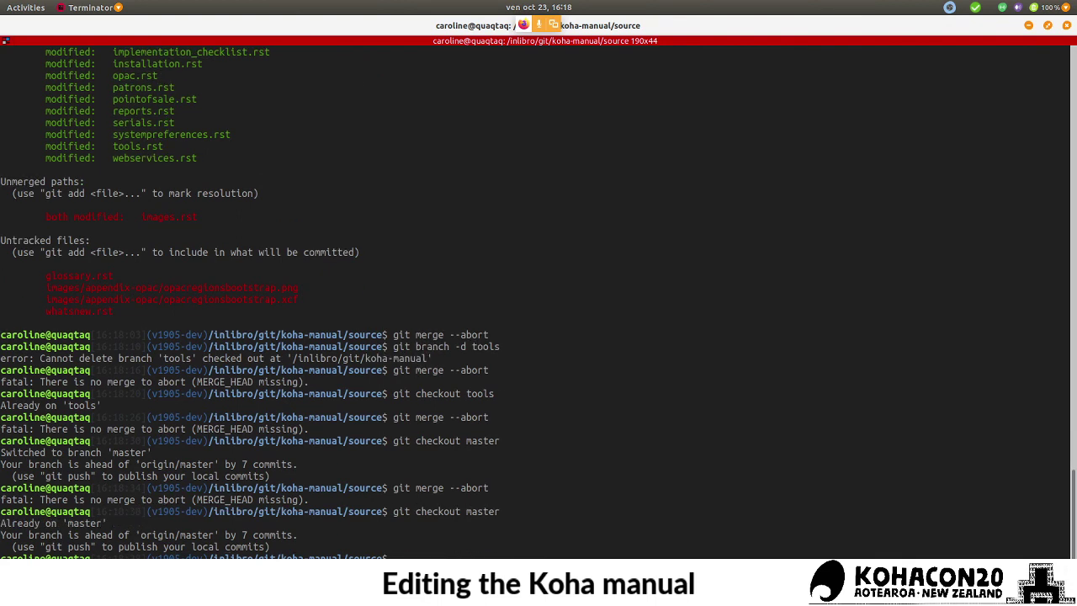
- Try to delete the tools branch with git branch -d while on master
key(Up)
key(Up)
key(Up)
key(Up)
key(Up)
key(Up)
key(Up)
key(Return)
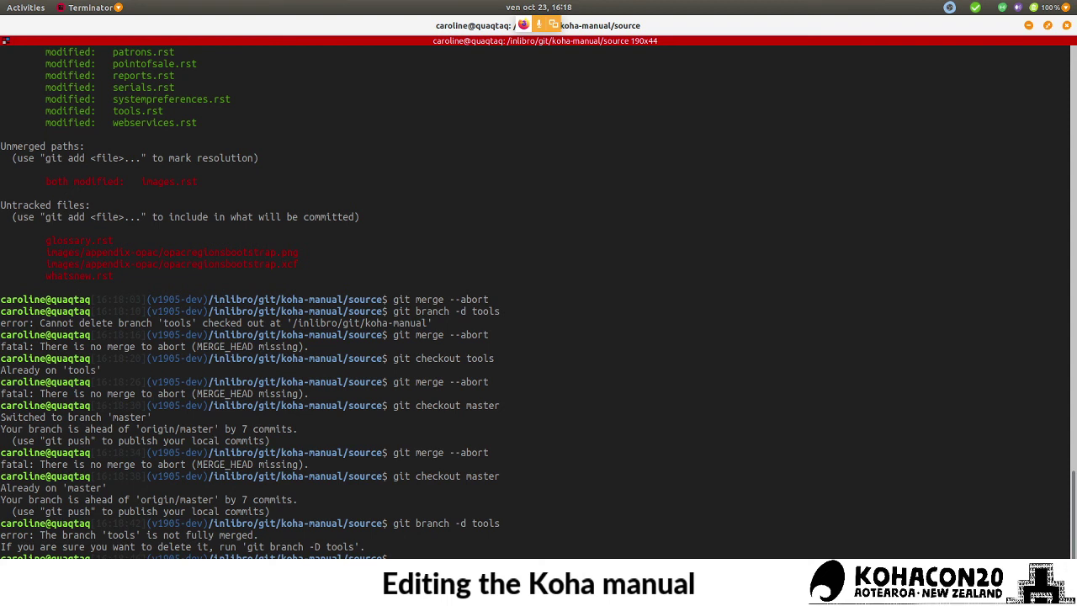
- Force the deletion of the local tools branch with git branch -D tools
key(Up)
key(Left)
key(Left)
key(Left)
key(Left)
key(Left)
key(Left)
key(BackSpace)
text(D)
key(Return)
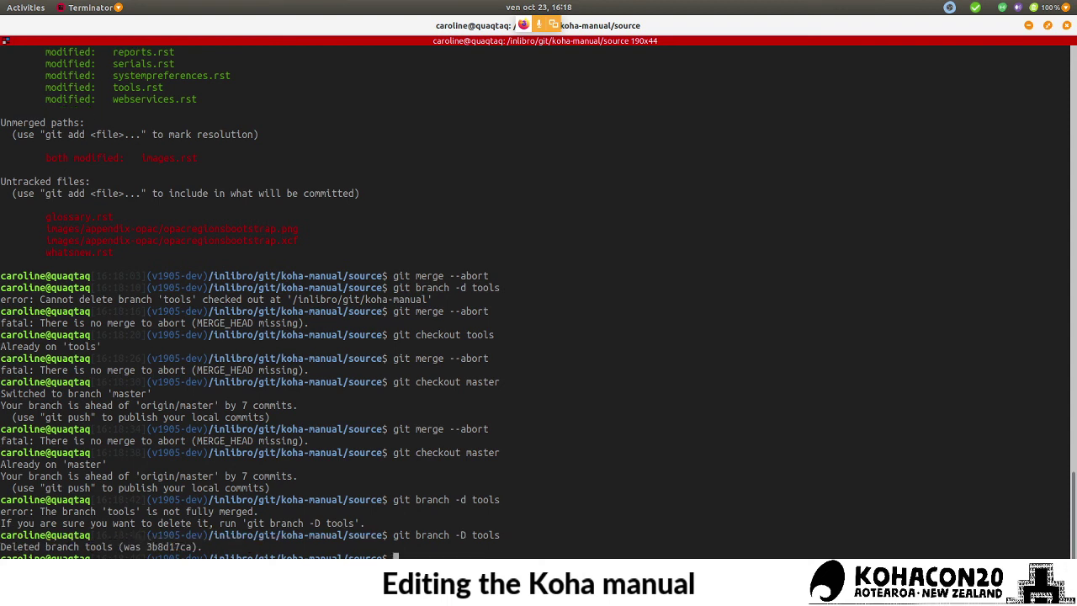
- Review the commit history in gitk, then create and check out a new tools branch from master in the terminal
text(git checkout)
key(alt+Tab)
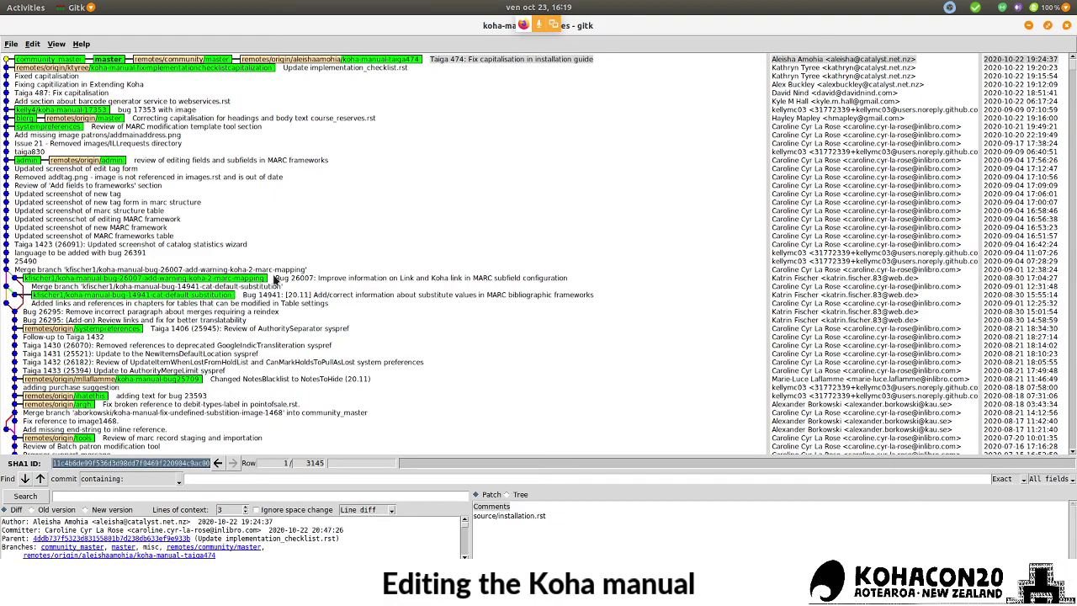
scroll(275, 280, down, 5)
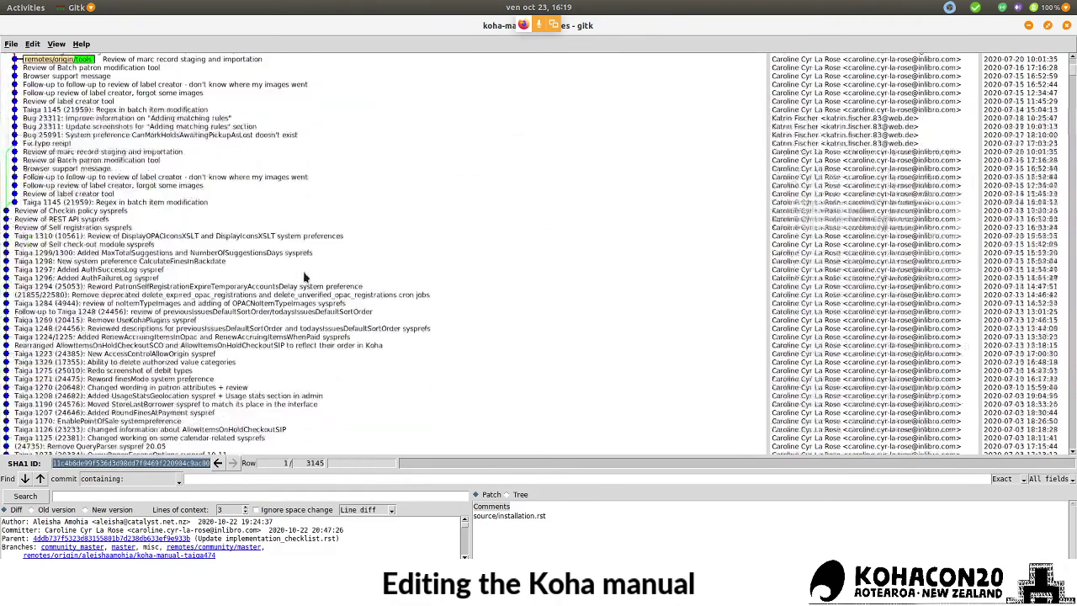
scroll(290, 277, up, 5)
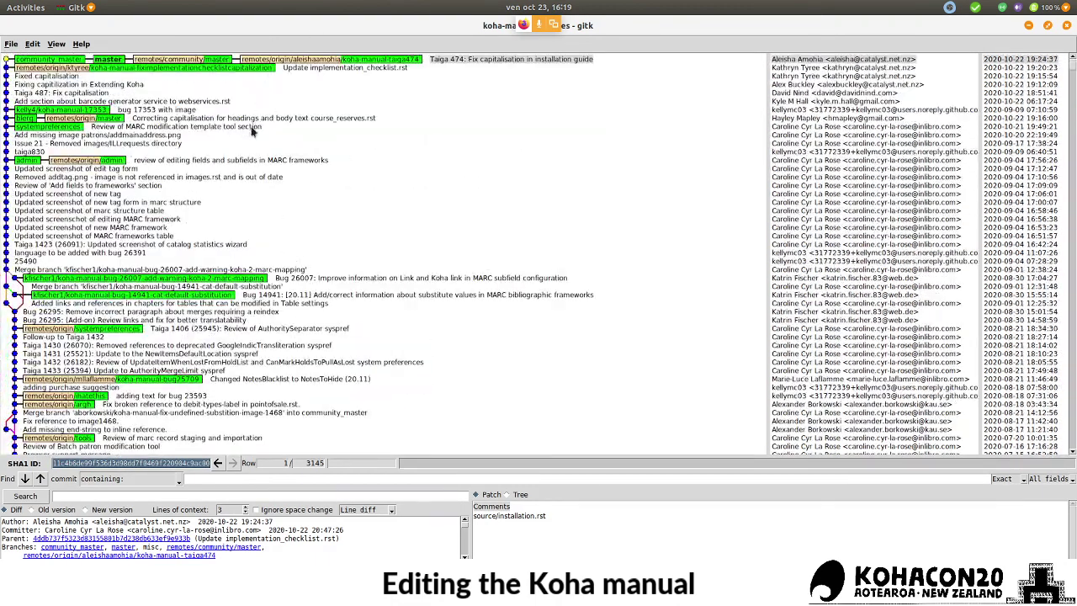
scroll(48, 311, down, 3)
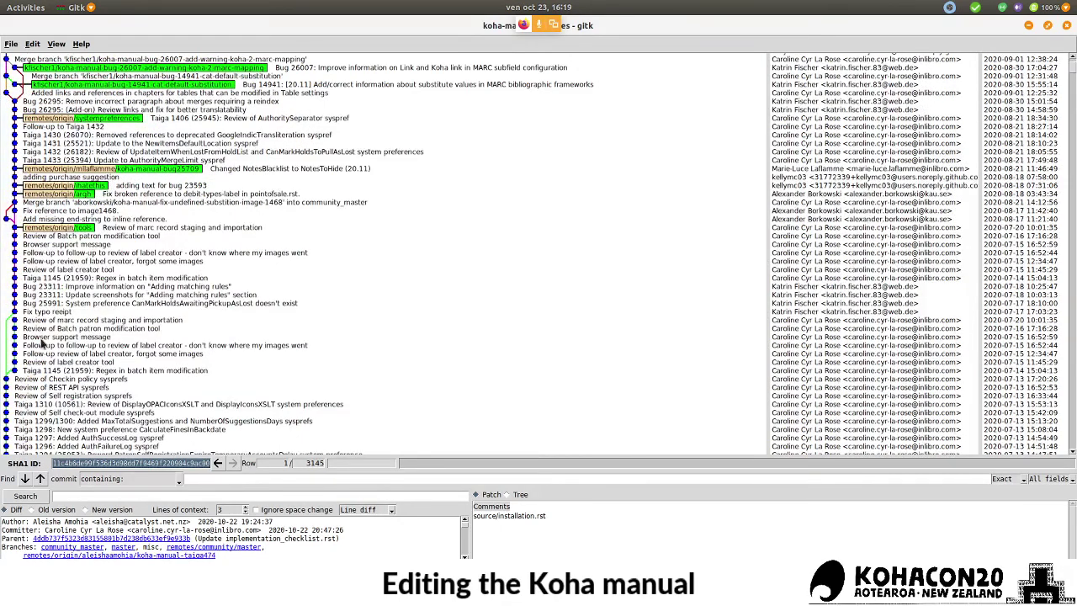
scroll(39, 334, up, 3)
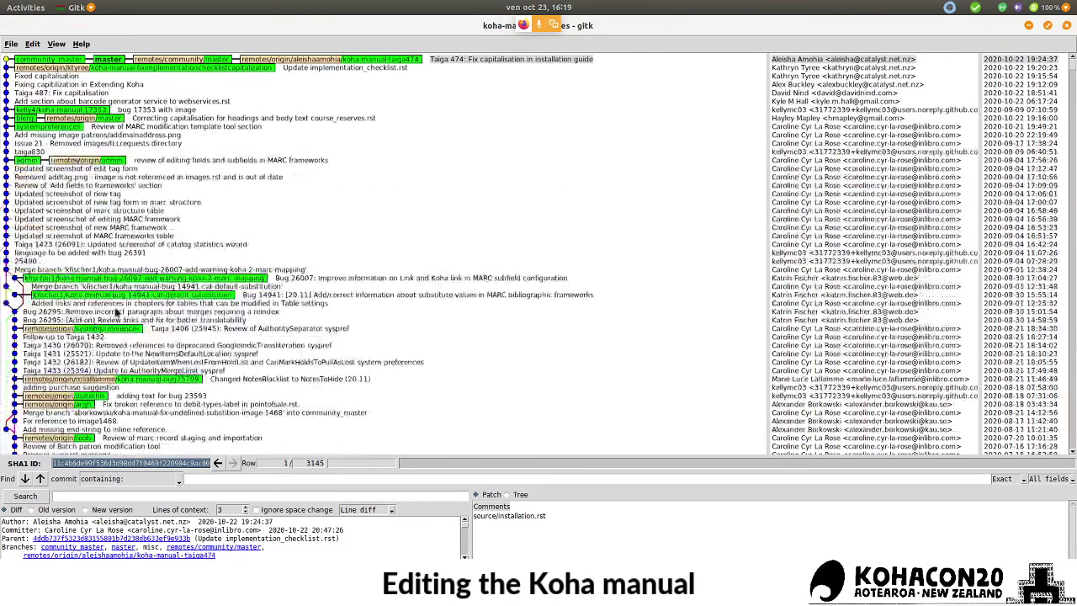
key(alt+Tab)
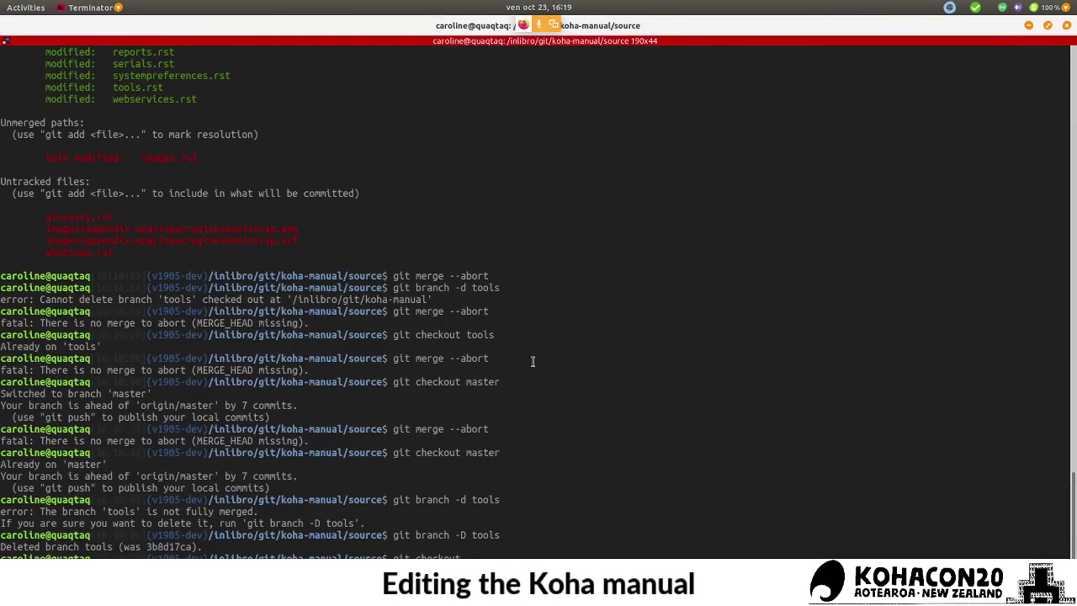
text(-b tools)
key(Return)
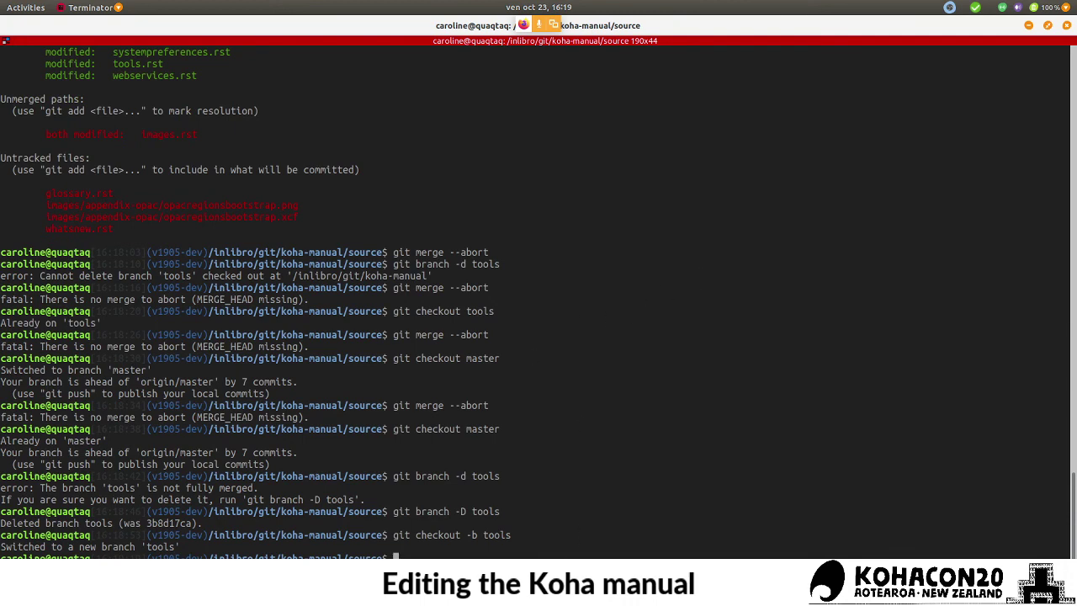
- Reload the history in gitk, check where the new tools branch sits relative to master, and return to the terminal
key(alt+Tab)
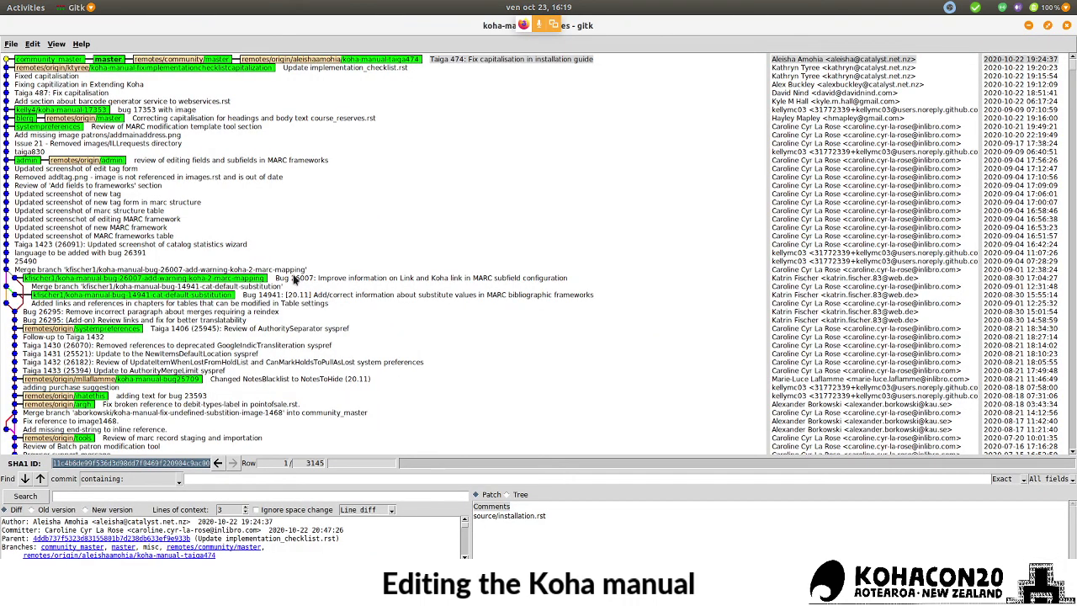
key(F5)
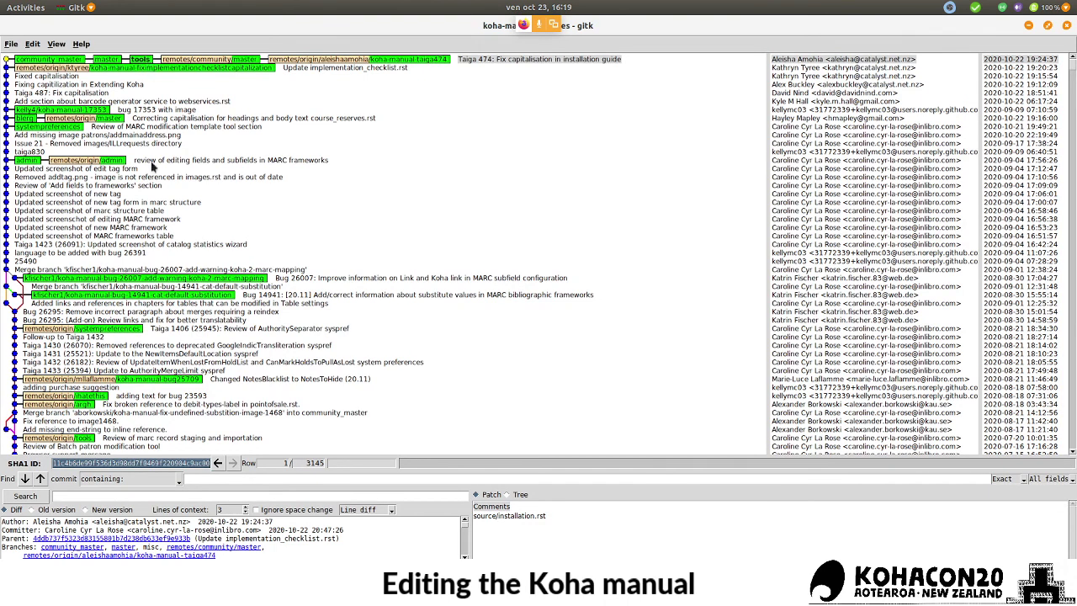
key(alt+Tab)
key(alt+Tab)
key(alt+Tab)
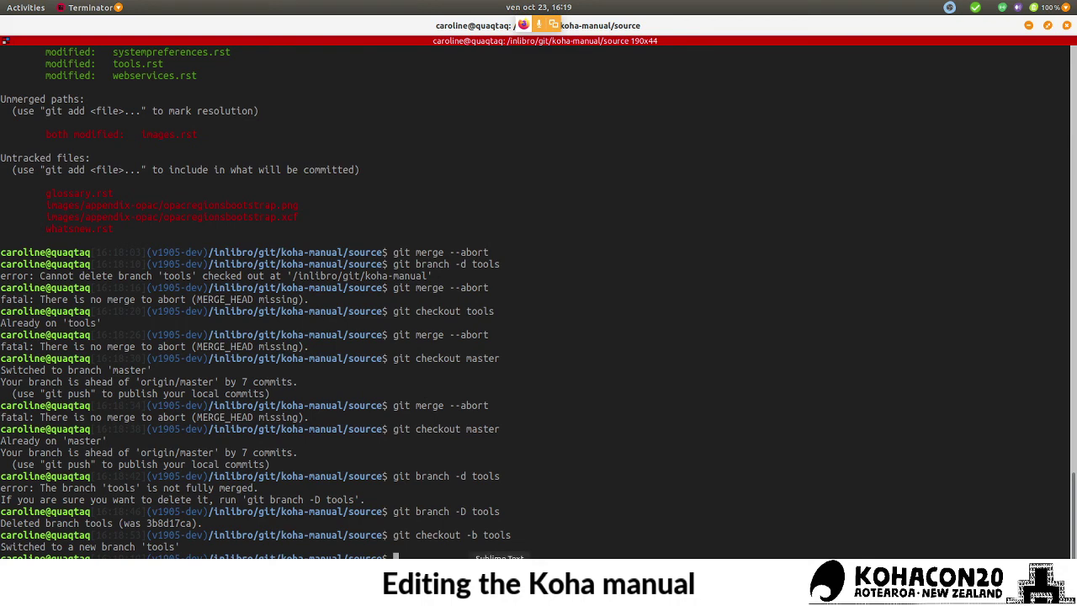
- Switch to Sublime Text and search tools.rst for "CSV", going through the successive matches
click(498, 589)
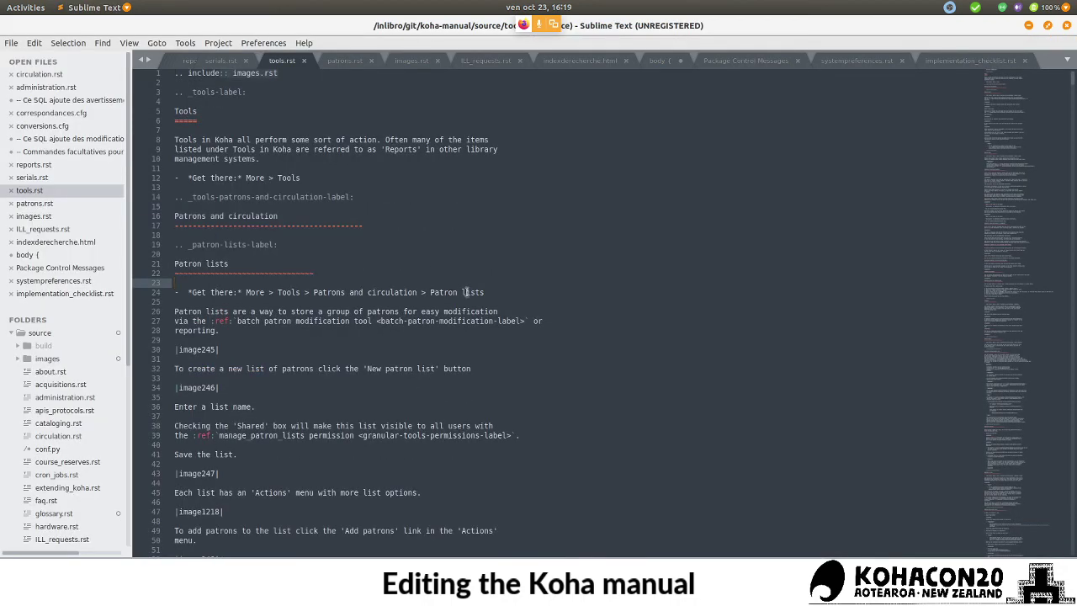
scroll(671, 367, down, 8)
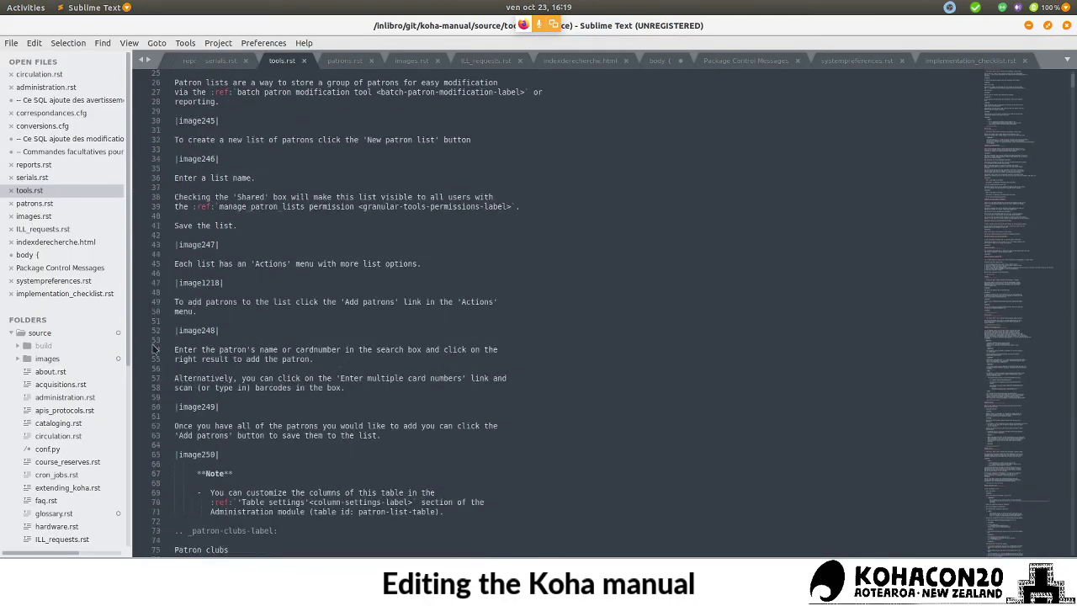
scroll(443, 310, down, 8)
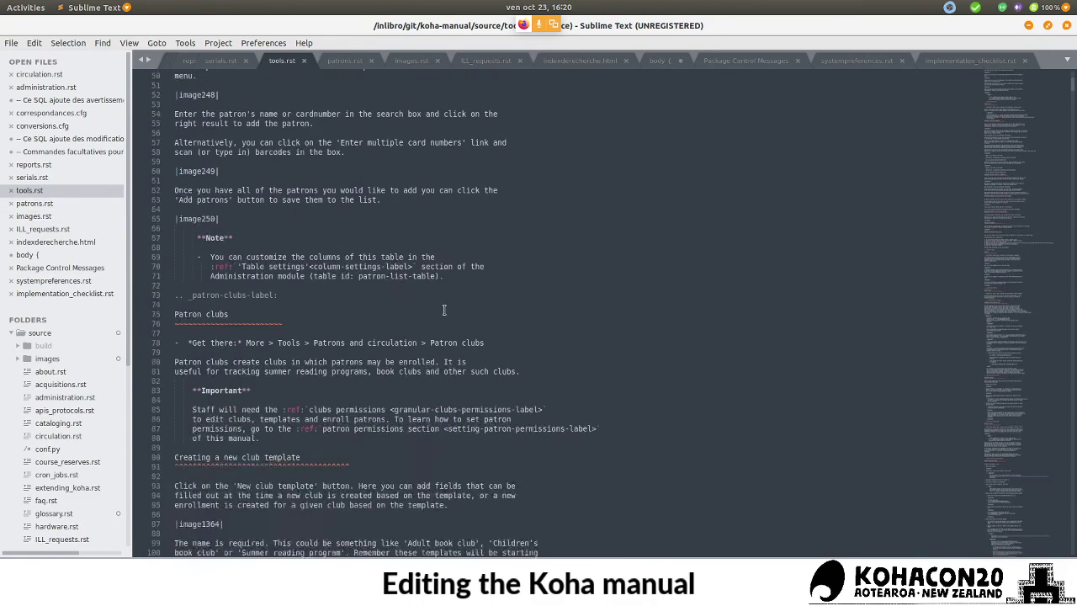
scroll(443, 310, down, 10)
click(468, 303)
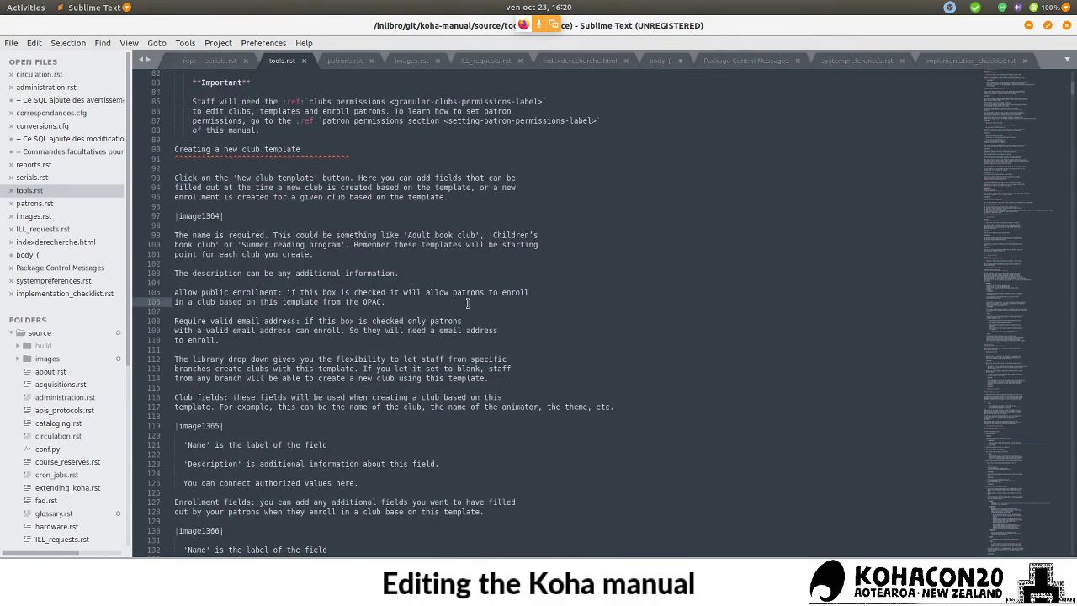
key(ctrl+f)
text(csv)
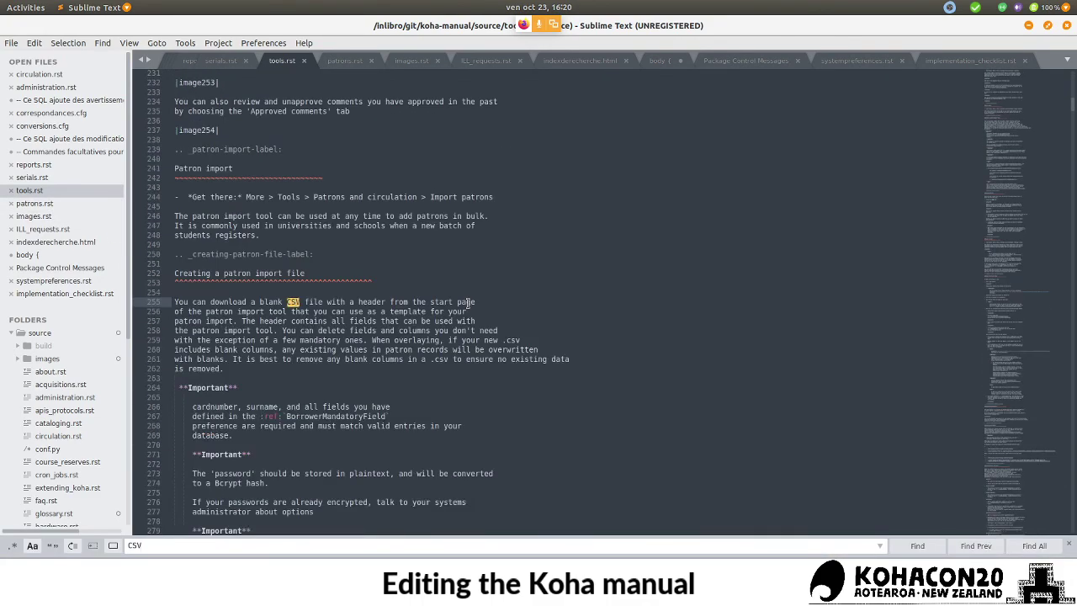
key(Return)
key(Return)
key(Return)
key(Return)
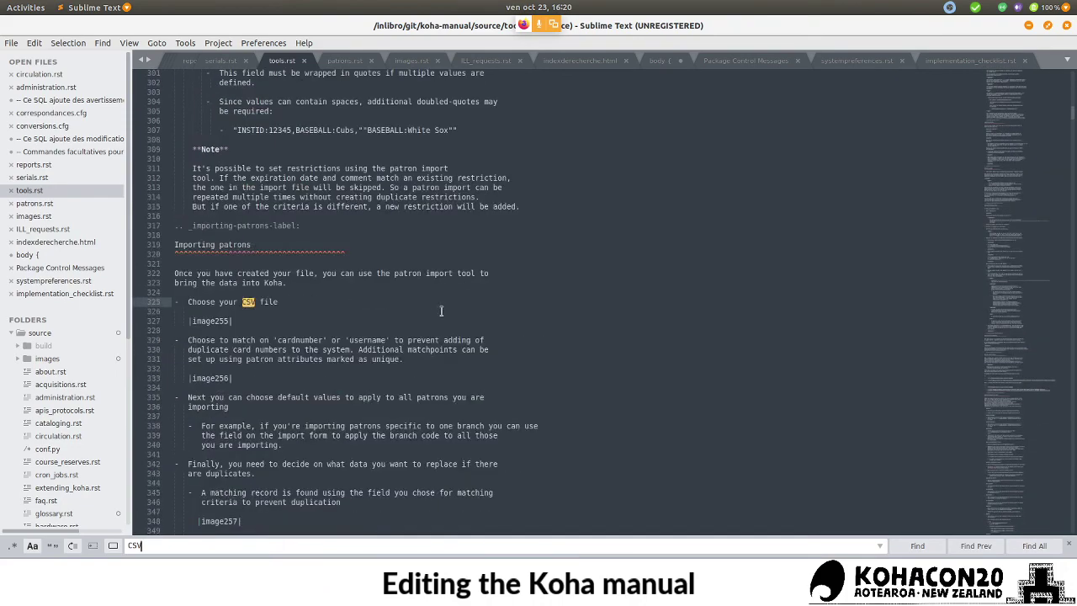
key(Return)
key(Return)
key(Return)
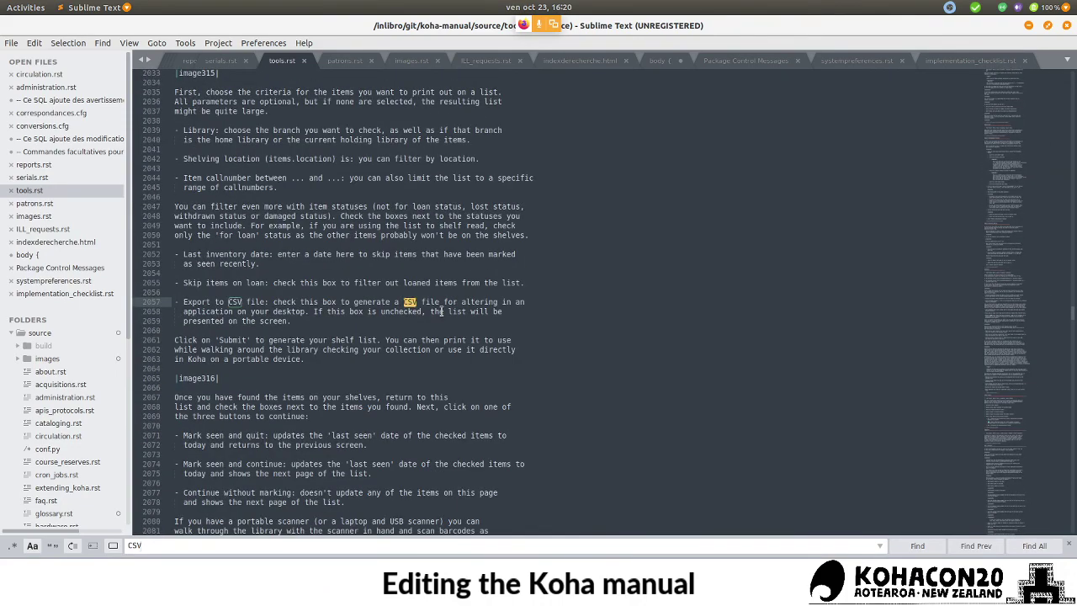
- Narrow the search to "CSV p" and go to the CSV profiles section of tools.rst
text(p)
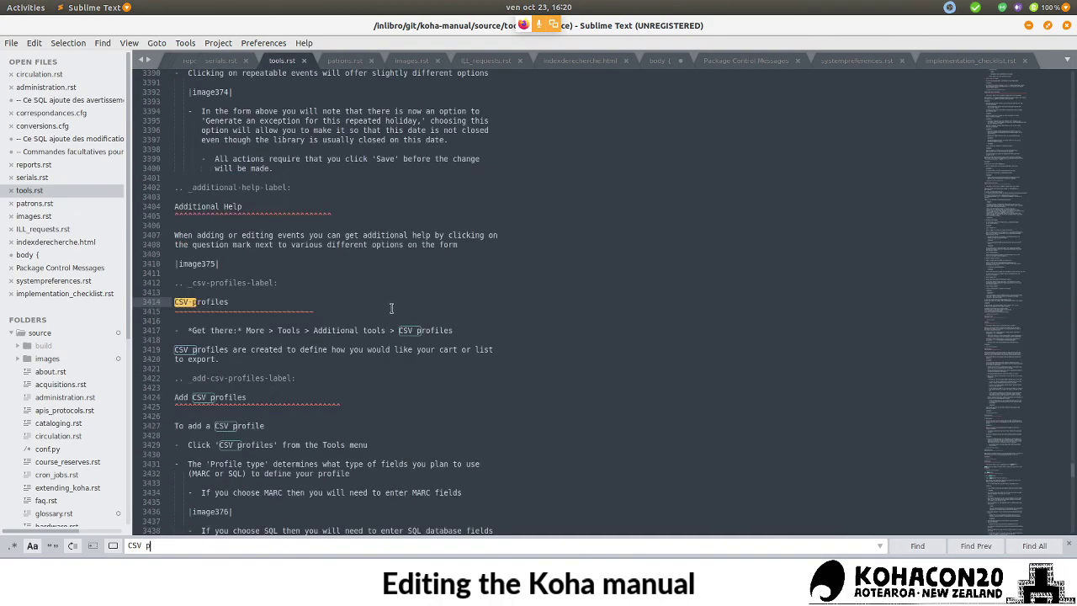
click(391, 309)
scroll(386, 292, down, 1)
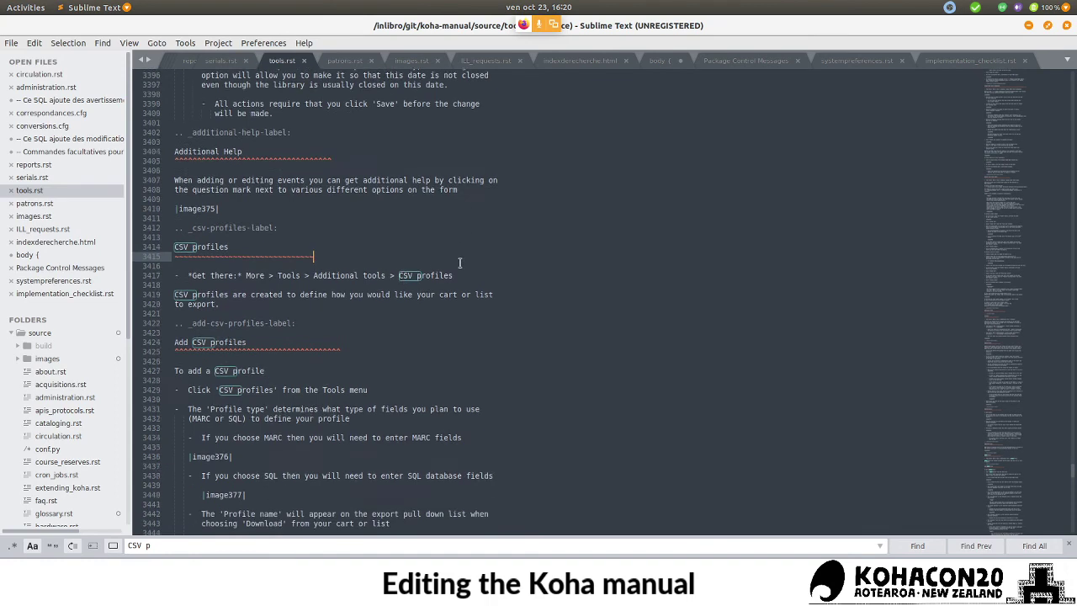
scroll(464, 248, down, 1)
scroll(377, 334, down, 2)
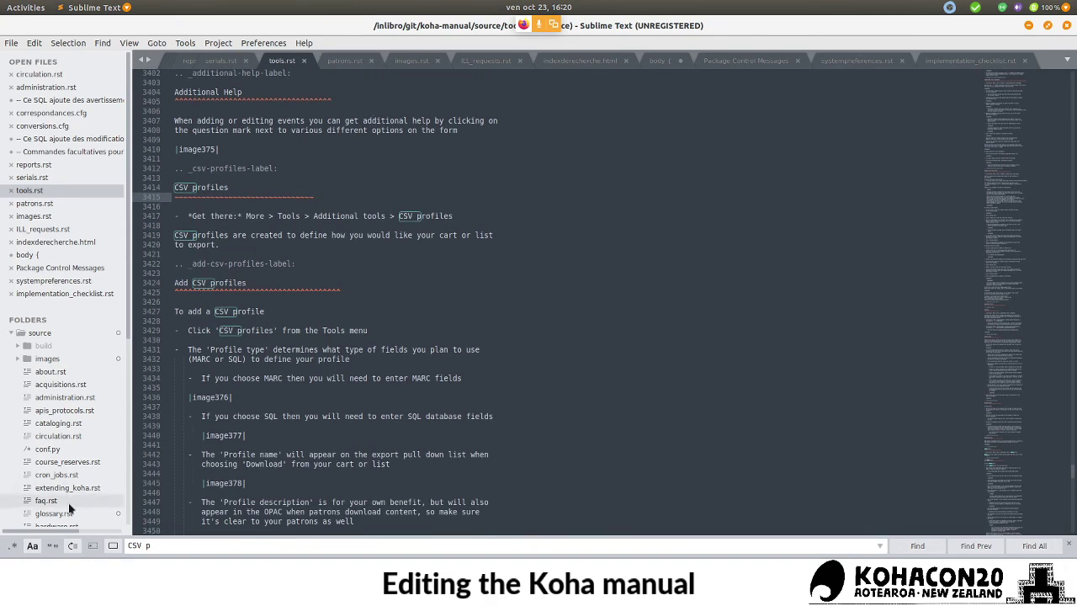
- Check the Taiga task for bug 5087 in Firefox, then return to the CSV profiles section in Sublime Text
key(alt+Tab)
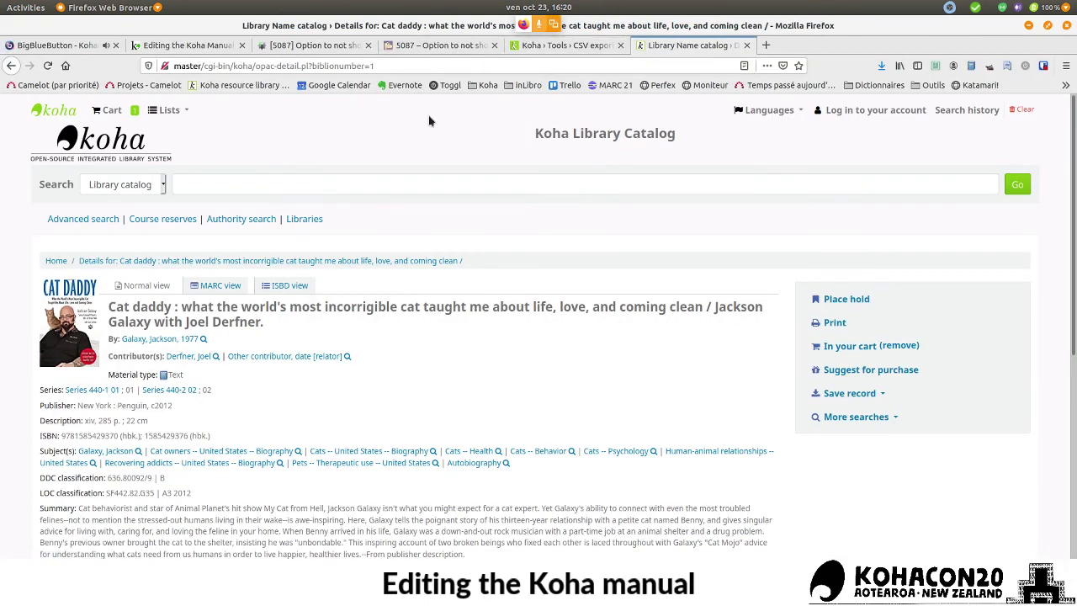
click(299, 48)
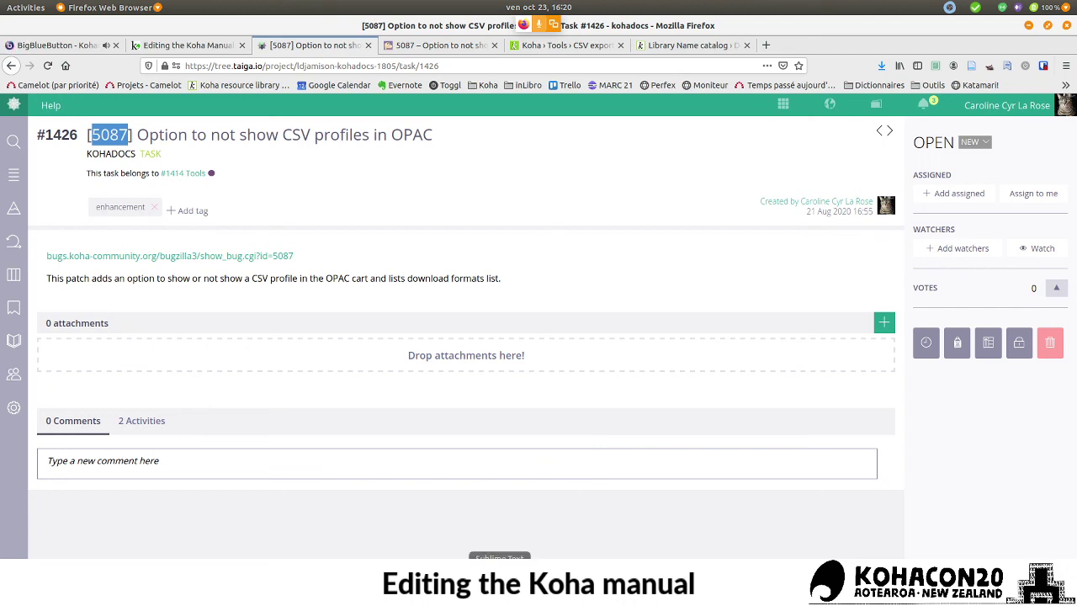
click(500, 572)
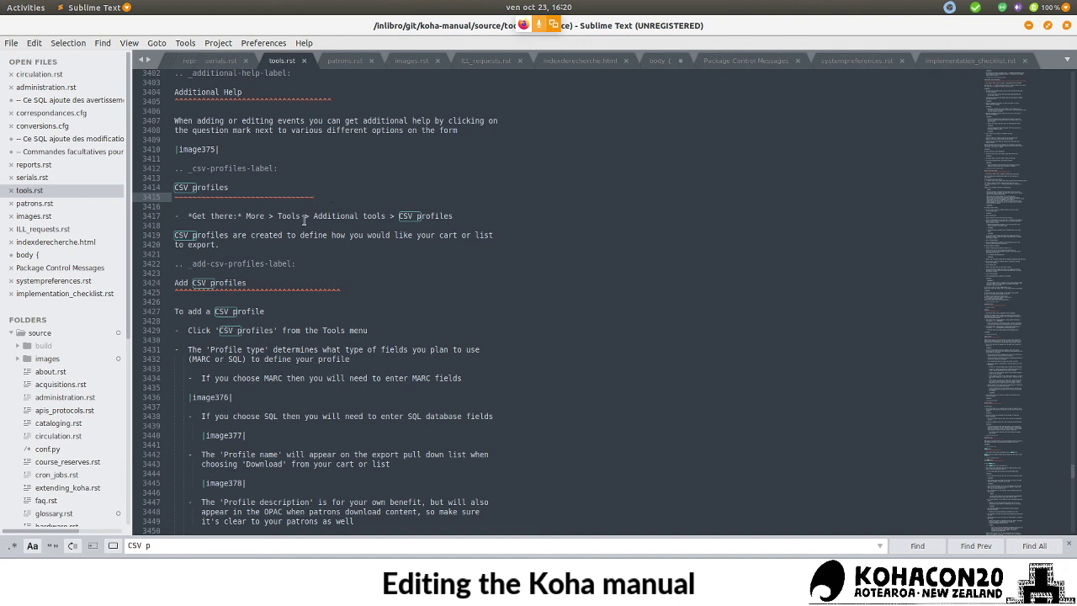
scroll(284, 391, down, 3)
scroll(285, 415, up, 4)
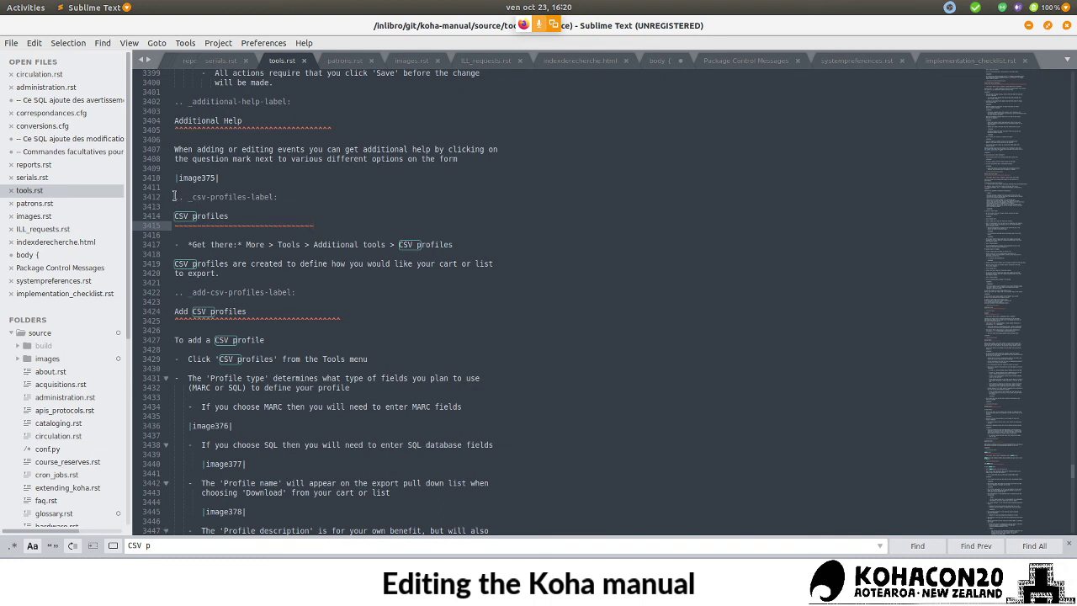
- Examine the syntax of the csv-profiles-label reference line above the CSV profiles heading, highlighting the whole line and the label name
click(281, 208)
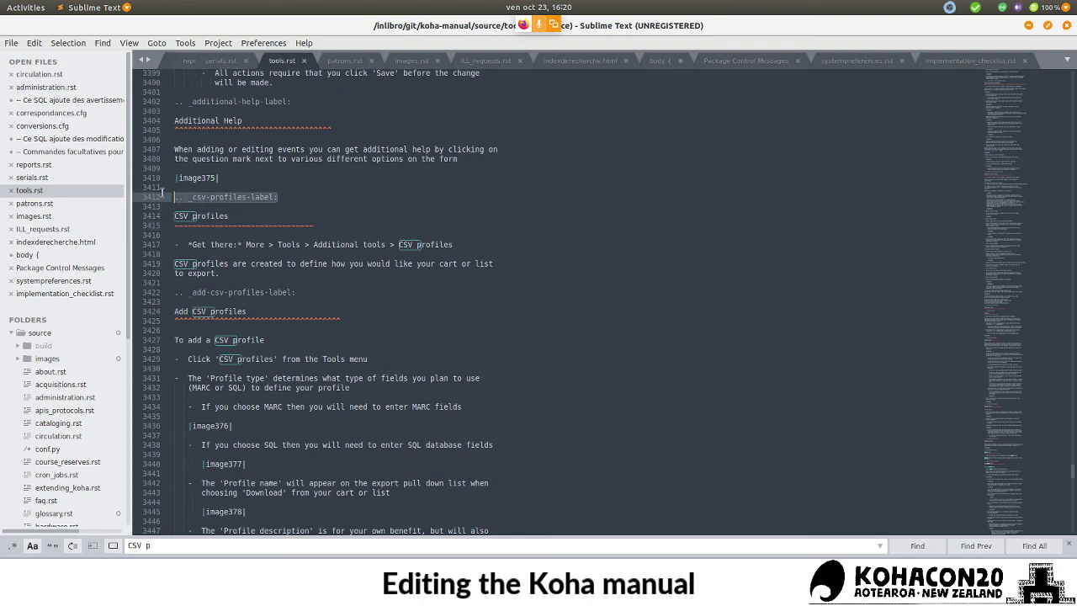
click(274, 197)
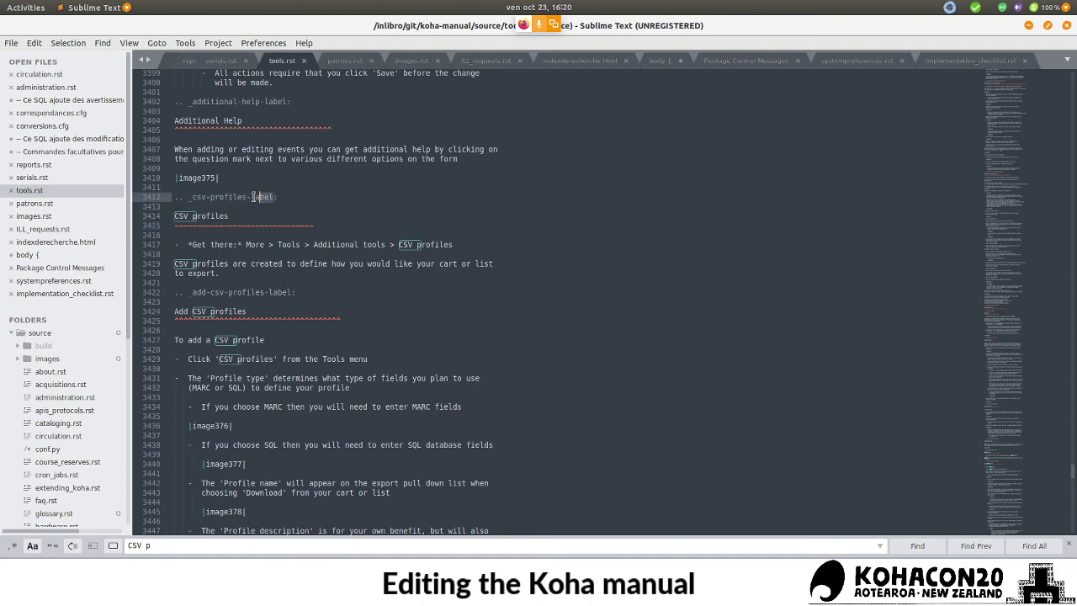
shift+click(195, 197)
click(284, 200)
drag(281, 196, 168, 197)
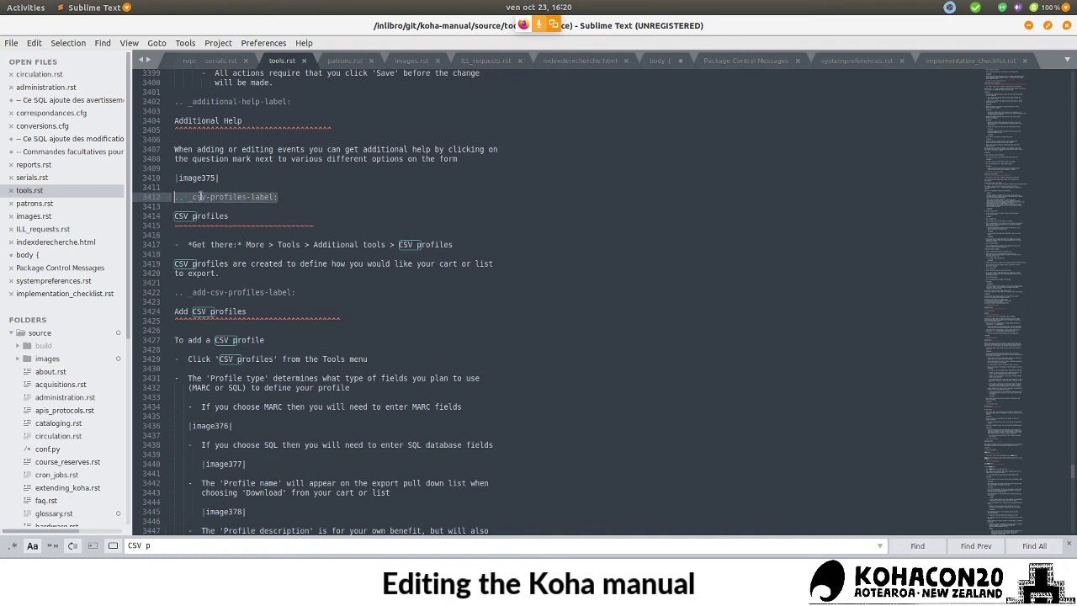
click(200, 197)
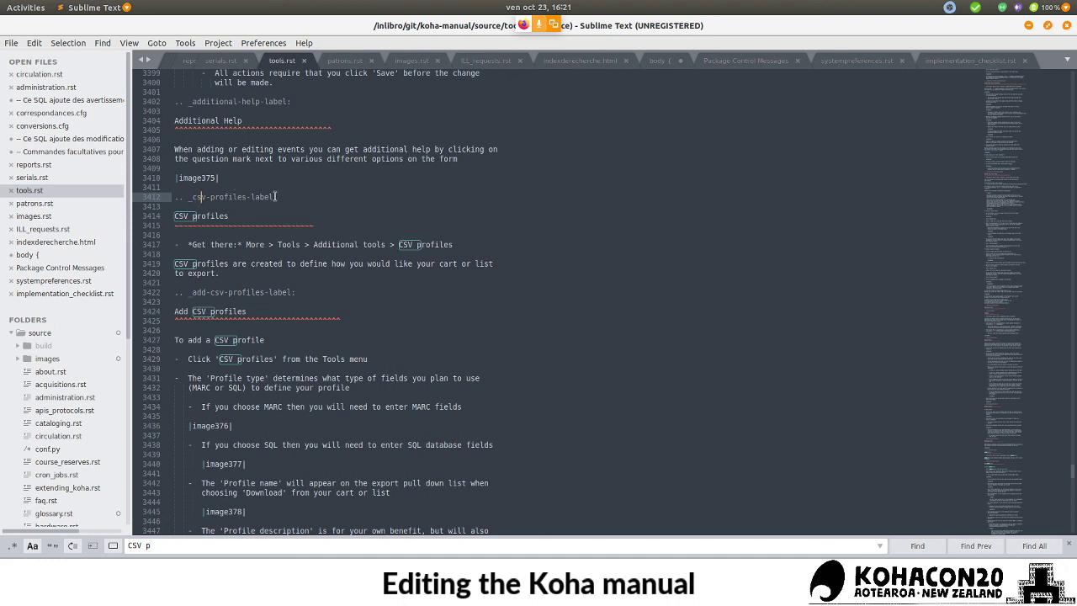
drag(274, 197, 191, 197)
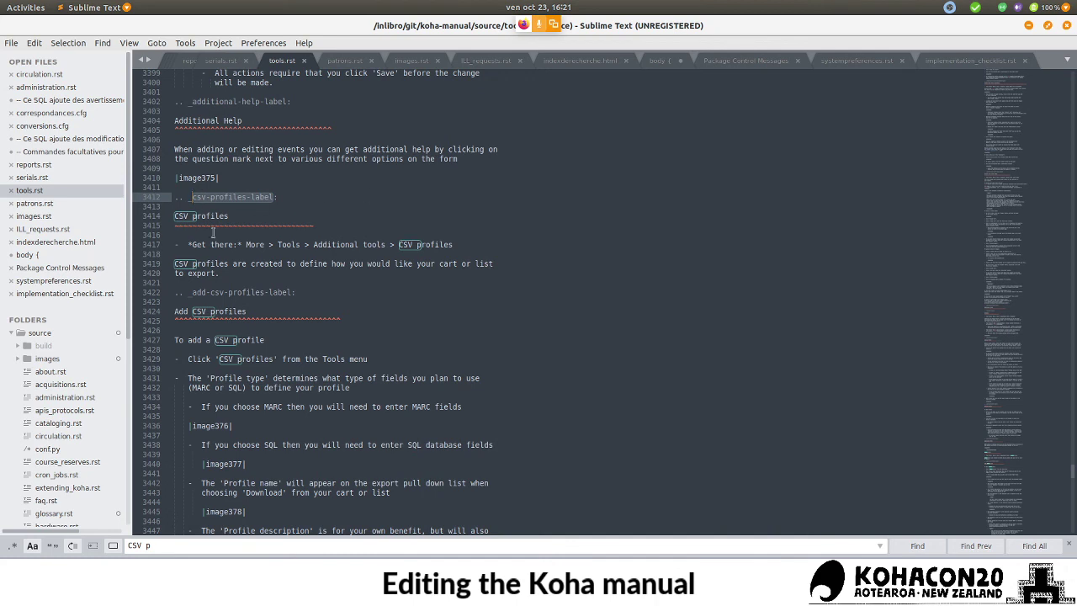
click(260, 198)
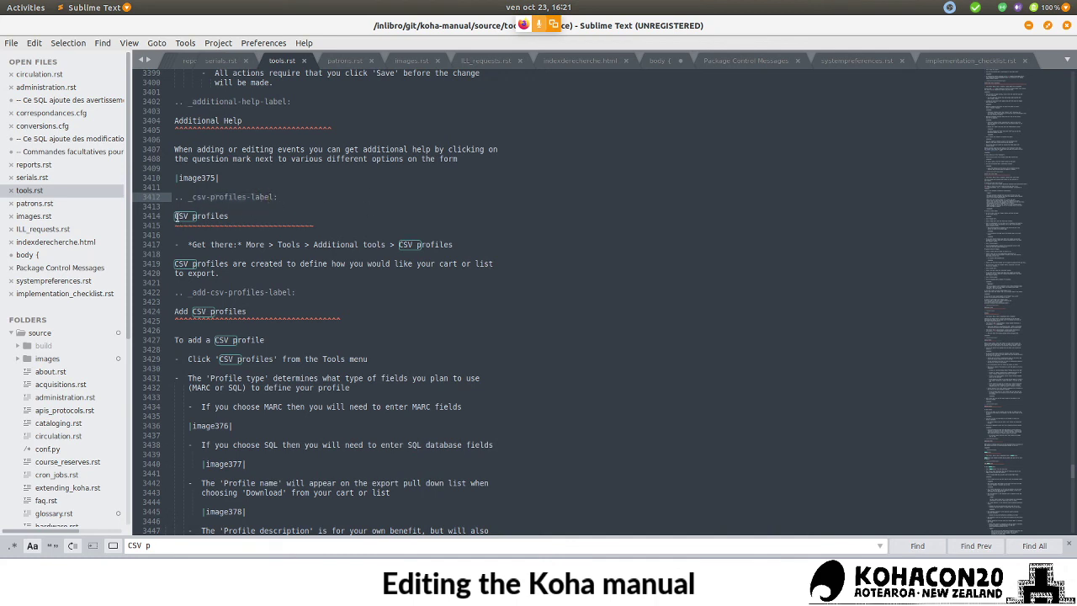
- Examine the CSV profiles heading text and the tilde underline beneath it
drag(175, 215, 229, 215)
click(229, 215)
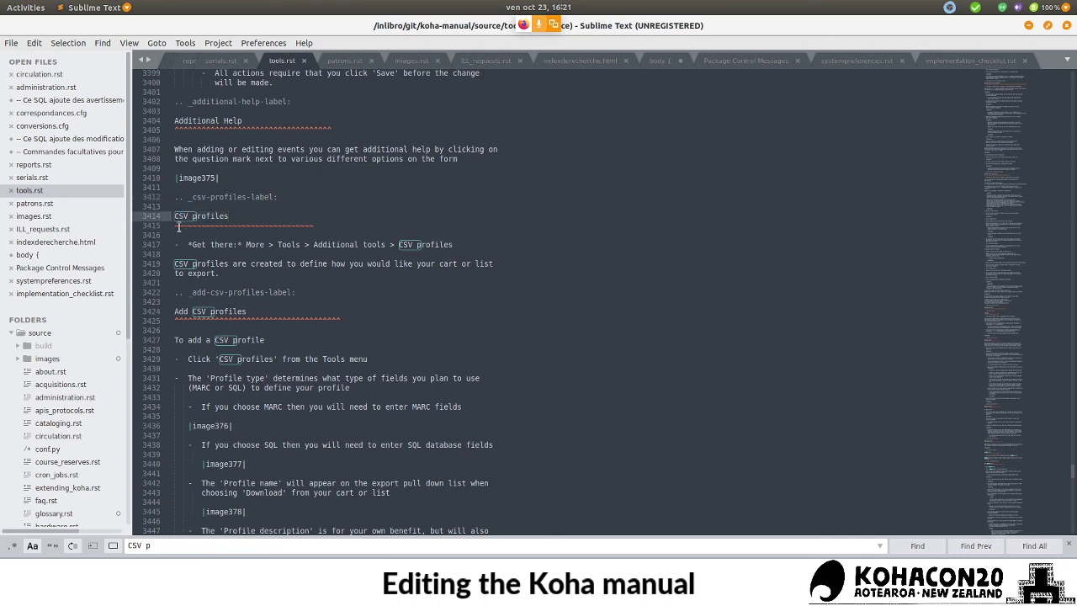
drag(175, 225, 252, 226)
click(254, 226)
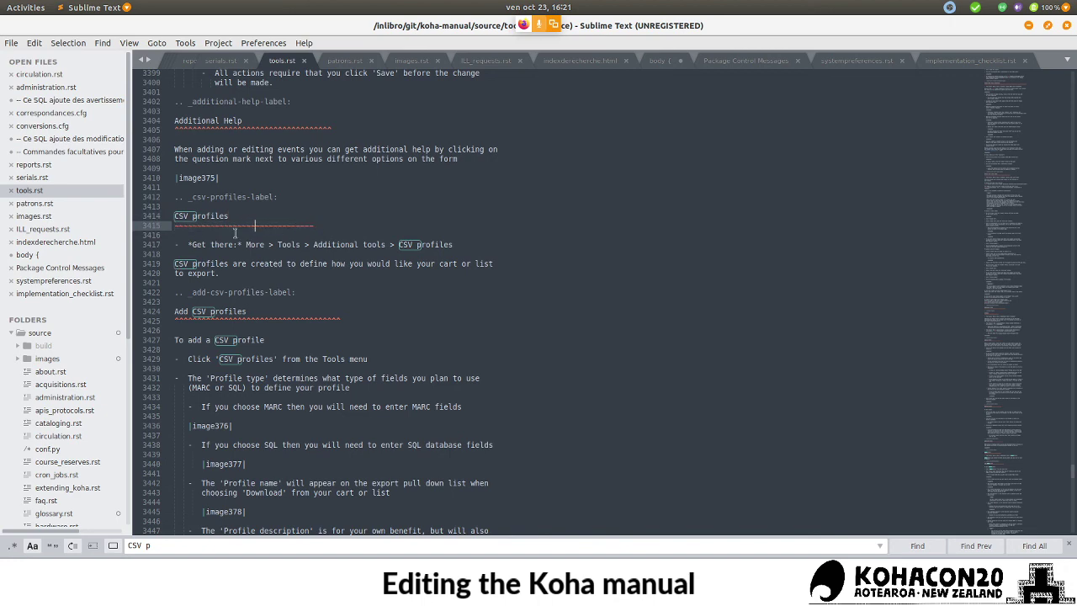
- Switch to Firefox and open the ReStructuredText - Tips and Tricks page from the Editing the Koha Manual wiki page
key(alt+Tab)
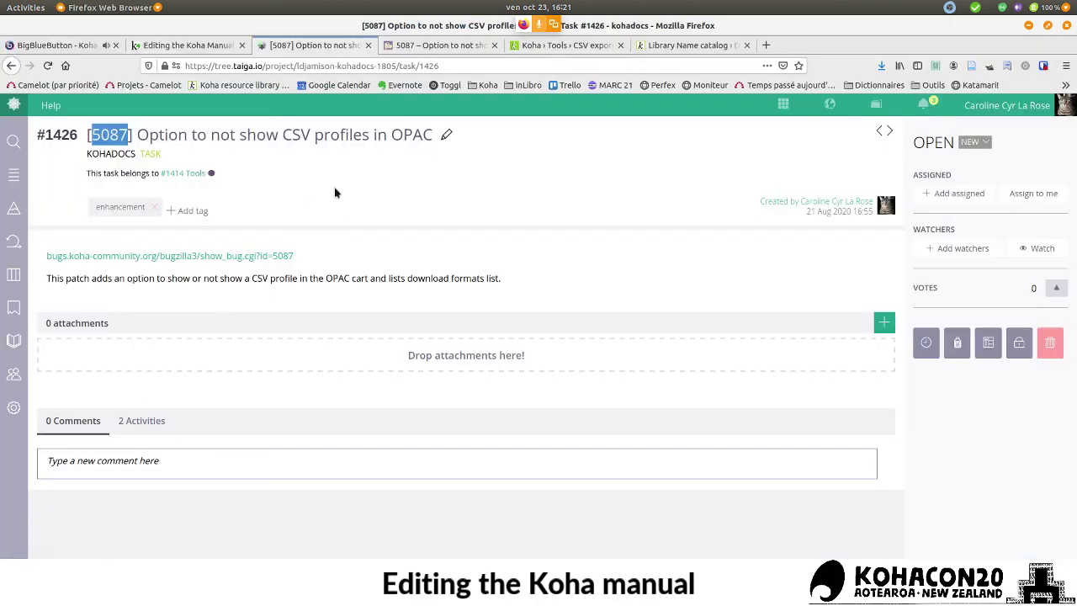
click(187, 46)
scroll(387, 341, down, 15)
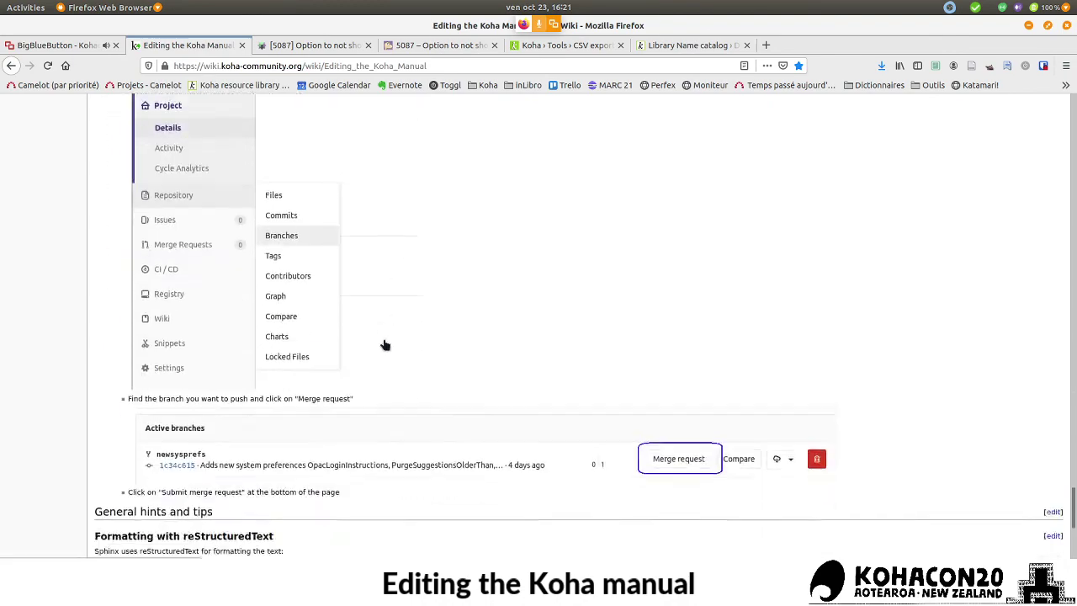
scroll(384, 344, up, 1)
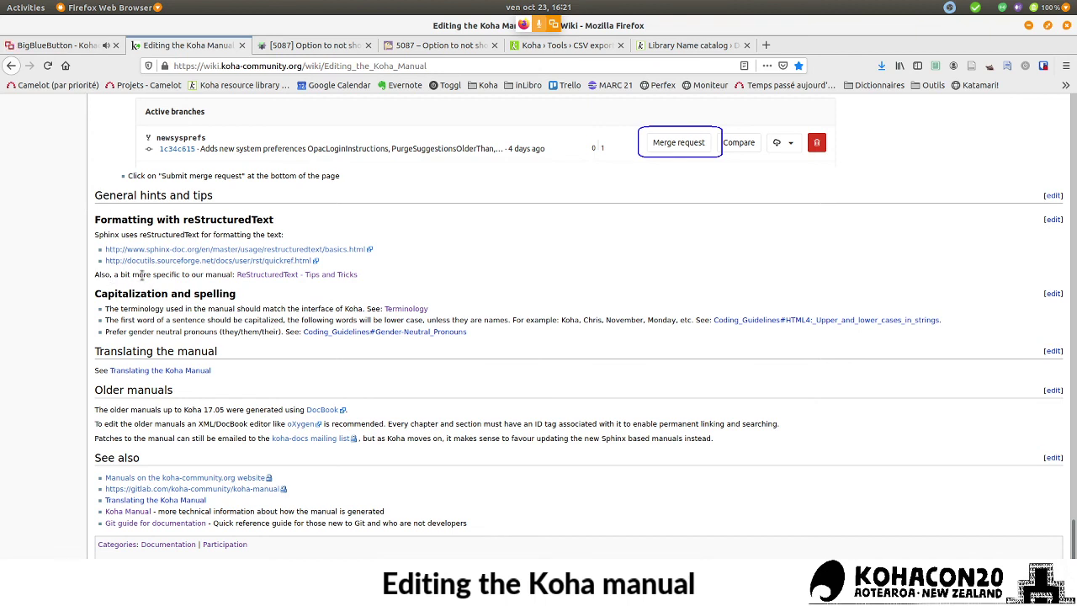
drag(142, 275, 360, 272)
click(337, 278)
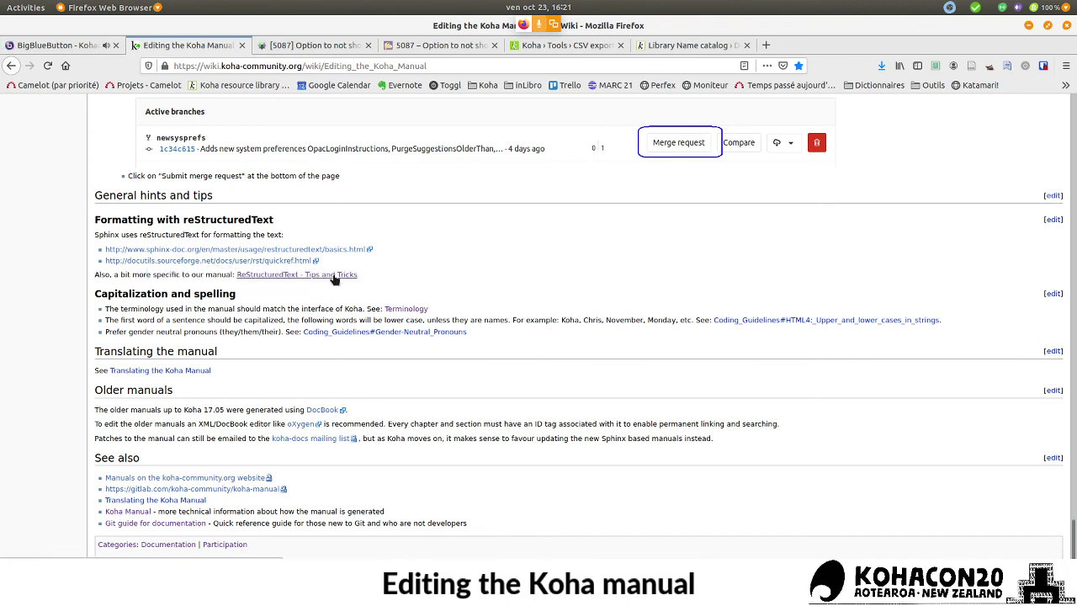
click(334, 278)
- Read which underline character each heading level uses in the wiki's Headings section, then return to tools.rst in Sublime Text
scroll(500, 265, down, 2)
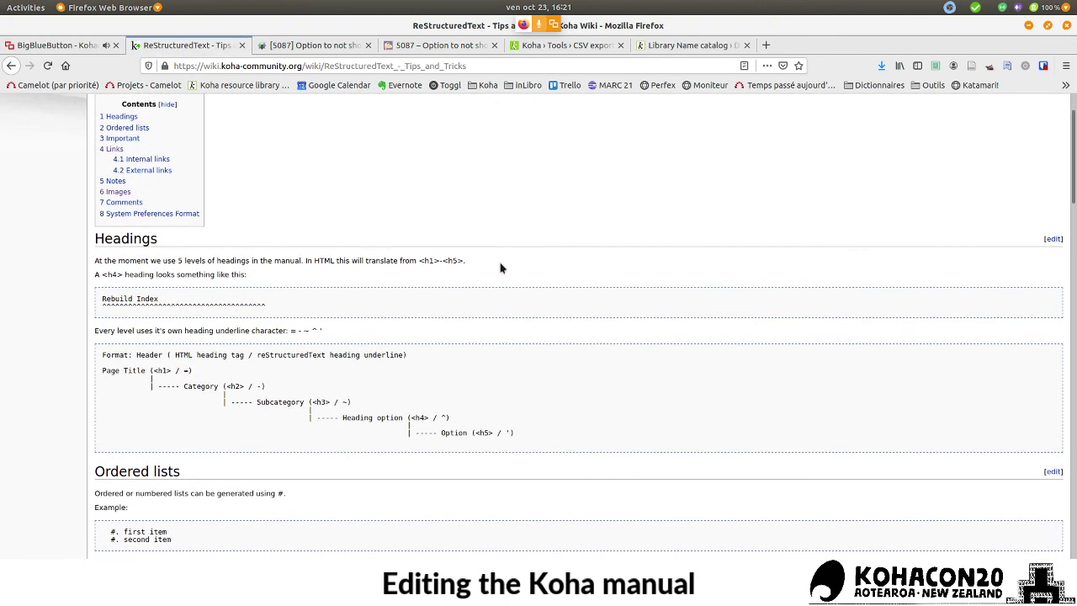
scroll(499, 268, down, 2)
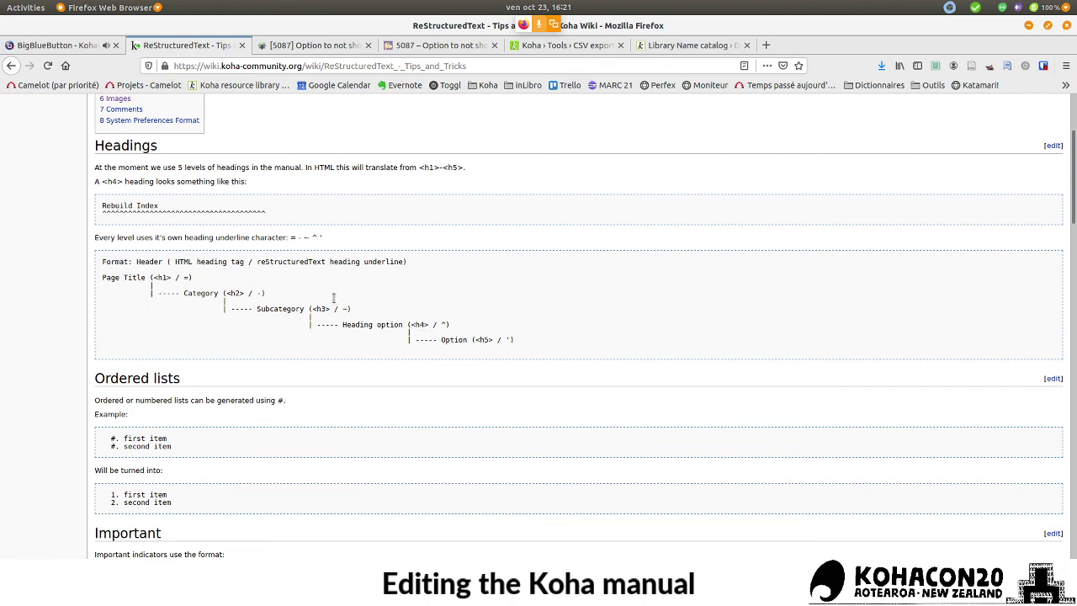
drag(197, 212, 184, 212)
click(197, 212)
key(alt+Tab)
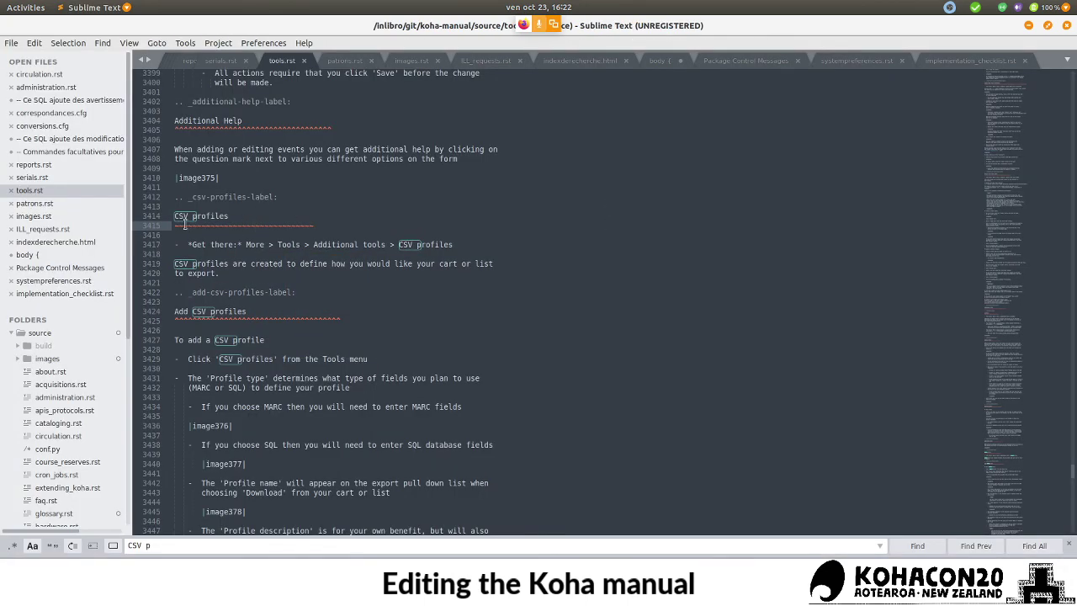
- Review the CSV profiles heading's underline and the "Get there" navigation path below it
mouse_move(184, 224)
mouse_down()
mouse_move(267, 224)
mouse_move(174, 225)
mouse_up()
click(316, 225)
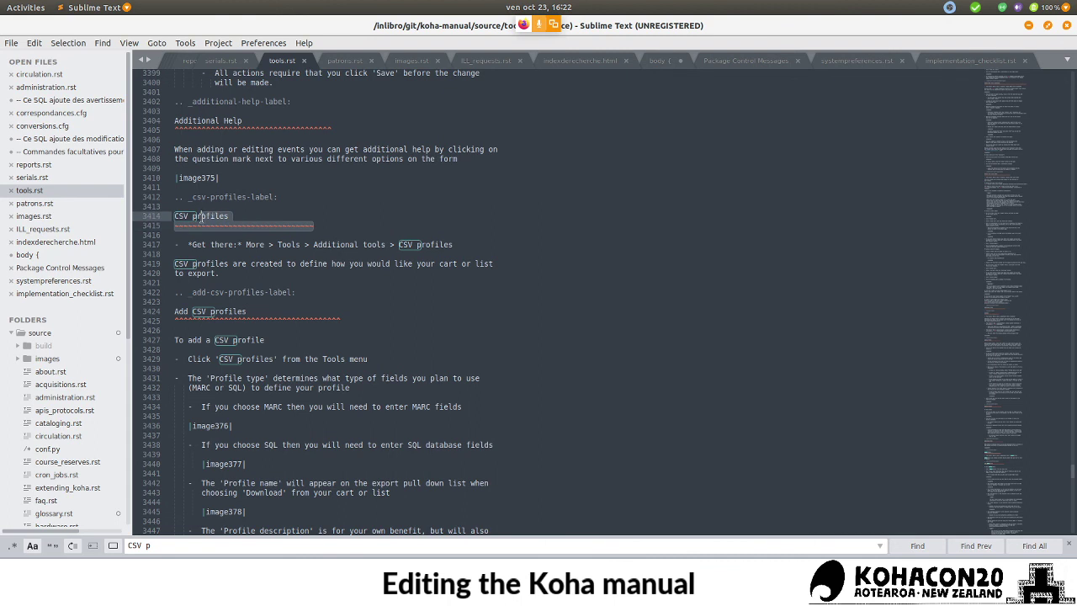
click(247, 224)
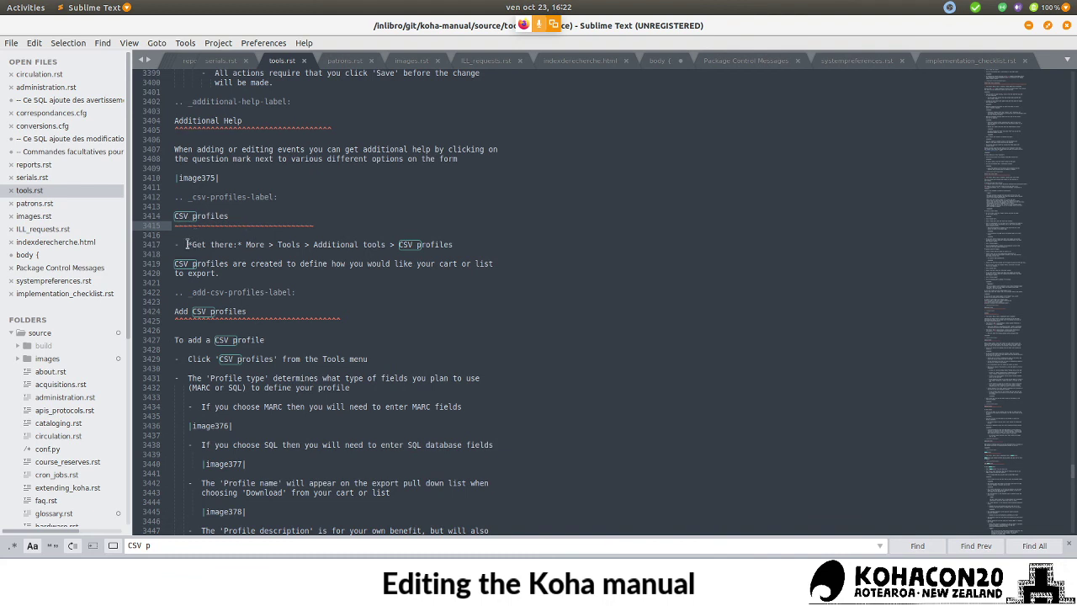
drag(187, 243, 374, 244)
click(457, 244)
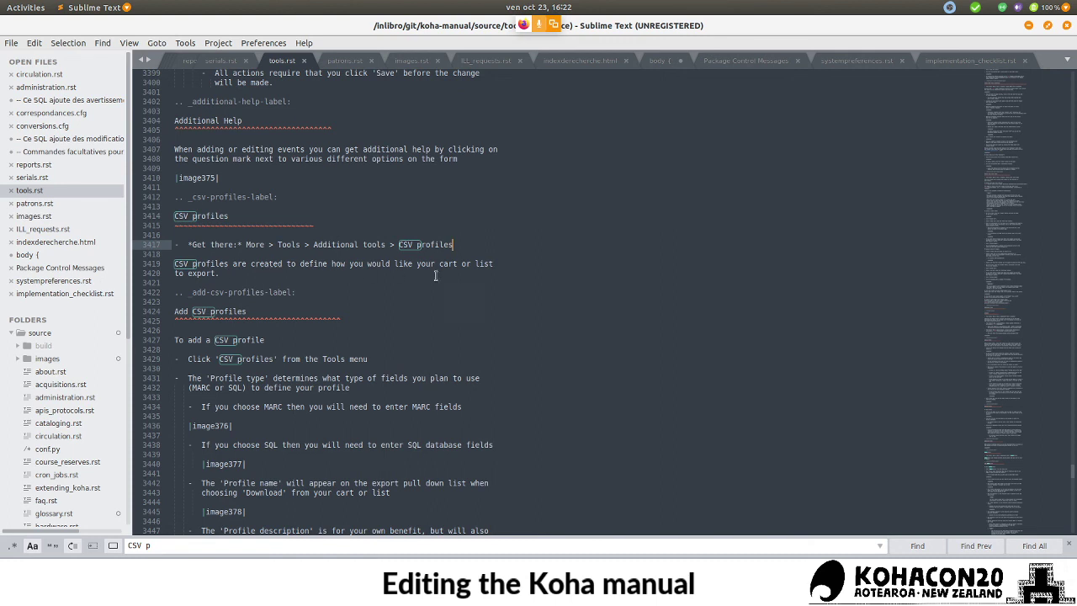
- Review the CSV profiles introduction, the caret underline of the Add CSV profiles heading, and the instructions that follow
click(494, 263)
click(277, 320)
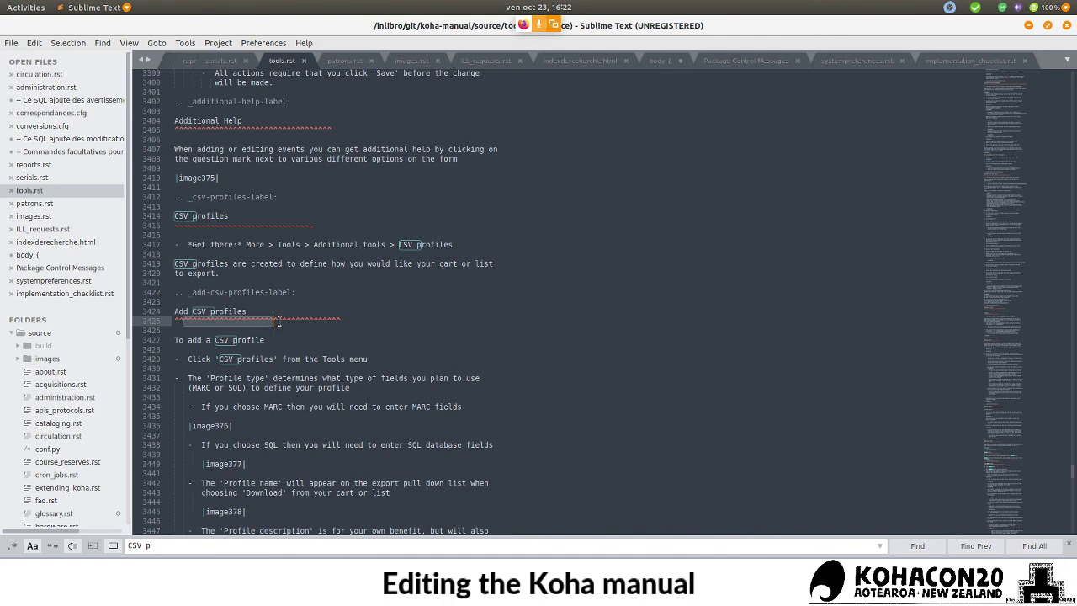
drag(312, 320, 251, 321)
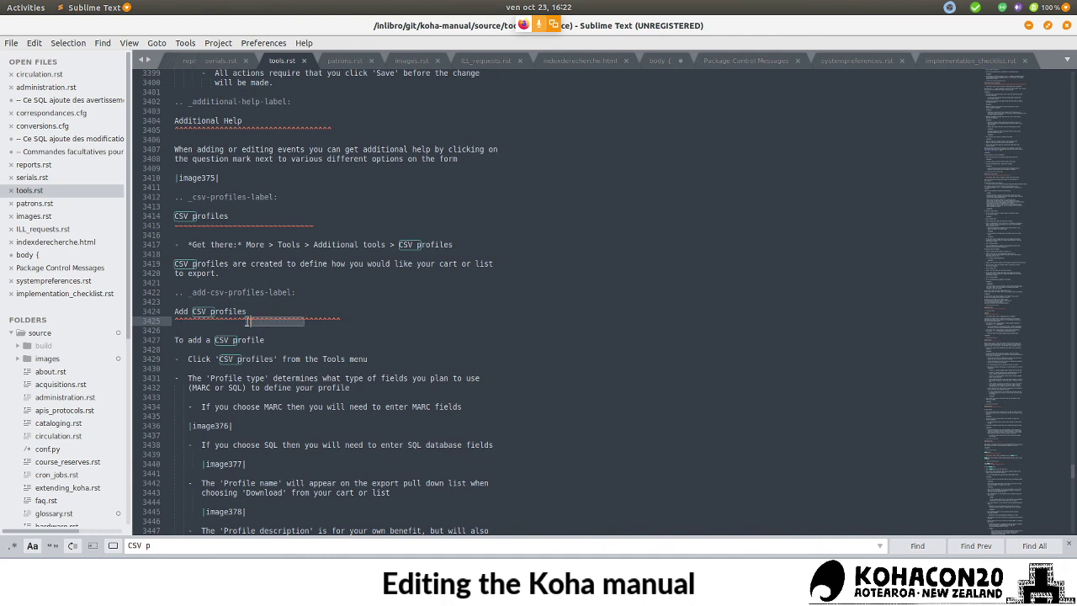
scroll(239, 318, down, 2)
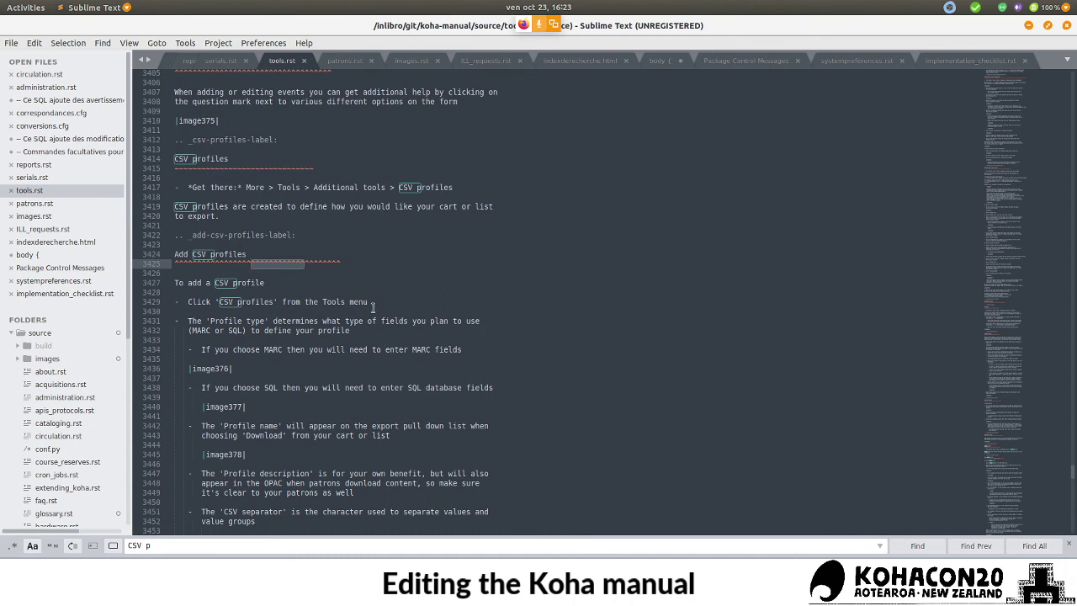
- Compare the first Add CSV profiles bullet with the "Get there" path, then delete the bullet "Click 'CSV profiles' from the Tools menu"
drag(370, 301, 172, 301)
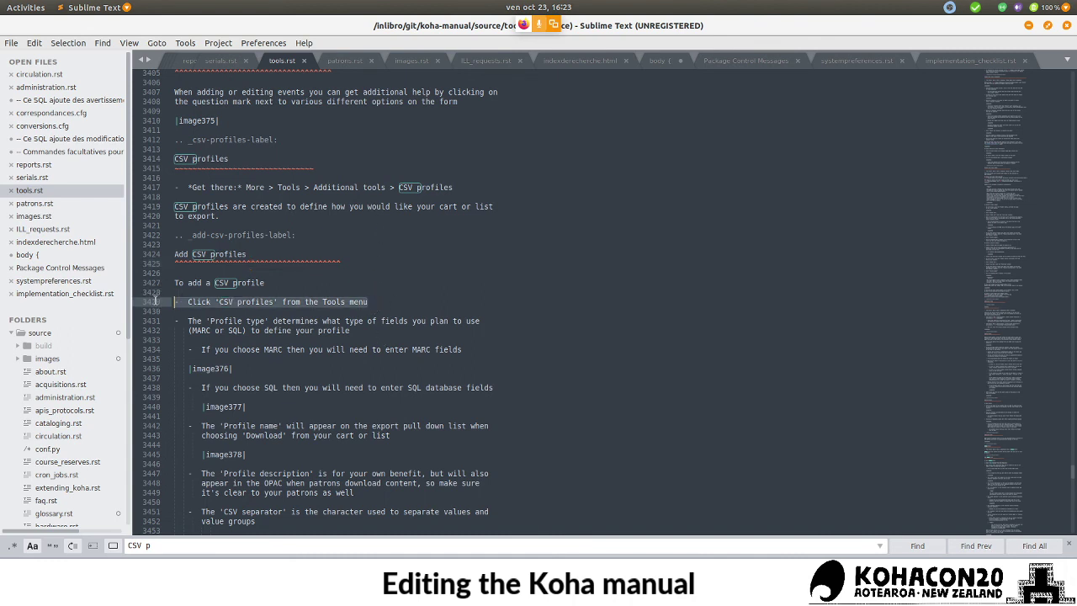
drag(188, 187, 453, 187)
click(458, 187)
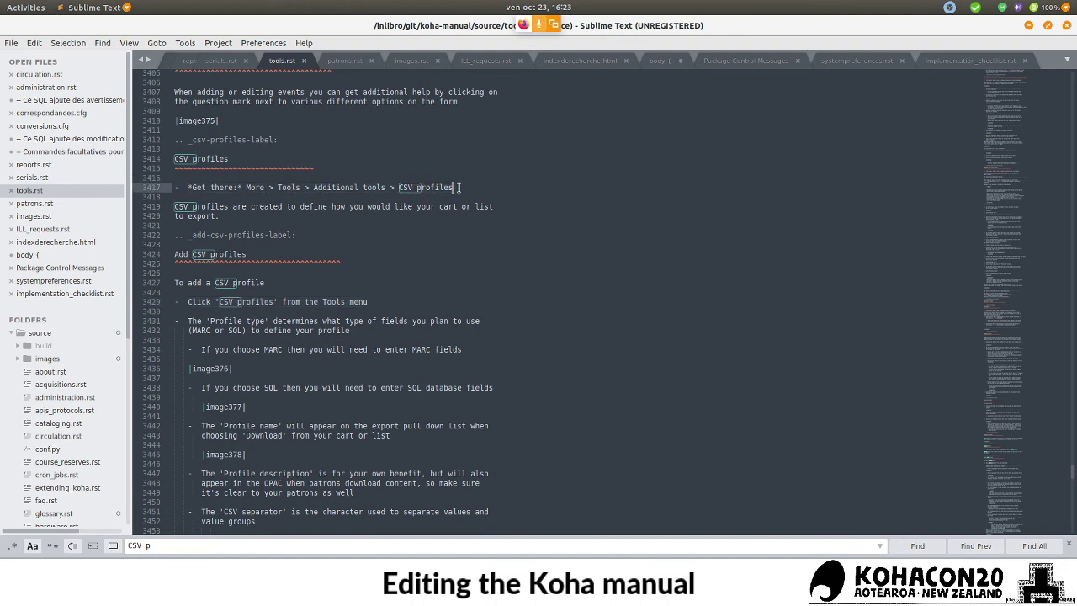
triple_click(353, 303)
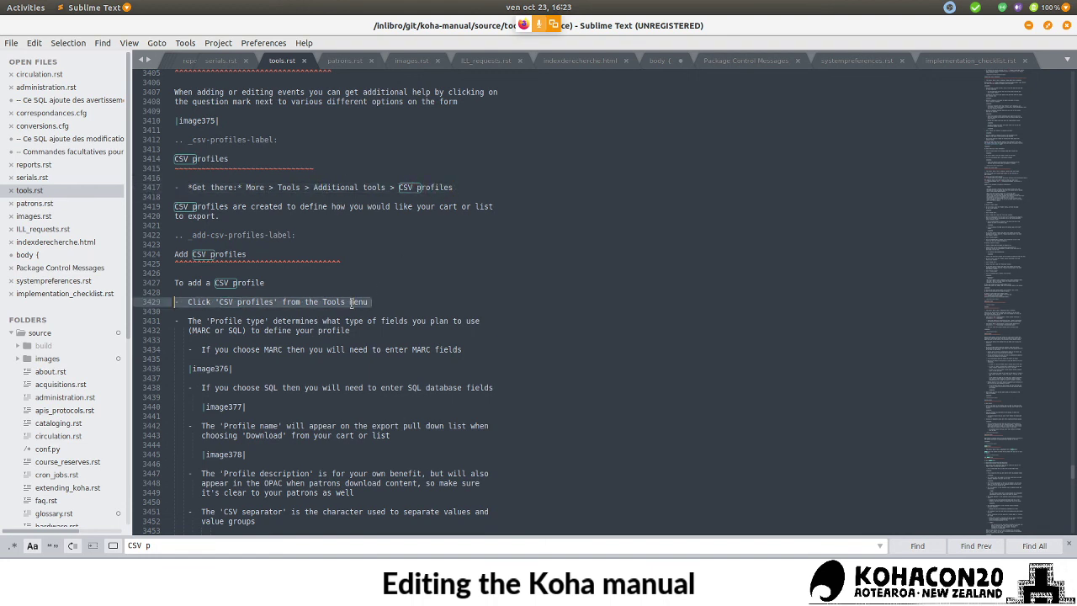
key(BackSpace)
key(Delete)
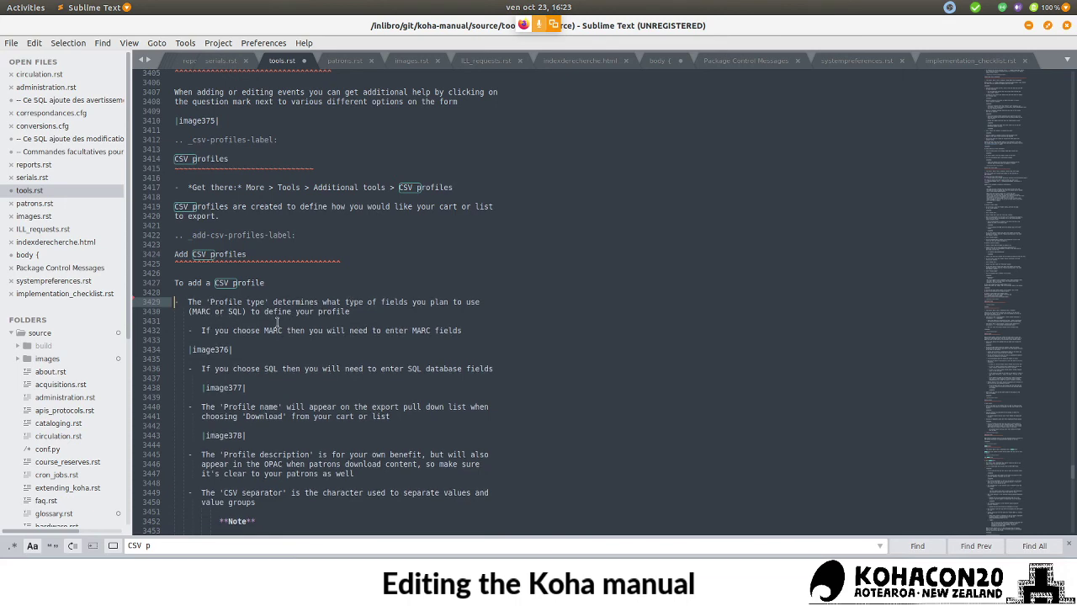
- Check the new-profile button's label on Koha's CSV profiles page in Firefox, and add the bullet "Click on 'New CSV profile'" to tools.rst in Sublime Text
key(alt+Tab)
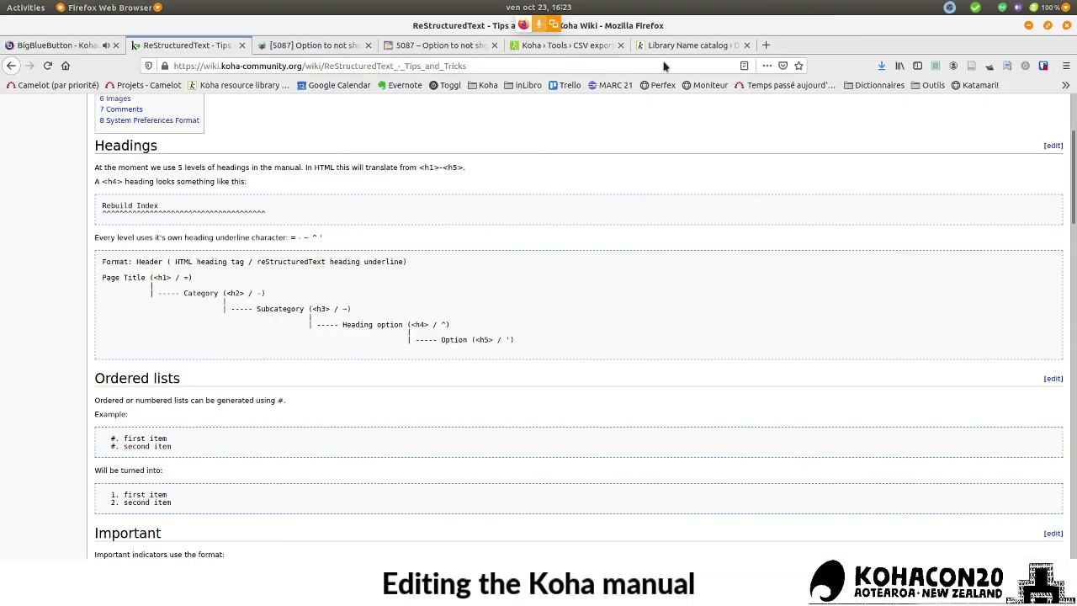
click(594, 48)
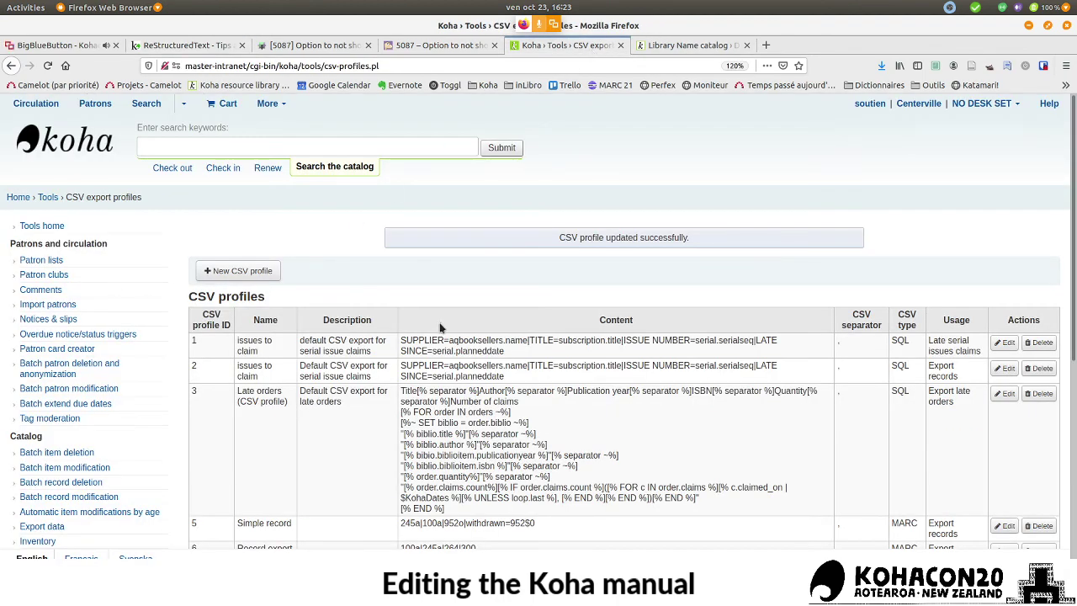
scroll(440, 327, down, 2)
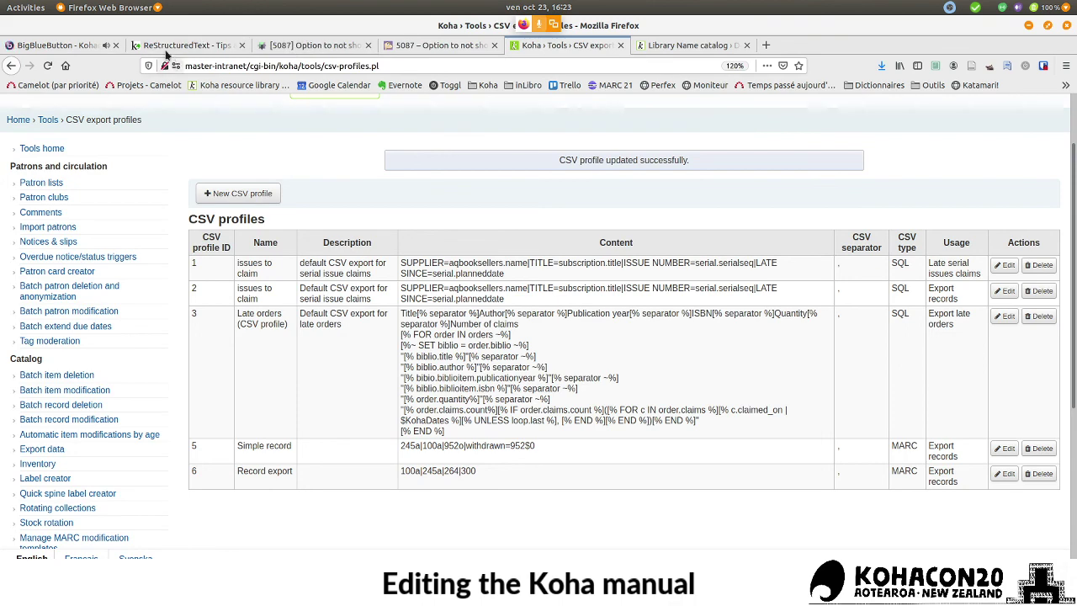
key(alt+Tab)
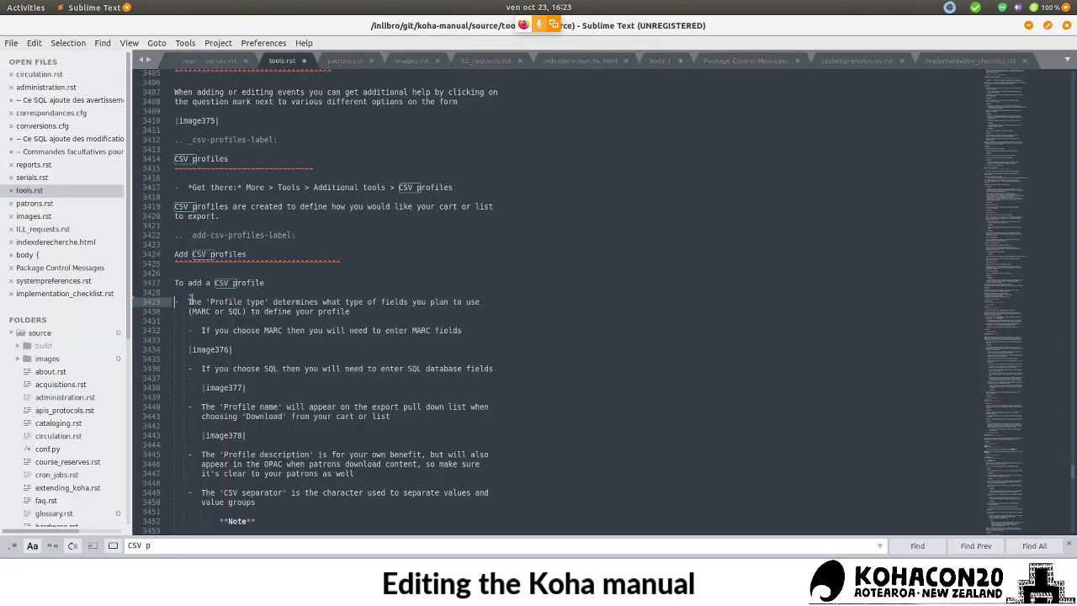
key(Return)
key(Return)
click(191, 299)
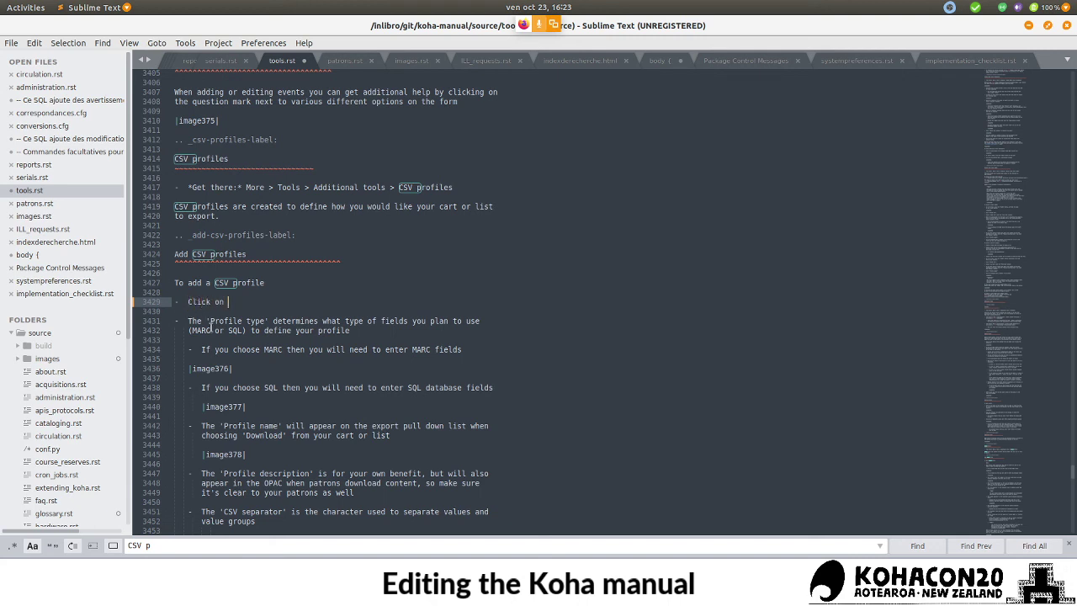
key(alt+Tab)
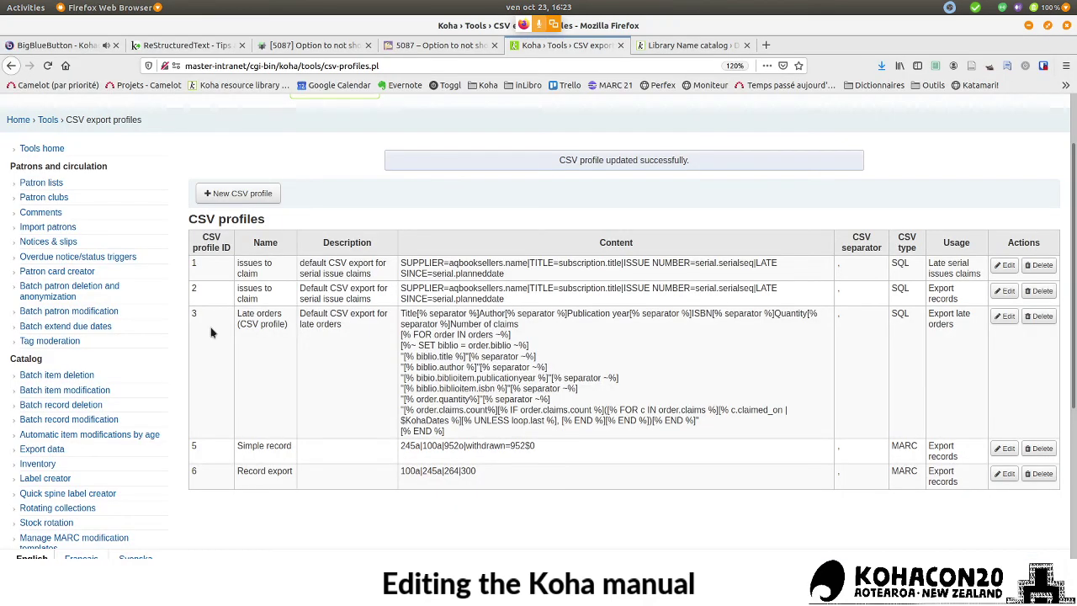
key(alt+Tab)
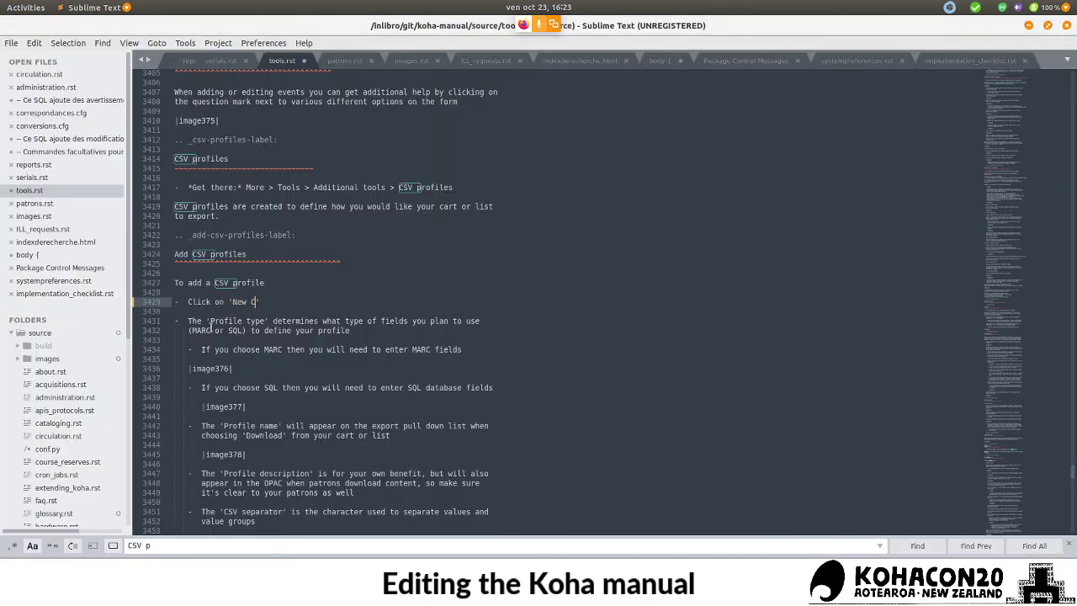
text(profile)
key(alt+Tab)
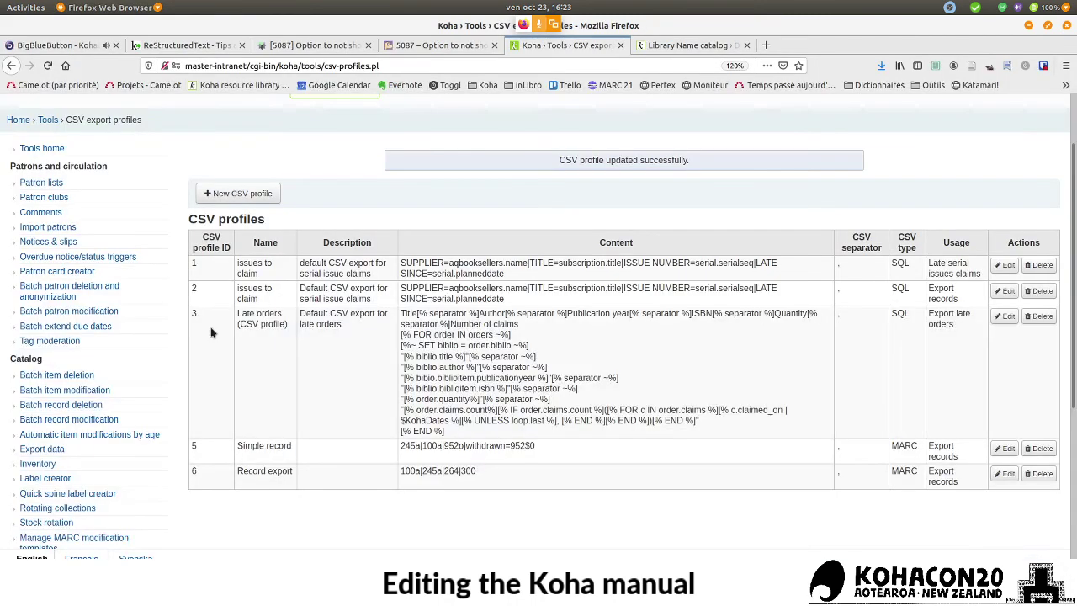
key(alt+Tab)
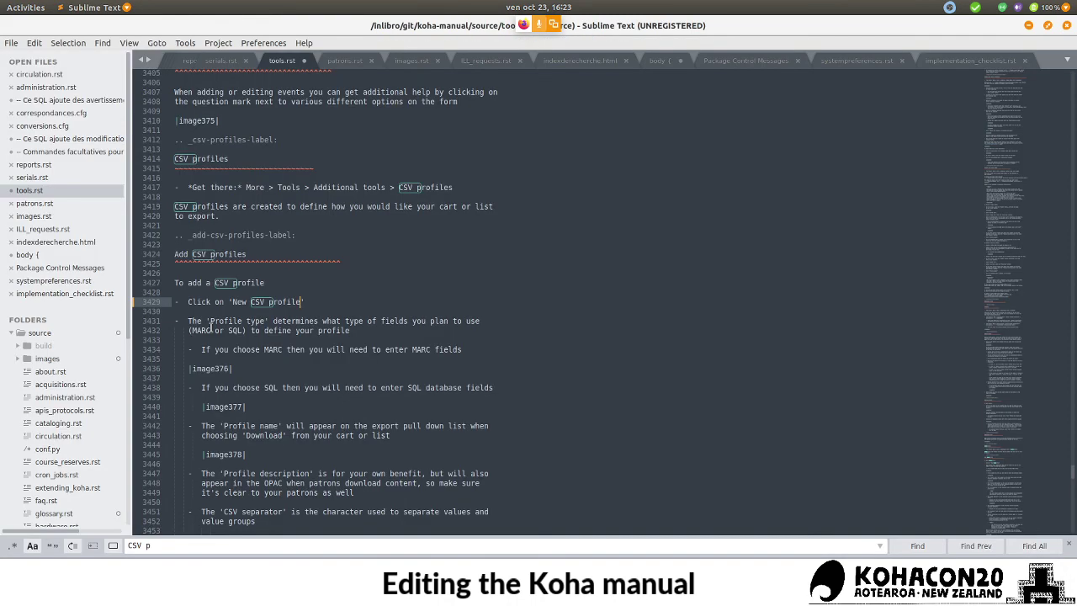
- Switch to Firefox, open Koha's New CSV profile form and view its fields, then return to tools.rst in Sublime Text
key(alt+Tab)
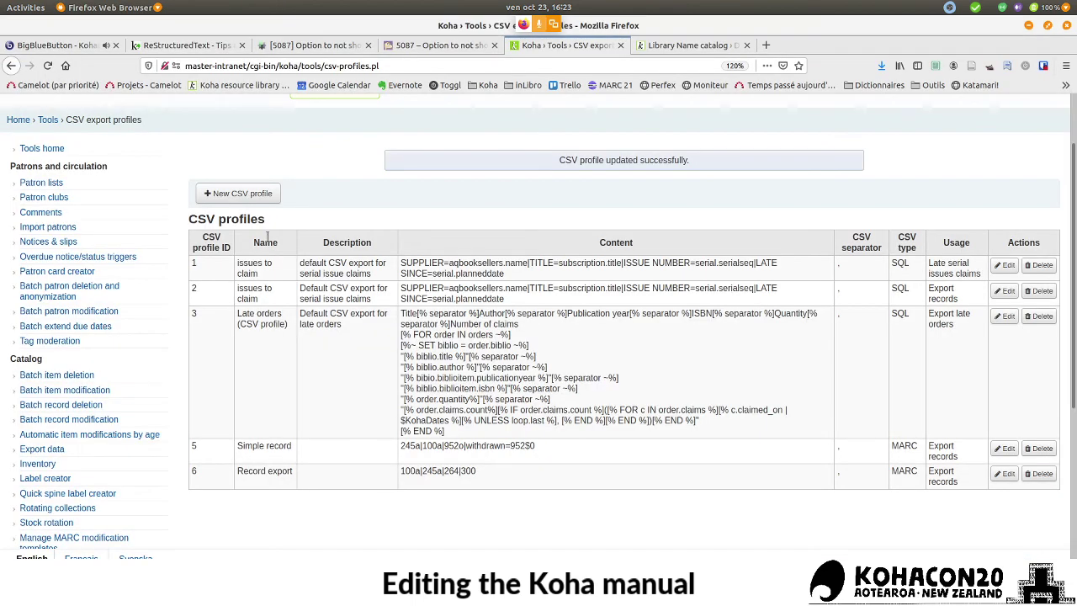
click(245, 195)
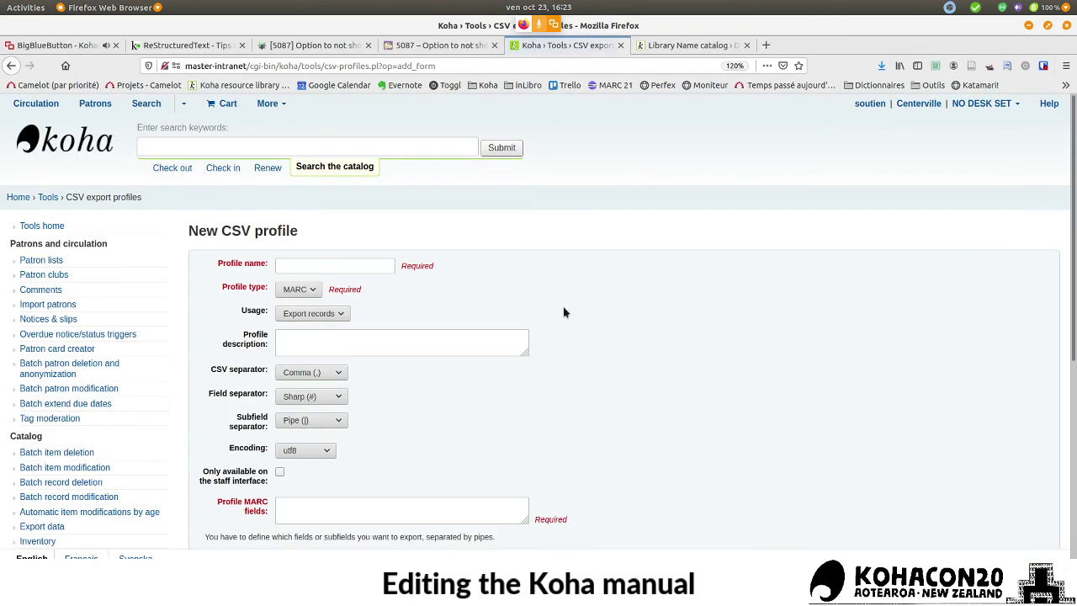
scroll(565, 312, down, 2)
key(alt+Tab)
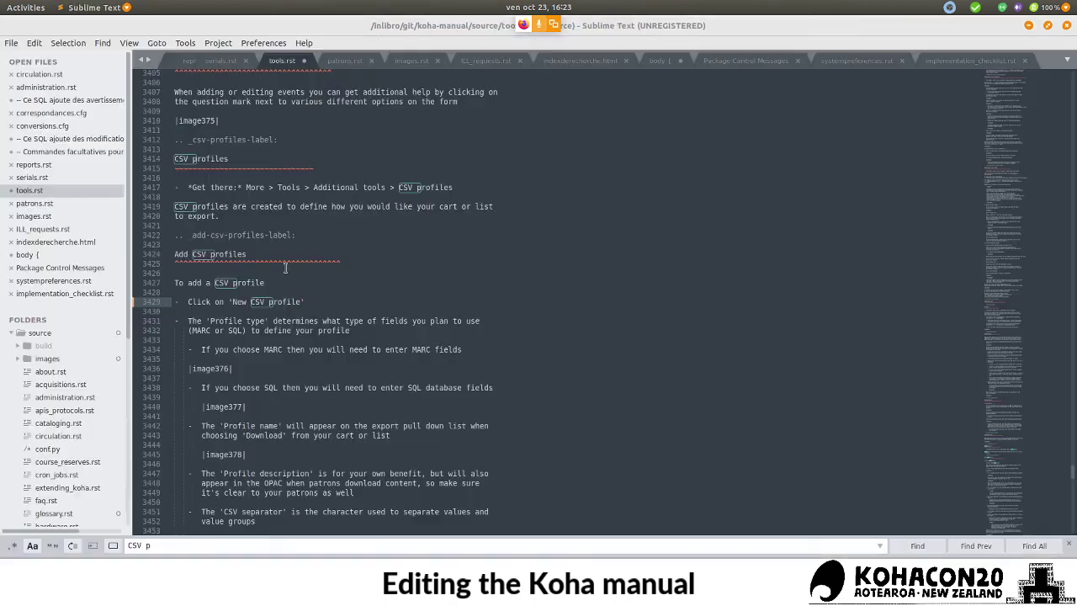
text(')
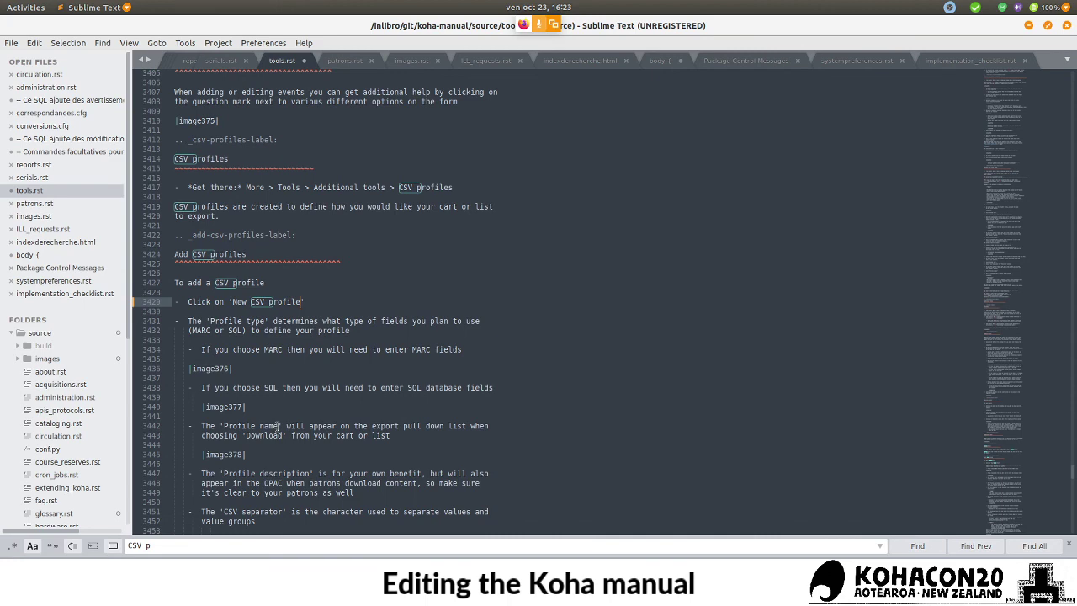
- Compare the order of the 'Profile name' and 'Profile type' bullets in tools.rst with the New CSV profile form in Firefox
drag(220, 425, 390, 436)
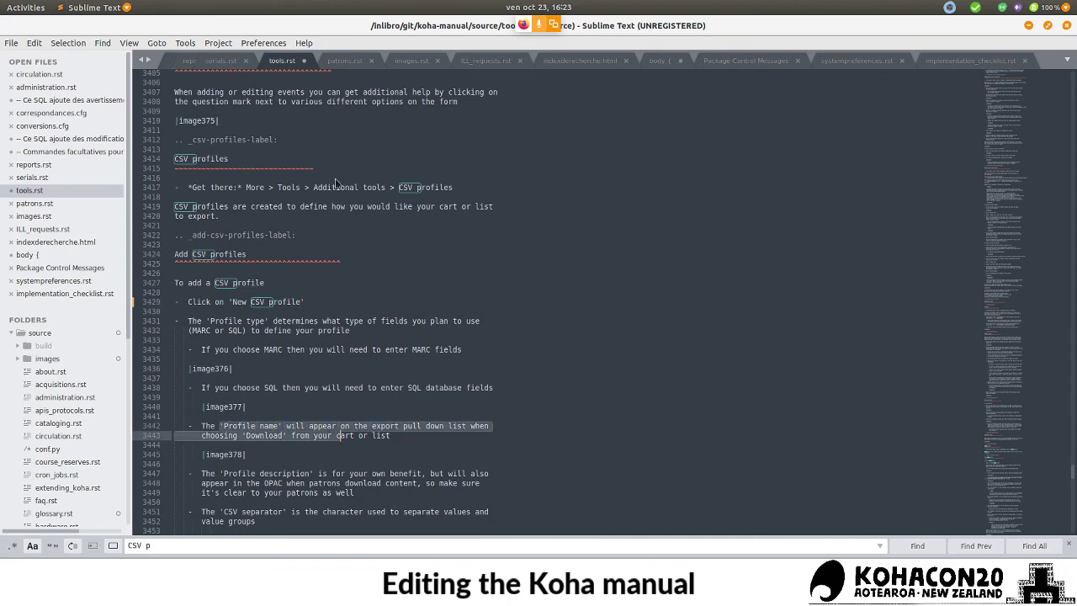
key(alt+Tab)
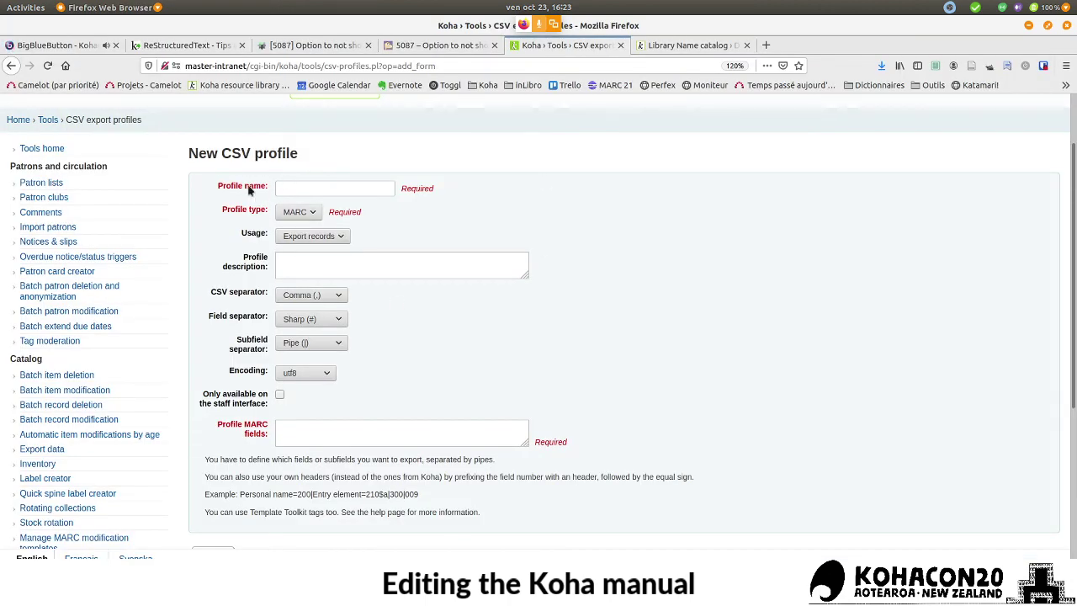
key(alt+Tab)
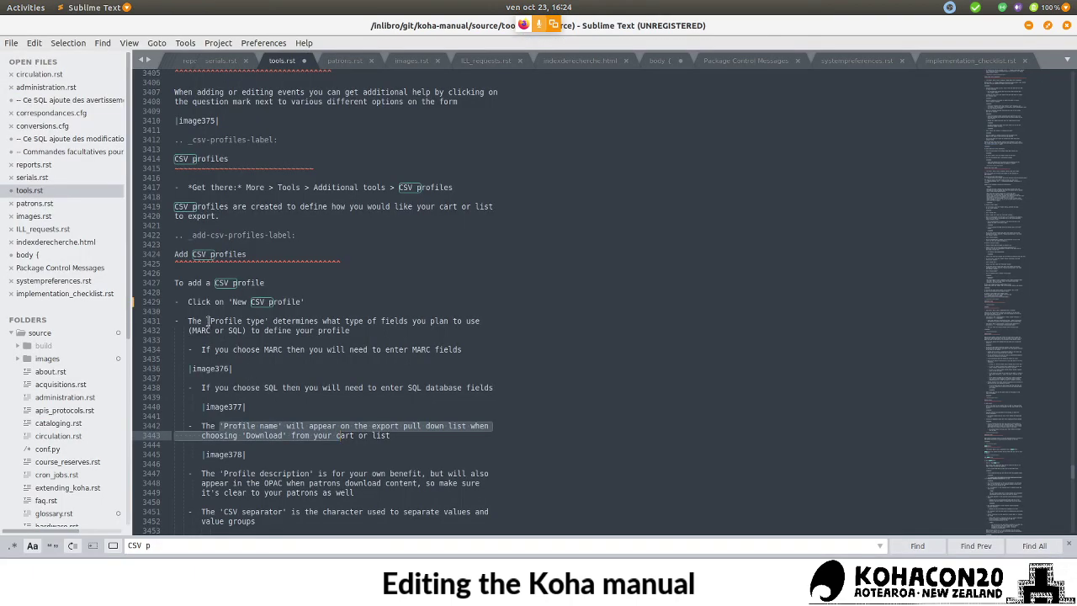
drag(189, 322, 274, 322)
click(277, 322)
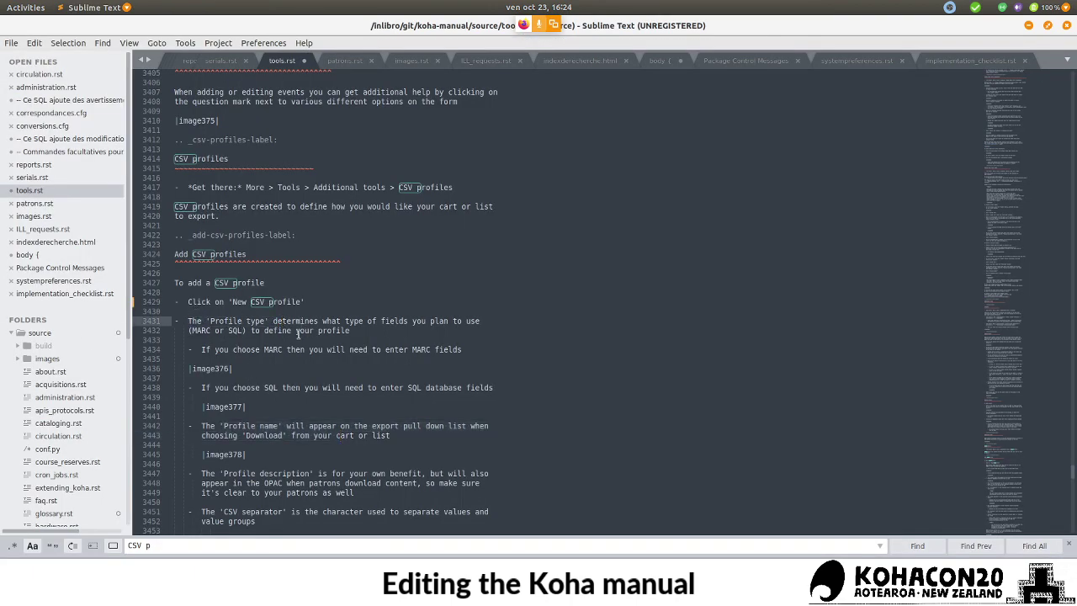
key(alt+Tab)
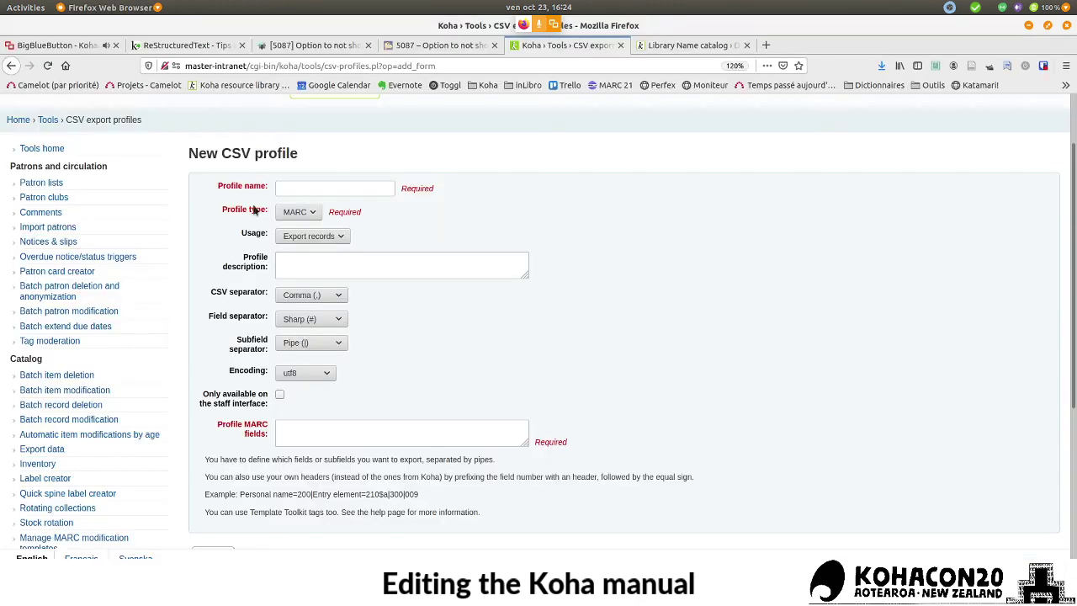
key(alt+Tab)
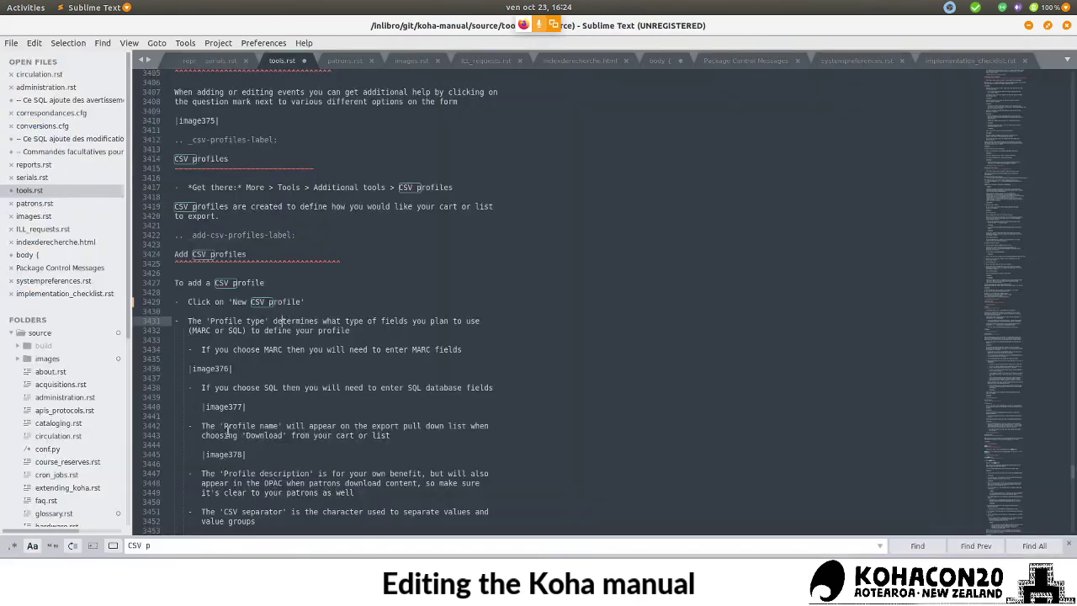
- Move the 'Profile name' bullet and its |image378| reference up, directly above the 'Profile type' bullet
drag(156, 454, 158, 430)
click(266, 466)
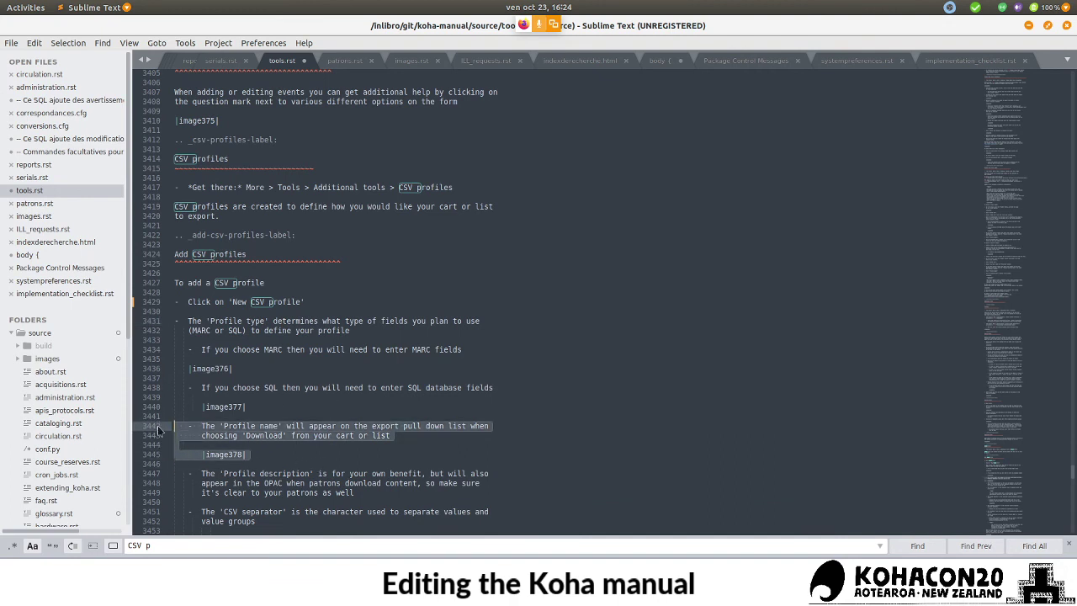
key(ctrl+shift+Up)
key(ctrl+shift+Up)
key(ctrl+shift+Up)
key(ctrl+shift+Up)
key(ctrl+shift+Up)
key(ctrl+shift+Up)
key(ctrl+shift+Up)
key(ctrl+shift+Up)
key(ctrl+shift+Up)
key(ctrl+shift+Up)
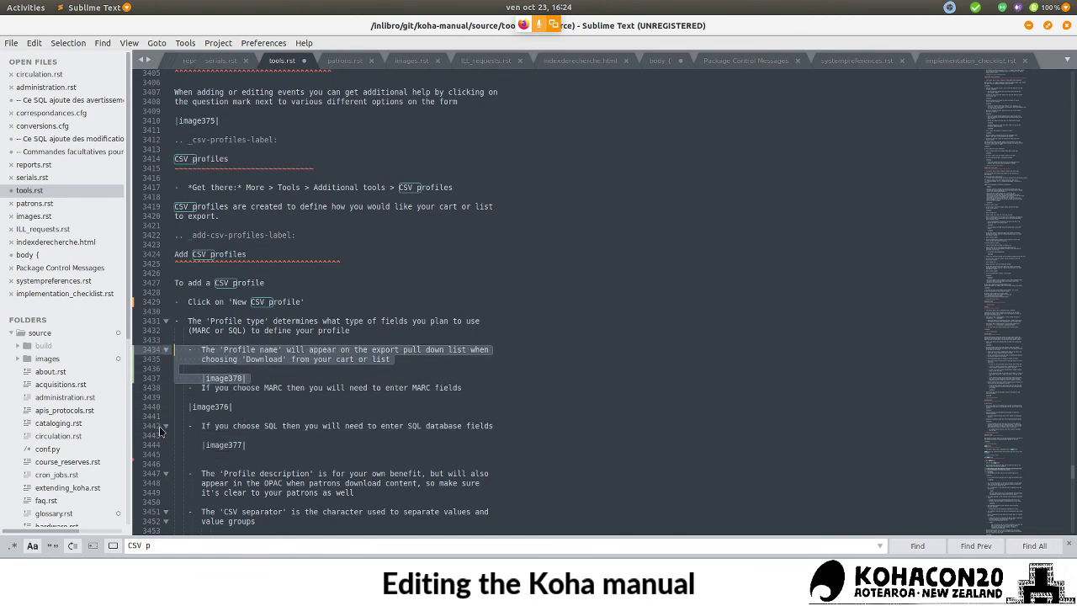
key(ctrl+shift+Up)
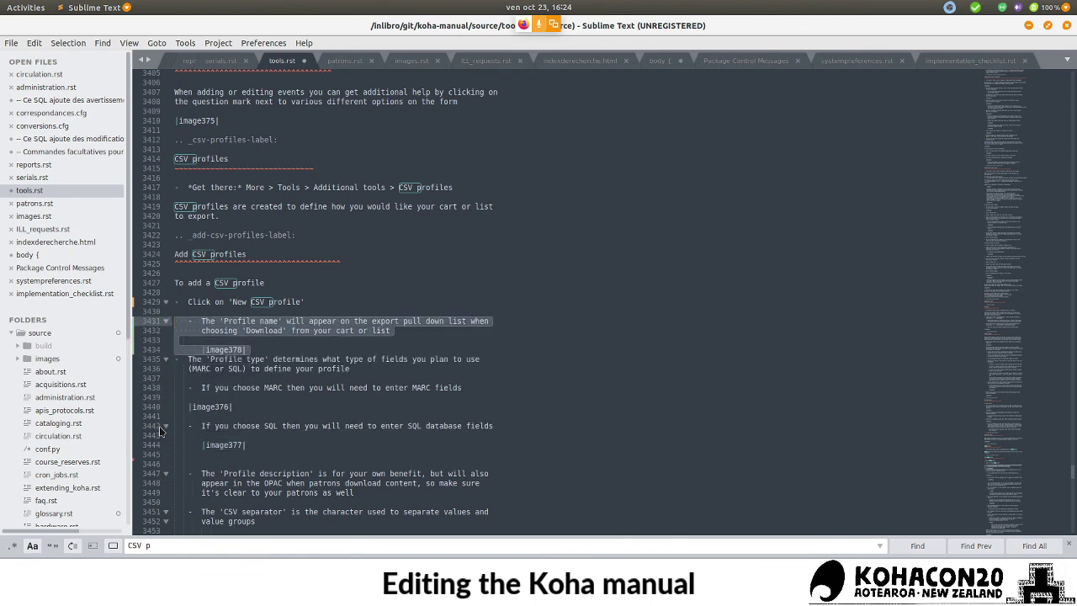
- Indent both lines of the 'Profile type' bullet to the 'Profile name' bullet's level and insert a blank line after |image378|
key(Down)
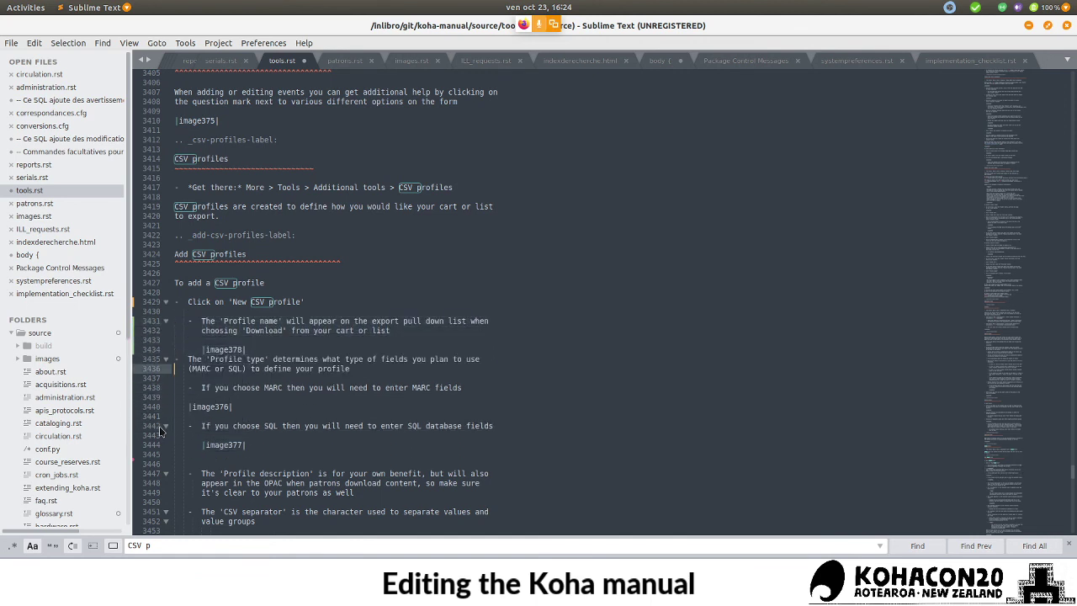
key(Up)
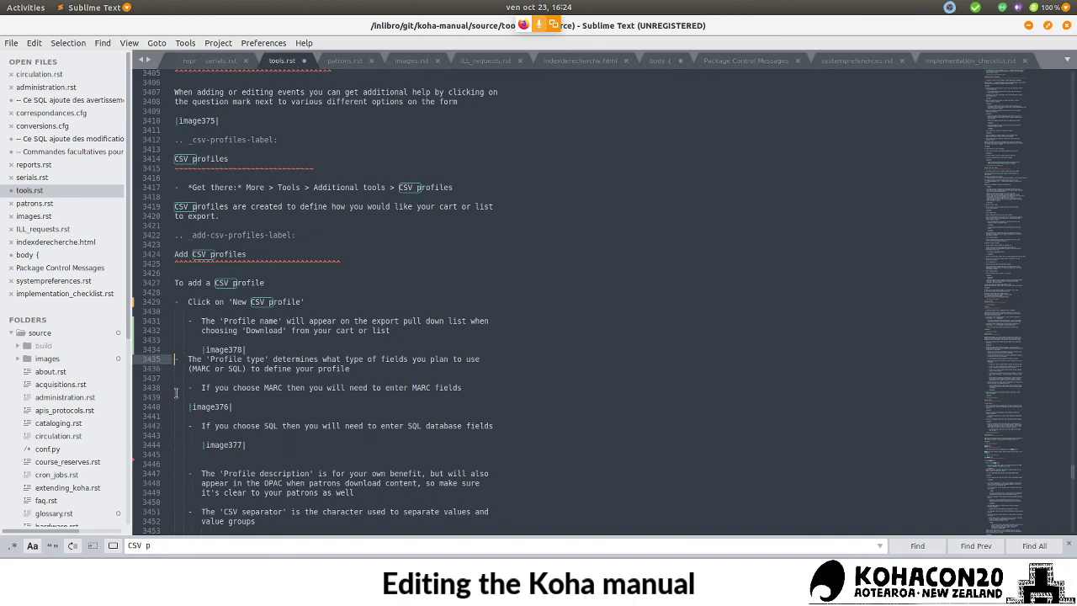
text(-)
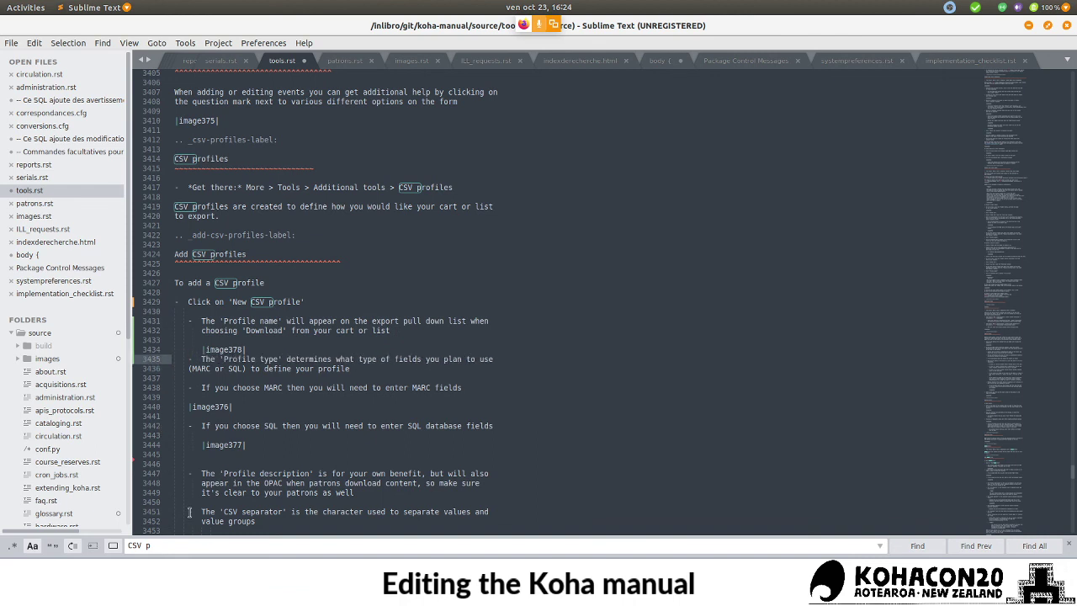
key(Up)
key(Return)
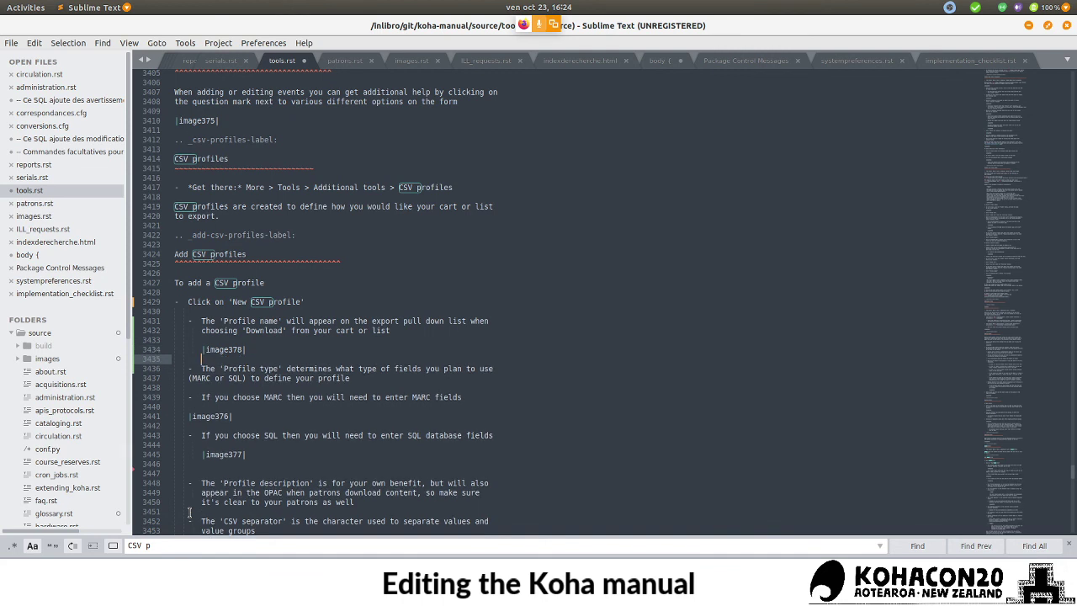
key(Down)
key(Down)
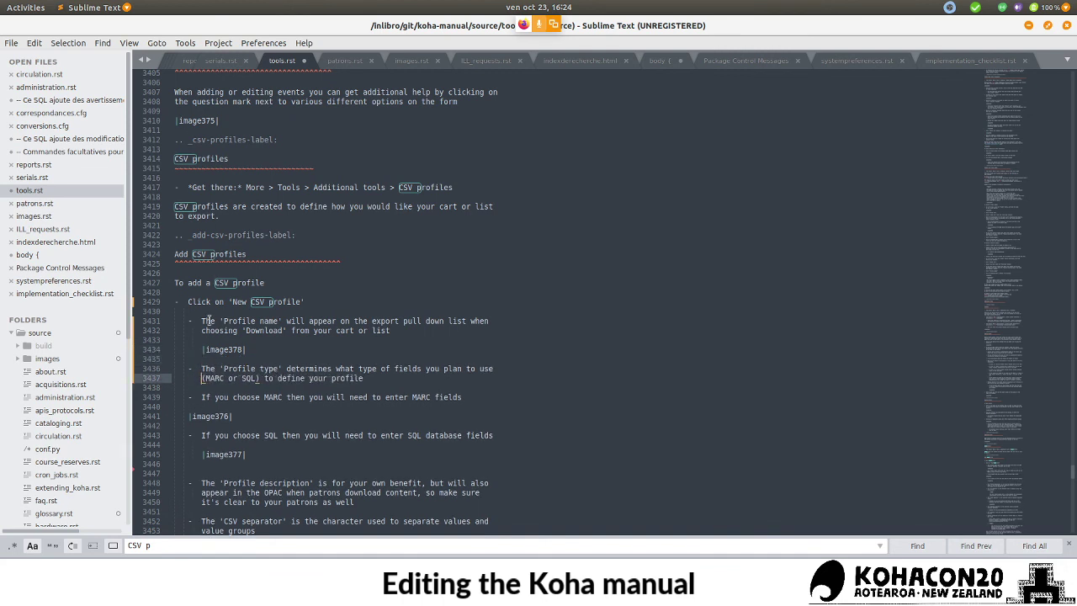
- Review the 'Profile name' bullet's description and the |image378| reference below it
drag(350, 321, 460, 321)
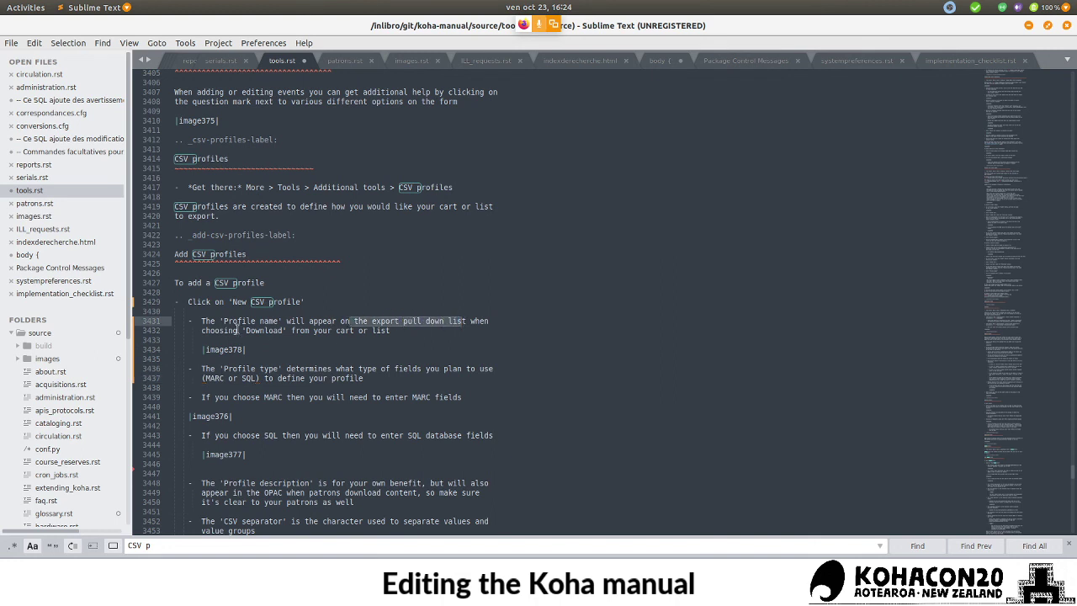
drag(311, 322, 336, 331)
click(345, 331)
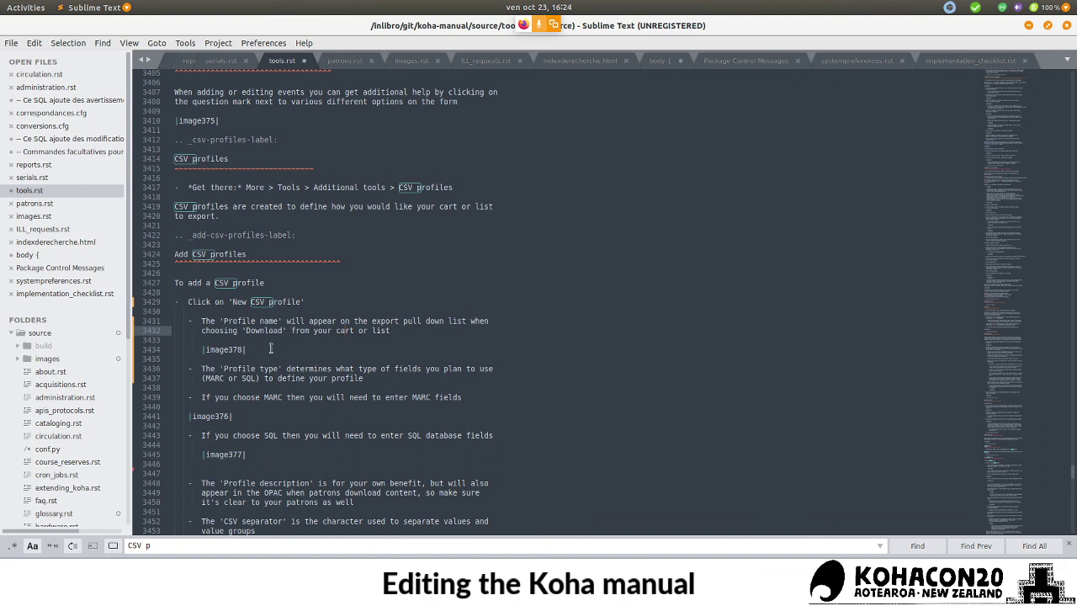
double_click(218, 349)
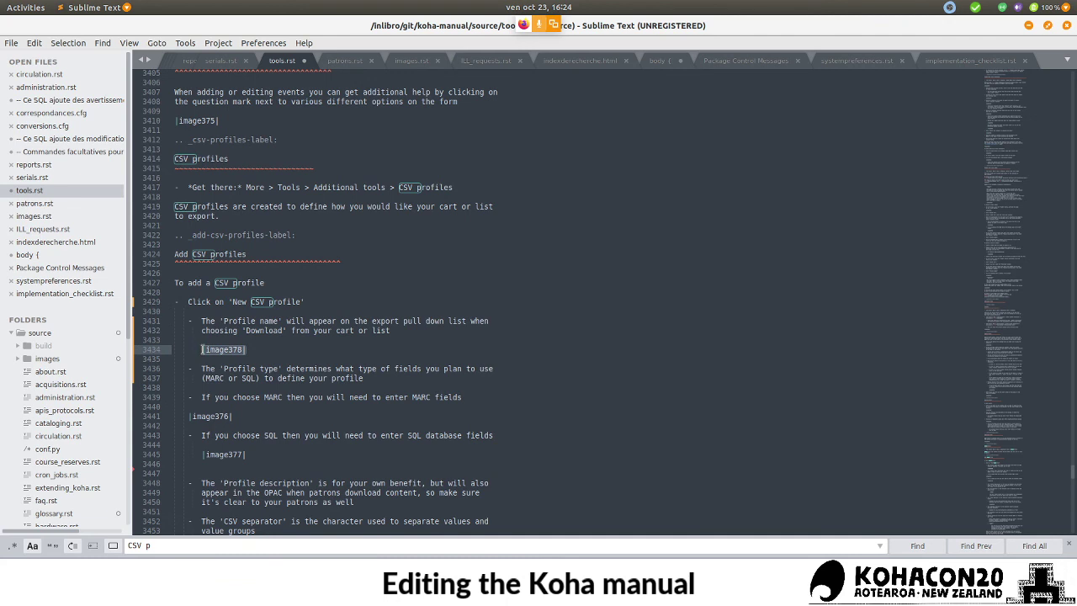
click(251, 348)
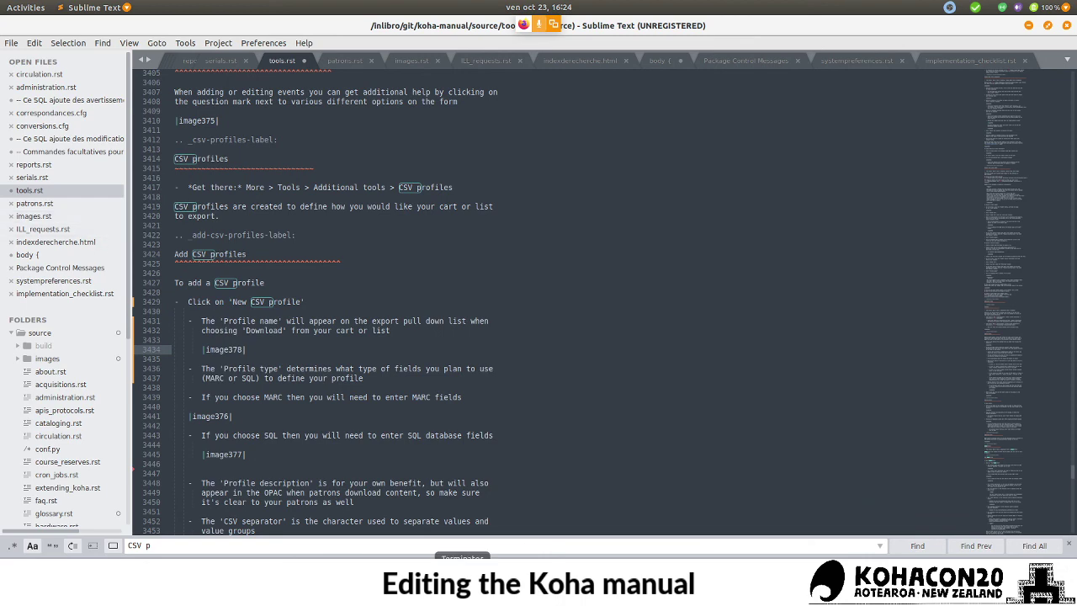
- Open images.rst from the source folder and look through its image definitions
scroll(94, 423, down, 2)
scroll(94, 423, down, 7)
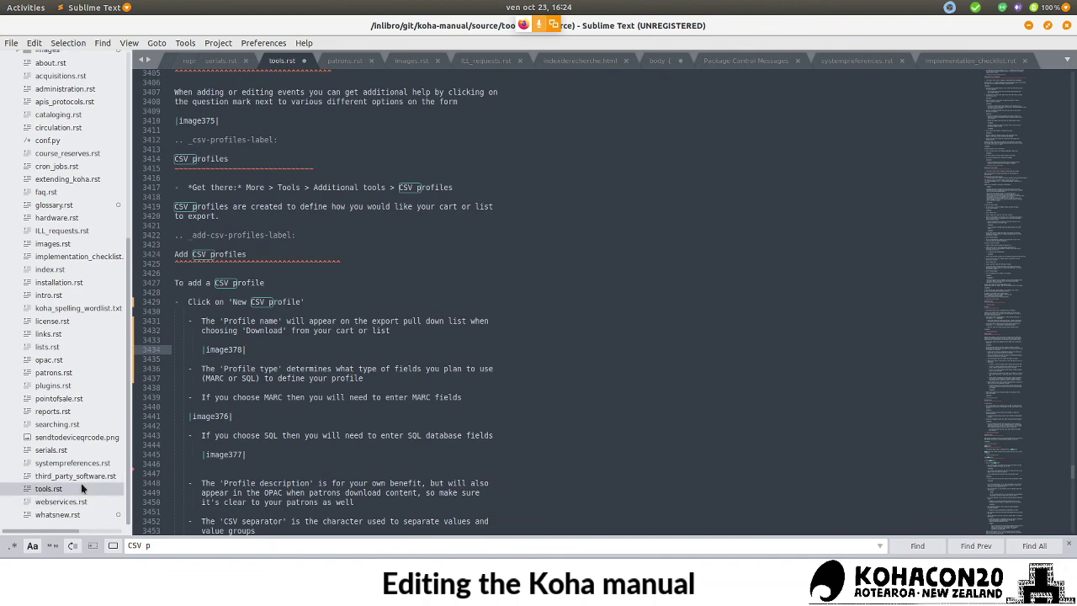
click(61, 243)
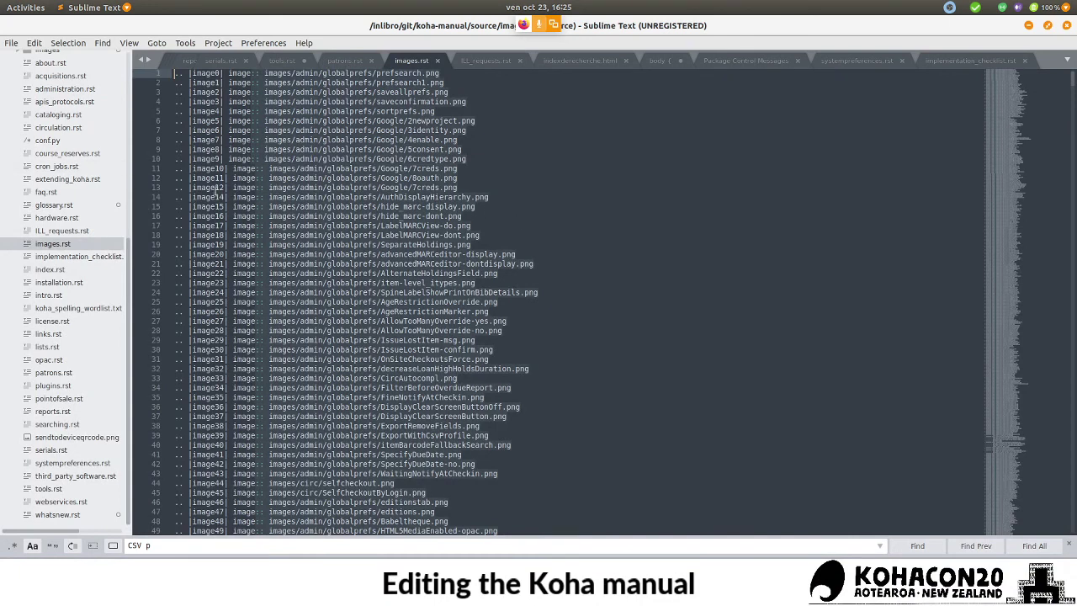
click(232, 197)
click(220, 235)
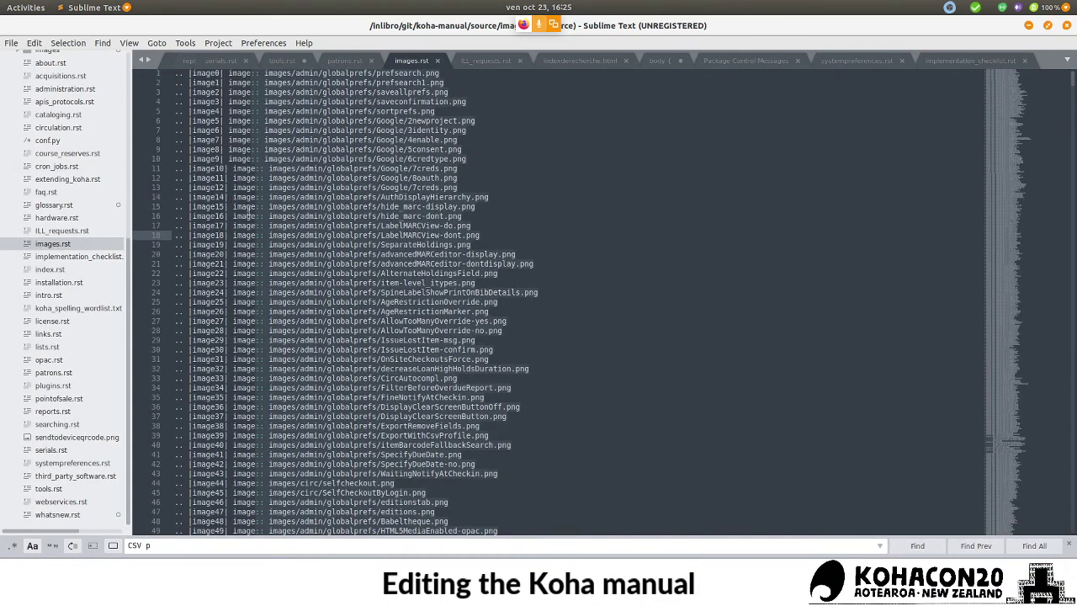
scroll(440, 283, down, 3)
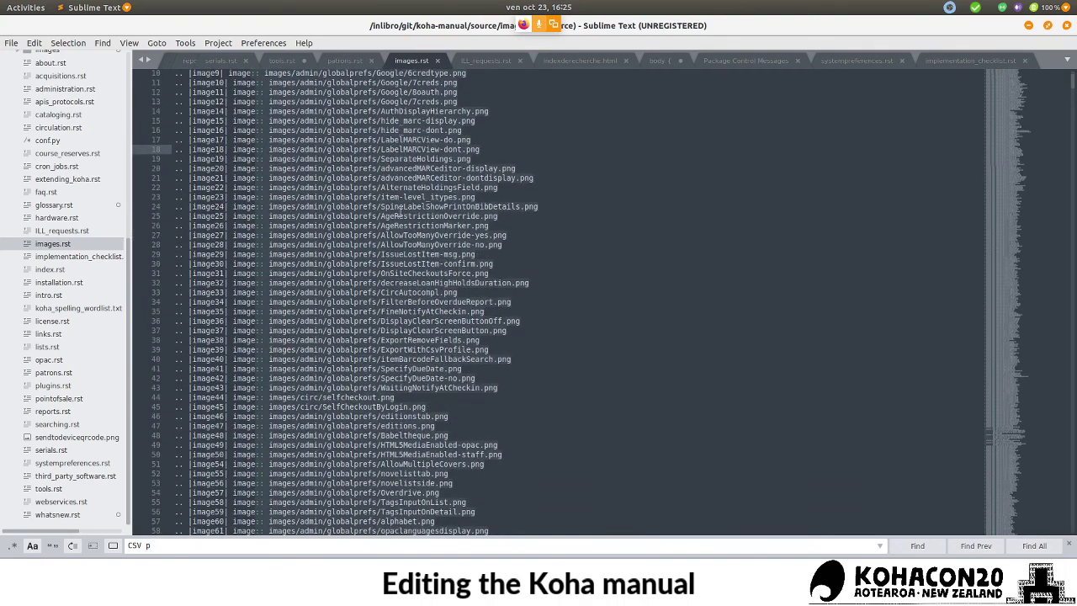
scroll(331, 223, down, 5)
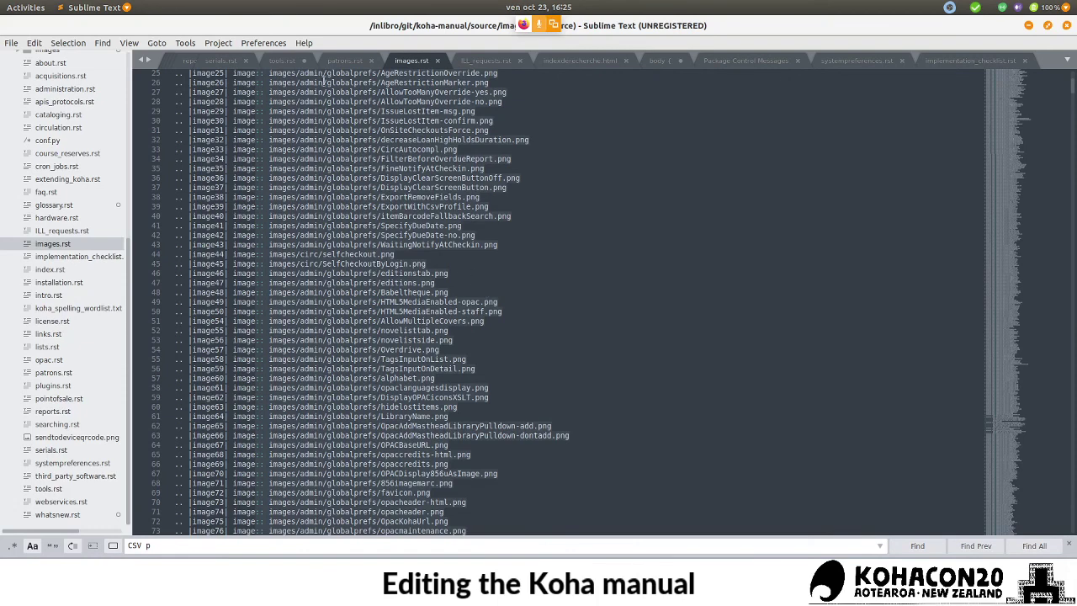
- Check the image reference below 'Profile name' in tools.rst, search images.rst for 378 and select that entry's file path
click(283, 61)
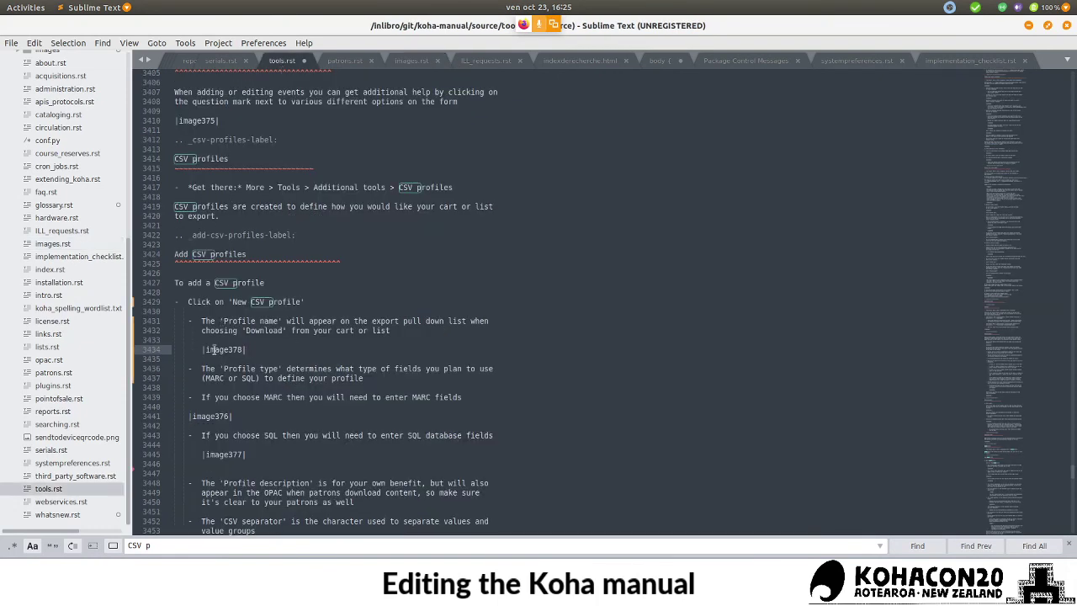
click(412, 61)
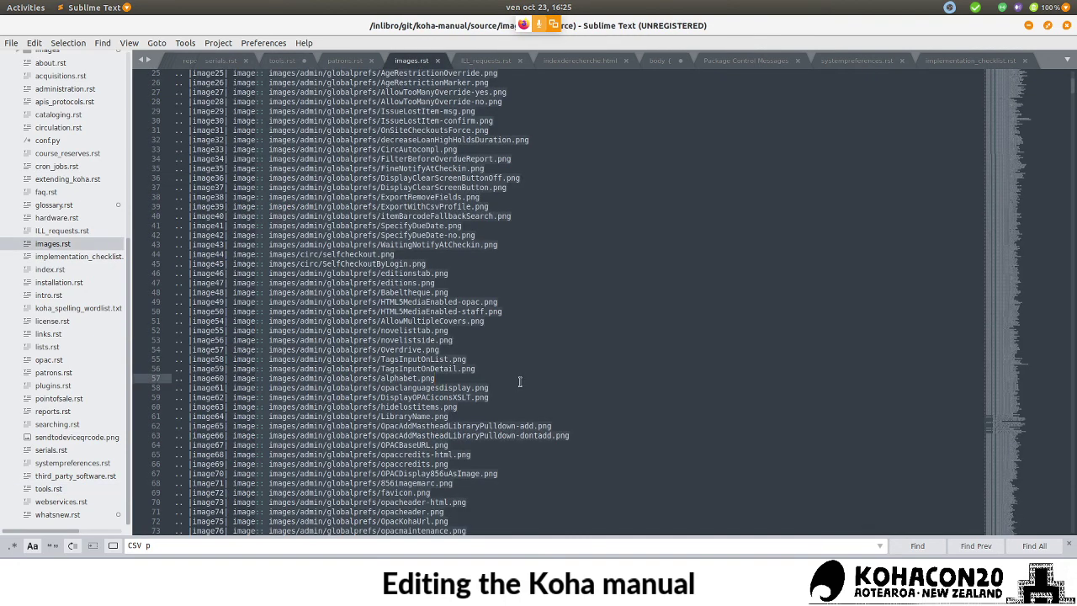
key(ctrl+f)
click(282, 62)
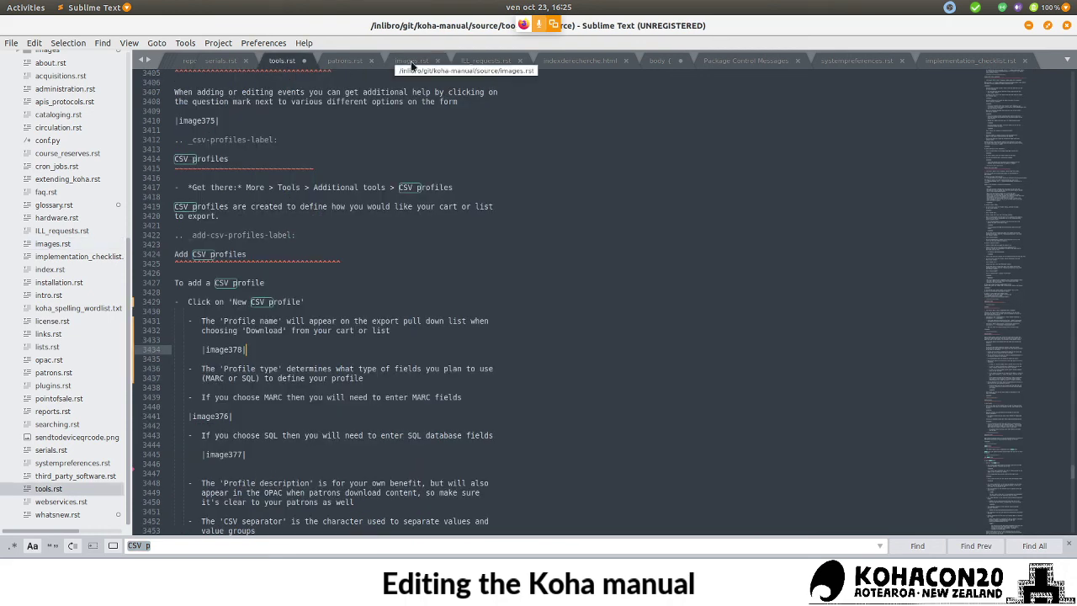
click(412, 66)
text(3)
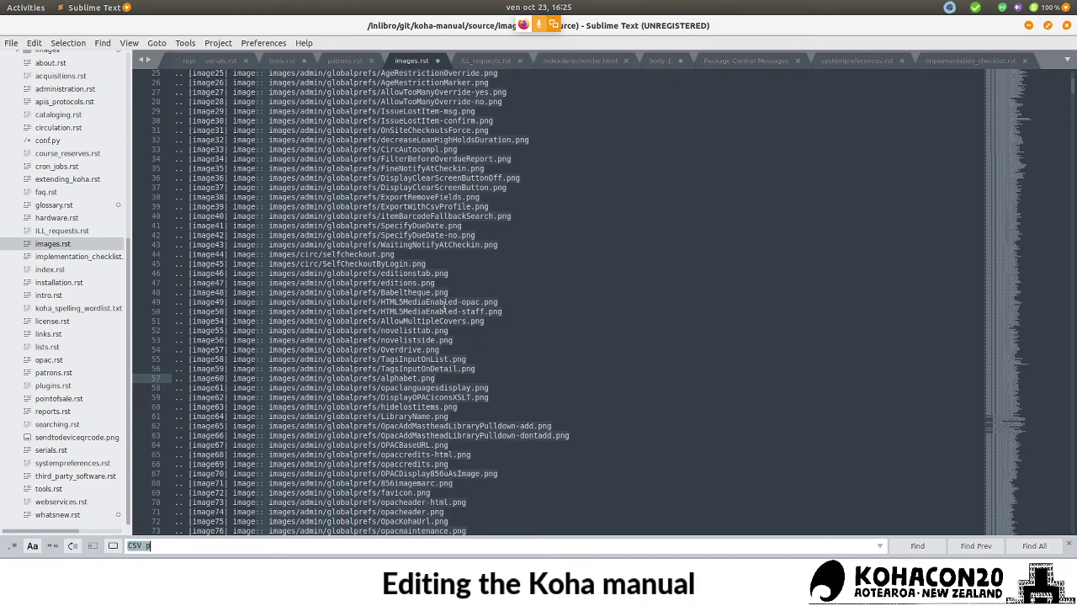
text(378)
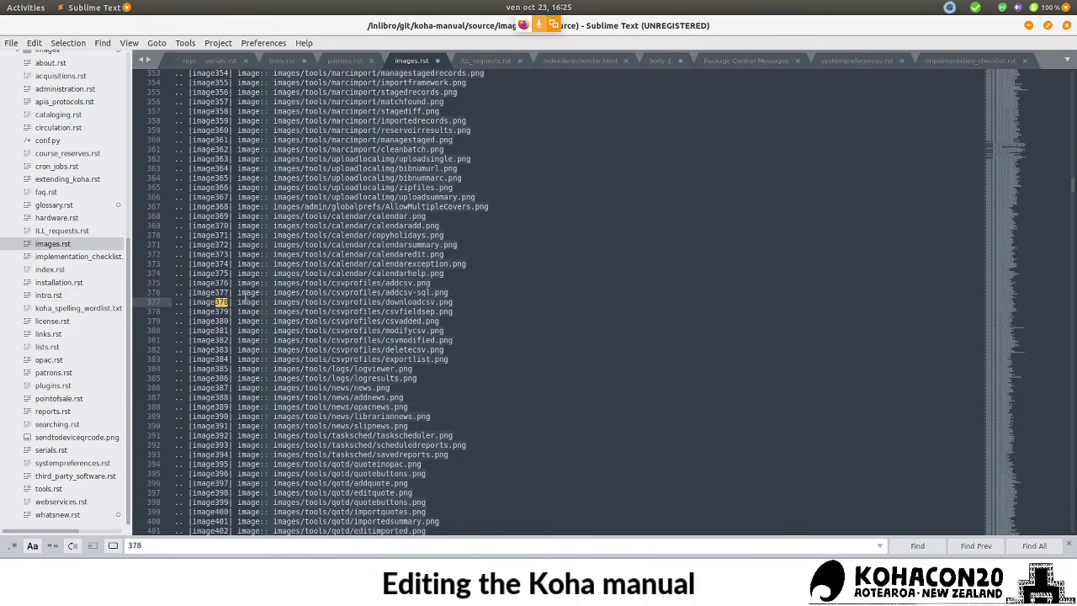
drag(271, 301, 462, 300)
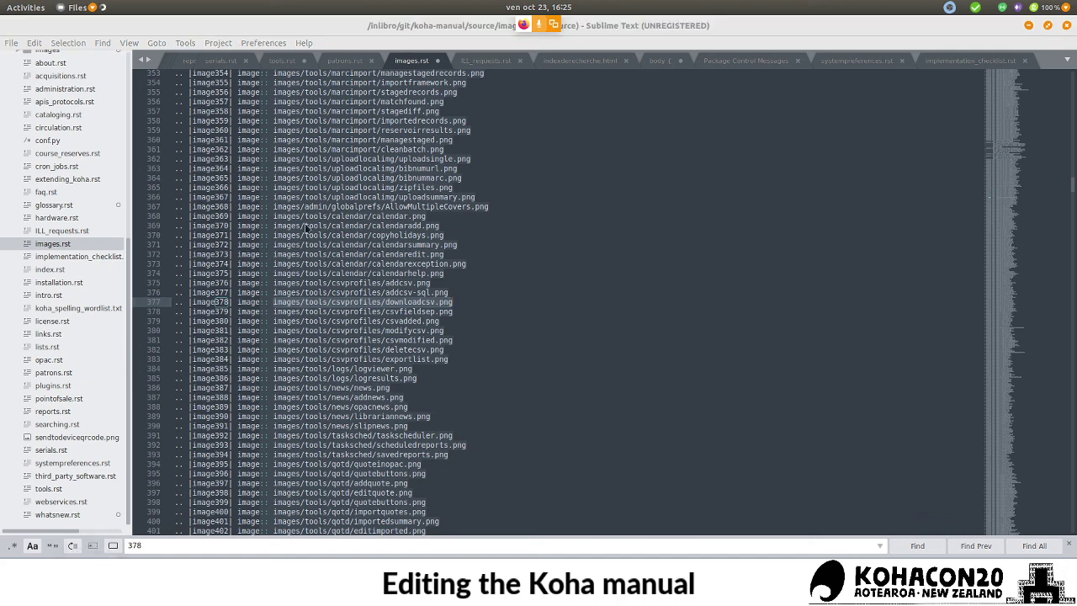
- Switch to Files and open the csvprofiles folder under images/tools in the Koha manual's source folder
key(alt+Tab)
click(45, 337)
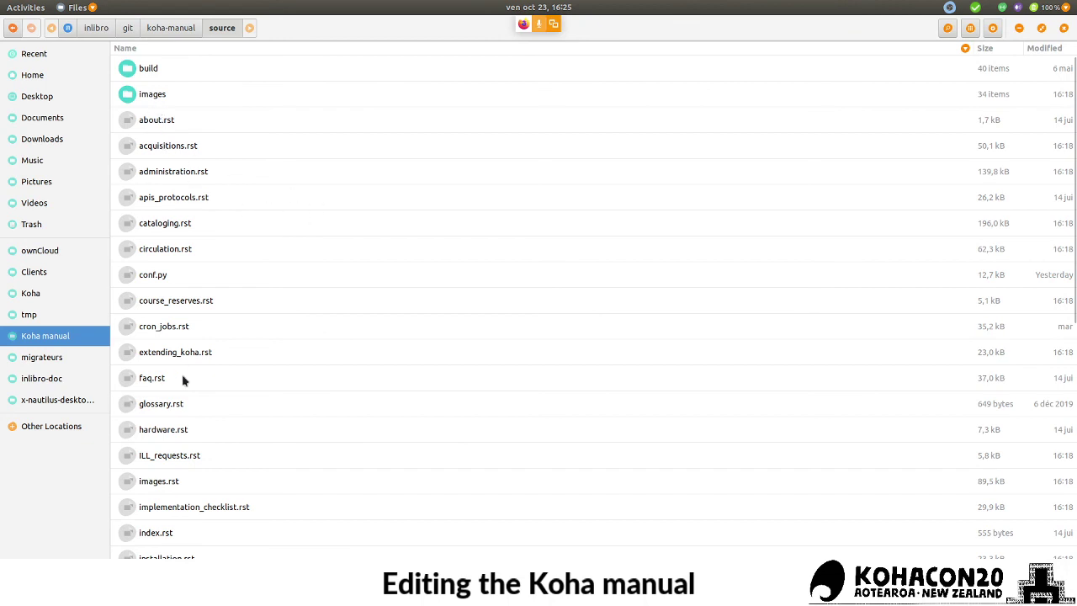
double_click(154, 91)
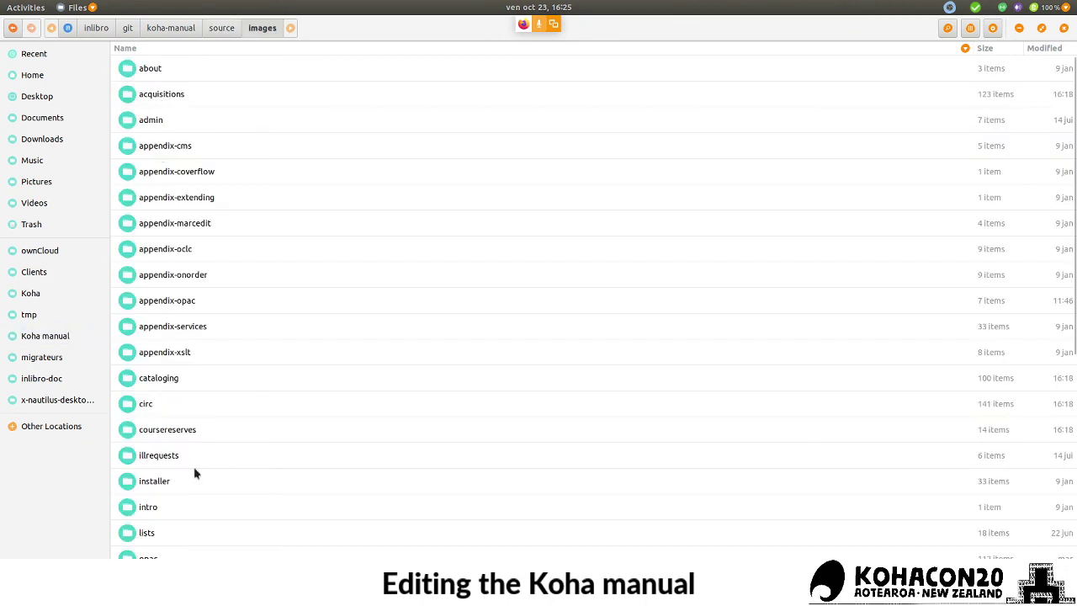
scroll(155, 502, down, 1)
scroll(156, 502, down, 4)
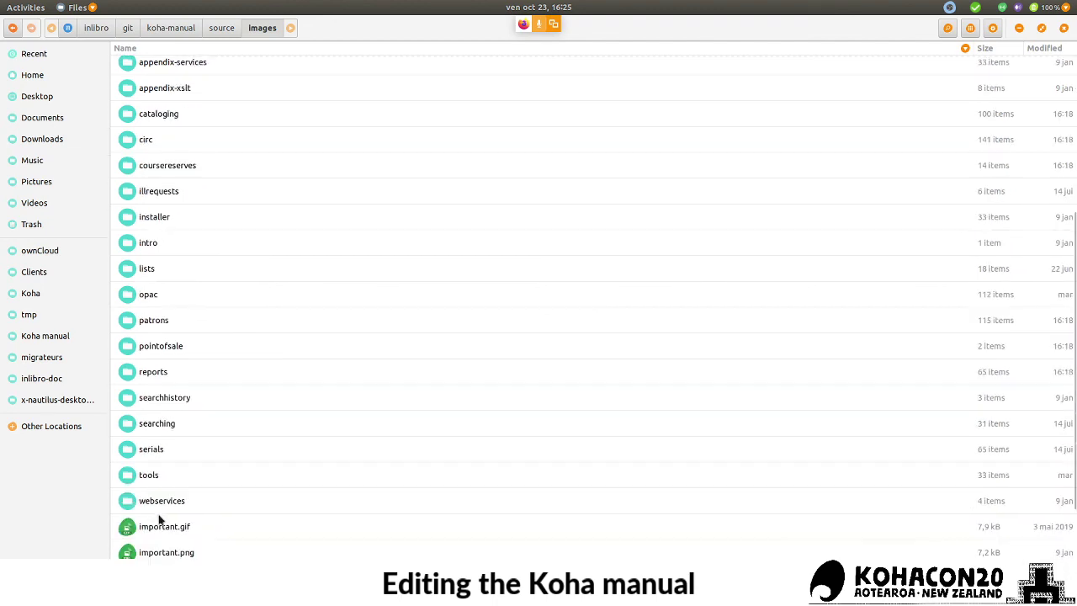
double_click(154, 477)
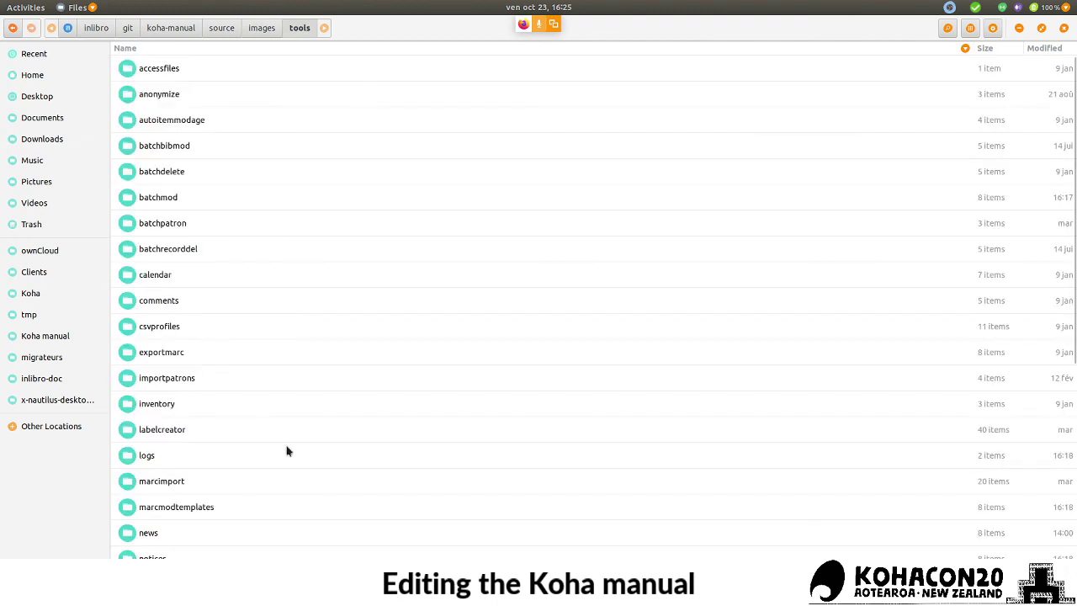
key(alt+Tab)
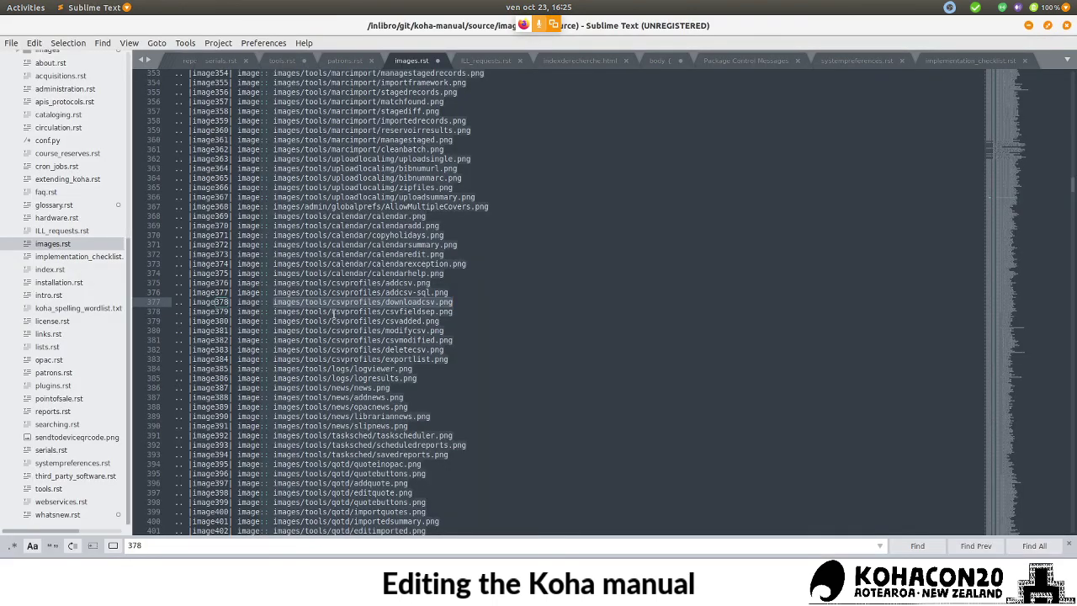
key(alt+Tab)
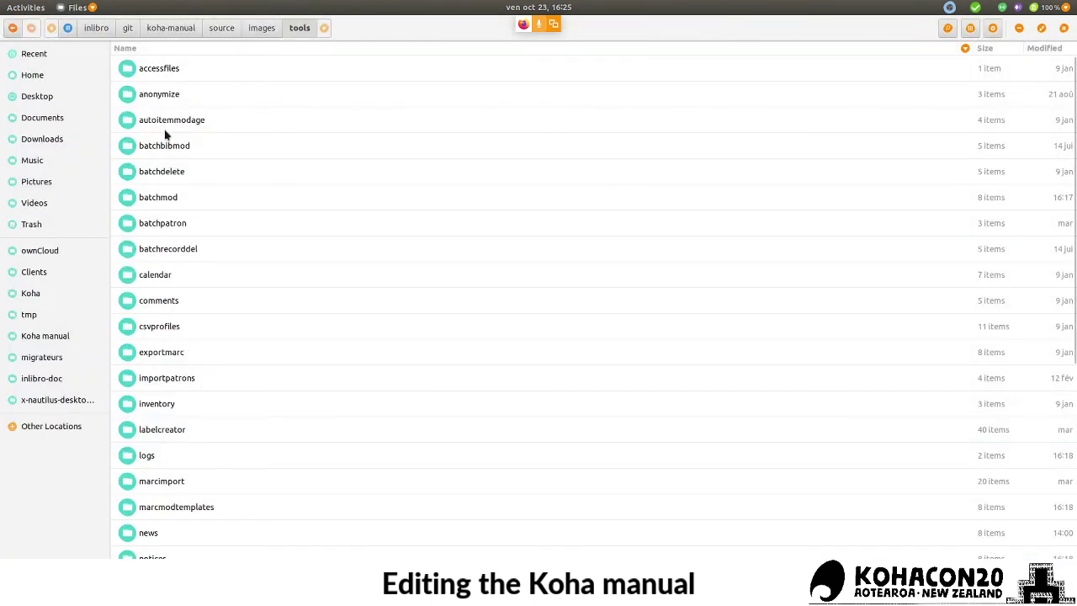
double_click(159, 328)
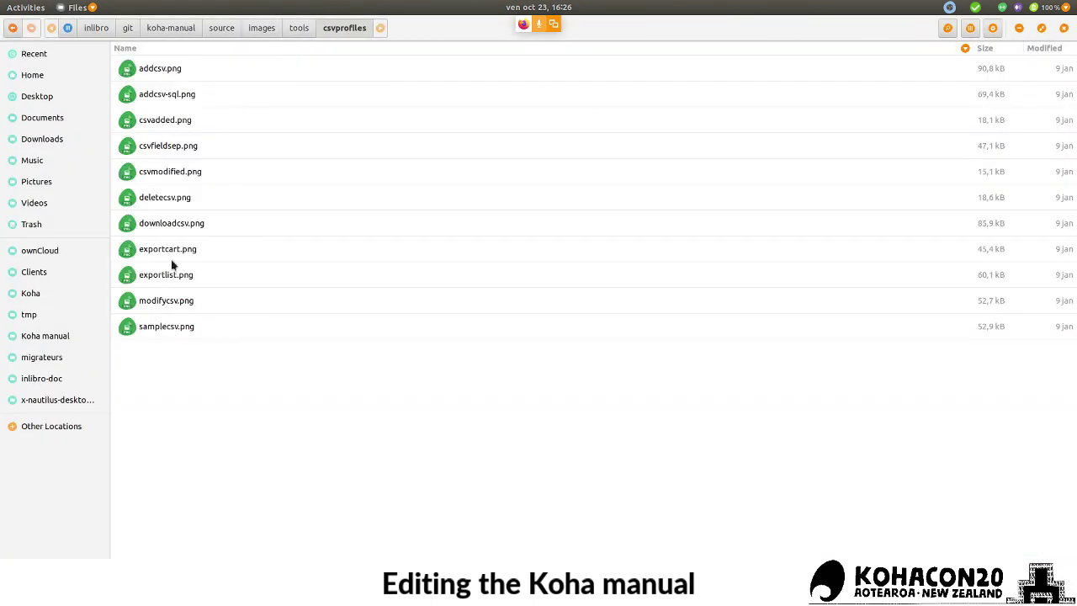
- View downloadcsv.png enlarged to examine what the existing screenshot illustrates, and close it
double_click(190, 222)
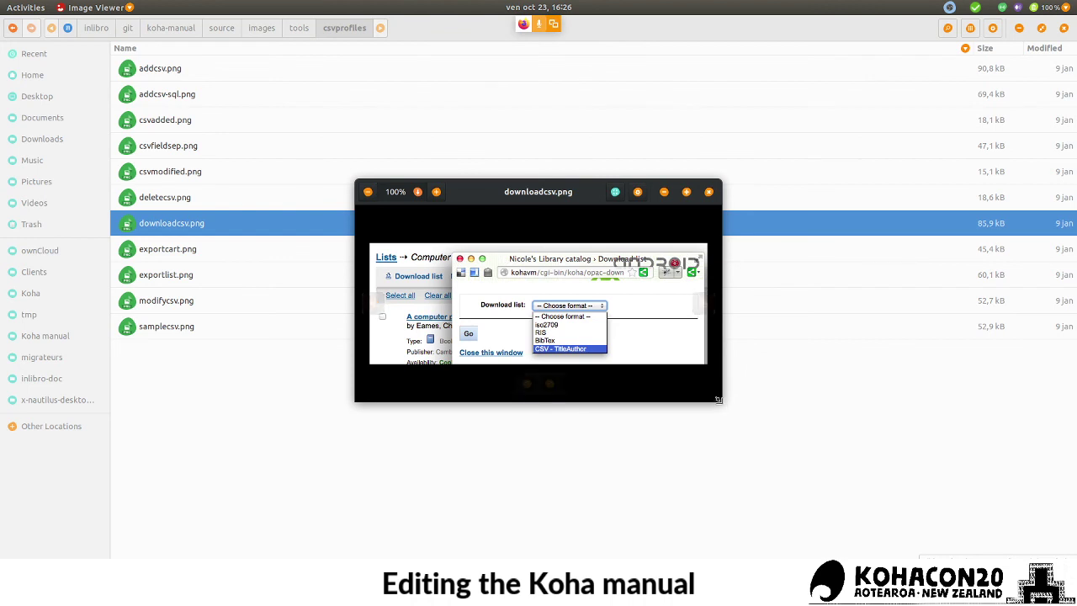
drag(717, 399, 812, 448)
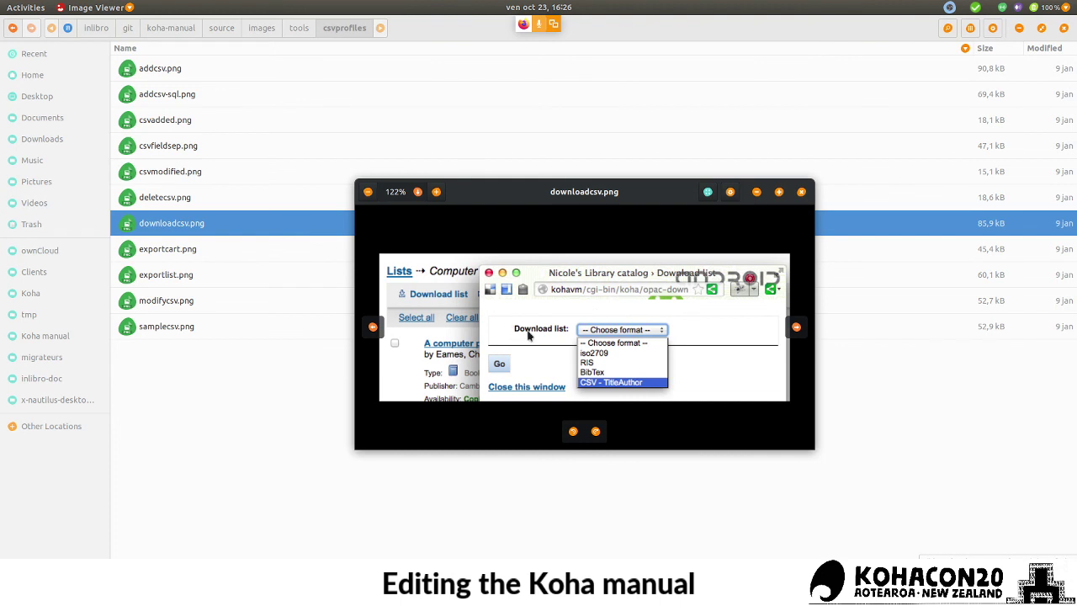
click(800, 192)
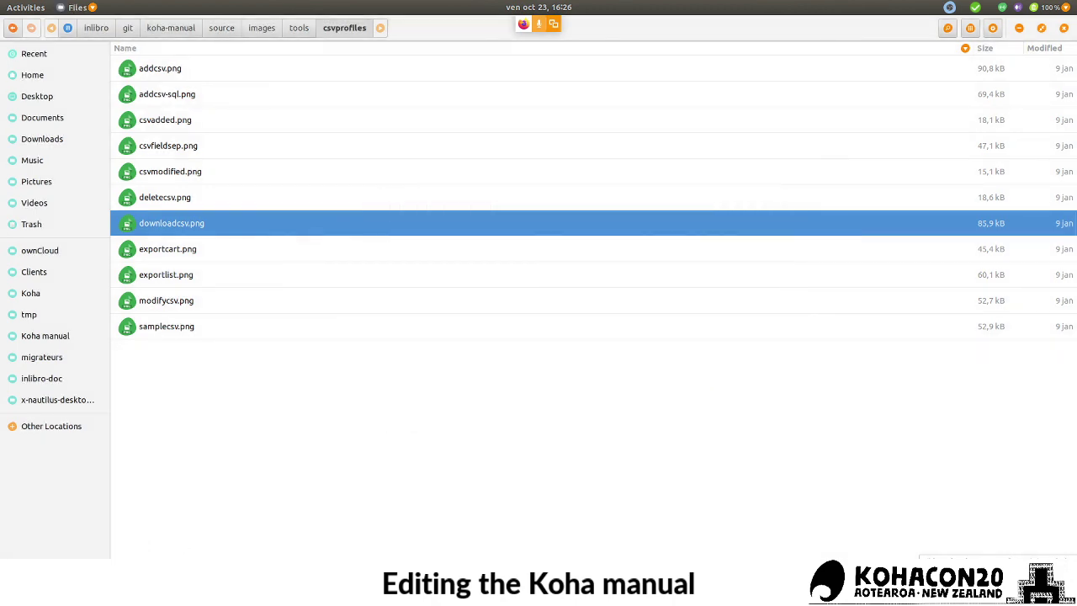
- Switch to the OPAC in Firefox, open the cart in an enlarged window and expand its list of download formats
click(55, 557)
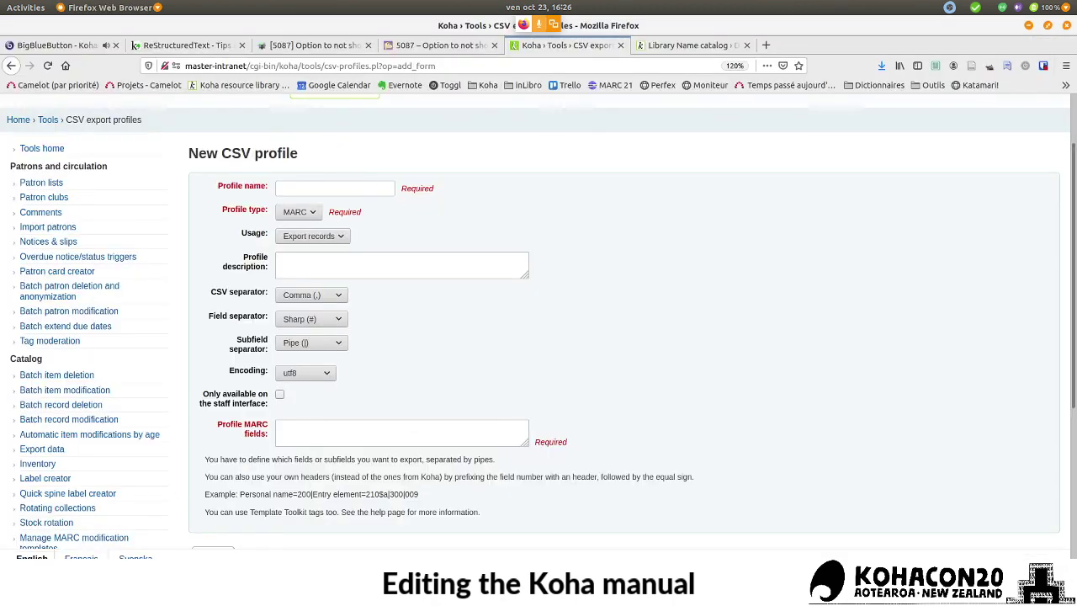
click(694, 46)
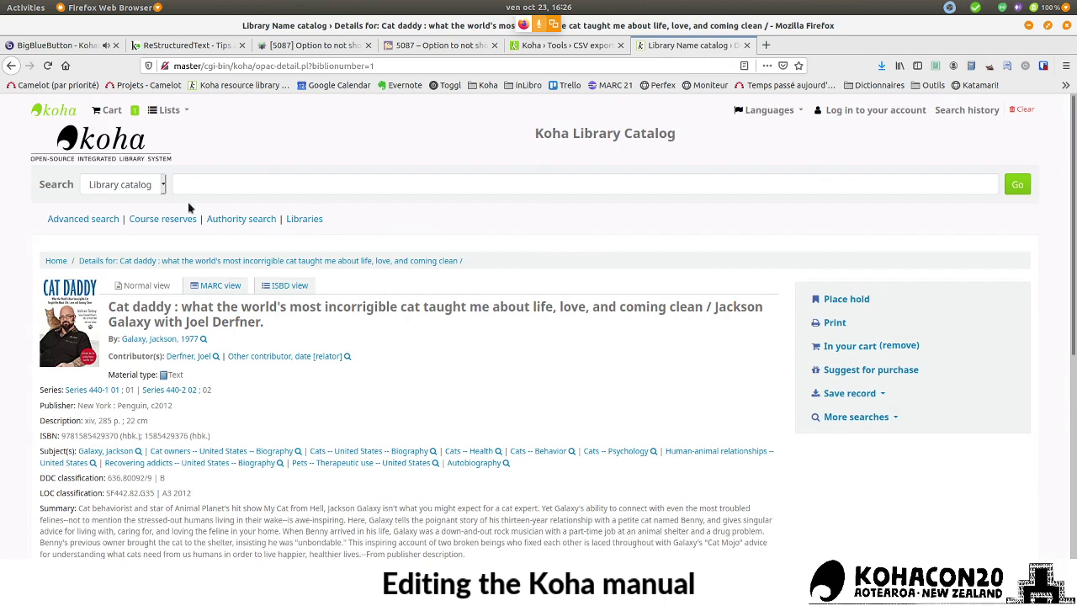
click(112, 110)
drag(255, 33, 362, 101)
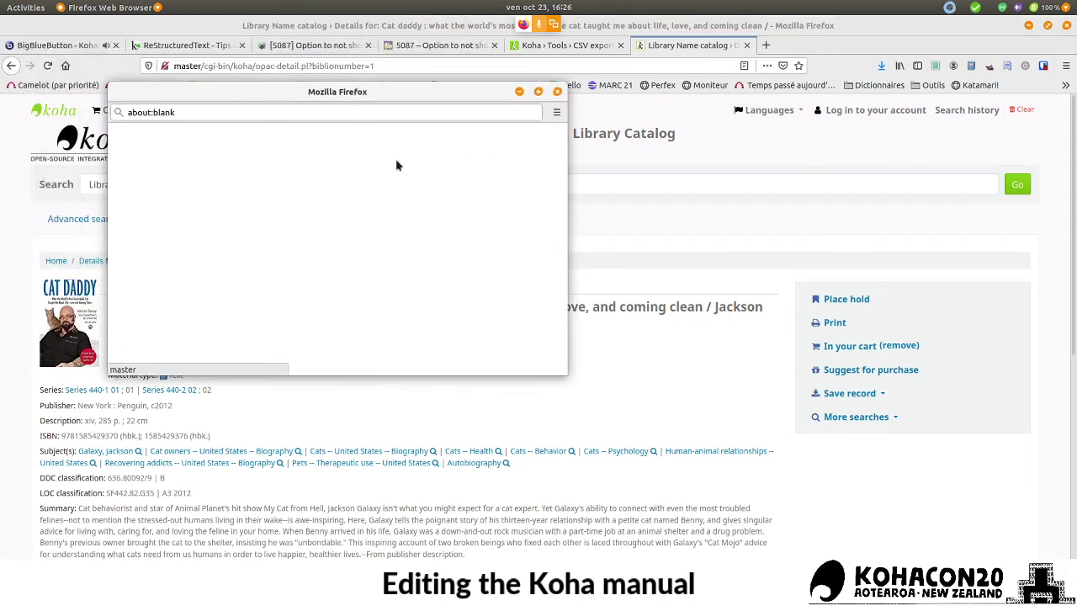
drag(564, 373, 670, 429)
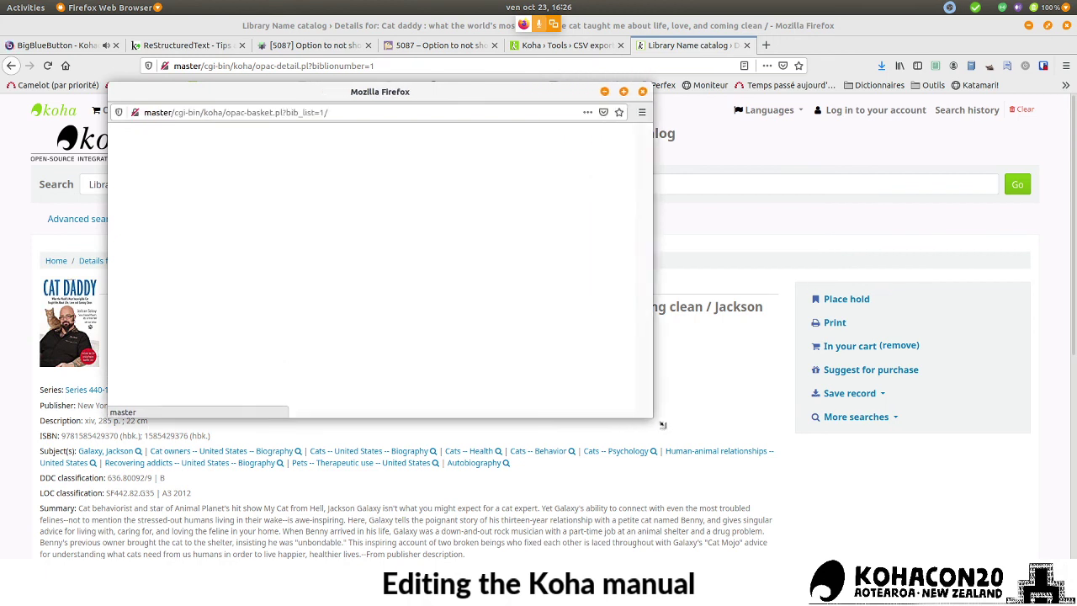
click(286, 172)
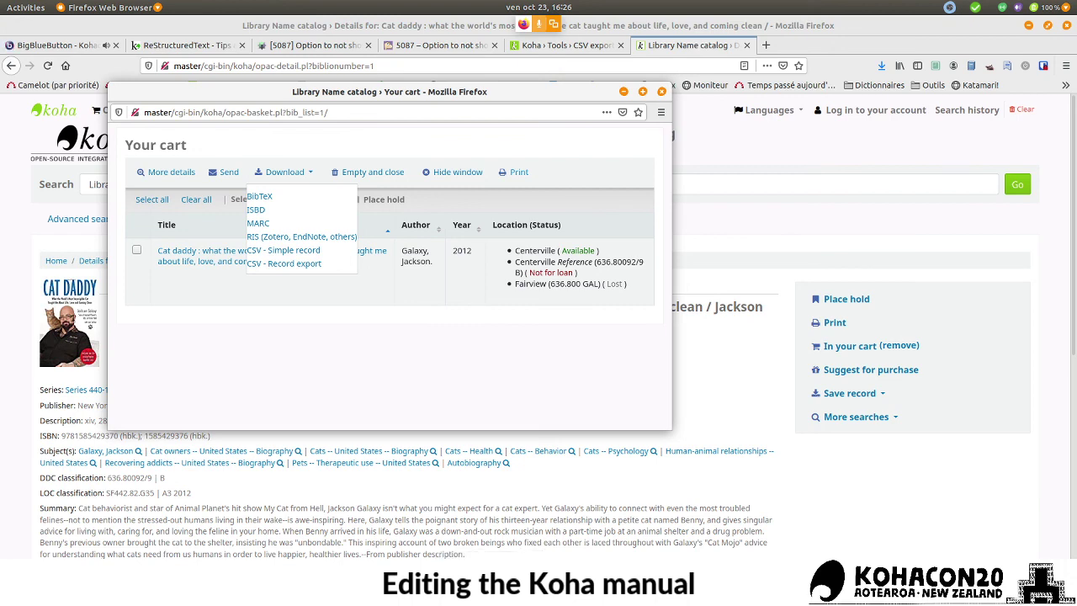
key(alt+Tab)
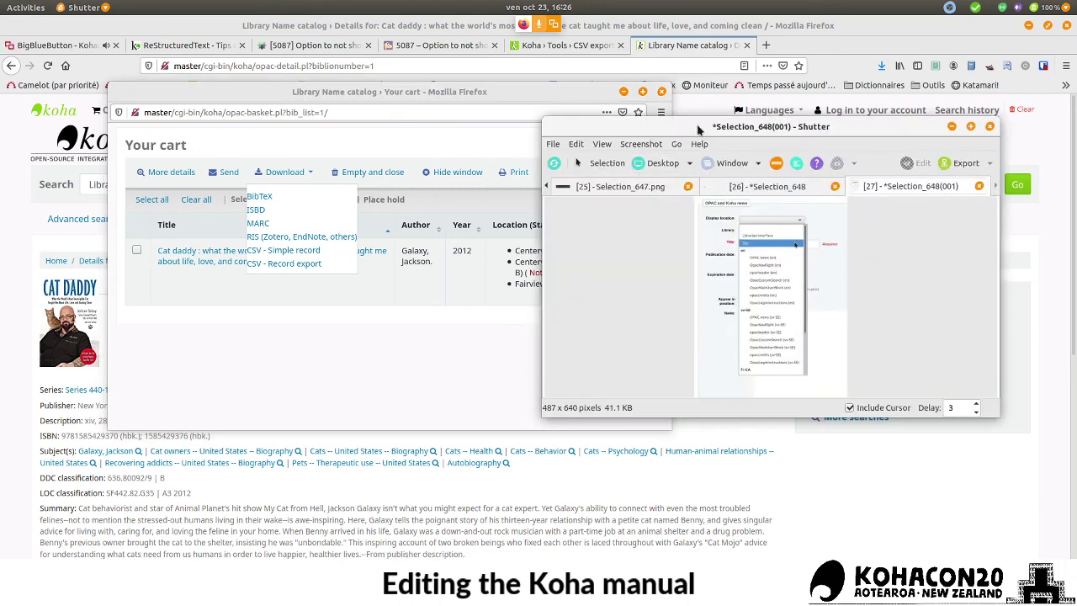
drag(698, 129, 652, 101)
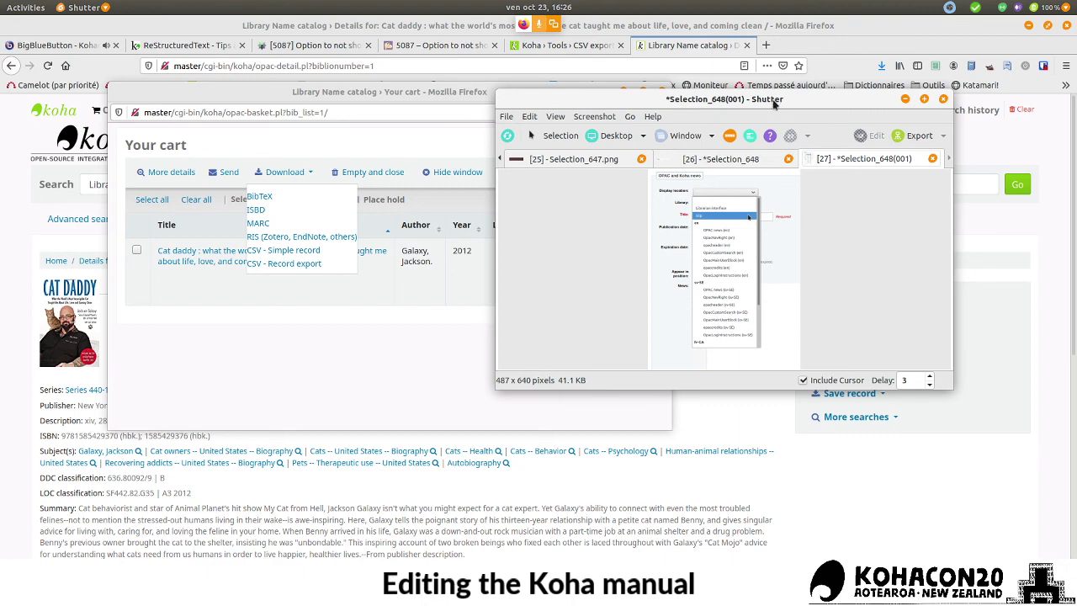
drag(741, 99, 735, 139)
click(506, 99)
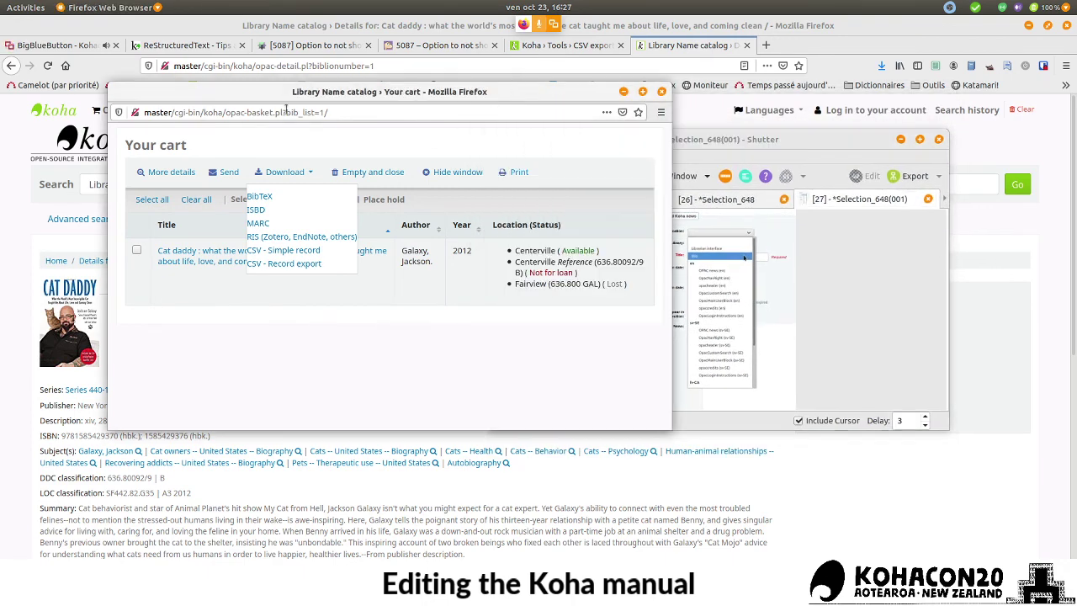
- Start a Firefox screenshot of the cart page and frame the region around the expanded Download format list
click(607, 112)
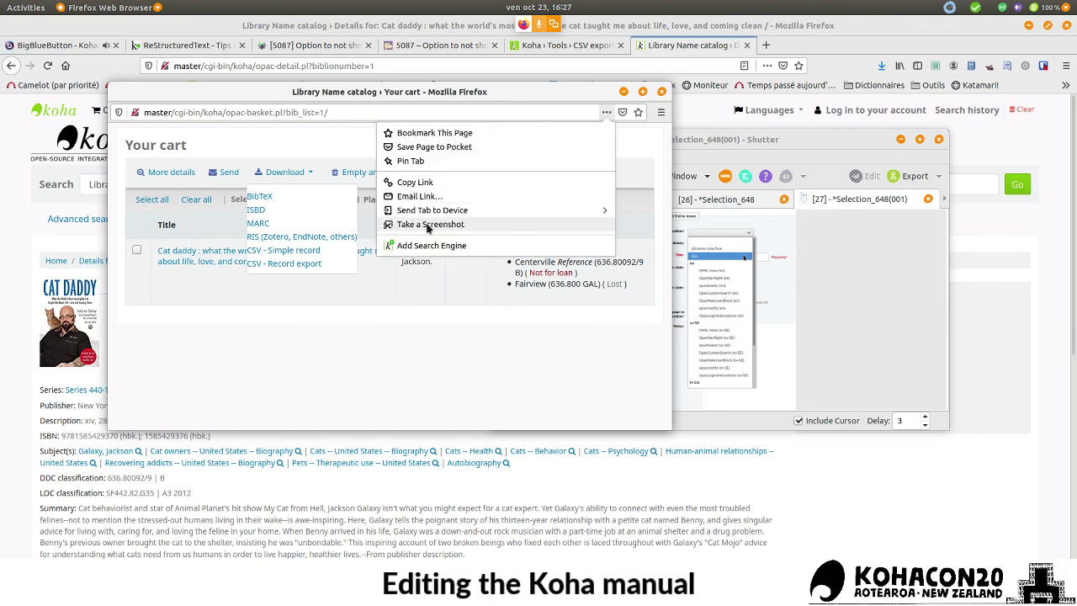
click(446, 229)
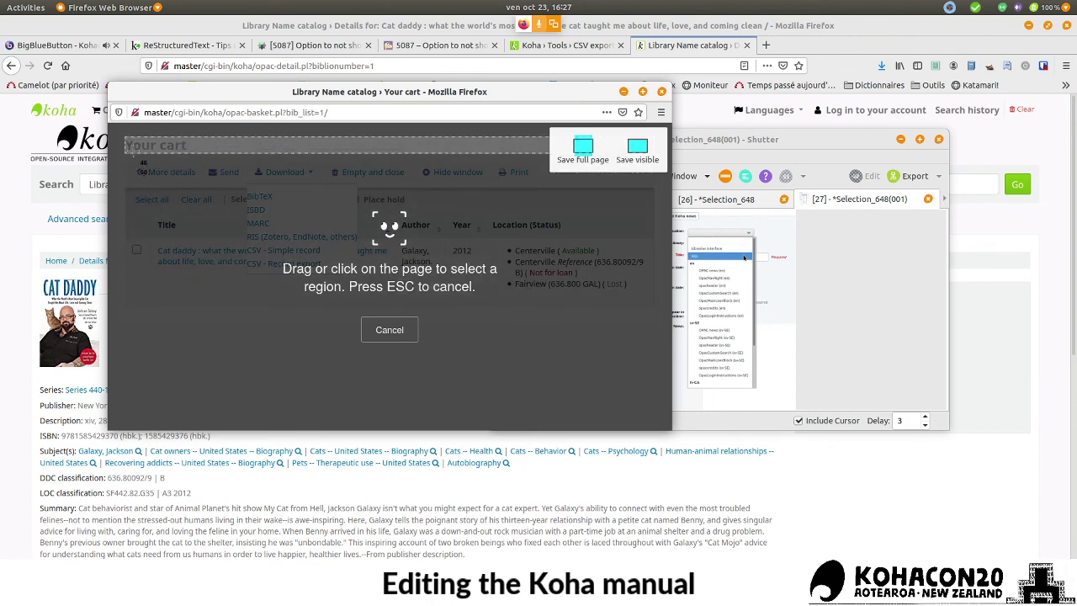
drag(246, 184, 302, 154)
drag(246, 213, 215, 213)
drag(286, 273, 286, 290)
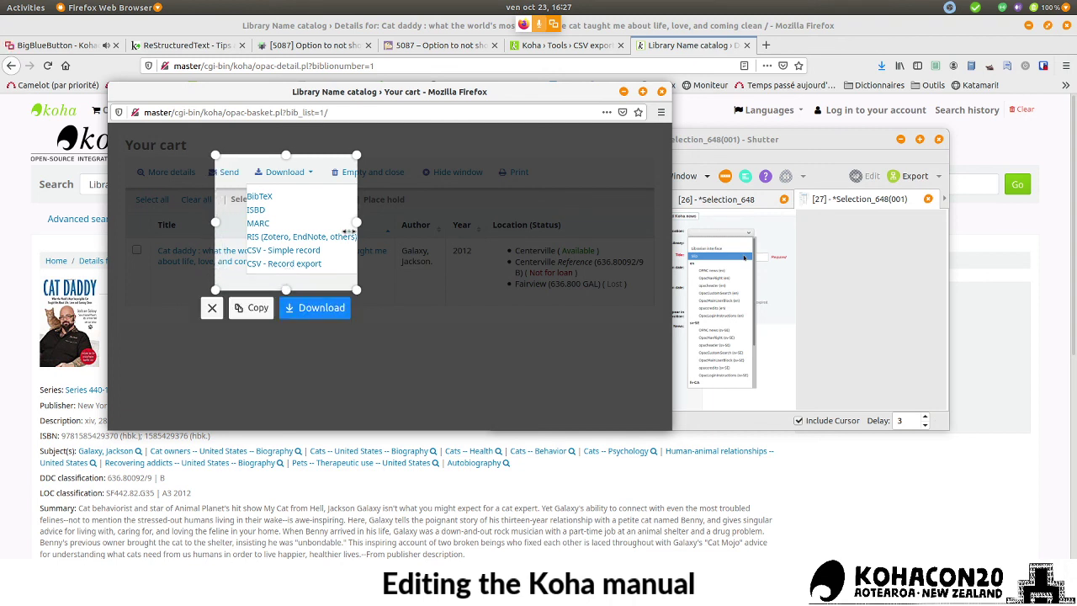
drag(357, 222, 385, 222)
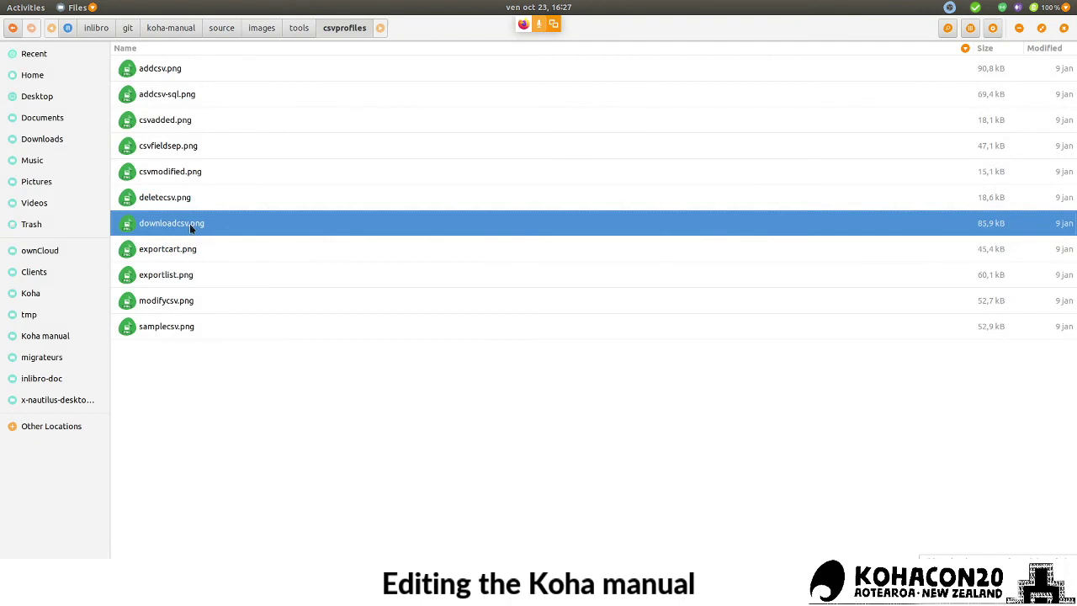
- Compare the existing downloadcsv.png with the screenshot region framed in the cart window
double_click(189, 223)
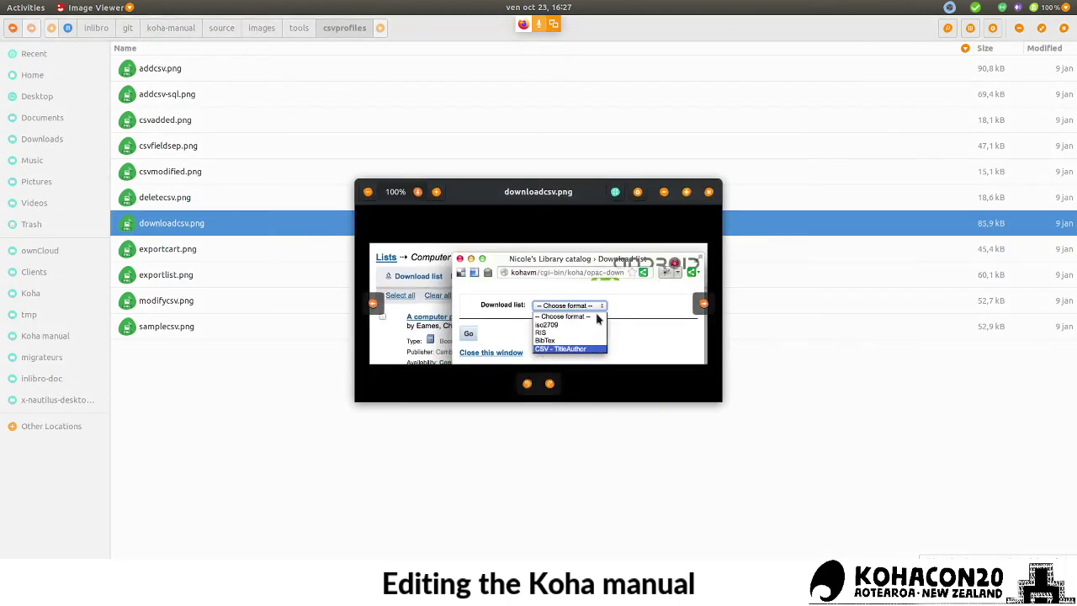
click(708, 193)
key(alt+Tab)
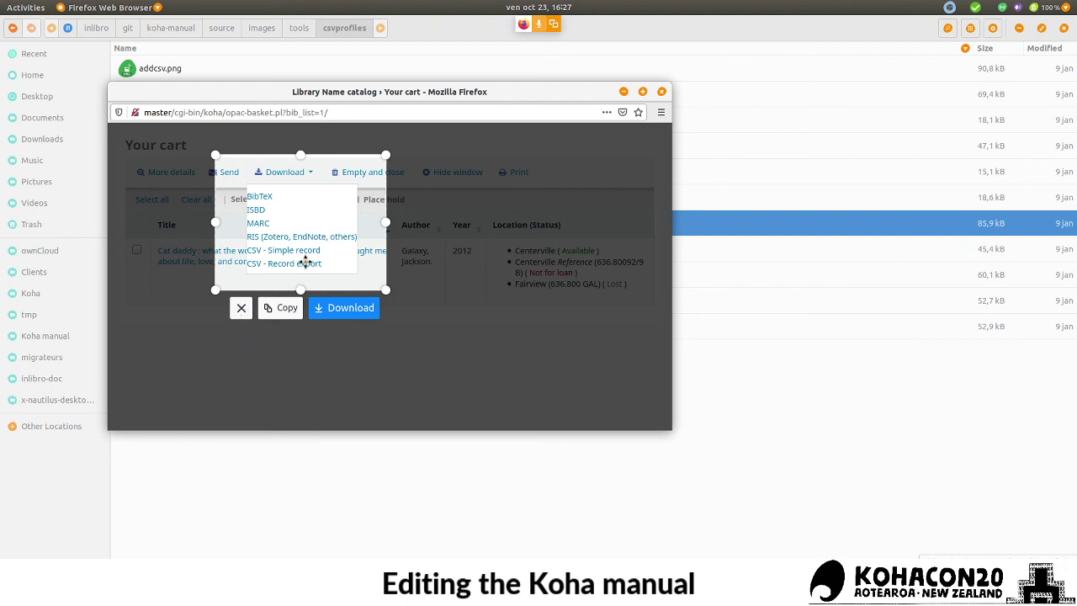
- Cancel the Firefox capture and take a Shutter selection of the full cart, about 979 x 341 pixels, with "CSV - Record export" highlighted
click(241, 309)
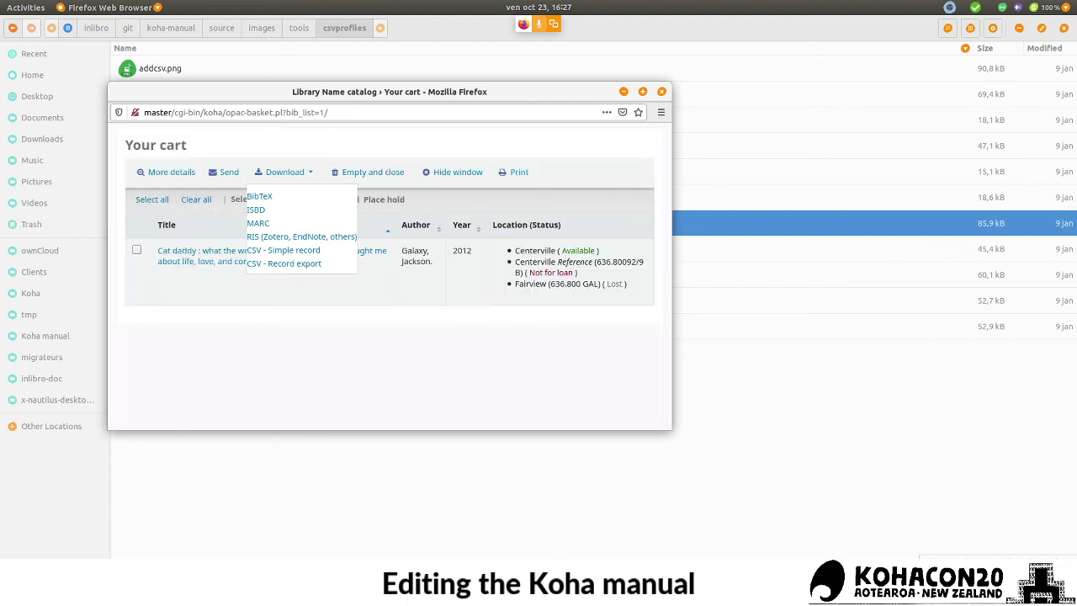
key(alt+Tab)
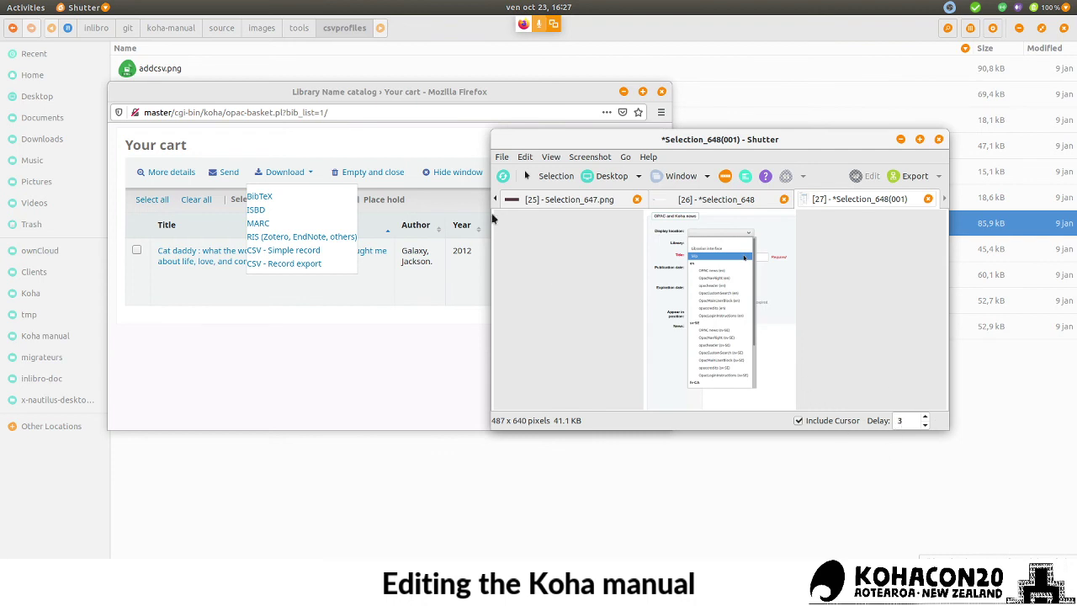
click(542, 176)
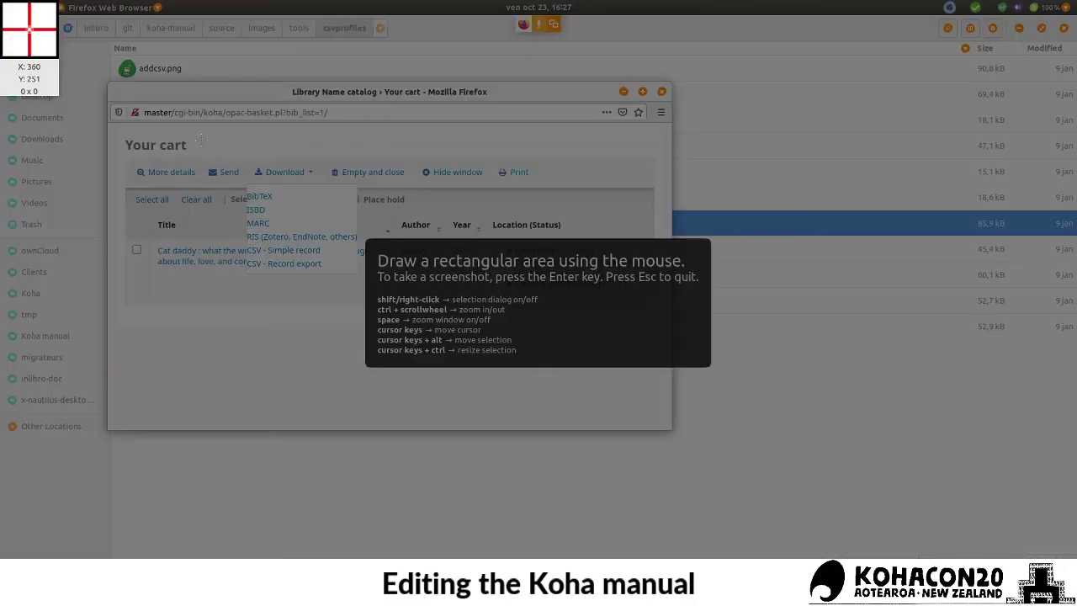
drag(201, 141, 662, 316)
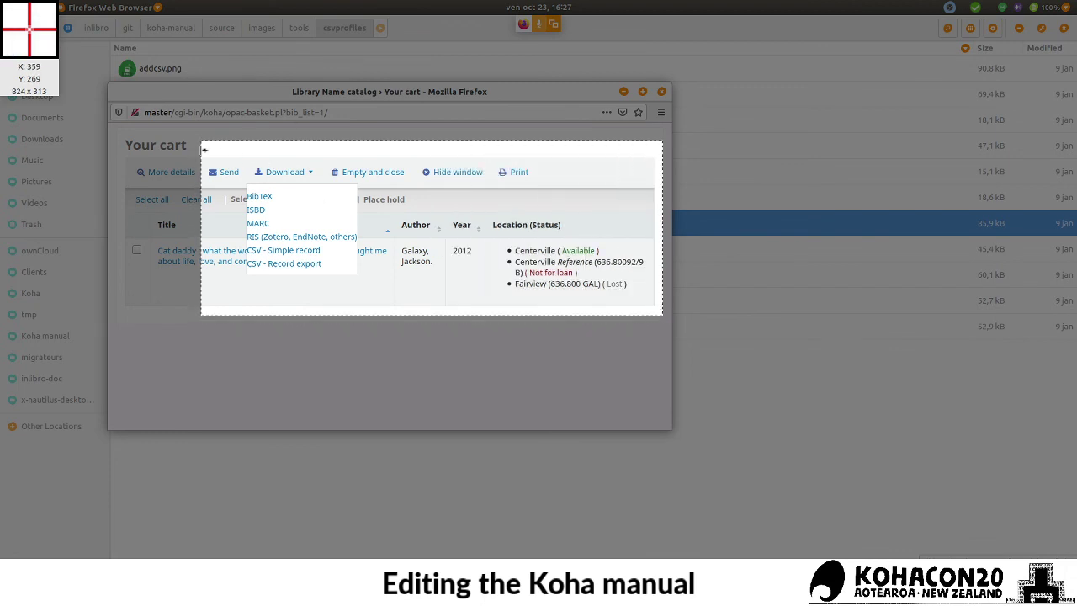
drag(203, 149, 114, 149)
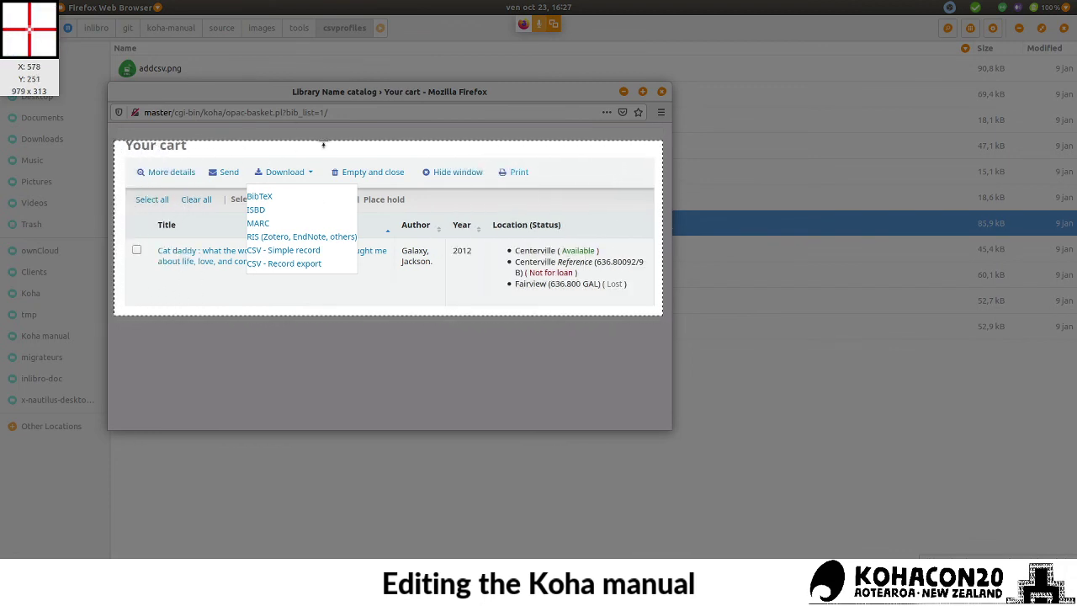
drag(323, 142, 325, 124)
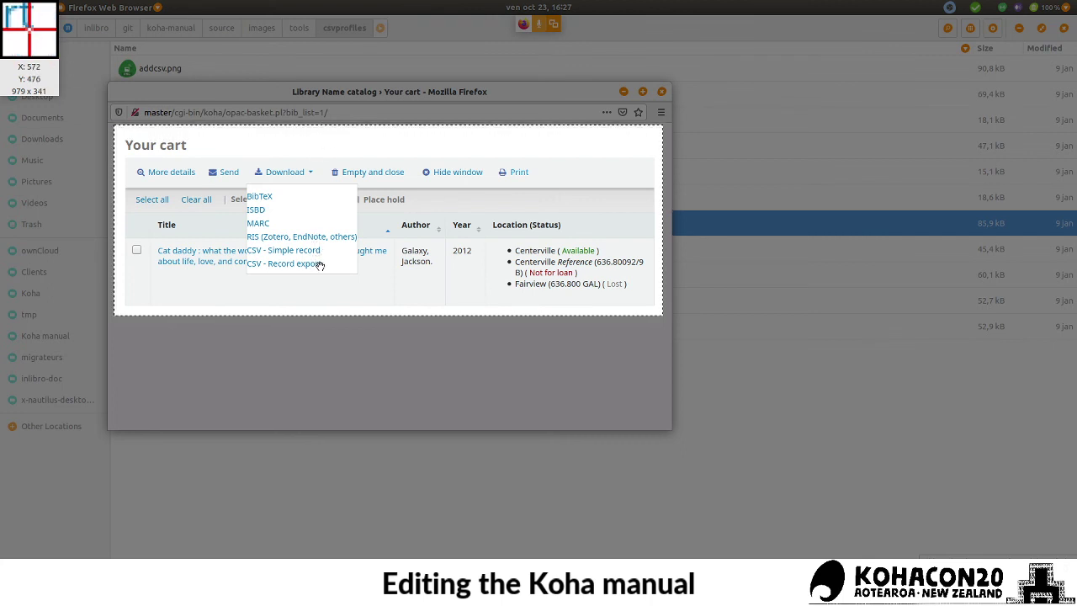
key(Return)
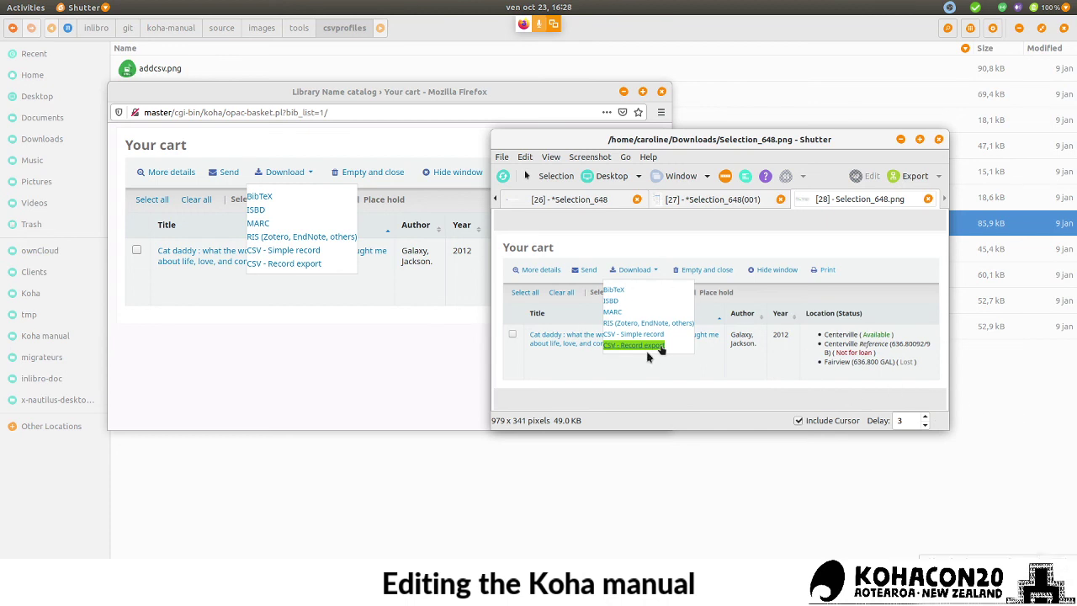
drag(648, 115, 564, 82)
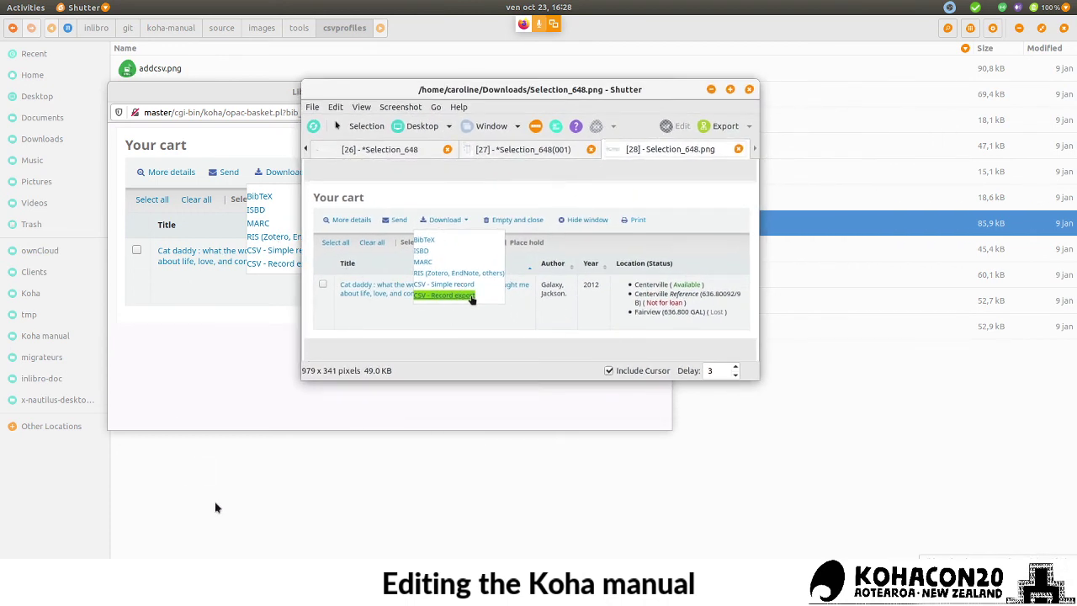
- Switch to Files and open the Downloads folder in a second tab alongside csvprofiles
click(250, 466)
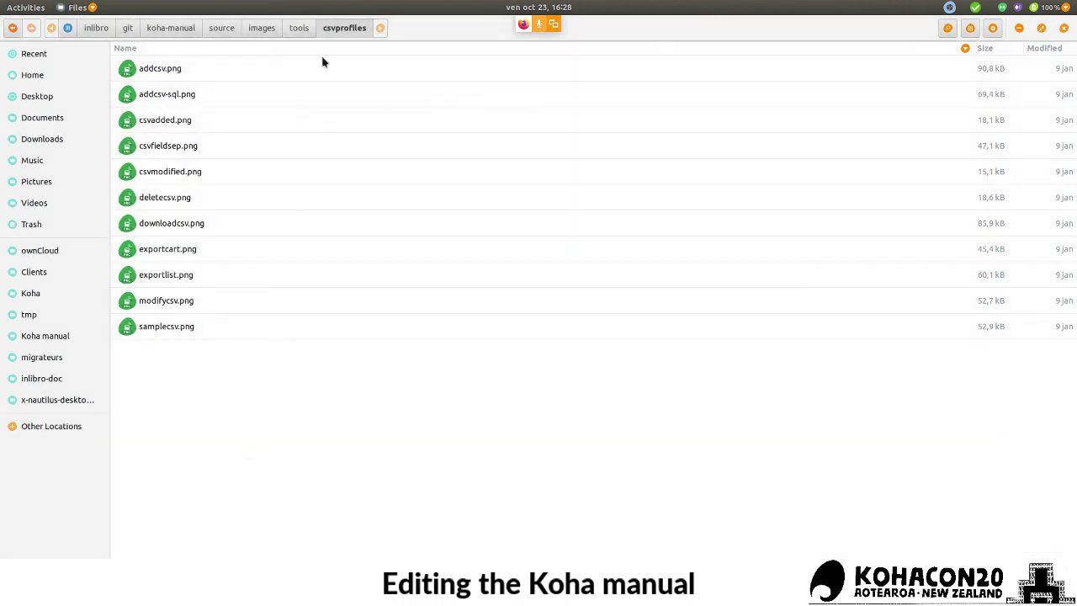
click(992, 28)
click(1023, 64)
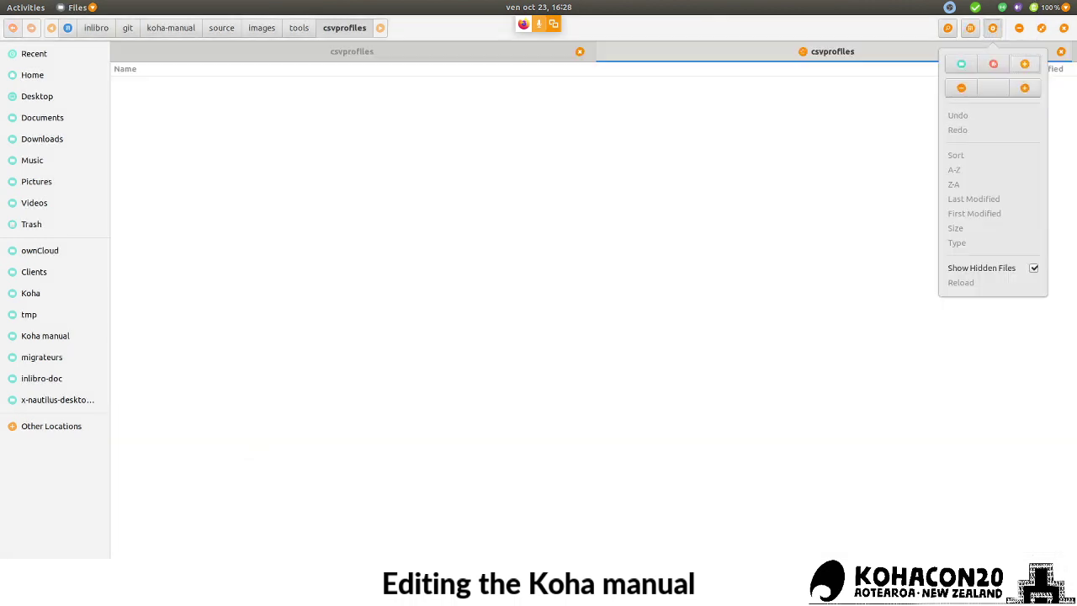
click(778, 56)
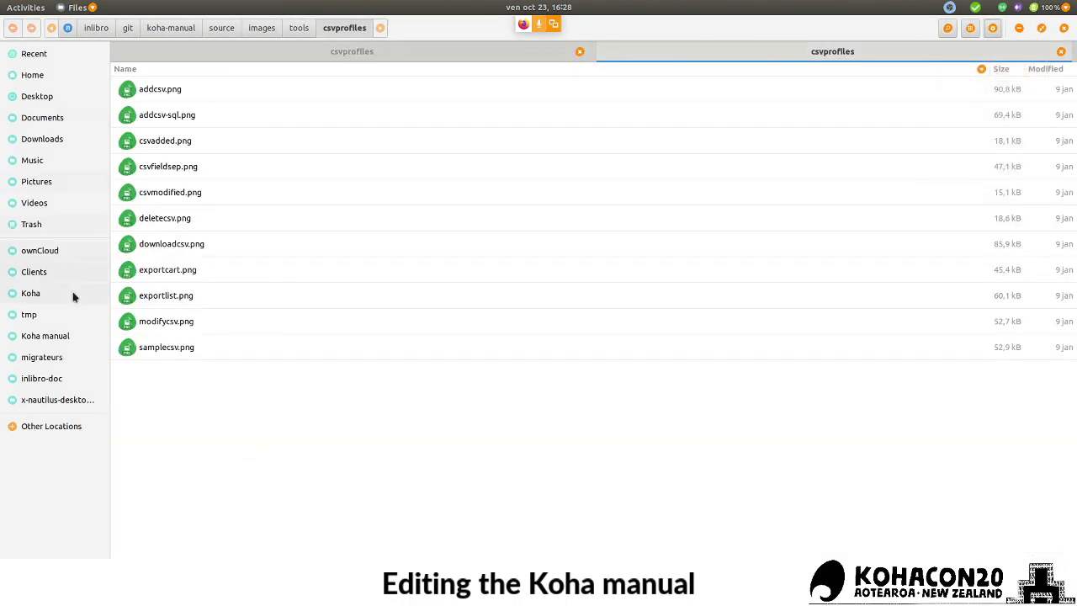
click(61, 139)
scroll(216, 397, down, 3)
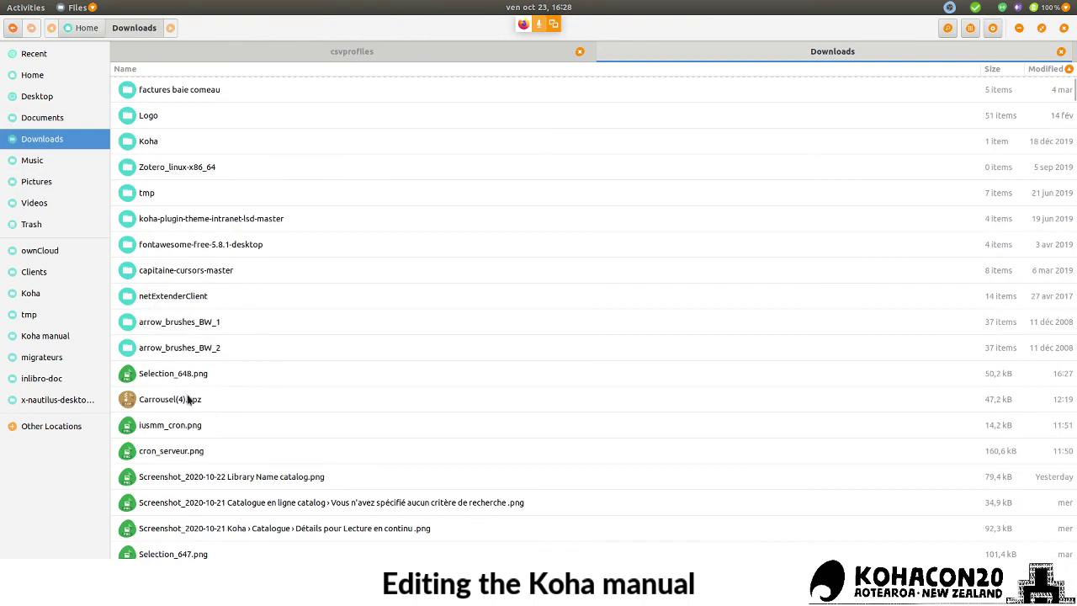
- Copy the base name of downloadcsv.png in csvprofiles and rename Selection_648.png in Downloads as downloadcsv.png
click(367, 56)
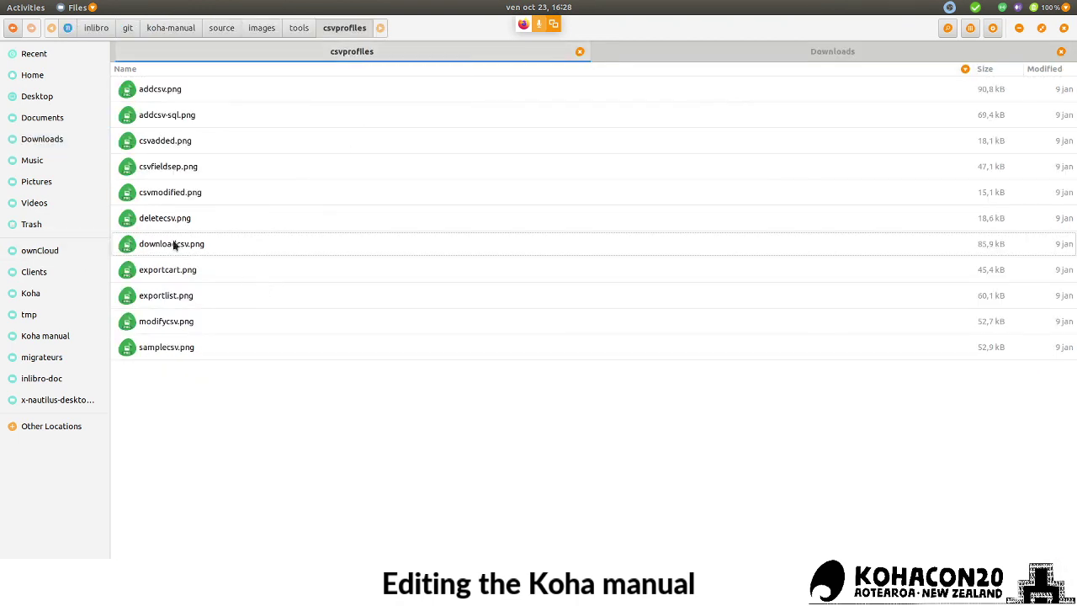
click(156, 243)
key(F2)
key(ctrl+c)
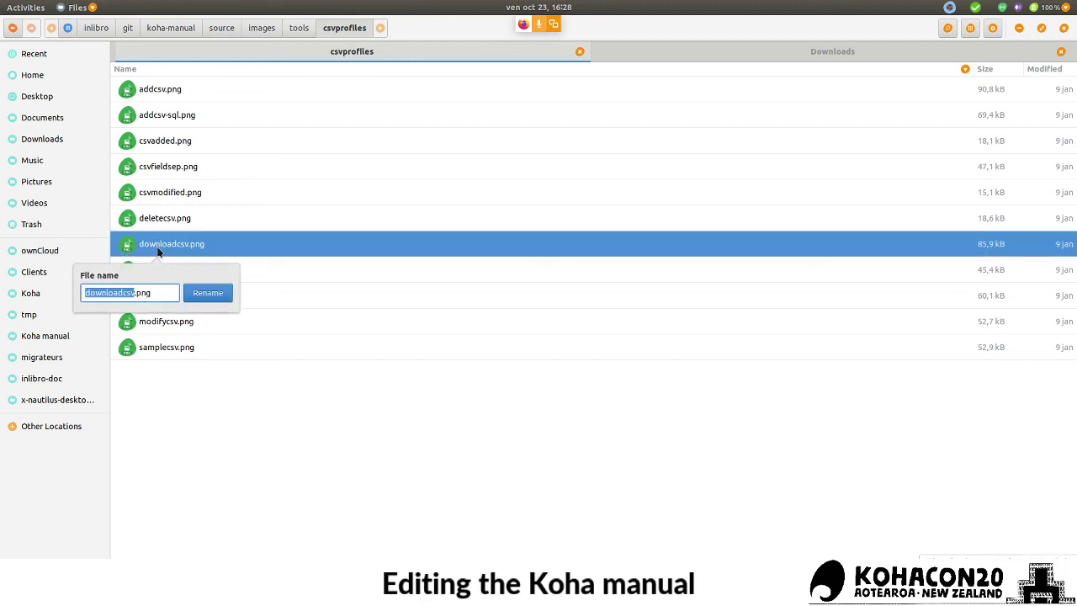
key(Escape)
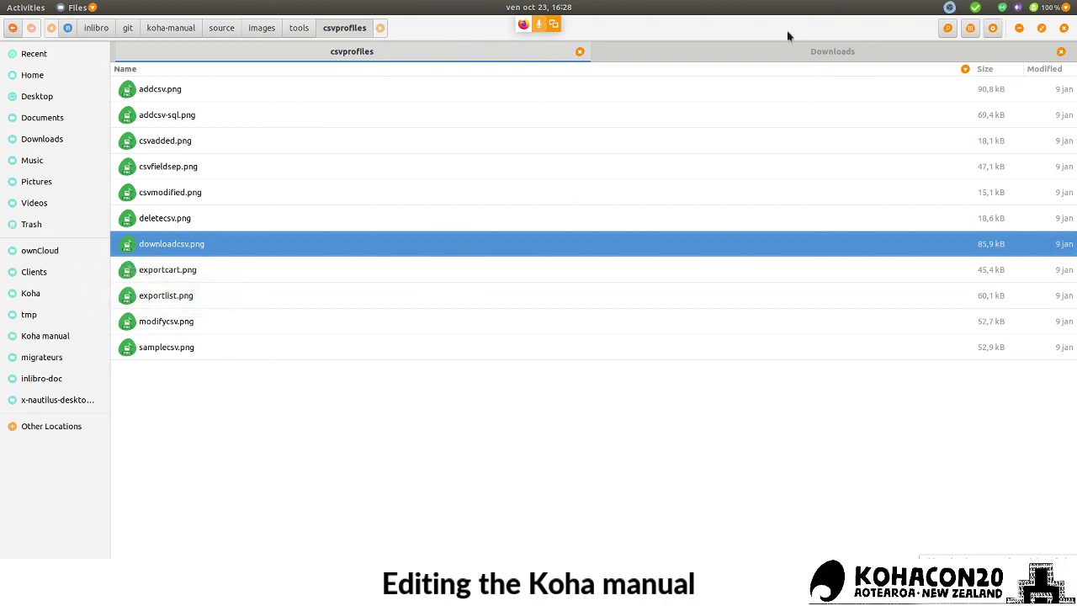
click(808, 53)
click(202, 377)
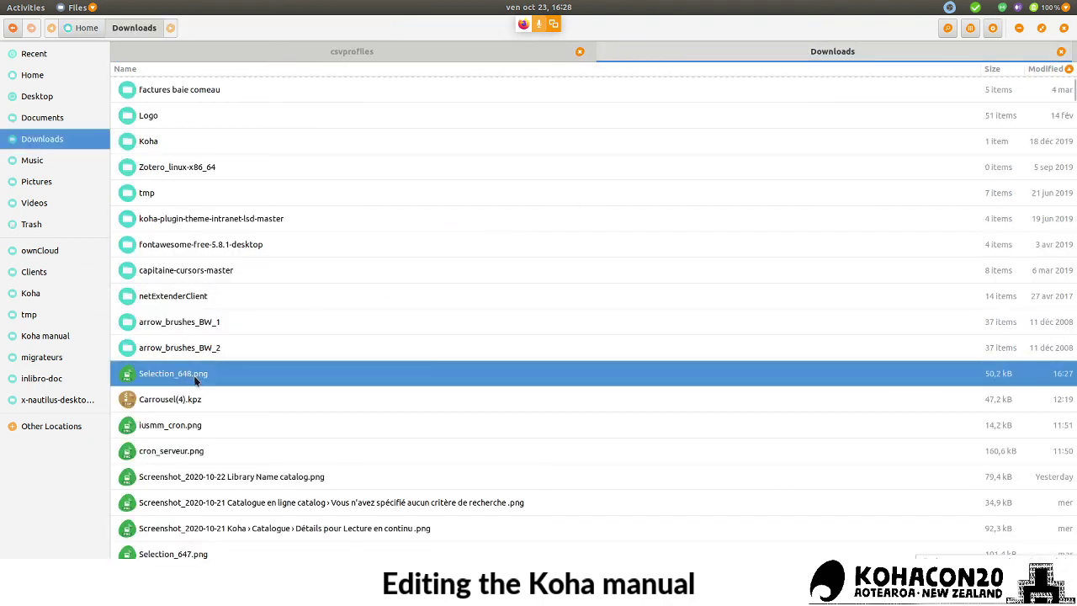
key(F2)
key(ctrl+v)
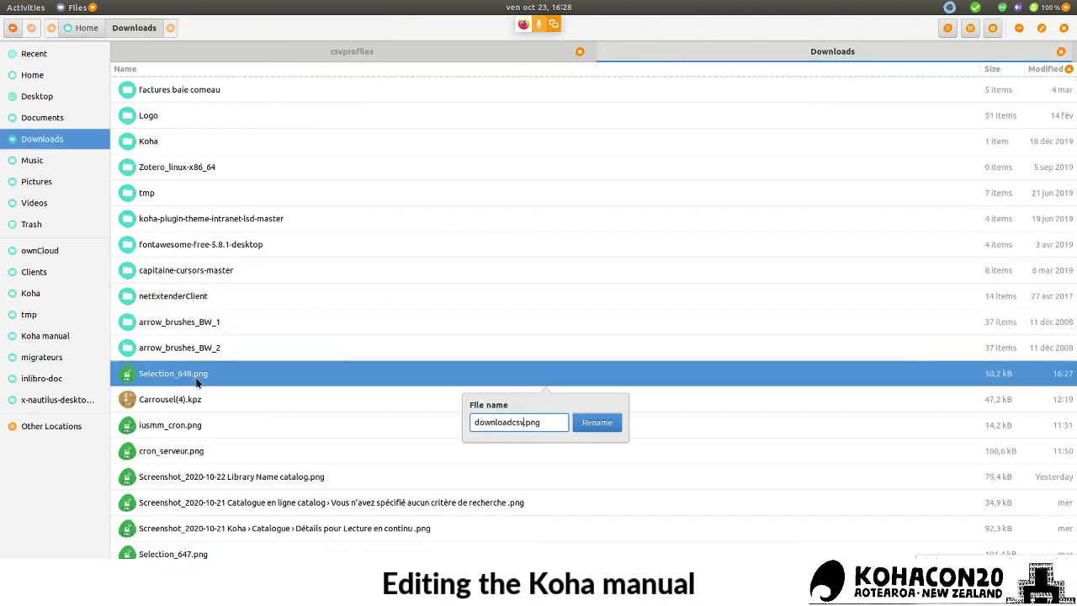
click(596, 421)
- Transfer the new downloadcsv.png from Downloads into csvprofiles, replacing the existing file, and view the image to check it
drag(207, 377, 324, 252)
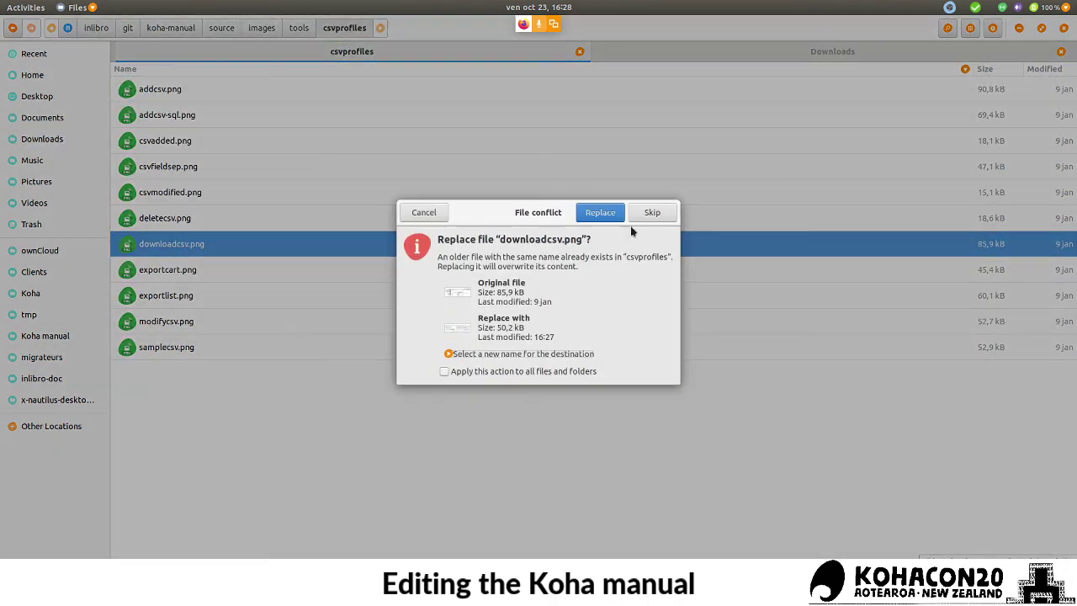
click(600, 213)
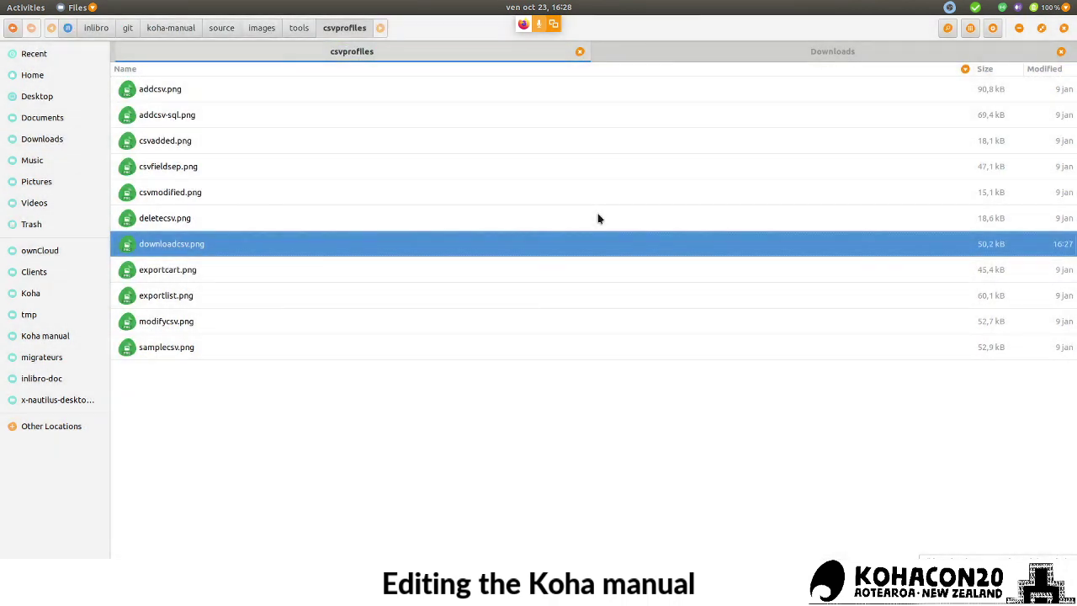
double_click(208, 242)
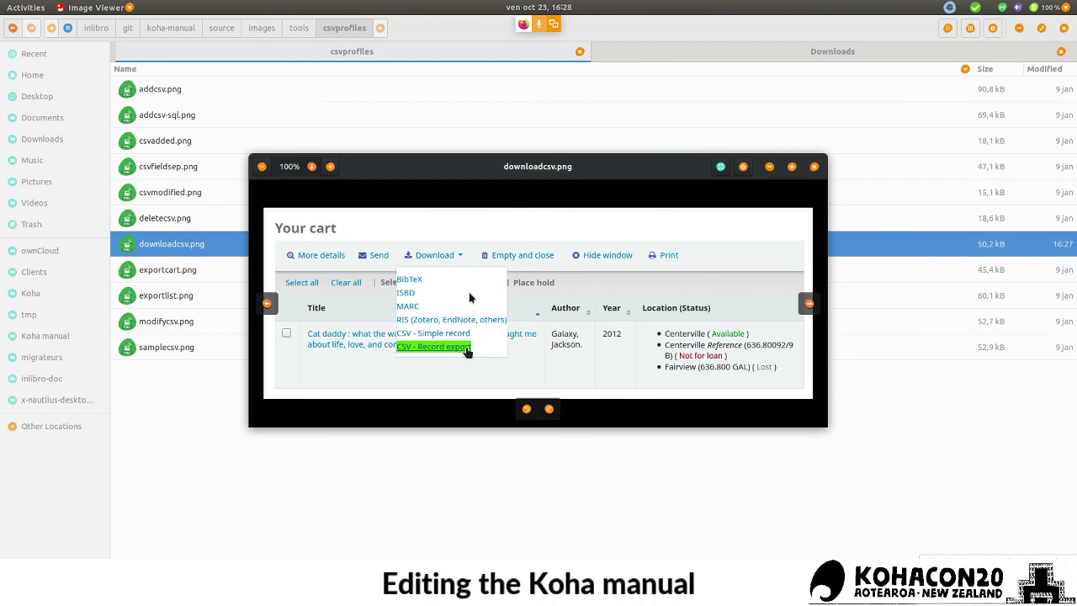
click(814, 168)
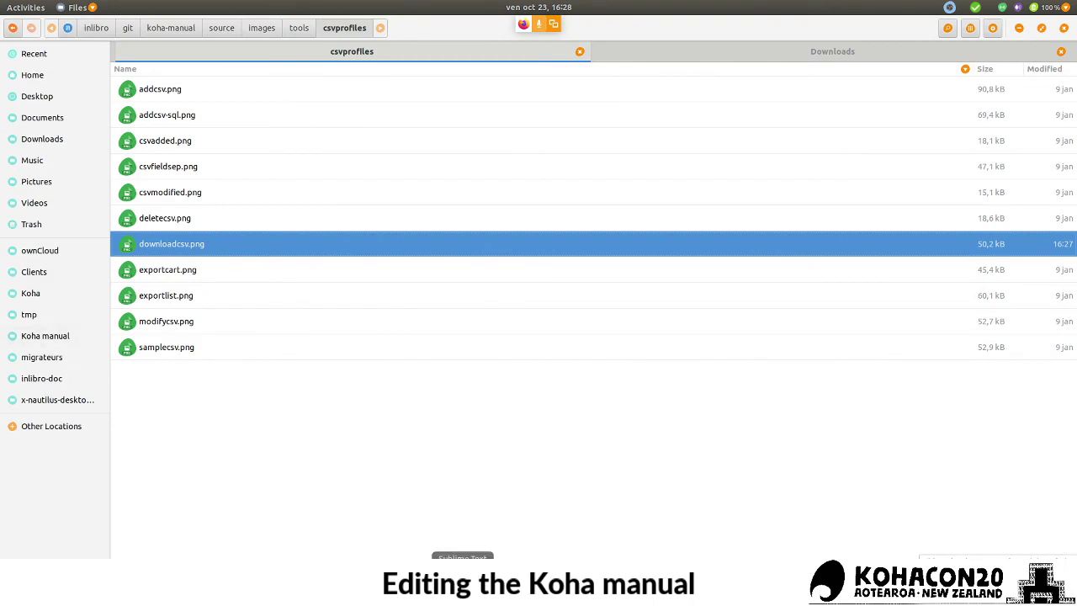
- In images.rst in Sublime Text, add an indented ":alt:" line beneath the image378 entry for downloadcsv.png
key(alt+Tab)
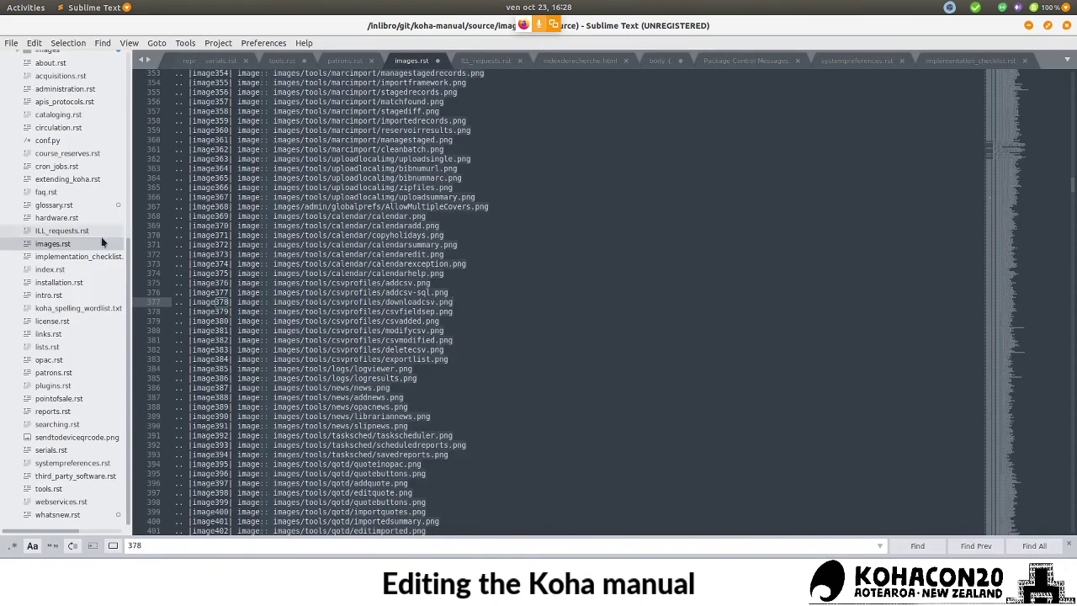
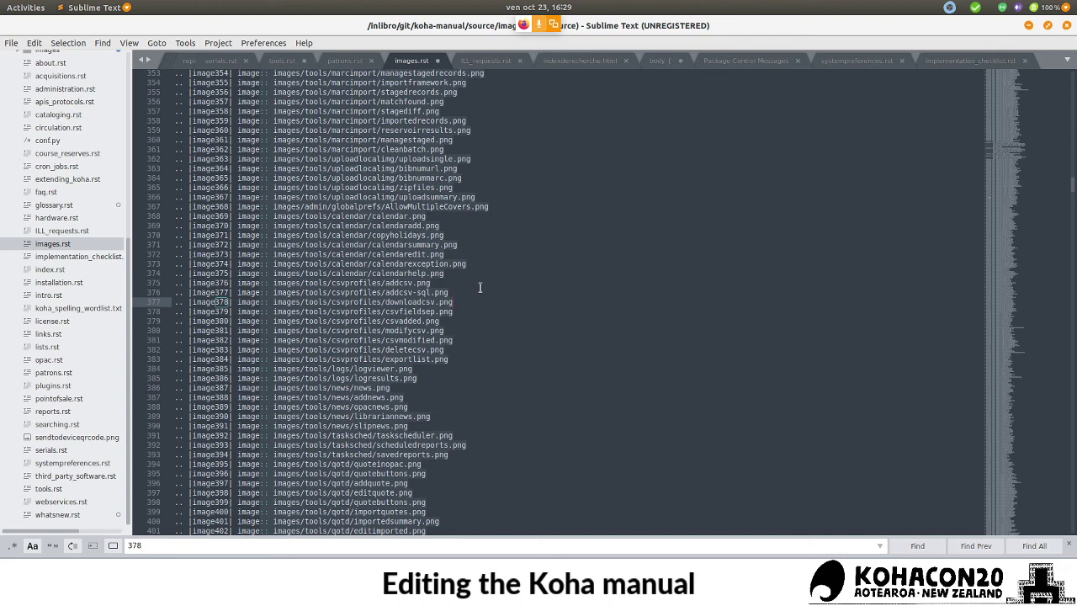
key(Return)
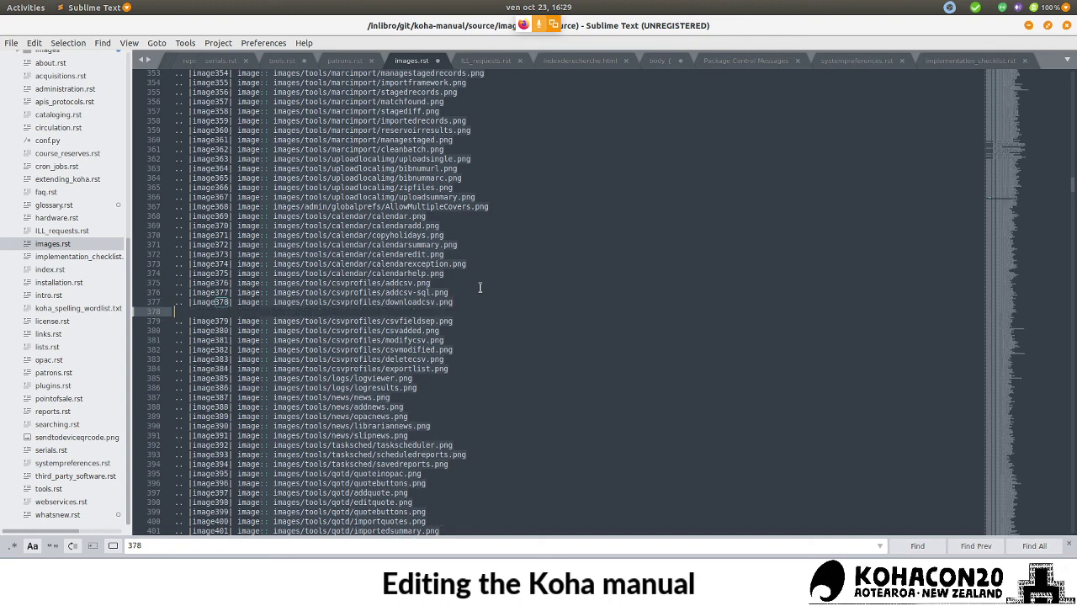
key(Tab)
key(Tab)
key(Tab)
key(Tab)
text(:alt)
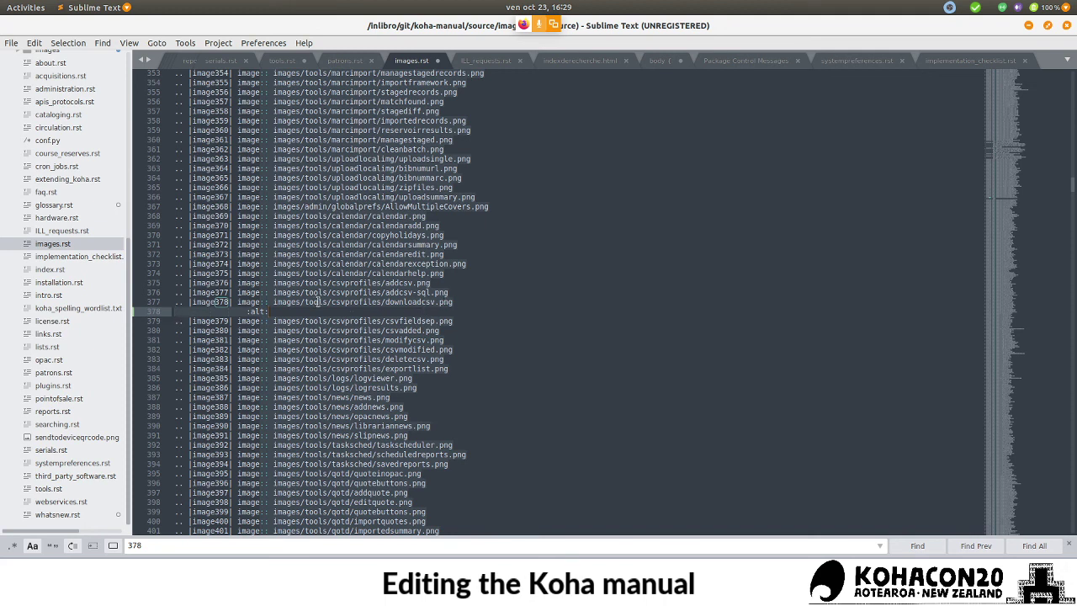
click(433, 302)
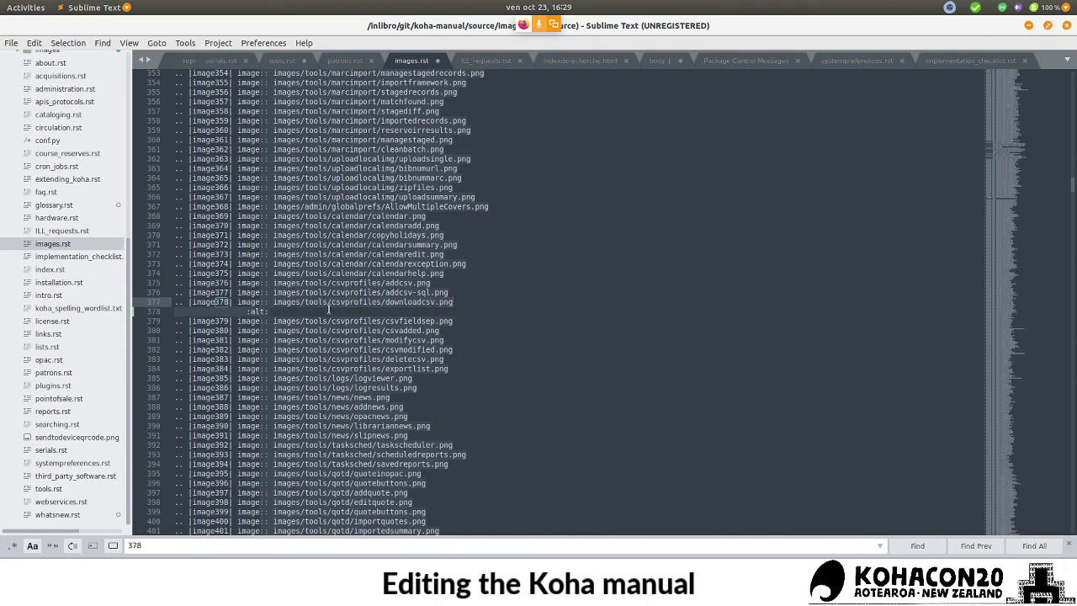
click(301, 312)
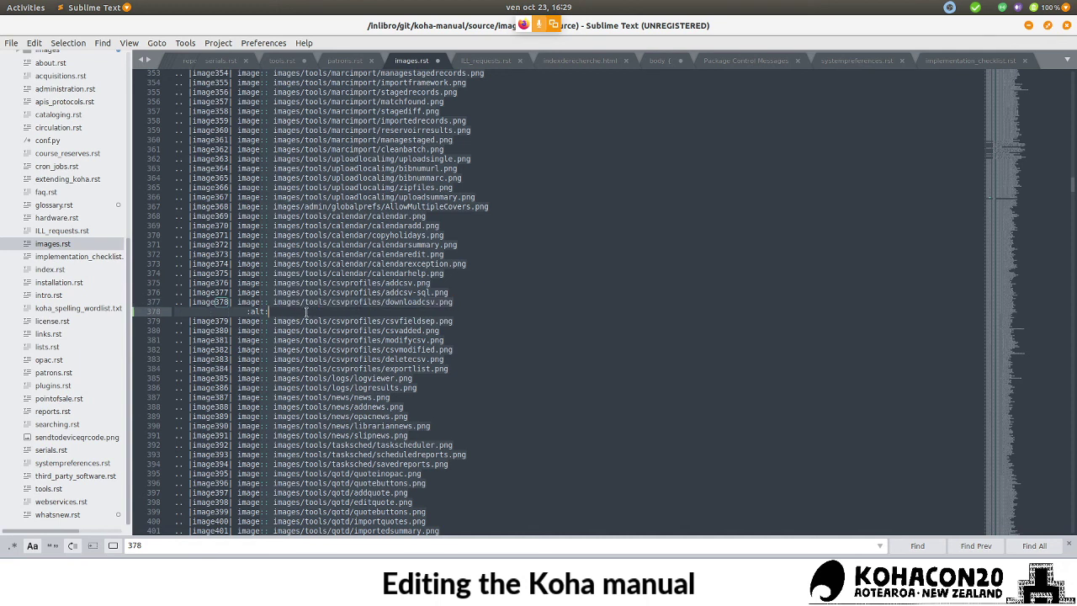
click(248, 311)
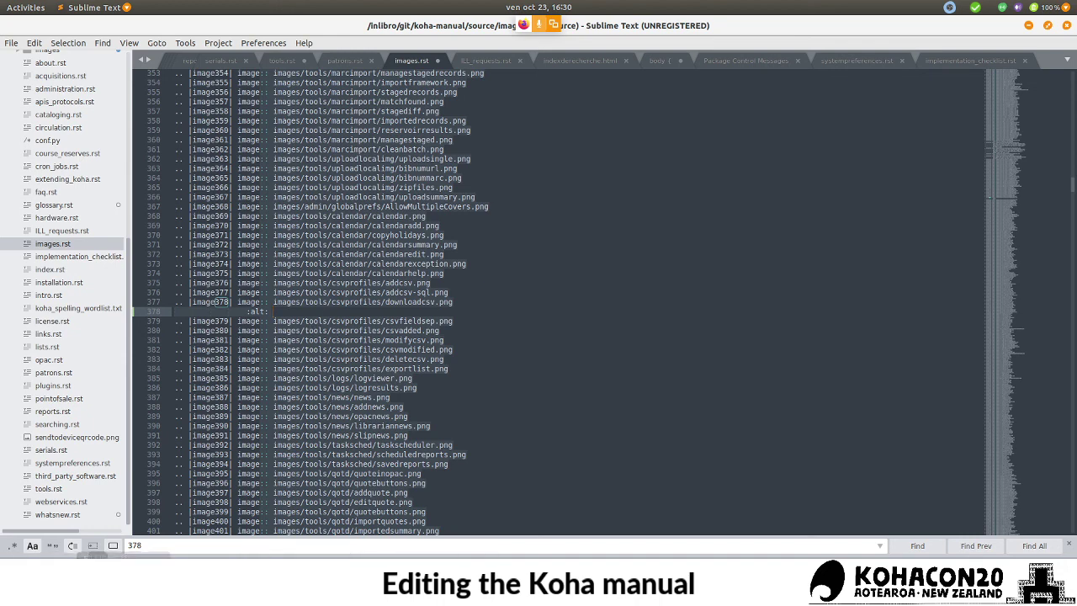
- Review downloadcsv.png and set its alt text to 'View of the cart with the Download pull down menu open and "CSV - Record export" is selected'
key(alt+Tab)
key(Return)
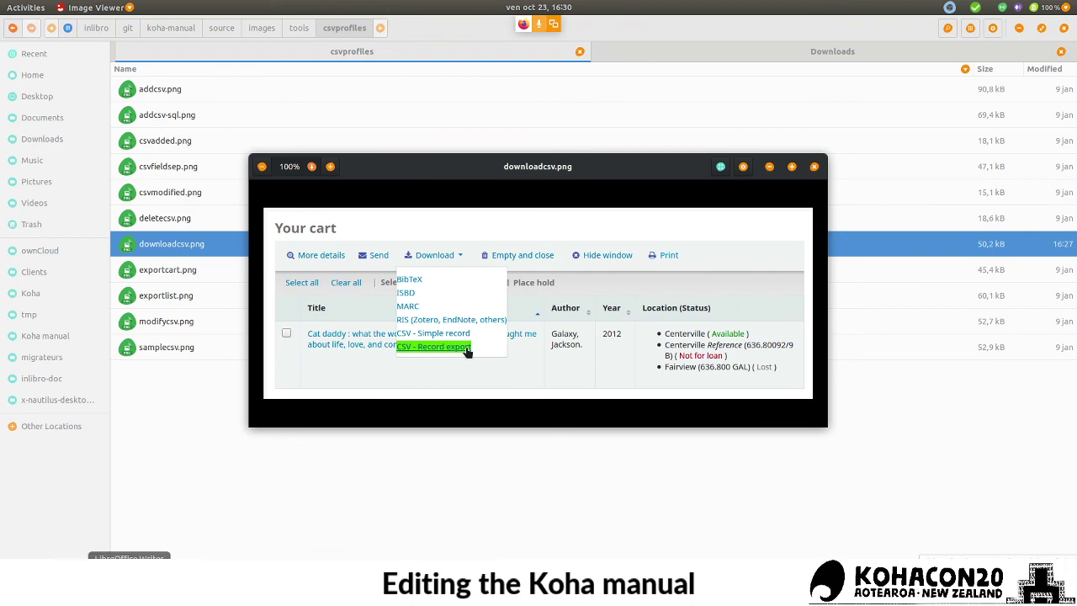
click(462, 555)
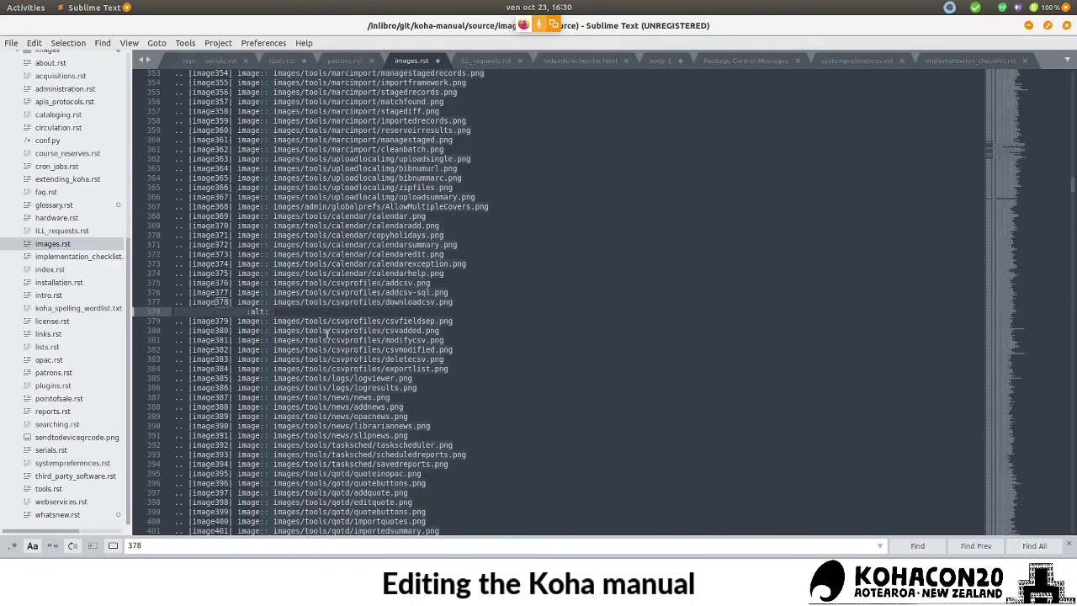
text(View of the cart with the )
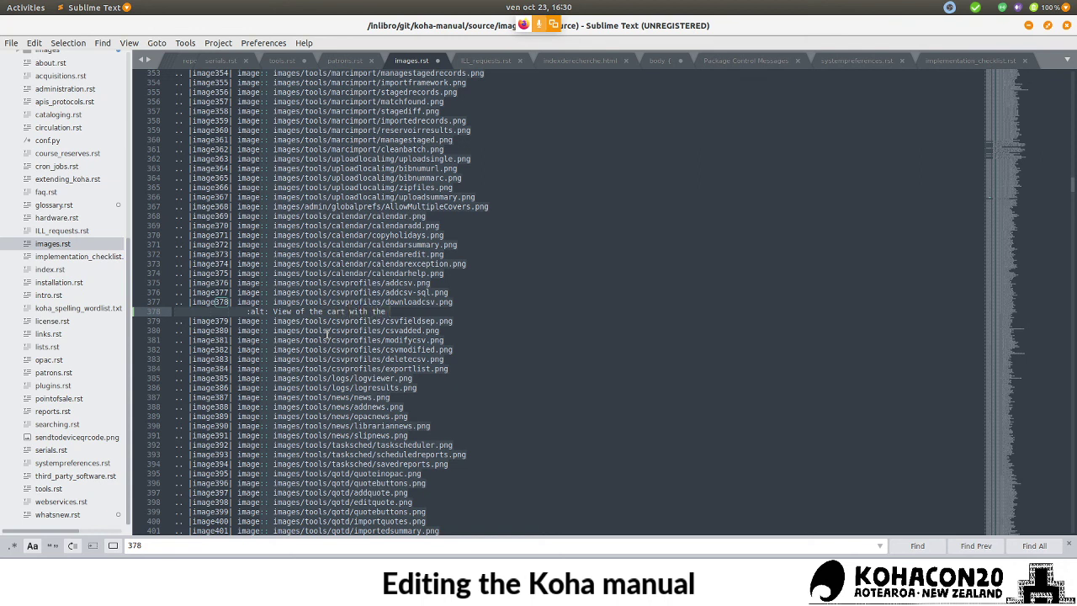
text(Download pull down menu)
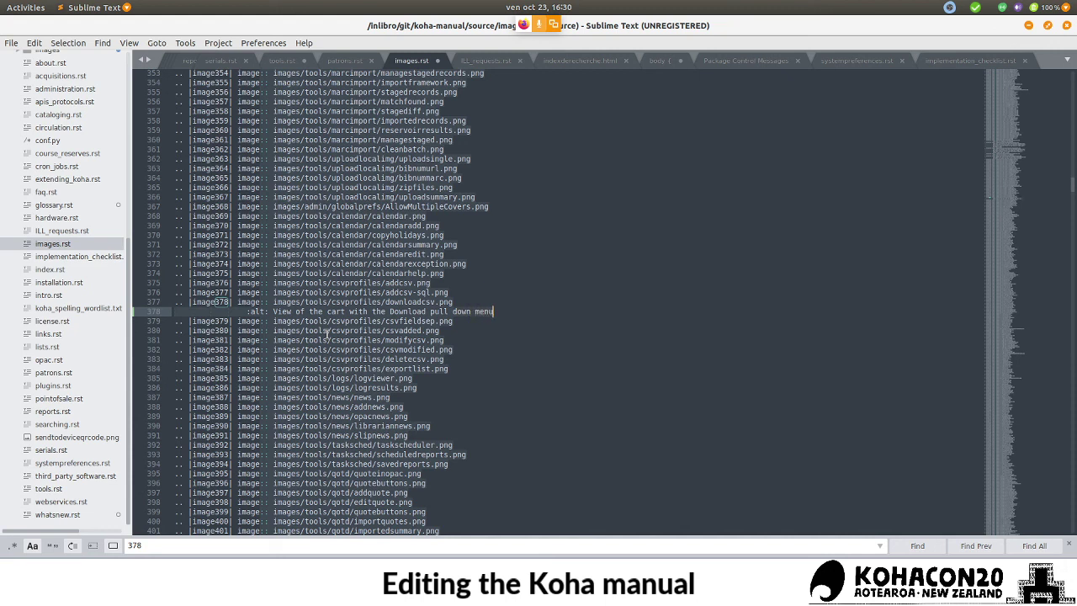
text( open)
text( and )
text(")
text(CSV - Re)
text(cord ex)
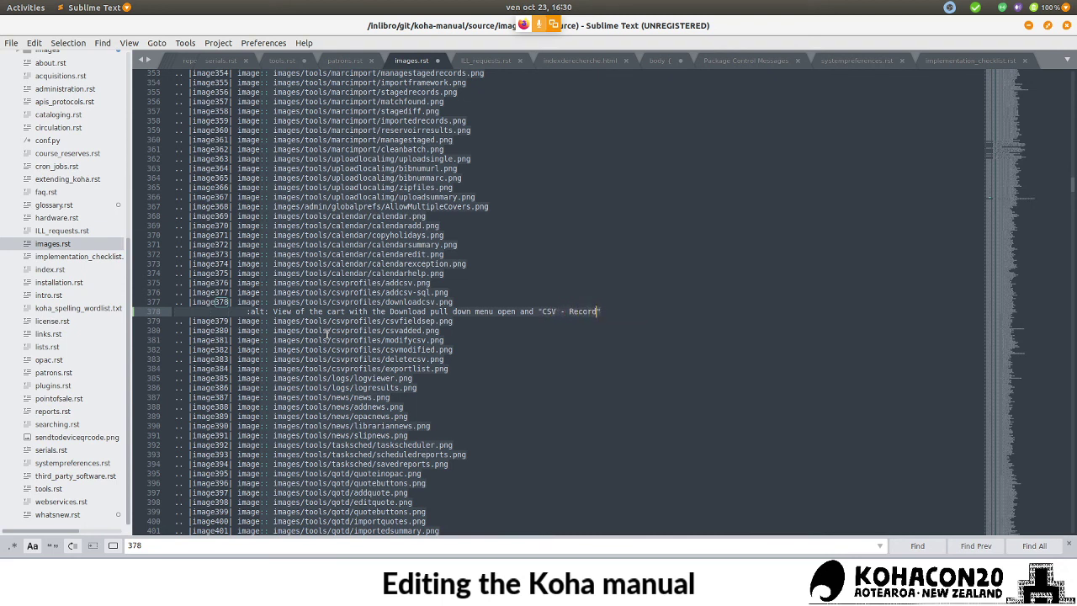
text(port)
key(BackSpace)
text(" is selected)
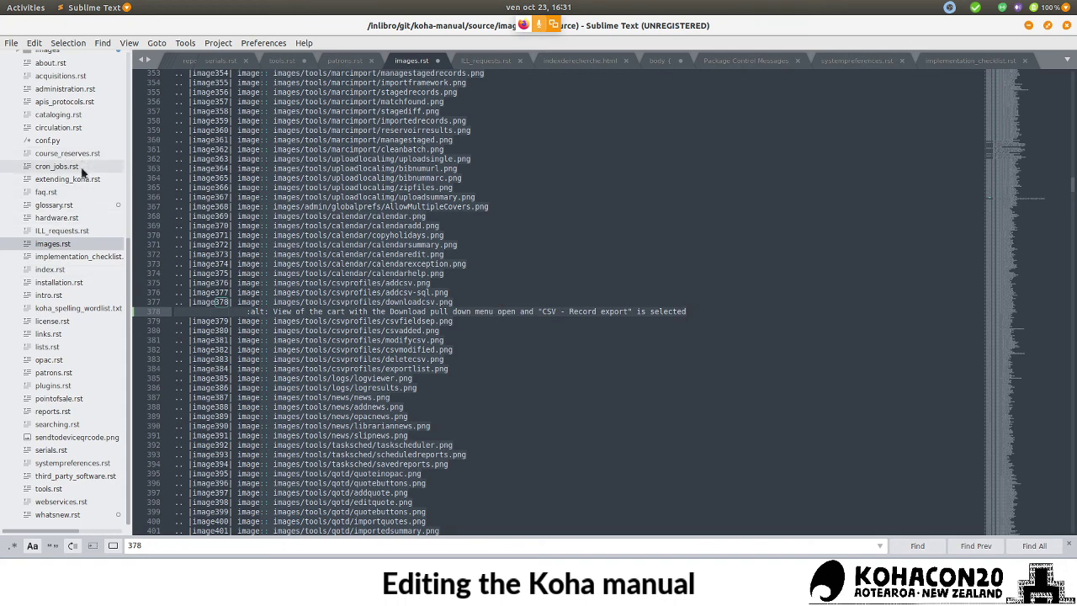
- Reread the 'Profile name' bullet in the Add CSV profiles section of tools.rst
click(281, 60)
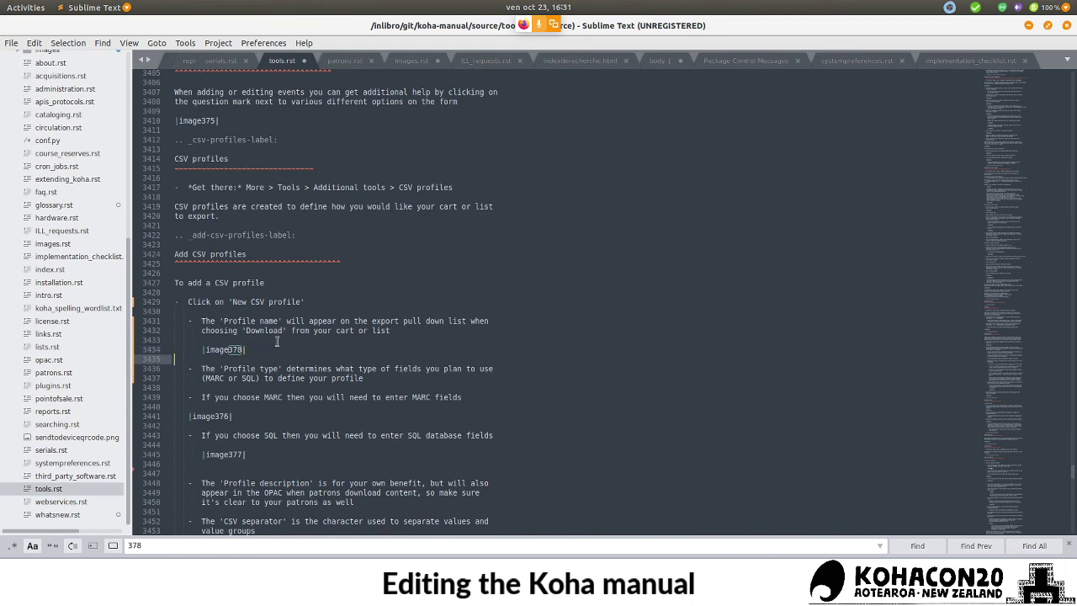
drag(222, 323, 373, 322)
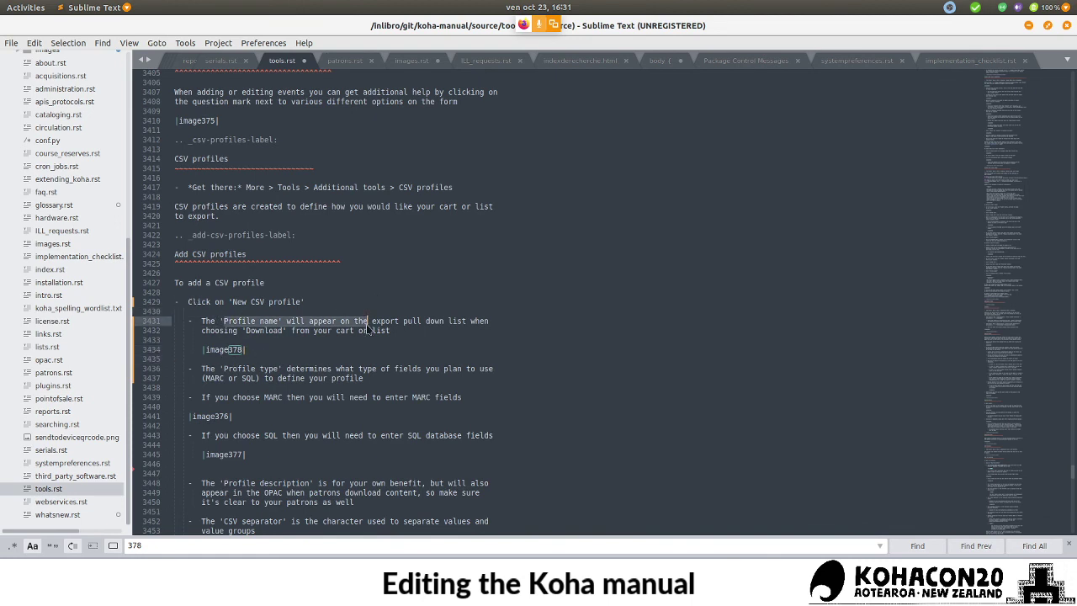
click(393, 321)
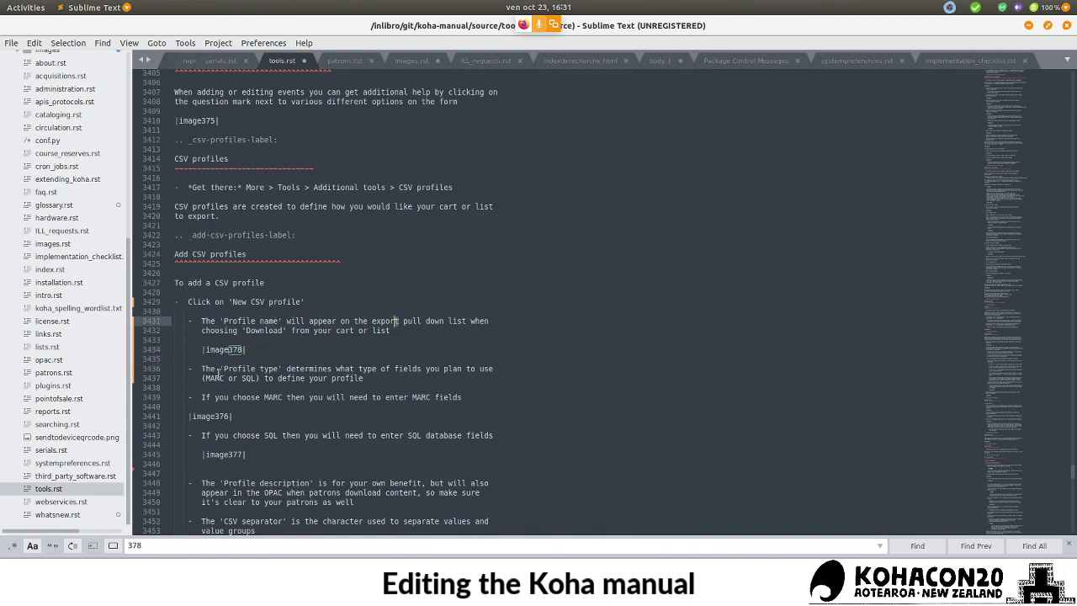
- Minimize Shutter and switch to Firefox to check the Profile type field on Koha's New CSV profile form
key(alt+Tab)
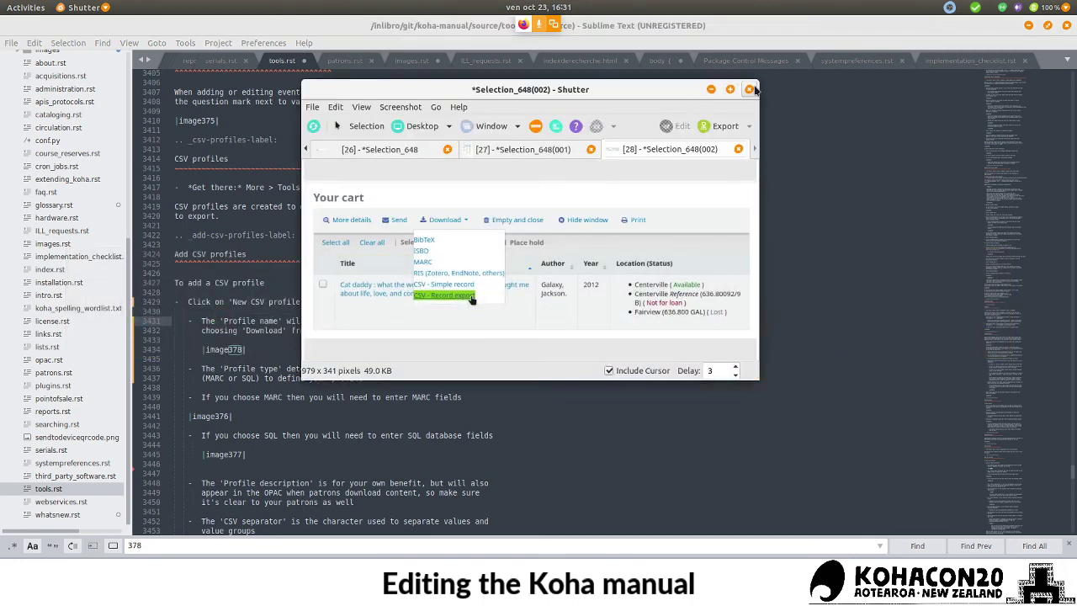
click(711, 90)
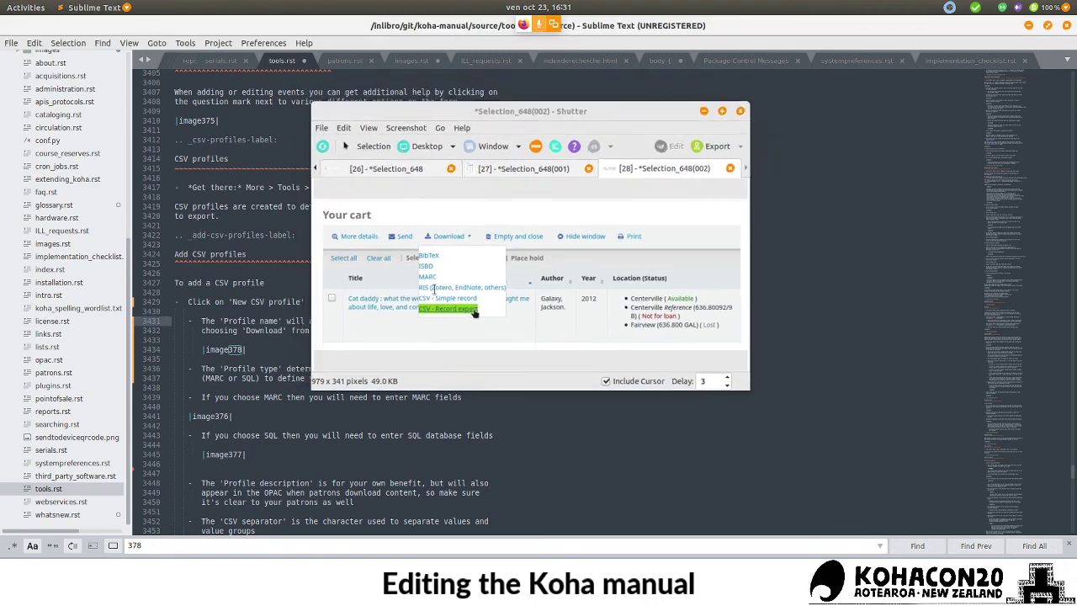
key(alt+Tab)
key(alt+Tab)
key(alt+Tab)
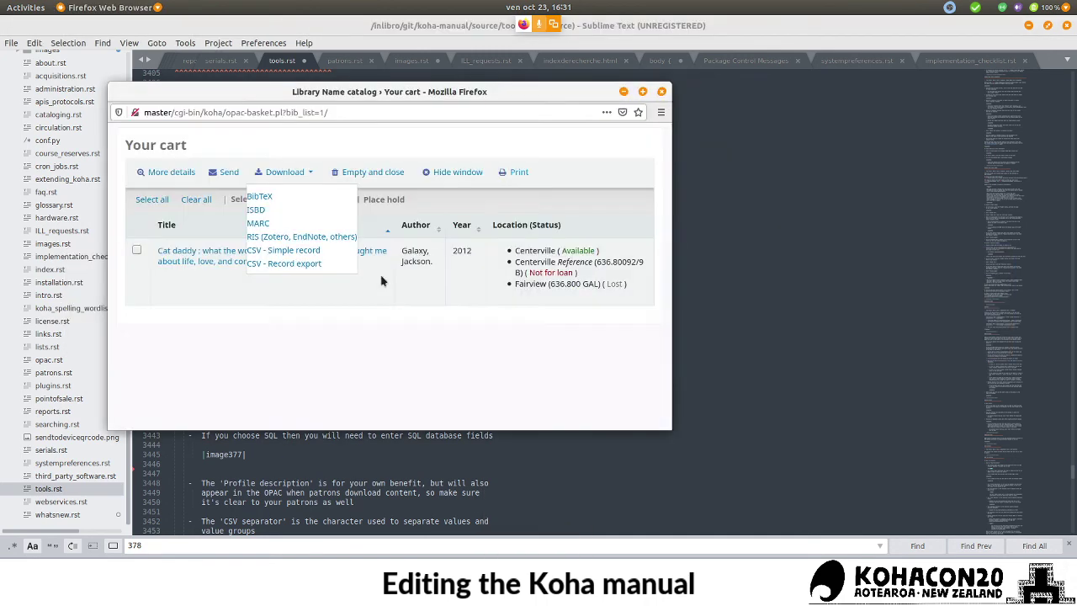
key(alt+Tab)
key(alt+Tab)
key(alt+Tab)
key(alt+Tab)
key(alt+Tab)
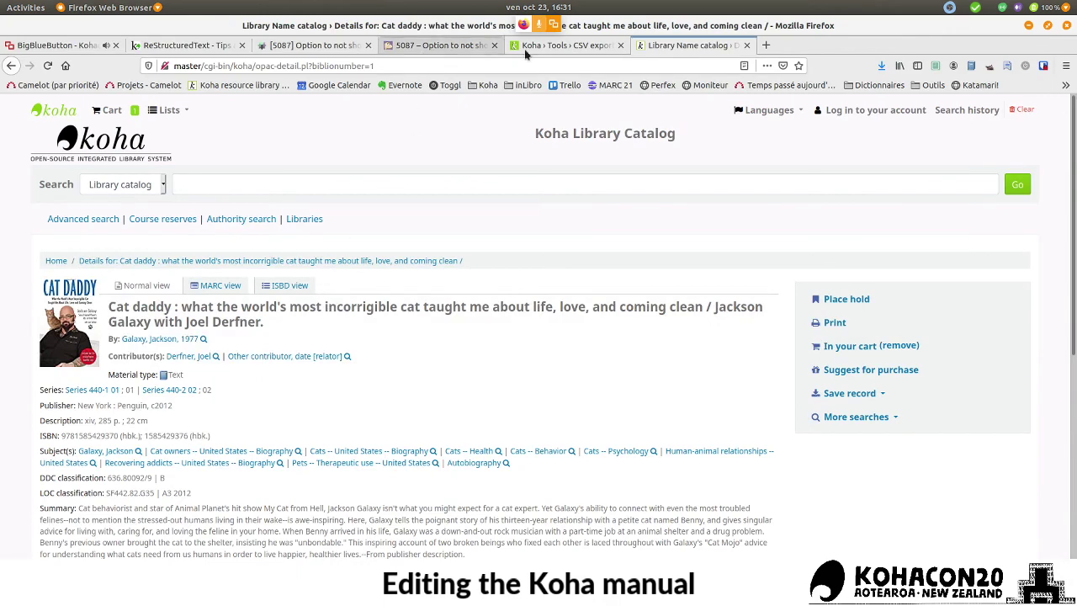
click(525, 51)
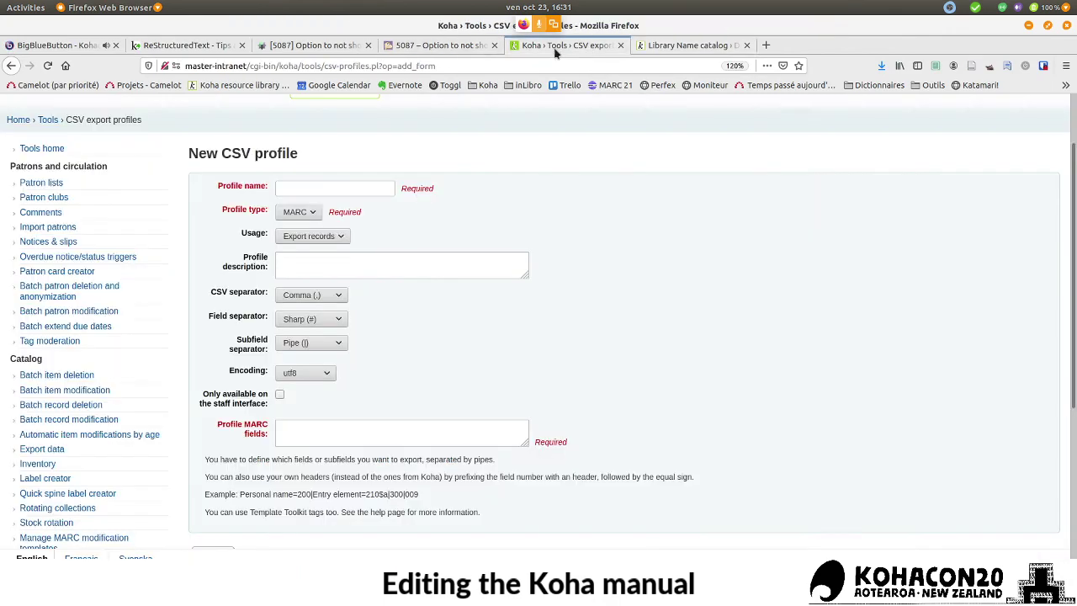
click(313, 214)
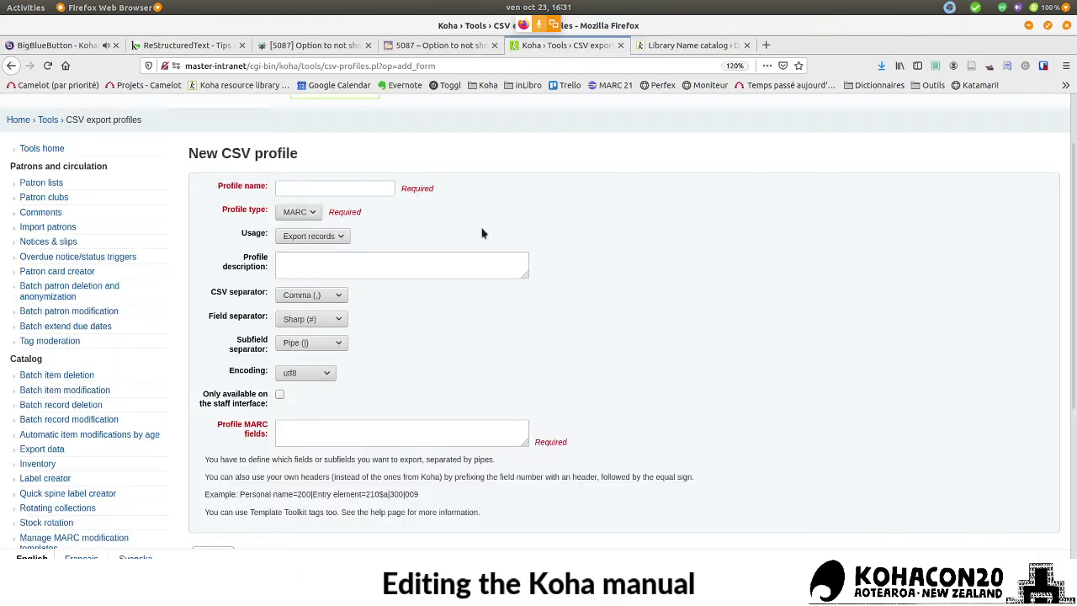
- In Sublime Text, review the 'Profile type' bullet in tools.rst and look up the file behind image376 in images.rst
key(alt+Tab)
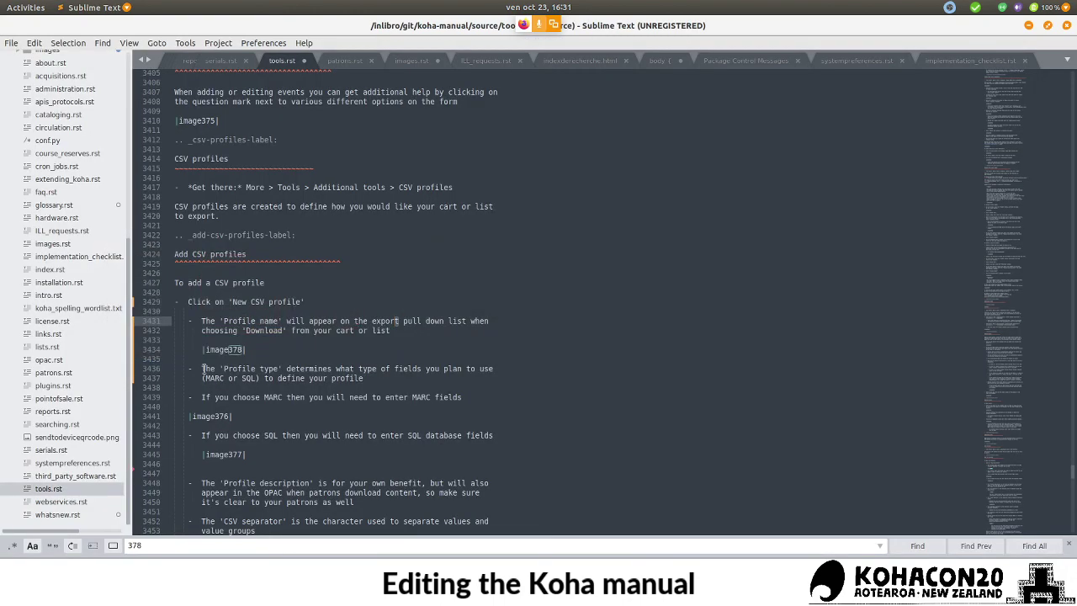
drag(202, 367, 479, 369)
click(485, 370)
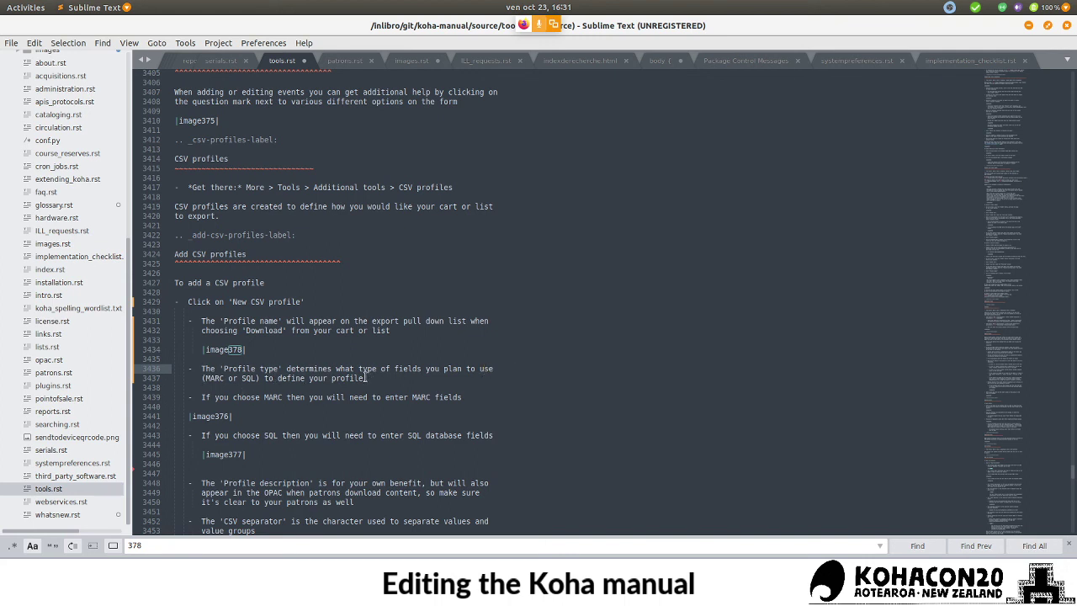
scroll(366, 378, down, 1)
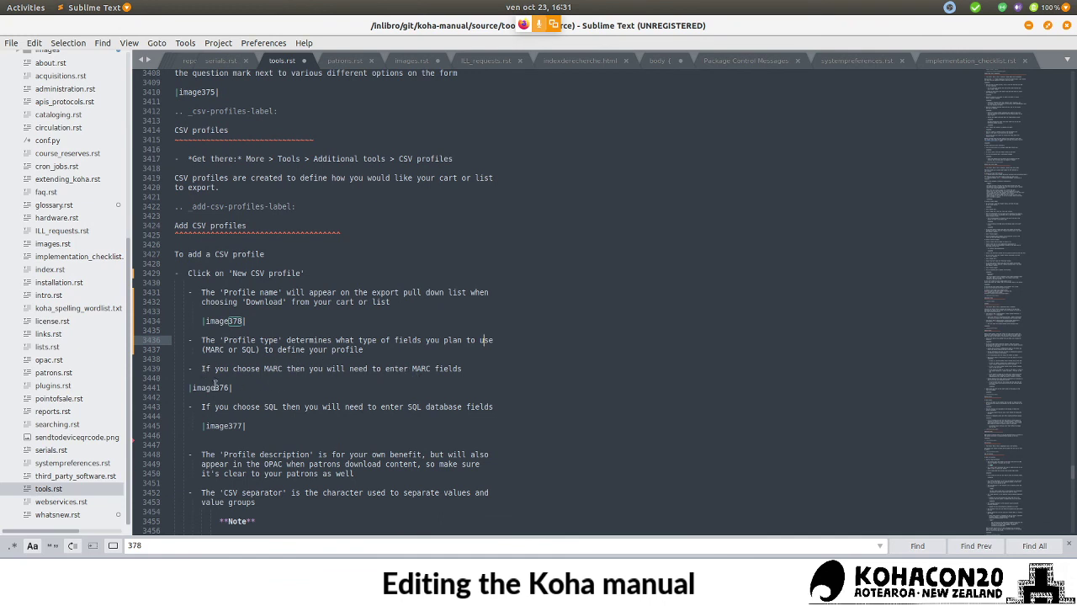
drag(190, 386, 234, 387)
click(421, 62)
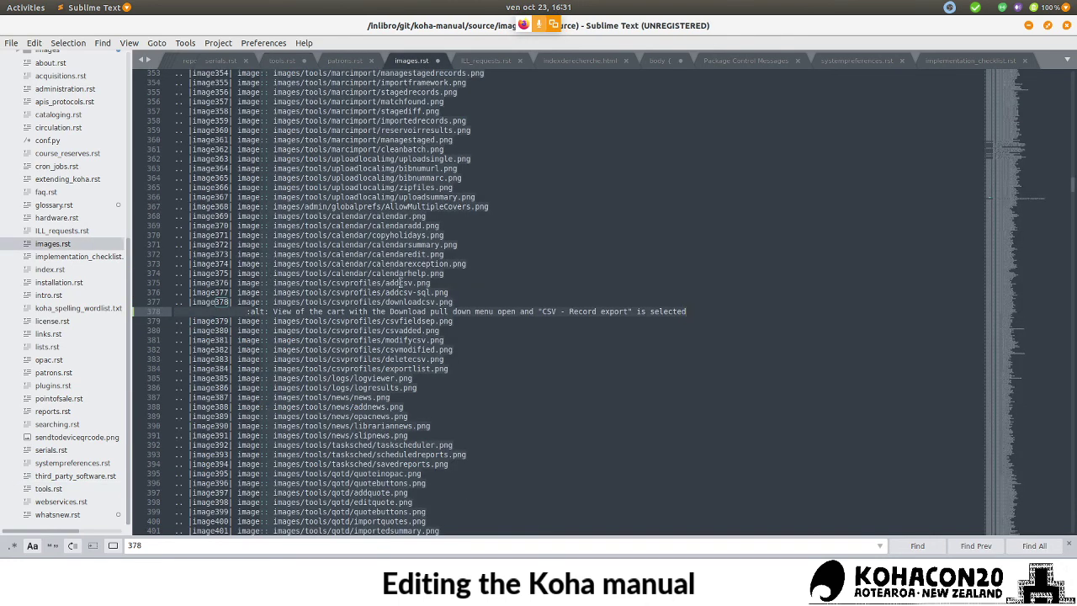
drag(384, 283, 431, 283)
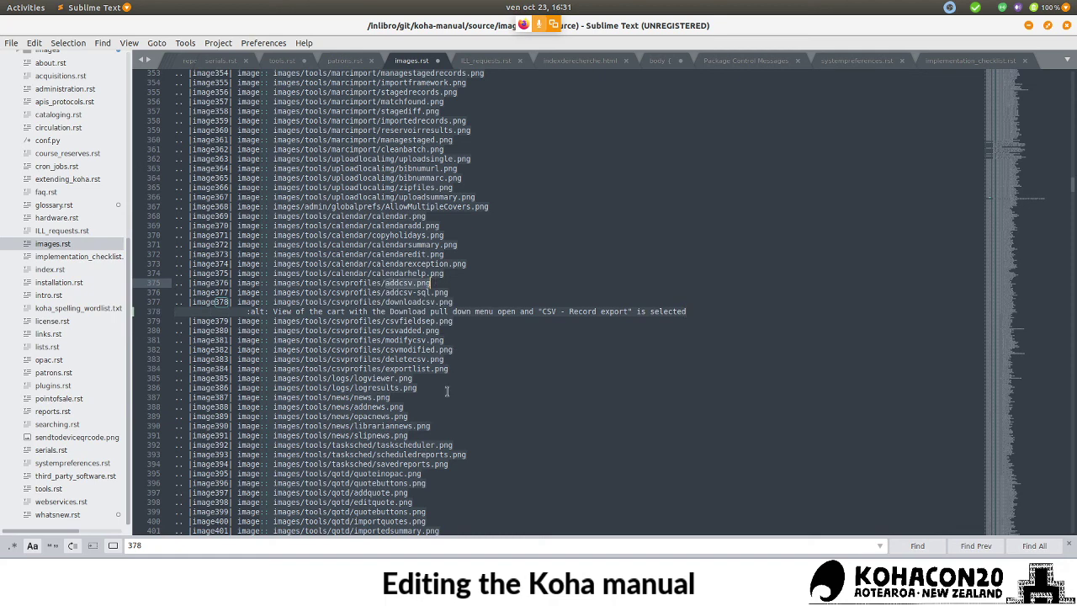
- Switch to Files and view addcsv.png in csvprofiles to compare it with Koha's current form
key(alt+Tab)
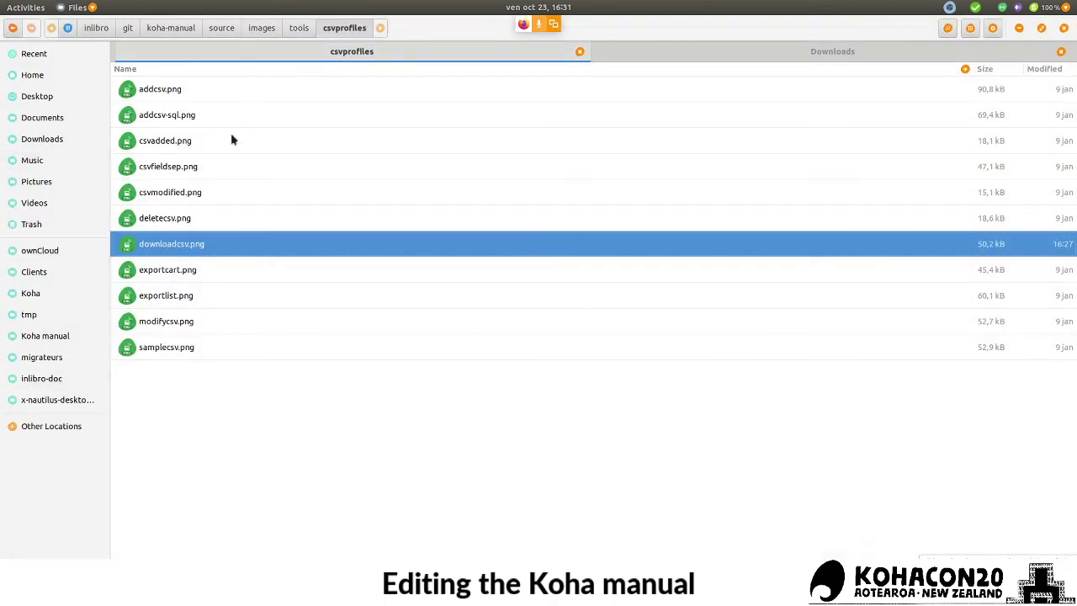
click(167, 89)
key(Return)
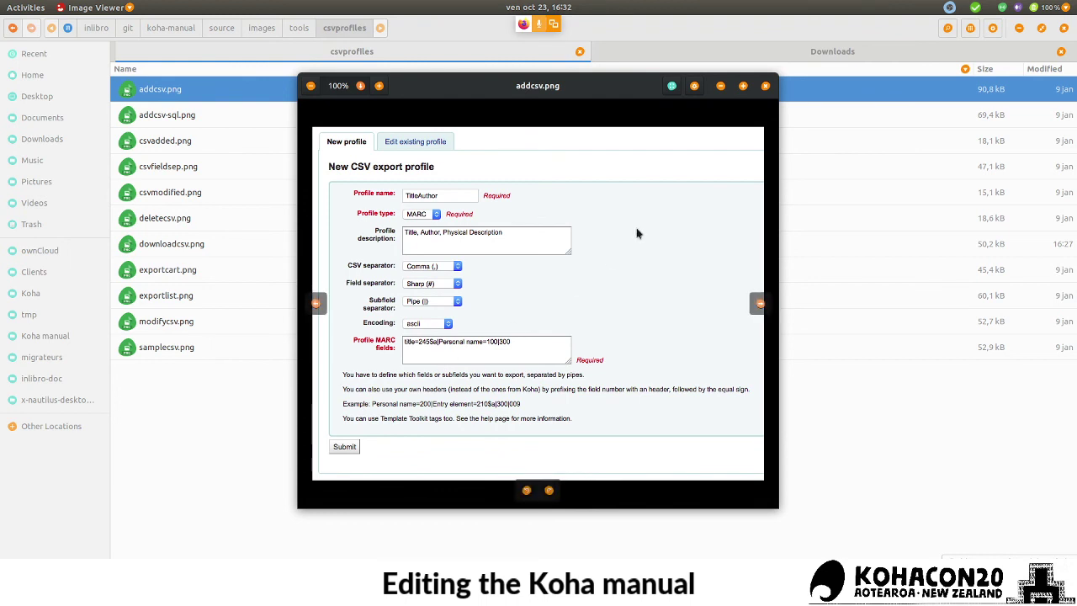
click(765, 87)
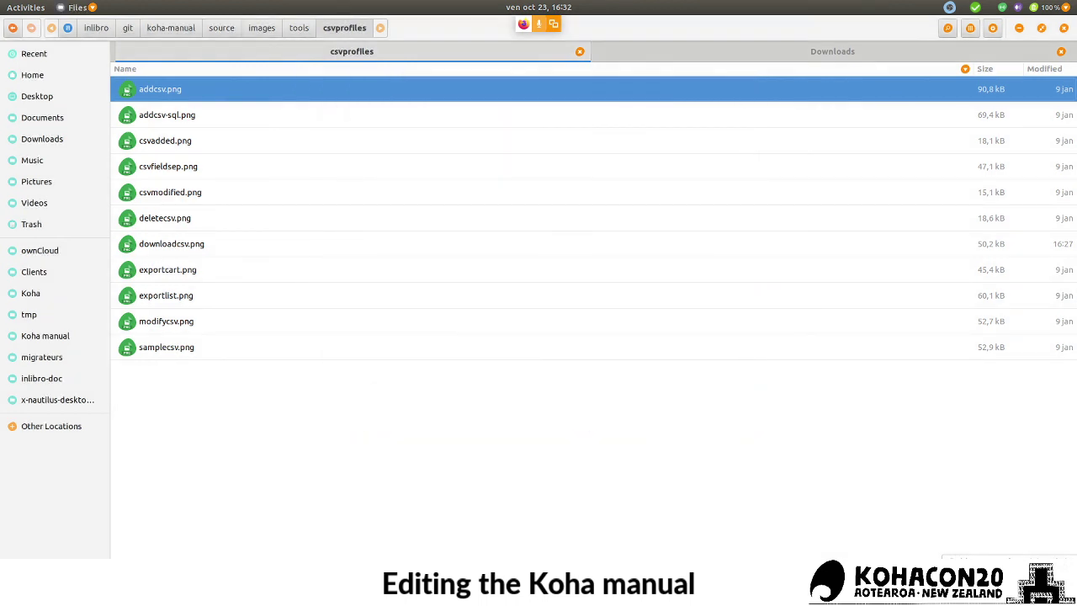
- In Firefox, fit the window around the whole New CSV profile form and download a screenshot of the form region
key(alt+Tab)
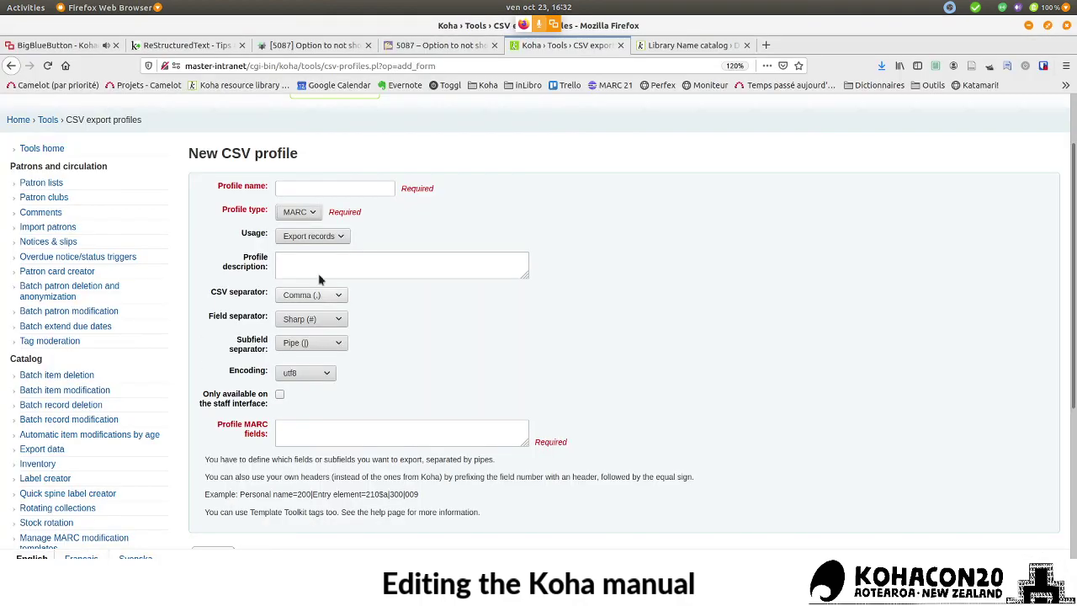
drag(664, 25, 645, 40)
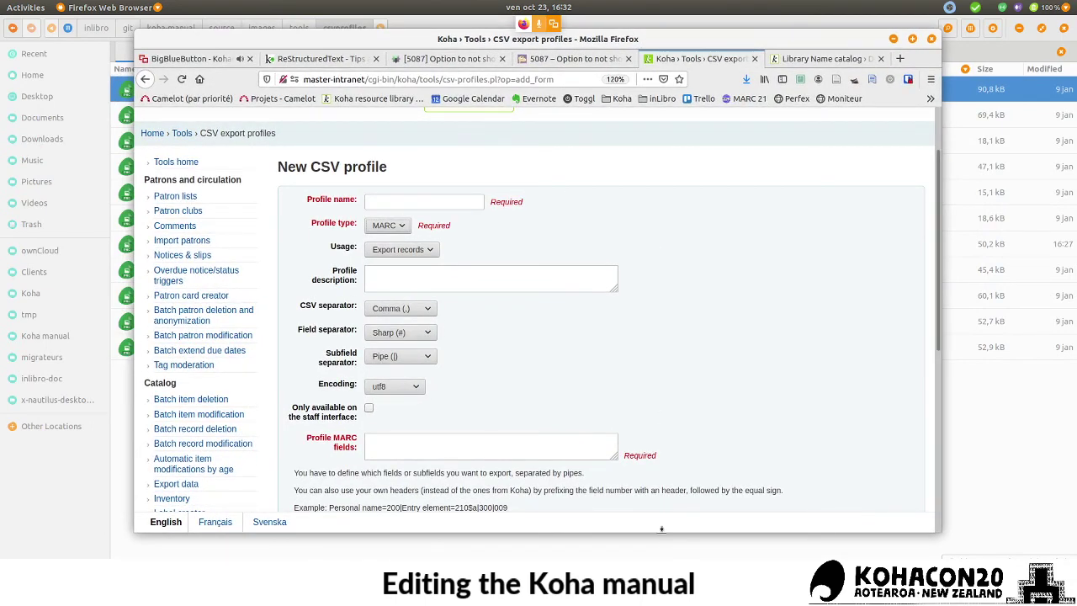
drag(661, 533, 664, 558)
scroll(713, 366, down, 1)
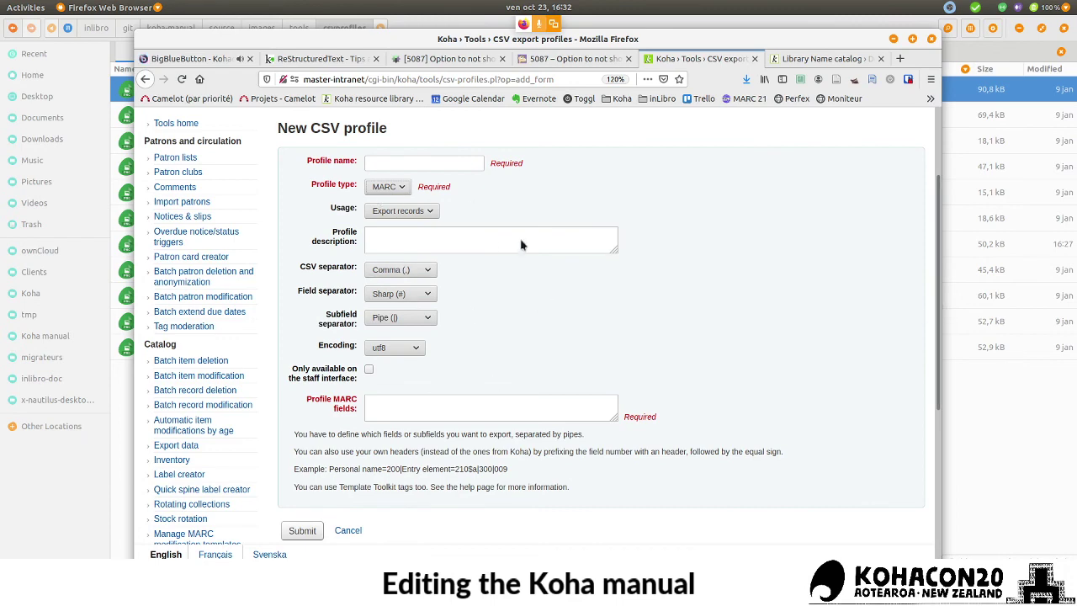
click(647, 79)
click(509, 193)
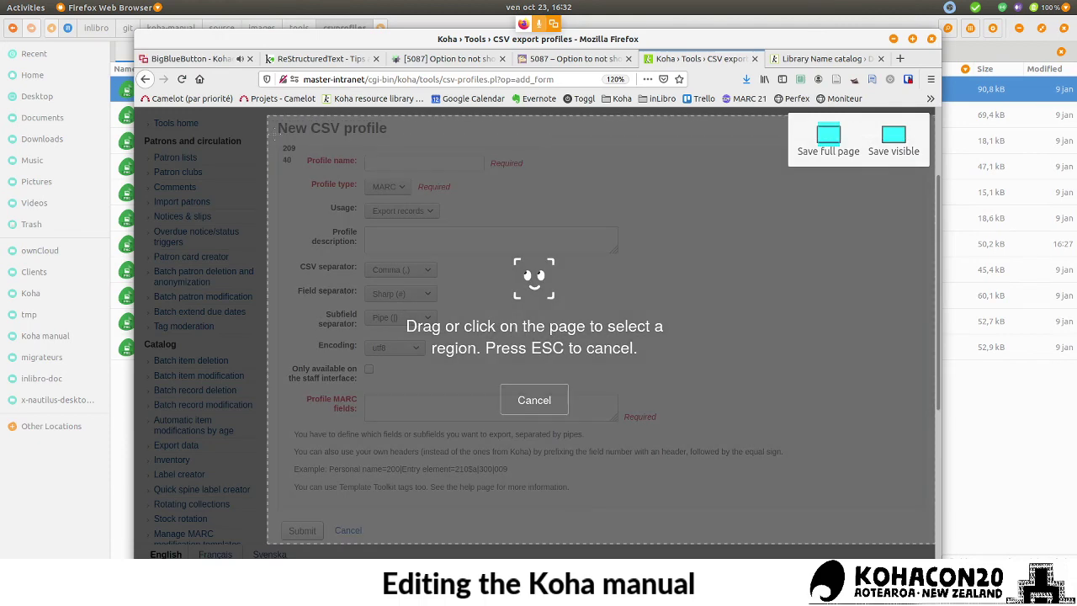
click(275, 134)
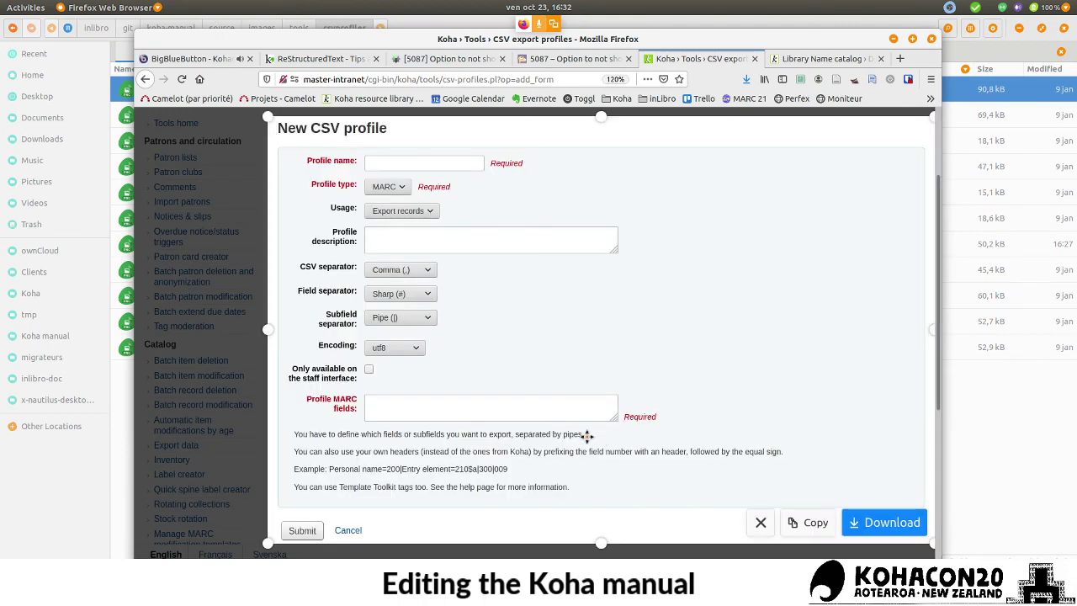
click(875, 524)
- In Files, copy the base name of addcsv.png in csvprofiles and rename the new CSV export profiles screenshot in Downloads as addcsv.png
click(1058, 471)
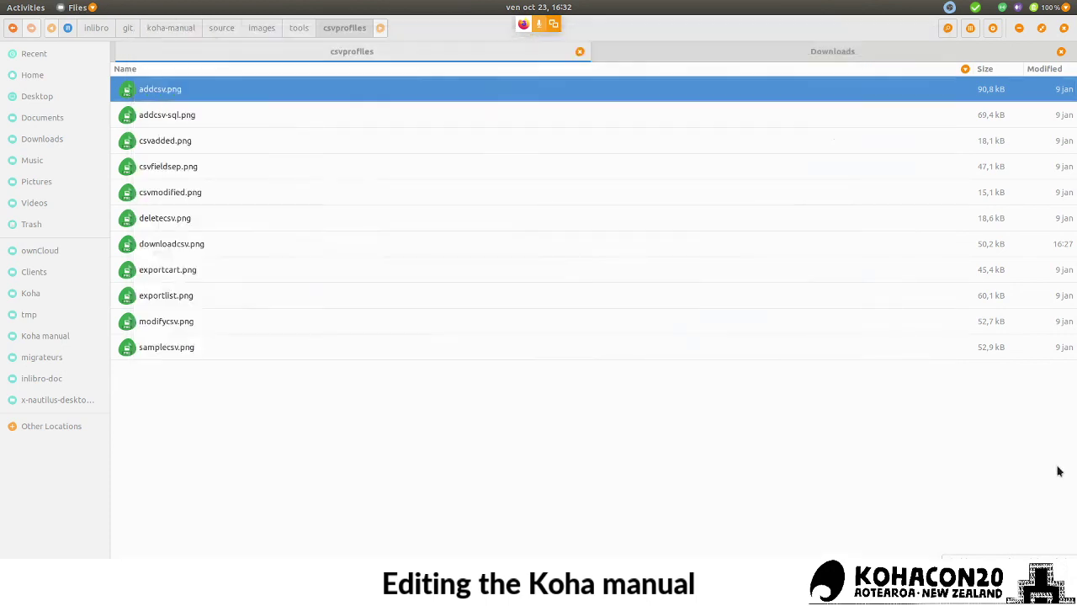
click(720, 54)
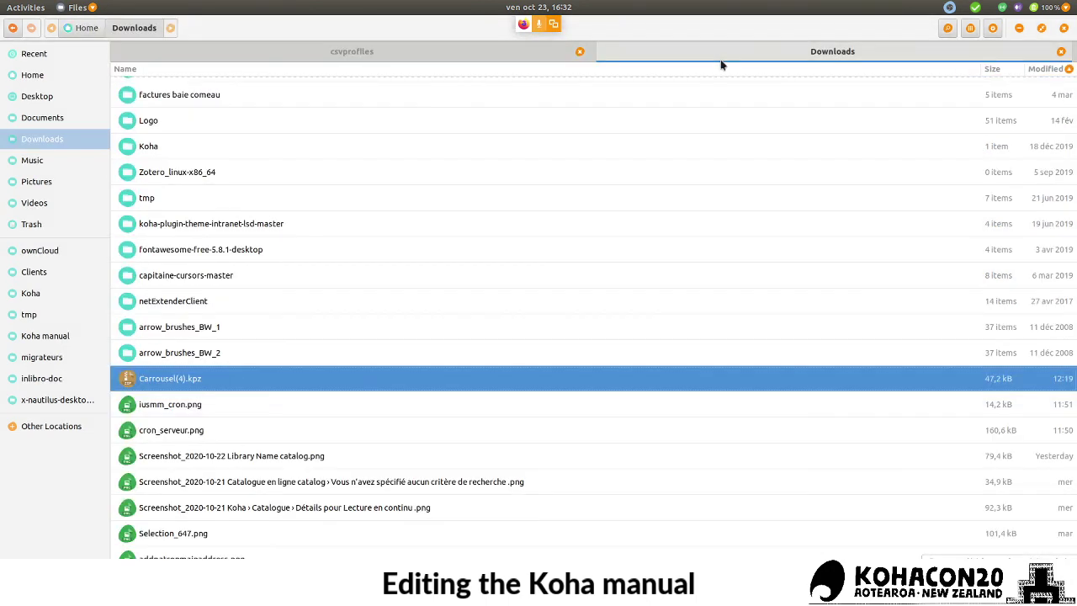
click(506, 51)
click(168, 89)
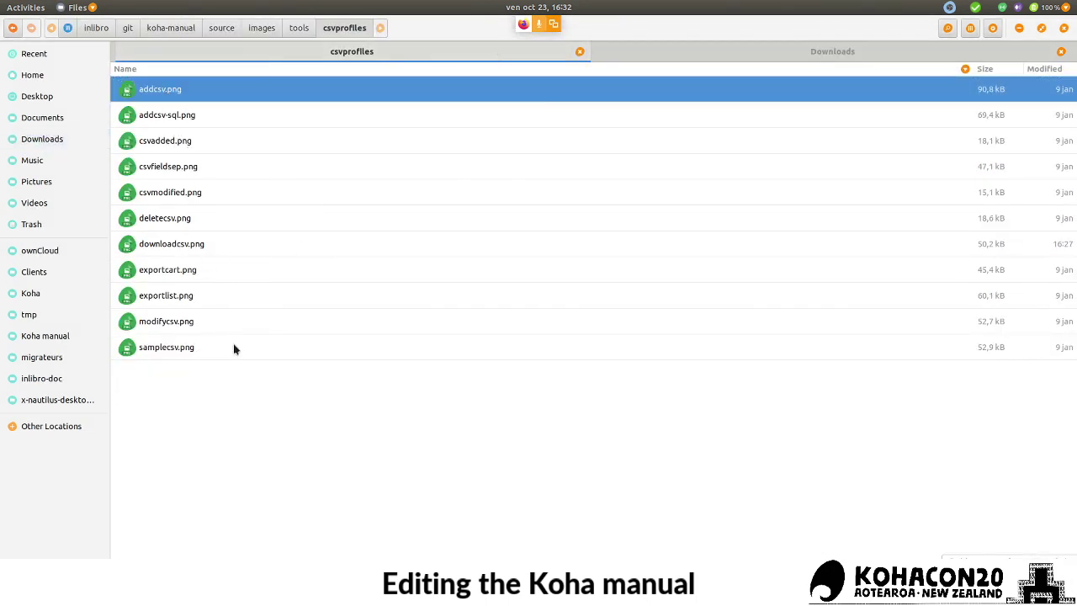
key(F2)
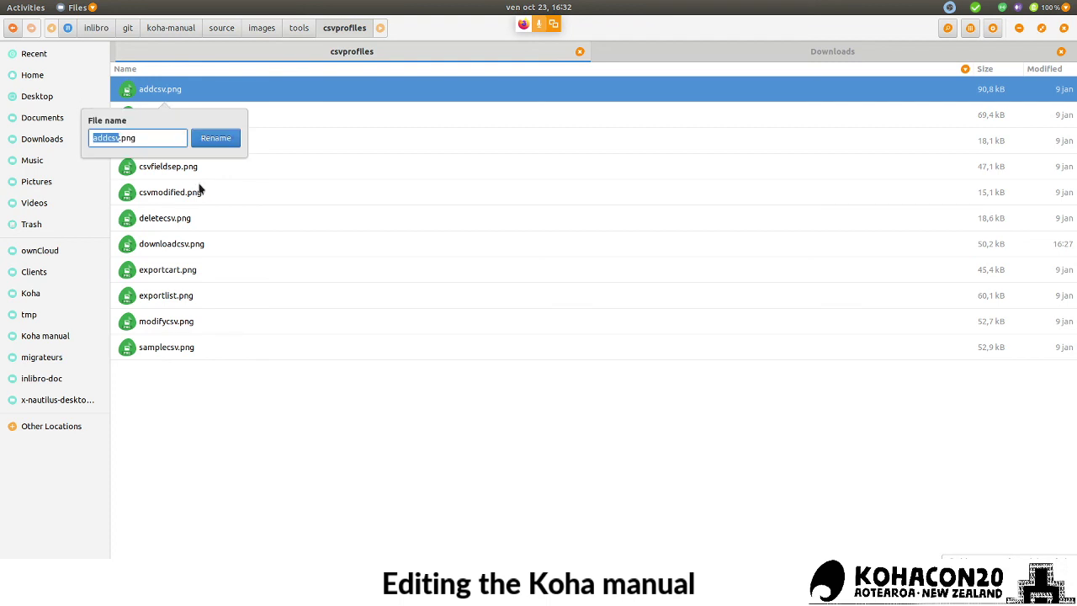
click(826, 53)
click(827, 51)
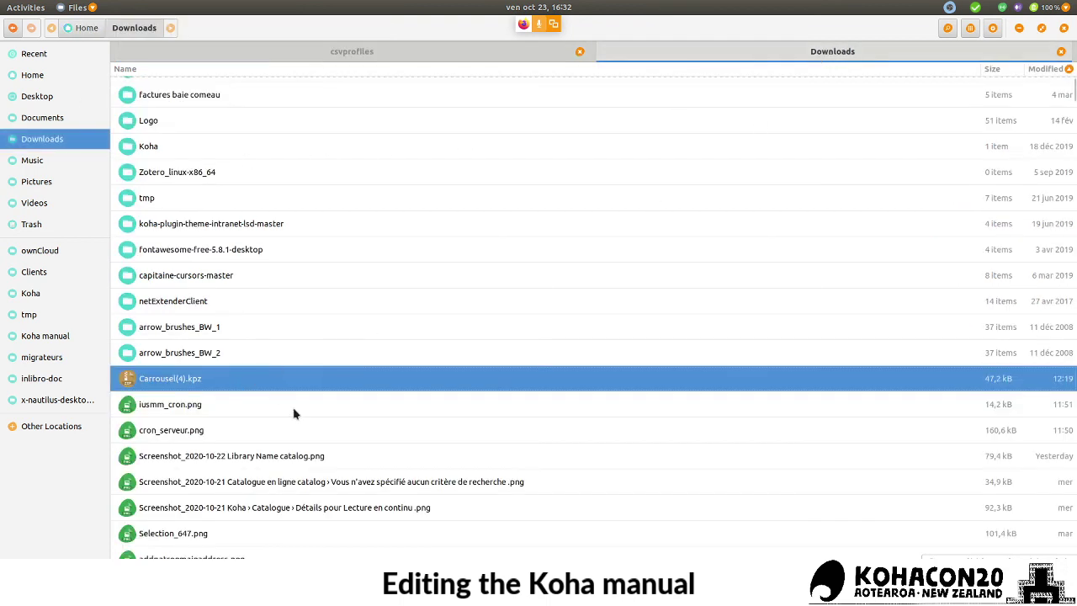
key(ctrl+r)
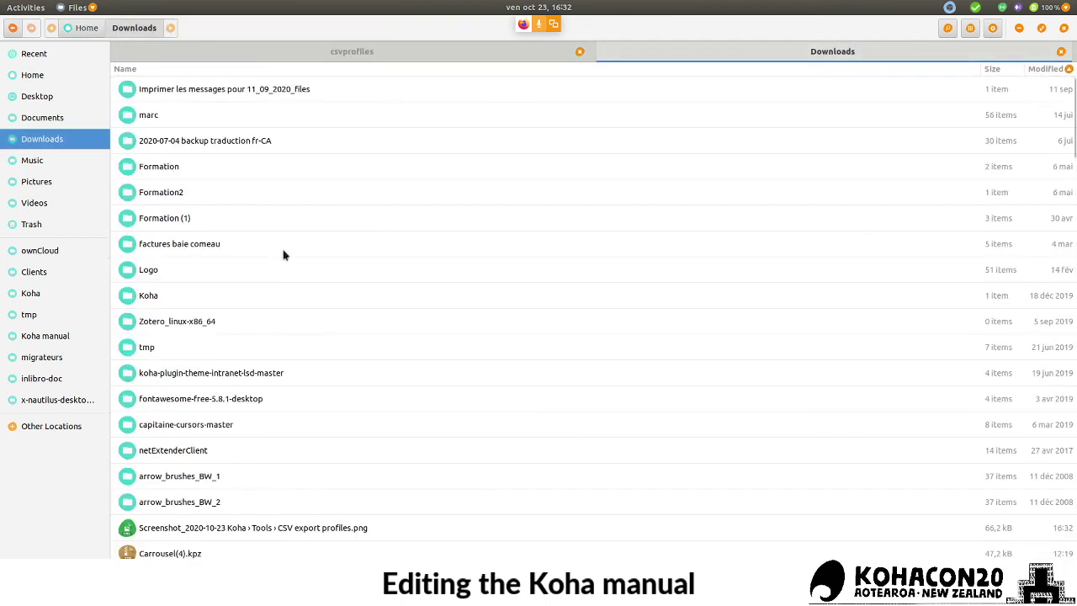
click(189, 529)
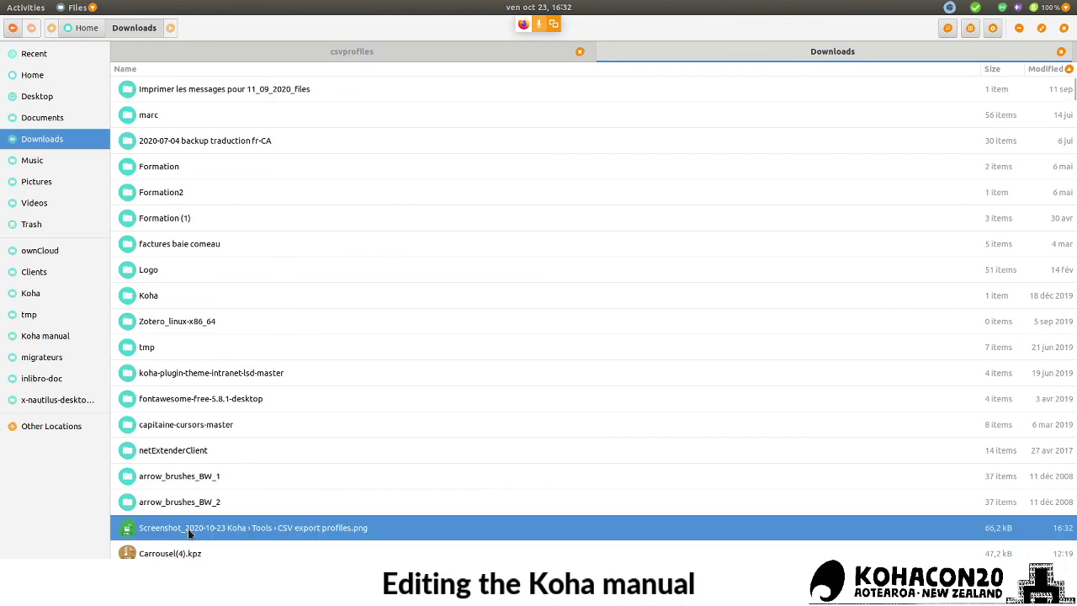
key(F2)
text(addcsv)
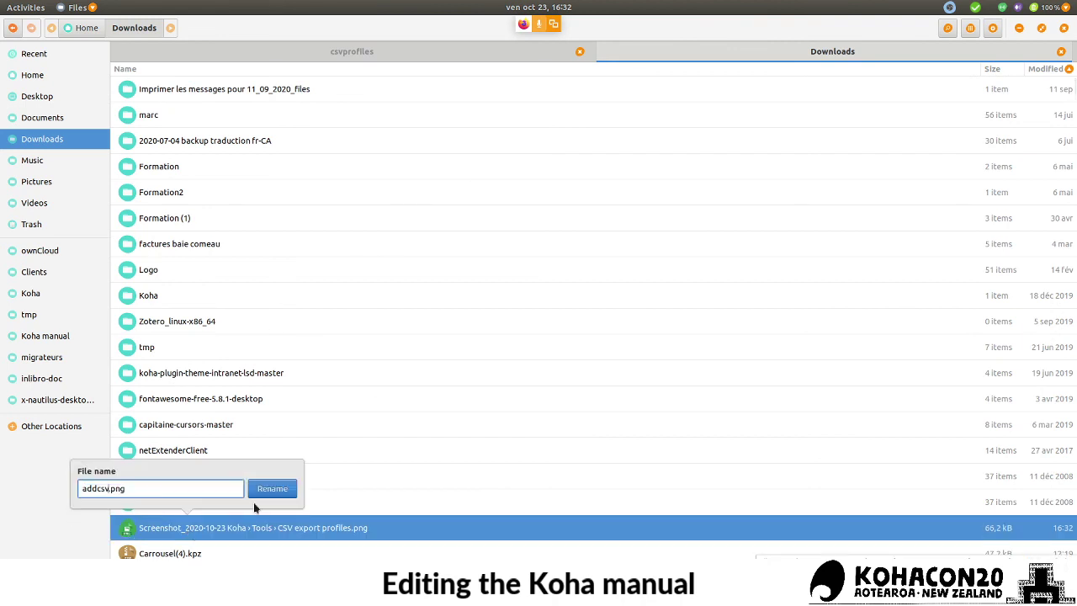
click(271, 490)
- Transfer the new addcsv.png from Downloads into csvprofiles, replacing the existing file
drag(183, 526, 335, 132)
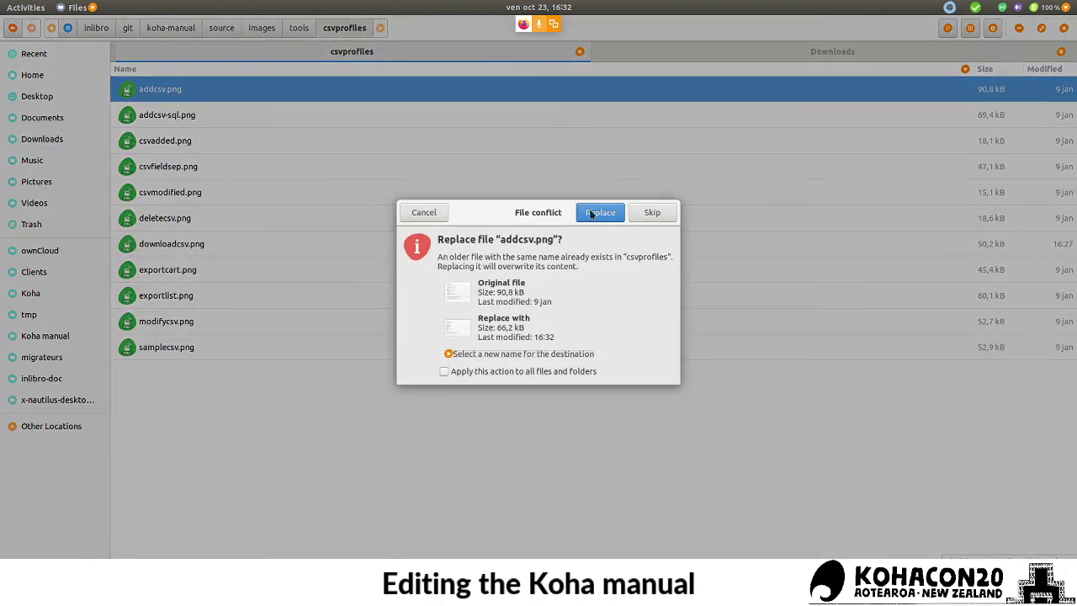
click(597, 211)
- In images.rst in Sublime Text, add an indented ":alt:" line beneath the image376 entry for addcsv.png
key(alt+Tab)
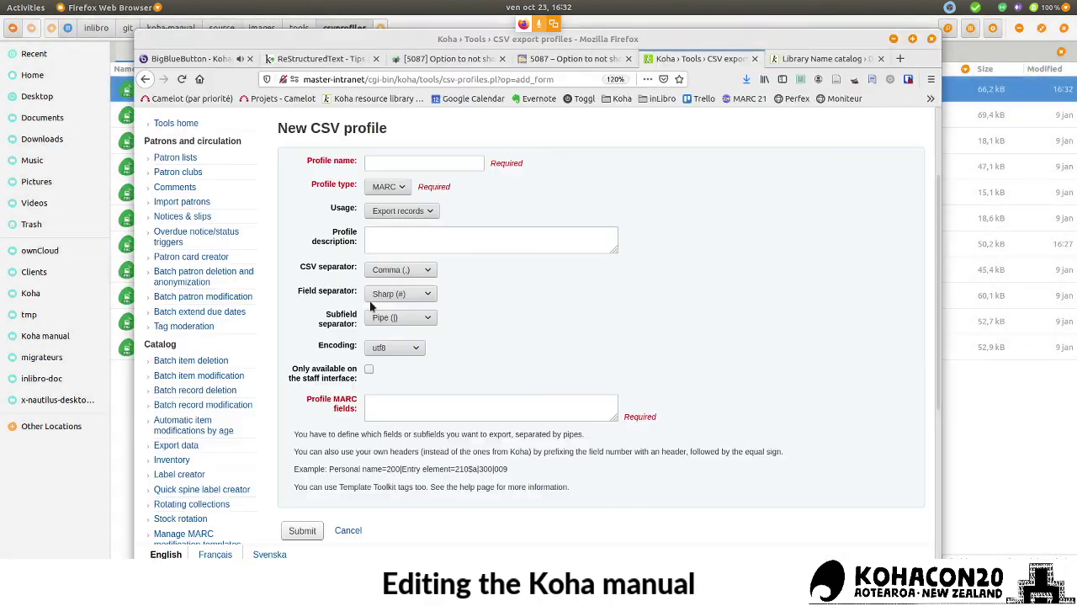
key(alt+Tab)
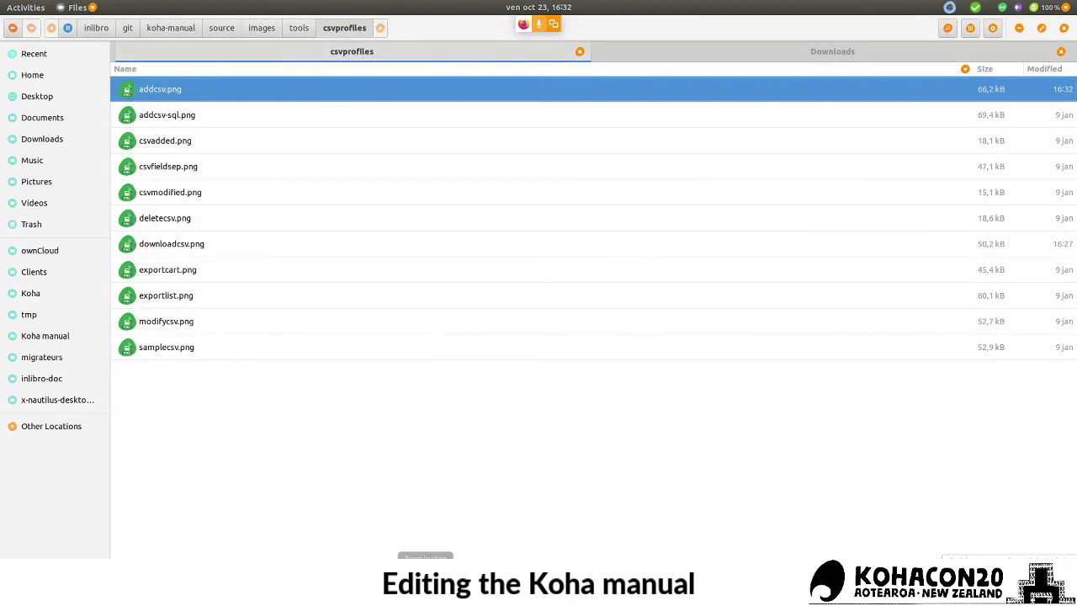
key(alt+Tab)
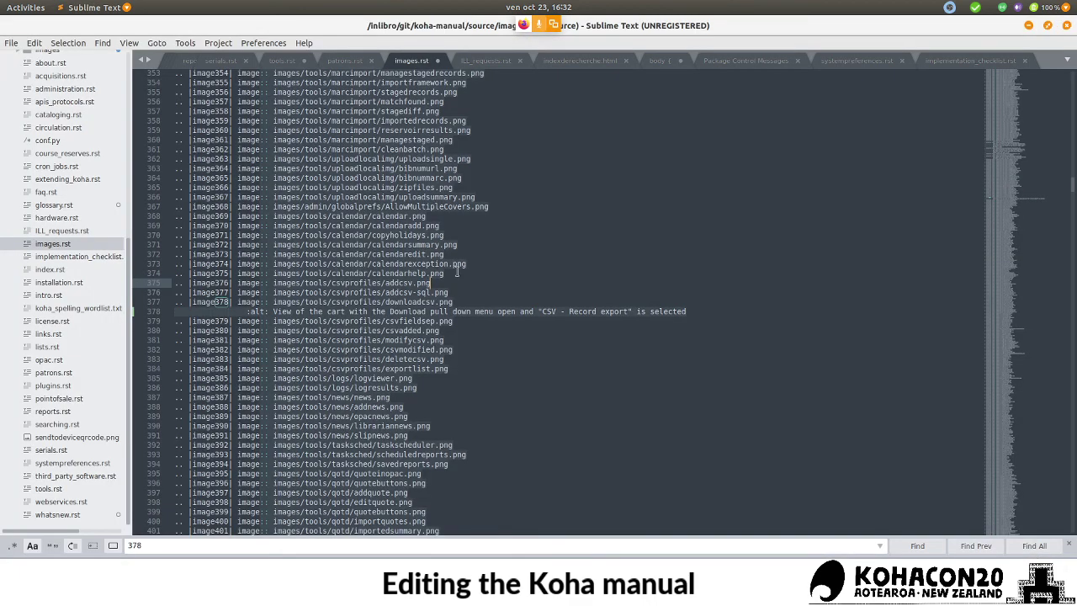
key(Return)
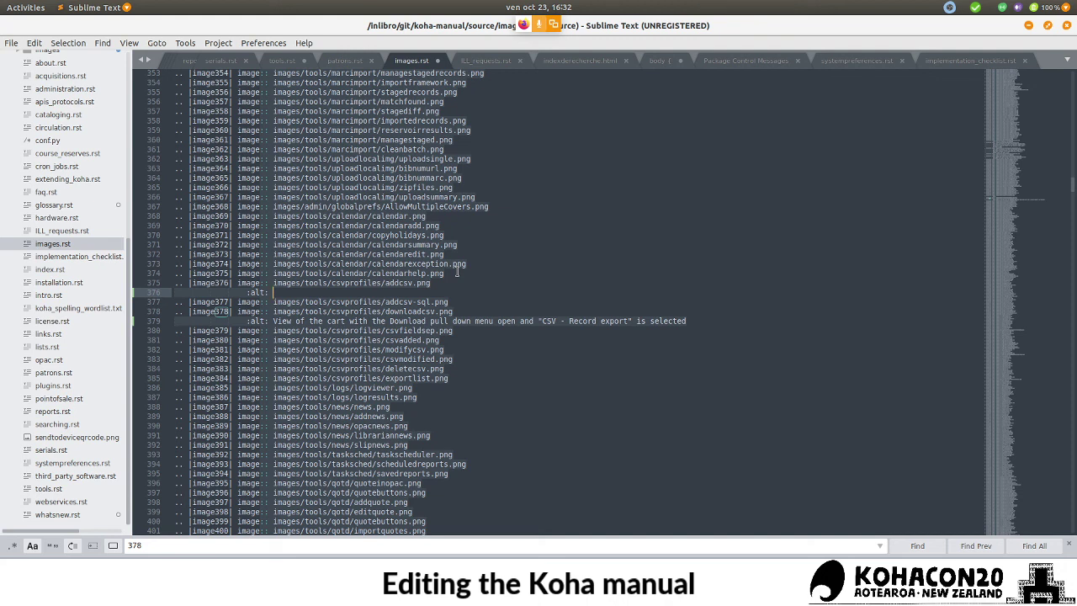
- Enter "Add new CSV profile form" as the alt text for the addcsv.png image in images.rst
text(:alt: Add new CSV profil)
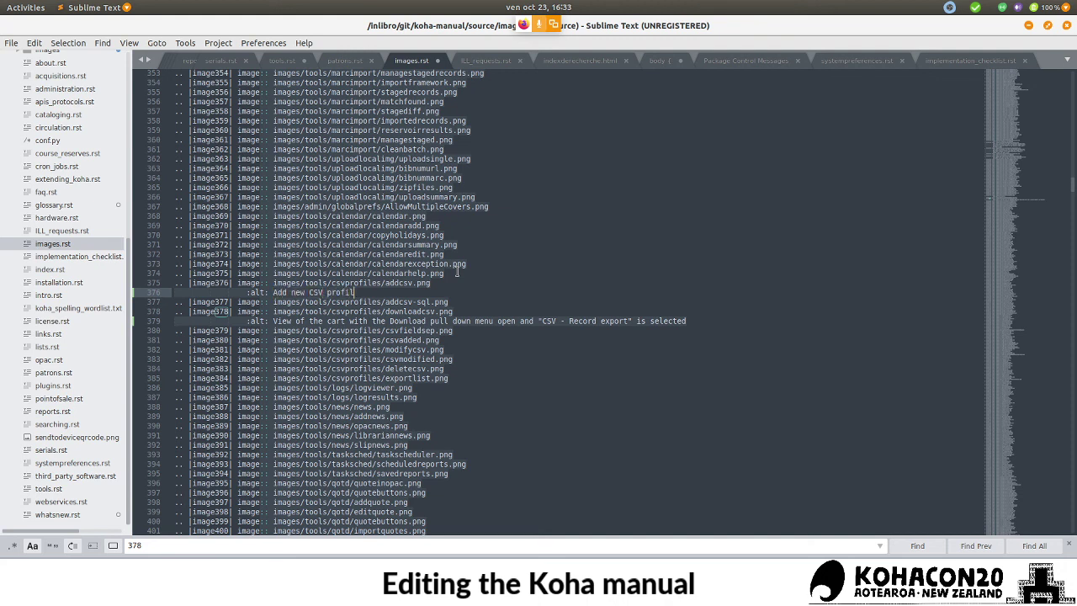
text(e form)
- In tools.rst, adjust the indentation of the |image376| line beneath the MARC bullet
click(281, 60)
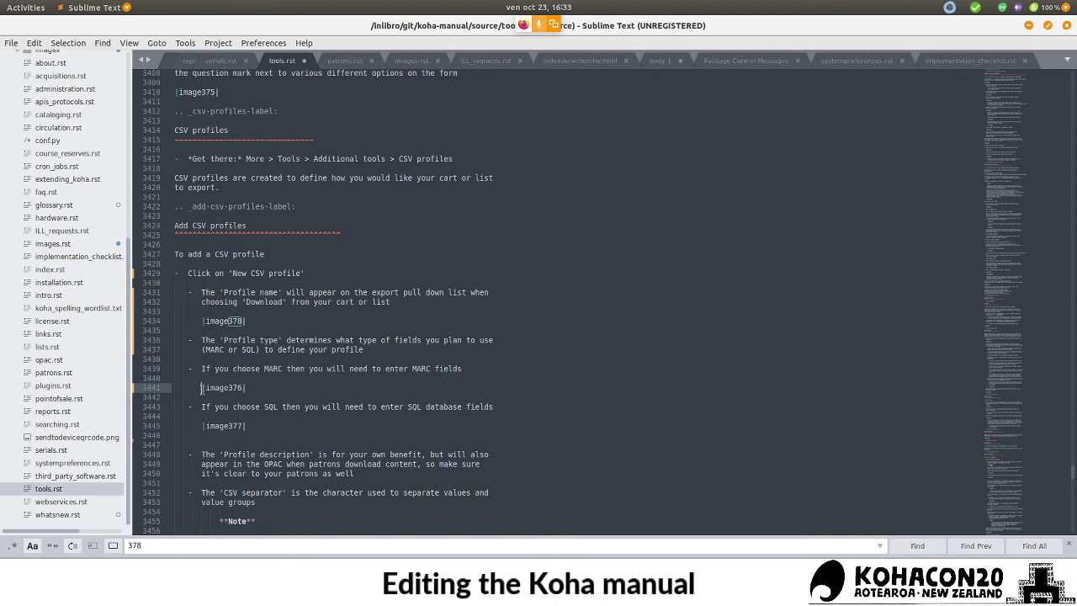
key(BackSpace)
key(BackSpace)
drag(189, 273, 258, 281)
click(182, 389)
key(Tab)
key(Tab)
- Review the MARC and SQL bullets in tools.rst and the addcsv.png entry in images.rst, and view addcsv-sql.png in the csvprofiles folder
drag(205, 371, 279, 370)
scroll(457, 425, down, 1)
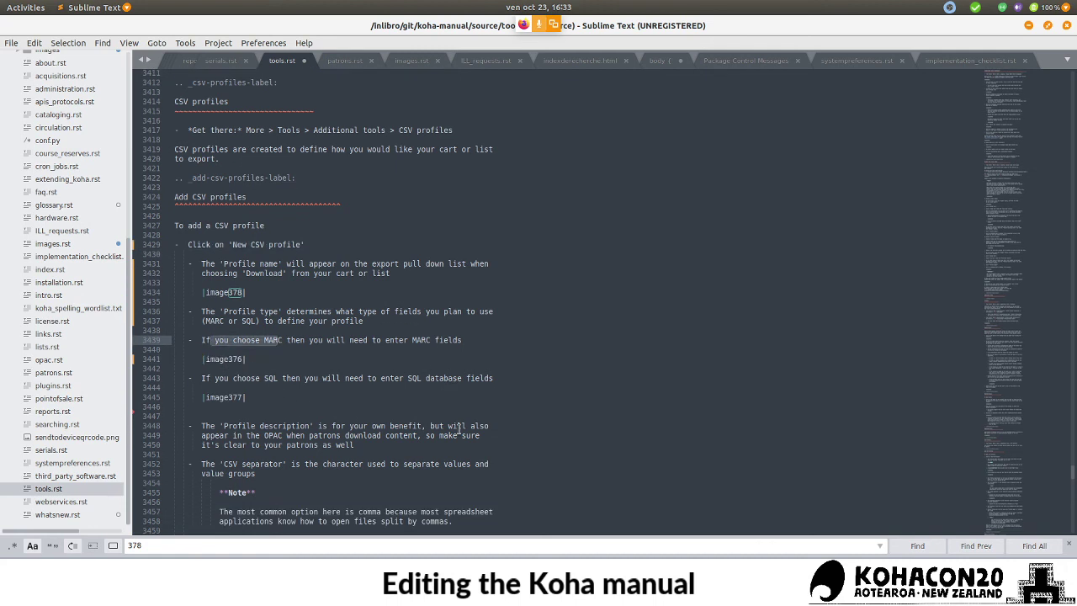
drag(209, 378, 284, 381)
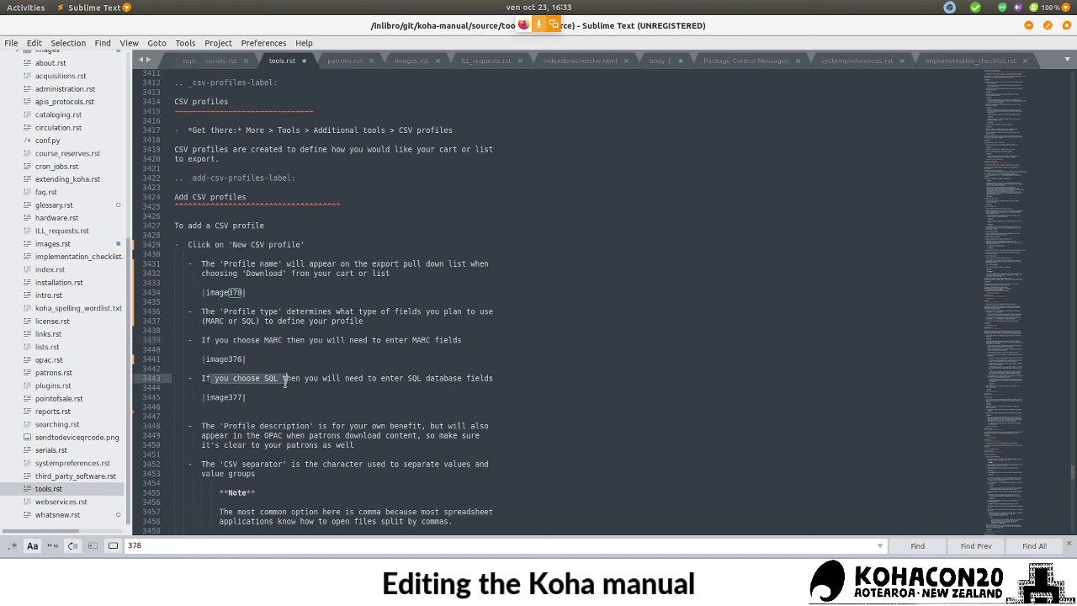
click(255, 357)
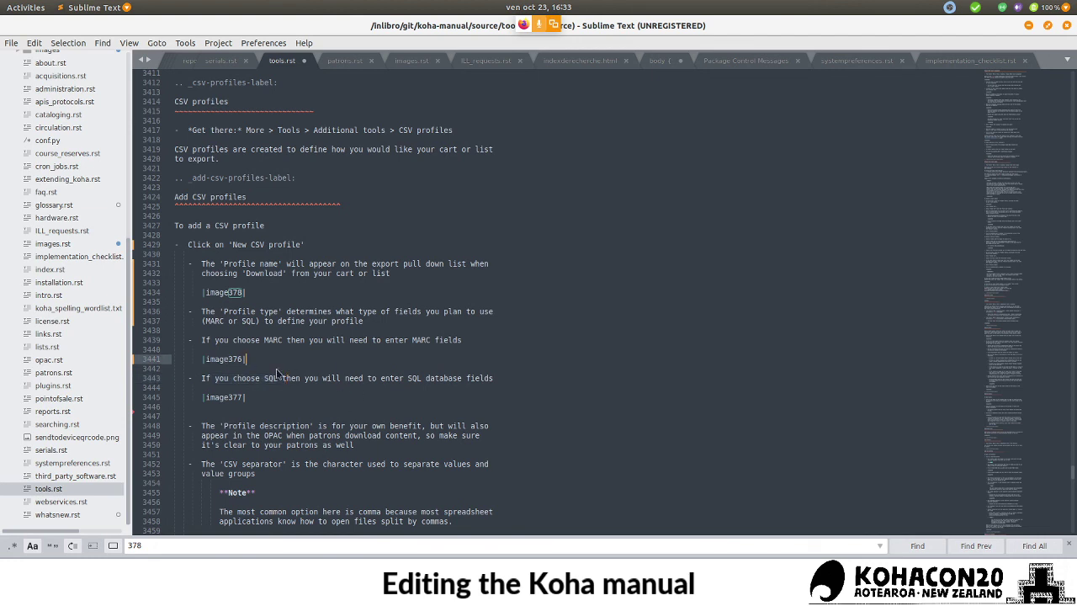
drag(251, 340, 370, 339)
click(385, 339)
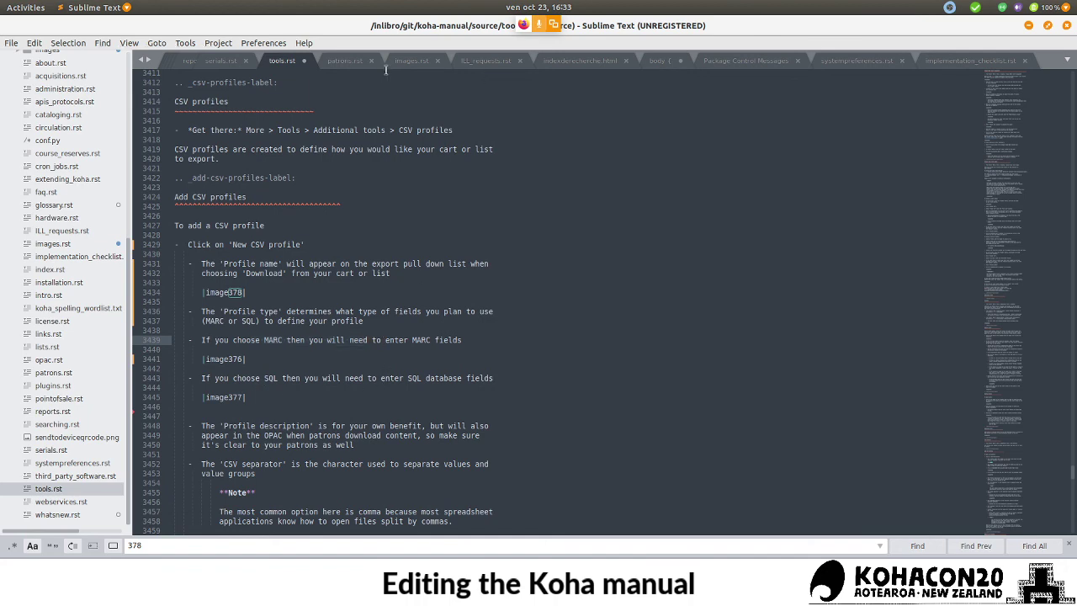
click(412, 62)
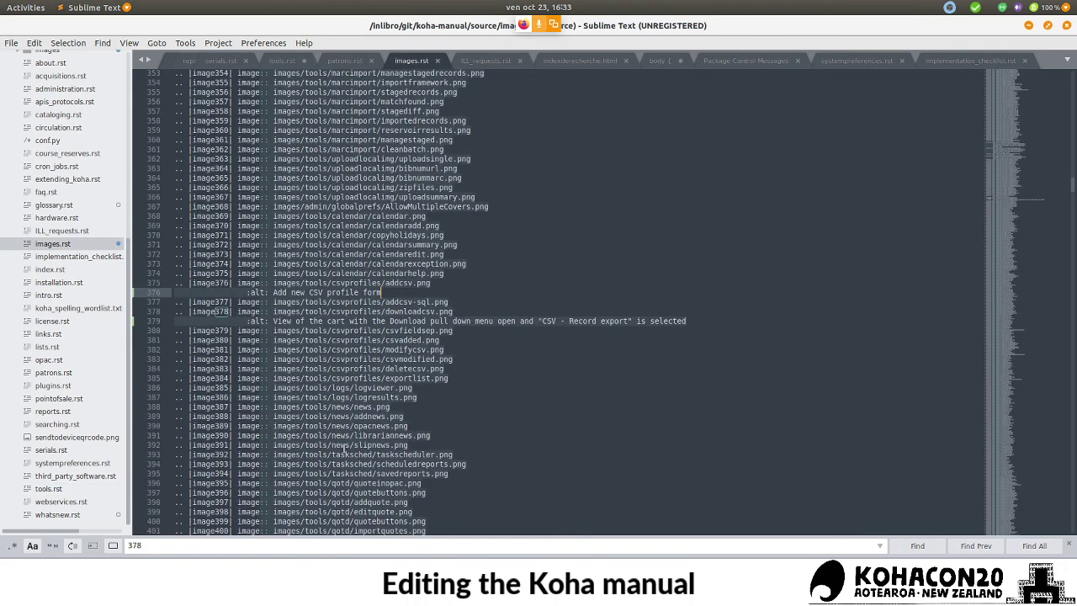
key(alt+Tab)
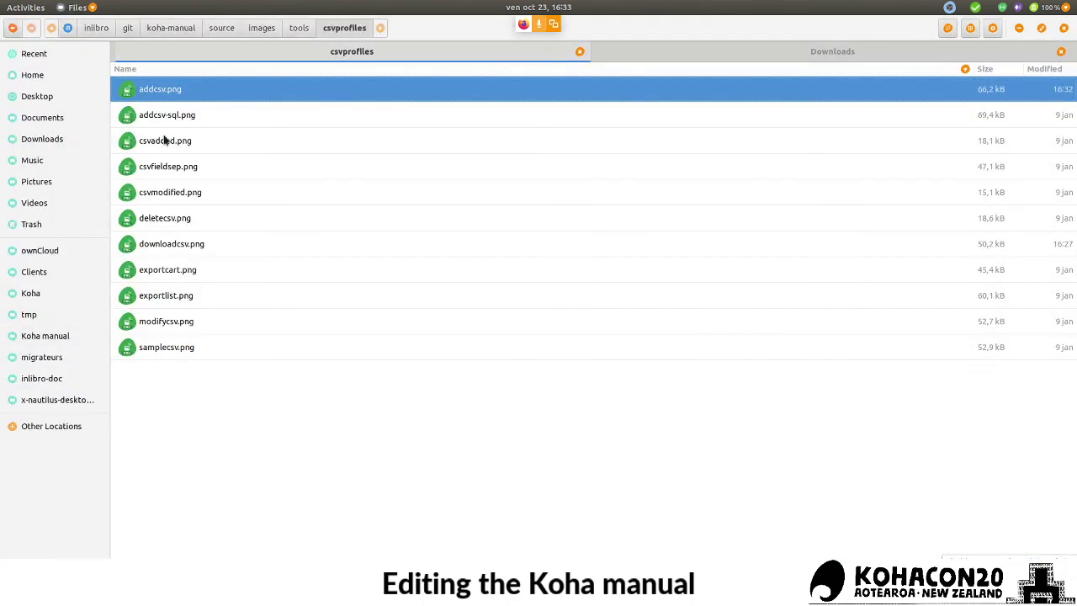
double_click(164, 116)
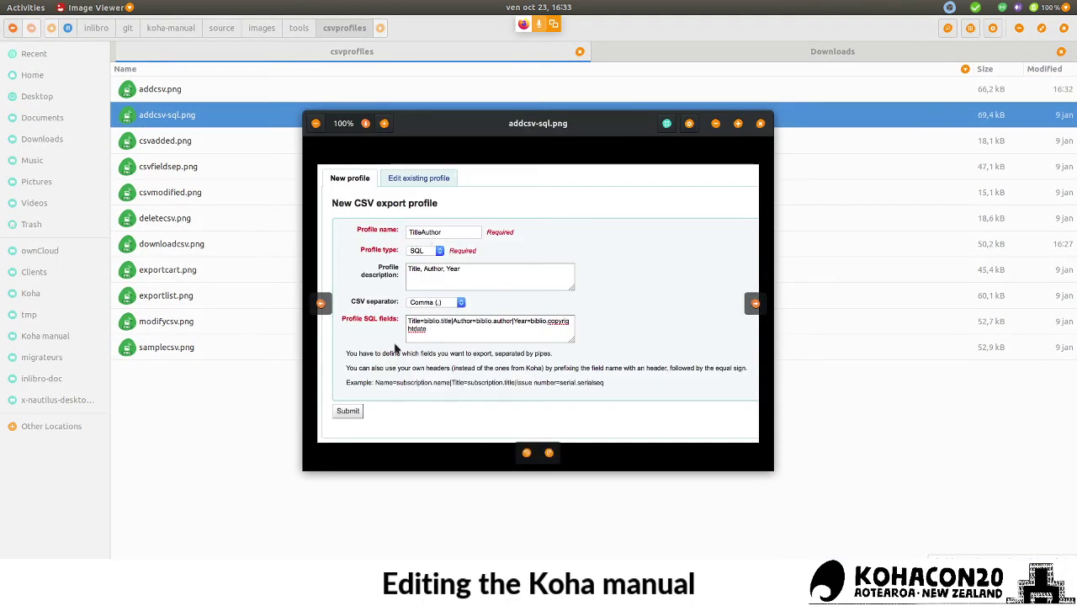
click(761, 123)
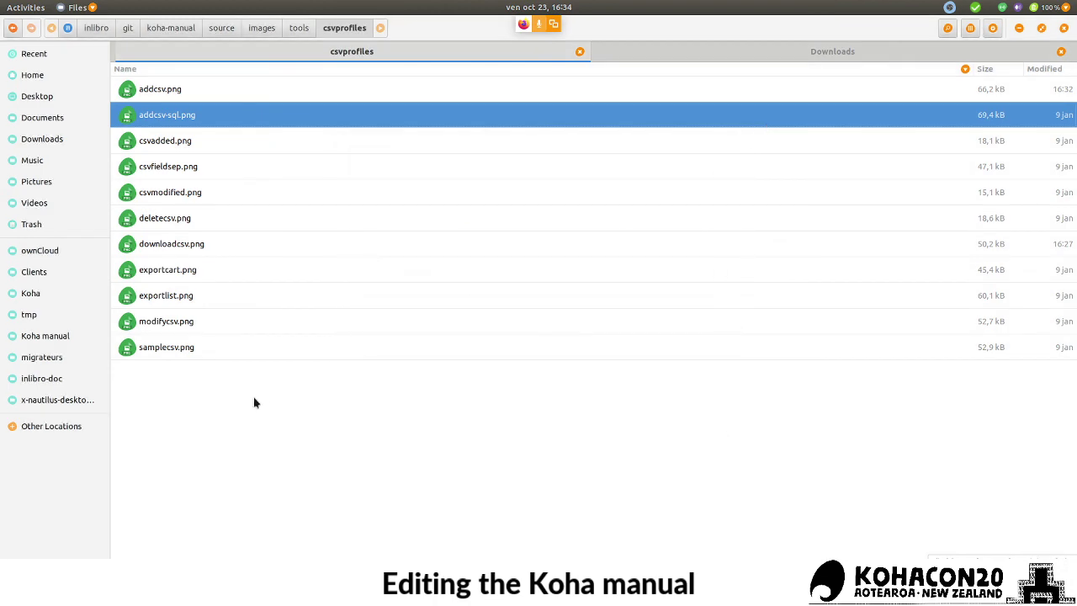
key(alt+Tab)
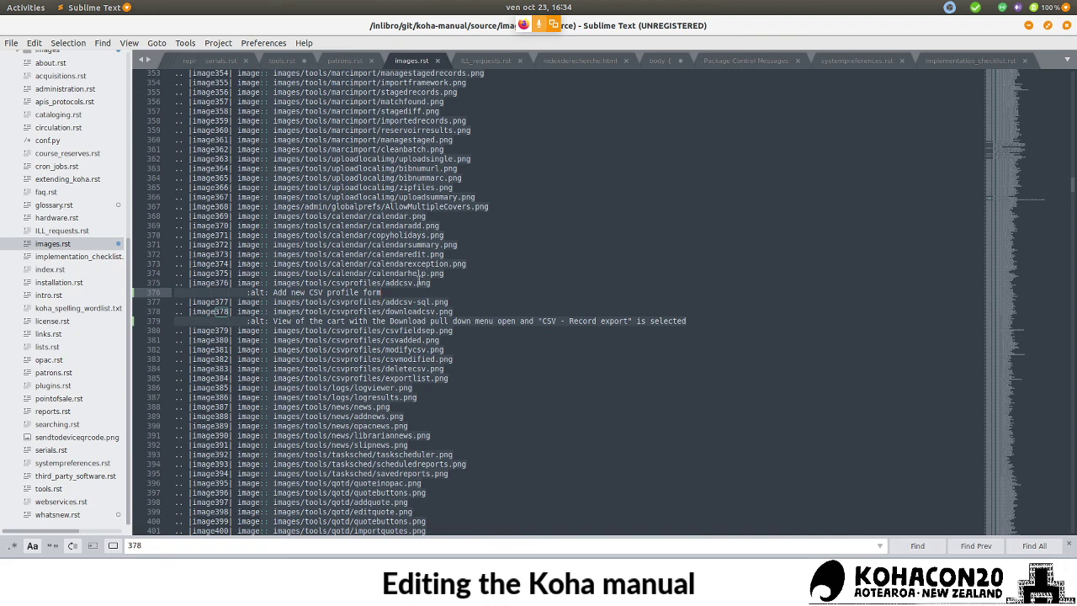
- In tools.rst, move the |image376| line up to directly above the 'Profile name' bullet, under "Click on 'New CSV profile'"
click(281, 61)
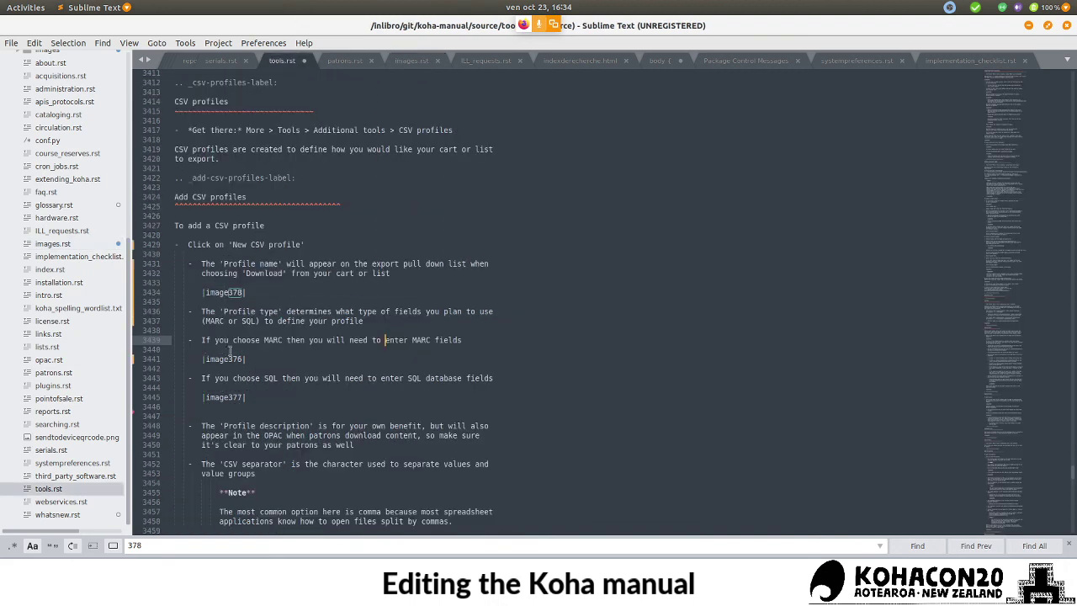
click(418, 60)
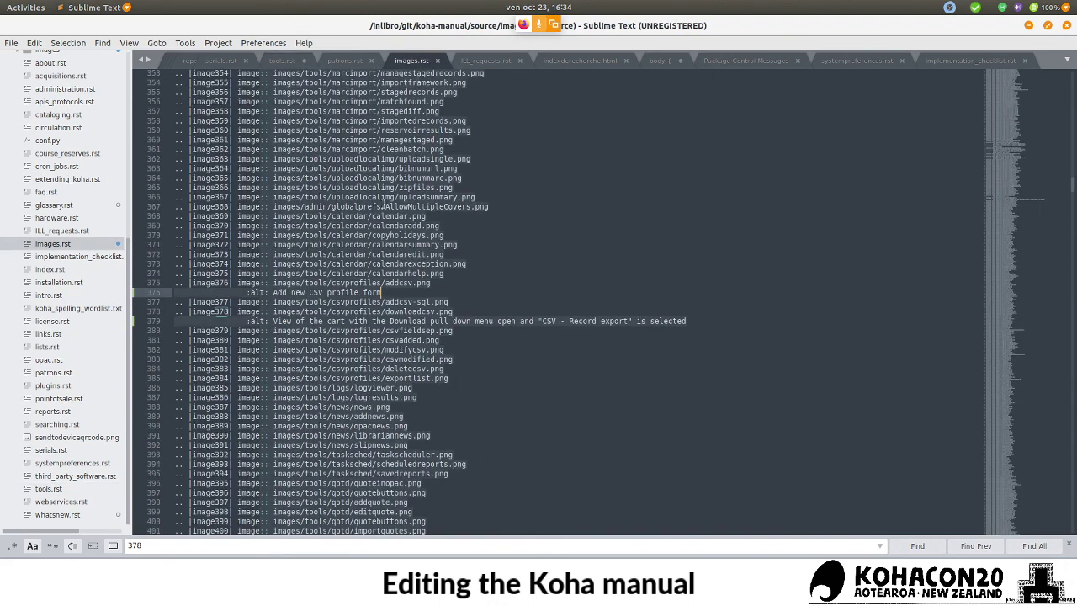
click(282, 61)
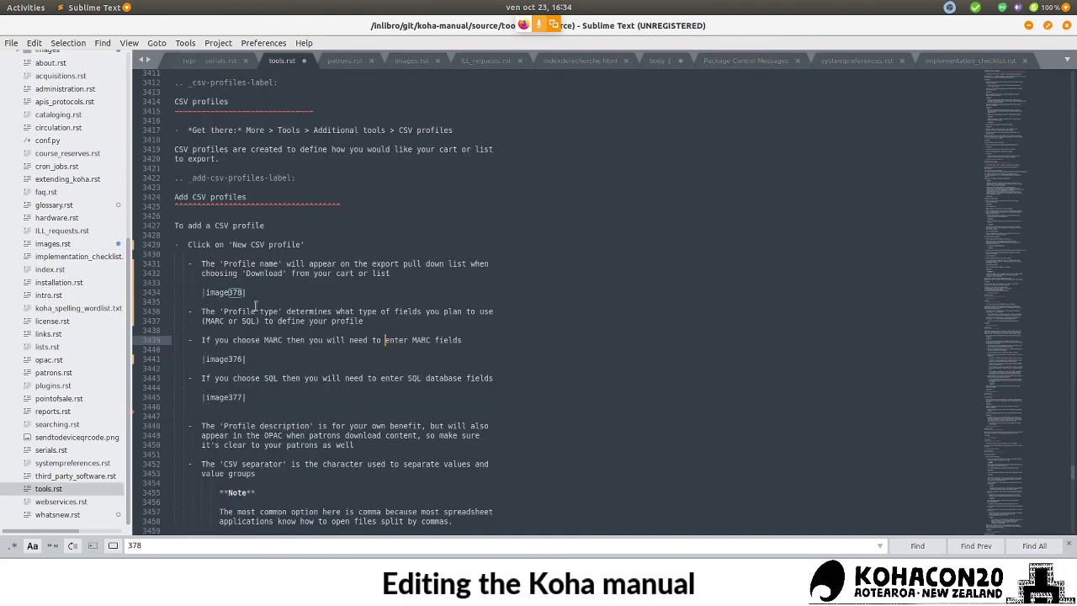
click(247, 360)
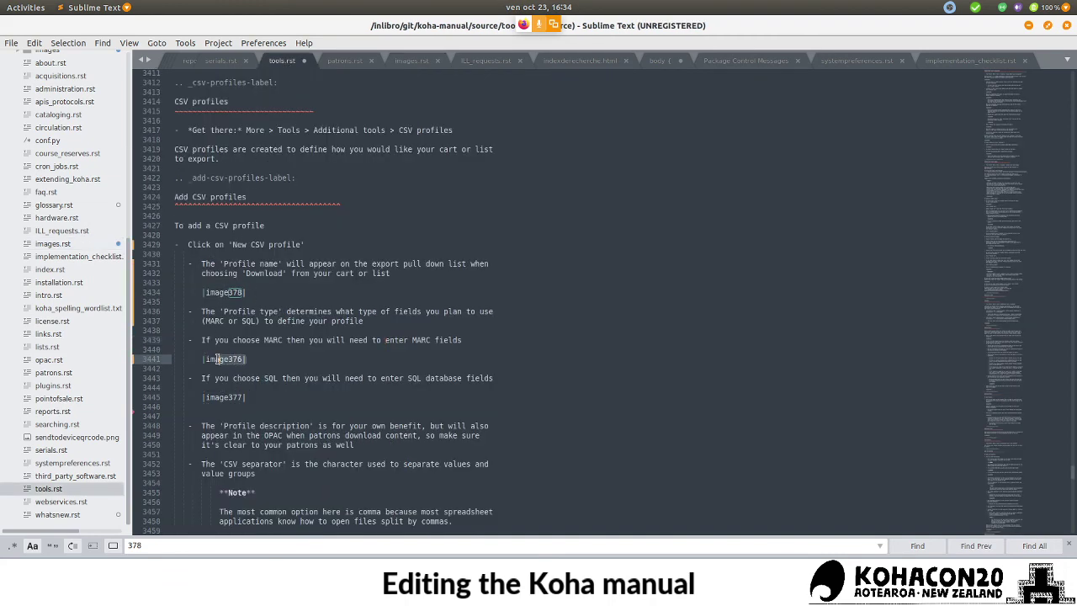
key(ctrl+shift+Up)
key(ctrl+shift+Up)
key(ctrl+shift+Up)
key(ctrl+shift+Up)
key(ctrl+shift+Up)
key(ctrl+shift+Up)
key(ctrl+shift+Up)
key(ctrl+shift+Up)
key(ctrl+shift+Up)
key(ctrl+shift+Up)
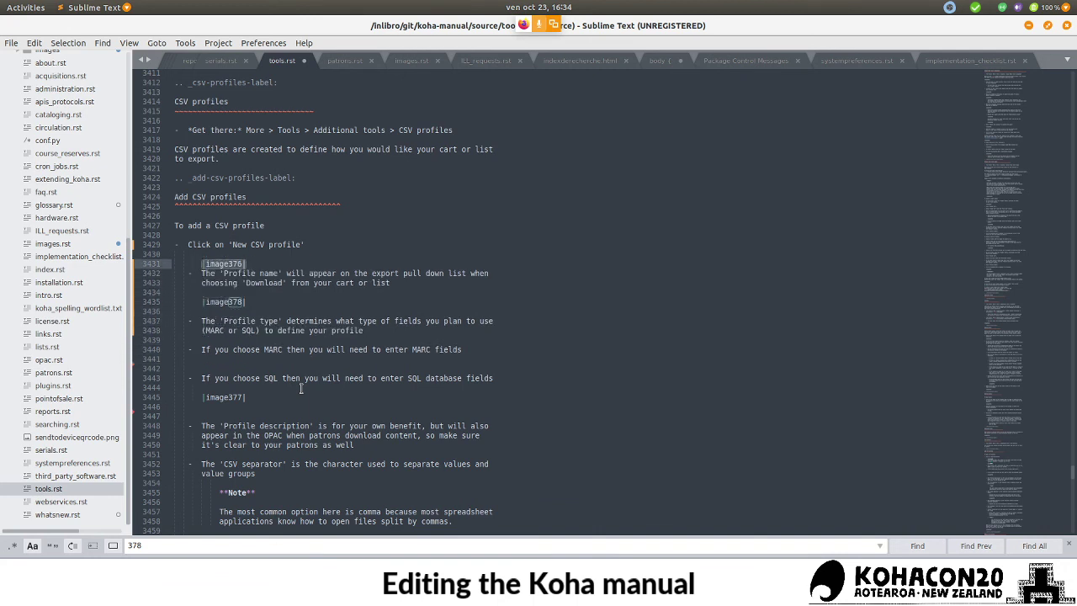
- Outdent the |image376| line to align with the "Click on 'New CSV profile'" text and insert a blank line below it
key(Home)
key(BackSpace)
key(BackSpace)
key(Return)
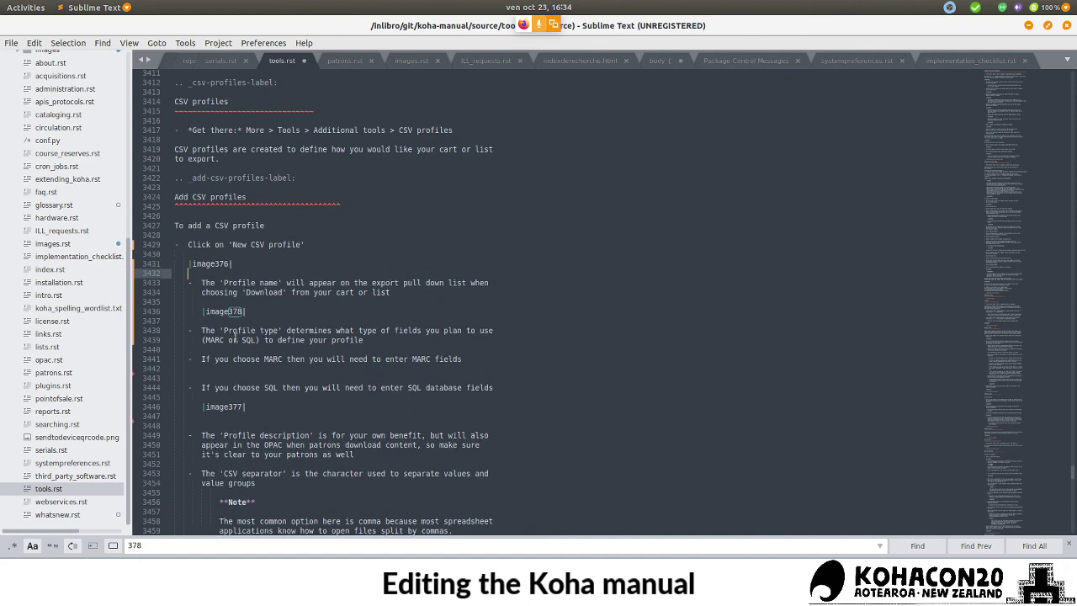
click(224, 377)
click(218, 369)
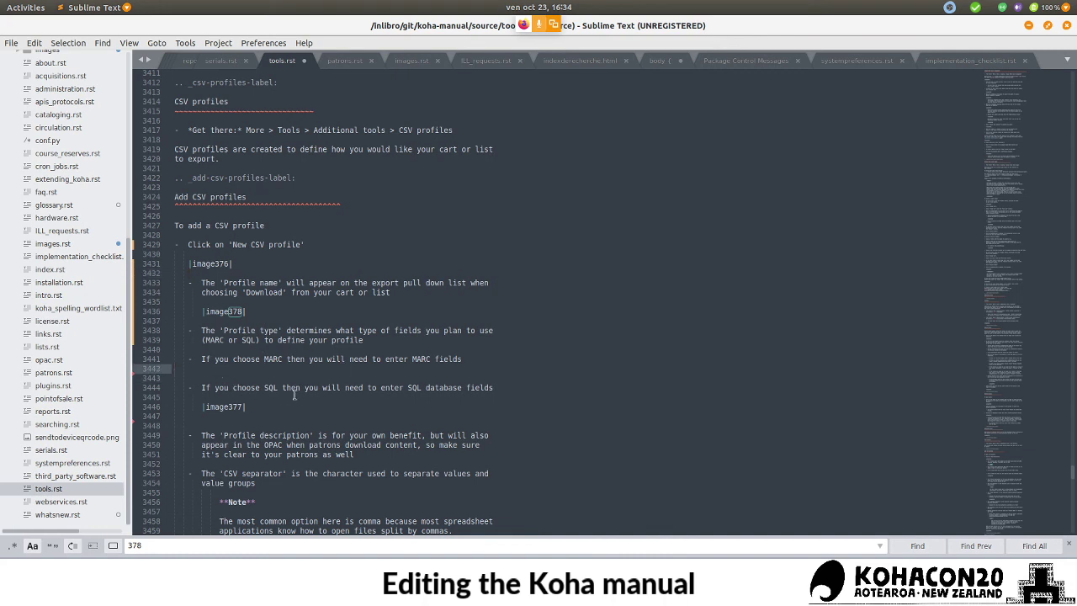
- In Firefox, leave the new profile form and open the "Simple record" CSV profile for editing to examine its fields
key(alt+Tab)
key(alt+Tab)
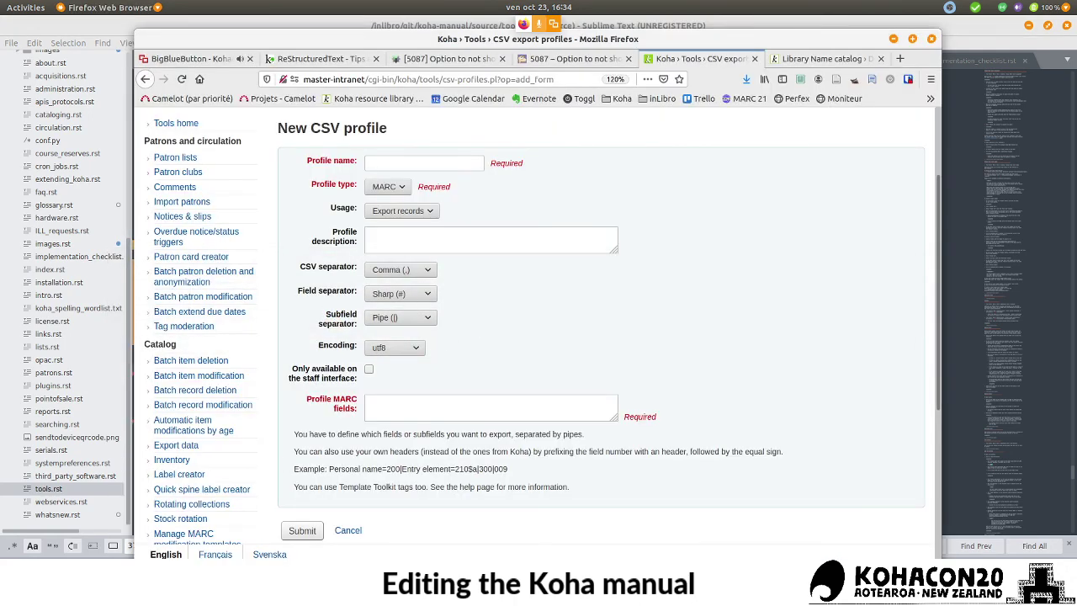
click(348, 531)
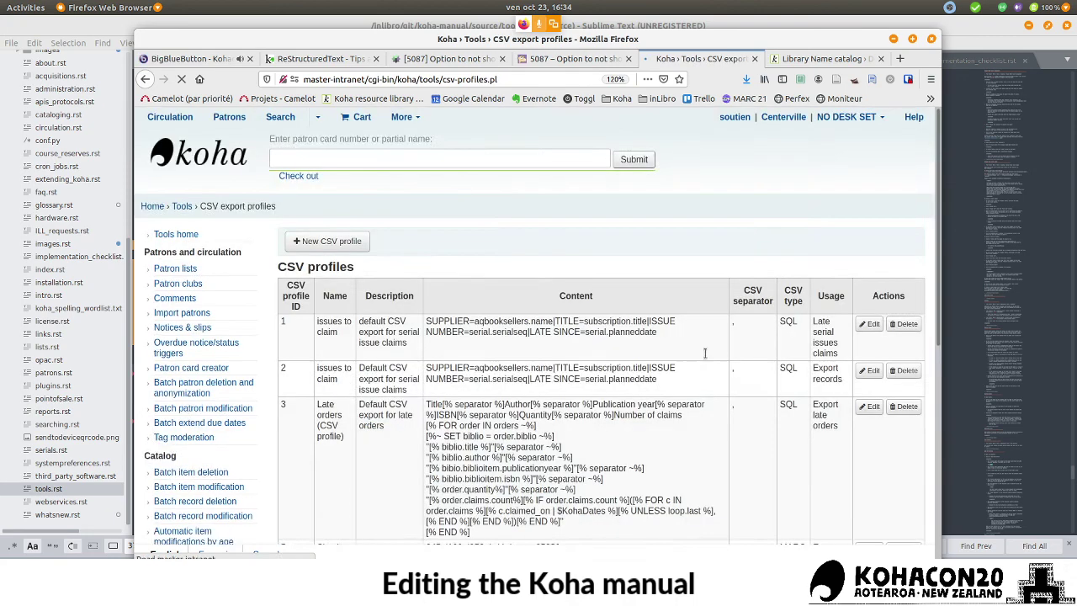
scroll(835, 399, down, 3)
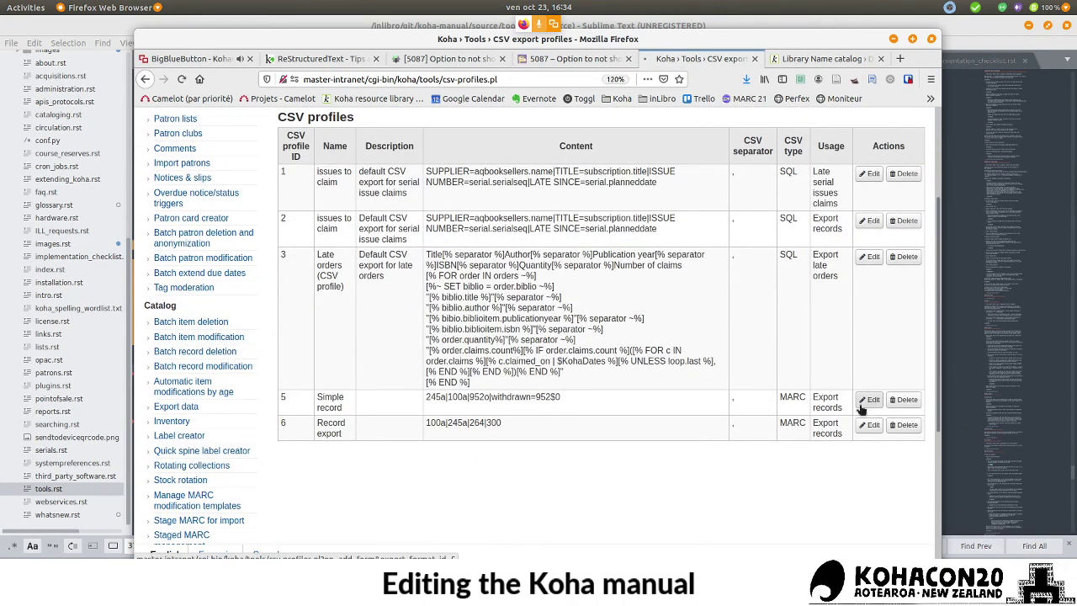
click(193, 434)
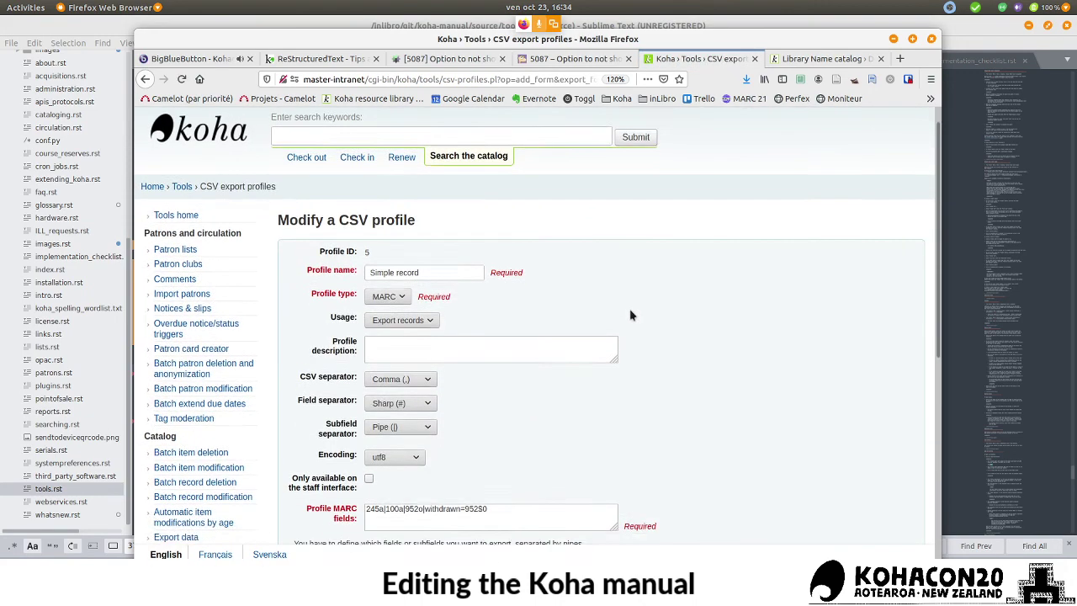
scroll(629, 311, down, 3)
scroll(630, 311, up, 1)
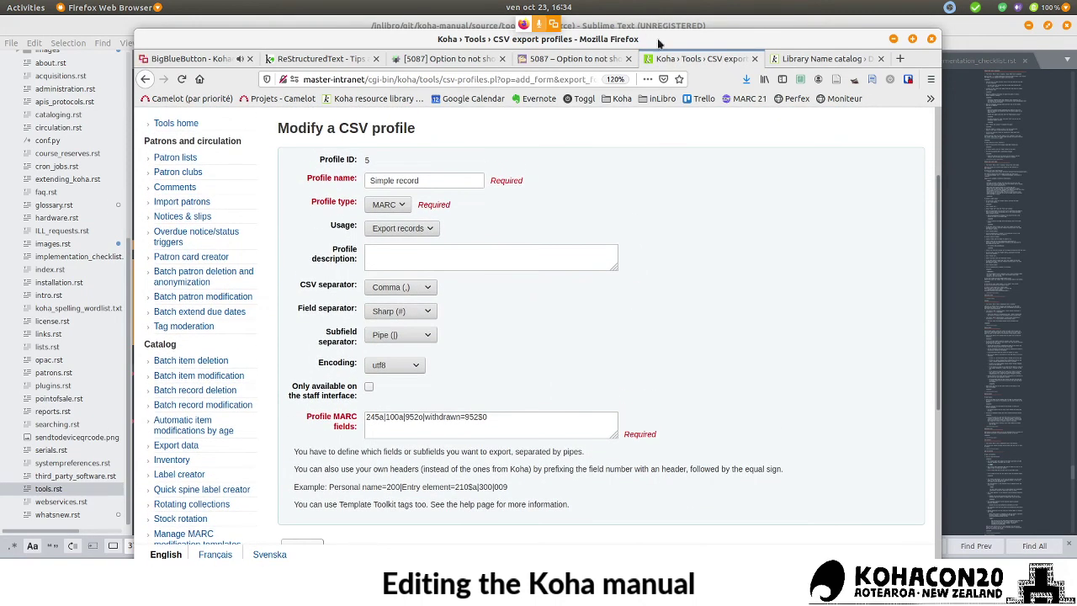
drag(659, 42, 654, 36)
scroll(578, 383, down, 1)
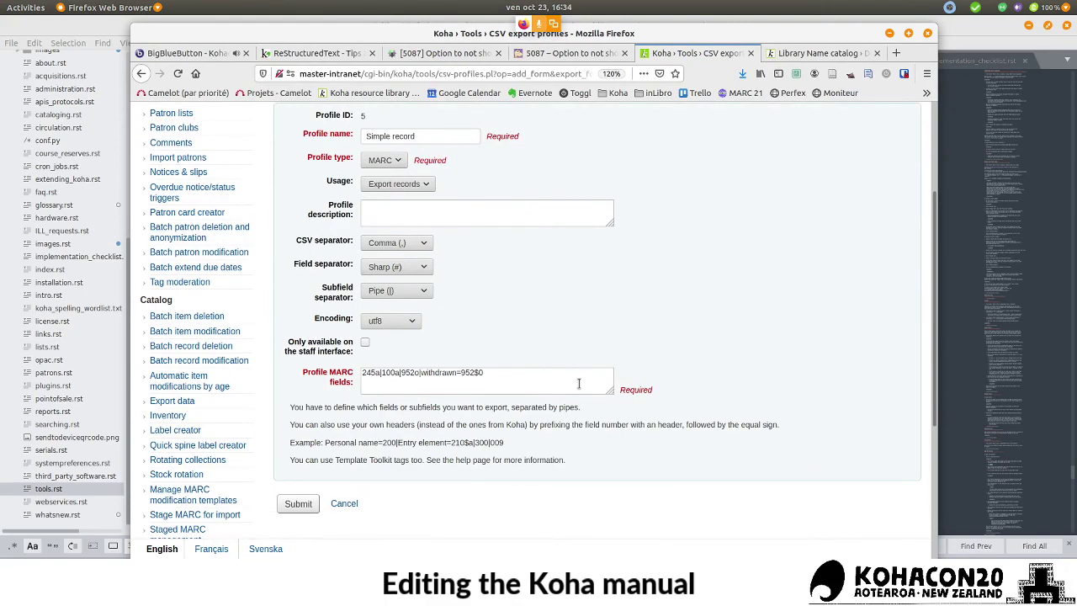
scroll(577, 383, up, 1)
- Return to the blank New CSV profile form and enter "Simple export" as the profile name
click(141, 73)
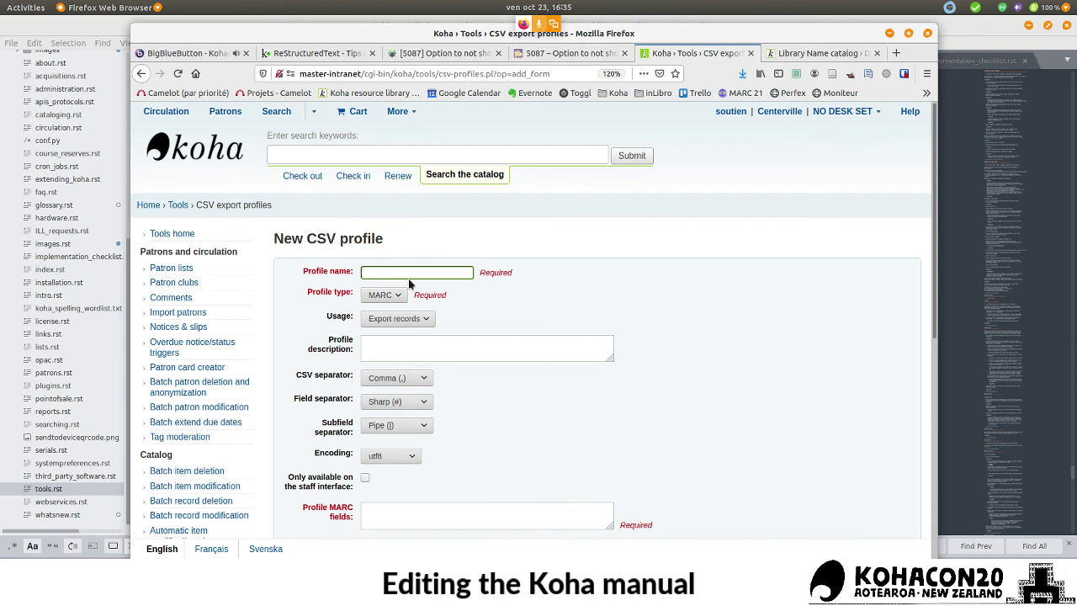
text(Cimple)
key(BackSpace)
key(BackSpace)
key(BackSpace)
key(BackSpace)
key(BackSpace)
key(BackSpace)
key(BackSpace)
text(Simple)
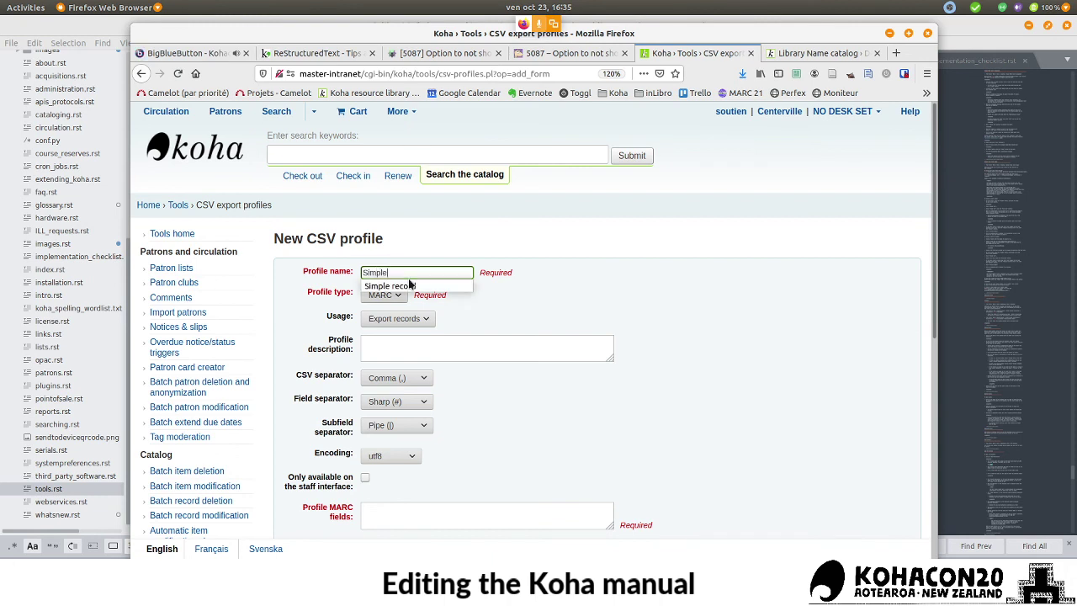
text( export)
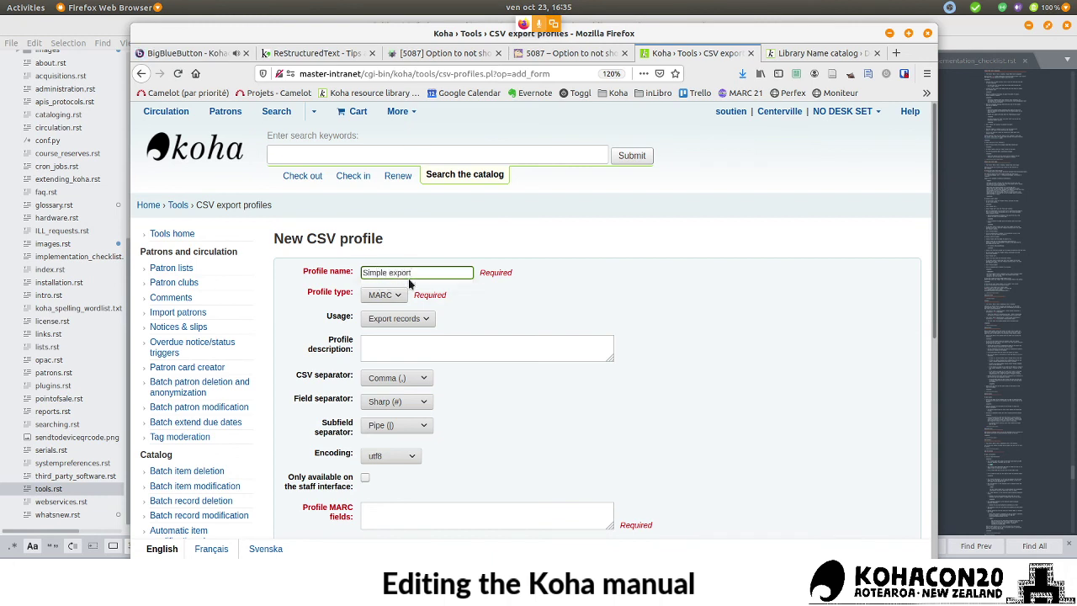
- Set the new profile's MARC fields to "100a|245a|264|300"
scroll(501, 328, down, 1)
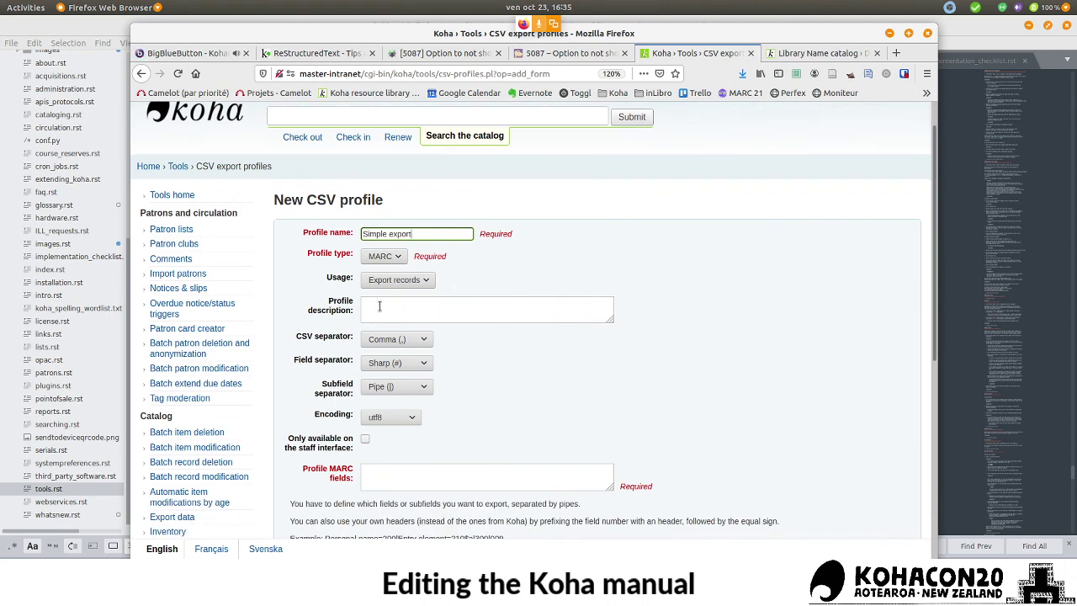
scroll(397, 461, down, 1)
click(389, 432)
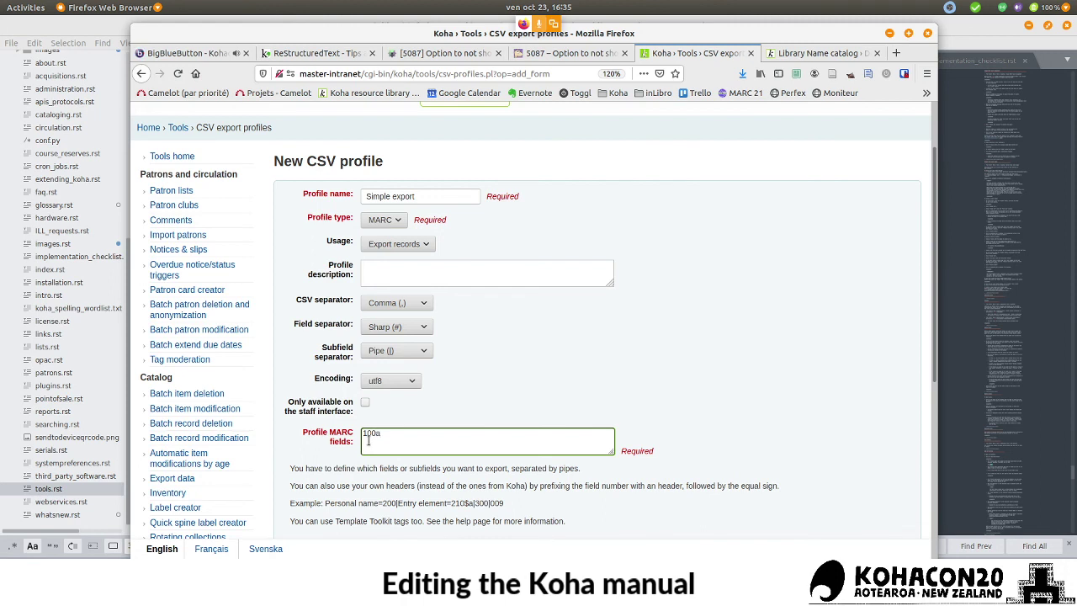
text(100a|245a|264|300)
- Frame the completed New CSV profile form and begin a Firefox screenshot of it
scroll(655, 419, down, 1)
scroll(654, 419, up, 1)
scroll(559, 244, down, 1)
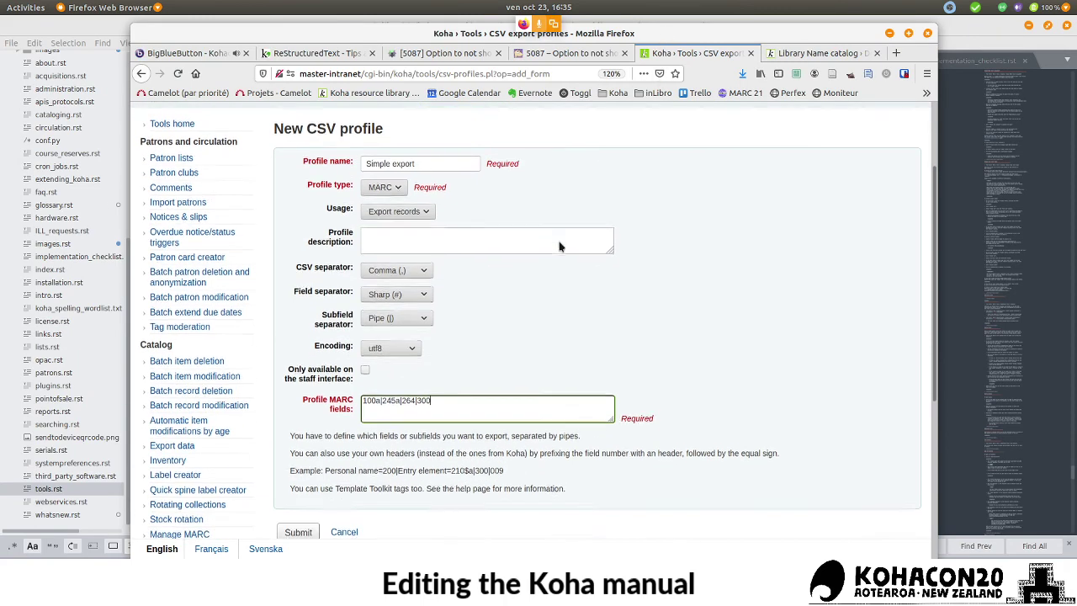
click(644, 73)
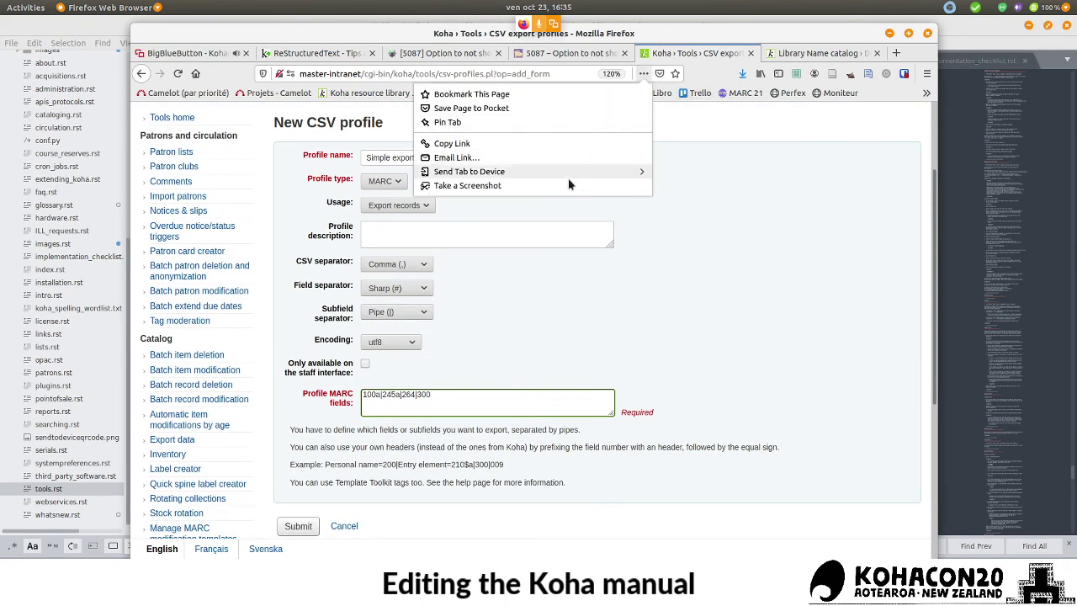
- Take a browser screenshot of the New CSV profile form area and download it
click(569, 185)
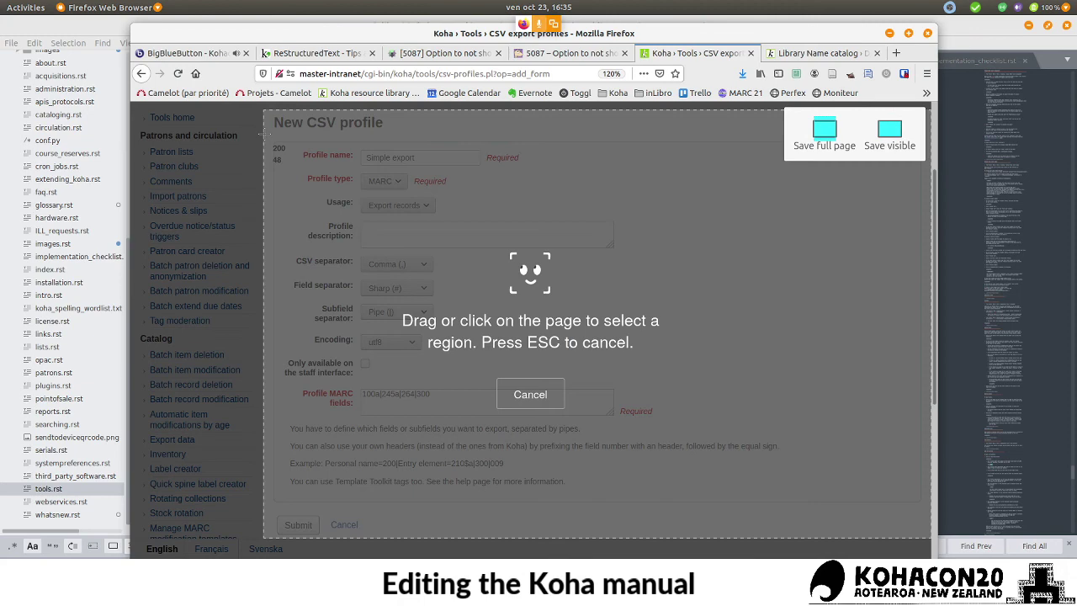
click(286, 153)
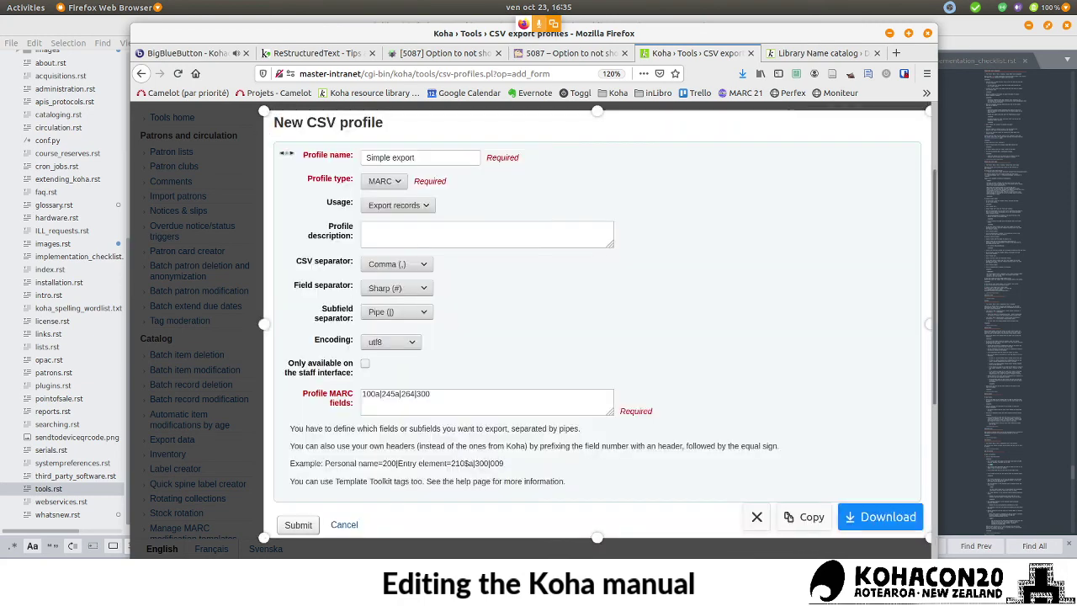
click(883, 517)
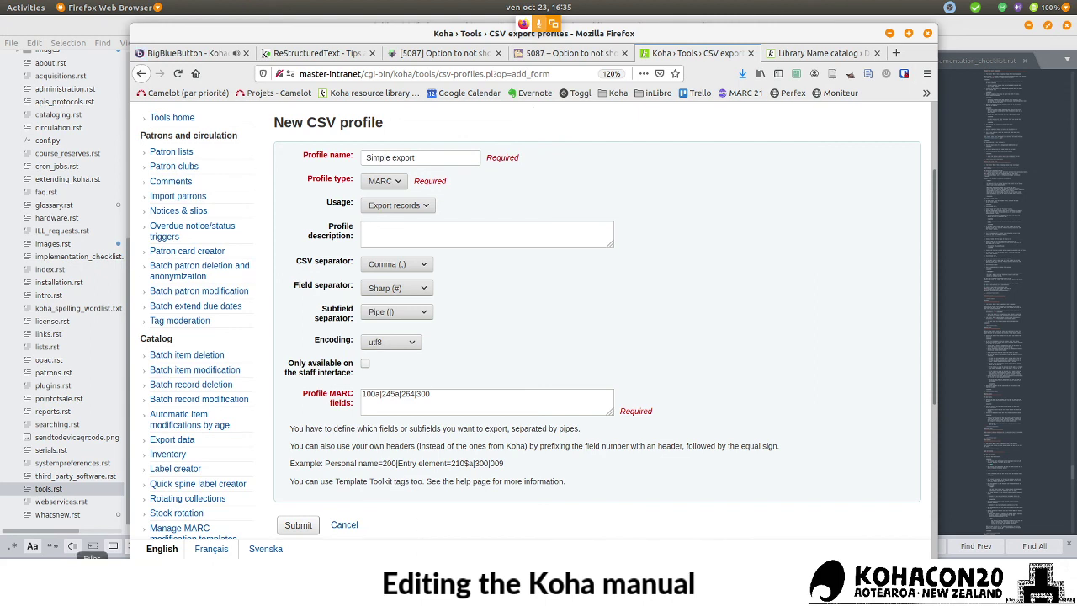
- Switch to Files, locate the new CSV export profiles screenshot in Downloads, and check how existing images in the csvprofiles folder are named
key(alt+Tab)
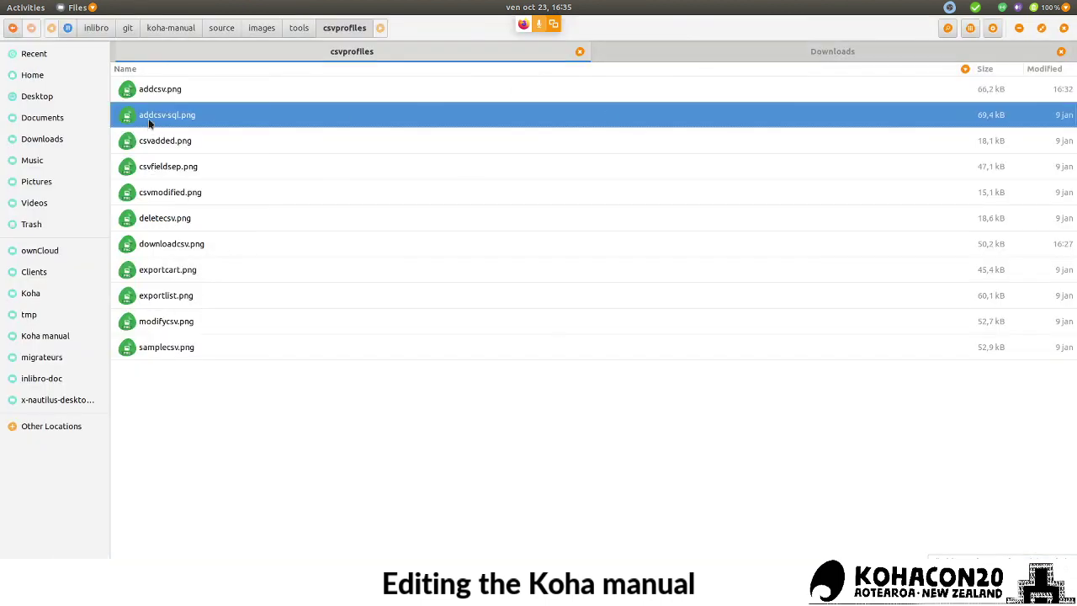
click(743, 54)
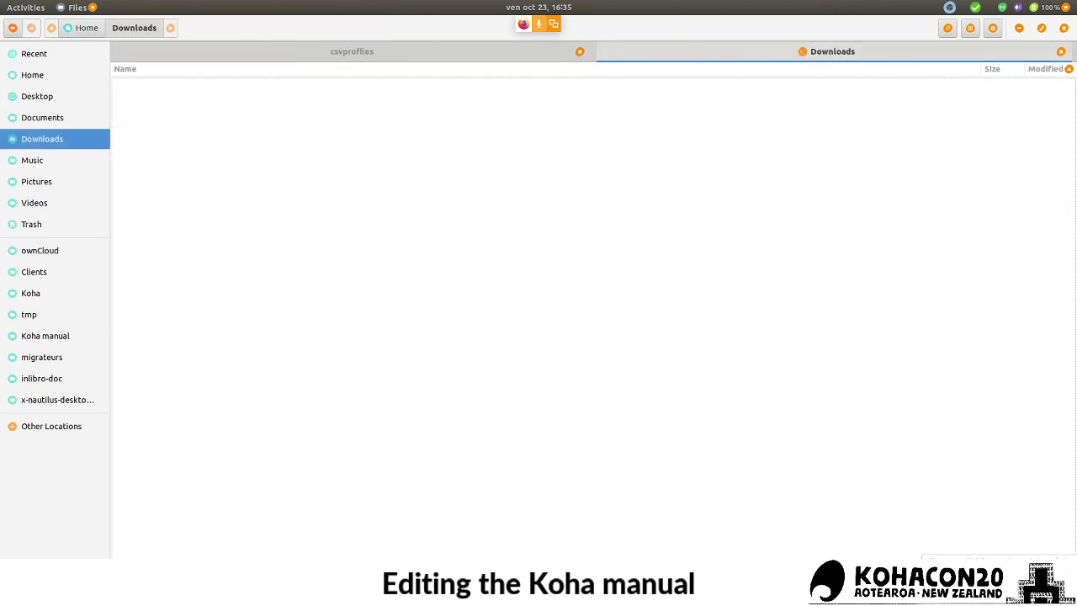
key(ctrl+r)
click(216, 535)
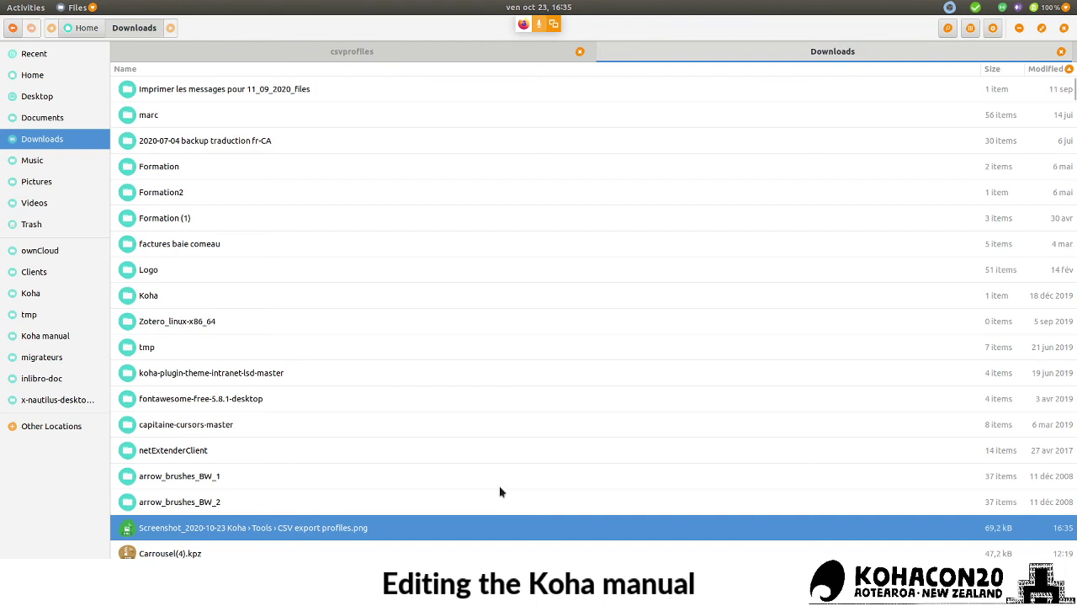
key(F2)
click(388, 51)
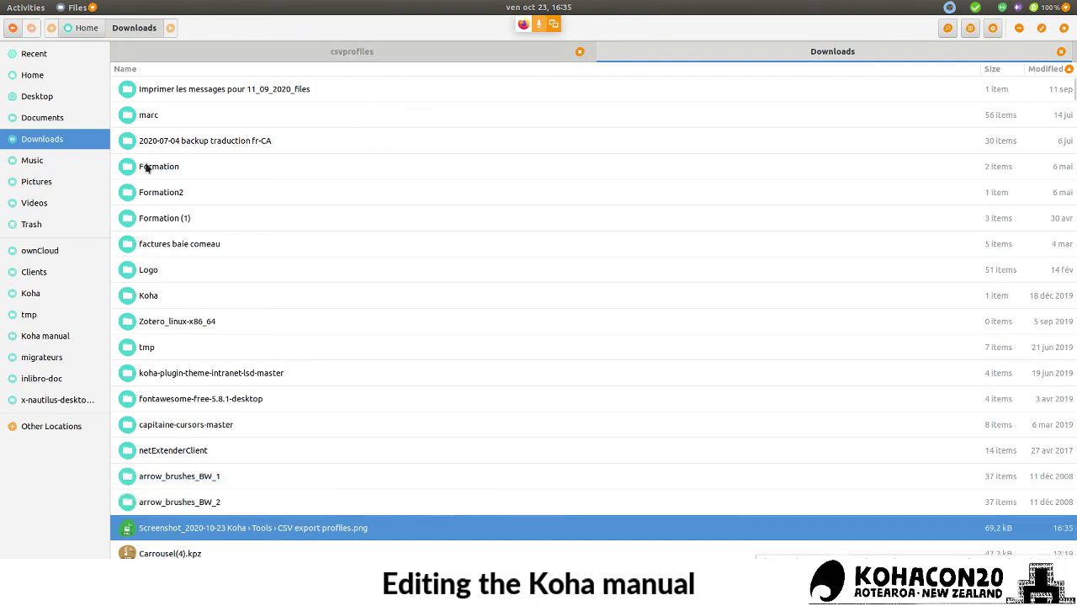
click(264, 53)
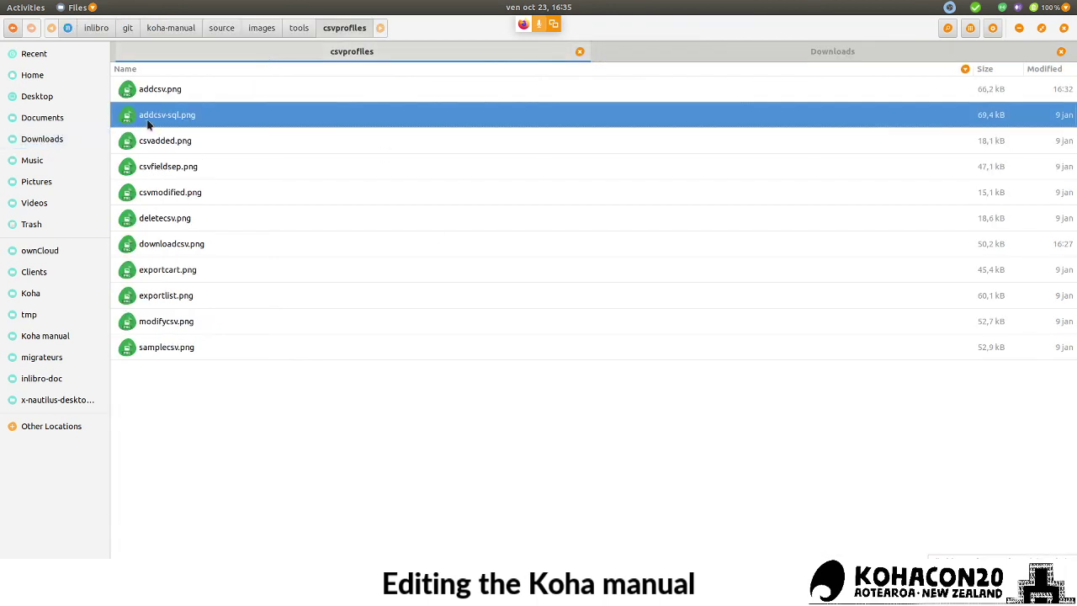
click(699, 48)
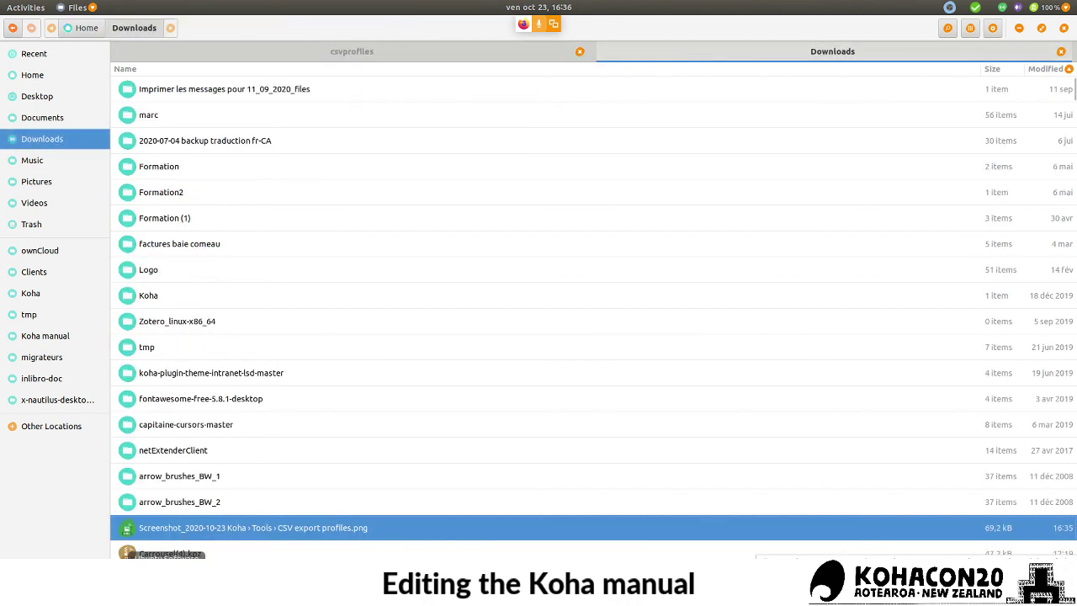
- Rename the downloaded screenshot as addcsv-marc.png and move it into the csvprofiles folder
key(F2)
text(add)
text(csv-mar)
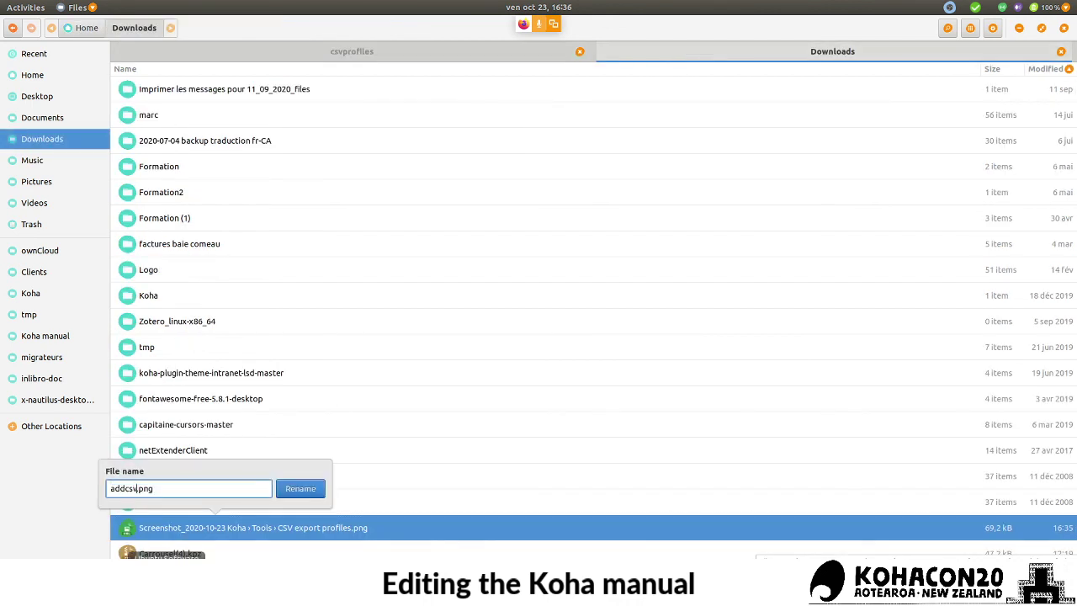
text(c)
click(300, 489)
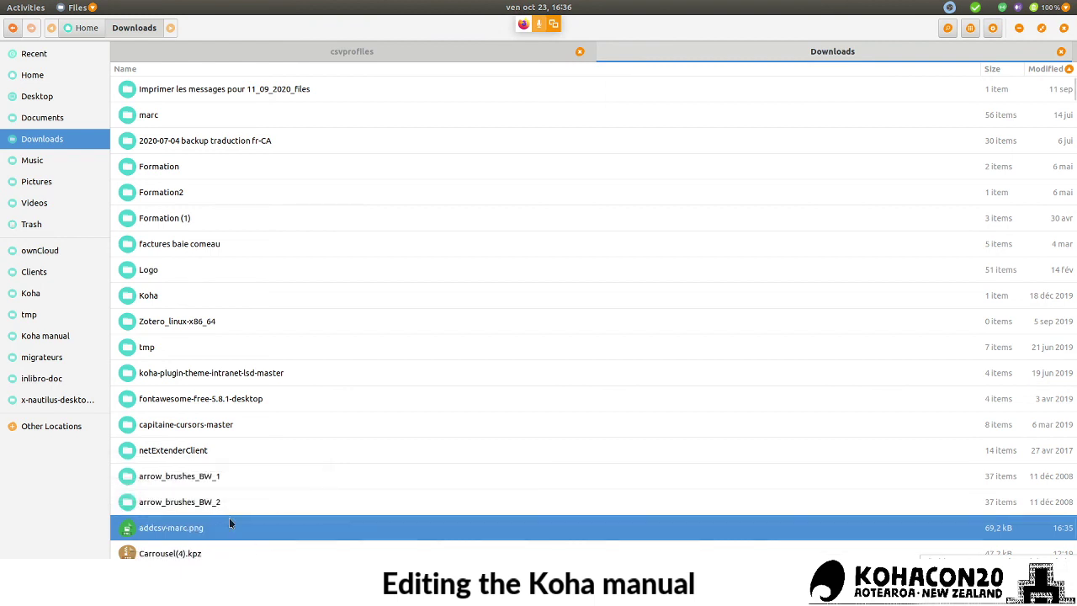
drag(214, 532, 331, 149)
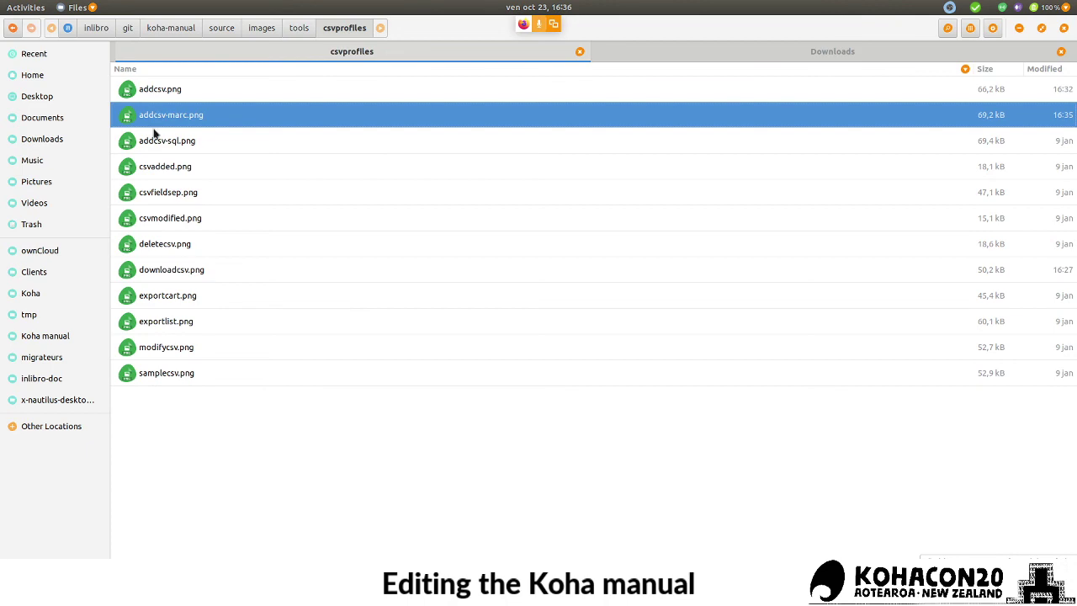
- Switch to Sublime Text and add an image1502 definition at the end of images.rst pointing to images/tools/csvprofiles/addcsv-marc.png
key(alt+Tab)
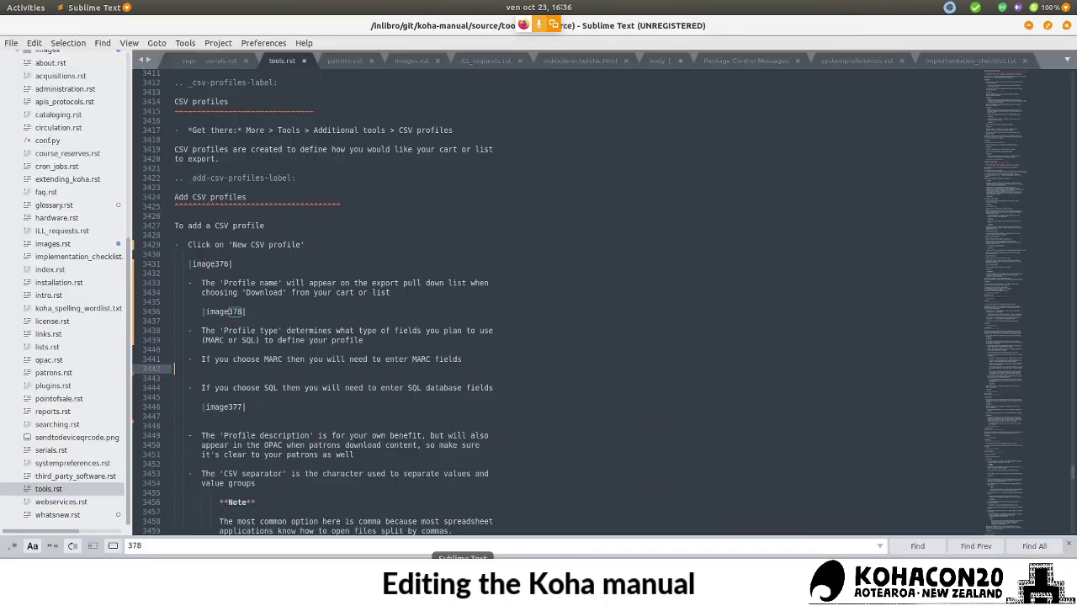
click(412, 61)
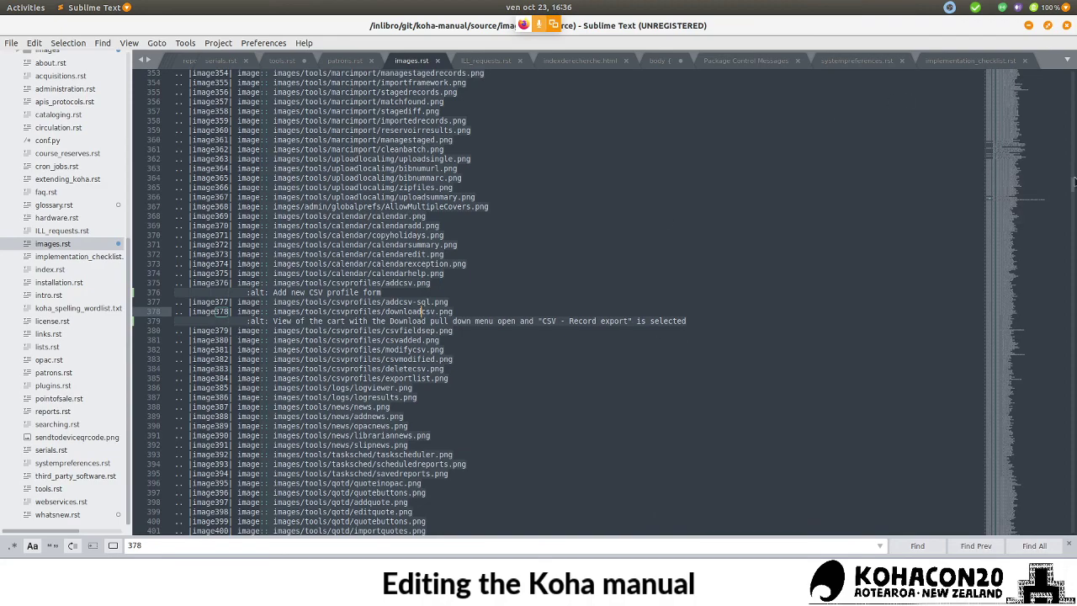
mouse_move(1073, 184)
mouse_down()
mouse_move(1071, 545)
mouse_move(1060, 513)
mouse_move(1044, 528)
mouse_up()
click(537, 397)
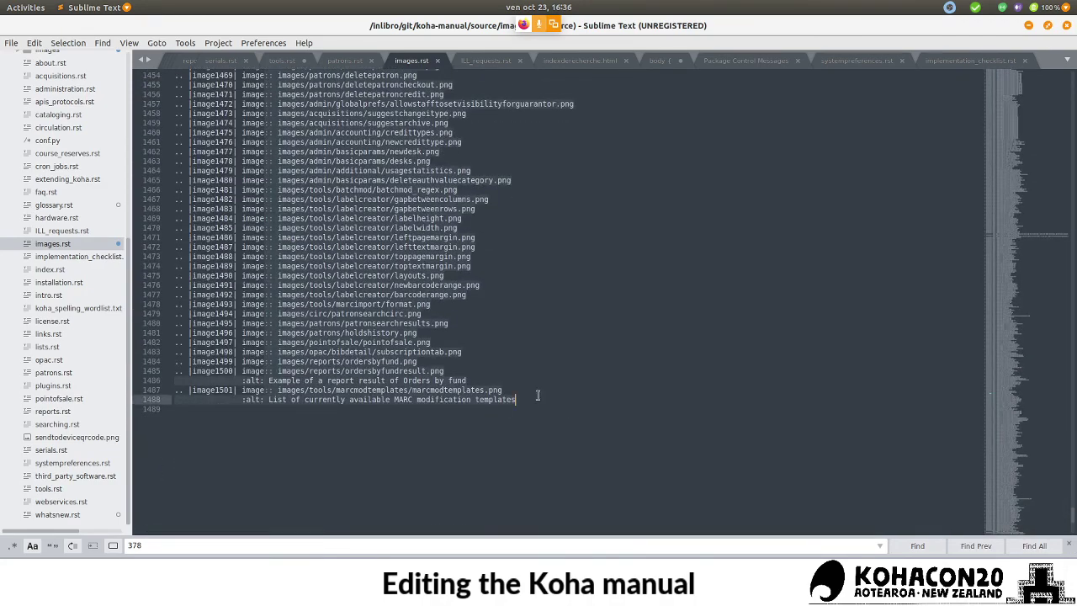
click(216, 411)
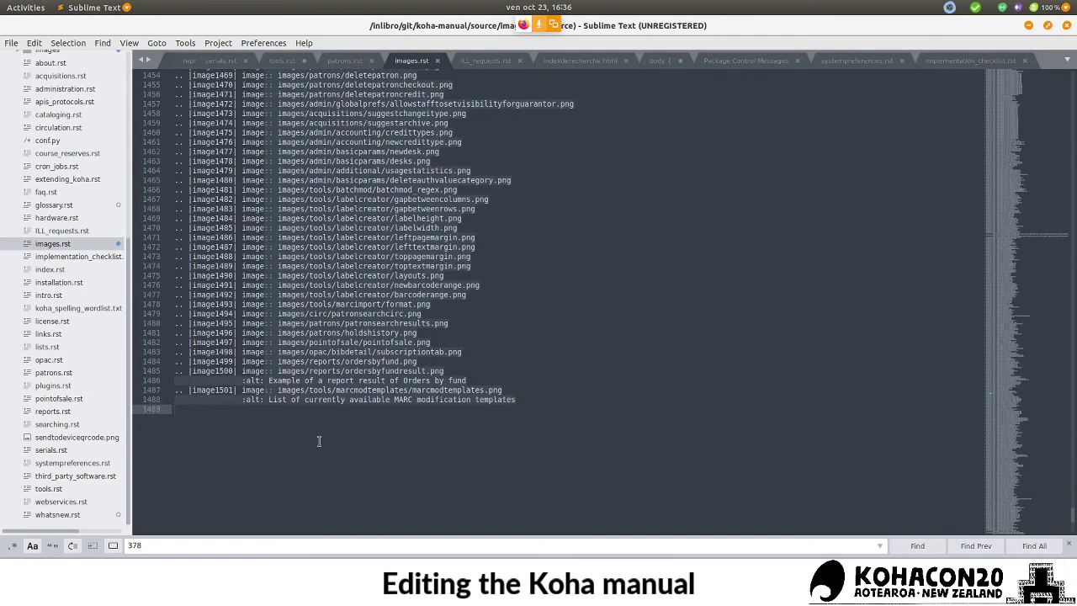
text(..)
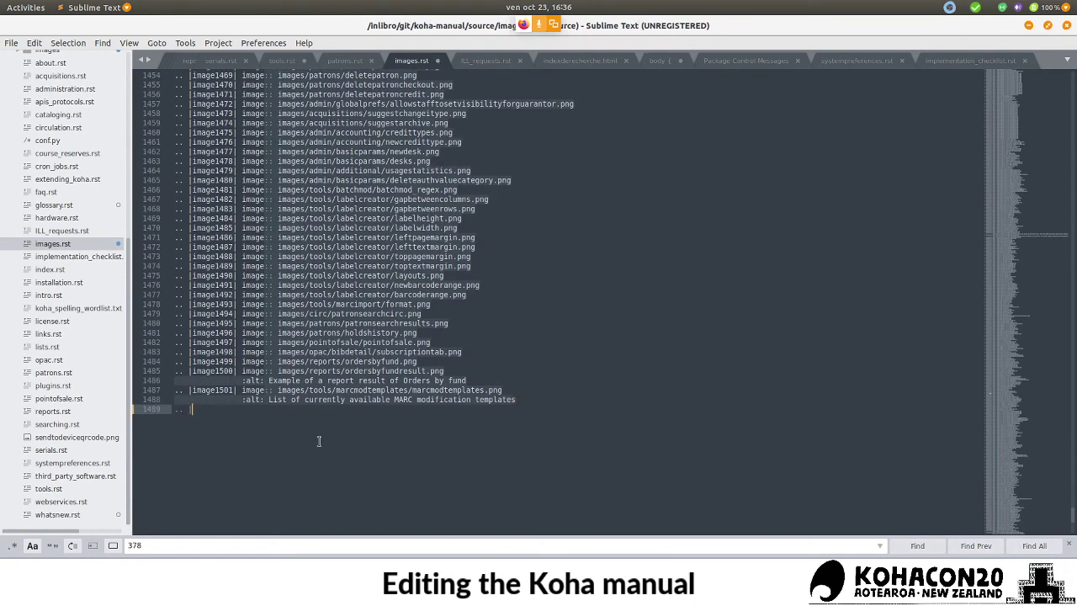
text( |image)
drag(214, 390, 234, 392)
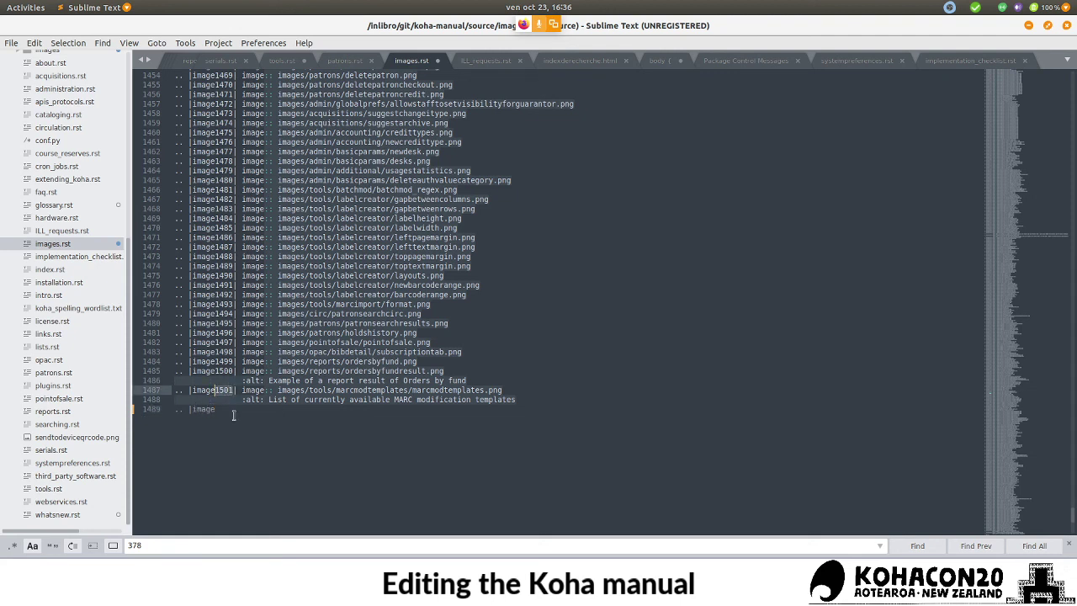
click(230, 409)
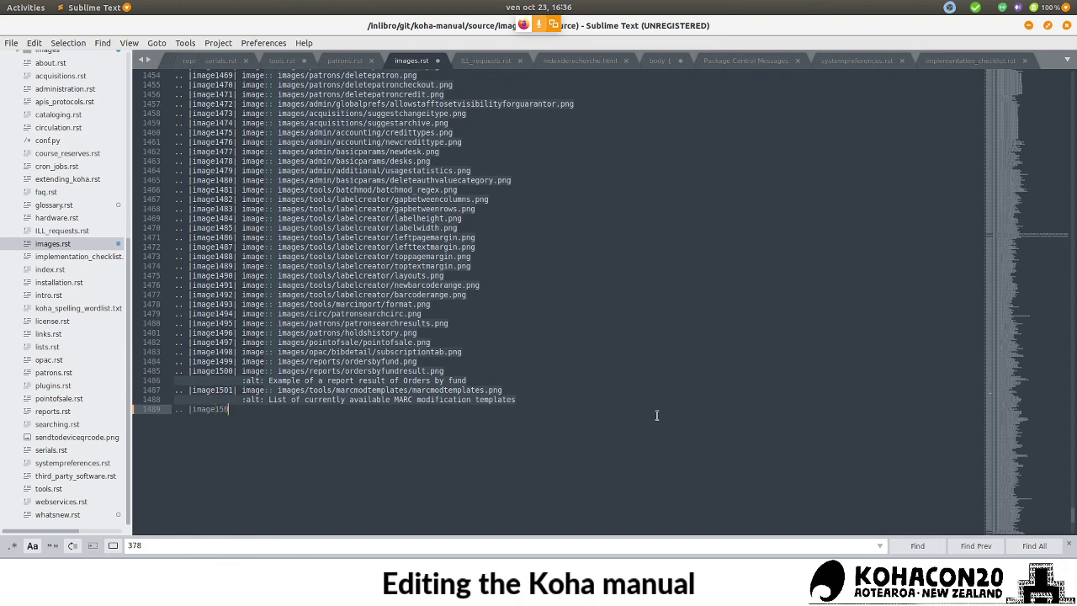
text(1502| image:: images/to)
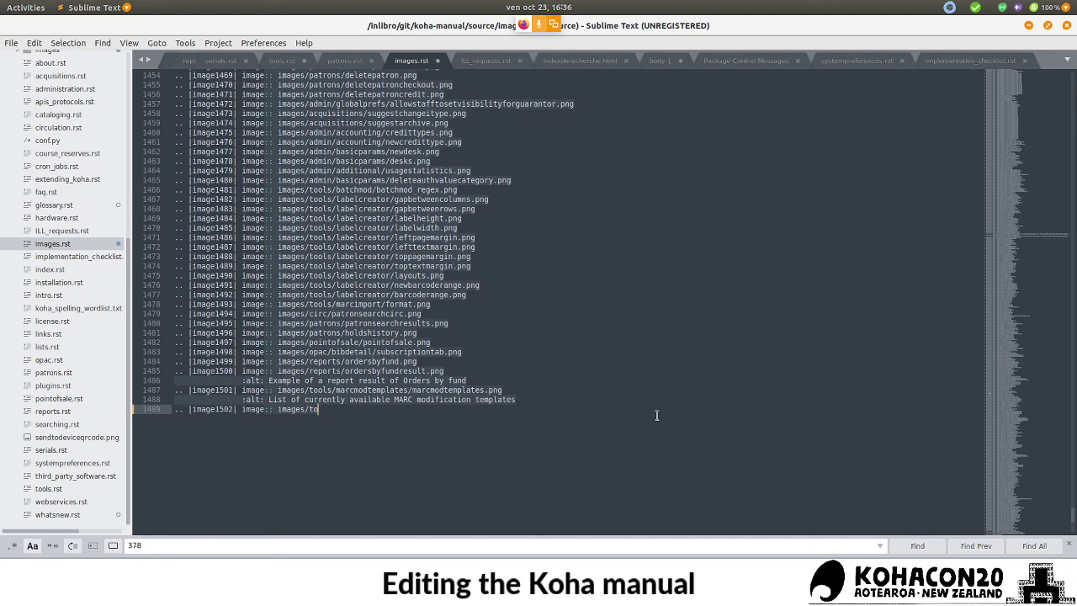
text(ols/csvprofiles/)
key(alt+Tab)
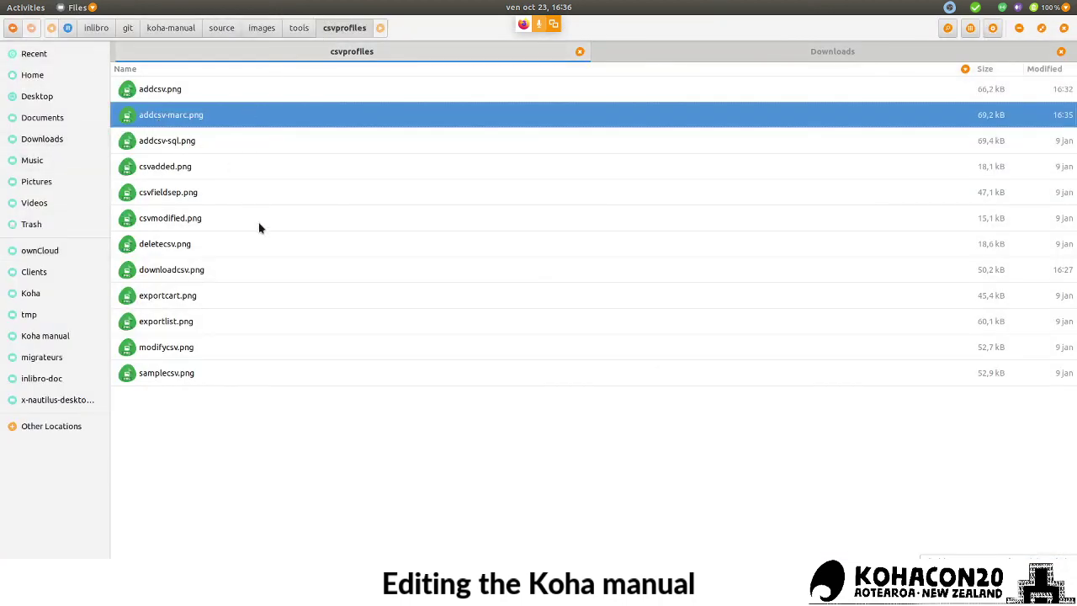
key(alt+Tab)
text(ad)
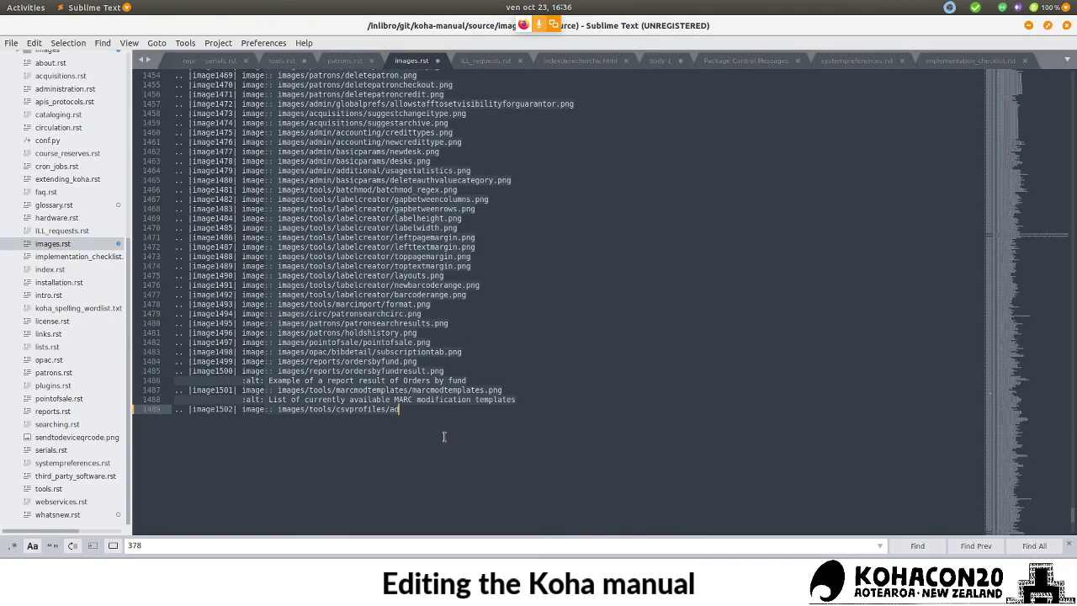
text(dcsv-marc)
- Add an indented alt line under image1502 reading "Add new CSV profile form filled with MARC information"
key(Return)
key(Tab)
key(Tab)
key(Tab)
key(Tab)
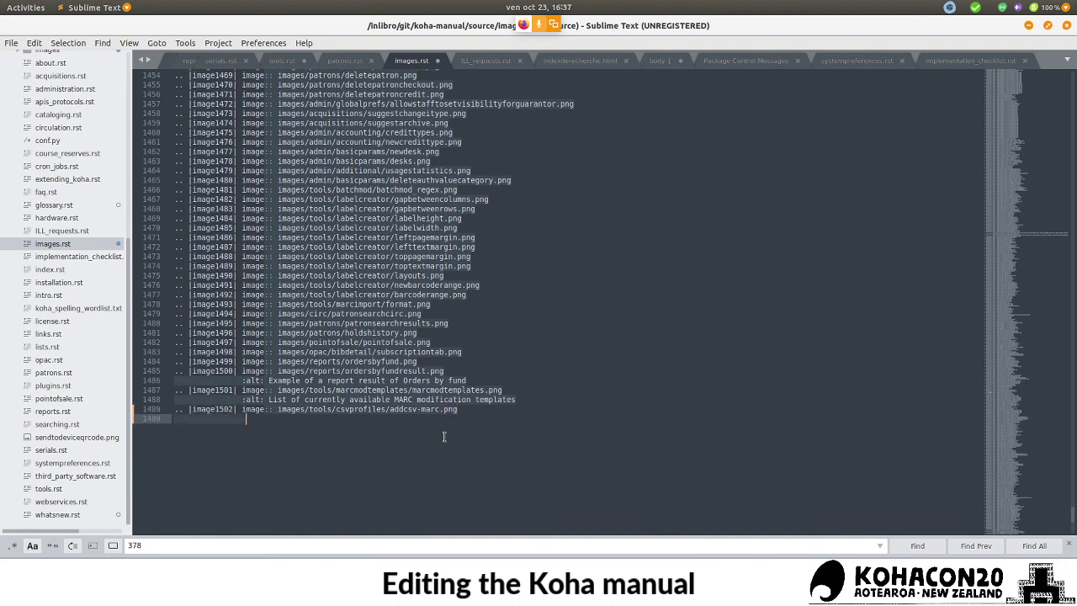
text(:alt: A)
text(dd new CSV pro)
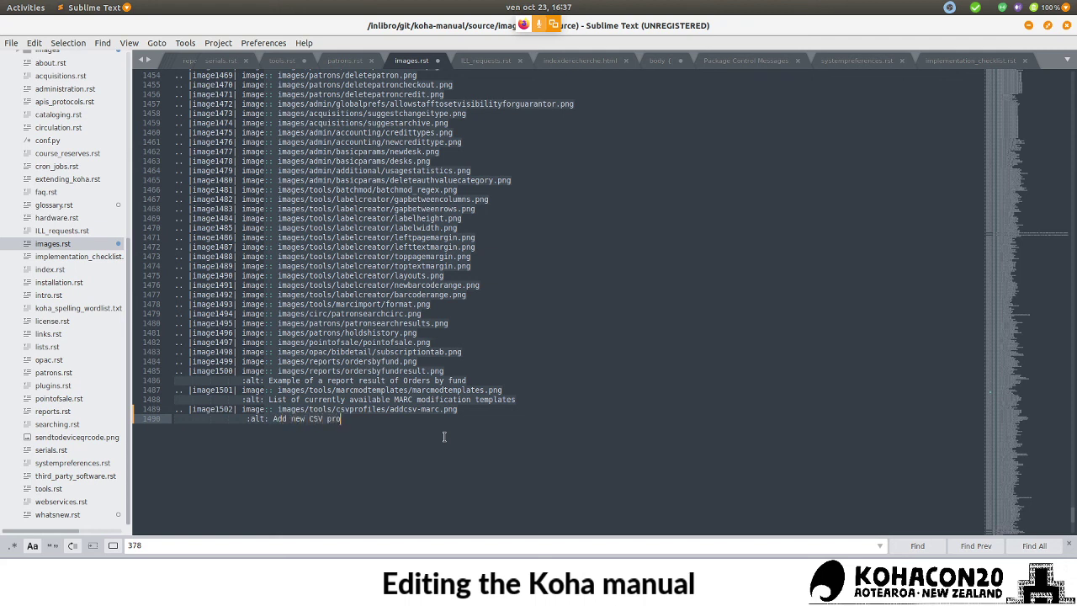
text(file form filled w)
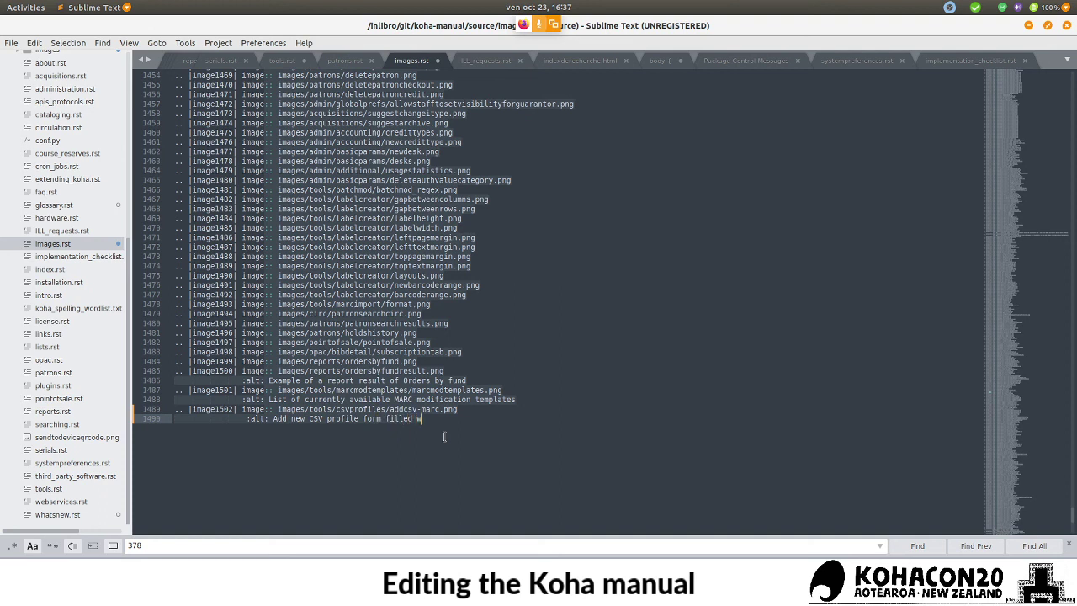
text(ith MARC information)
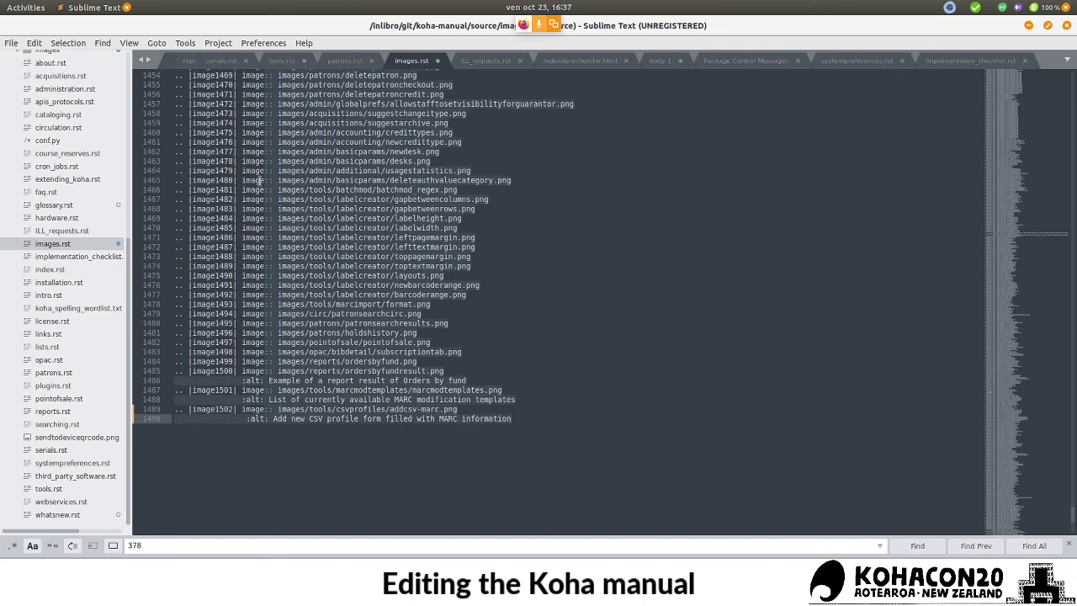
- Copy the |image1502| reference from images.rst into tools.rst, on its own indented line below the "If you choose MARC" item
click(291, 61)
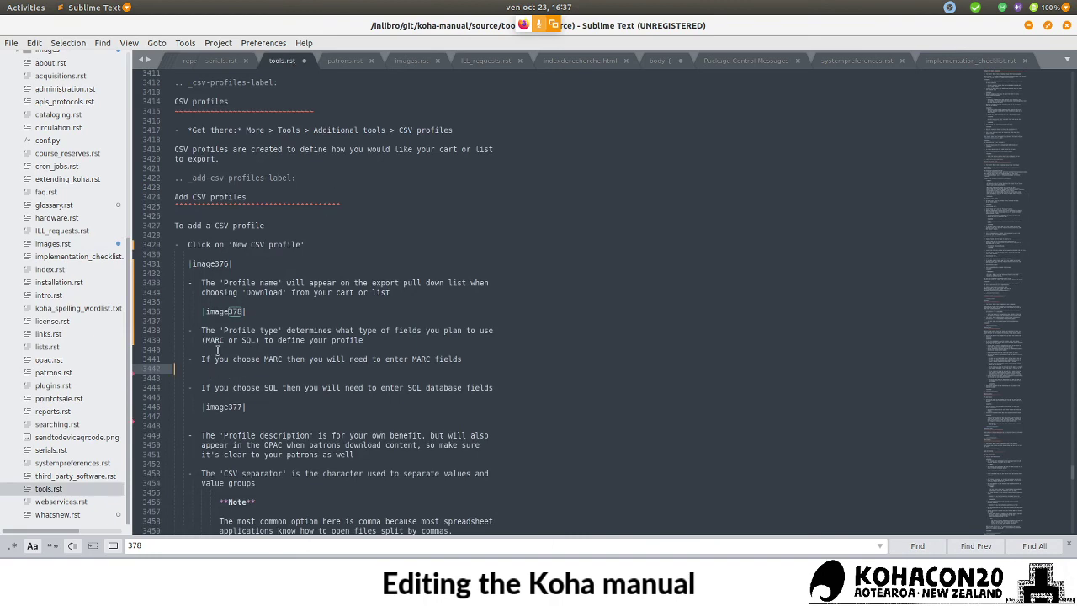
click(414, 62)
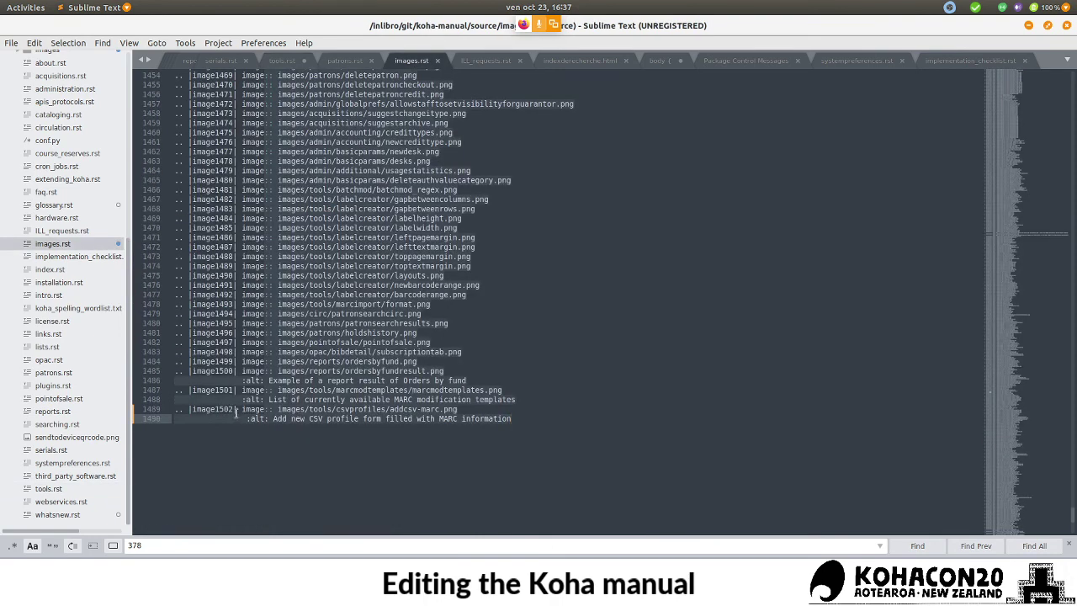
drag(237, 409, 189, 409)
key(ctrl+c)
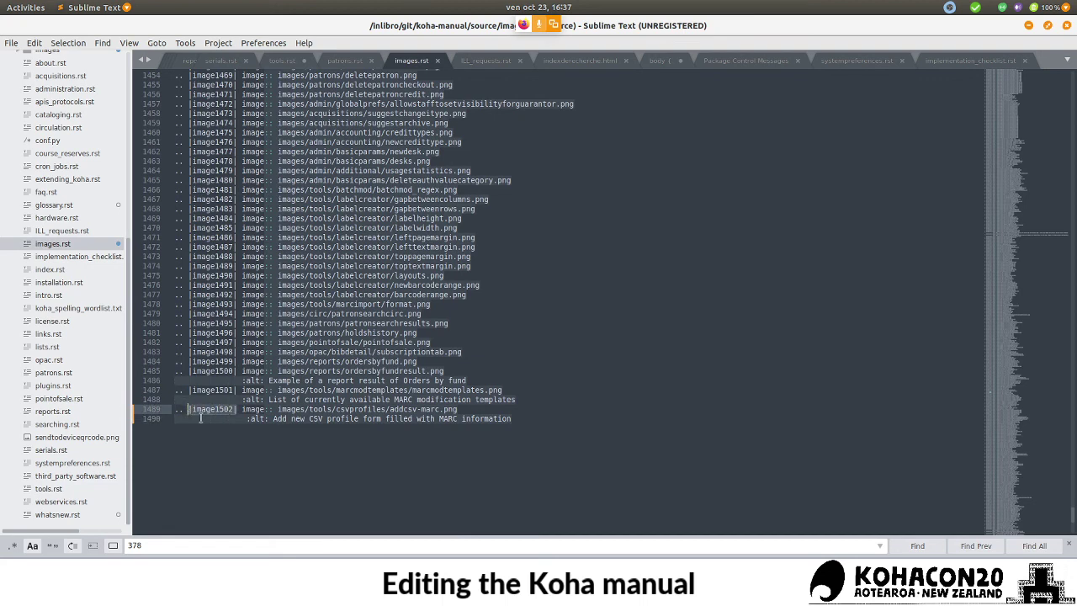
click(291, 64)
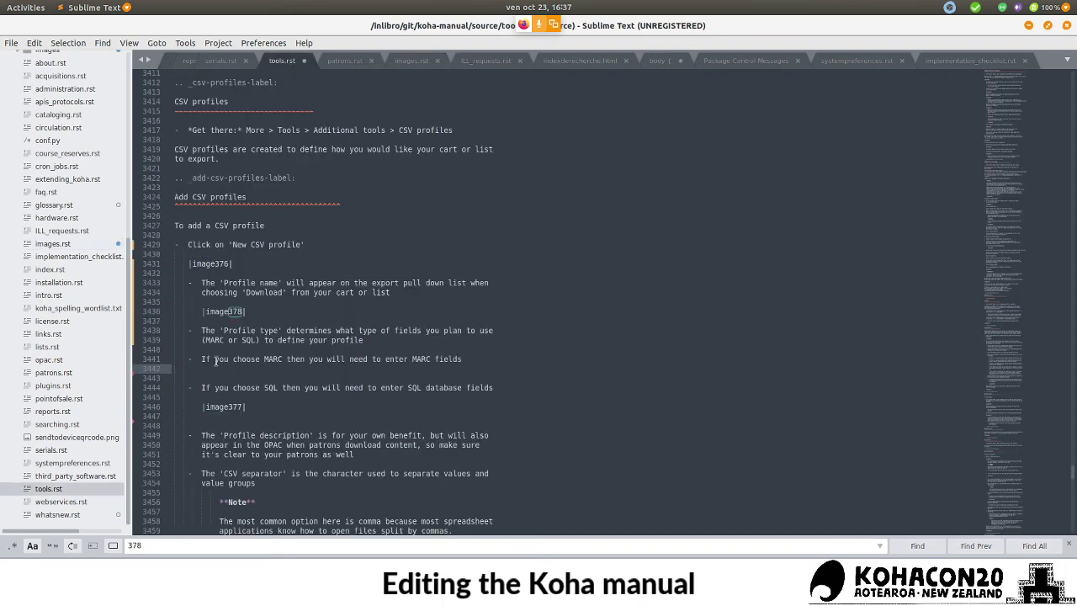
key(Return)
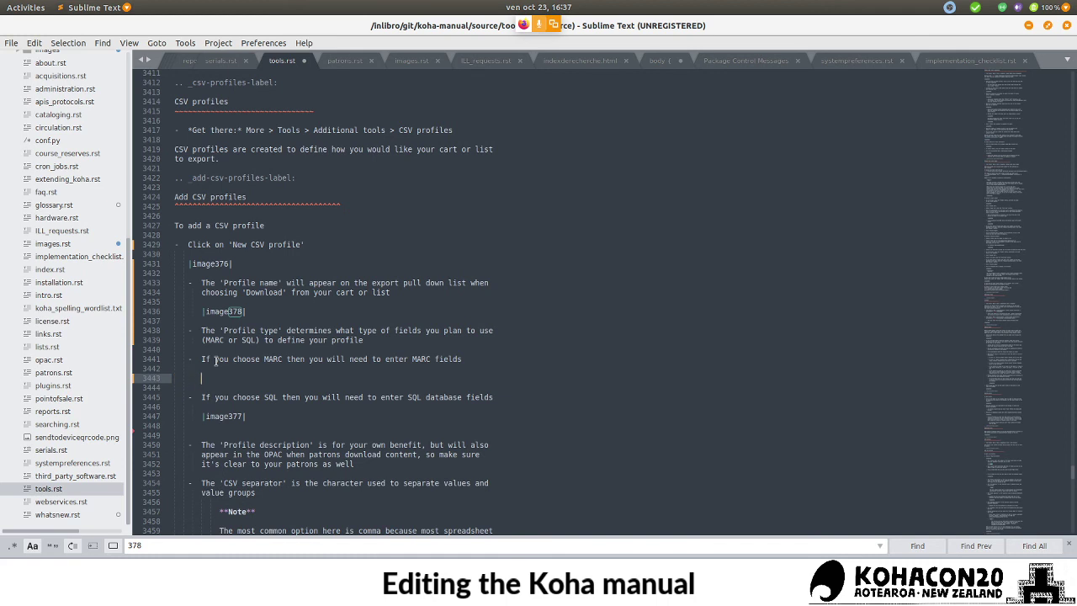
key(ctrl+v)
drag(202, 377, 202, 388)
click(202, 355)
key(Down)
key(Down)
drag(199, 400, 422, 400)
click(422, 400)
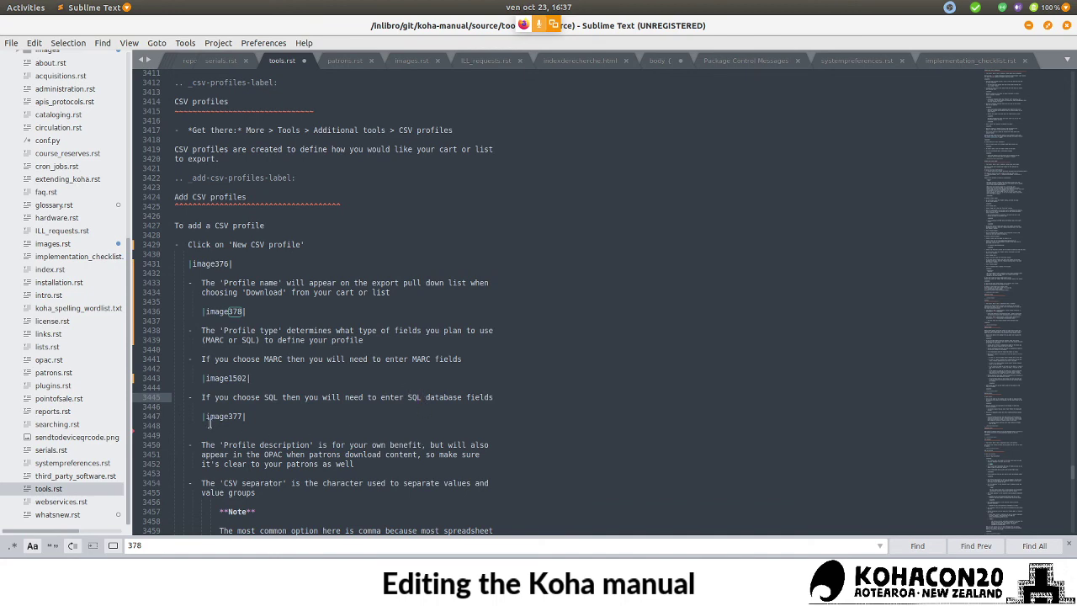
- Examine the existing addcsv-sql.png in the csvprofiles folder, and return to the New CSV profile form in Firefox
key(alt+Tab)
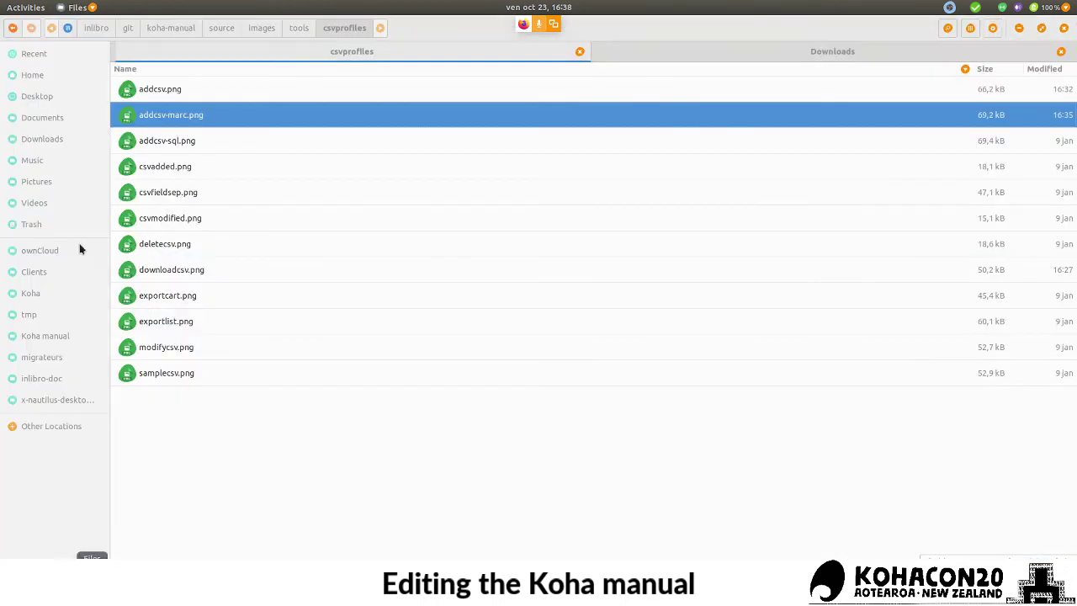
double_click(166, 141)
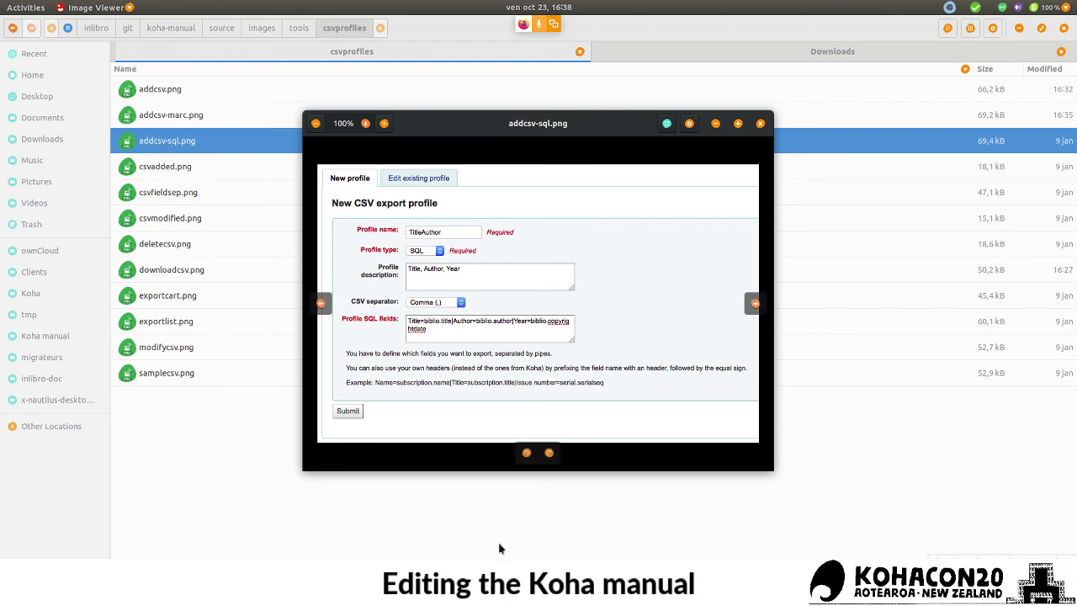
key(alt+Tab)
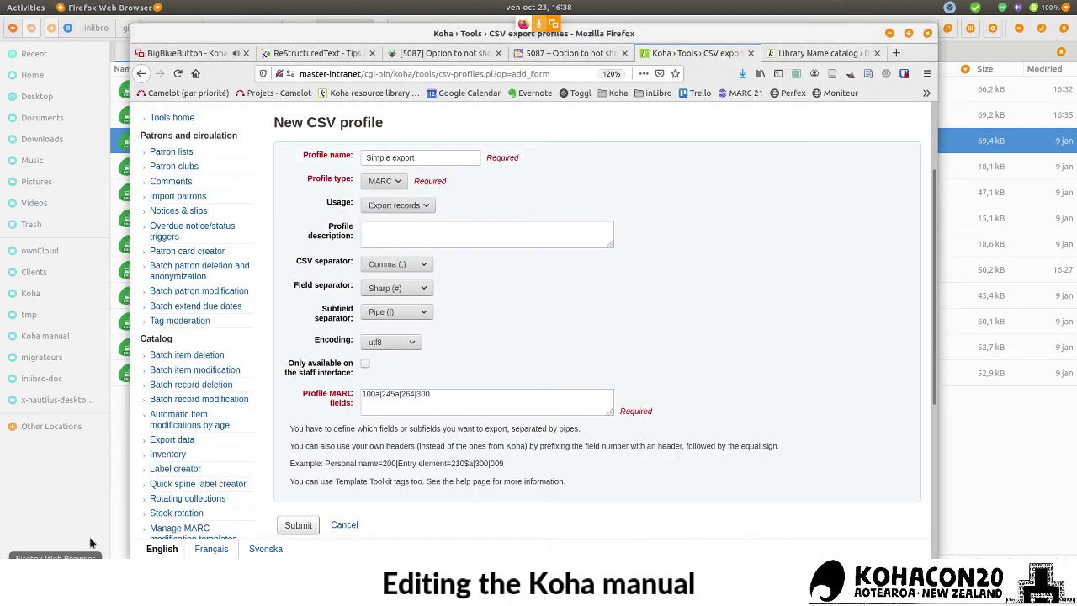
- Change the new CSV profile's type to SQL and set its usage to Basket export in acquisition
click(383, 181)
click(398, 213)
click(429, 205)
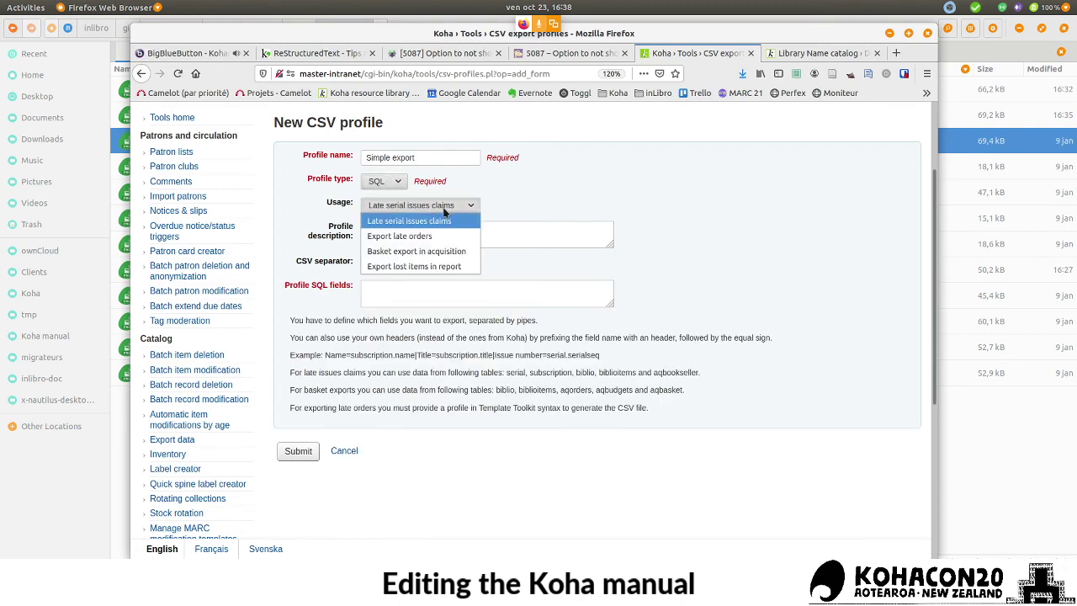
click(475, 260)
- Fill in the profile description as "Title, Author, Year", following the old addcsv-sql.png image
click(398, 297)
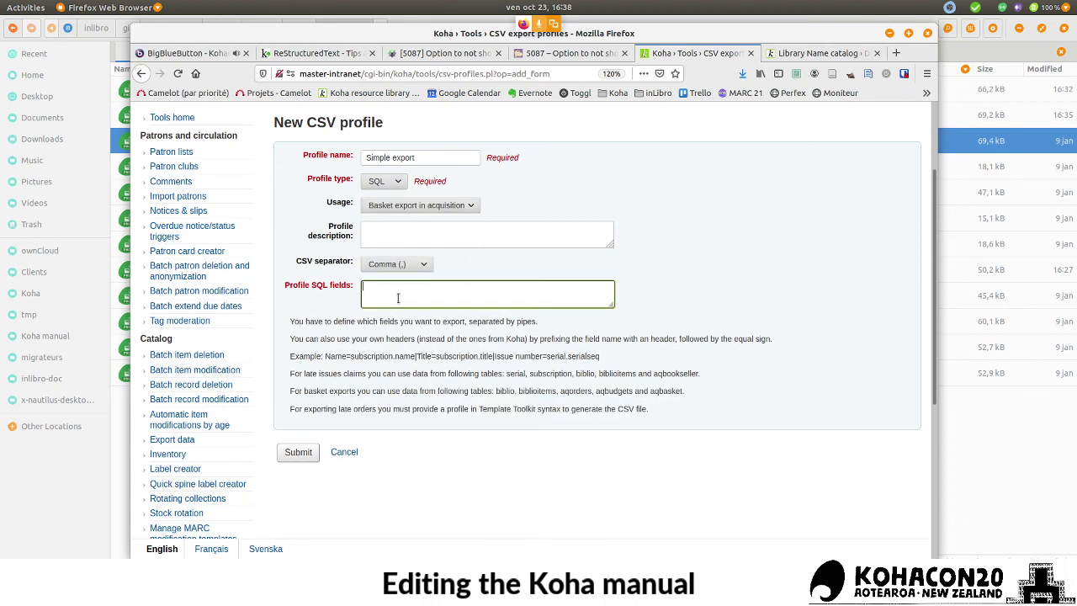
key(alt+Tab)
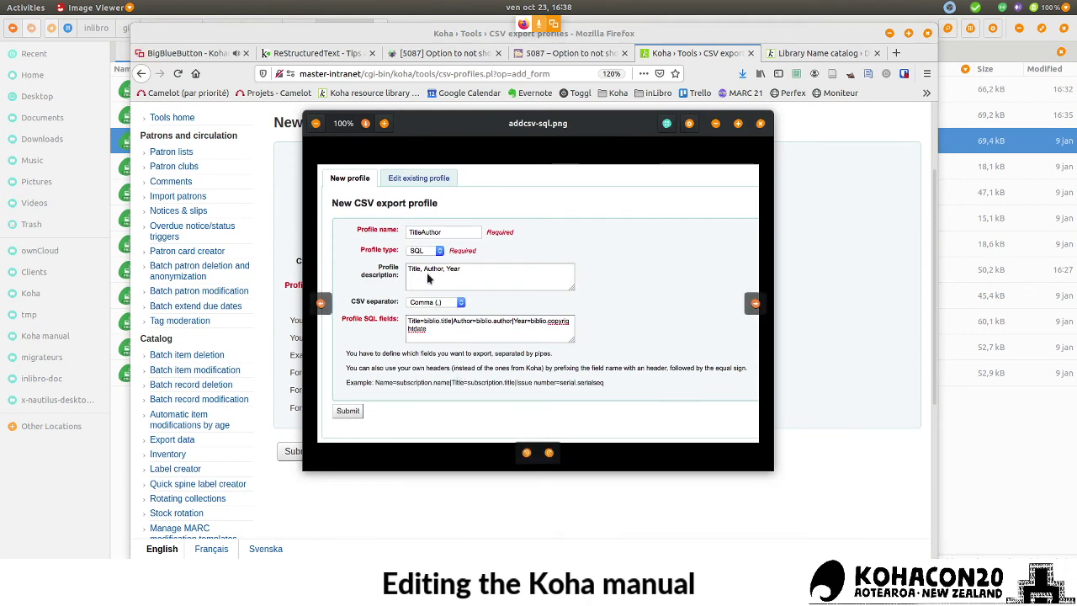
key(alt+Tab)
click(413, 230)
text(Titl)
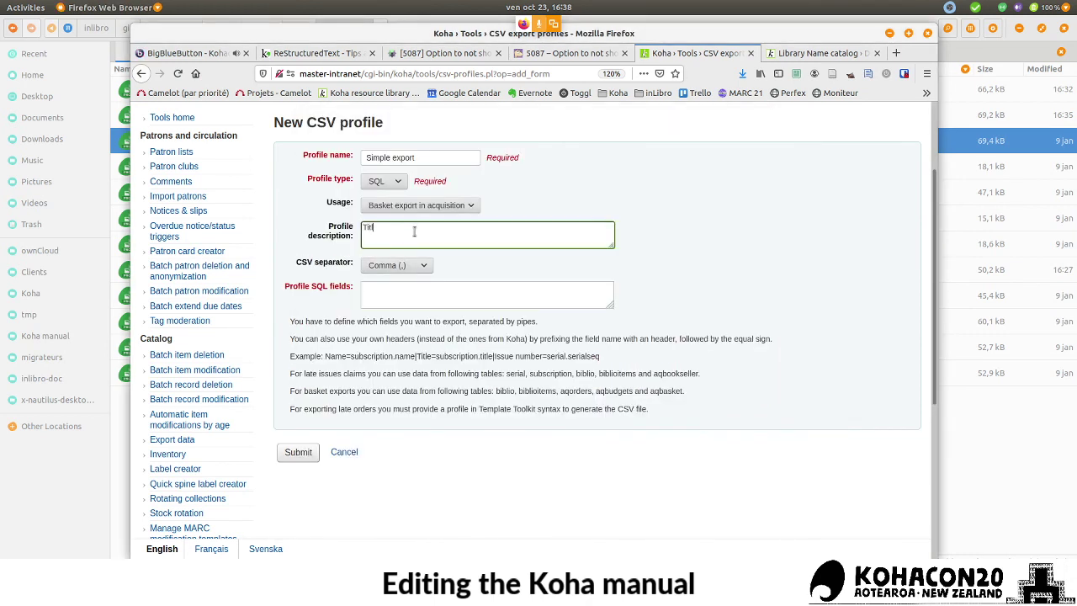
text(e, Author,)
- Enter "Title=biblio.title|Author=biblio.author|" in the profile's SQL fields, consulting the old addcsv-sql.png image
click(385, 300)
key(alt+Tab)
key(alt+Tab)
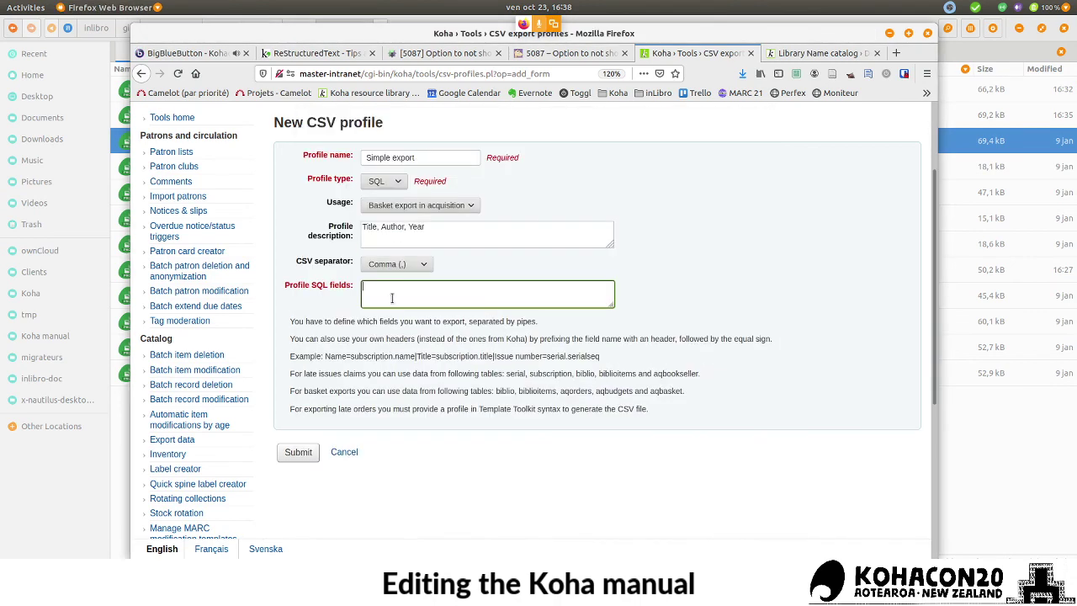
text(T)
key(alt+Tab)
key(alt+Tab)
text(itle=biblio.tit)
key(alt+Tab)
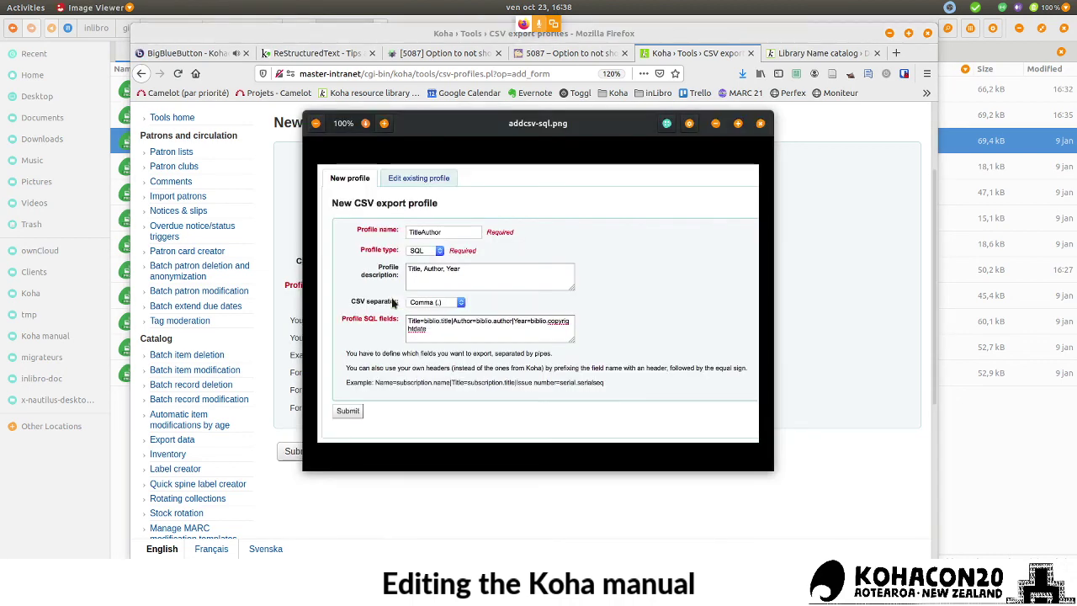
key(alt+Tab)
text(|Author)
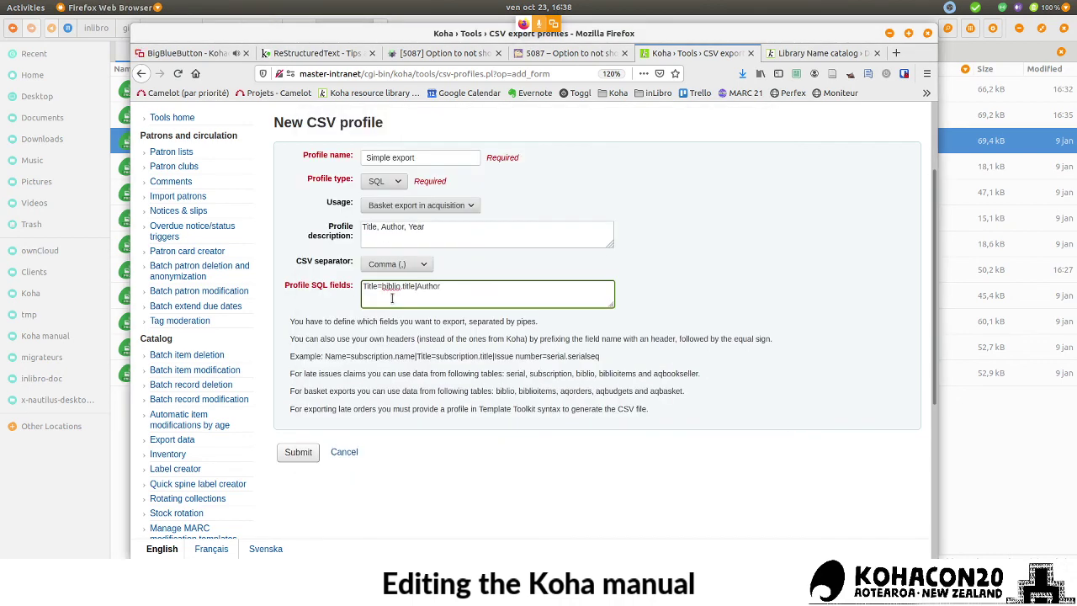
text(=biblio.author|)
- Complete the profile's SQL fields with "Year=biblio.copyrightdate", checking it against the old image
key(alt+Tab)
key(alt+Tab)
key(alt+Tab)
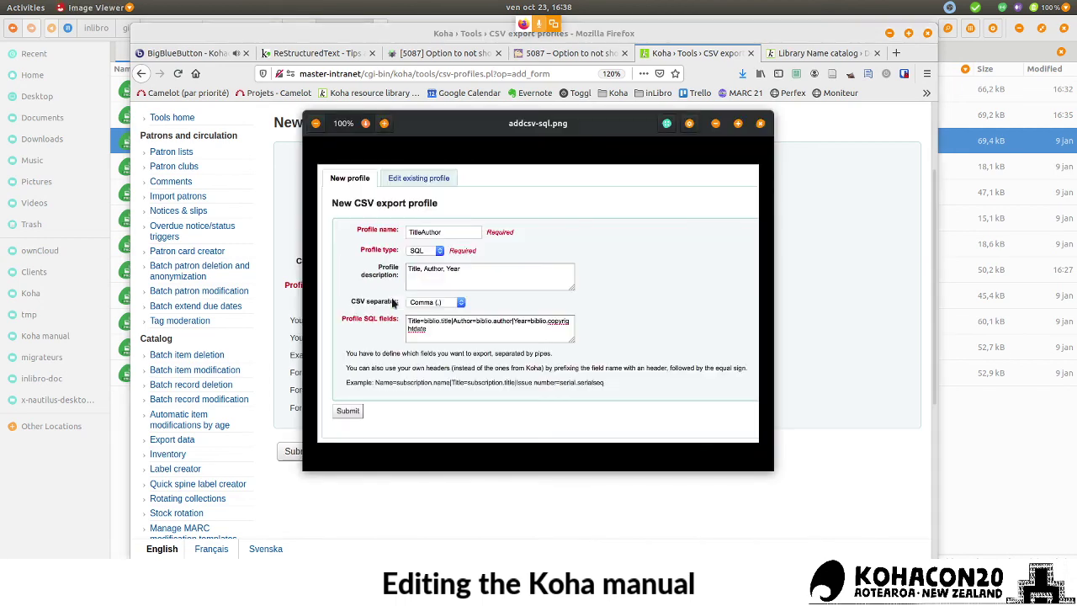
key(alt+Tab)
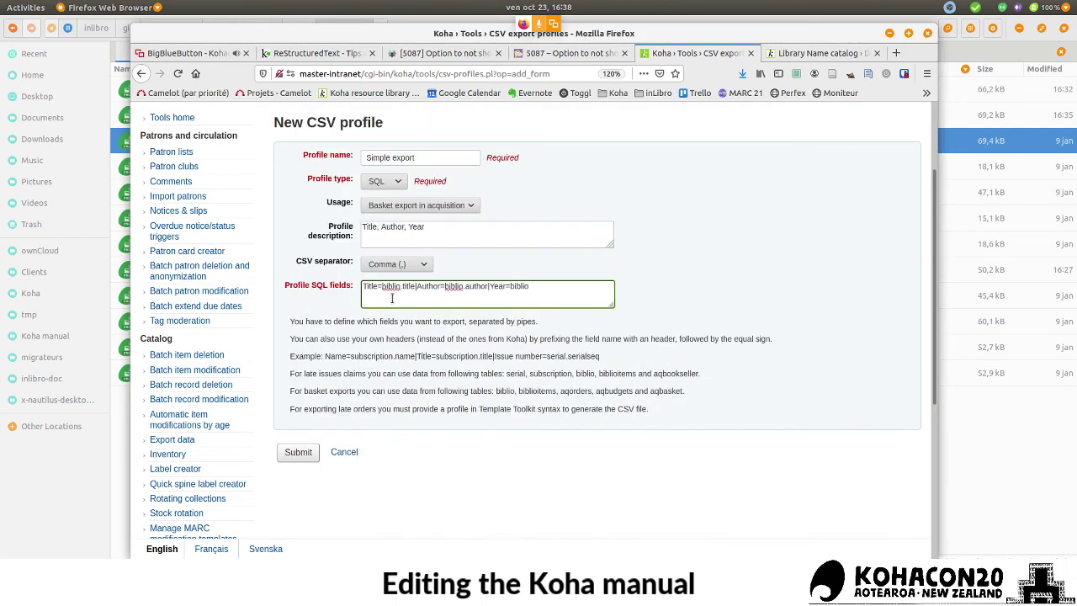
key(BackSpace)
text(copyrightdate)
- Take a Firefox screenshot of the filled New CSV profile form region and download it
click(643, 73)
click(503, 186)
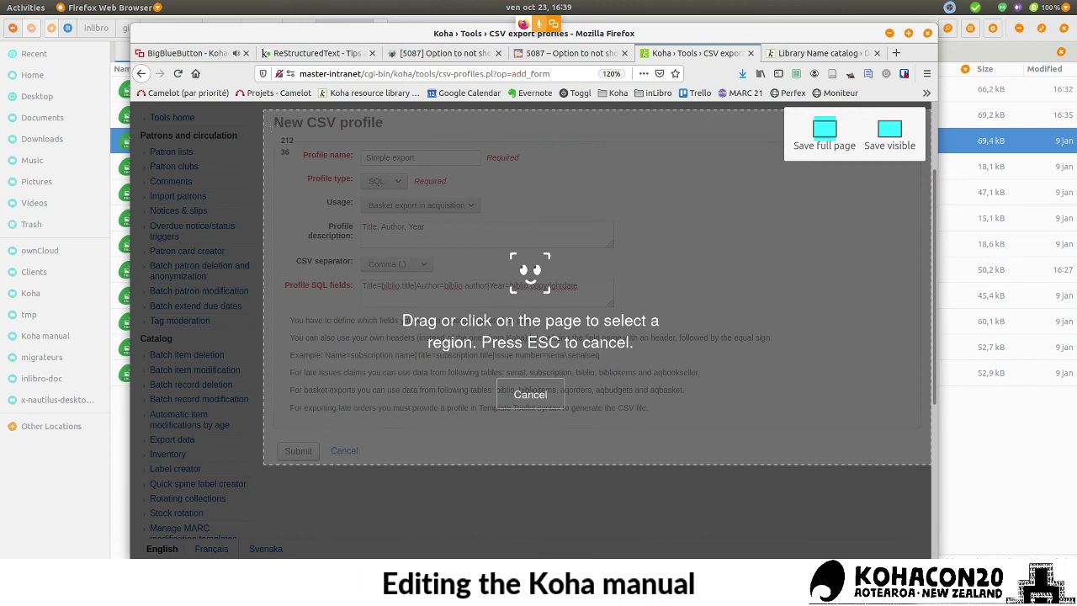
click(502, 186)
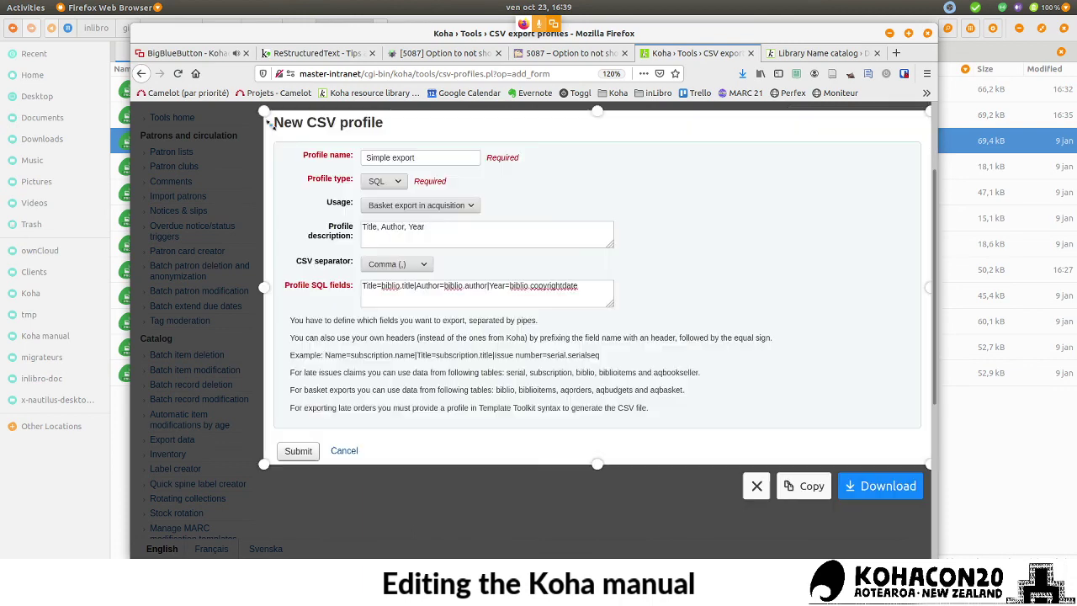
click(884, 495)
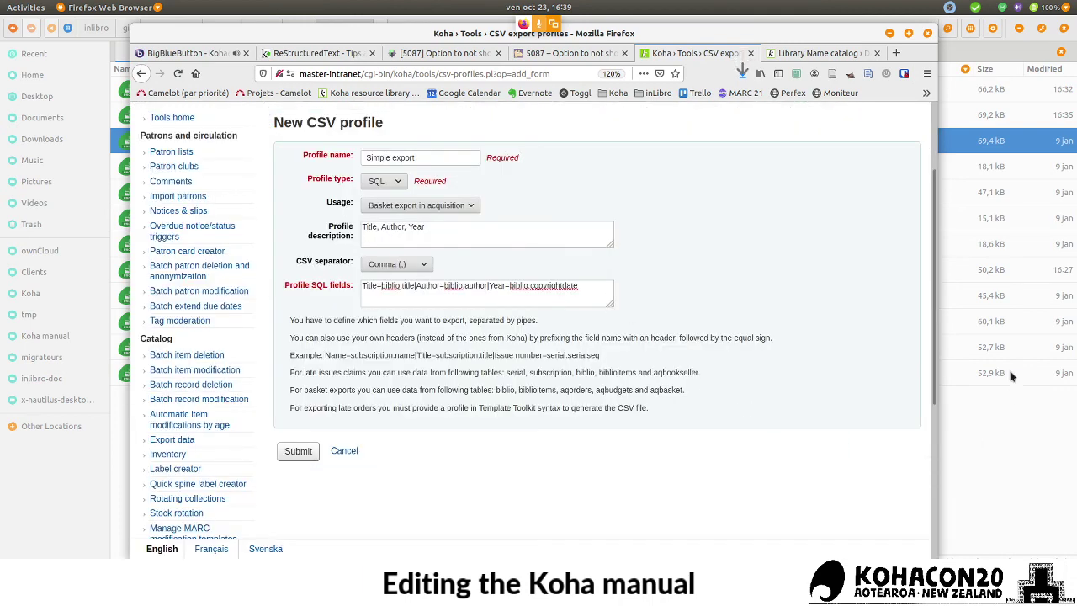
- Switch to the file manager and copy the base name of addcsv-sql.png in the csvprofiles folder
click(955, 177)
click(820, 50)
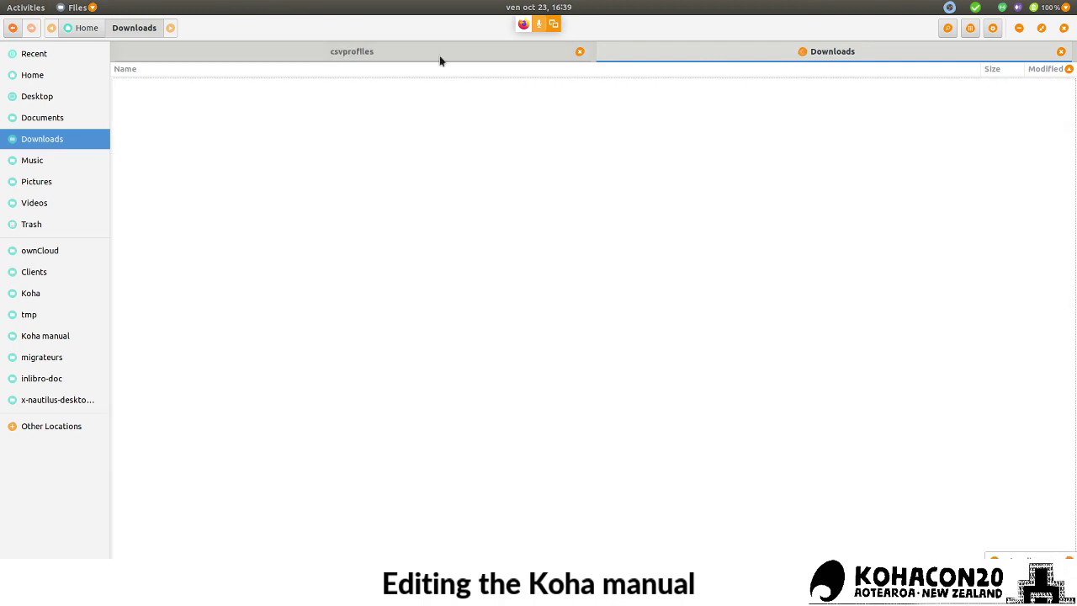
click(439, 52)
click(164, 144)
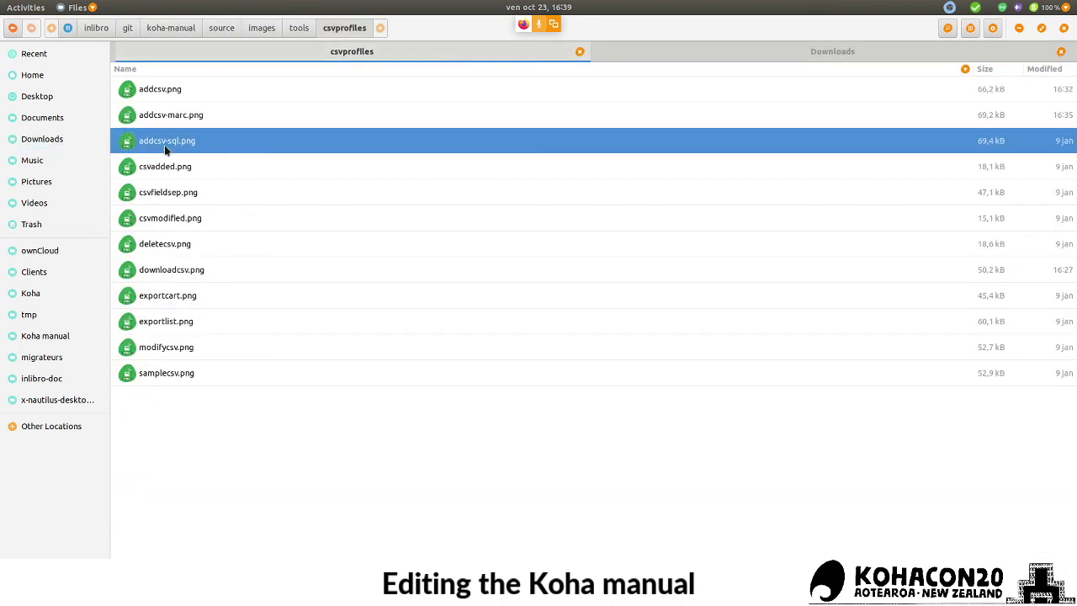
key(F2)
key(ctrl+c)
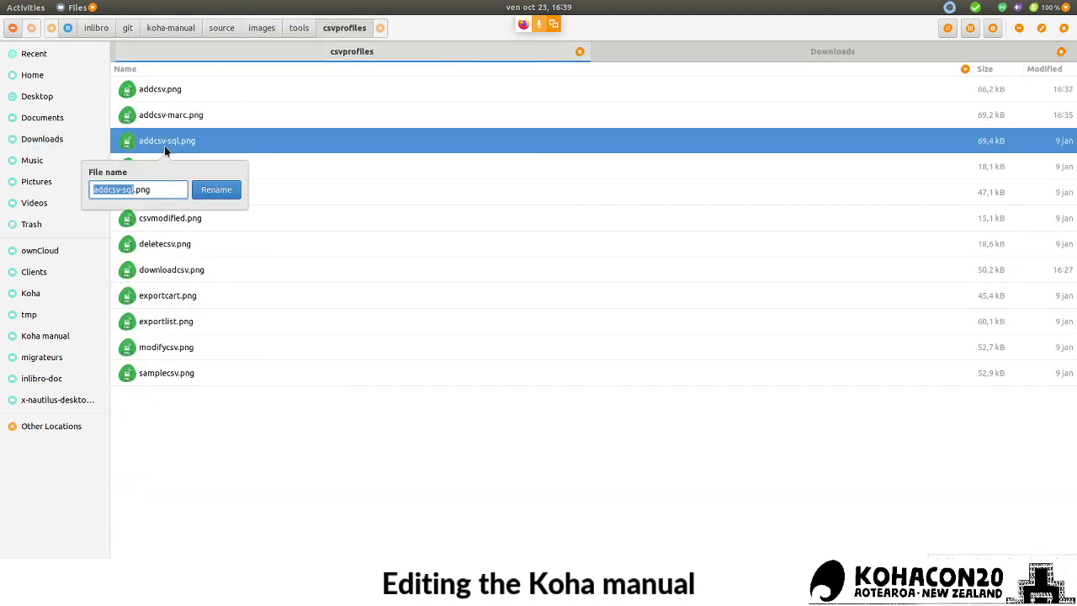
- Rename the new CSV export profiles screenshot in Downloads to addcsv-sql.png and move it into csvprofiles, replacing the existing file
click(840, 56)
click(811, 52)
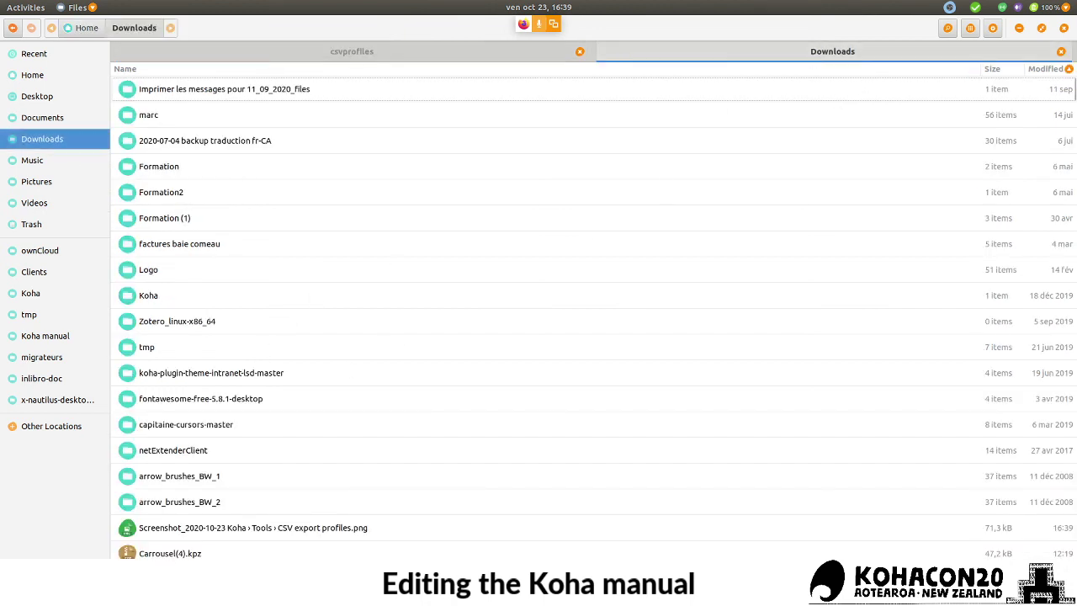
click(181, 530)
key(F2)
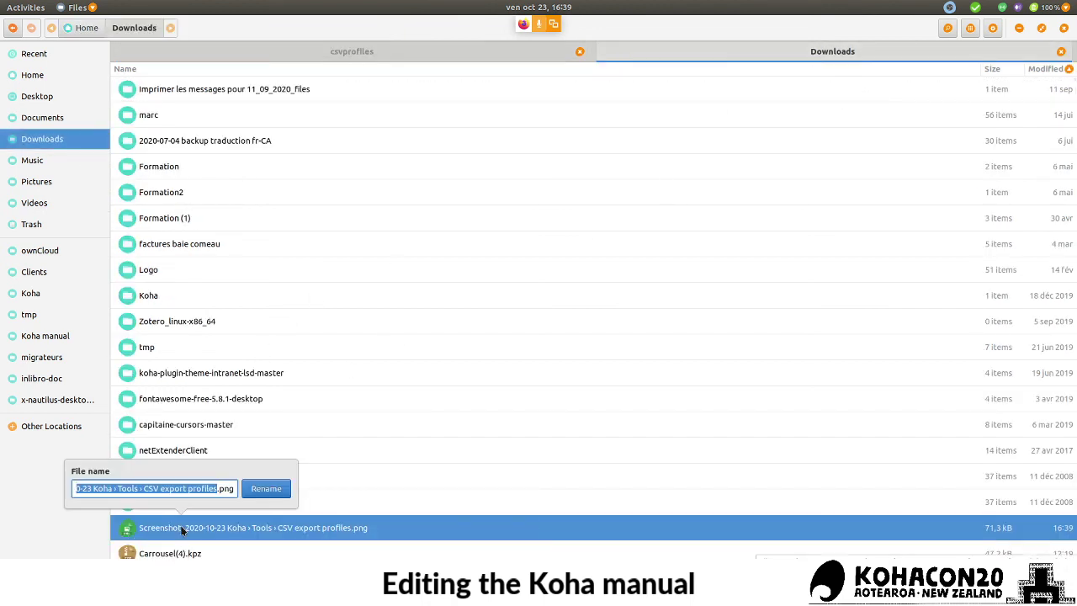
key(ctrl+v)
key(Return)
drag(202, 534, 303, 145)
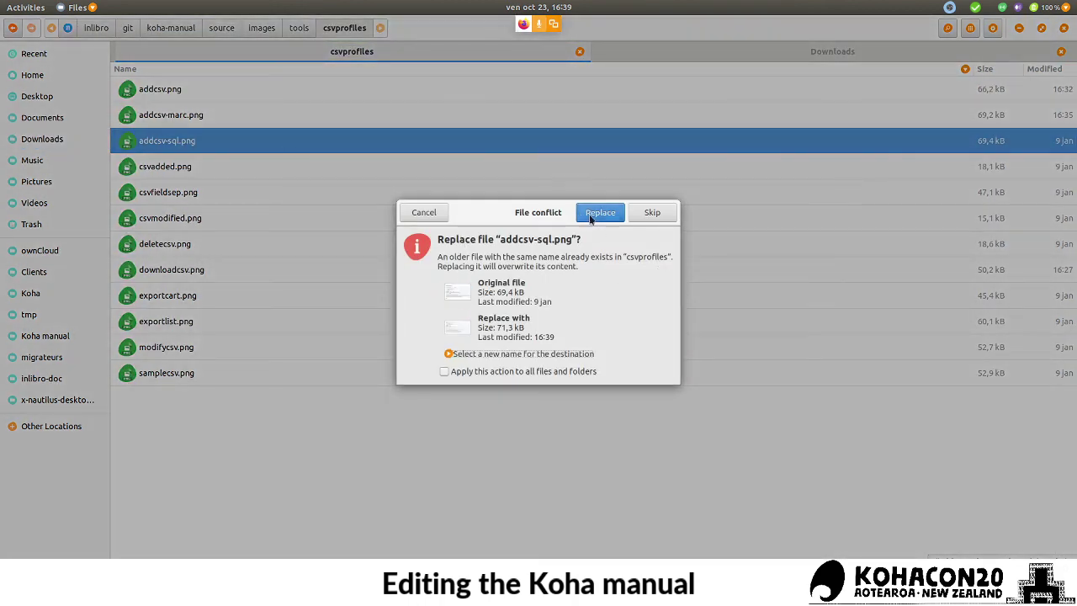
click(597, 214)
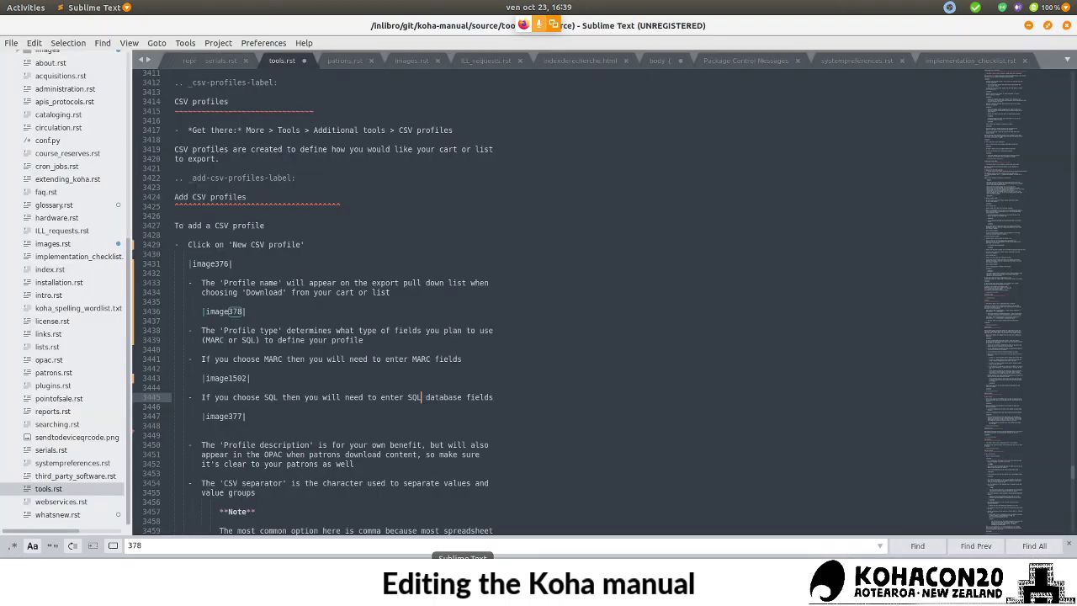
- Switch to Sublime Text and, in images.rst, add an indented alt line under image377 reading "Add new CSV profile form filled with SQL information"
click(463, 584)
click(413, 62)
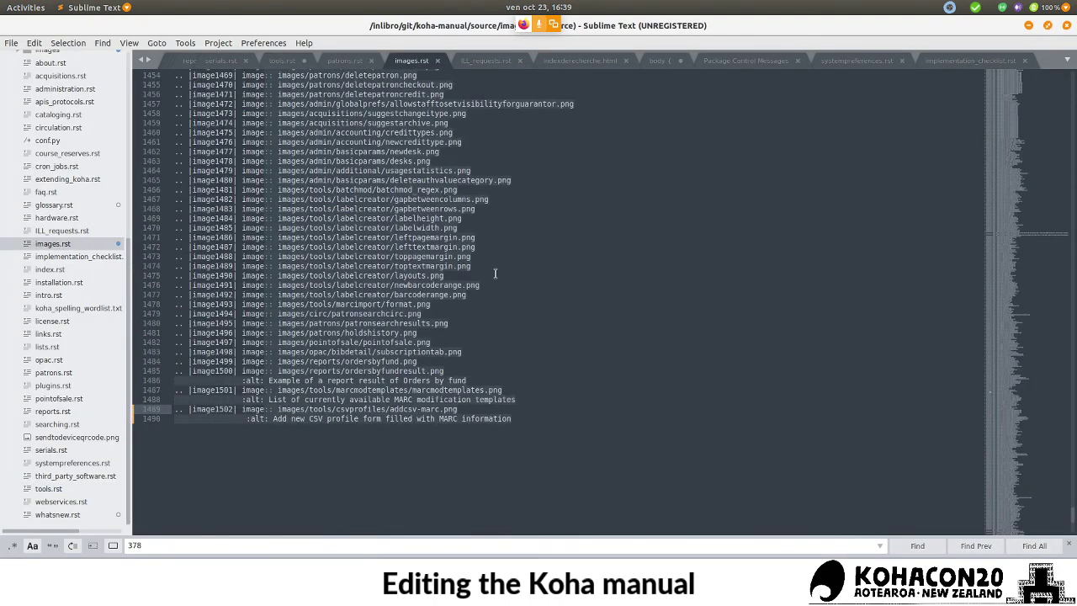
key(BackSpace)
text(7)
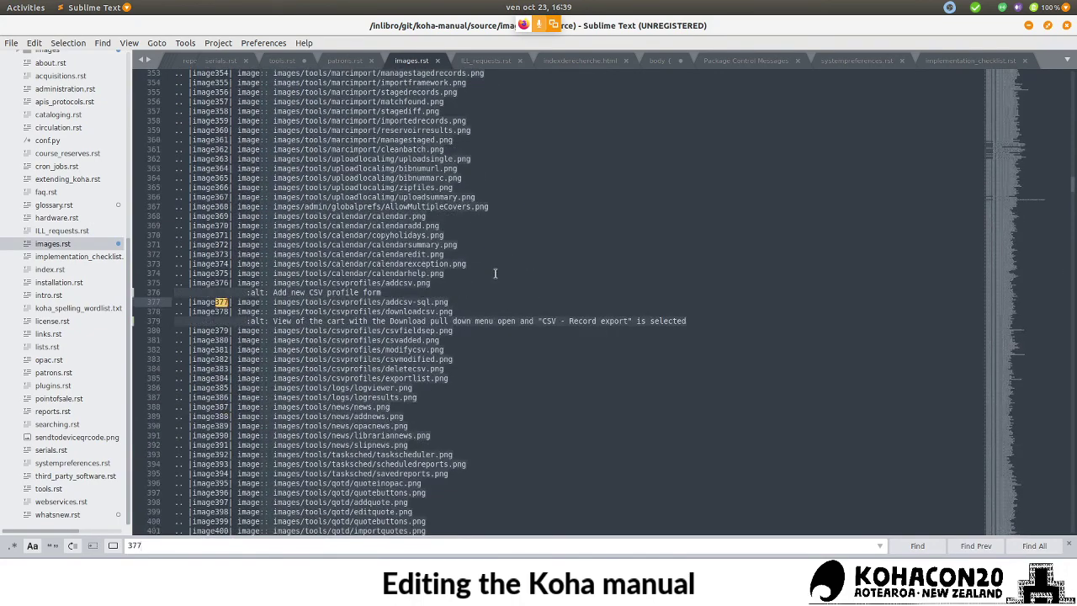
click(454, 300)
key(Return)
text(:alt:)
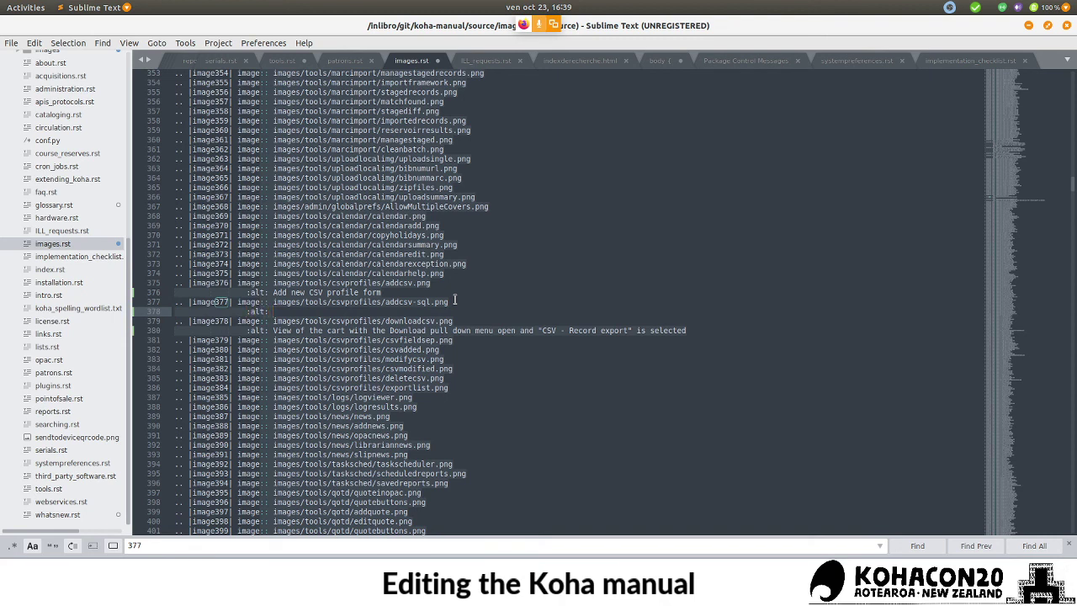
text( Add new CSV profile )
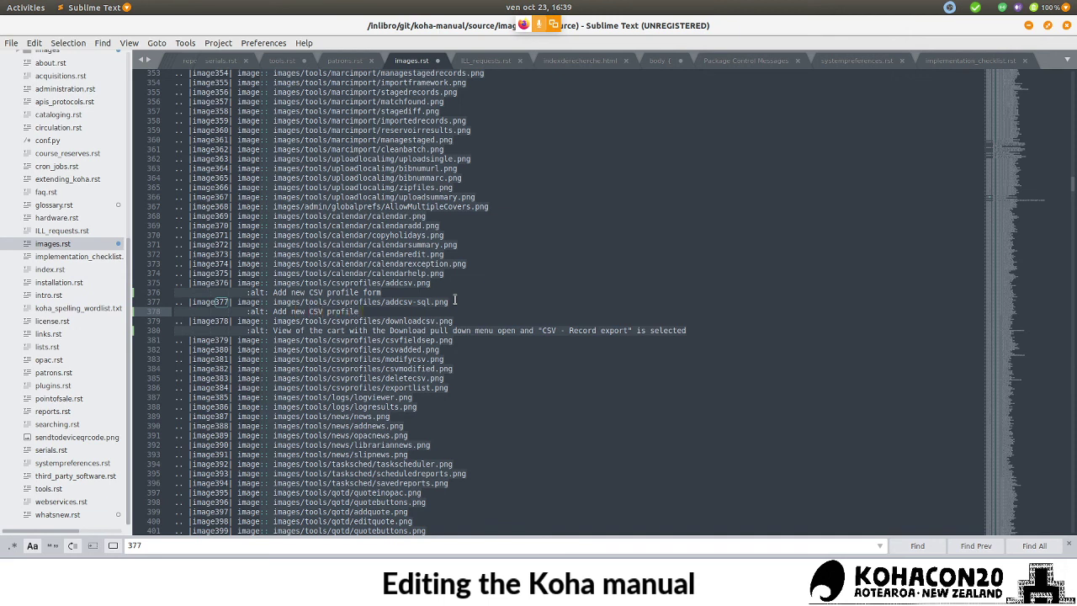
text(form filled with SQL )
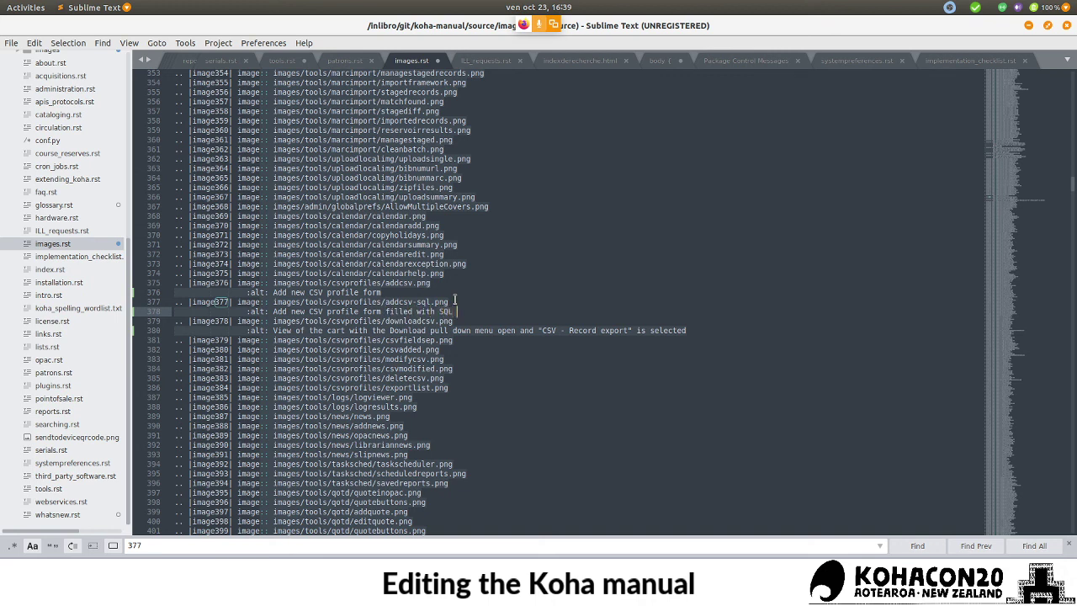
text(information)
- Remove the extra blank line below the |image377| reference in tools.rst
click(310, 63)
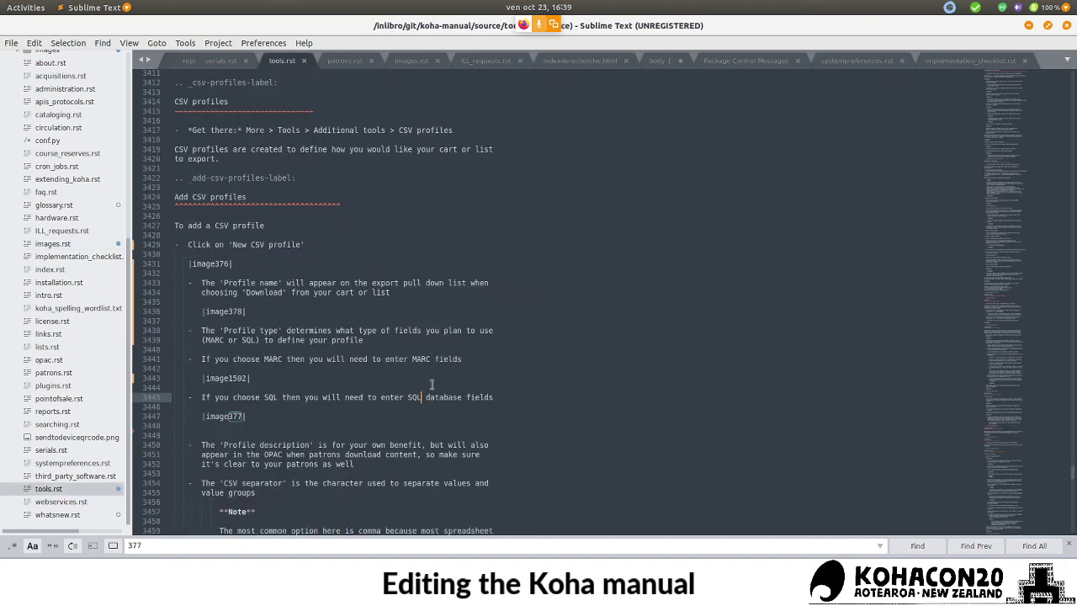
click(228, 427)
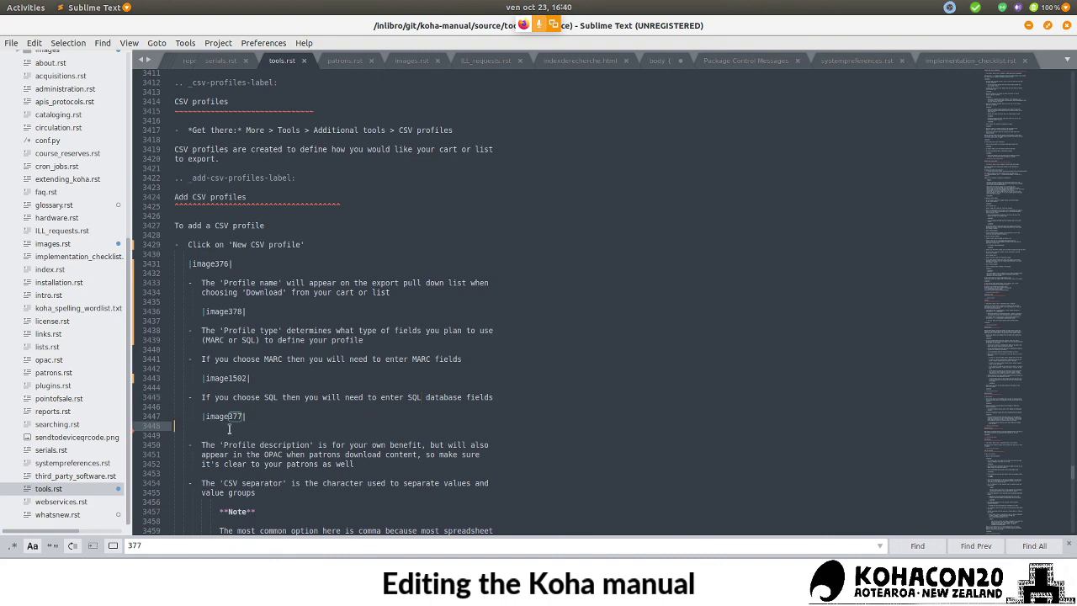
key(BackSpace)
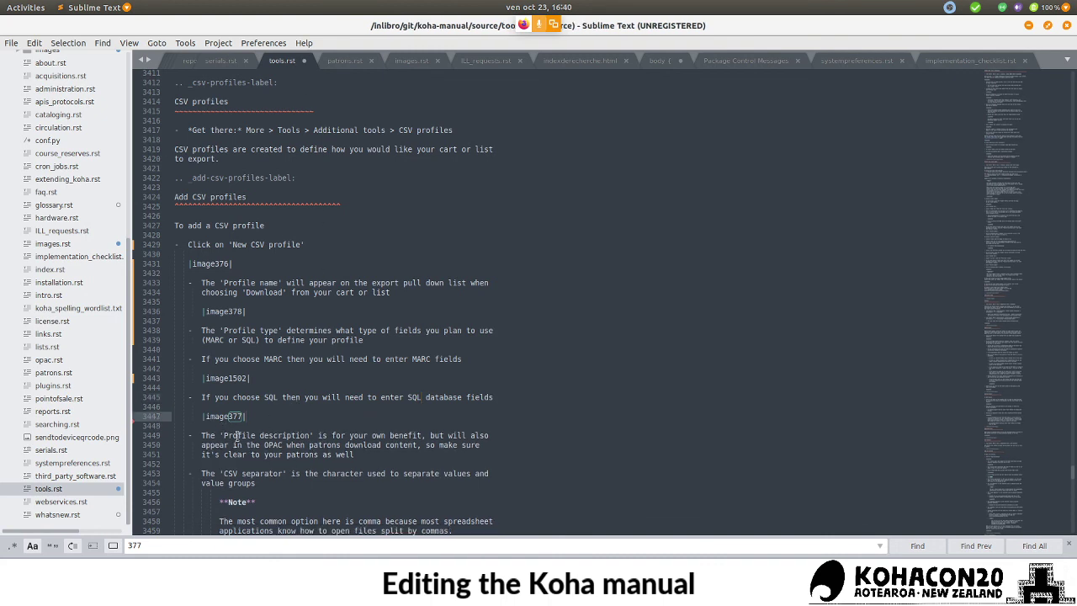
- Switch to the New CSV profile form in Firefox, set the profile type to MARC, and examine its usage options
key(alt+Tab)
key(alt+Tab)
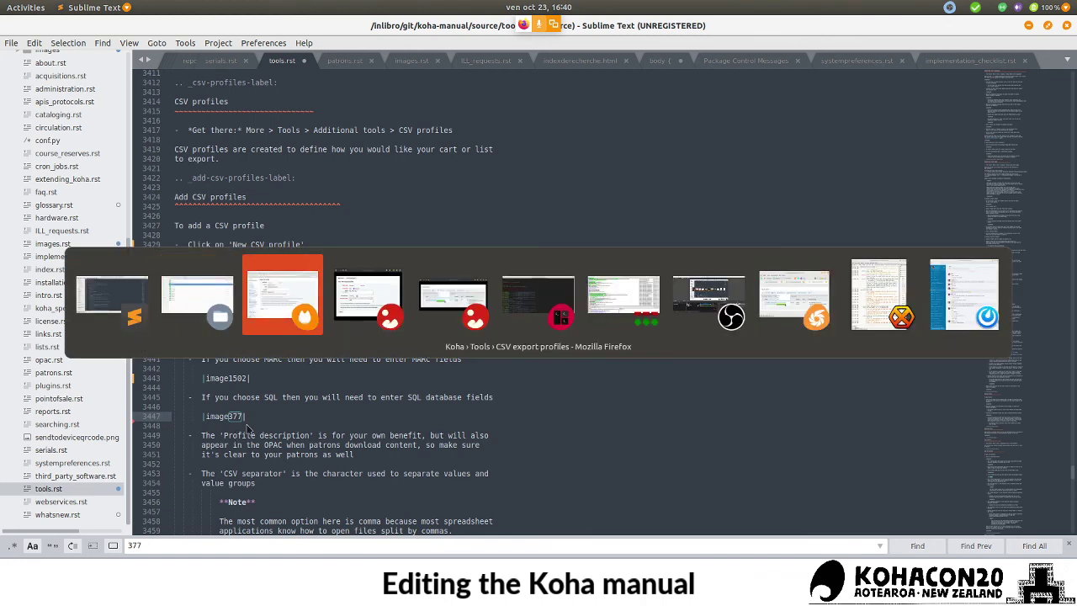
click(395, 181)
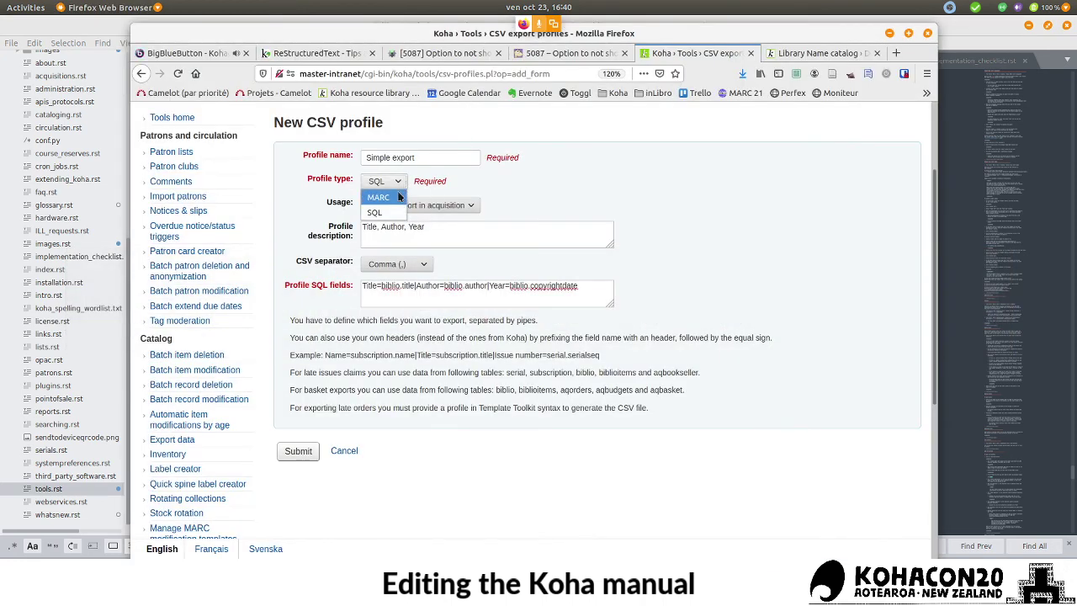
click(399, 196)
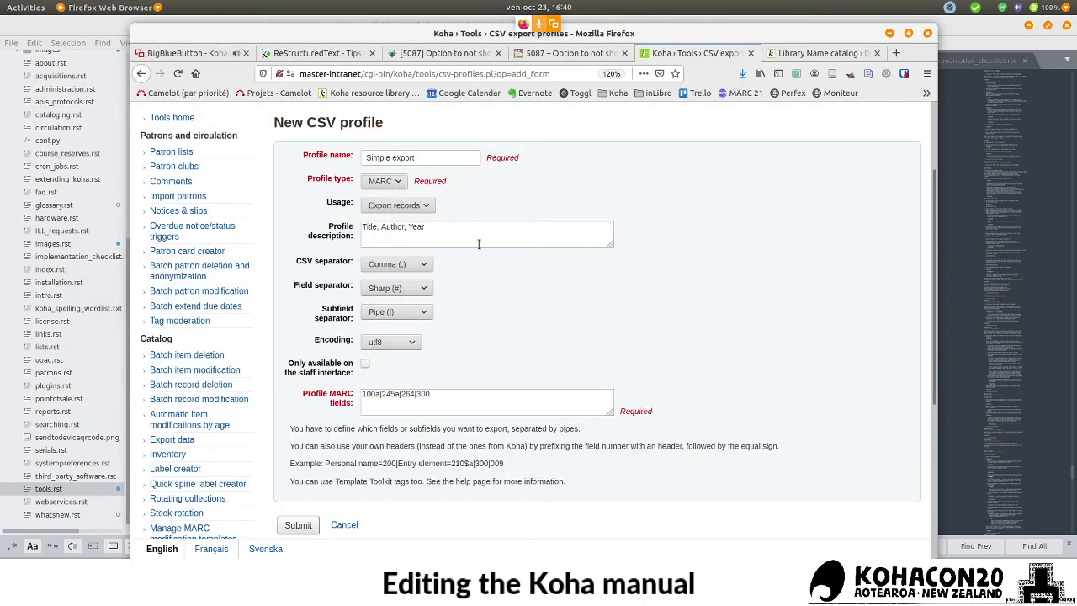
click(418, 208)
- Return to Sublime Text and review the profile field descriptions in the Add CSV profiles section of tools.rst
key(alt+Tab)
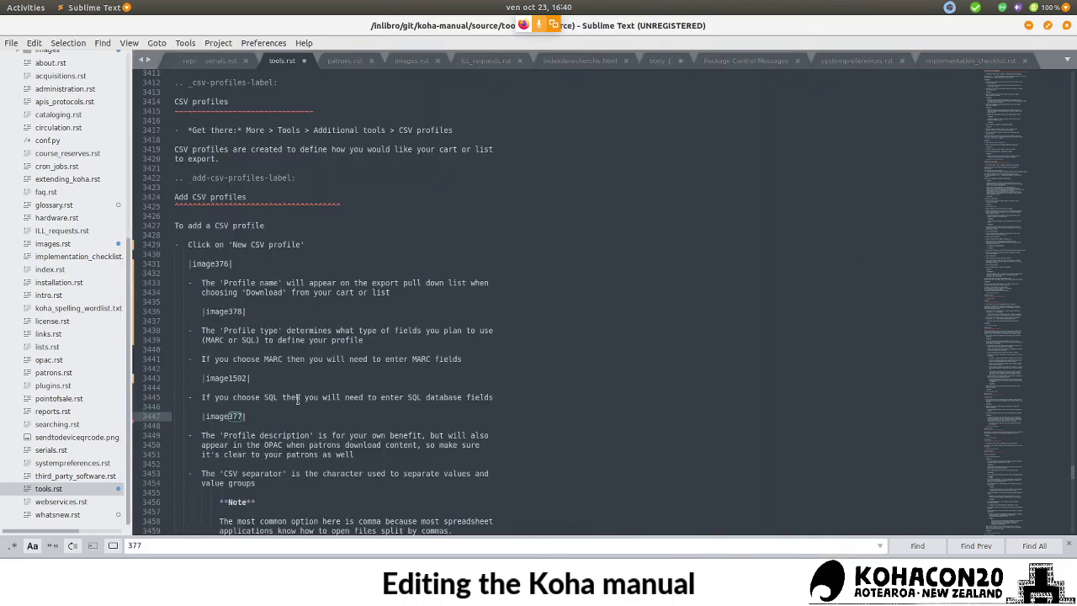
scroll(300, 421, down, 4)
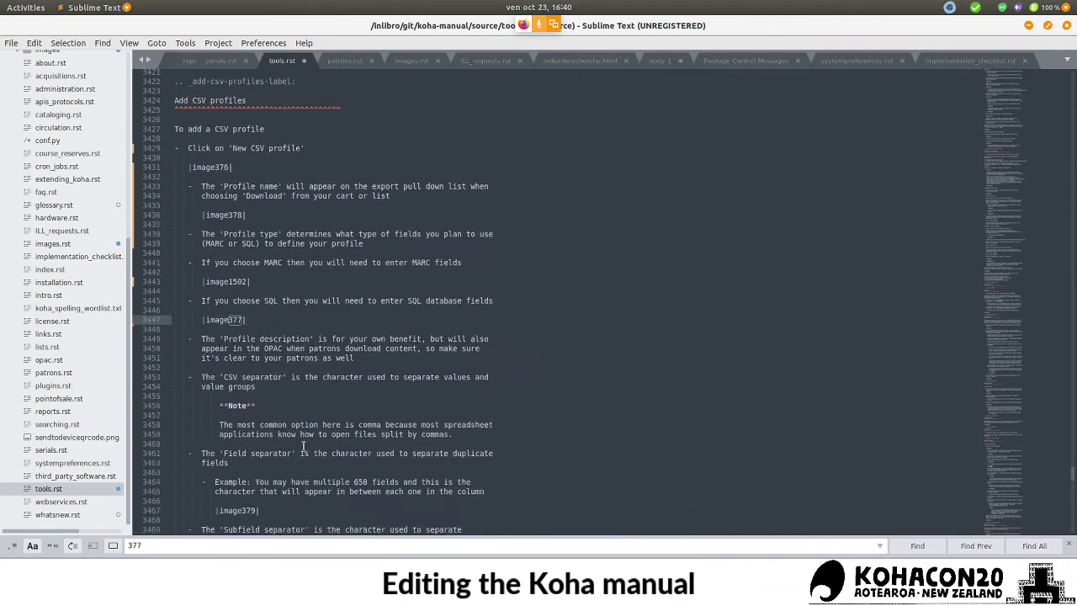
scroll(303, 446, down, 5)
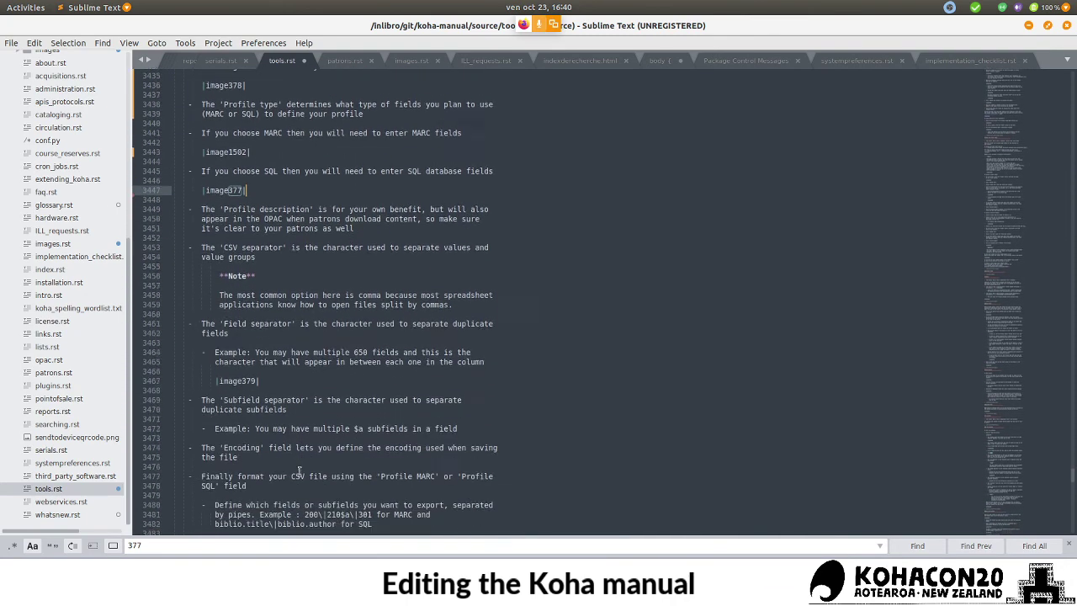
scroll(298, 475, down, 4)
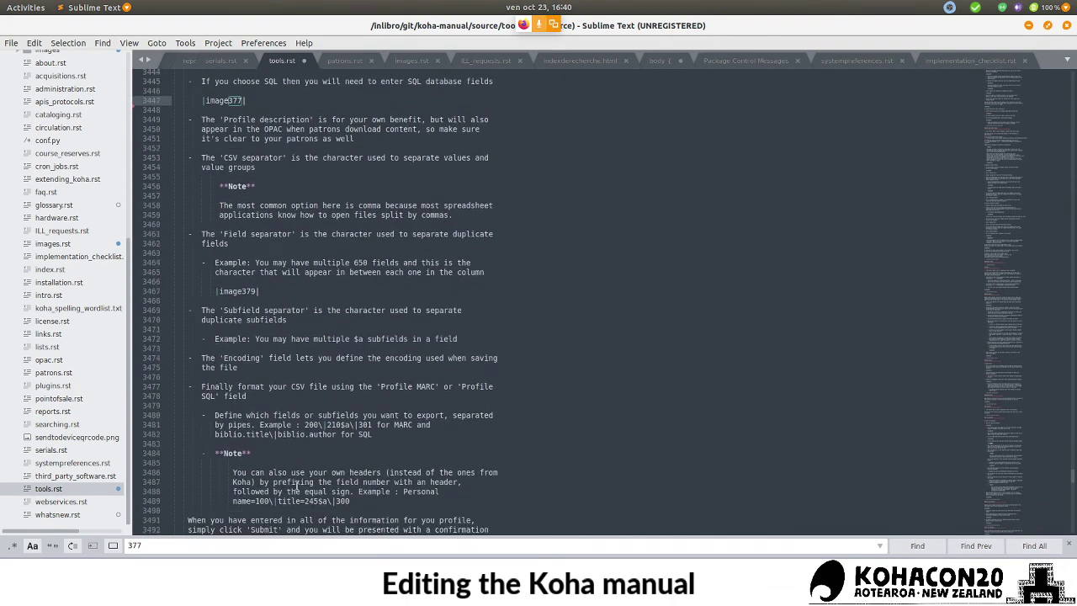
scroll(296, 486, down, 4)
scroll(255, 261, up, 8)
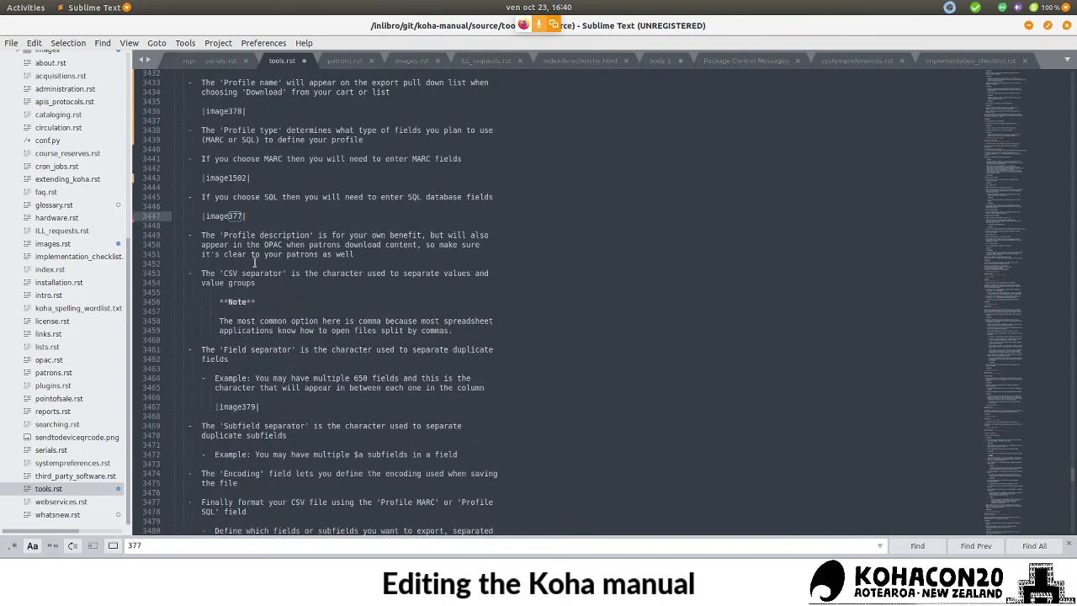
- Add a new bullet below the |image377| reference in tools.rst reading "The 'Usage' field is used", checking the field against the Koha form
scroll(255, 261, up, 1)
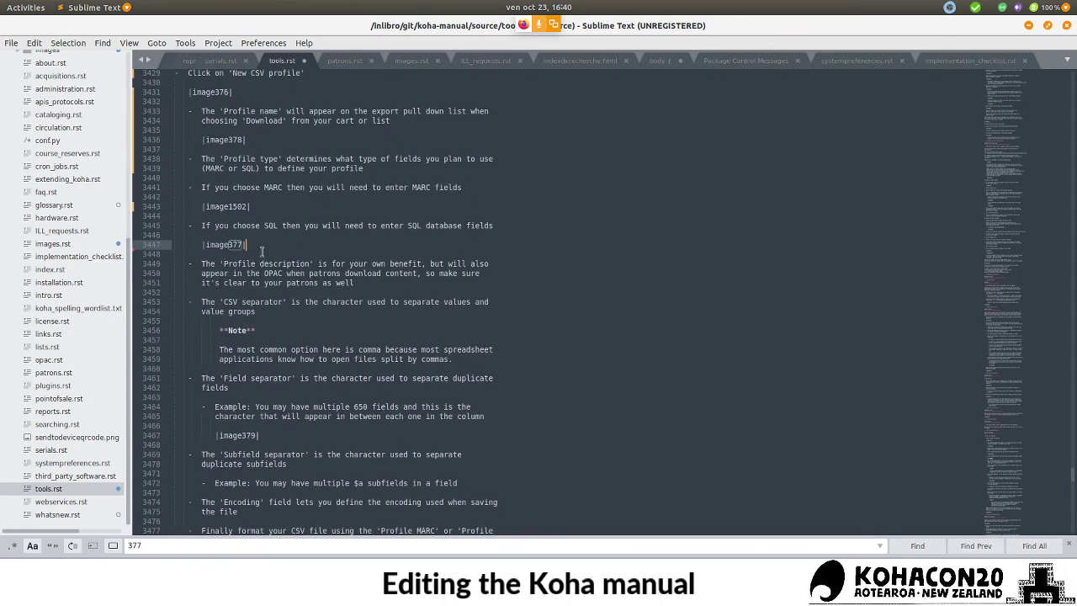
key(Return)
key(Return)
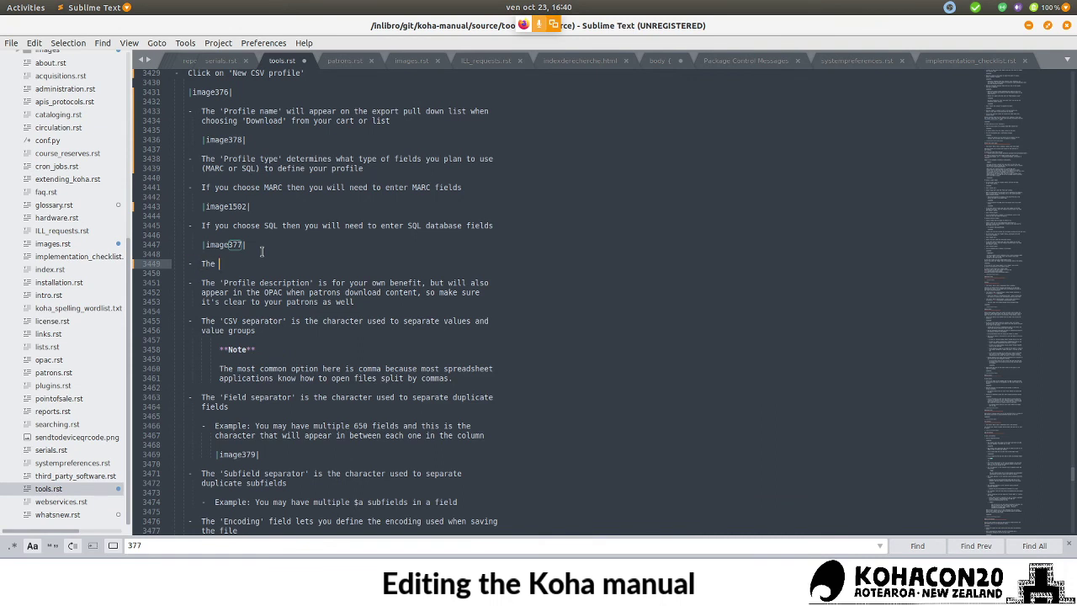
key(alt+Tab)
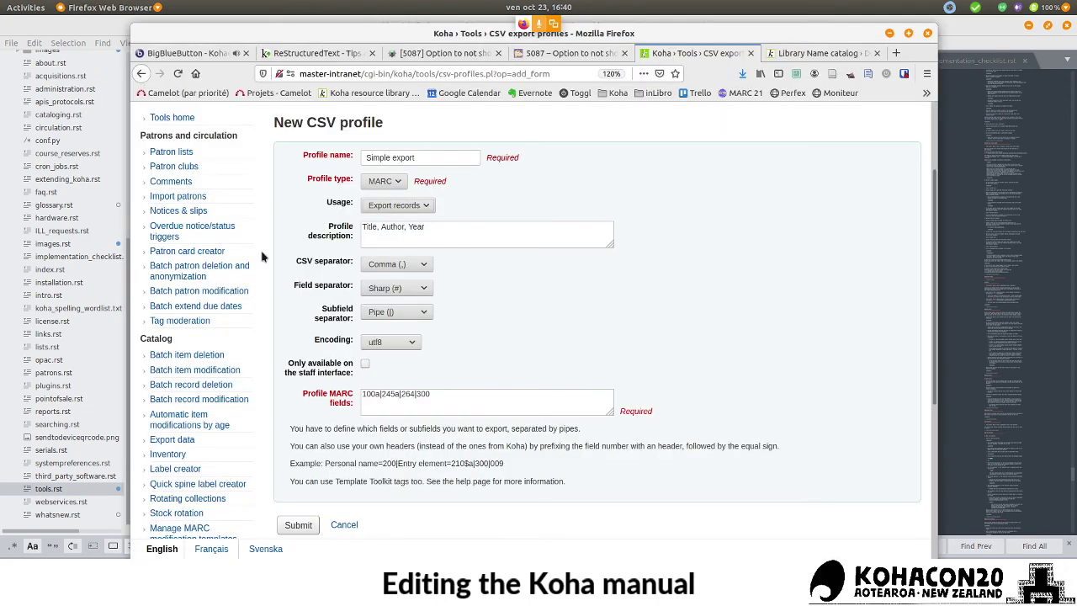
key(alt+Tab)
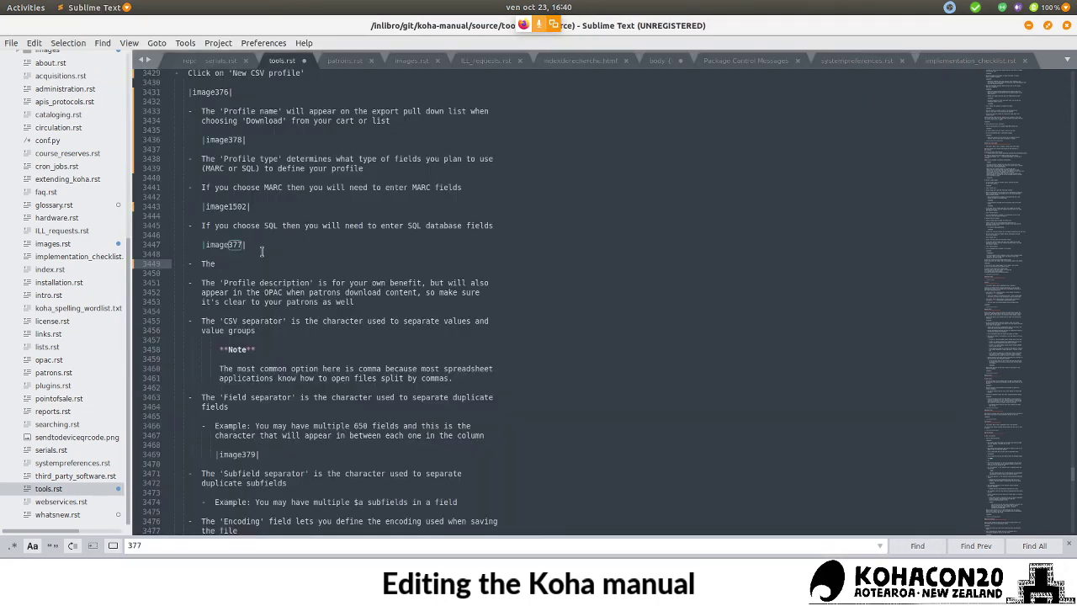
text(Usage' field is used)
- Indent the MARC and SQL bullets and their |image1502| and |image377| references one level beneath the 'Profile type' bullet
click(190, 186)
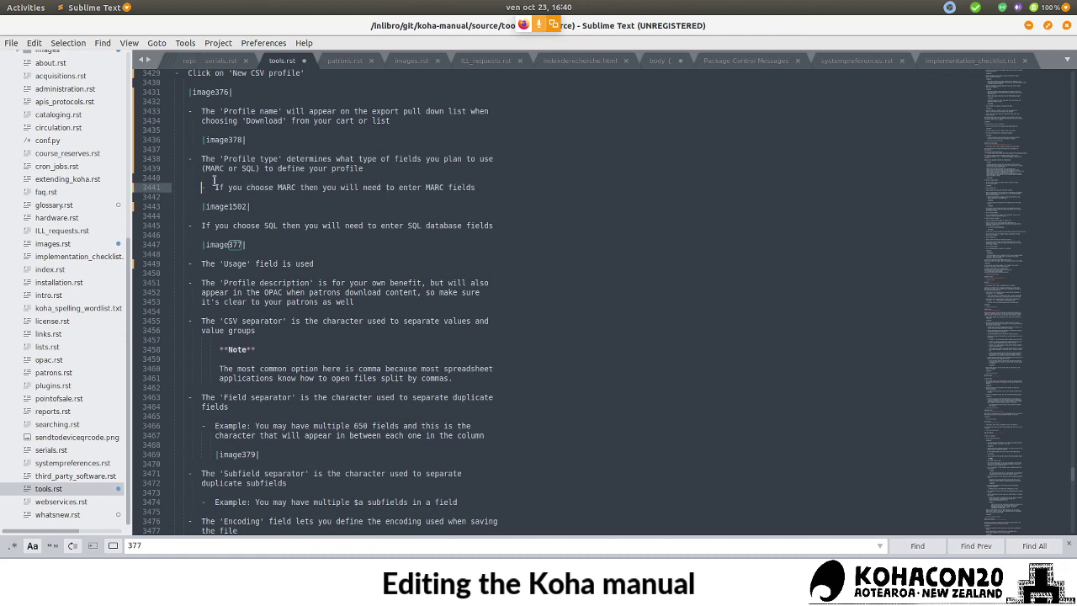
click(200, 206)
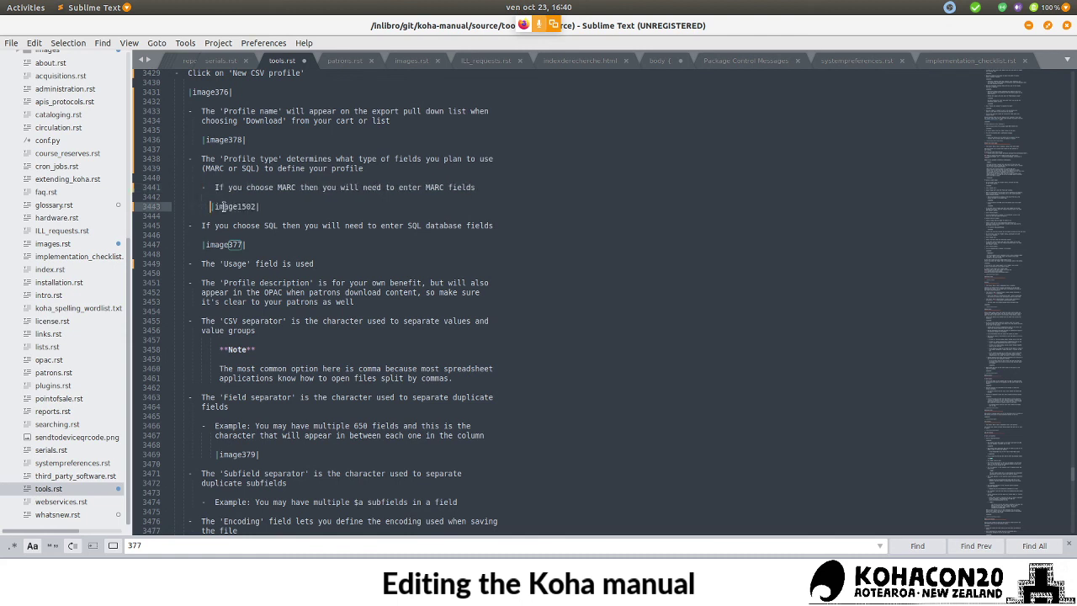
click(186, 224)
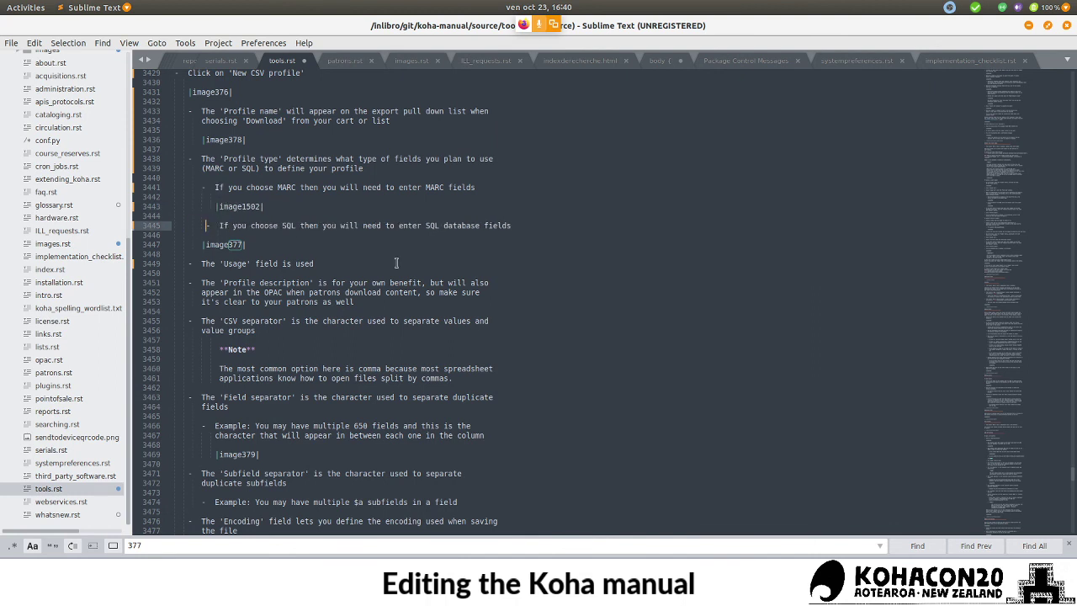
key(BackSpace)
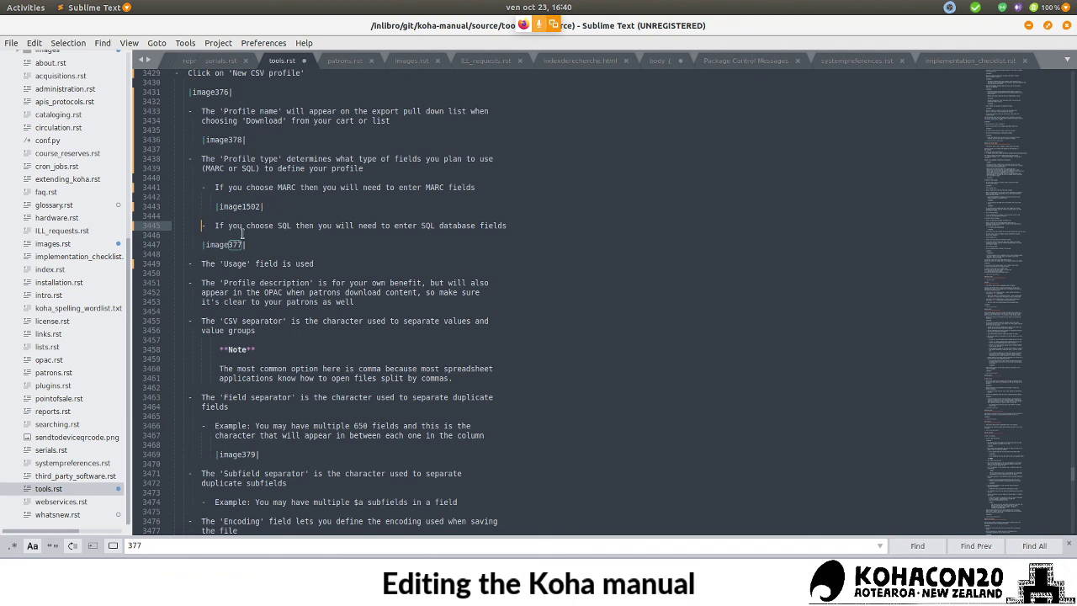
click(201, 244)
- Continue the 'Usage' bullet with "to indicate what type of report this CSV profile" and close the find bar
click(324, 266)
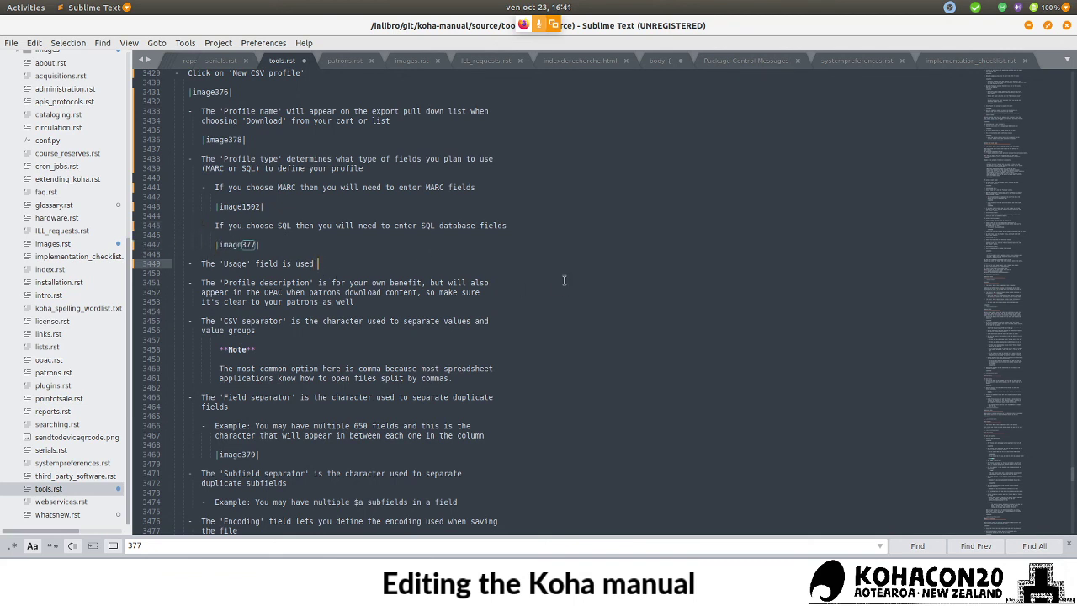
text(to indicate what type of report will)
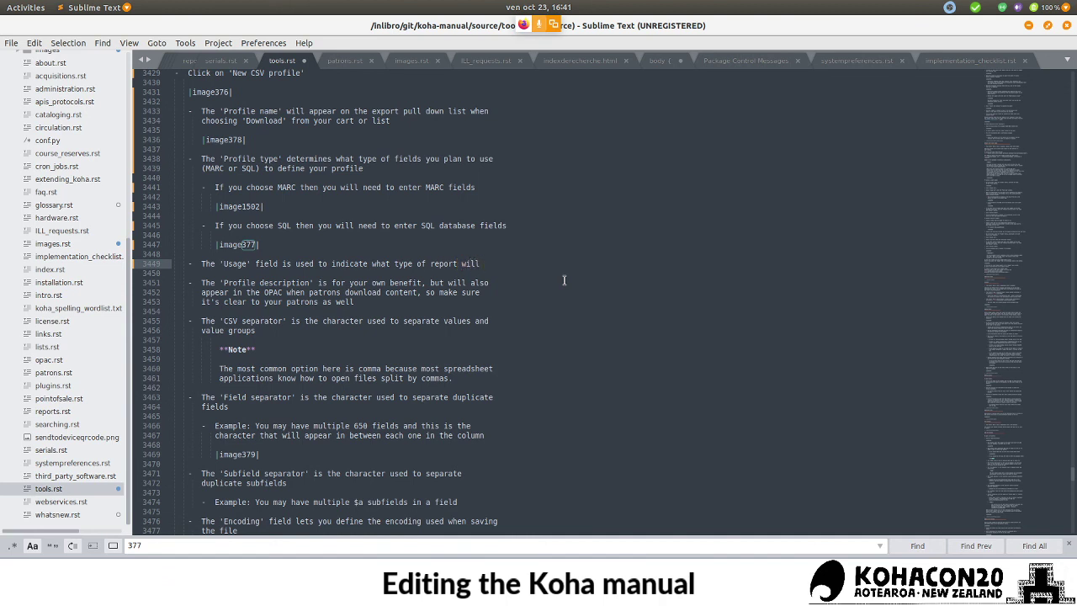
key(BackSpace)
key(BackSpace)
key(BackSpace)
key(BackSpace)
key(BackSpace)
text(this)
text(CSV profile)
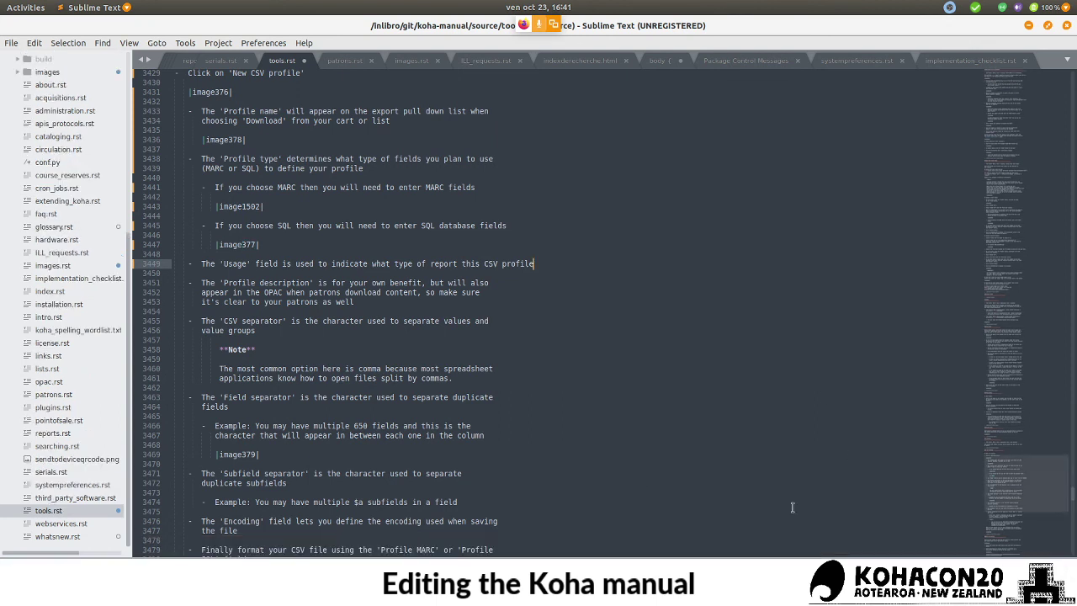
key(Escape)
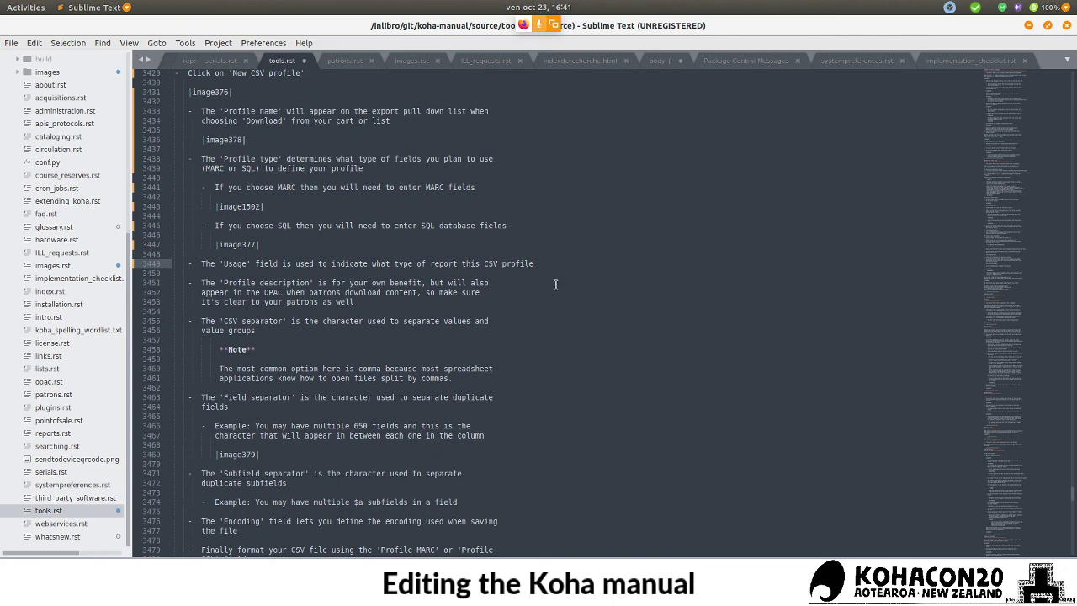
- Wrap the 'Usage' bullet so that "profile" starts an aligned second line
click(502, 263)
scroll(520, 236, up, 9)
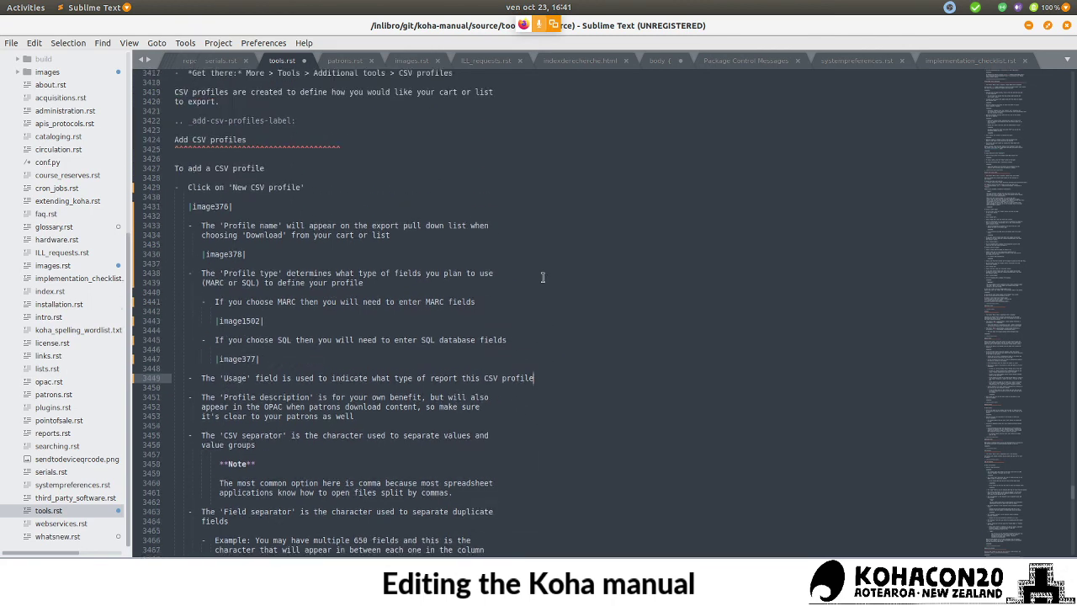
scroll(512, 229, up, 8)
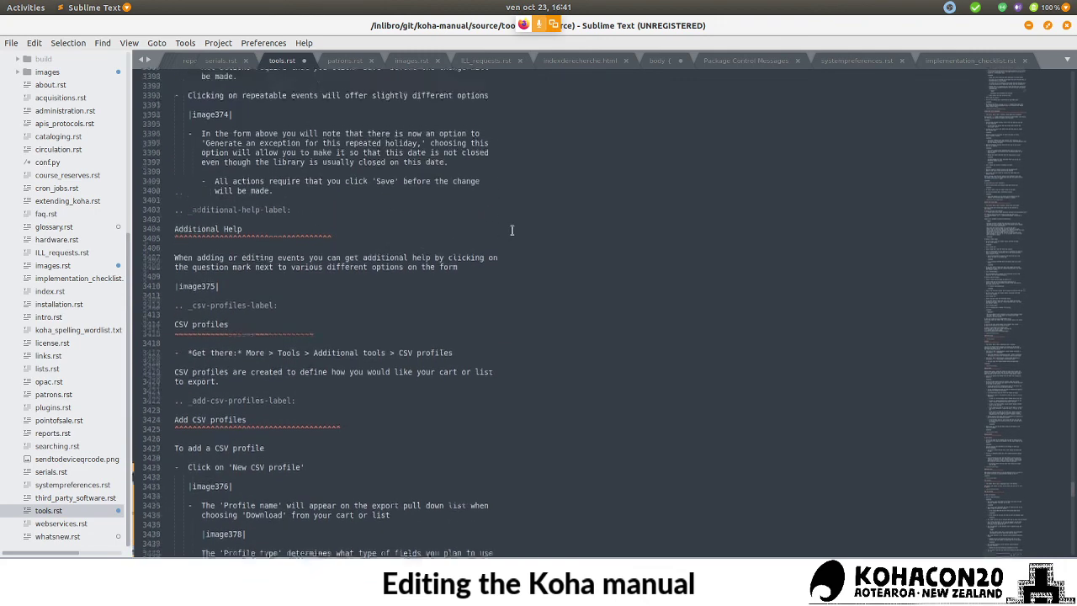
scroll(488, 267, up, 4)
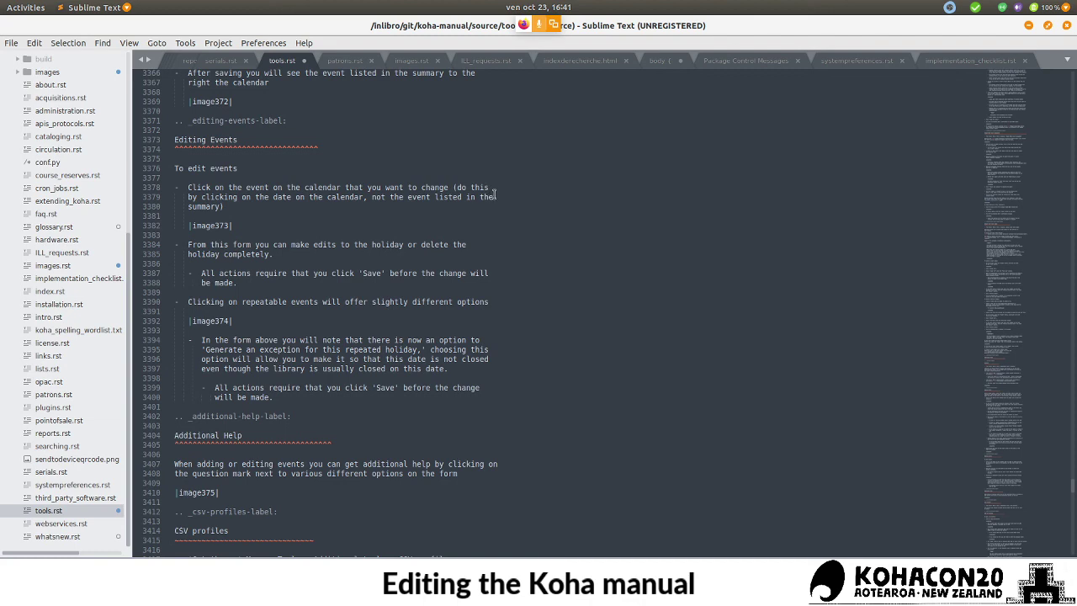
scroll(494, 194, down, 11)
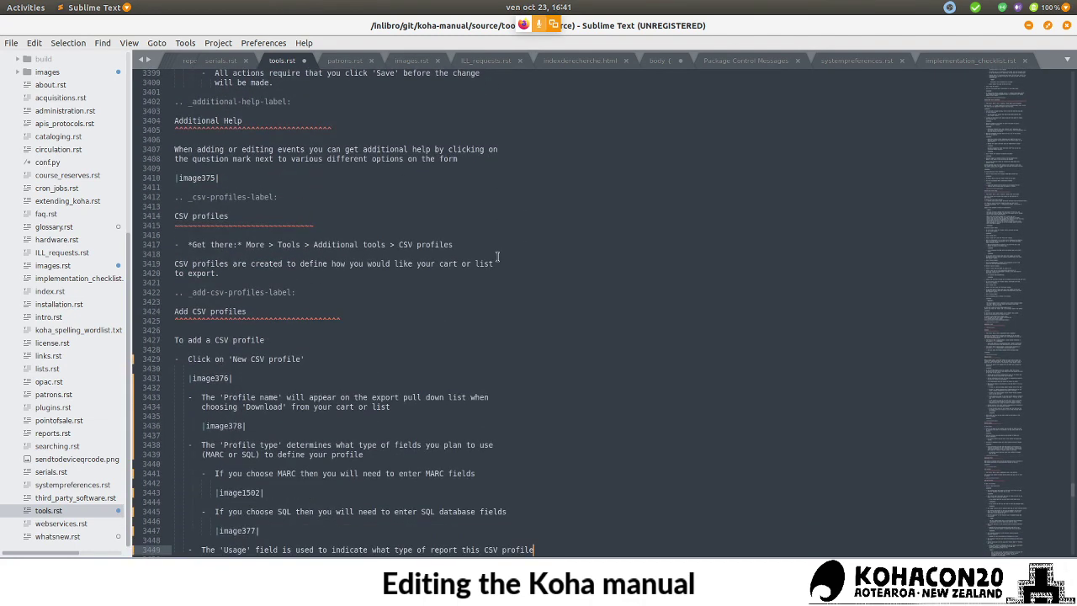
scroll(497, 256, down, 4)
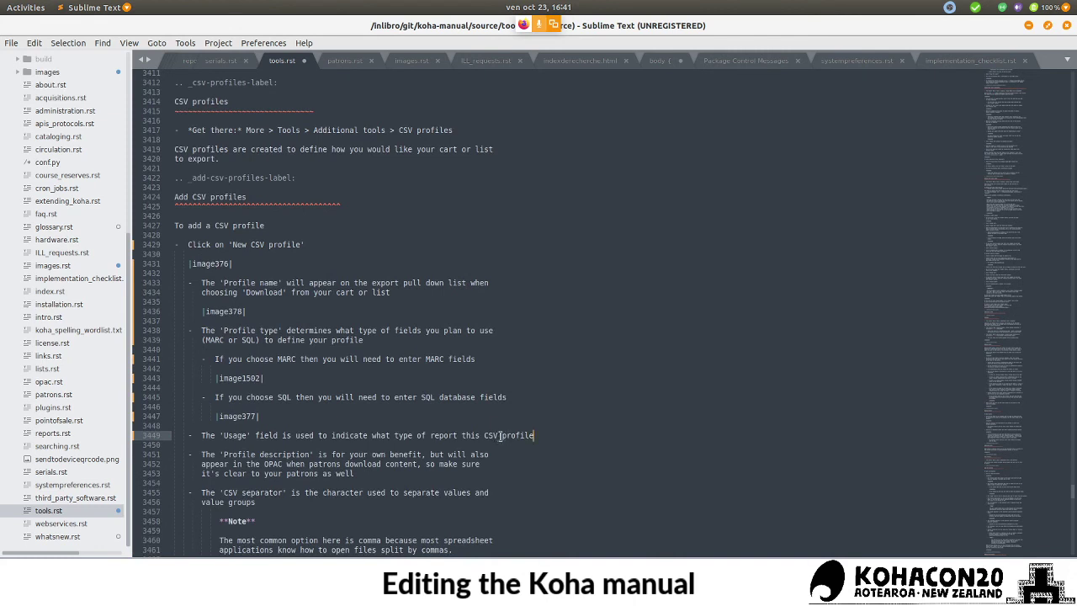
click(500, 435)
key(Return)
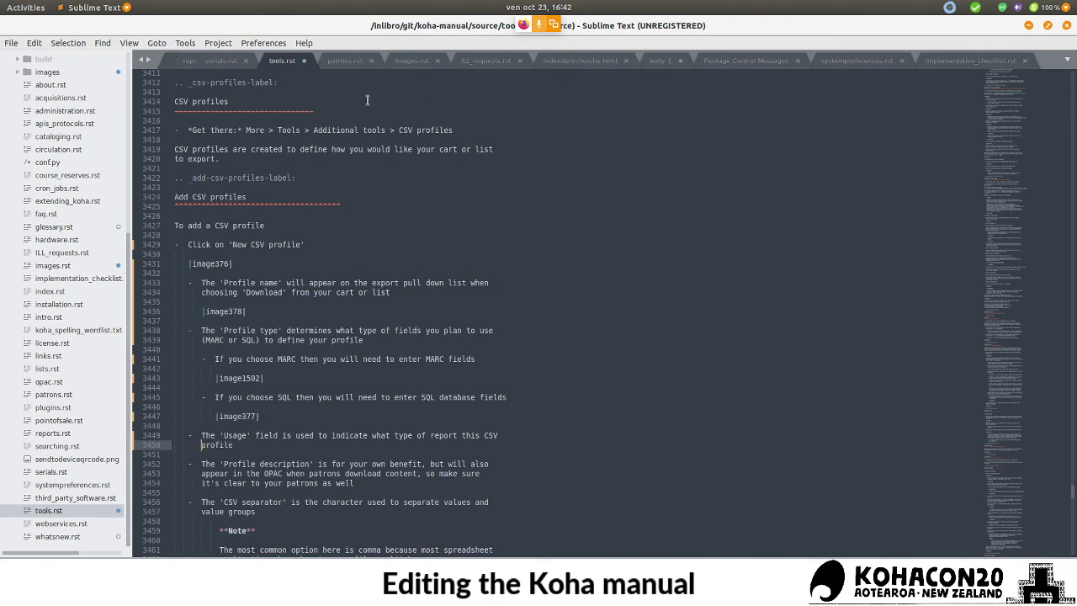
- Extend the tilde underline of the 'CSV profiles' heading and the caret underline of 'Add CSV profiles' to the same longer length
click(329, 107)
text(~~~~~~~~~~~~~~~~~~~~~~~~~~~~~~~)
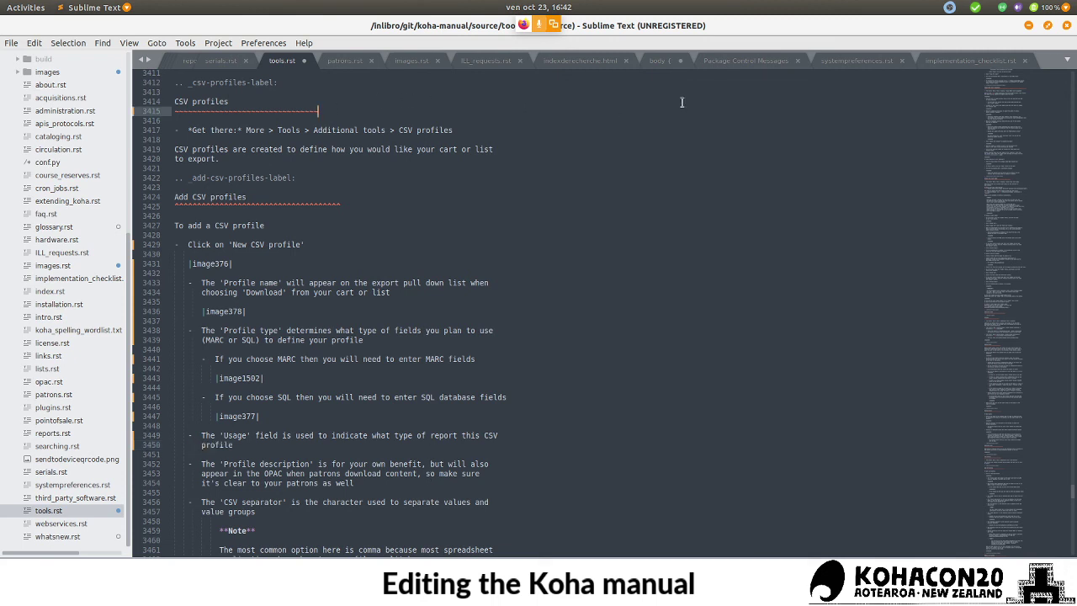
text(~~~~~~~~~~~~~~~~~)
click(385, 204)
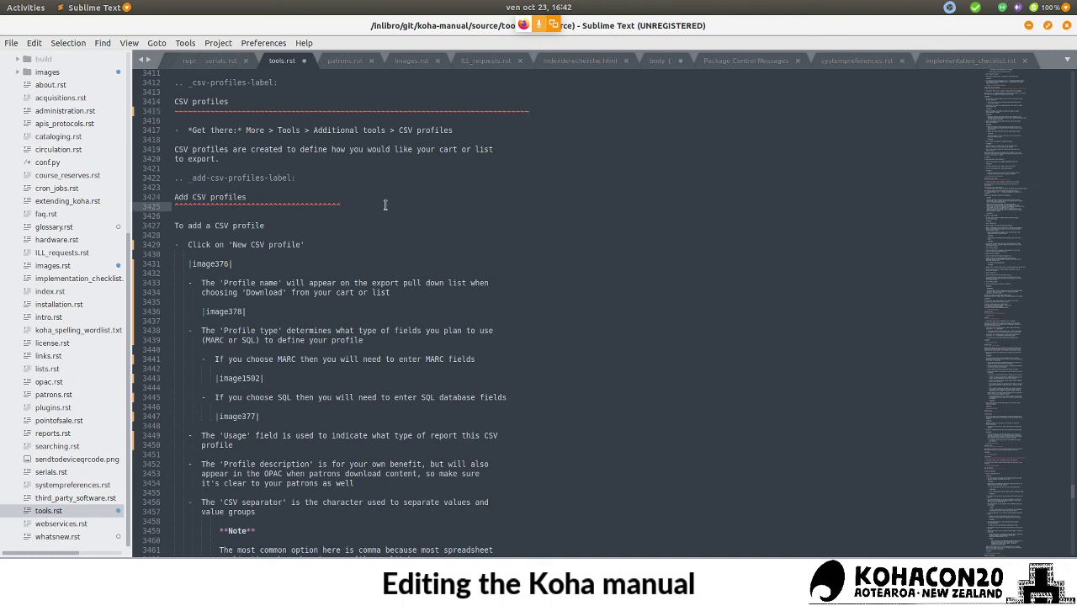
text(~~~~~~~~~~~~~~~~~~~~~~~~~~~~~~~~~~~~~~~~~~)
- Complete the 'Usage' bullet's second line with "is used with"
click(249, 444)
text(is)
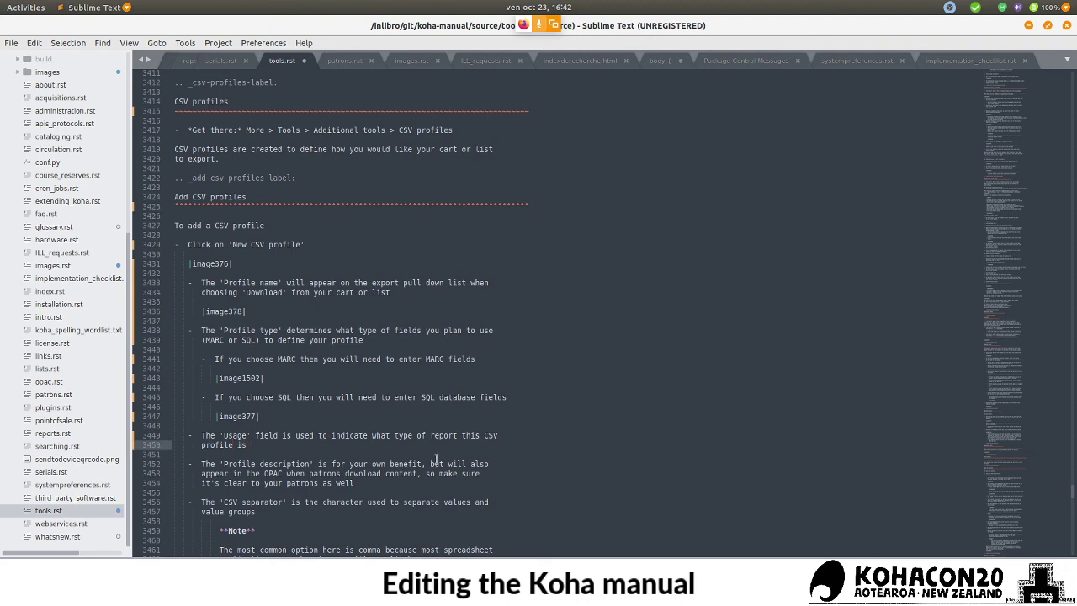
text( used w)
key(BackSpace)
text(used with)
scroll(532, 346, down, 2)
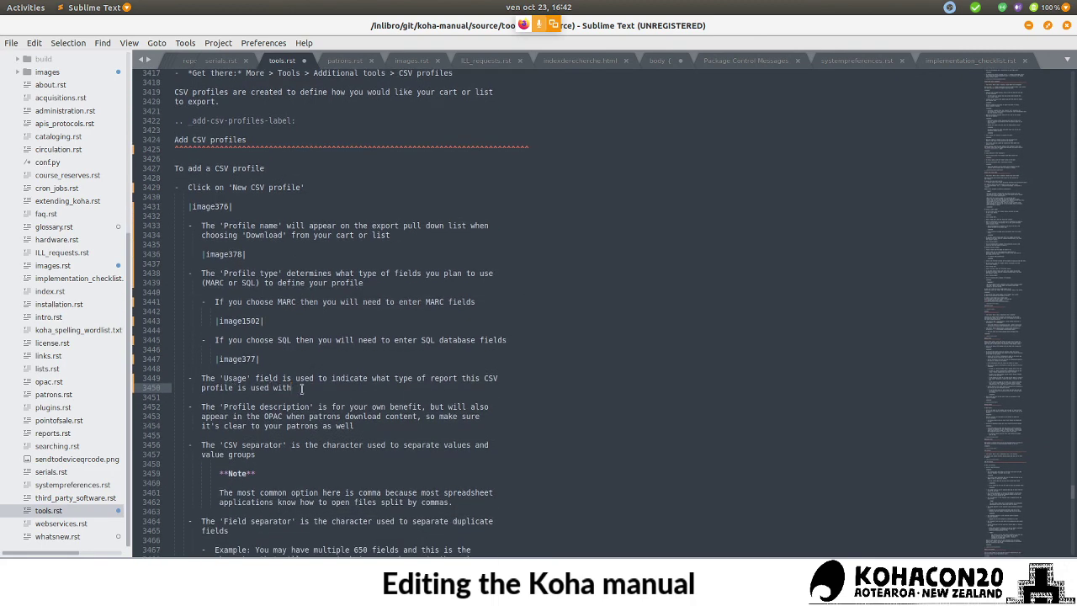
- Switch to Firefox and check the usage and profile type options on the New CSV profile form
key(alt+Tab)
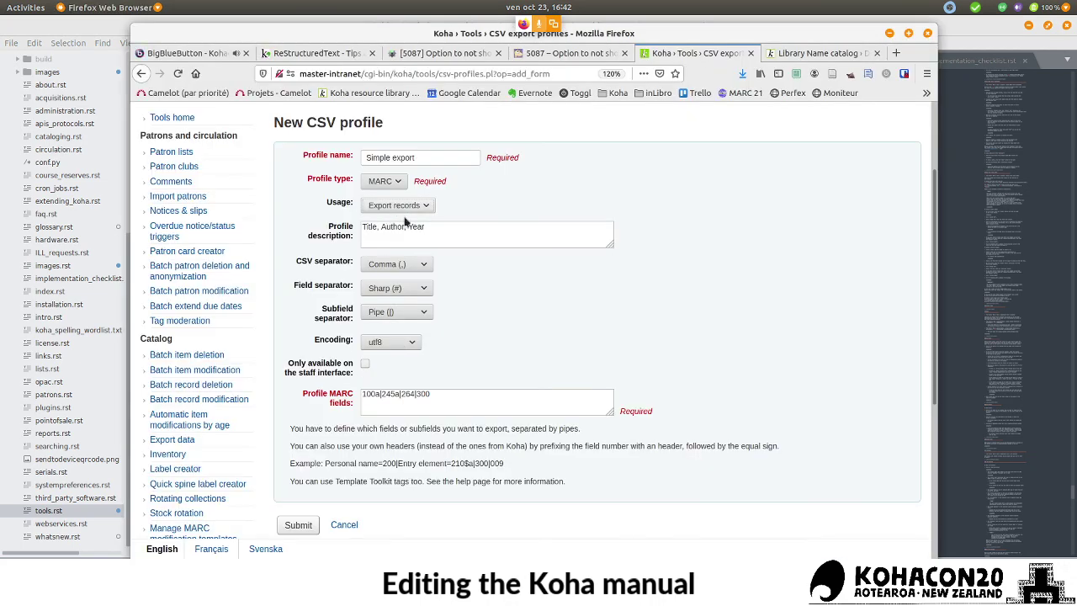
click(412, 205)
click(392, 204)
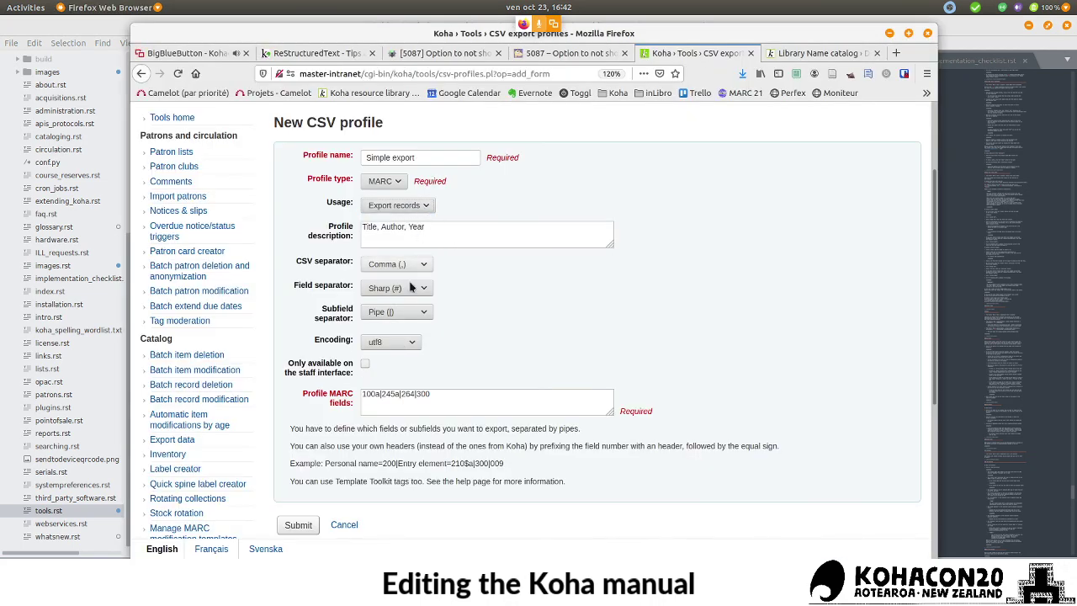
click(397, 181)
click(397, 182)
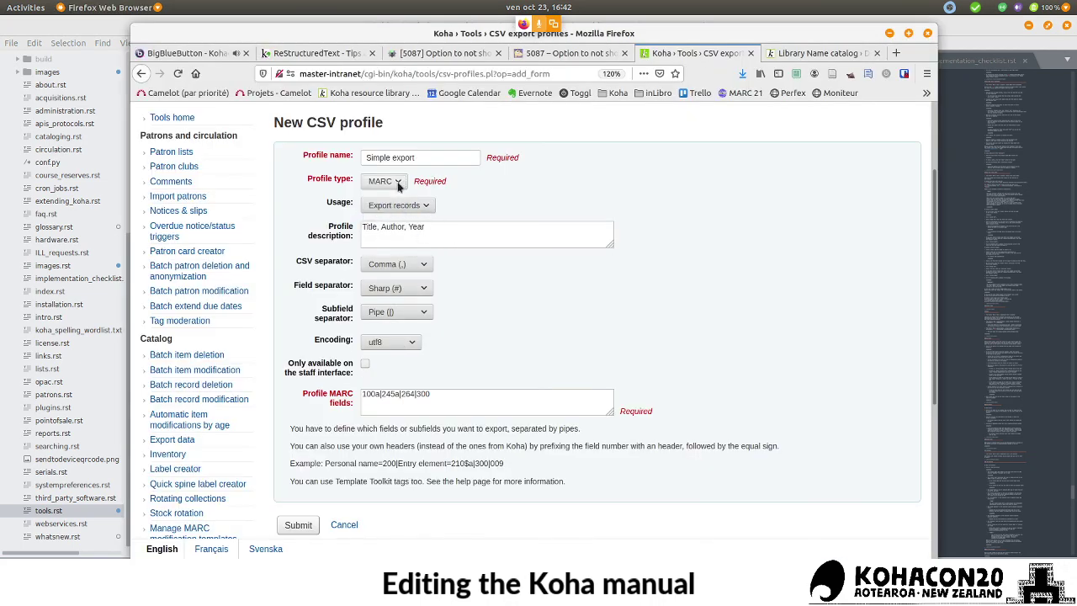
- Return to Sublime Text and start a nested bullet below the 'Usage' description, separated by a blank line
key(alt+Tab)
key(Return)
key(Return)
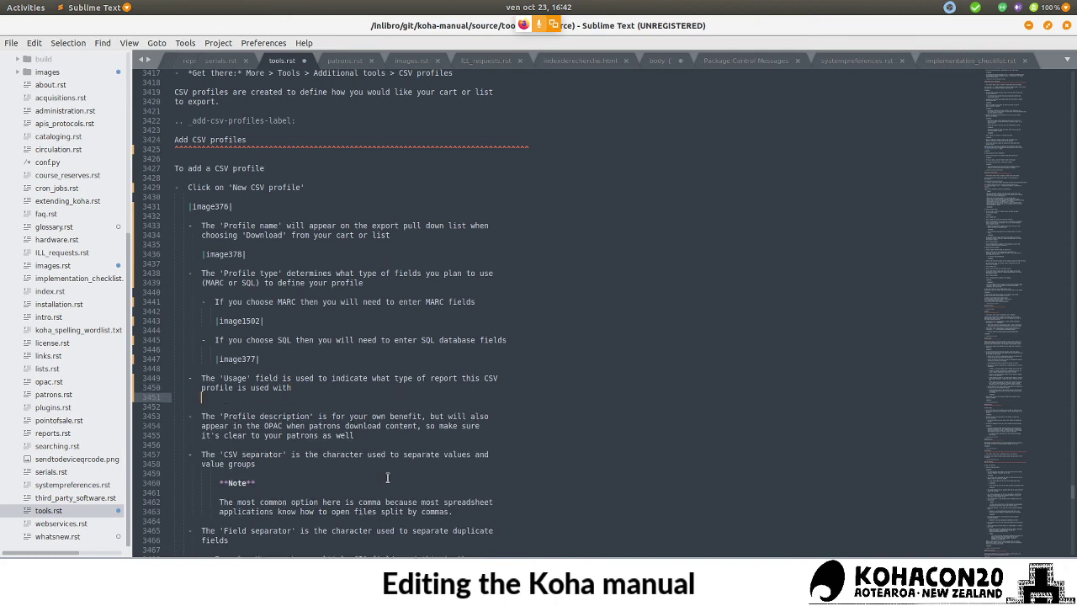
text(-)
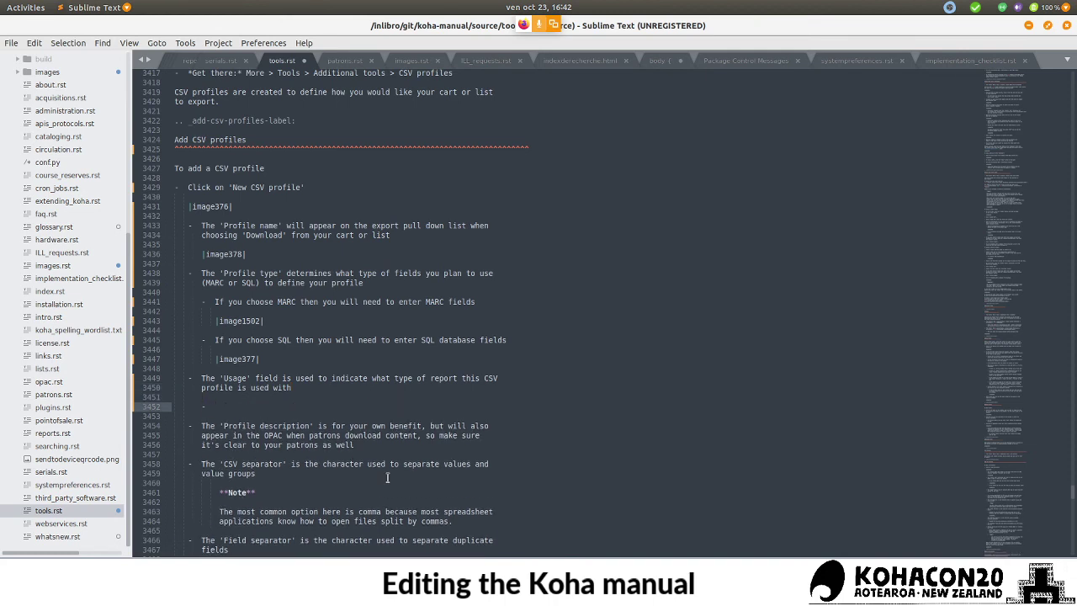
- Write "If you chose MARC in 'Profile type', then the only option will be 'Export records'" in the nested bullet, wrapped over two lines
text(  If you chose MARC in 'Profile)
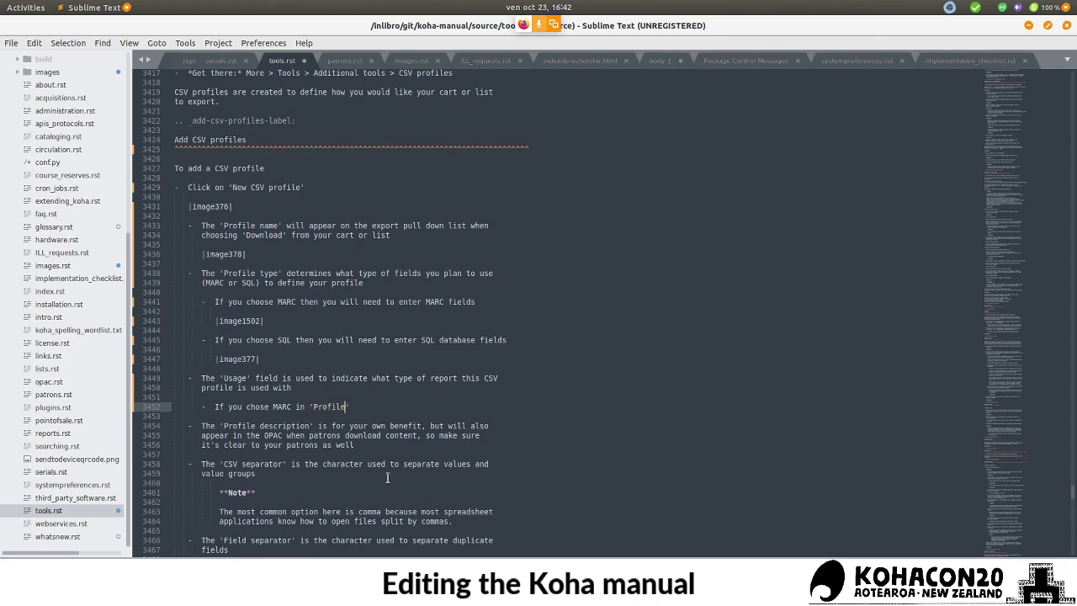
text( type', then the only option)
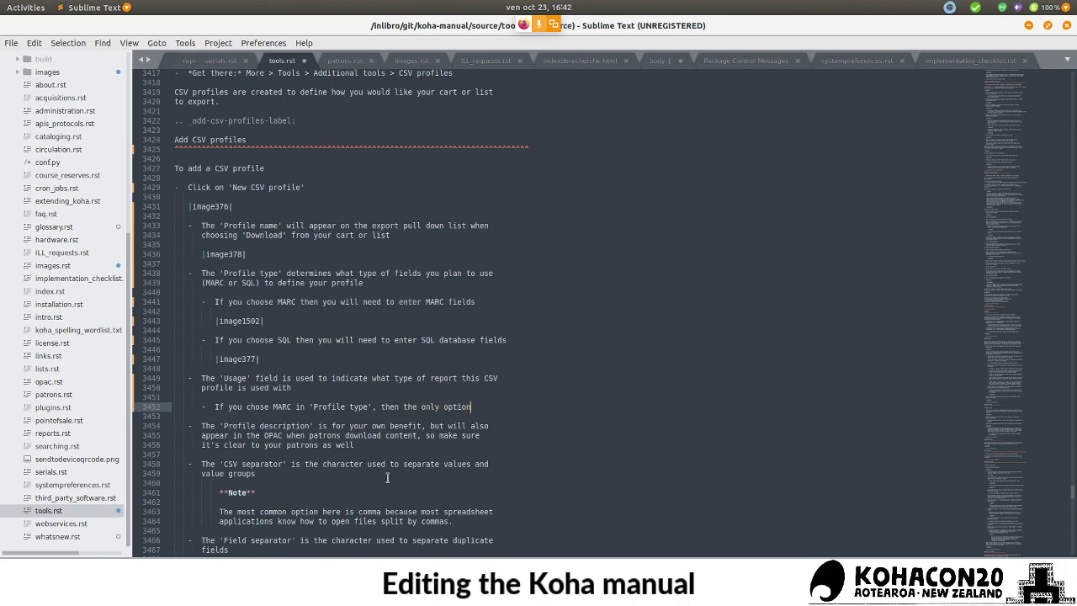
text( will be)
key(Return)
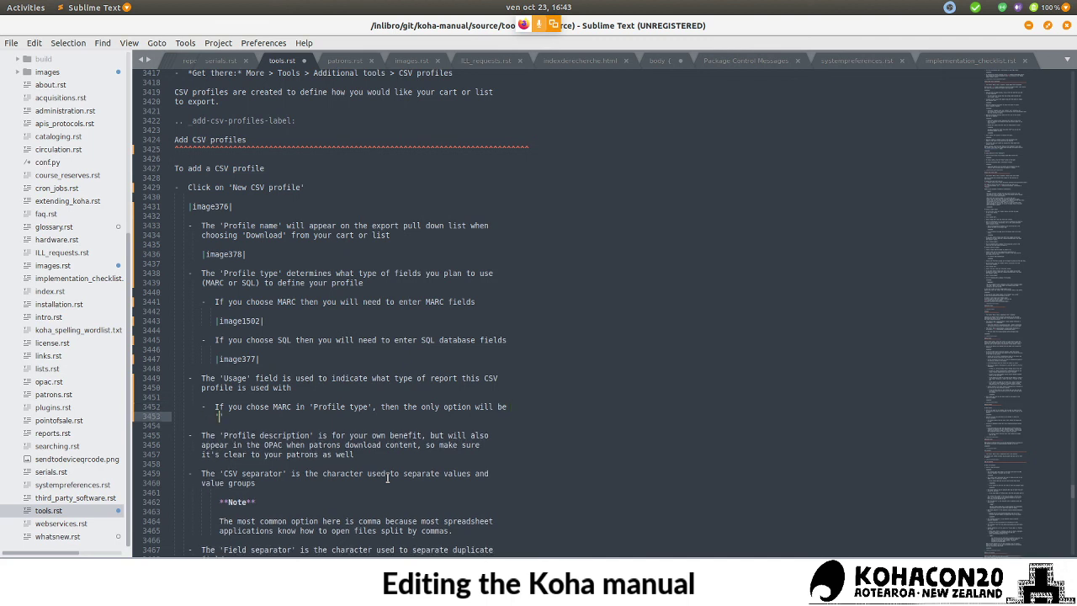
key(alt+Tab)
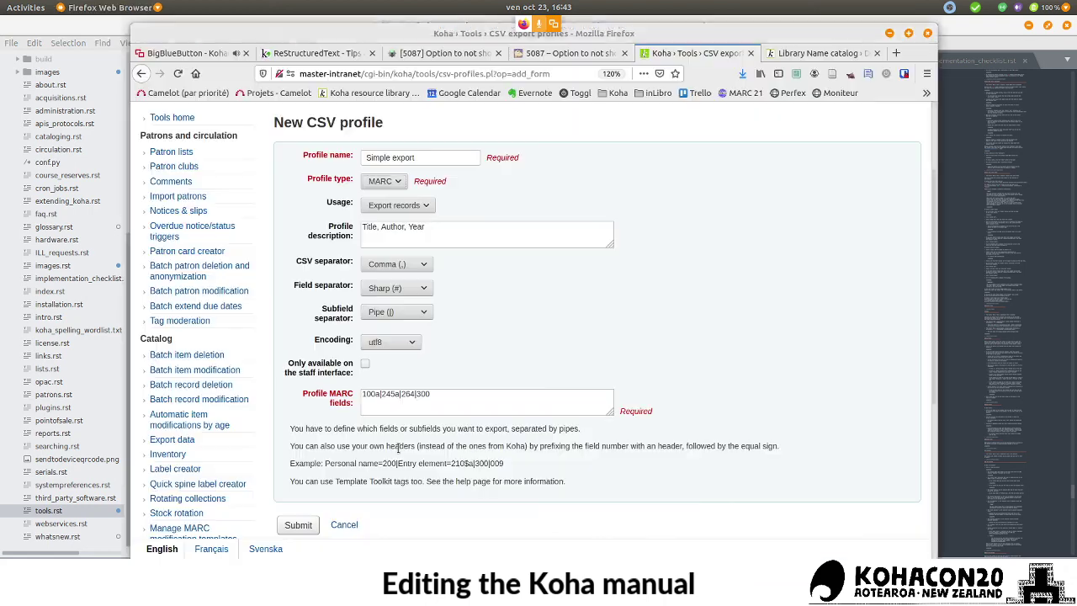
key(alt+Tab)
text('Ex)
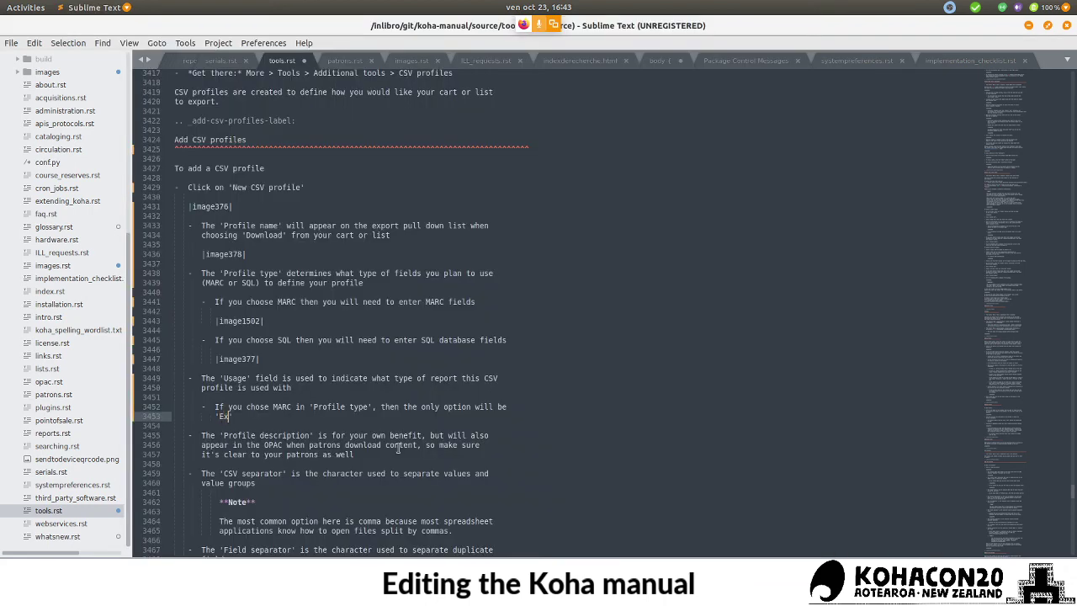
text(port records)
- Replace the nested bullet's whole text with 'Export records' and switch back to the CSV profile form in Firefox
drag(293, 415, 214, 407)
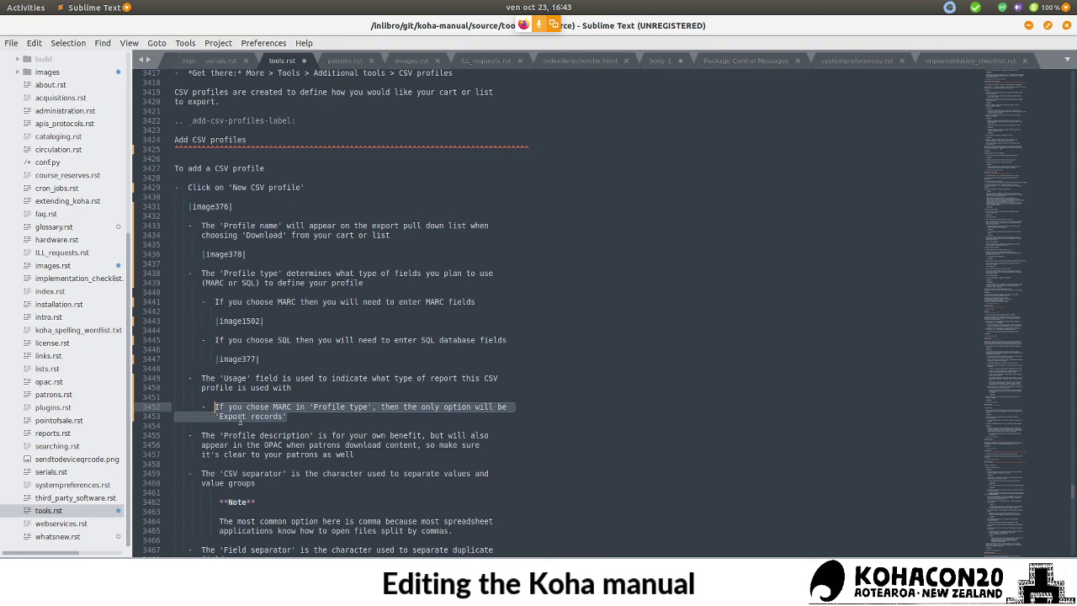
text('Export)
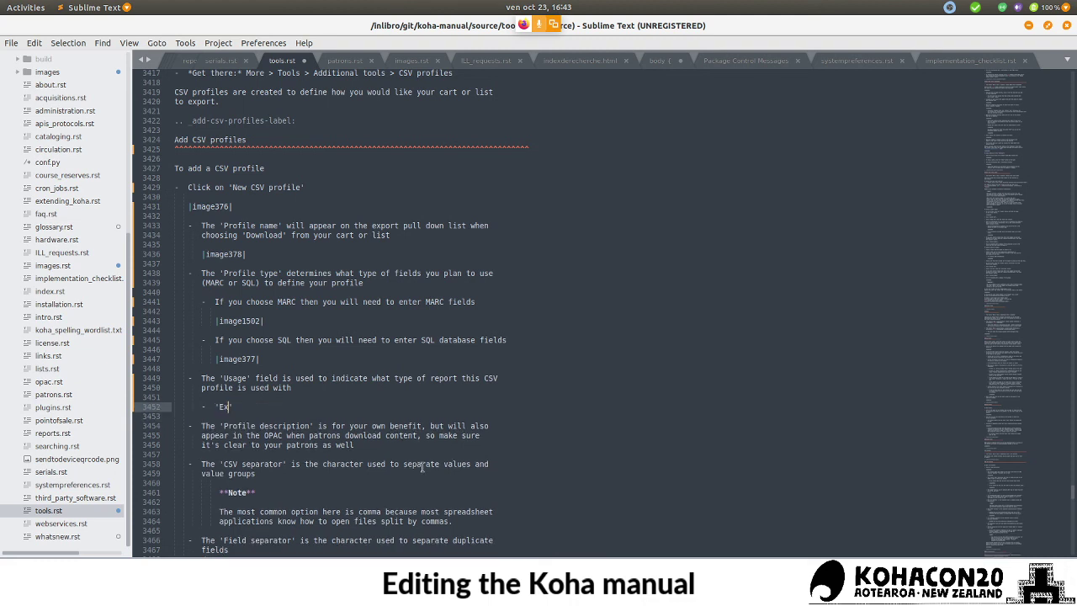
text( records)
key(alt+Tab)
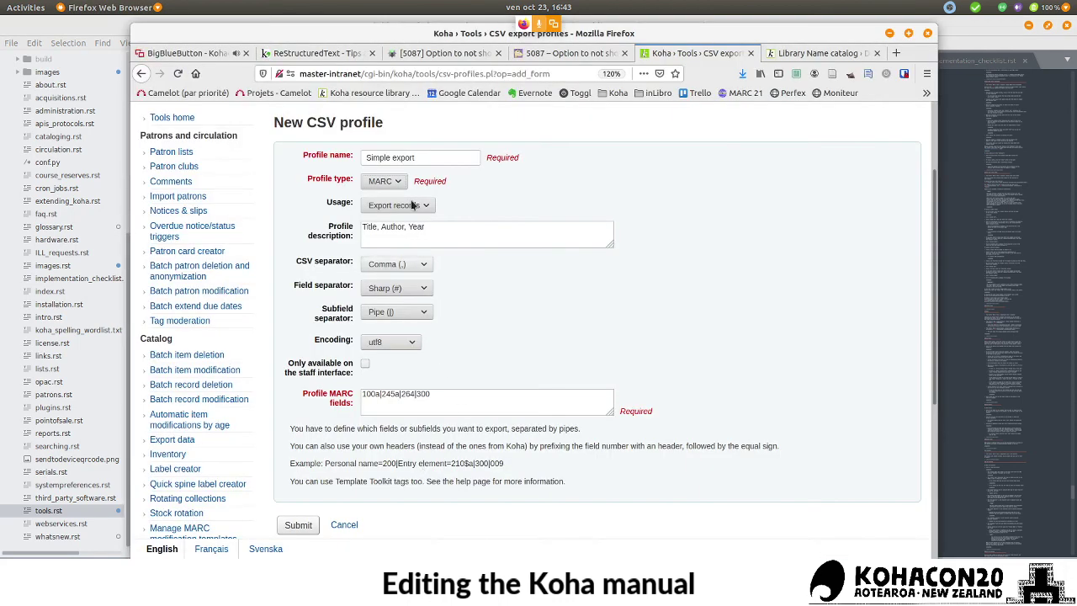
- Compare the usage options offered for the SQL and MARC profile types on the New CSV profile form
click(383, 181)
click(391, 208)
click(394, 210)
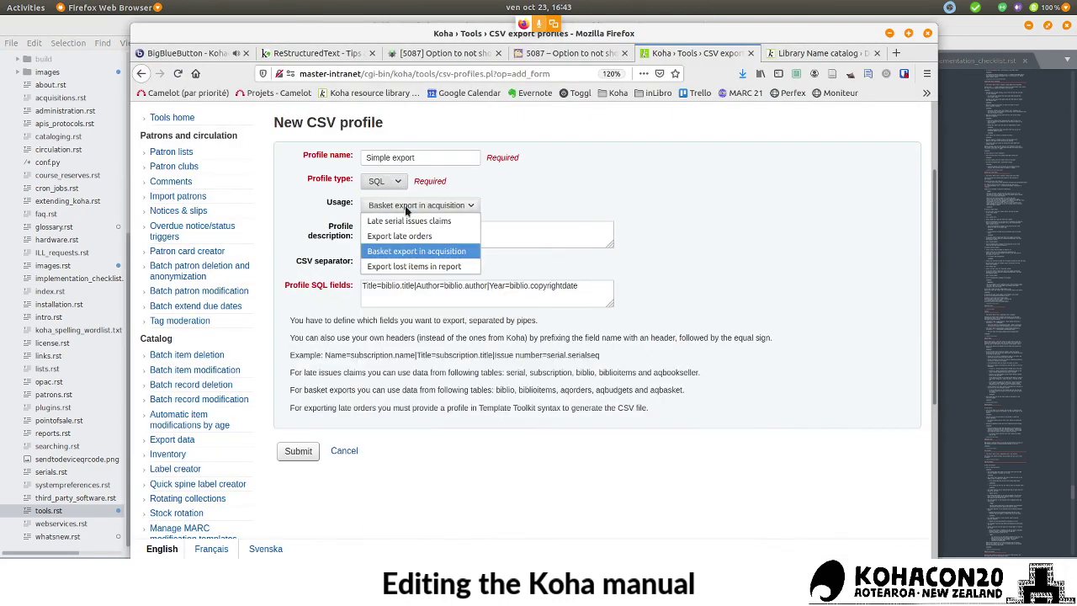
click(397, 208)
click(401, 208)
click(392, 178)
click(392, 178)
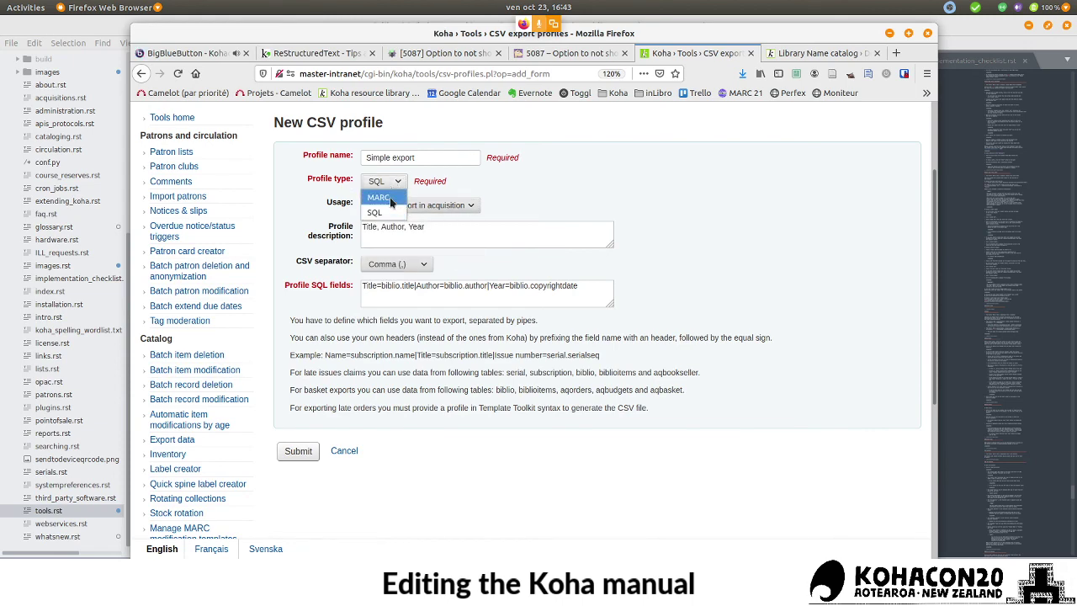
click(389, 197)
- Return to Sublime Text, append "(only available with MARC profile type): this is" to the 'Export records' bullet and start a continuation line
key(alt+Tab)
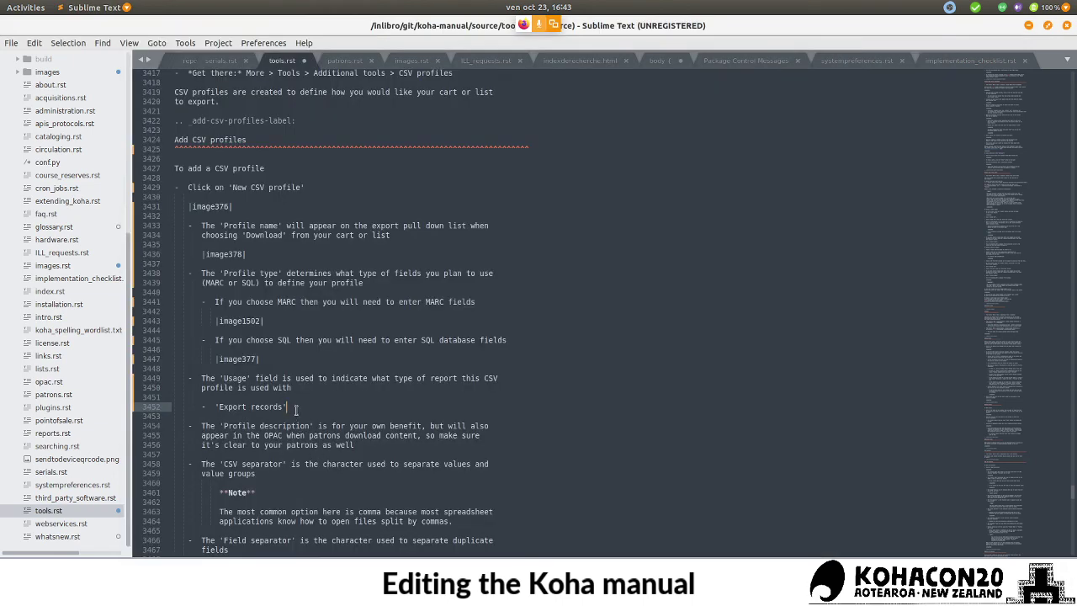
text((only available with MARC profile )
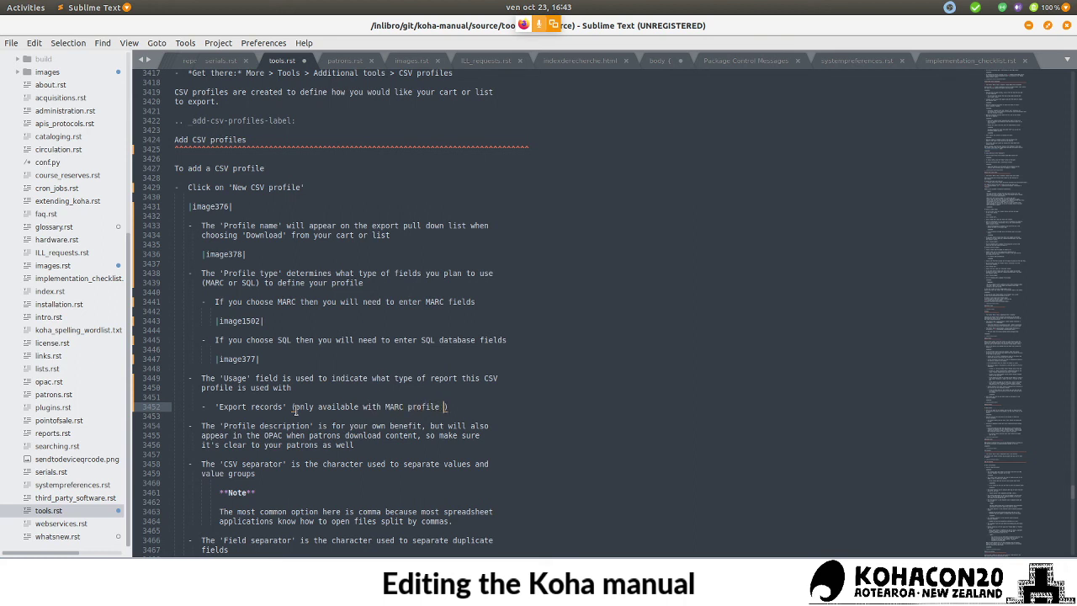
text(type)
text(: this is)
key(Return)
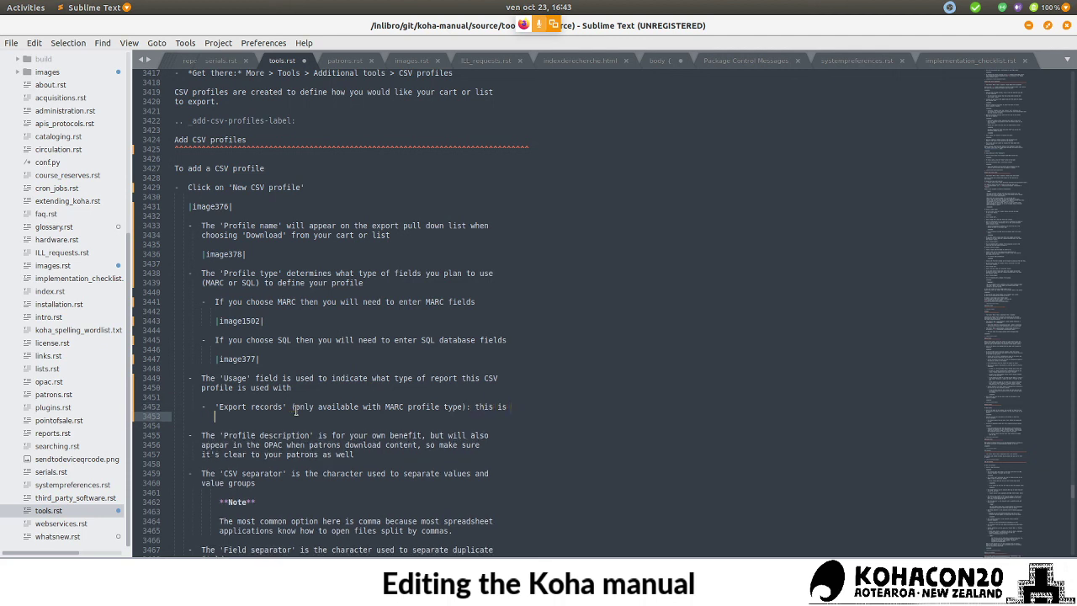
- Complete the 'Export records' description with "used to export records from your cart or lists" on its second line
text(used to)
text(export)
text(records for)
key(BackSpace)
key(BackSpace)
text(rom your cart or lists)
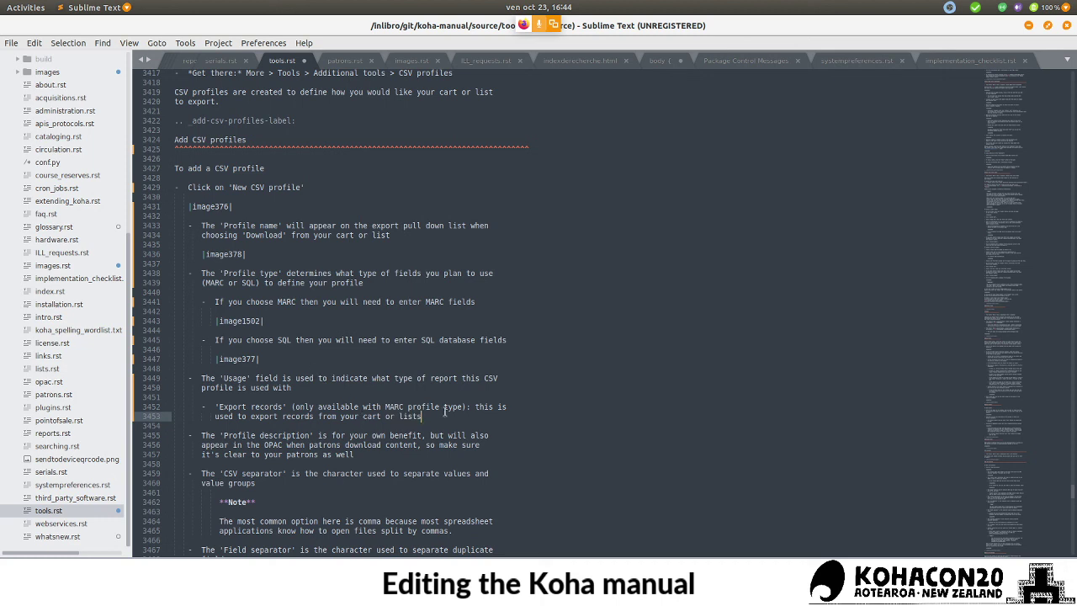
- Start another nested bullet below 'Export records', separated by a blank line, and check the usage options for SQL profiles in Firefox
key(Return)
key(Return)
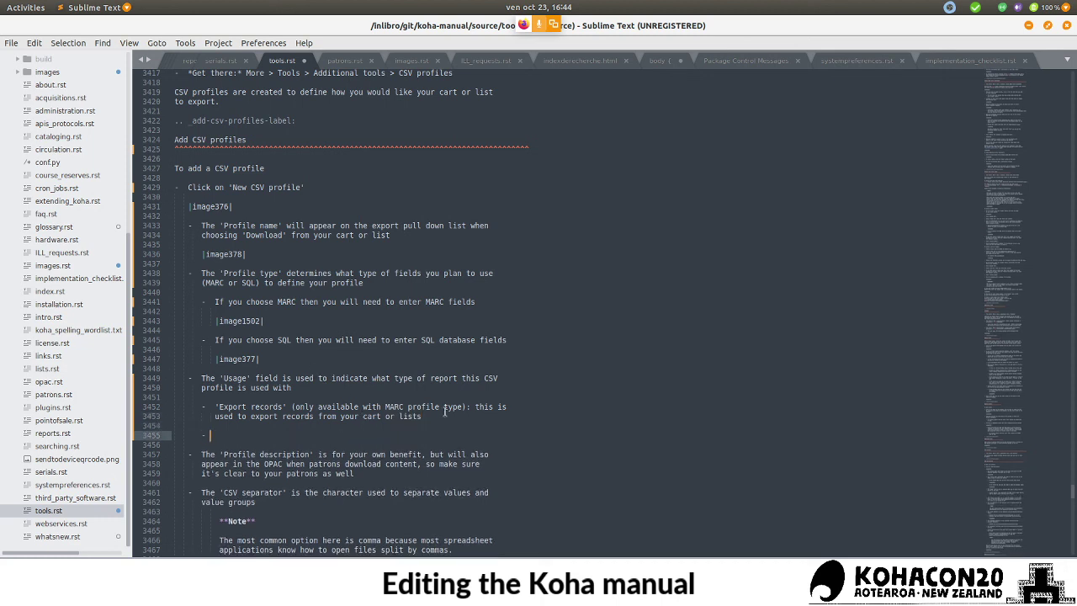
key(alt+Tab)
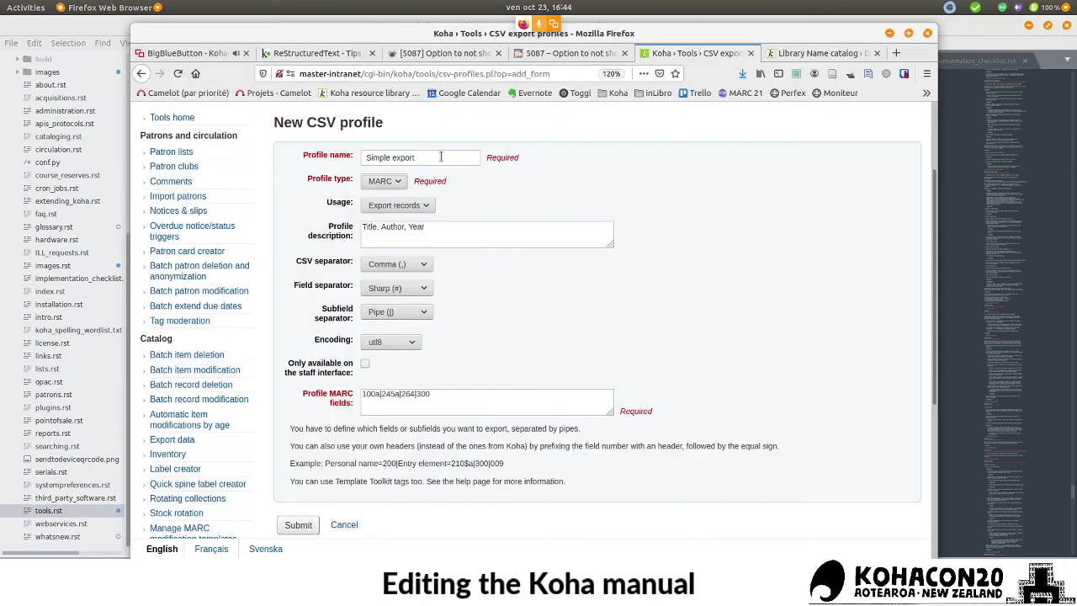
click(393, 183)
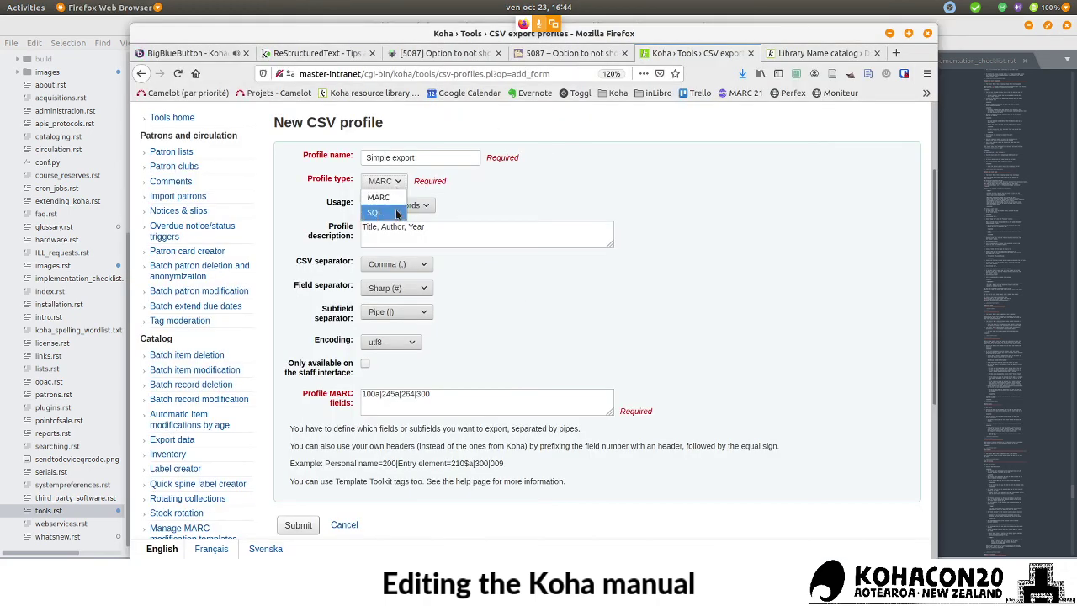
click(395, 209)
click(419, 206)
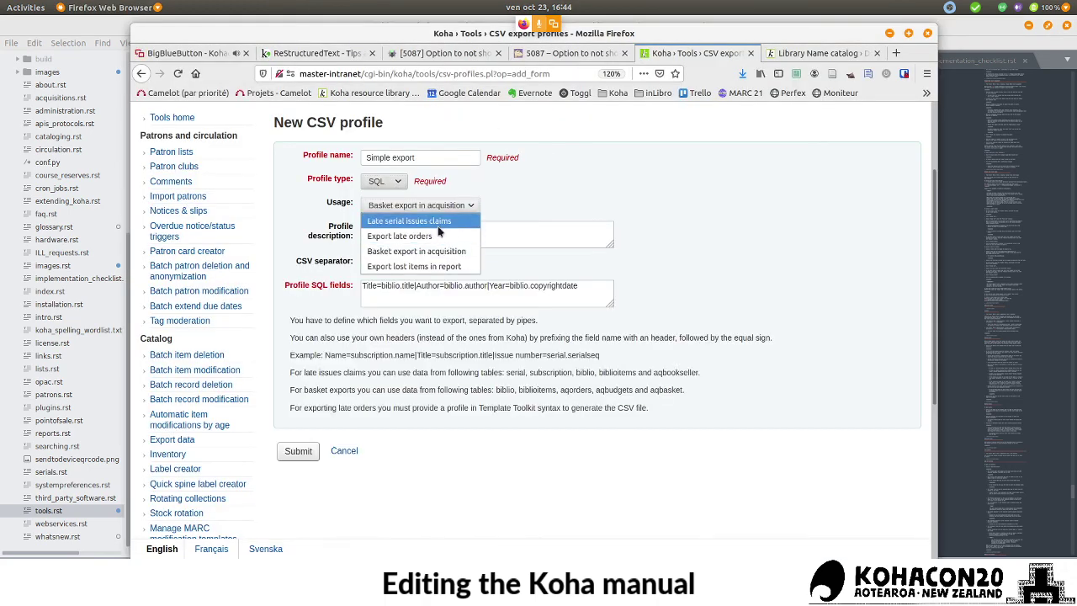
click(502, 205)
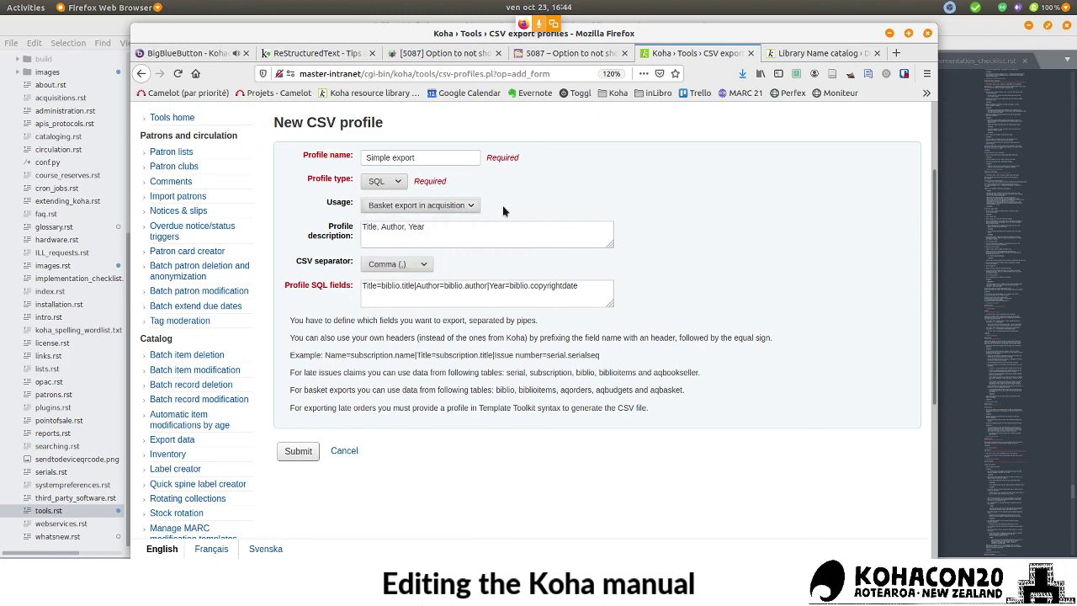
- In Sublime Text, enter 'Late serial issues claims' in the new bullet, checking the wording against the form's usage options in Firefox
key(alt+Tab)
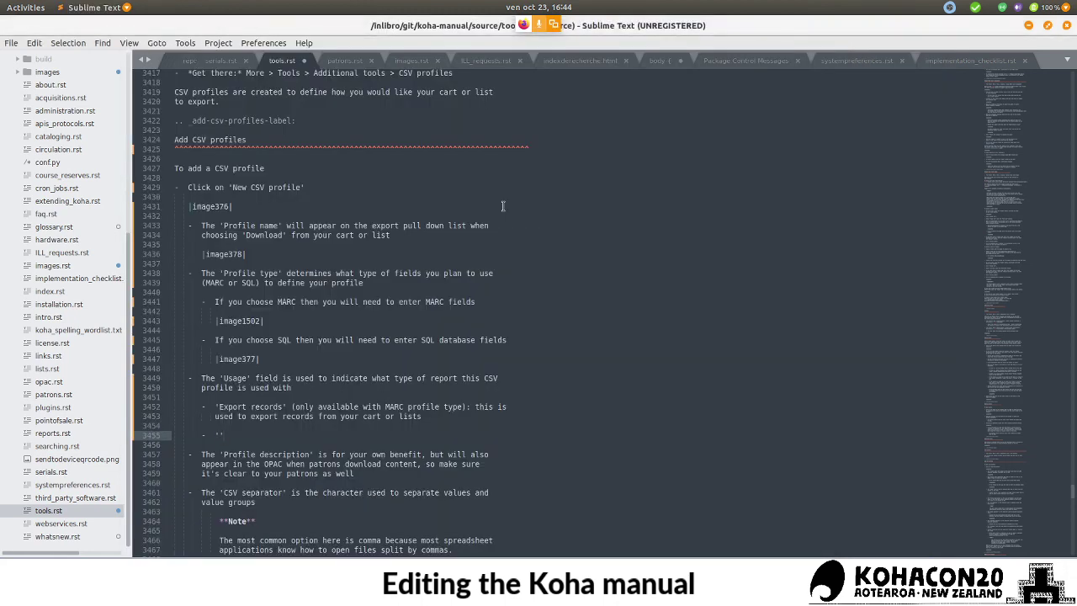
text(Late serial)
key(alt+Tab)
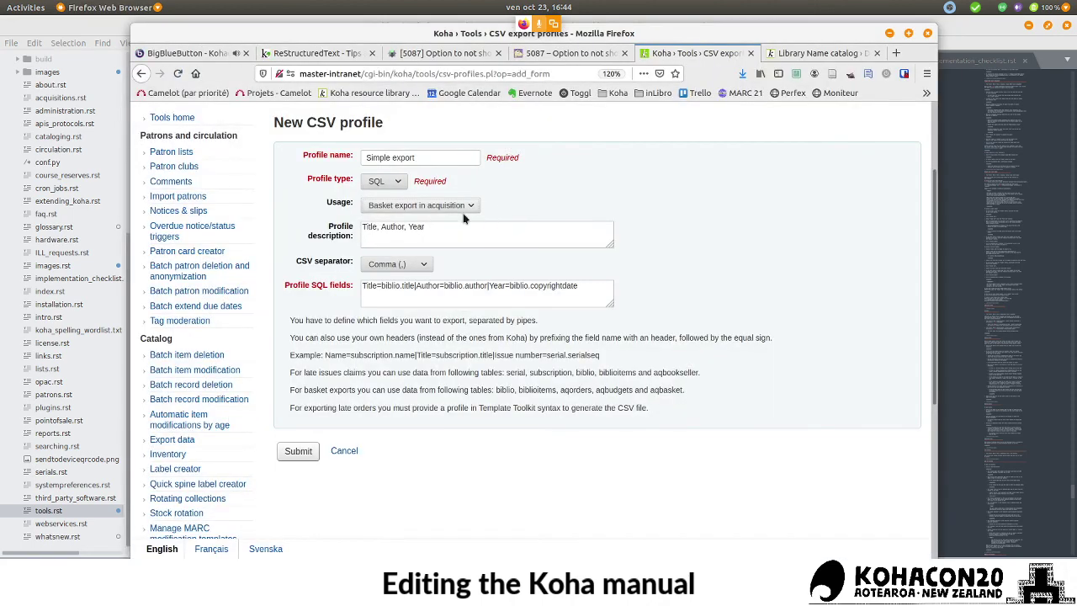
click(462, 208)
key(alt+Tab)
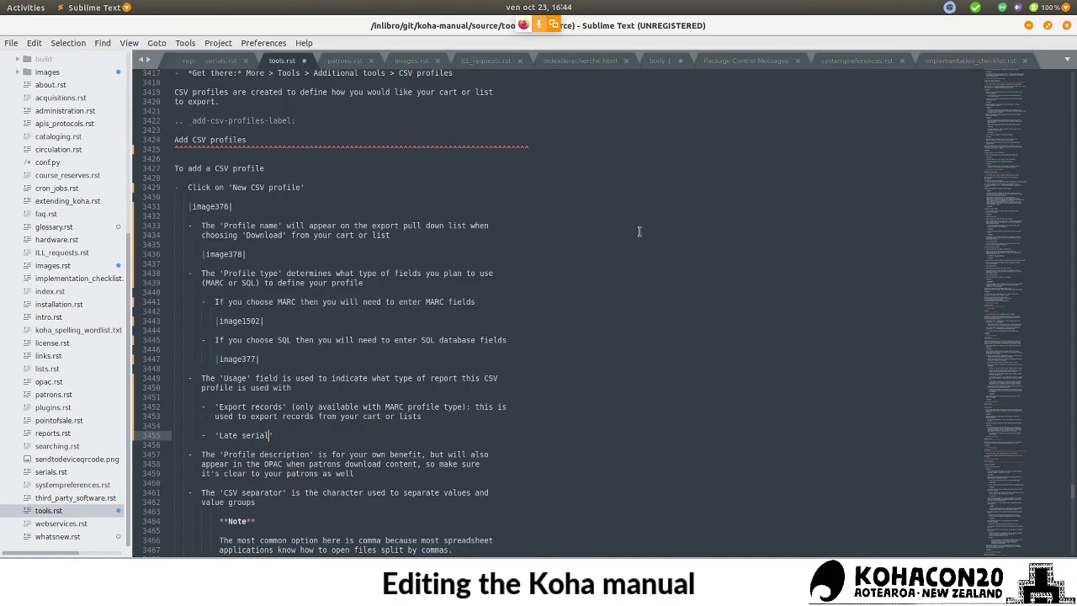
text(issues claims)
key(alt+Tab)
key(alt+Tab)
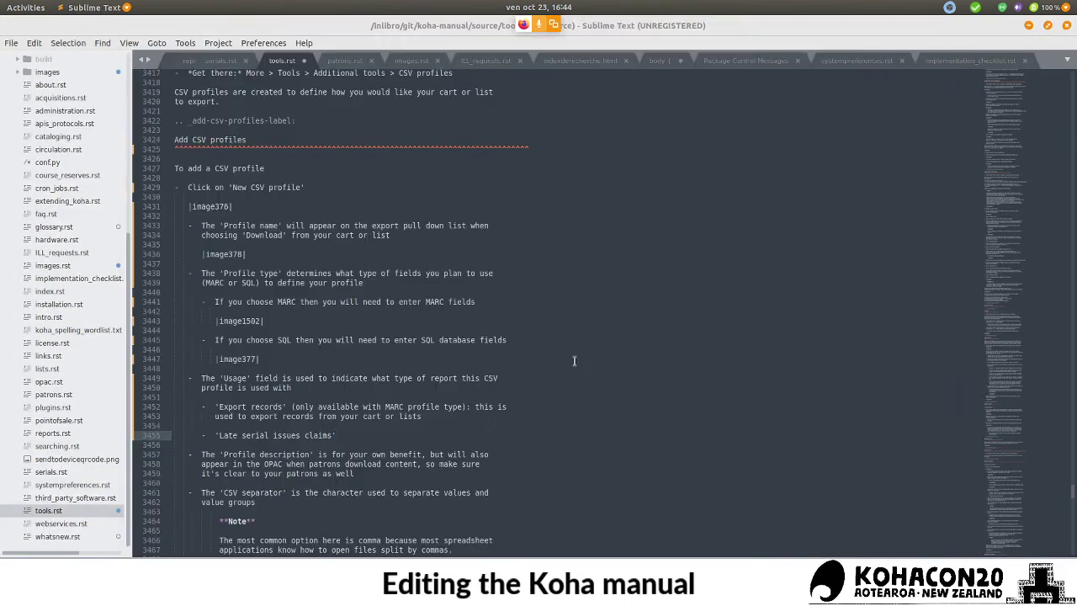
- Append "(only available with SQL profile type):" to the 'Late serial issues claims' bullet and start a continuation line
text(' (only avail)
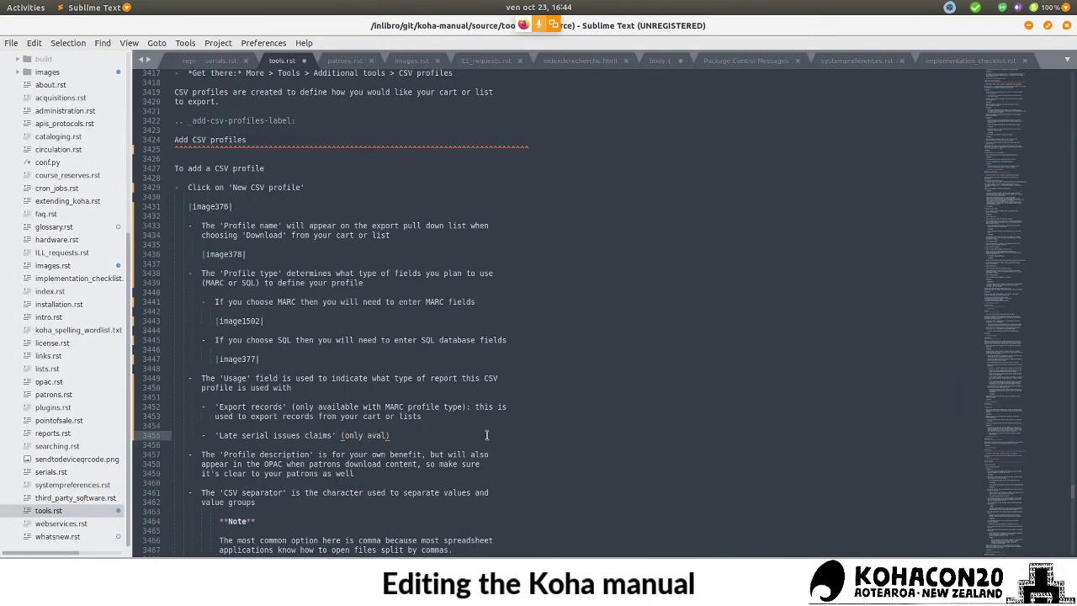
key(BackSpace)
text(ilable with SQL profile type):)
key(Return)
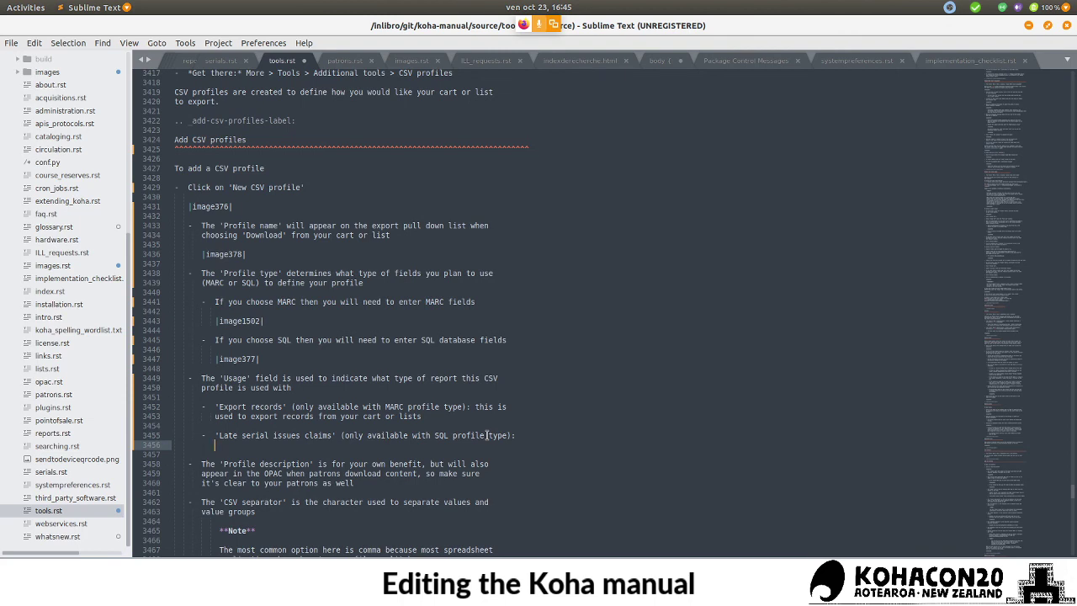
- Glance at the form in Firefox, and write "this is used to export late issues of serial subscriptions" on the bullet's second line in Sublime Text
key(alt+Tab)
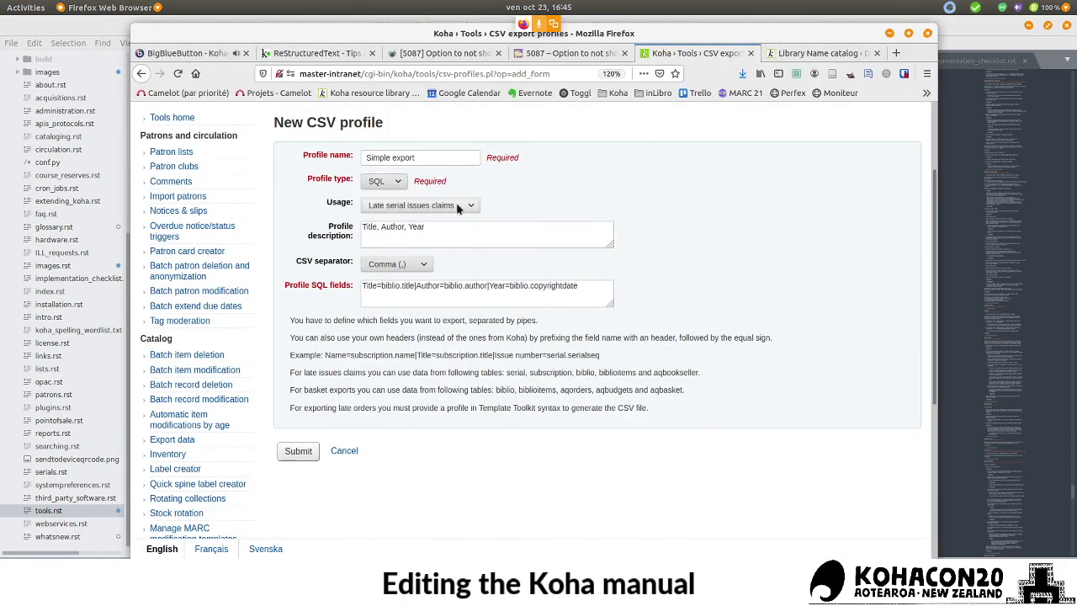
key(alt+Tab)
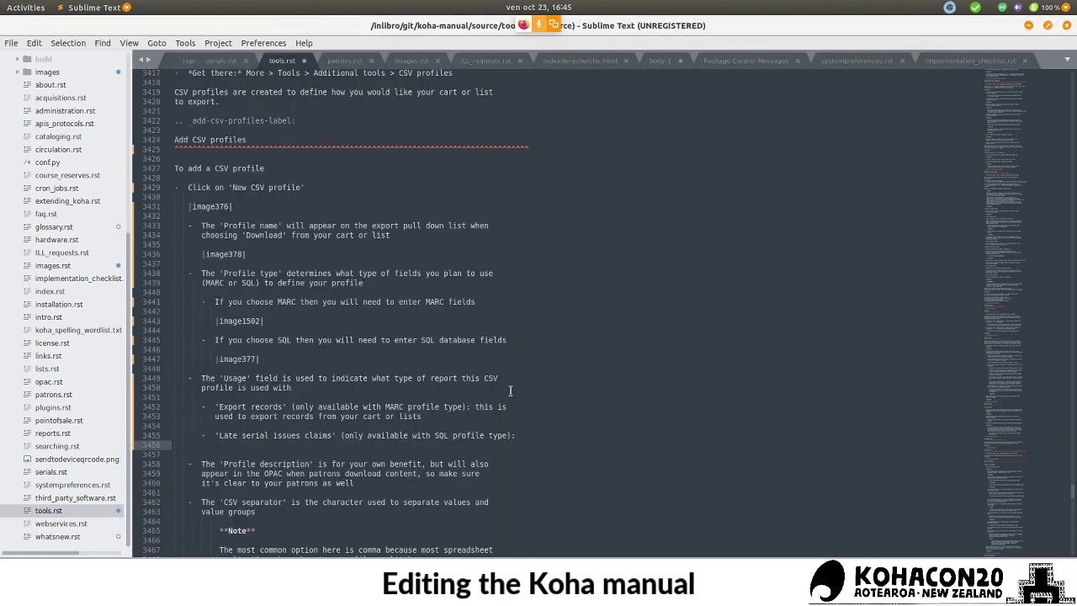
text(his)
text(is used to expor)
text(t late issue)
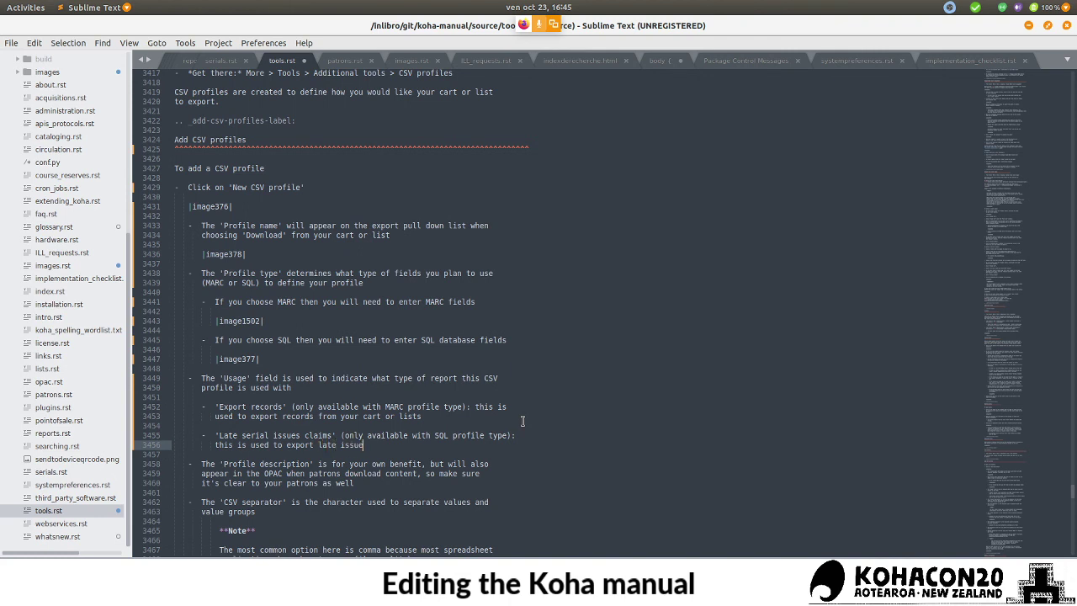
text(s of serial subscriptions)
- Begin a cross-reference around 'export late issues of serial subscriptions' with ":ref:`" before it and "<" on a new line after it
drag(286, 447, 476, 446)
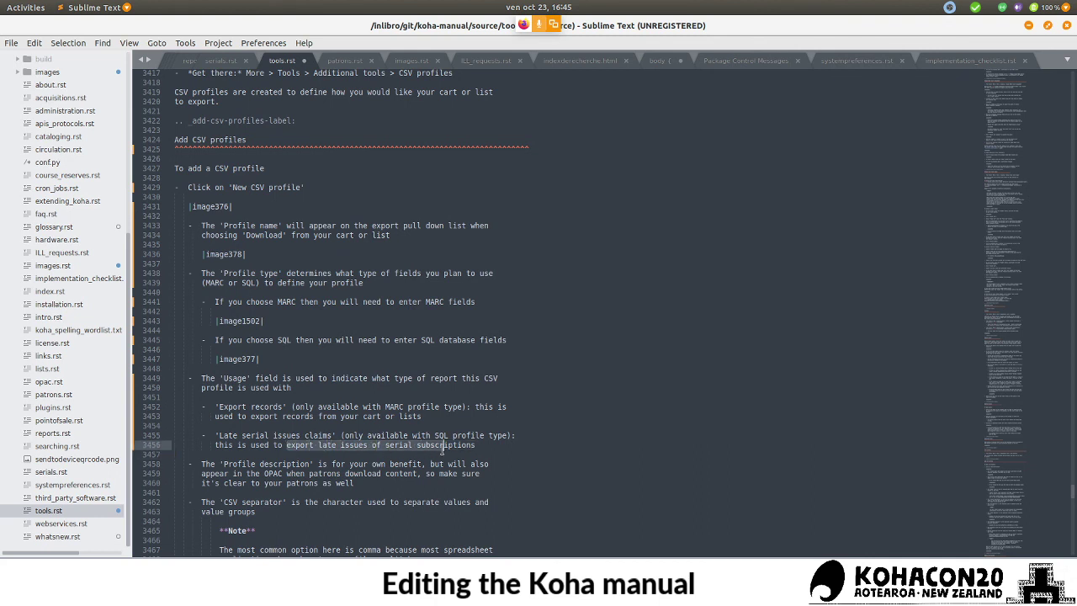
click(287, 445)
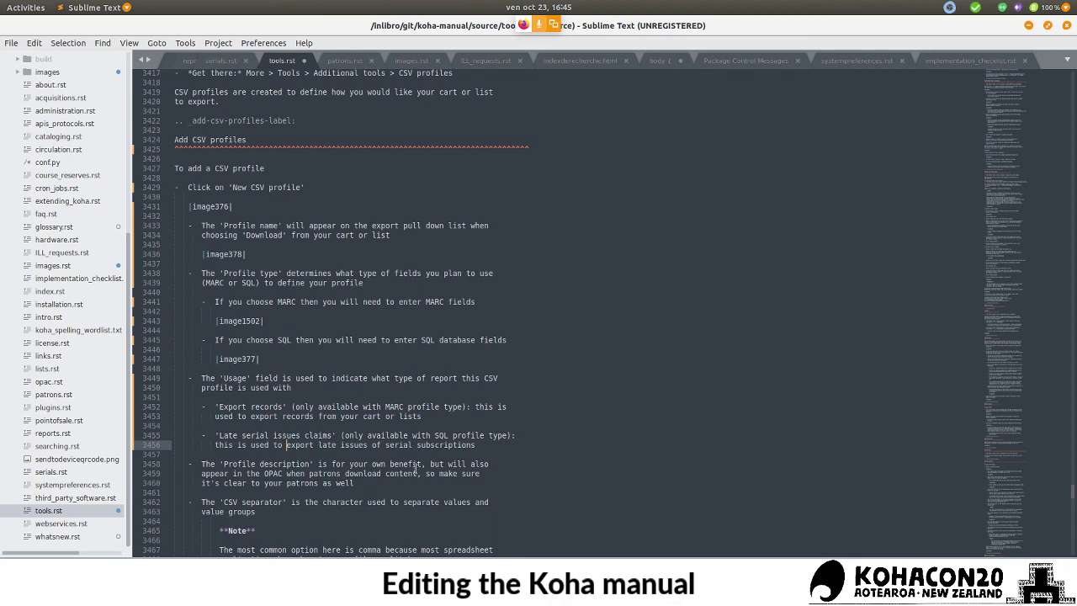
text(:)
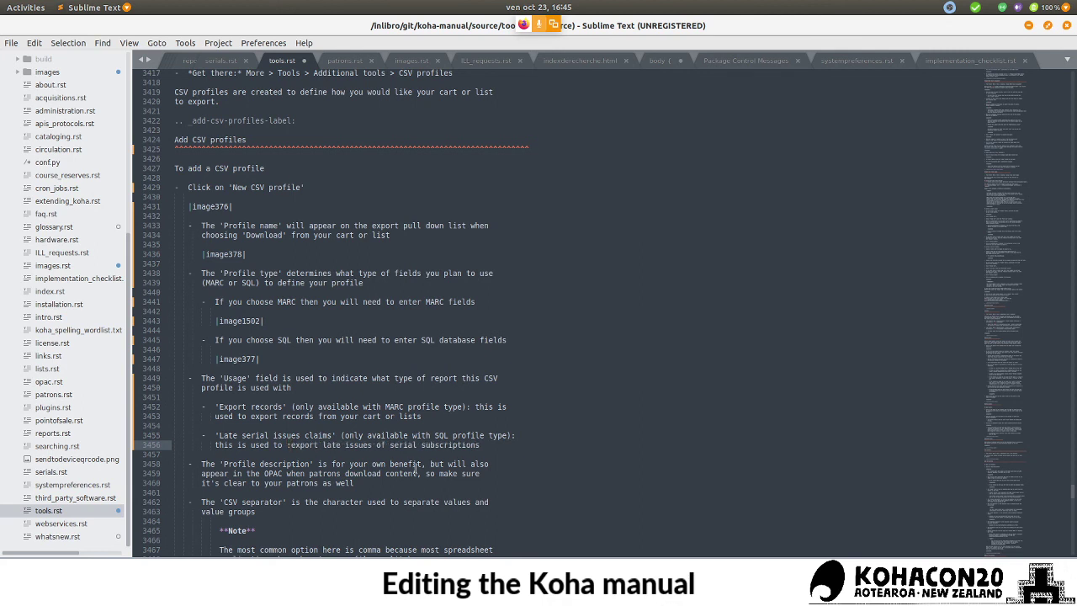
text(ref:)
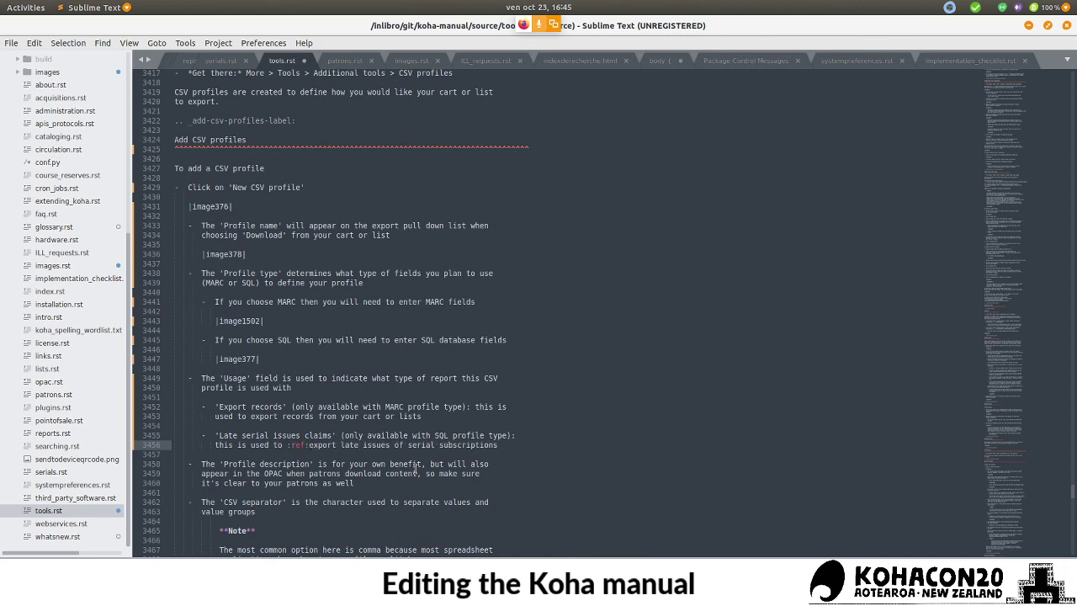
text(`)
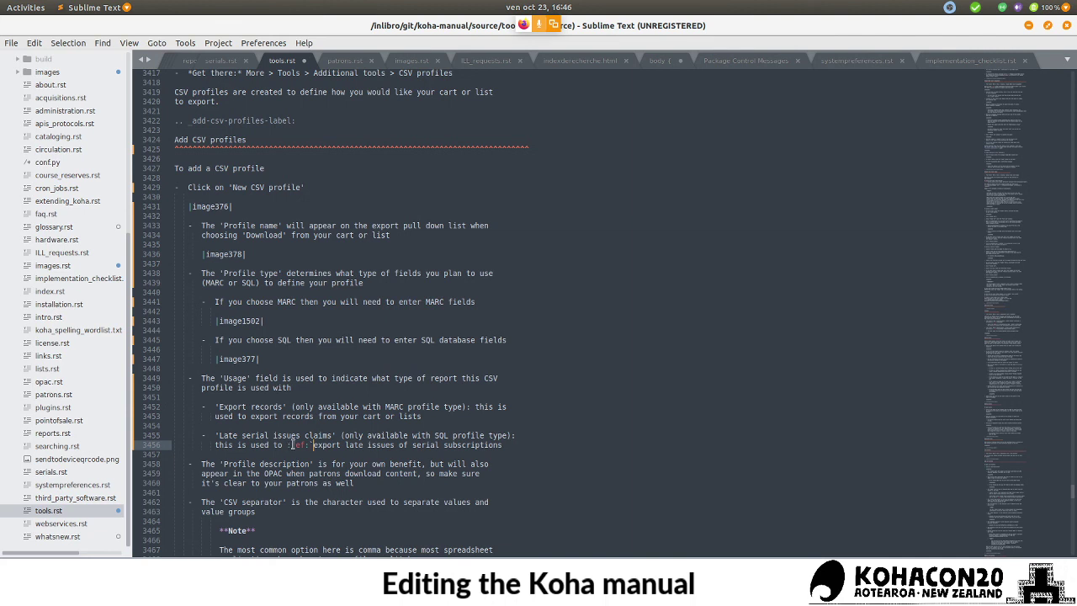
double_click(296, 445)
click(505, 445)
key(Return)
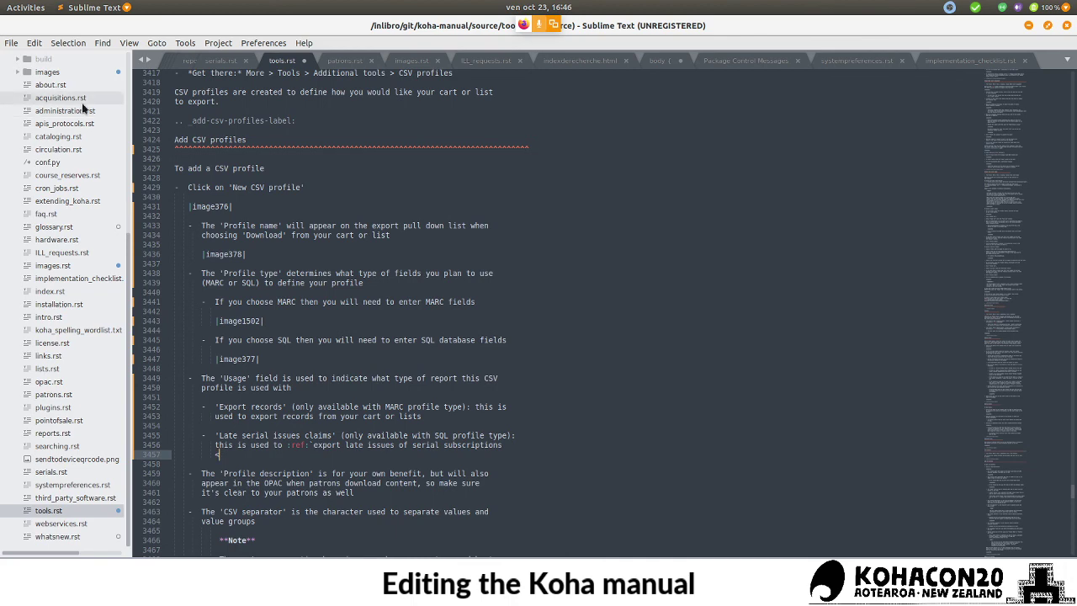
- Open serials.rst and search it for "late issu" to find the section on claiming late issues
click(83, 101)
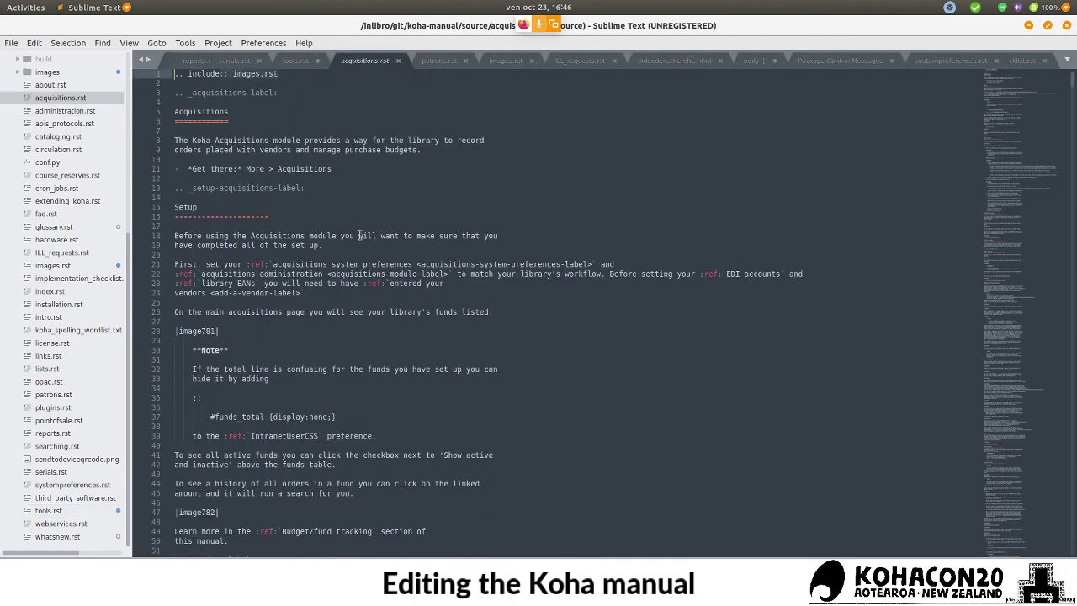
click(398, 61)
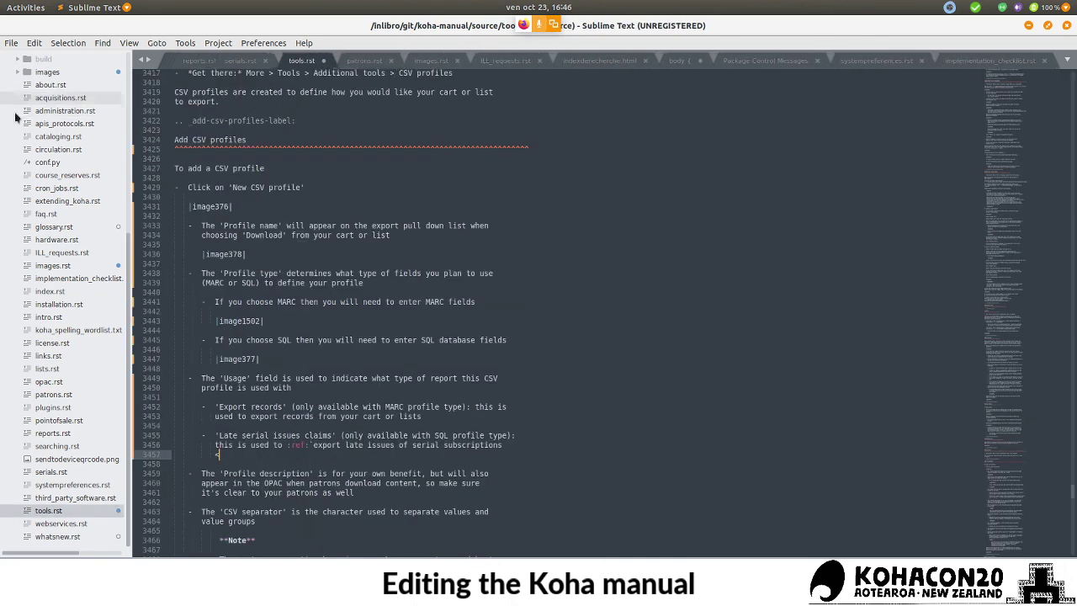
click(58, 470)
scroll(455, 263, up, 2)
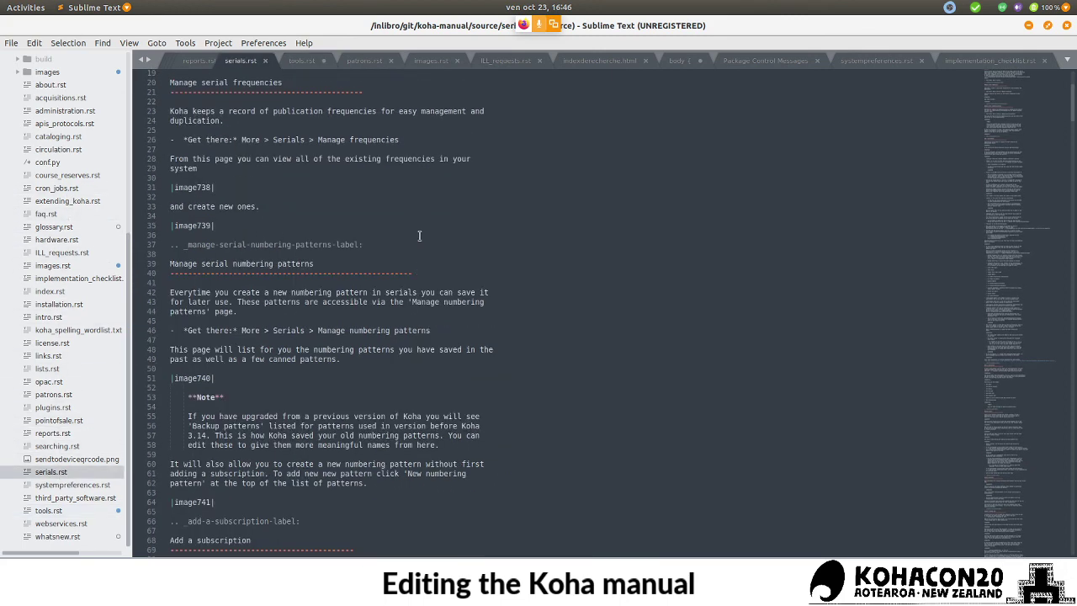
scroll(455, 263, up, 5)
scroll(450, 286, down, 7)
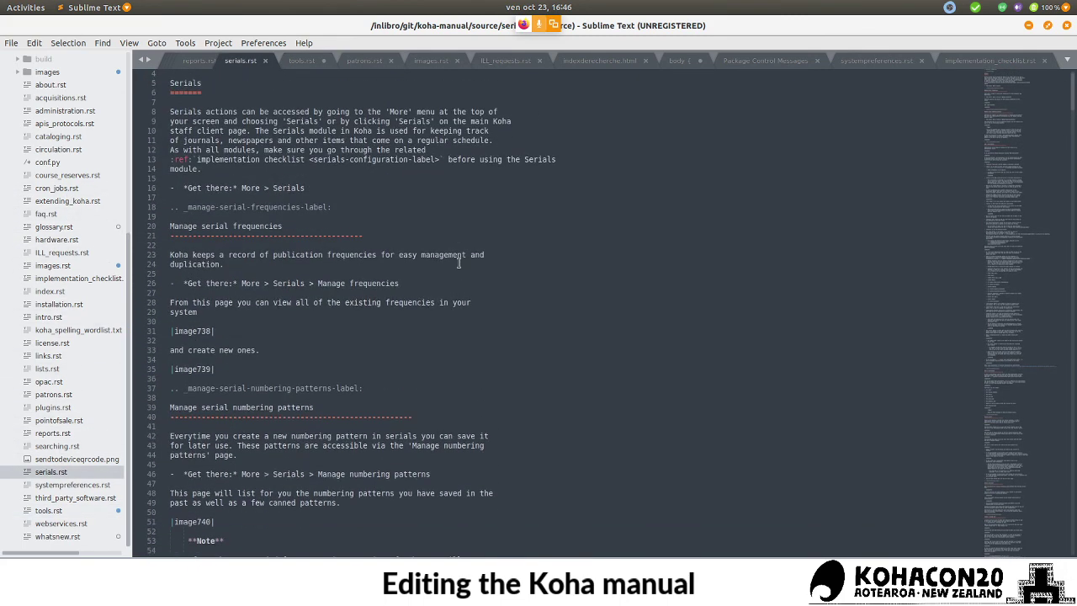
key(ctrl+f)
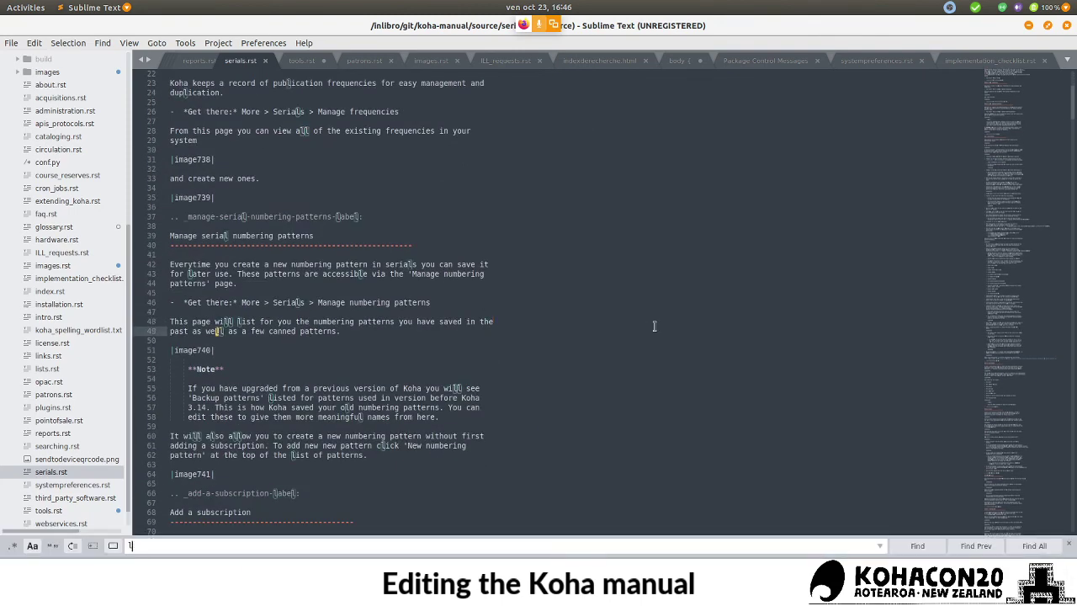
text(late issu)
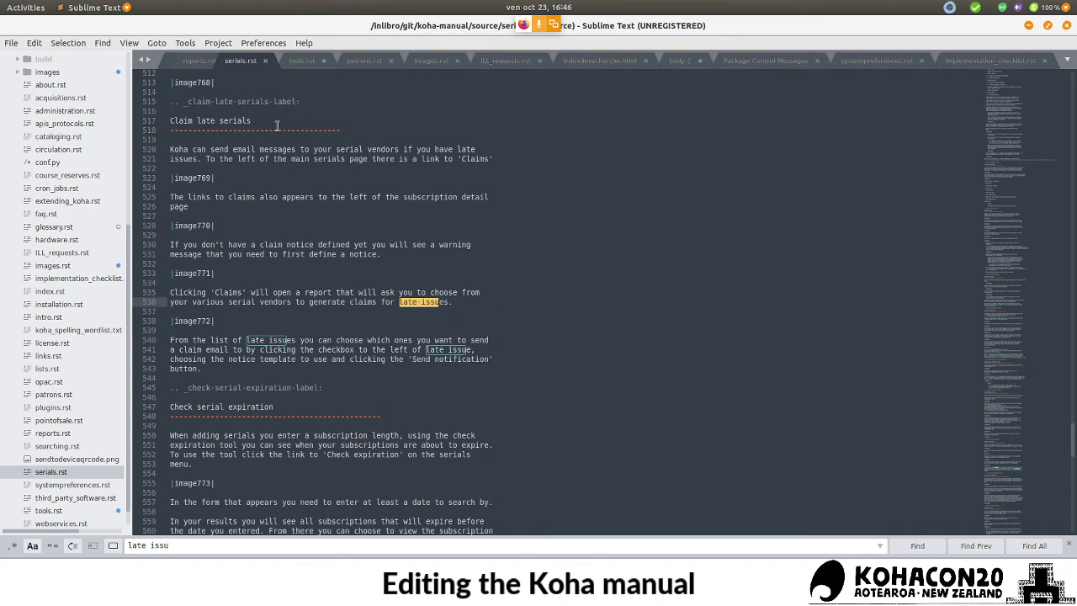
- Copy the label name claim-late-serials-label above the 'Claim late serials' heading in serials.rst
drag(252, 122, 182, 110)
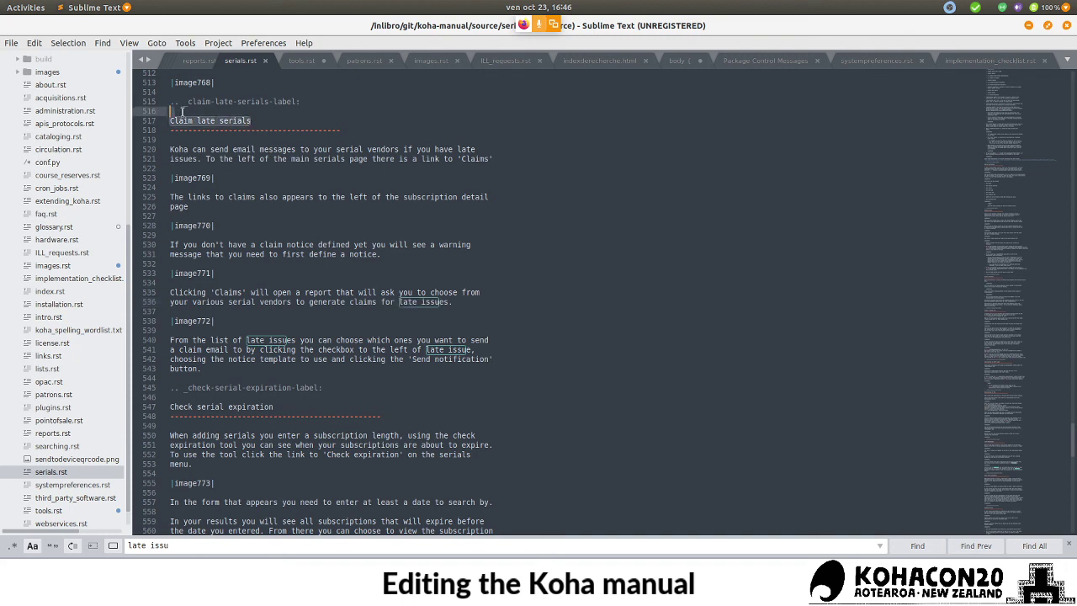
click(277, 101)
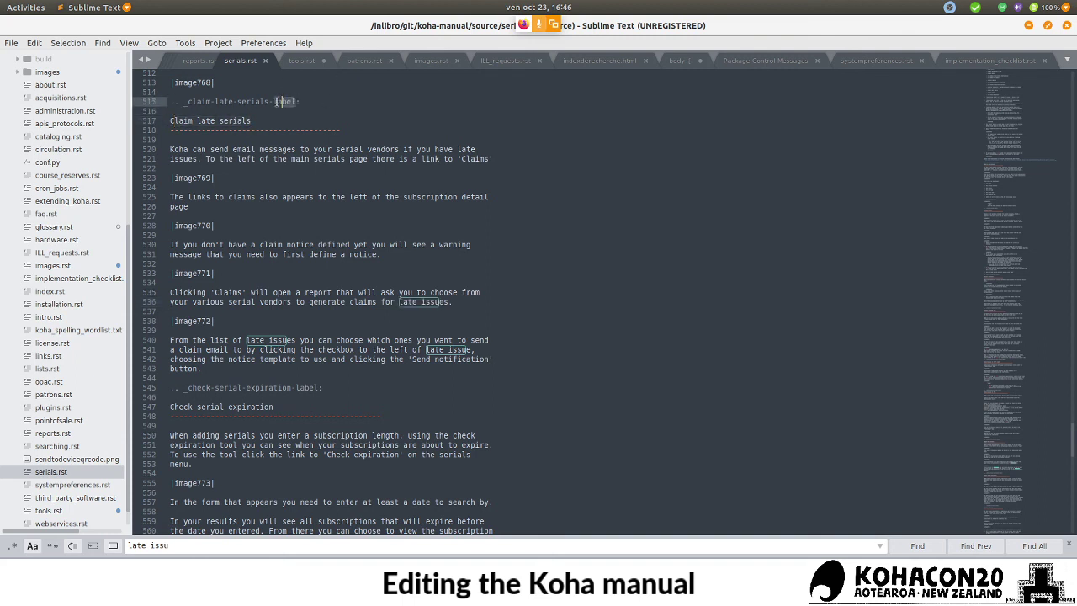
drag(277, 101, 186, 101)
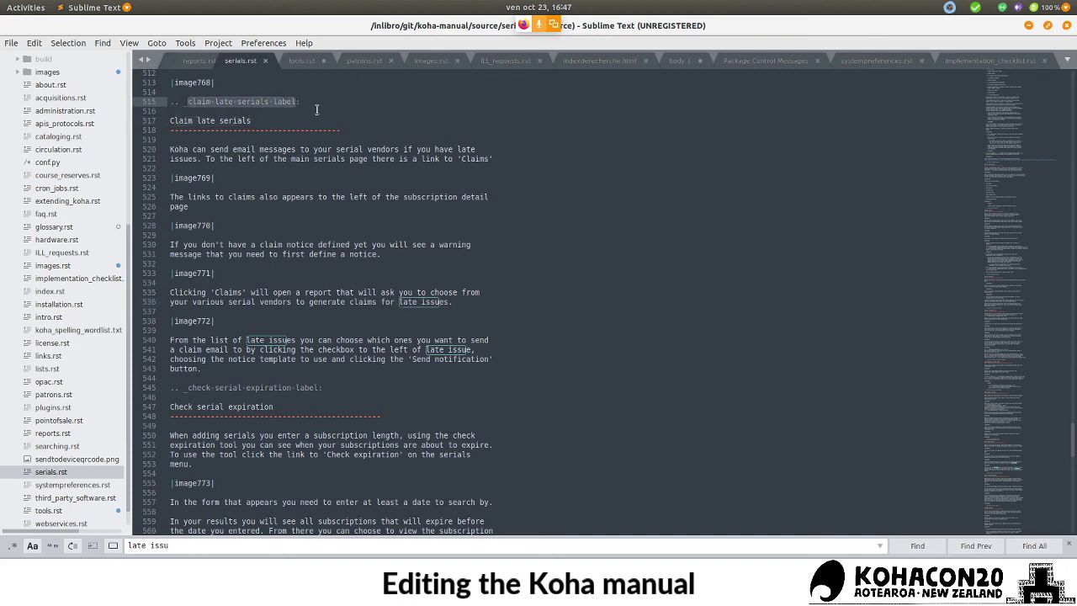
click(189, 101)
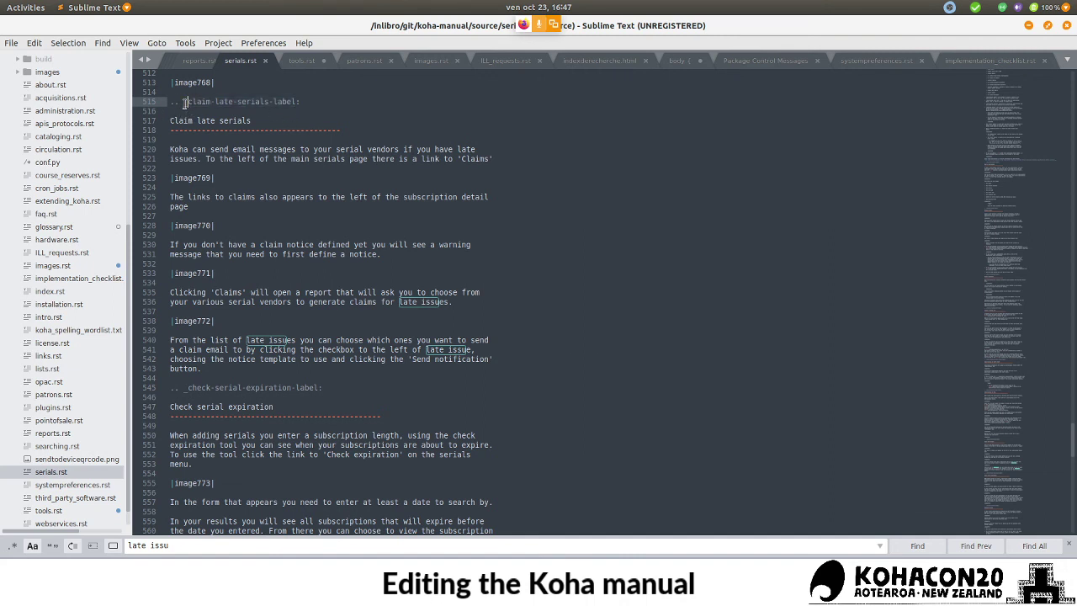
click(294, 101)
drag(294, 101, 187, 101)
key(ctrl+c)
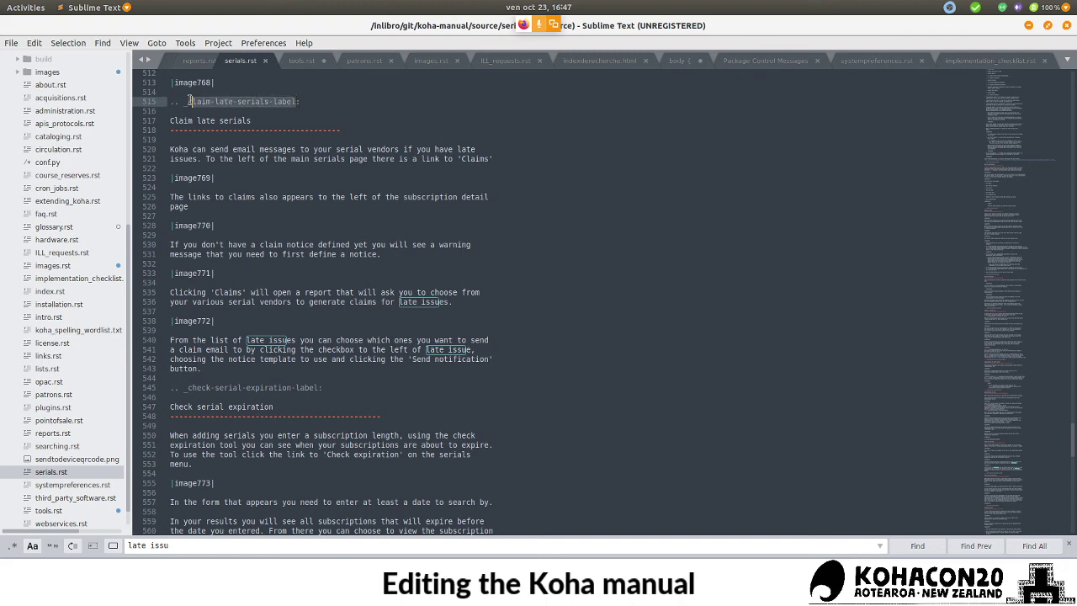
- In tools.rst, paste the label after "<" in the 'Late serial issues claims' bullet, close the reference with ">`", and review its link text and label
click(308, 62)
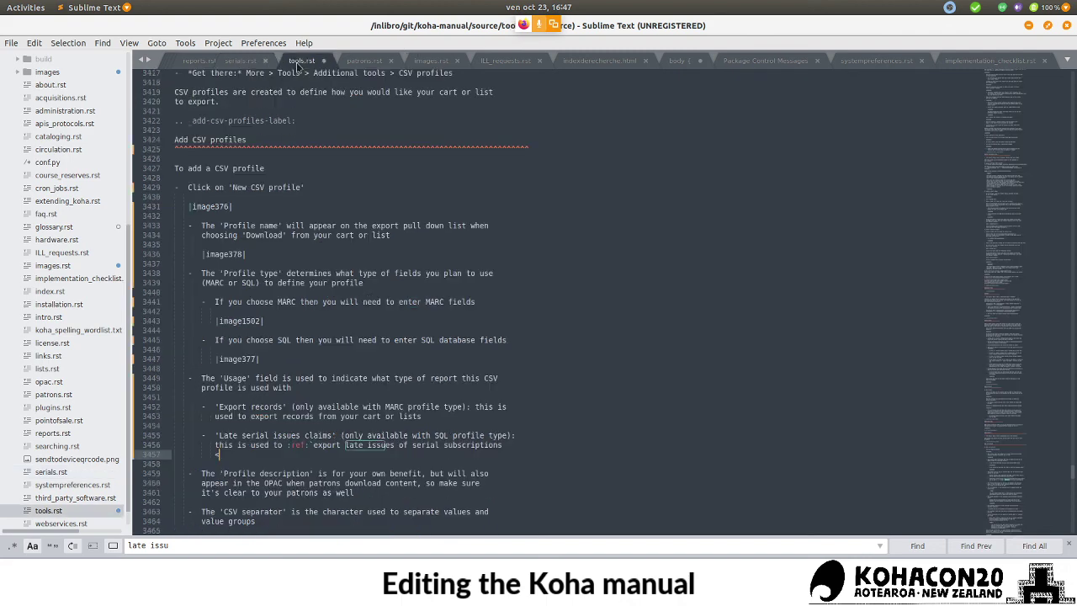
key(ctrl+v)
text(>)
drag(313, 445, 503, 445)
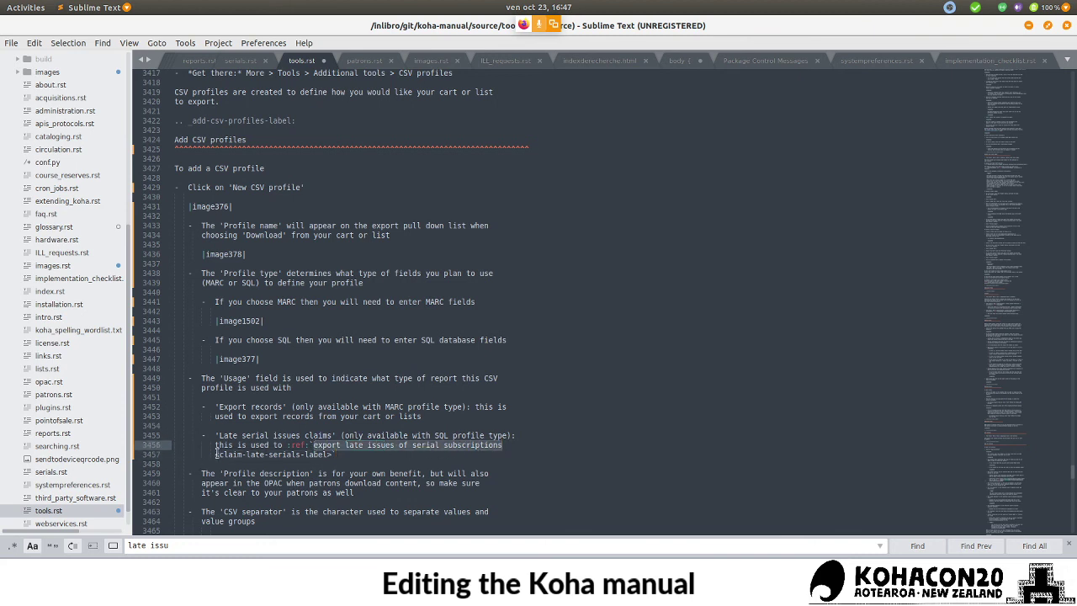
drag(217, 454, 334, 454)
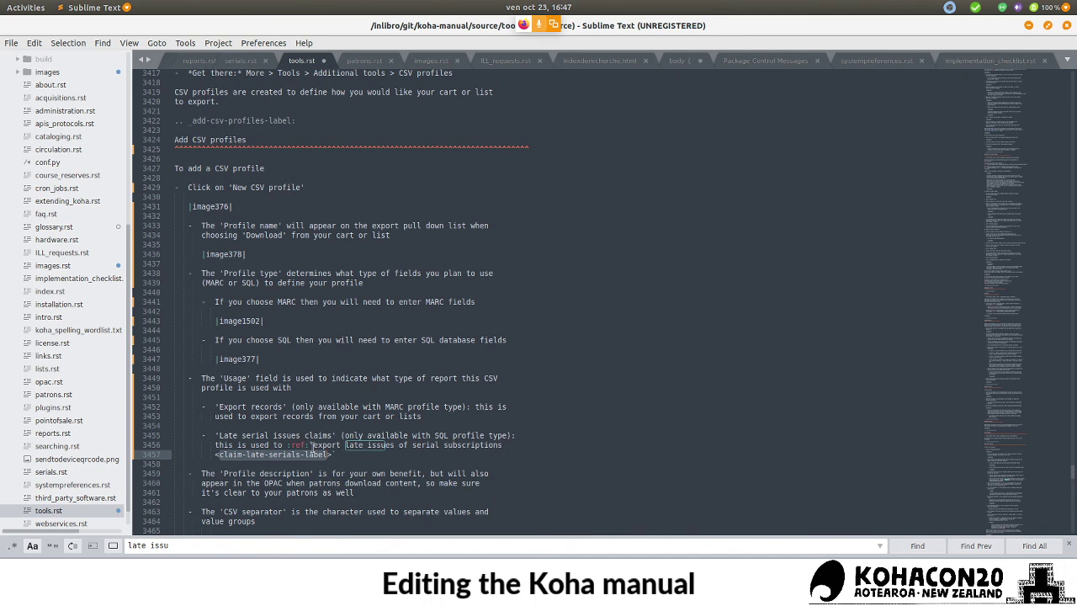
drag(314, 445, 503, 445)
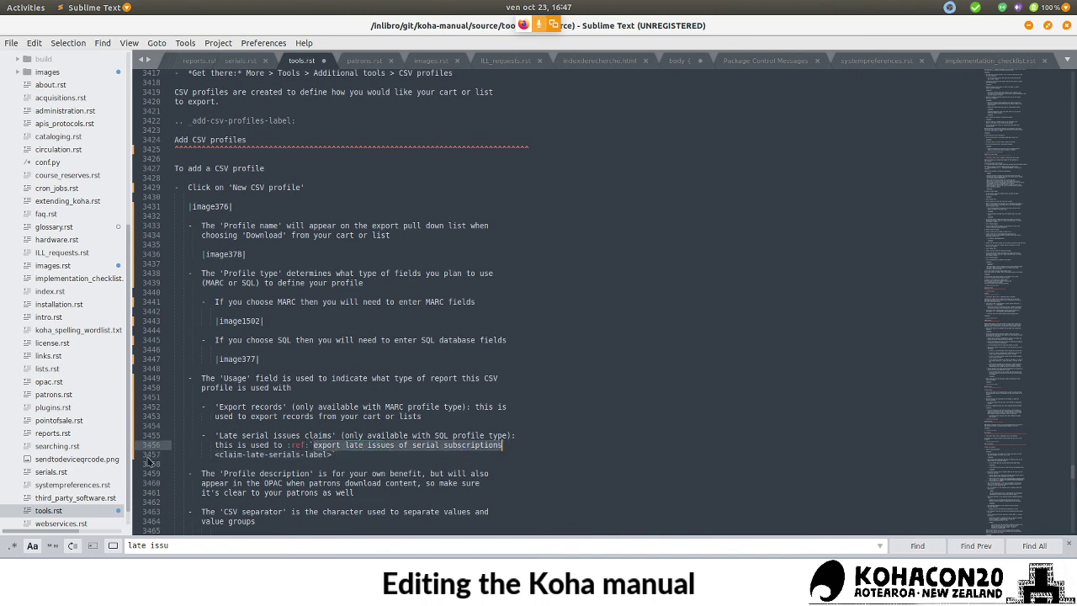
drag(216, 454, 334, 454)
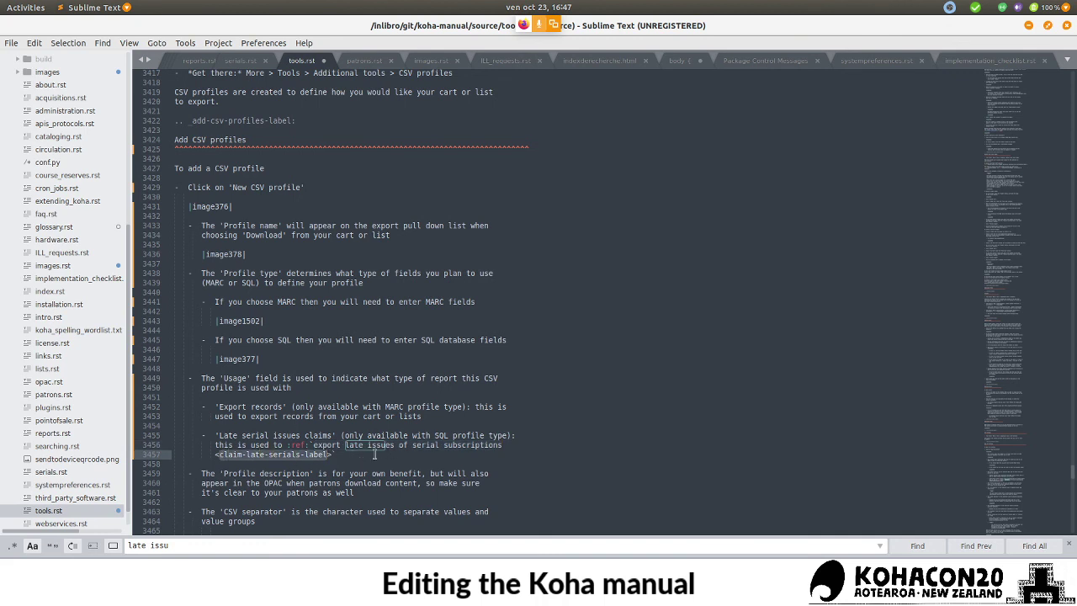
click(343, 455)
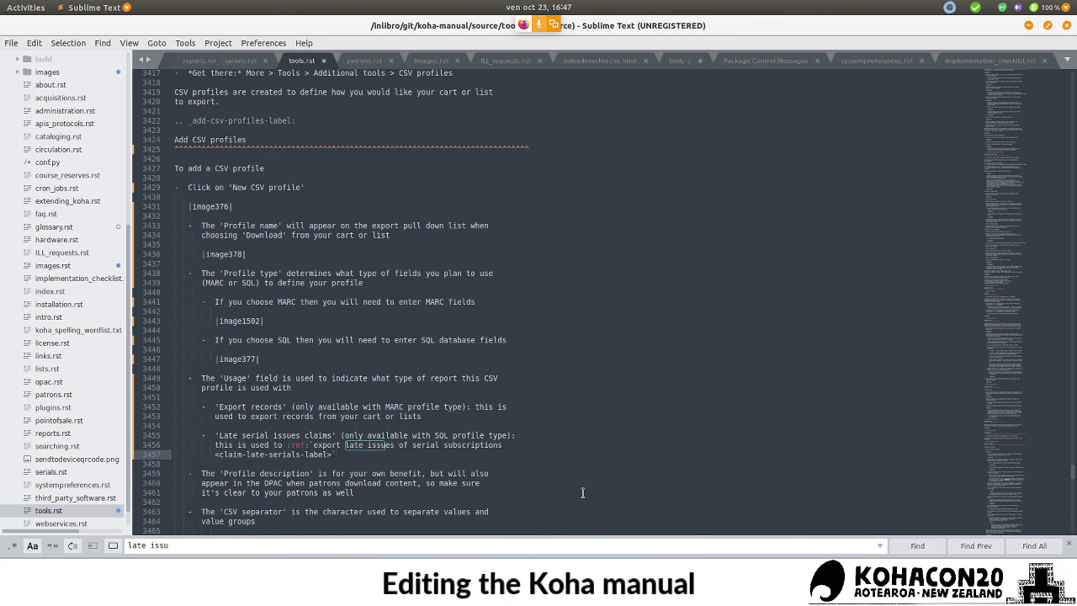
- Start a new Usage bullet, check the Usage options in Firefox, and write "'Export late orders' (only avaible with SQL profile type):" in Sublime Text
key(Return)
key(Return)
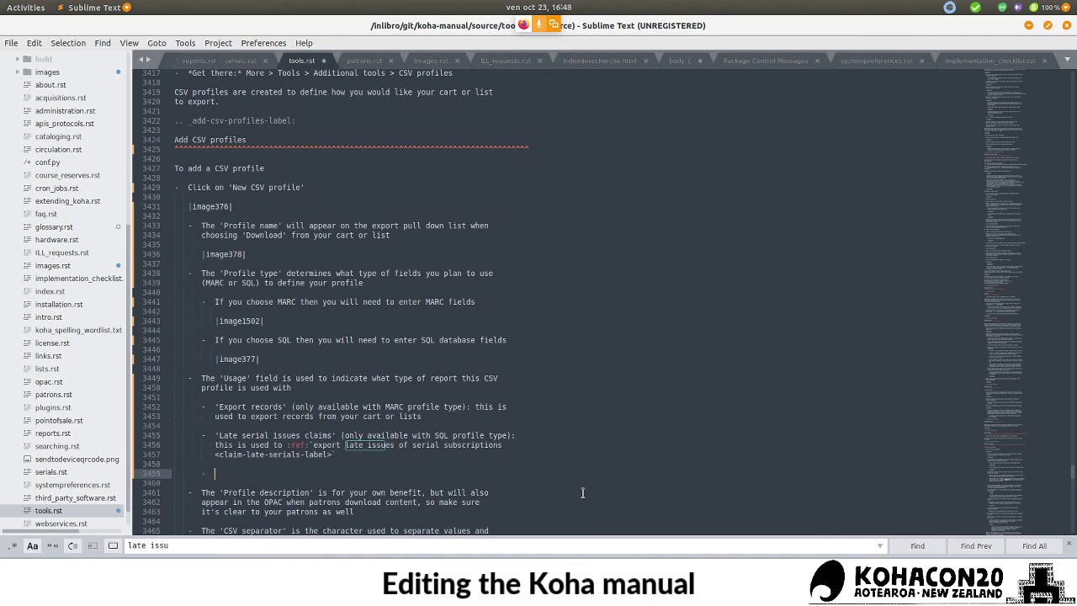
key(alt+Tab)
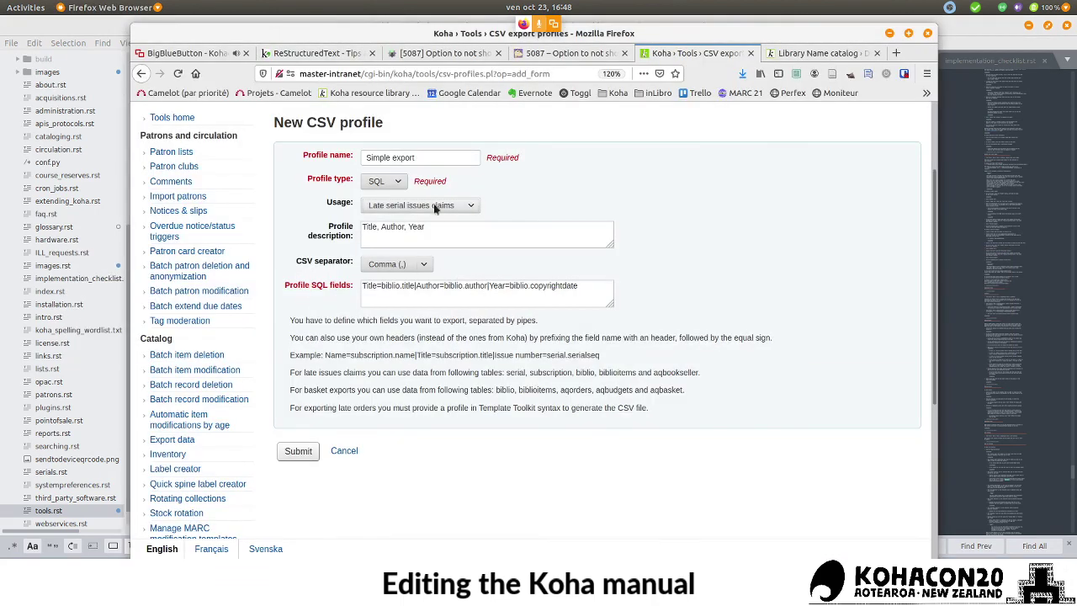
click(436, 206)
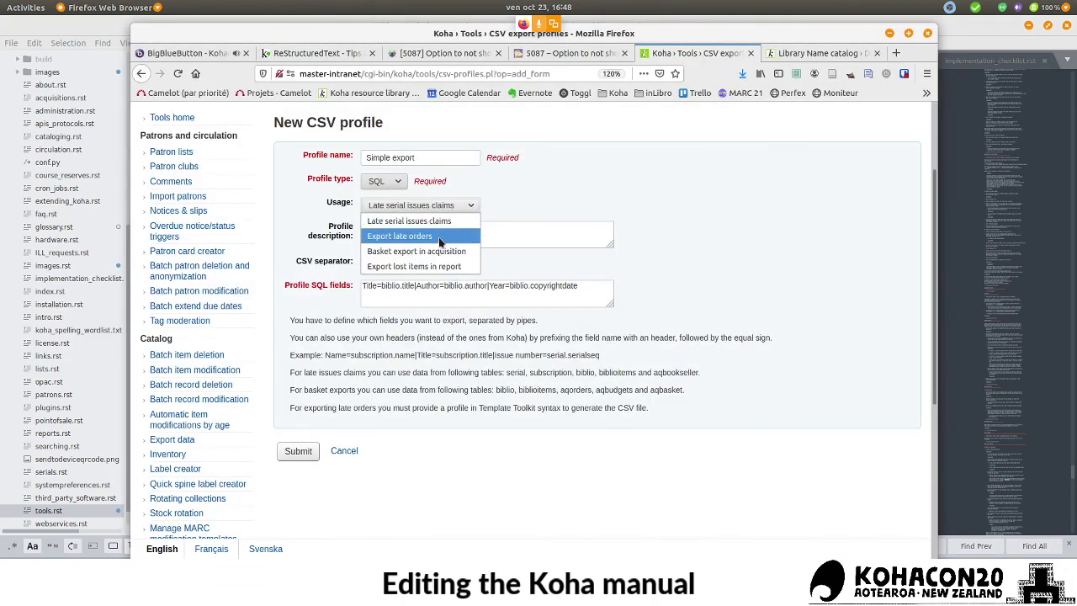
key(alt+Tab)
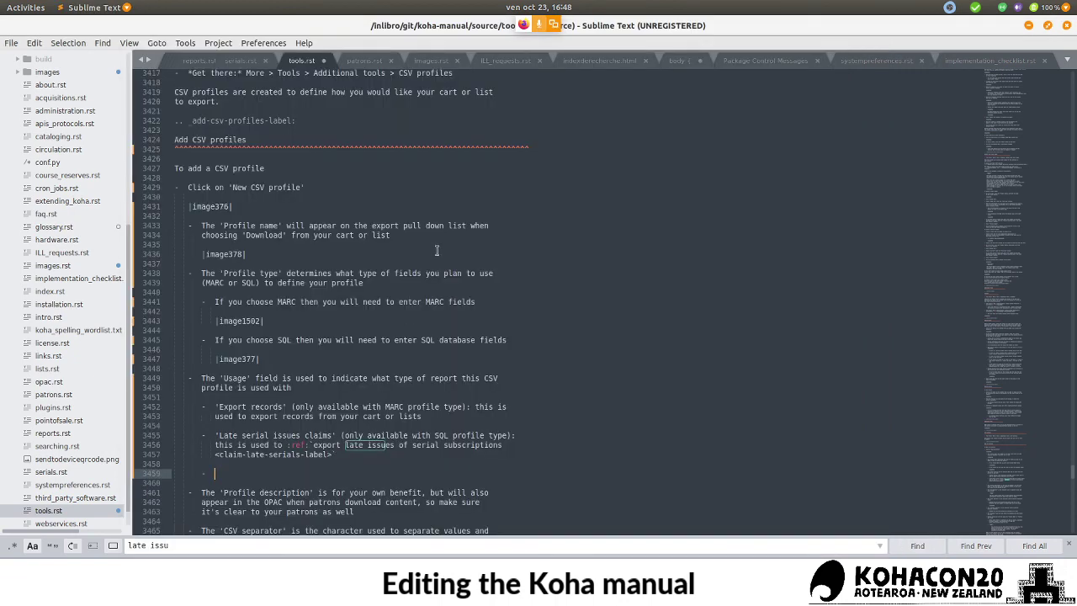
text('Export late orders' (only )
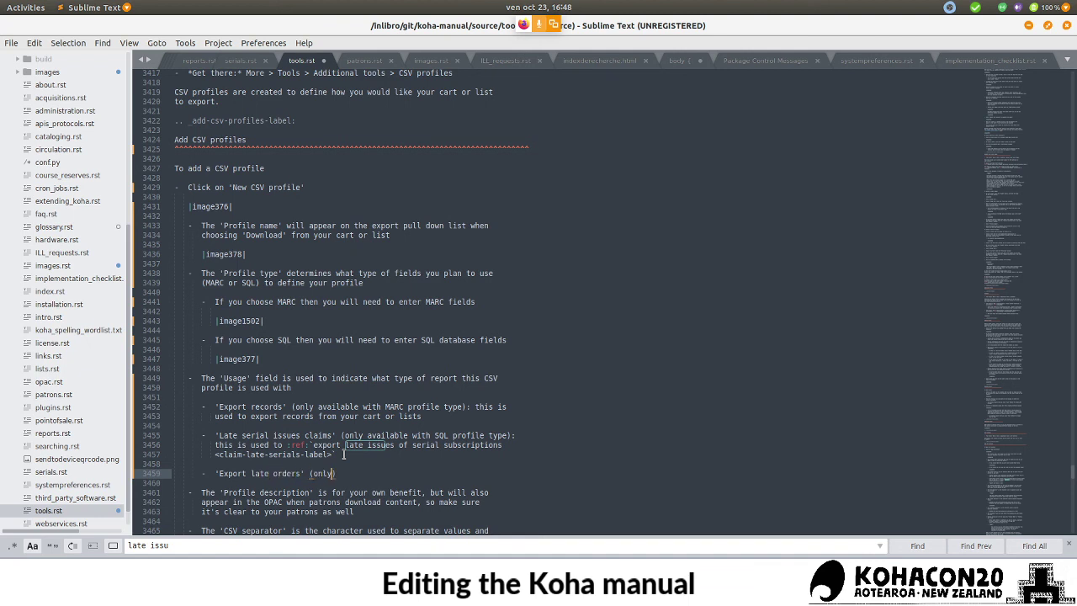
text(avaible with SQL profile type):)
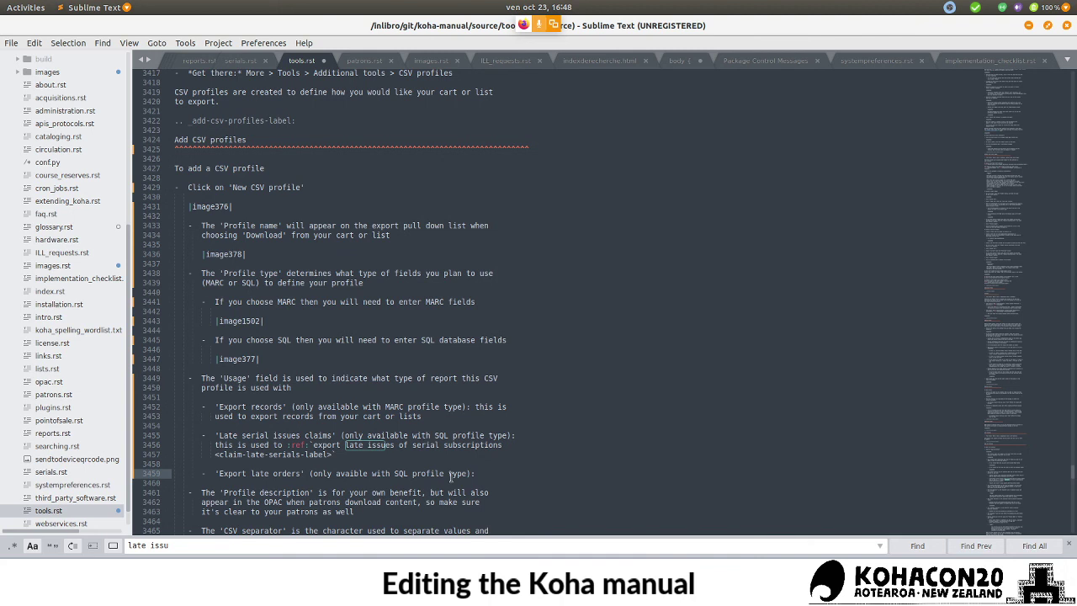
- Continue the 'Export late orders' bullet with "this is used to export late orders in the acquisitions module", wrapping the line before "used"
text( this is used)
key(ctrl+Left)
key(Return)
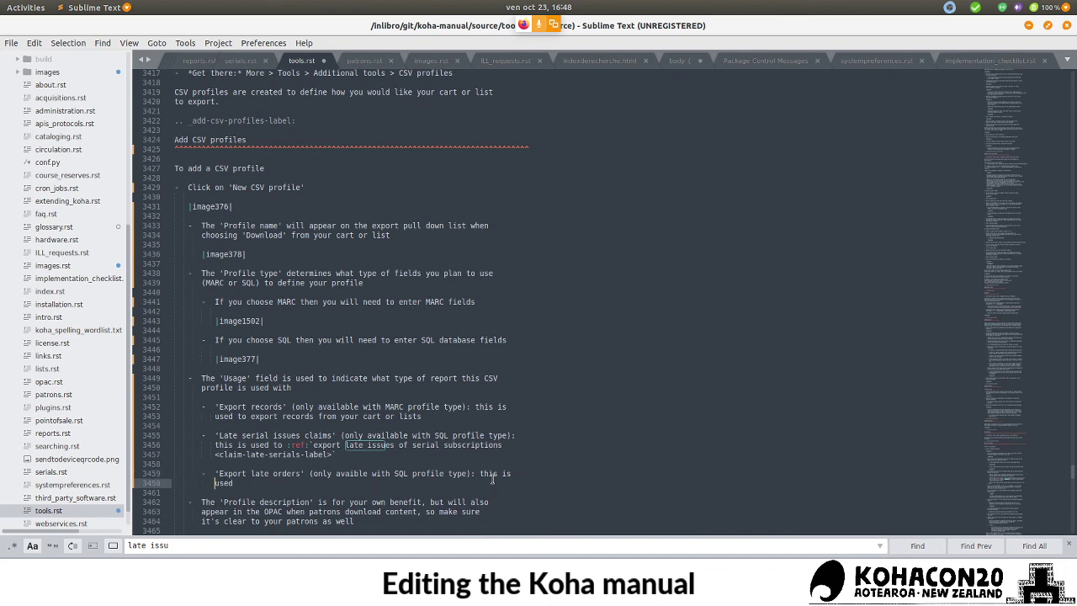
key(BackSpace)
key(End)
text(to export late orders in the acquisitions)
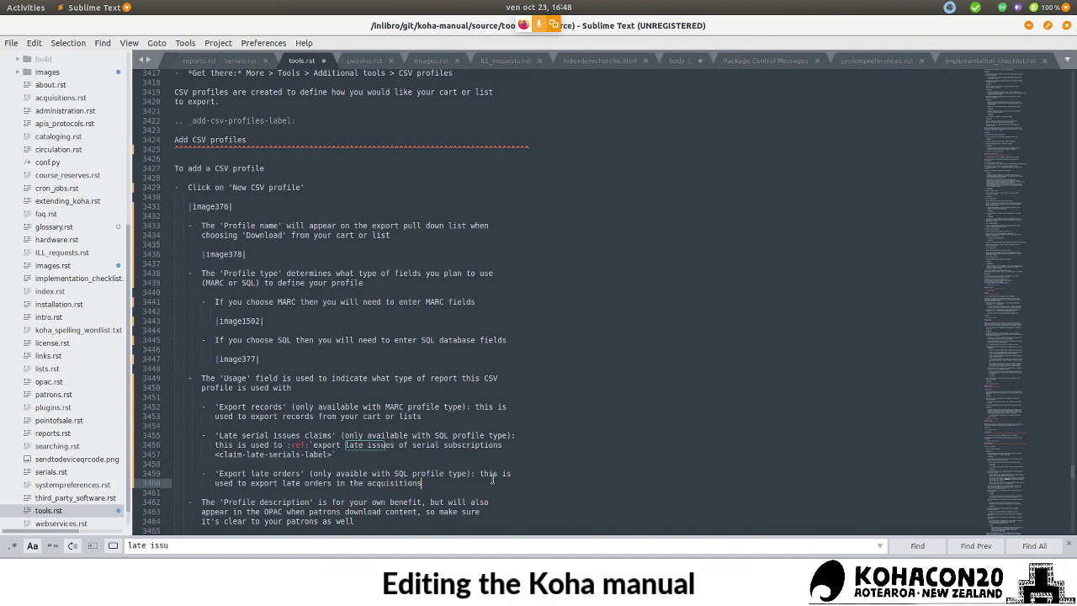
text( module)
- Begin a cross-reference around 'export late orders in the acquisitions module' with ":ref:`" before it and "<" on a new line after it
key(ctrl+Left)
key(ctrl+Left)
key(ctrl+Left)
key(ctrl+Left)
key(ctrl+Left)
key(ctrl+Left)
text(:ref:`)
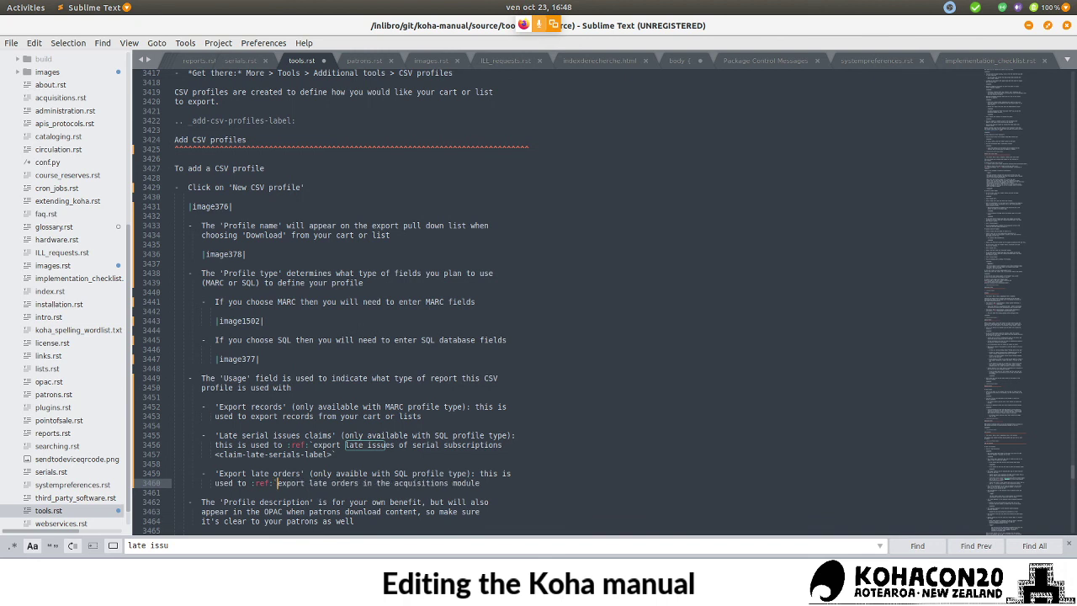
click(500, 487)
key(Return)
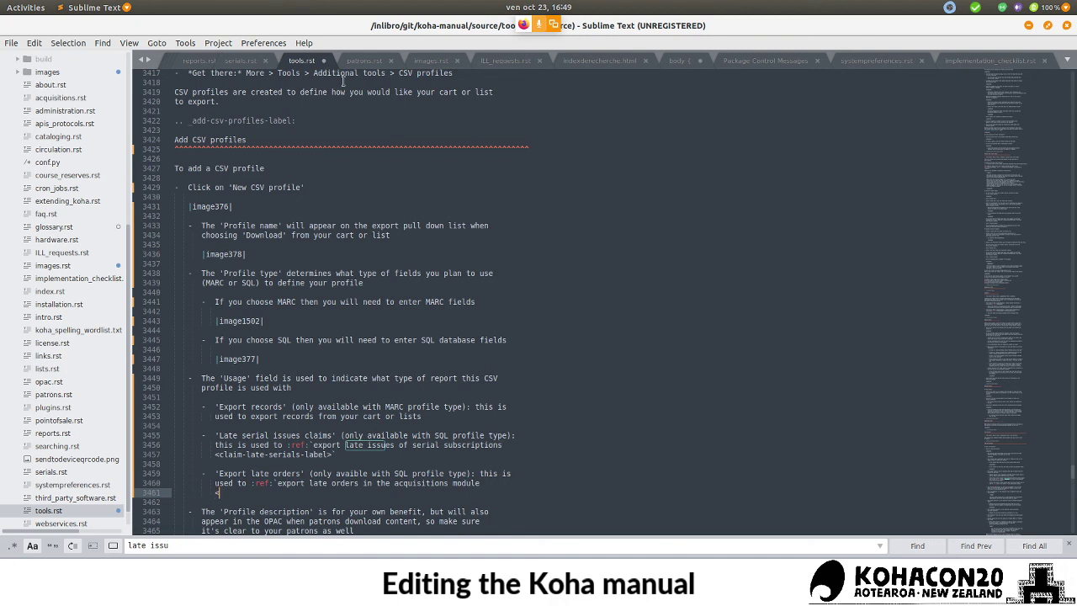
- Open acquisitions.rst, search for "late or", and copy the label claims-and-late-orders-label above the 'Claims and late orders' heading
click(71, 110)
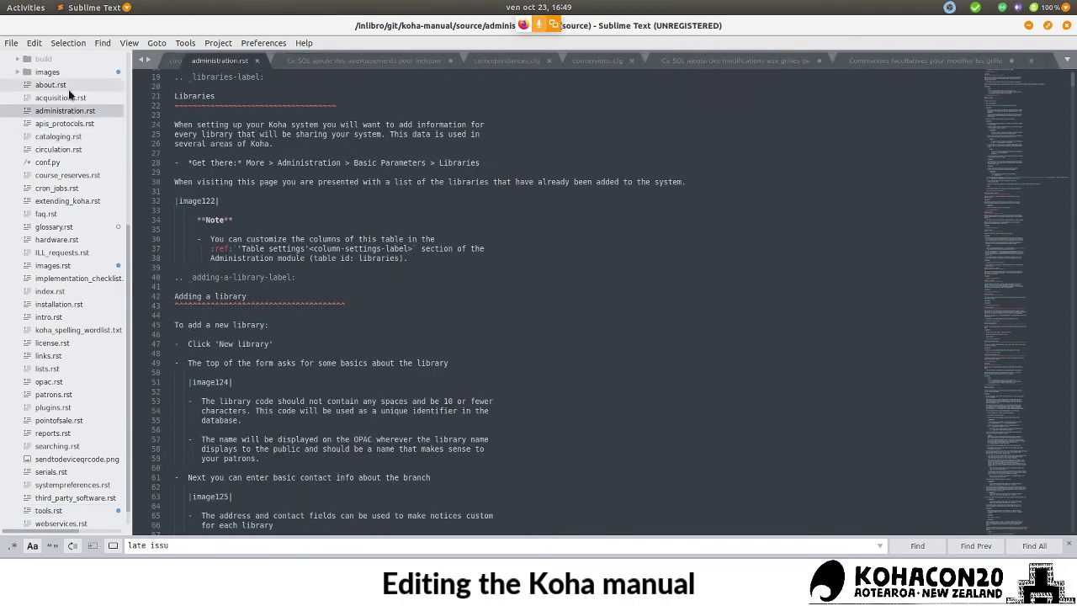
click(66, 98)
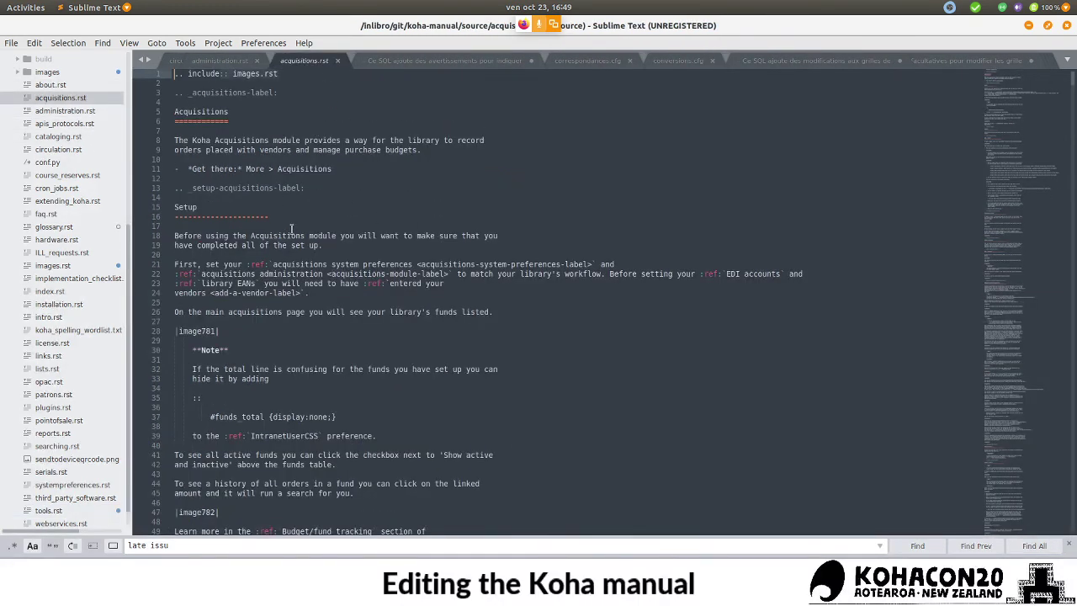
scroll(496, 286, down, 3)
click(502, 293)
key(ctrl+f)
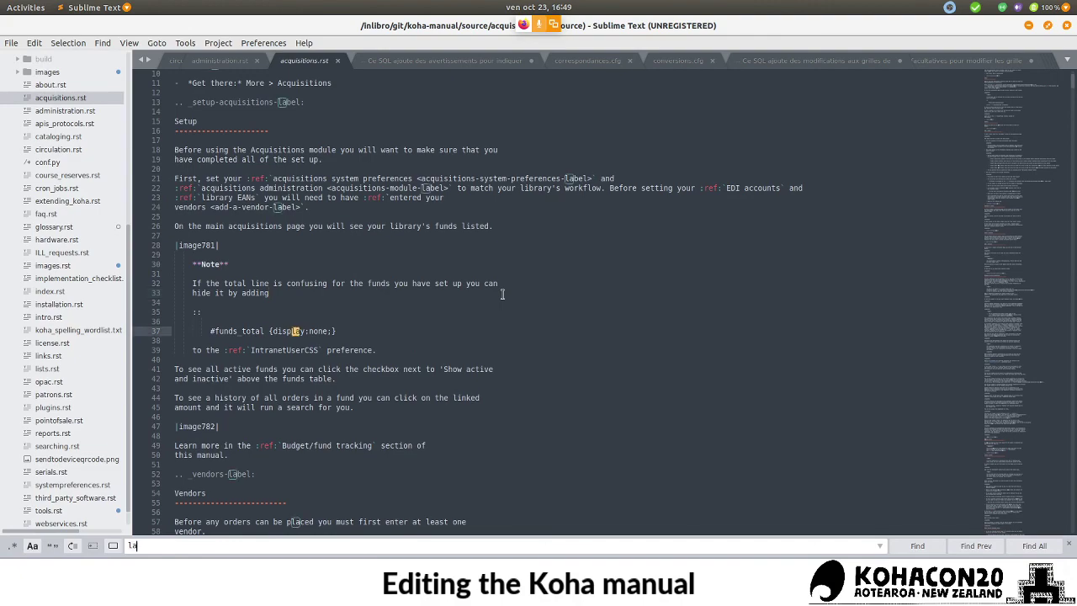
text(late or)
key(Return)
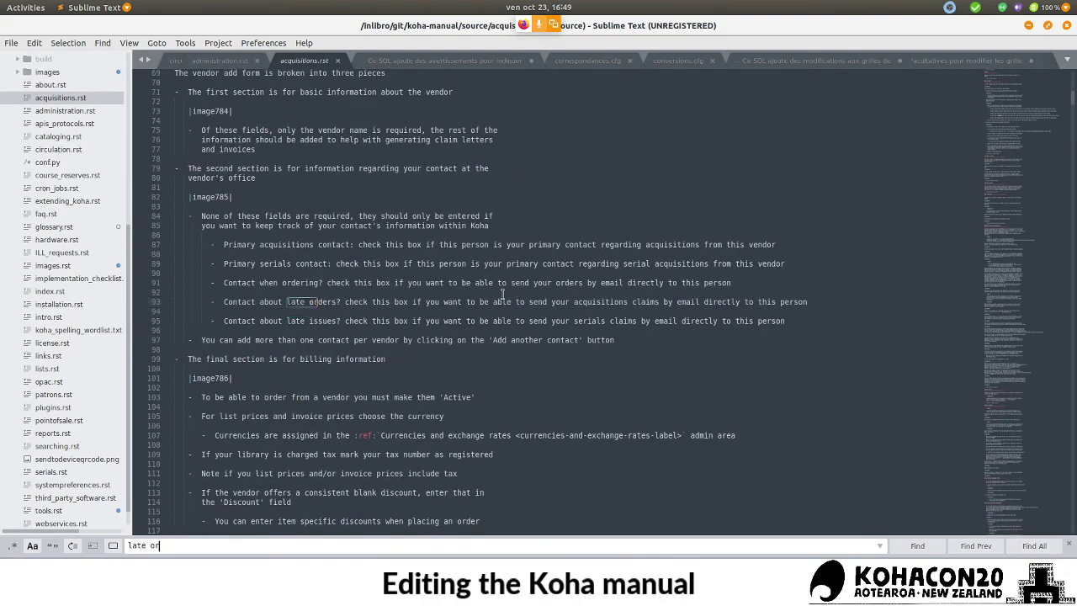
scroll(290, 279, down, 2)
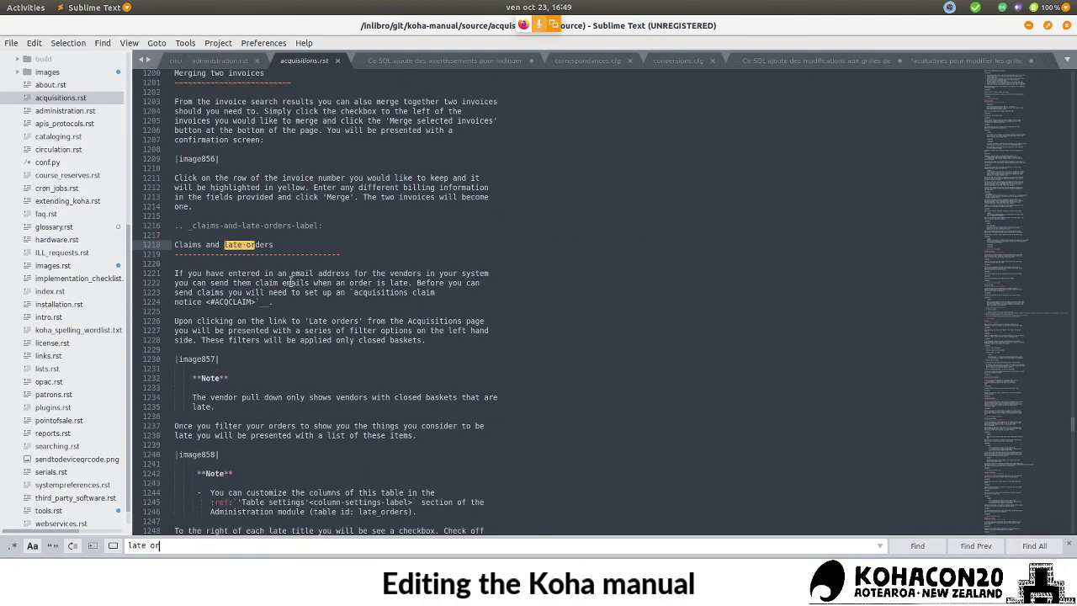
drag(318, 225, 193, 225)
key(ctrl+c)
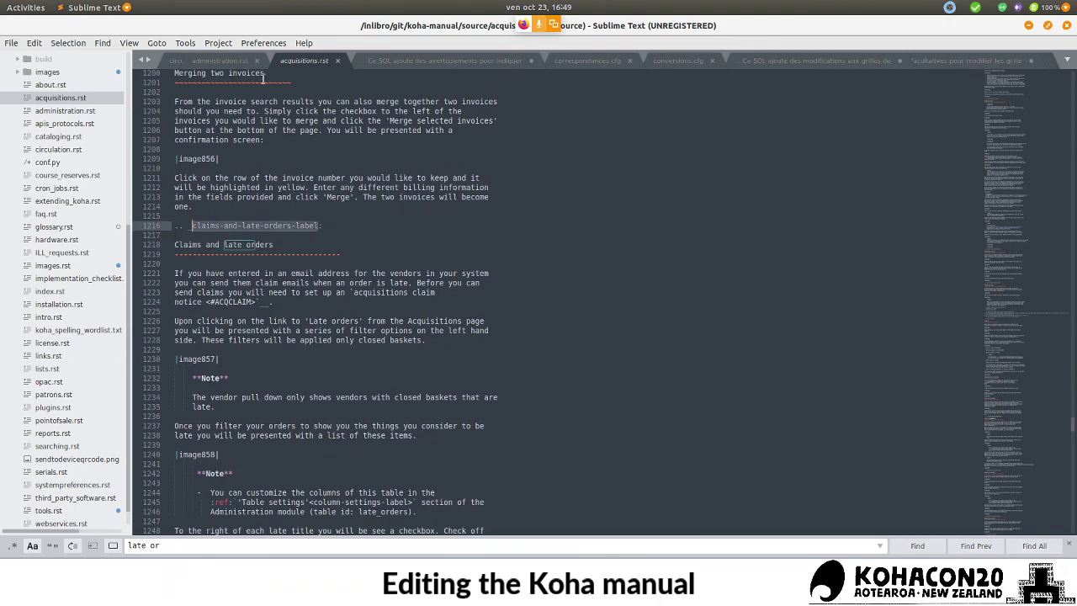
- Return to tools.rst, paste the label after "<" in the 'Export late orders' bullet, and close the reference with ">`" on the same line
click(219, 60)
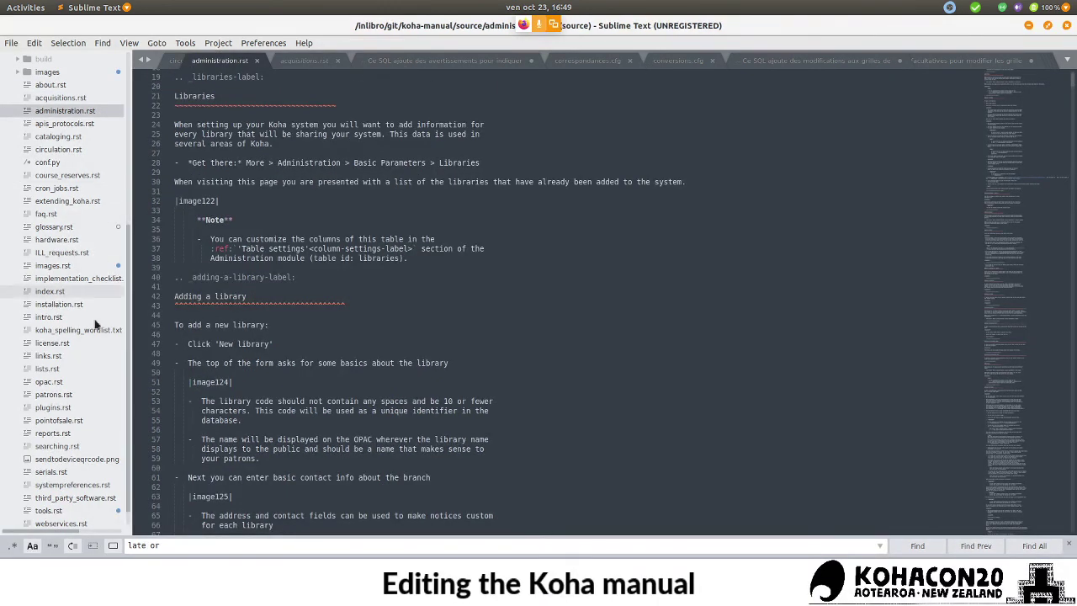
scroll(57, 303, up, 6)
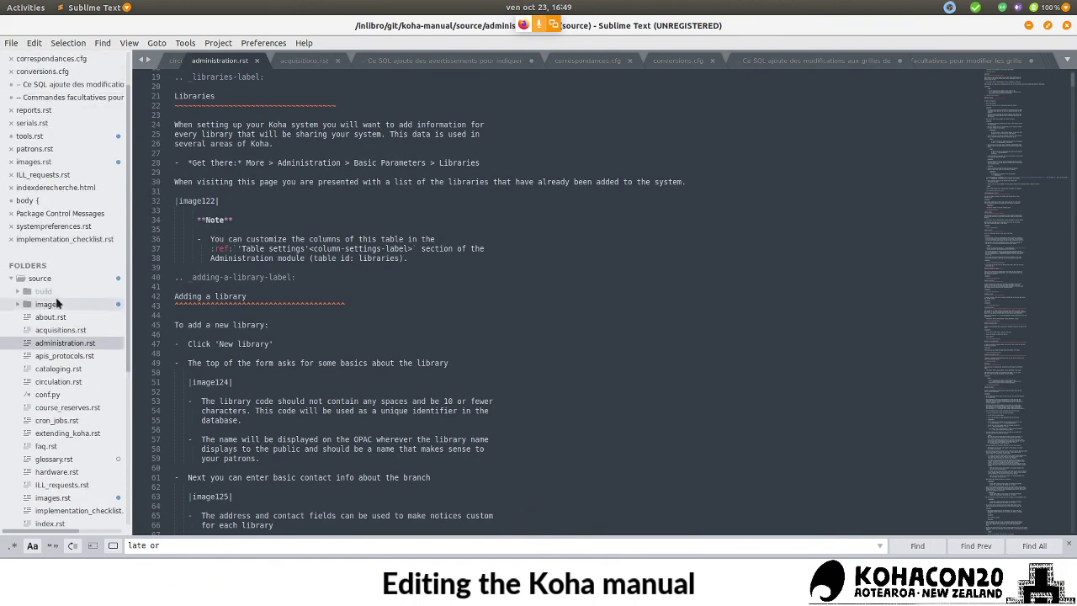
click(29, 135)
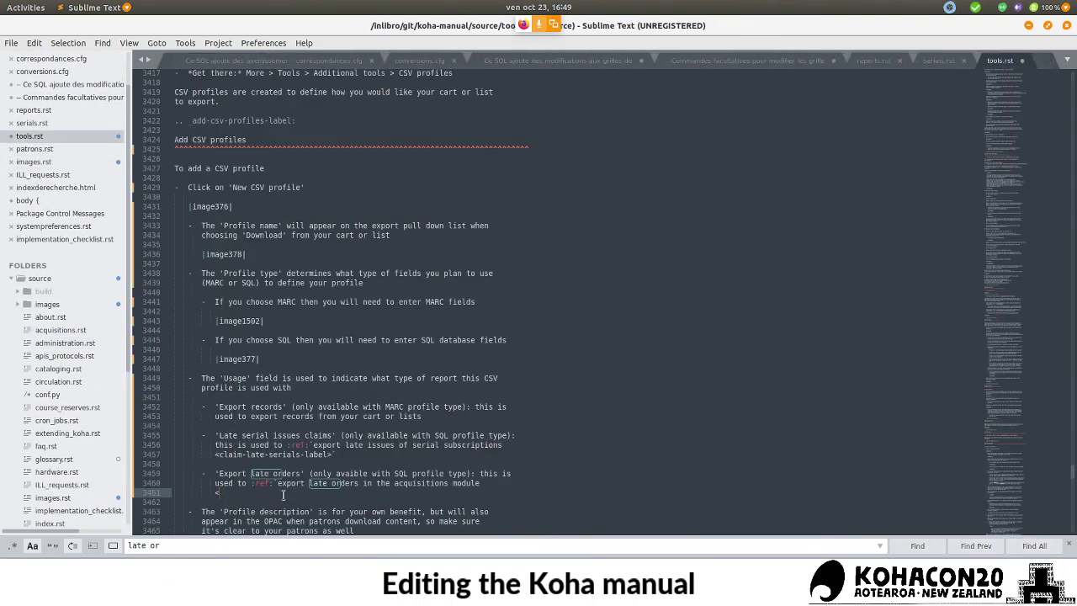
key(ctrl+v)
key(Return)
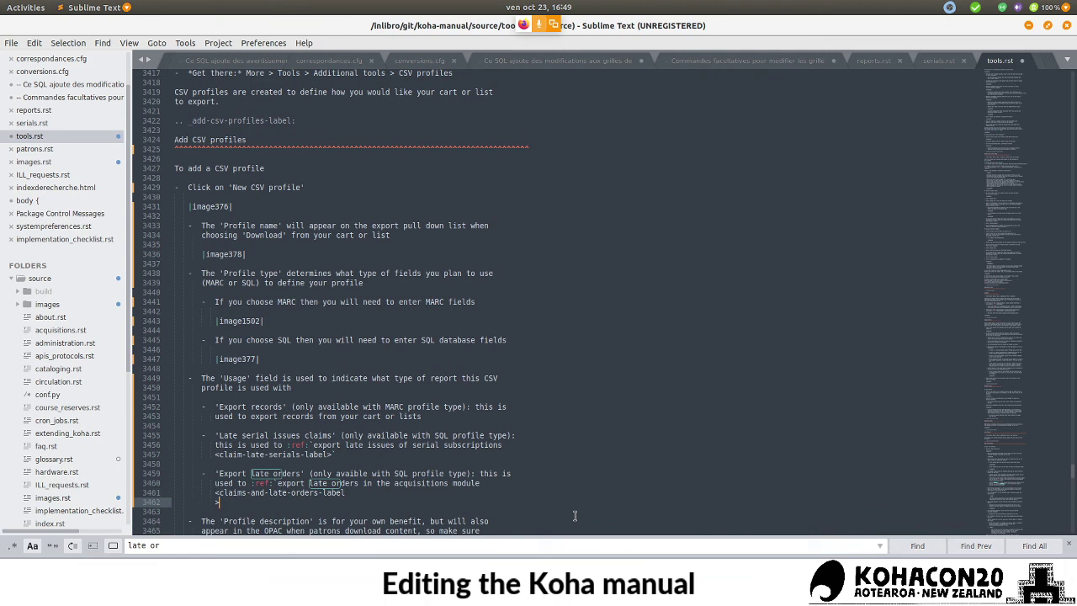
key(BackSpace)
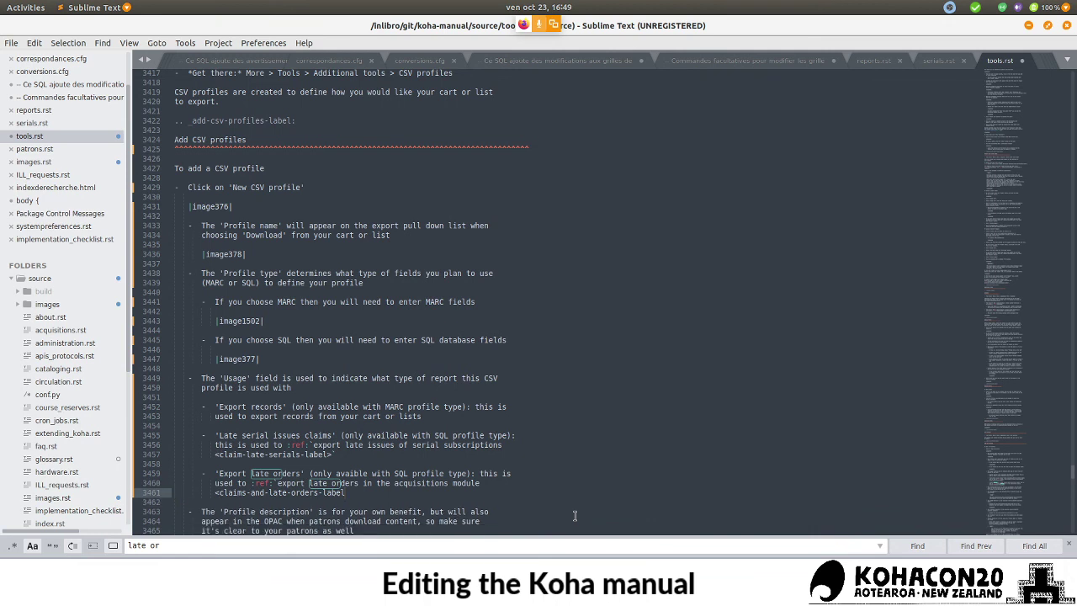
text(>)
- Start a new bullet below 'Export late orders', switch to Firefox, and set Usage to 'Basket export in acquisition' in the New CSV profile form
key(Return)
key(Return)
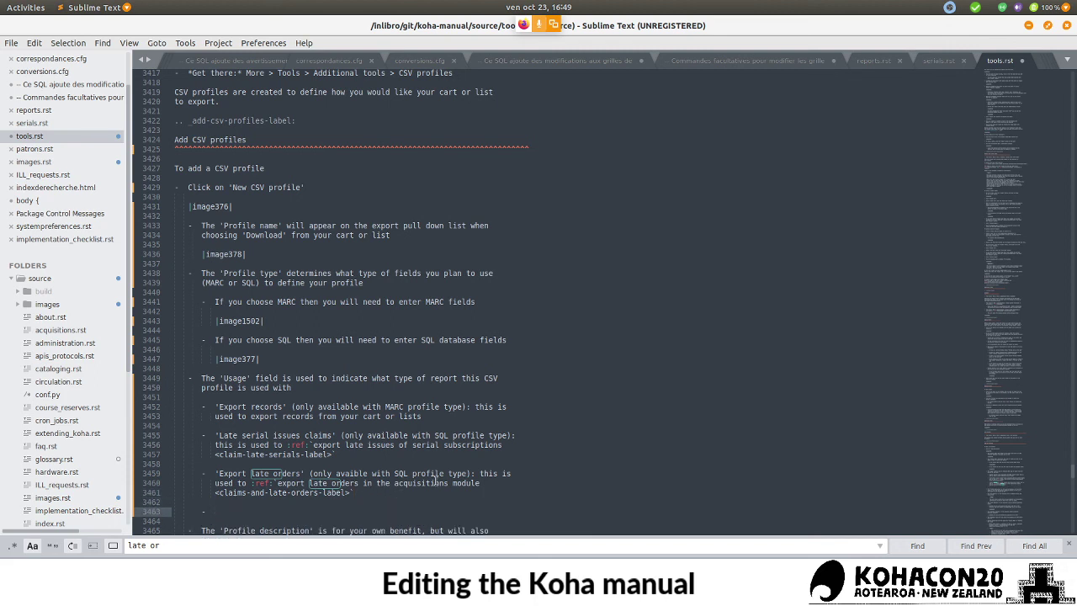
key(alt+Tab)
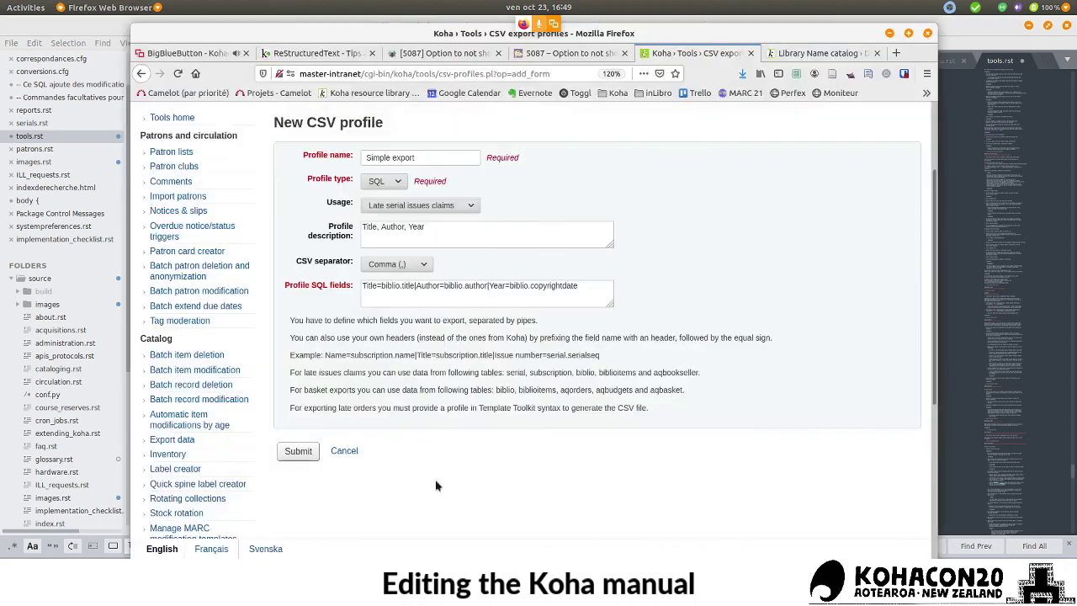
click(454, 204)
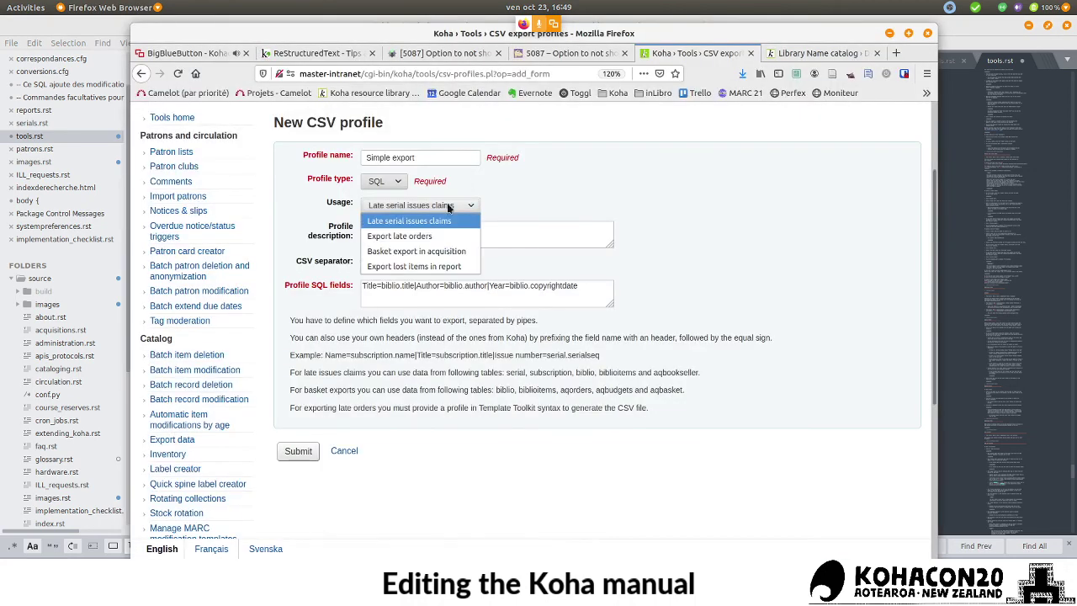
click(468, 254)
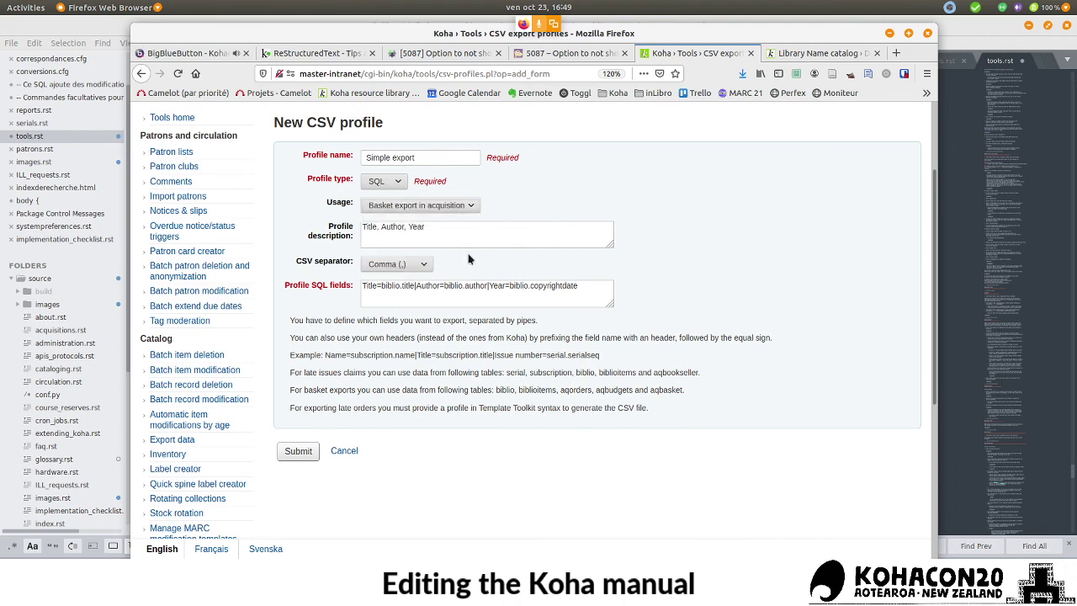
- Return to tools.rst in Sublime Text and begin the new Usage bullet with "'Basket export in acquisition' (only ava"
key(alt+Tab)
text(Ba)
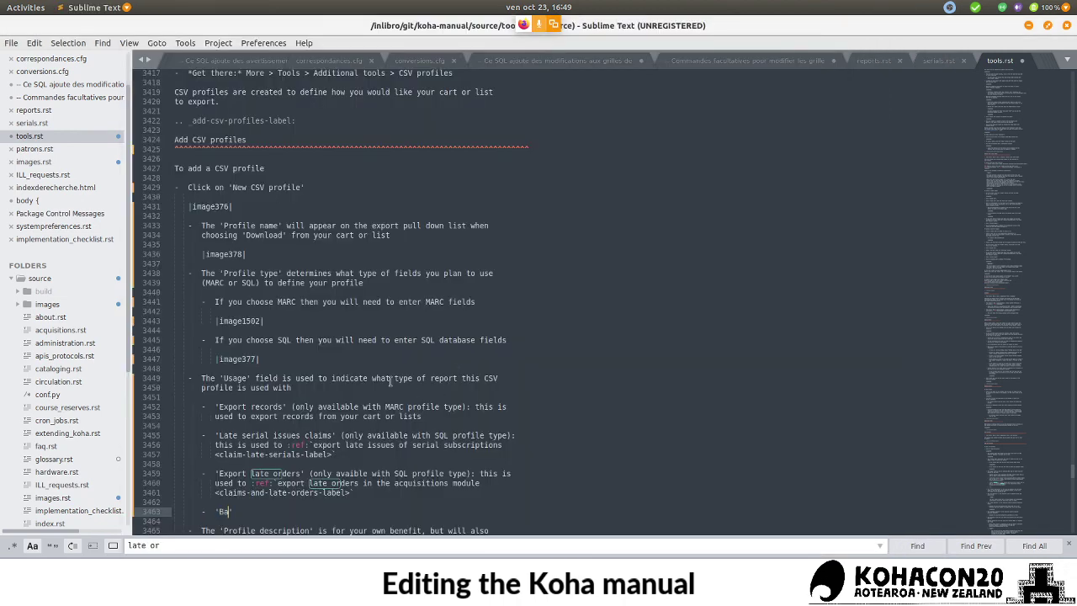
text(sket export in acquisition' (only ava)
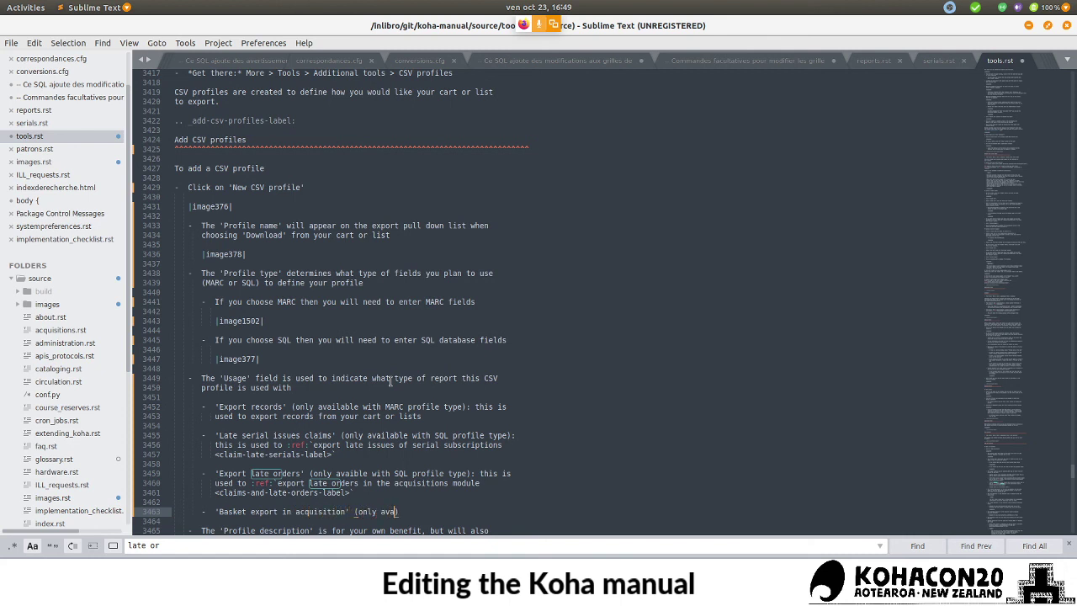
- Correct 'avaible' to 'available' in the 'Export late orders' bullet and copy "(only available with SQL profile type)" over the unfinished parenthesis in the basket bullet
click(355, 473)
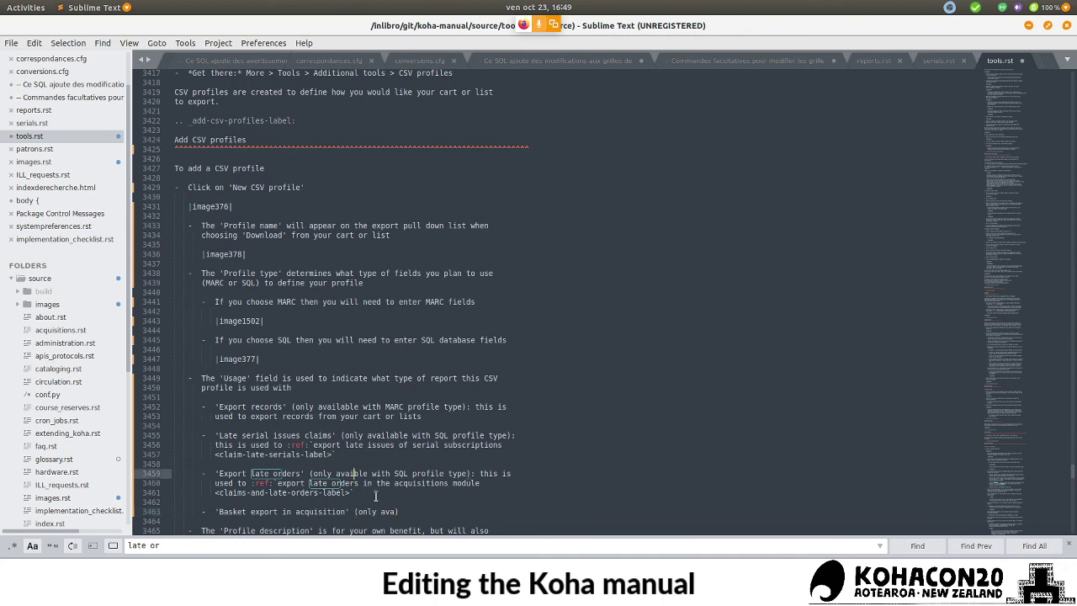
text(la)
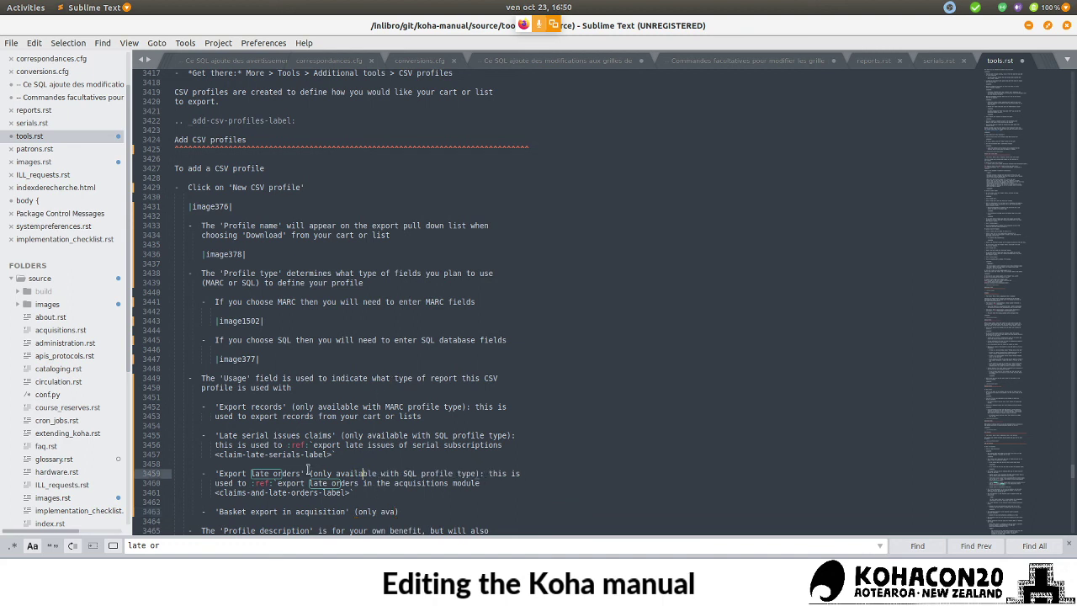
drag(311, 473, 480, 476)
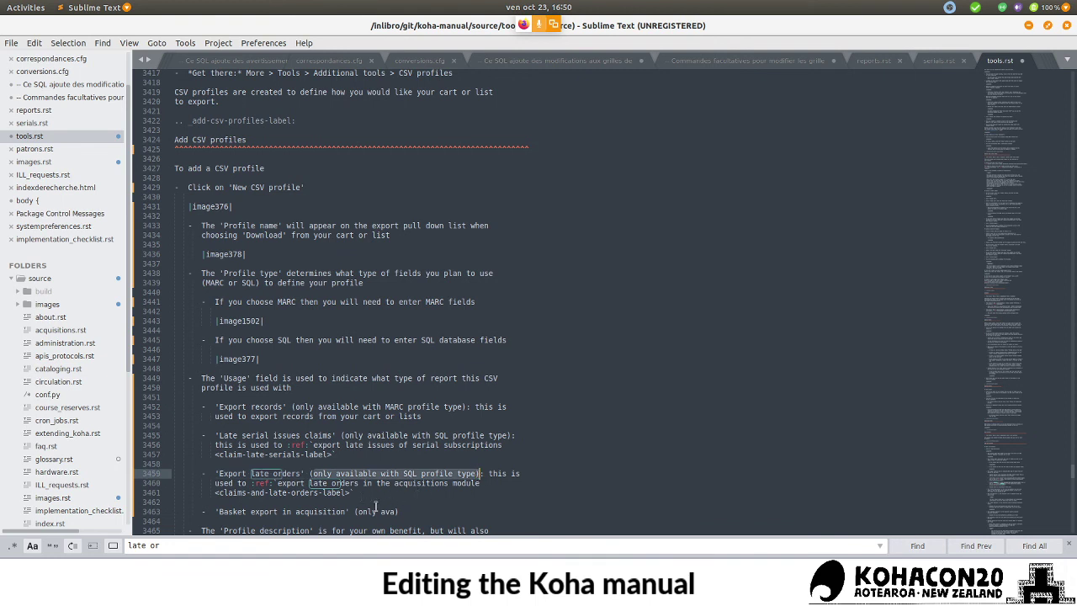
drag(403, 511, 354, 511)
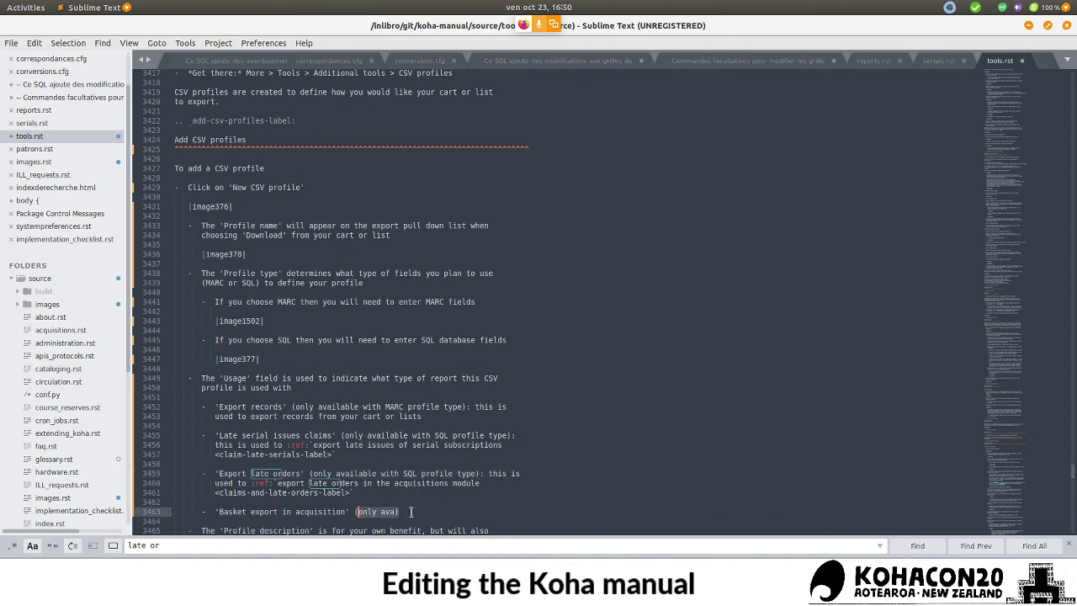
text((only available with SQL profile type))
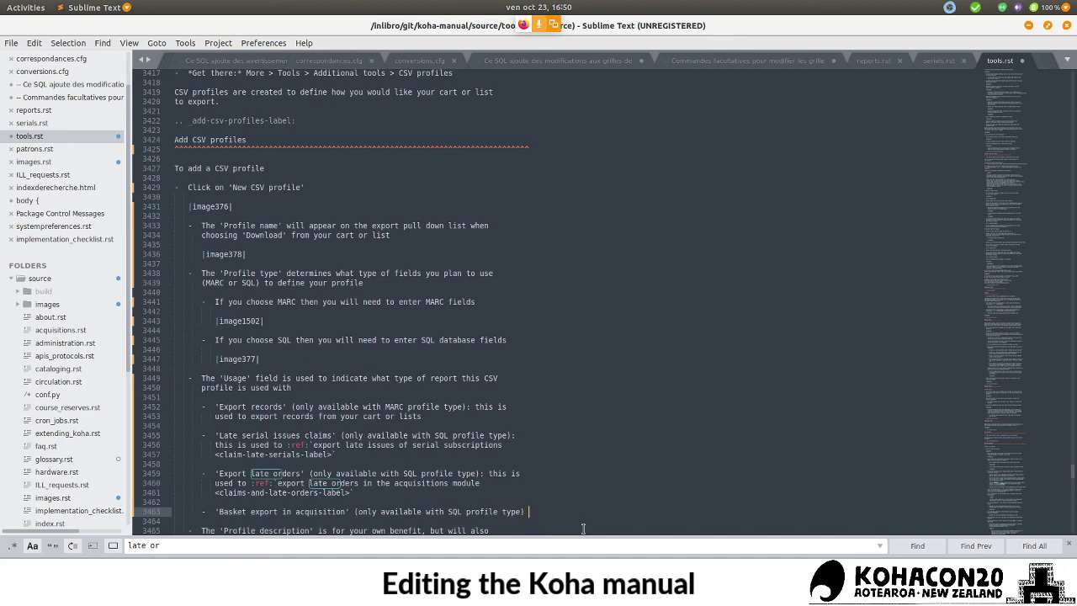
- Continue the basket bullet with ": this is used to download records from acquisitions baskets", wrapping the line before "type)"
text(:)
key(Return)
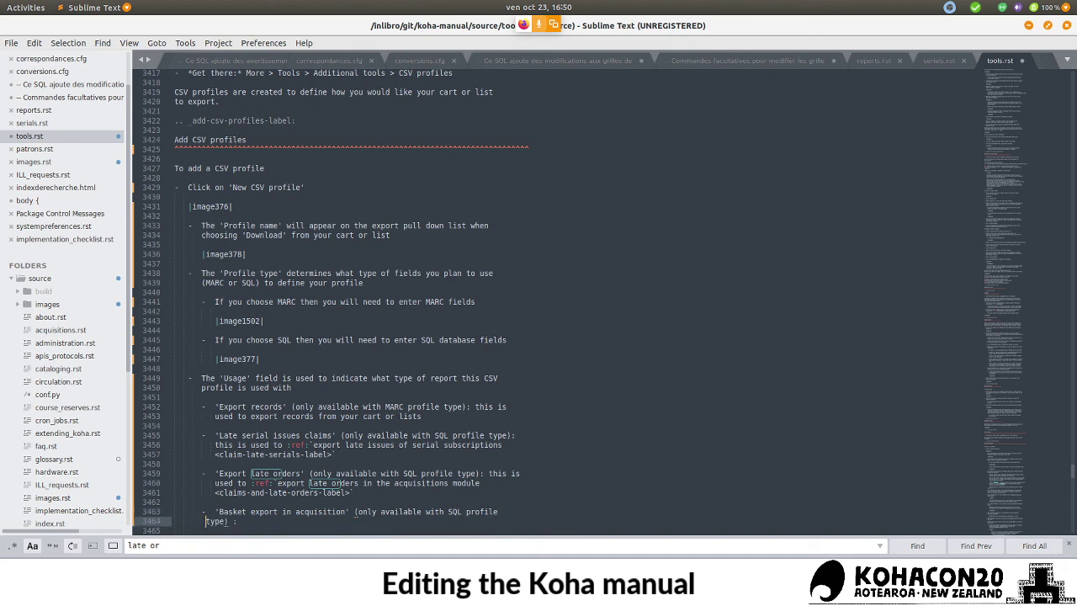
key(Left)
key(BackSpace)
text(this is used to download)
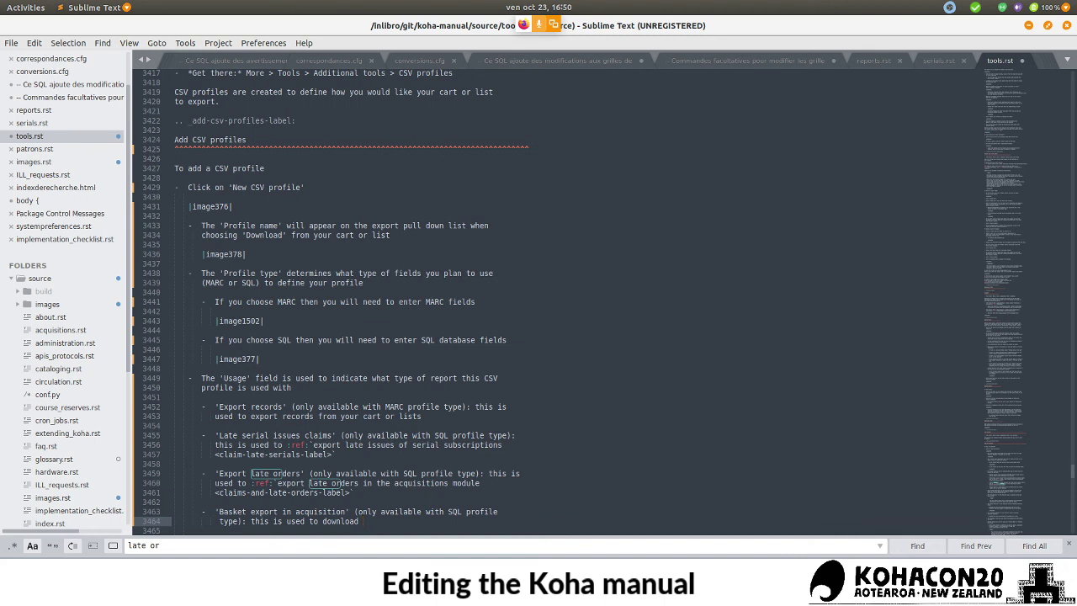
text(records from basketsacquisitions)
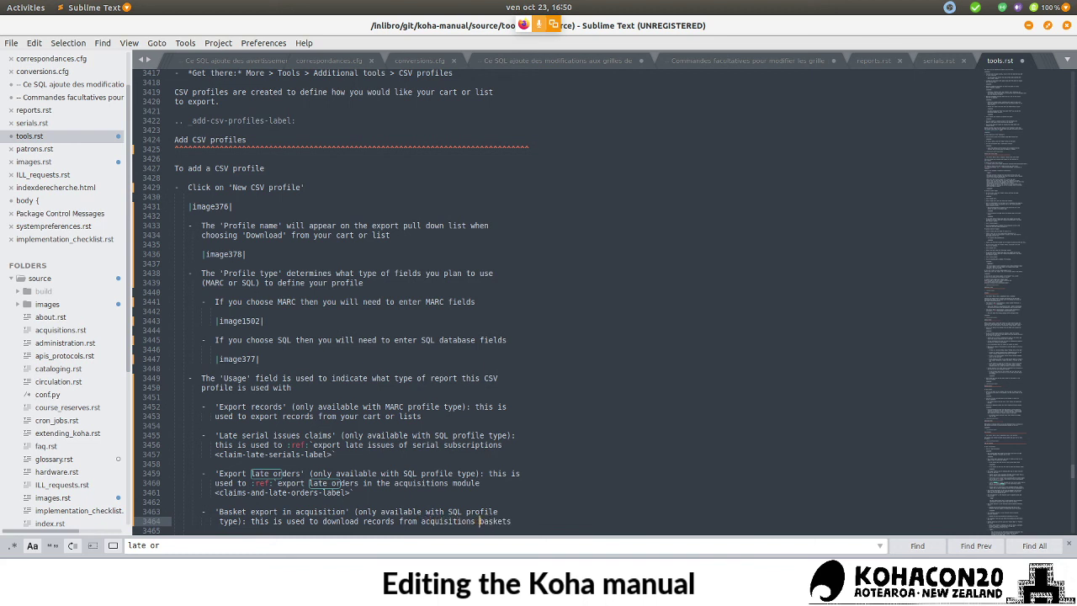
key(End)
- Open acquisitions.rst and look through the ordering and basket sections for the passage on exporting a basket
click(60, 330)
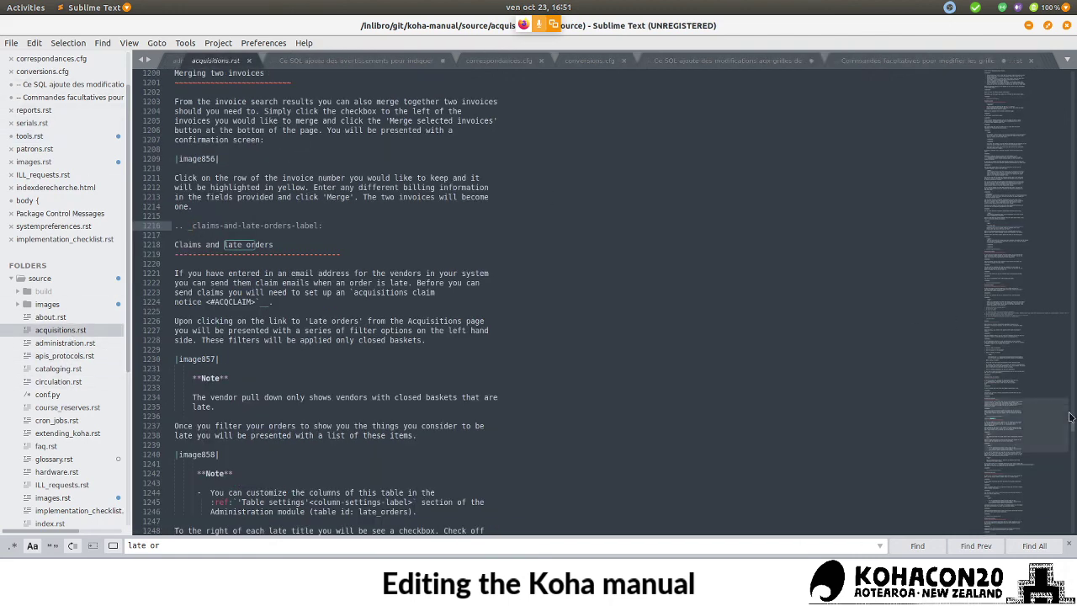
drag(1073, 431, 1073, 124)
scroll(353, 297, up, 4)
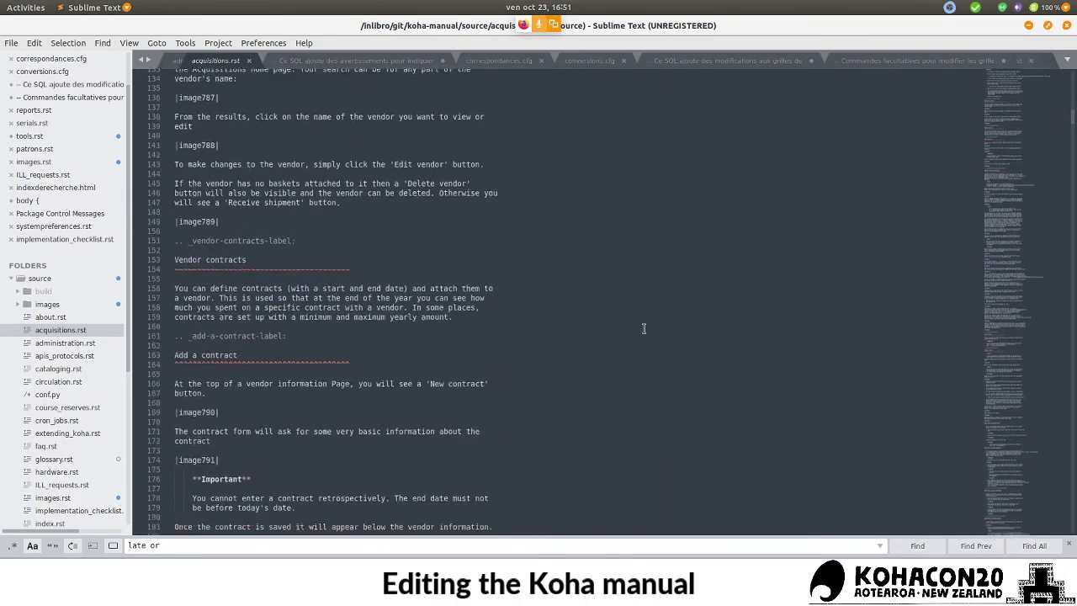
scroll(644, 328, down, 18)
scroll(642, 332, down, 20)
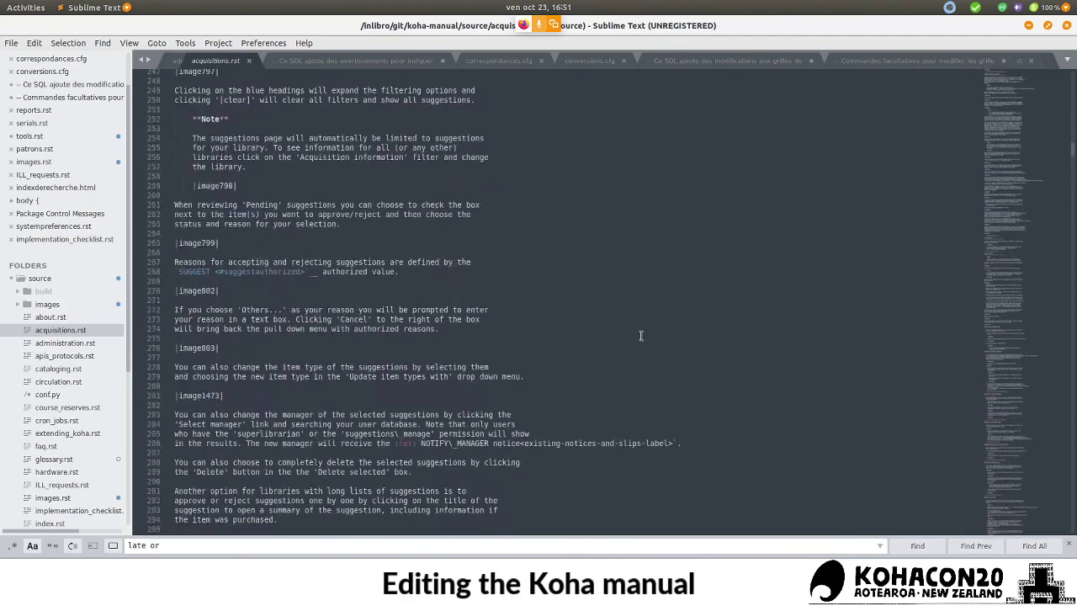
scroll(639, 337, down, 5)
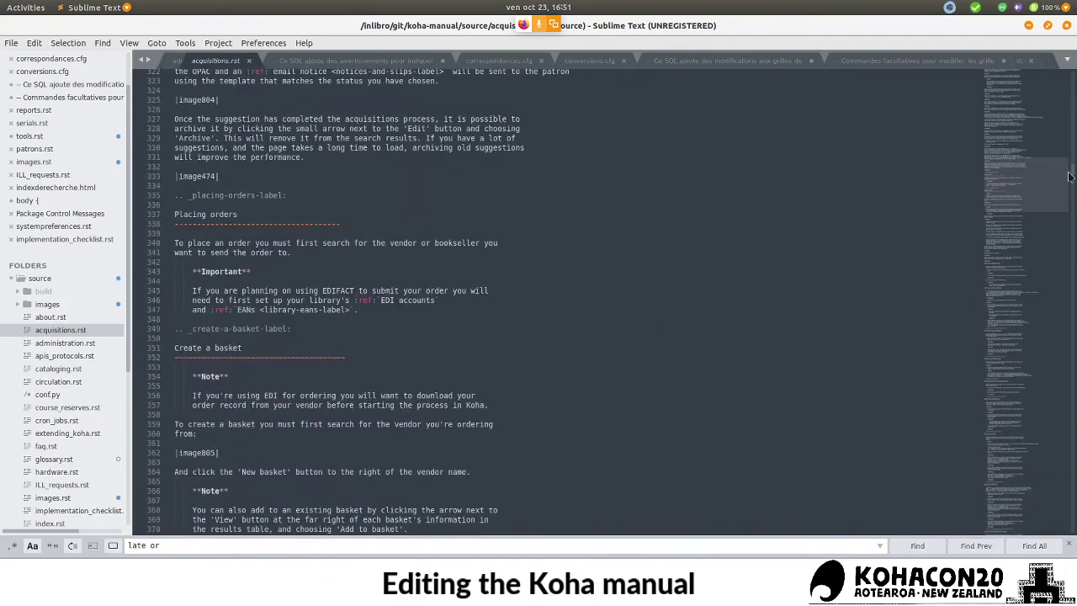
scroll(1073, 178, down, 5)
drag(1073, 179, 1074, 249)
scroll(368, 343, down, 9)
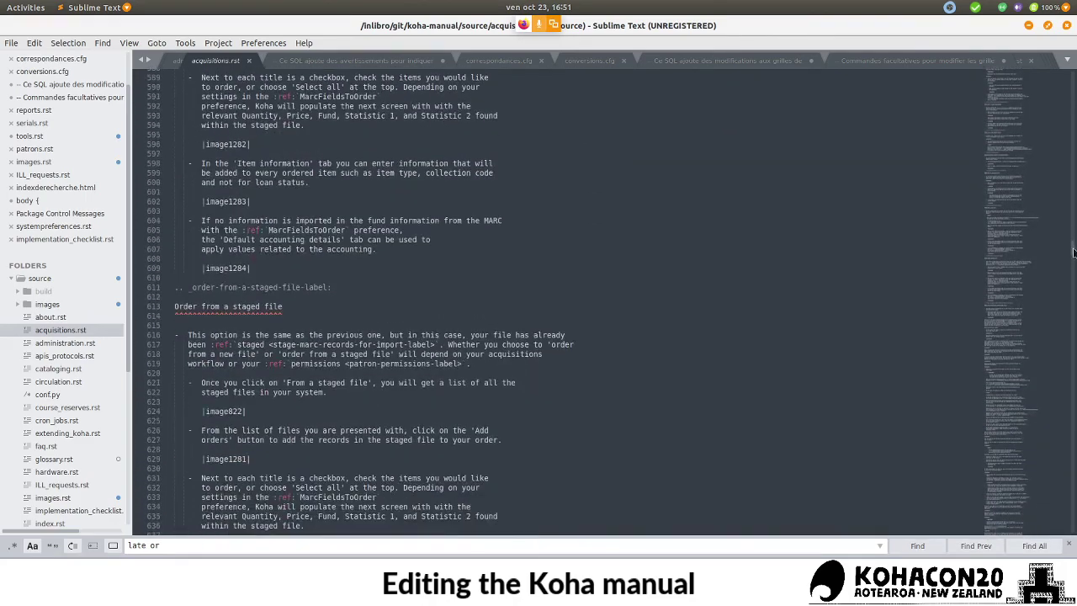
scroll(369, 343, down, 20)
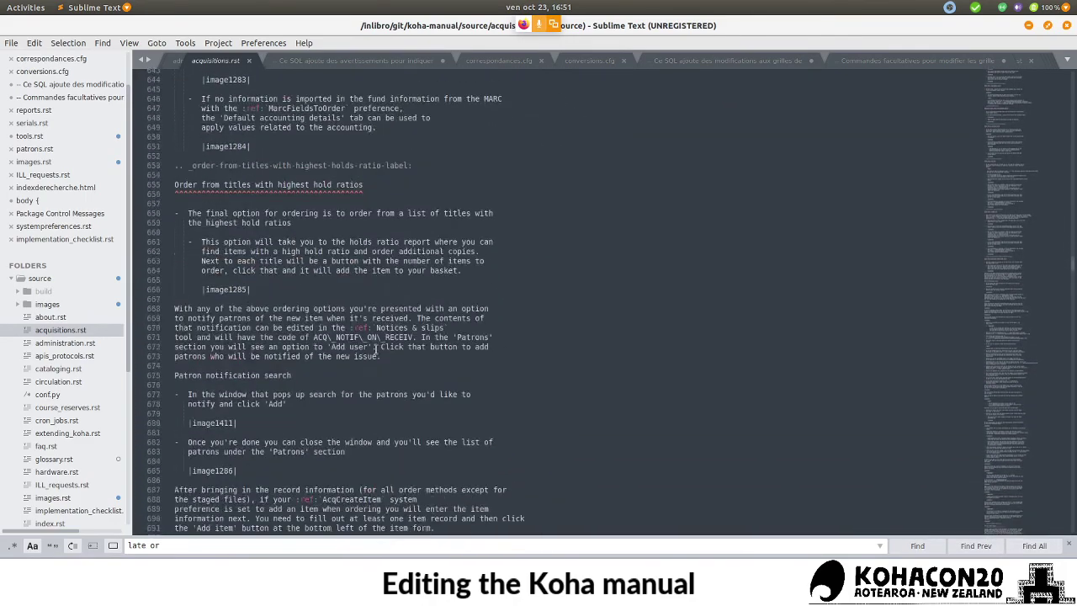
scroll(377, 346, down, 20)
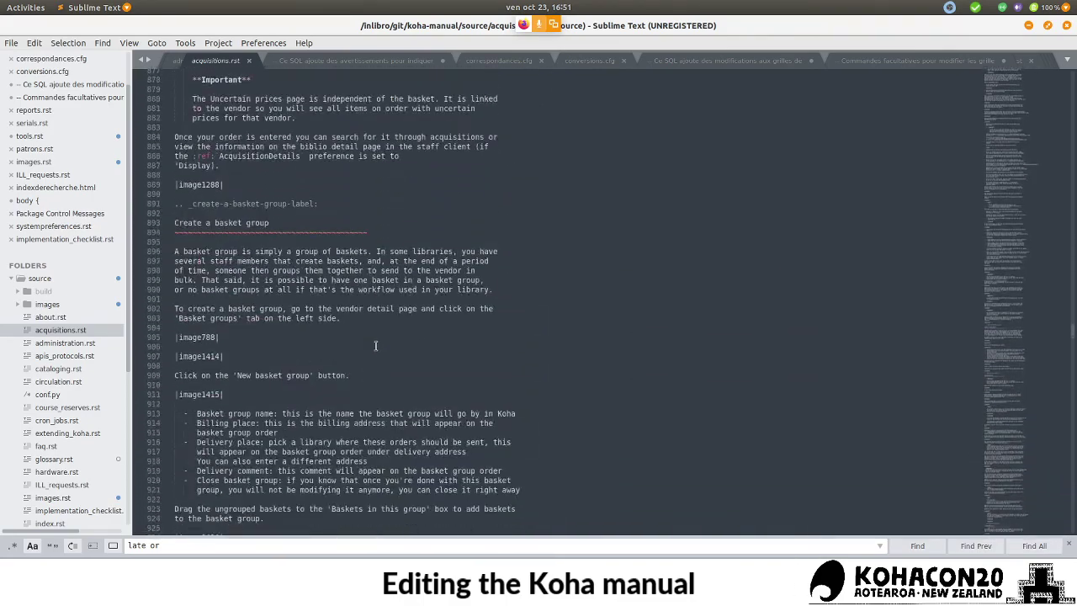
scroll(377, 346, up, 10)
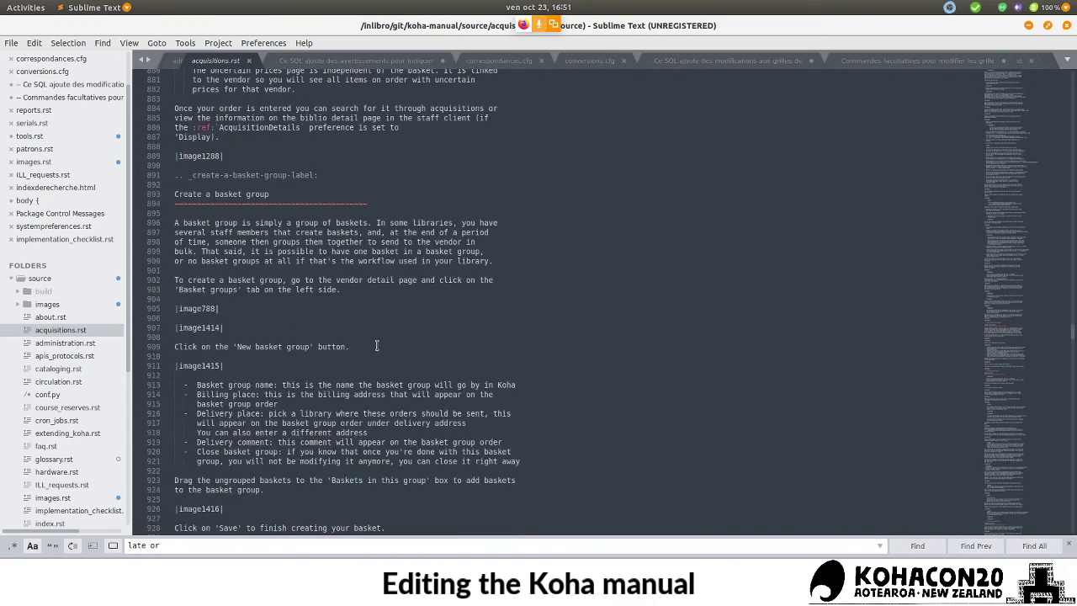
scroll(377, 346, up, 5)
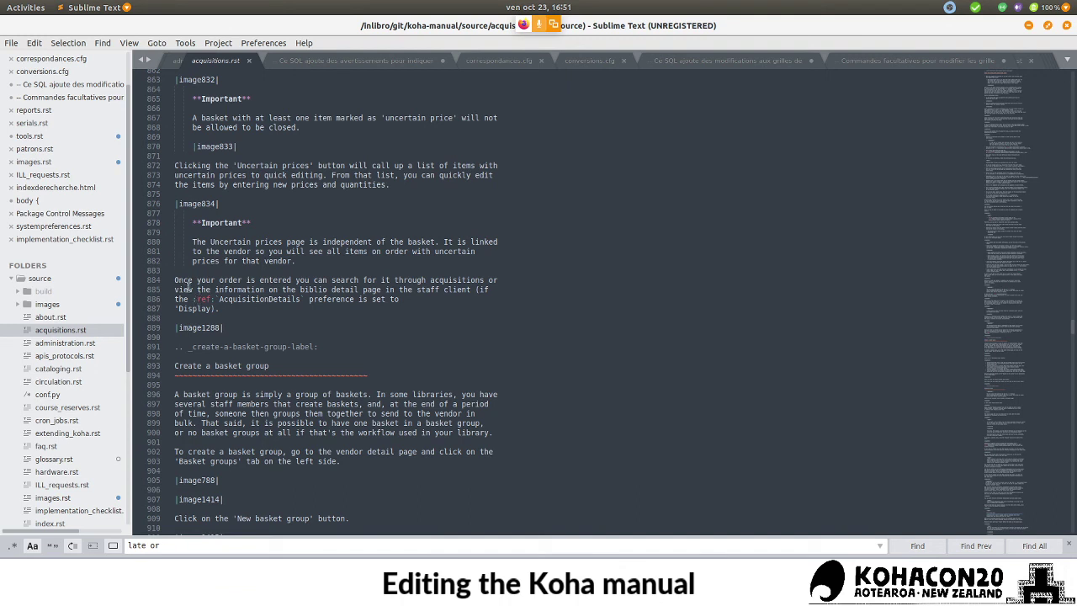
- Examine how the :ref:`AcquisitionDetails` cross-reference above 'Create a basket group' is written
drag(192, 299, 304, 300)
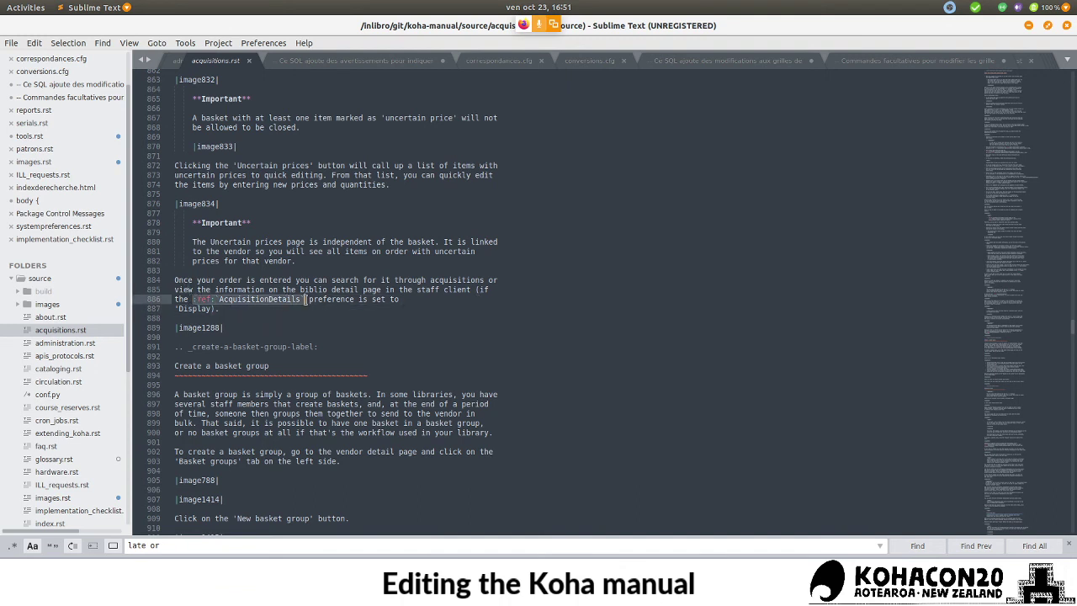
click(305, 299)
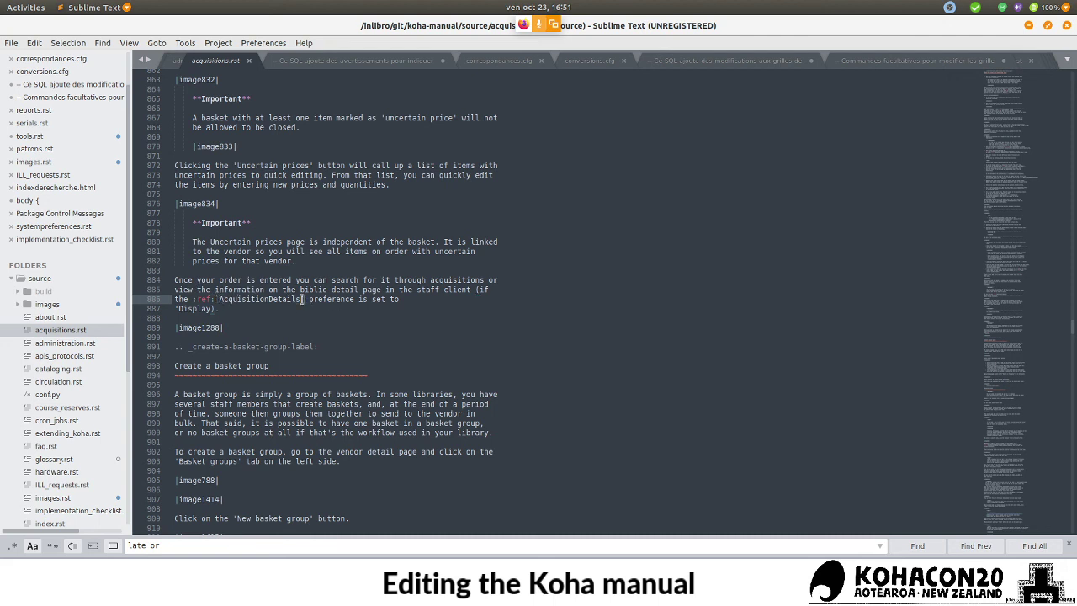
triple_click(195, 298)
click(270, 299)
triple_click(270, 300)
double_click(272, 300)
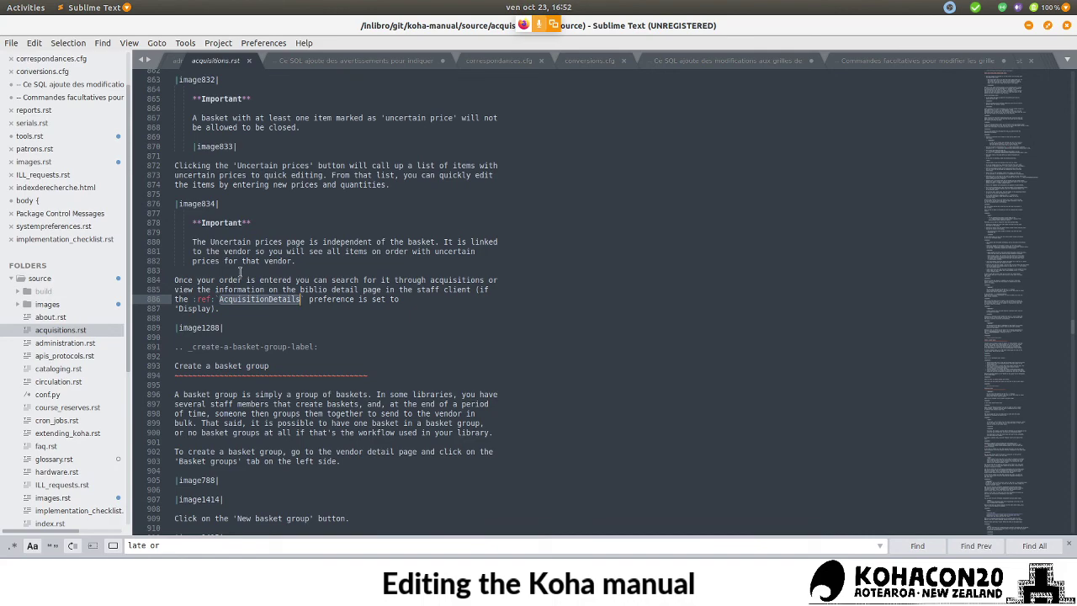
- Find the basket summary button list in acquisitions.rst and read its 'Export as CSV' bullet
scroll(241, 273, up, 15)
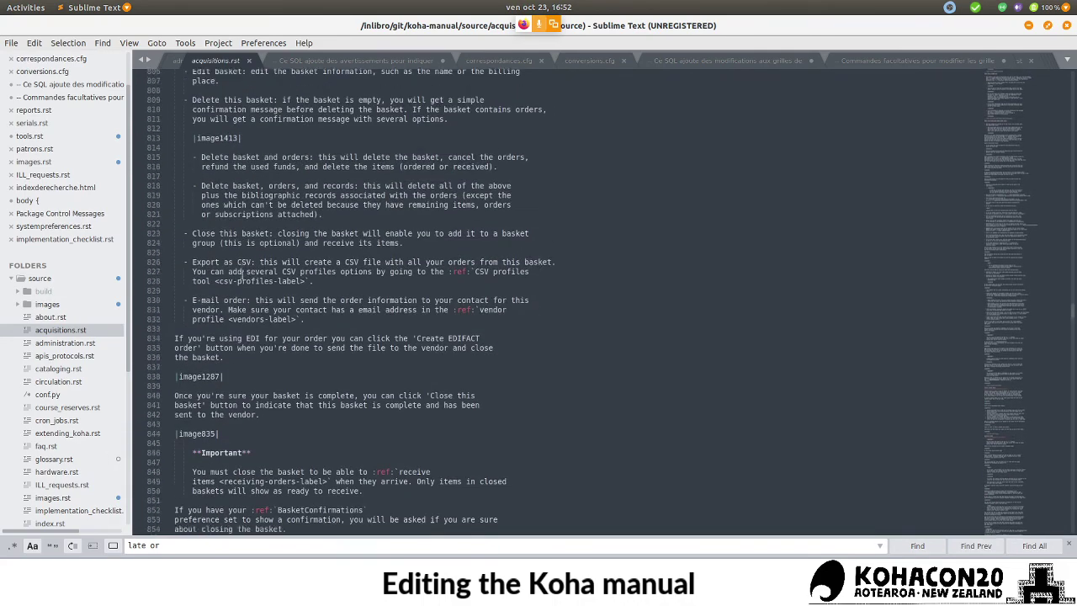
scroll(241, 274, up, 7)
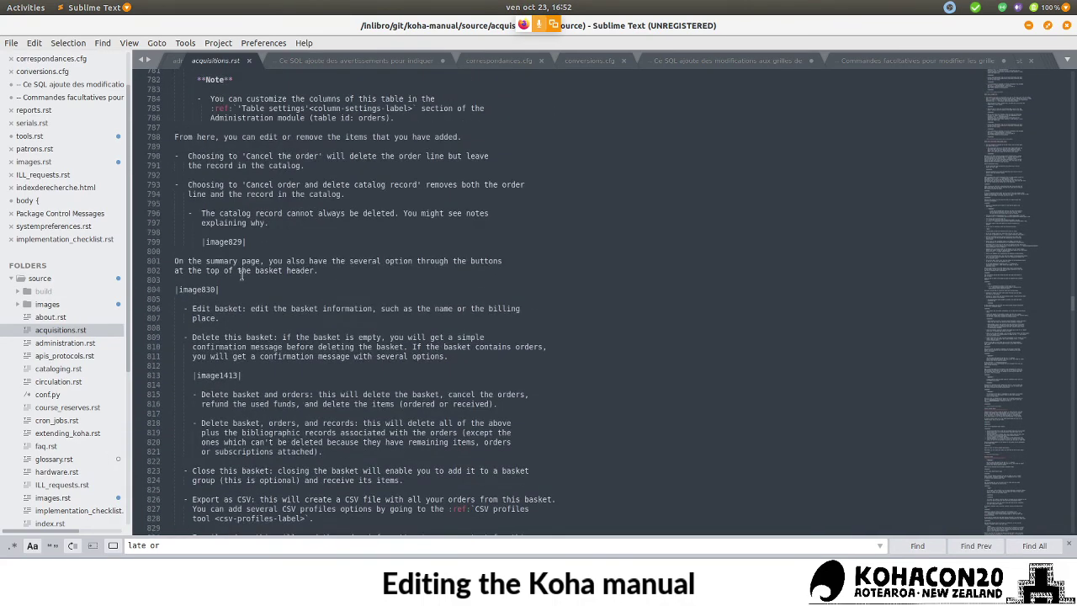
scroll(241, 273, up, 5)
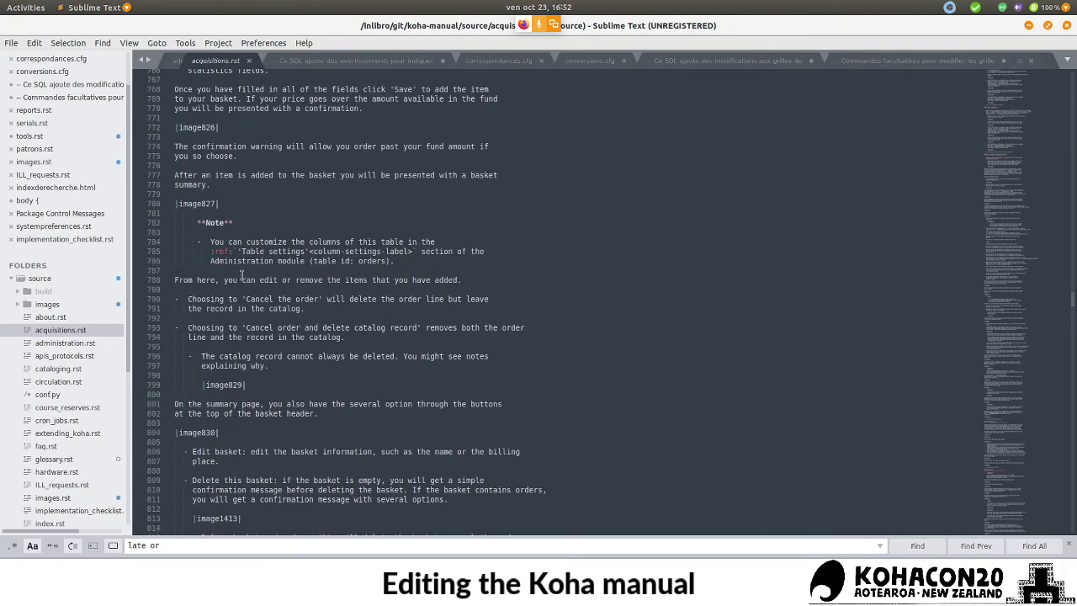
scroll(250, 339, down, 5)
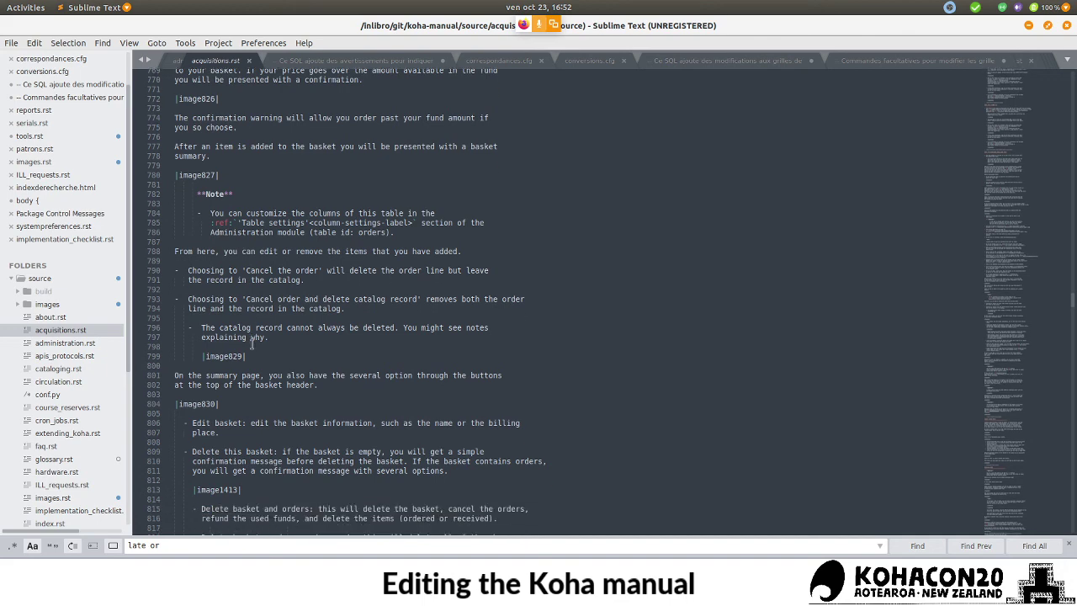
scroll(265, 396, down, 2)
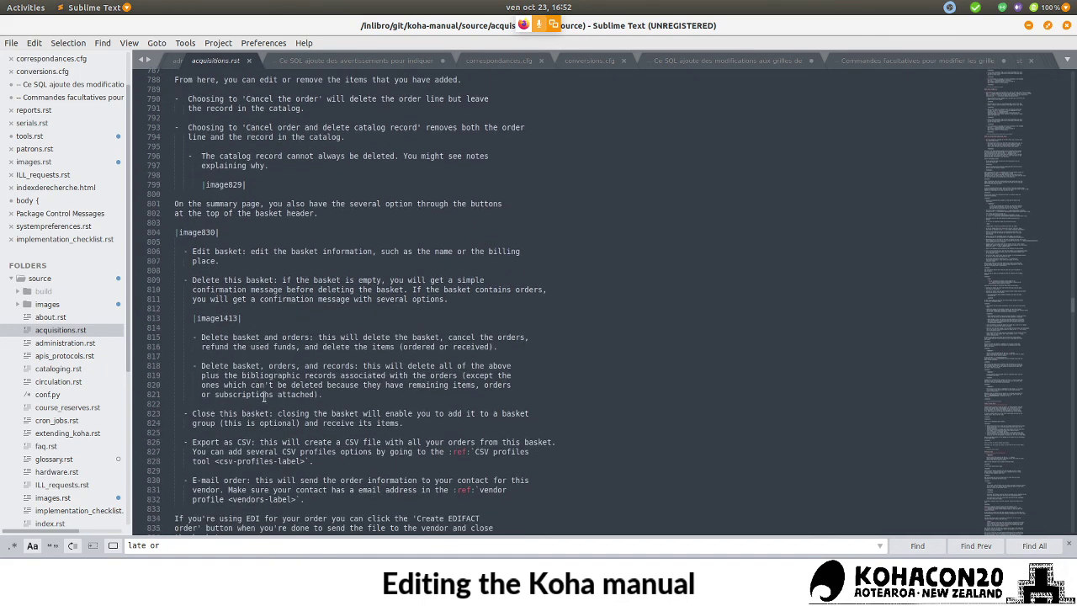
drag(236, 413, 383, 413)
drag(175, 413, 315, 434)
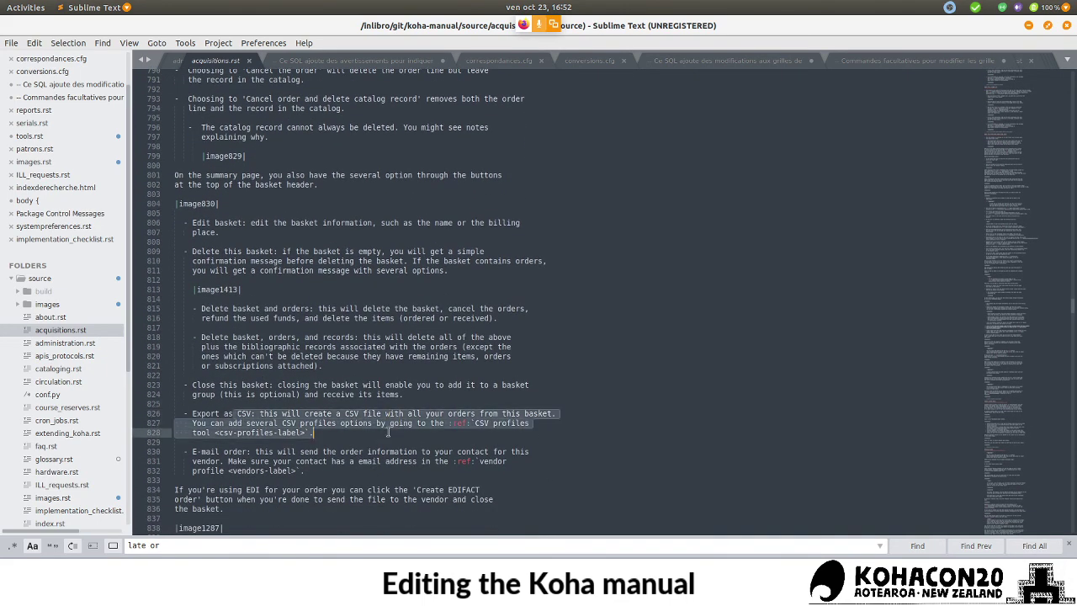
click(373, 435)
- Find the cross-reference label above the 'Create a basket' heading in acquisitions.rst and select create-a-basket-label
scroll(390, 375, up, 1)
scroll(390, 375, up, 20)
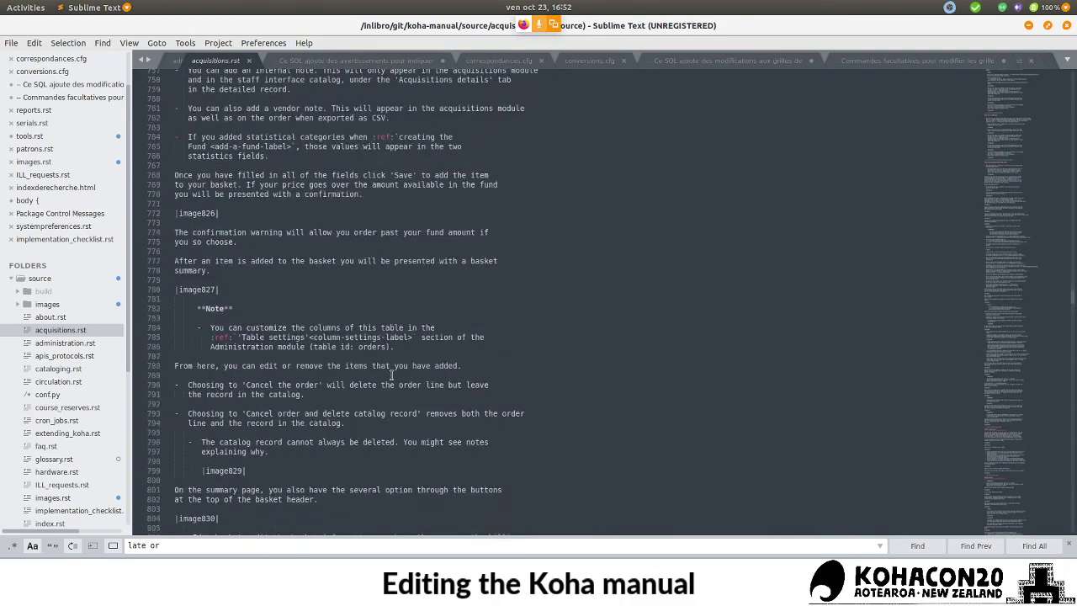
scroll(391, 373, up, 8)
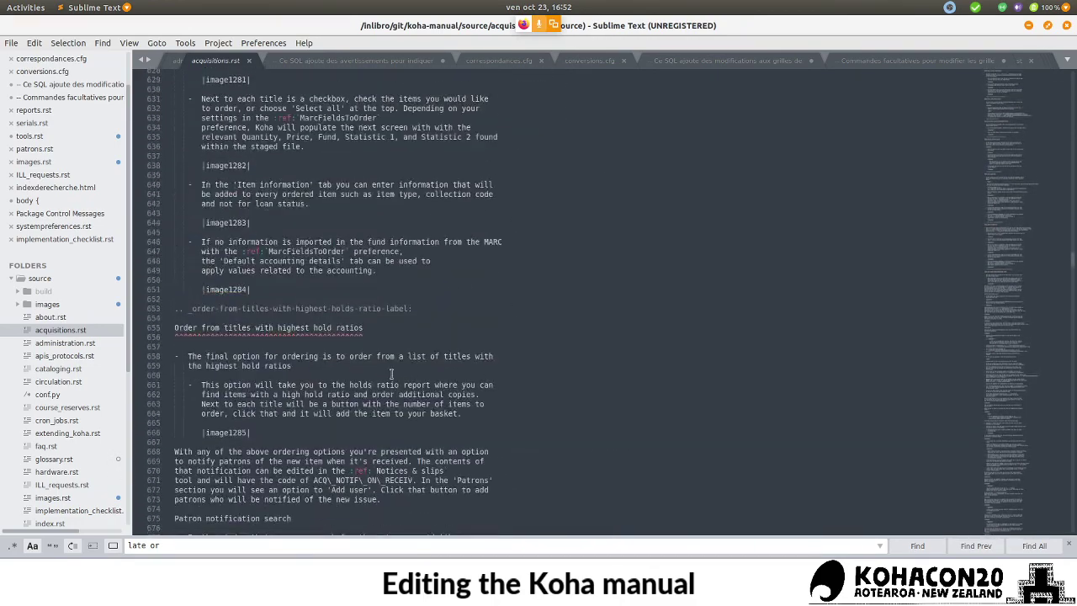
scroll(391, 373, up, 20)
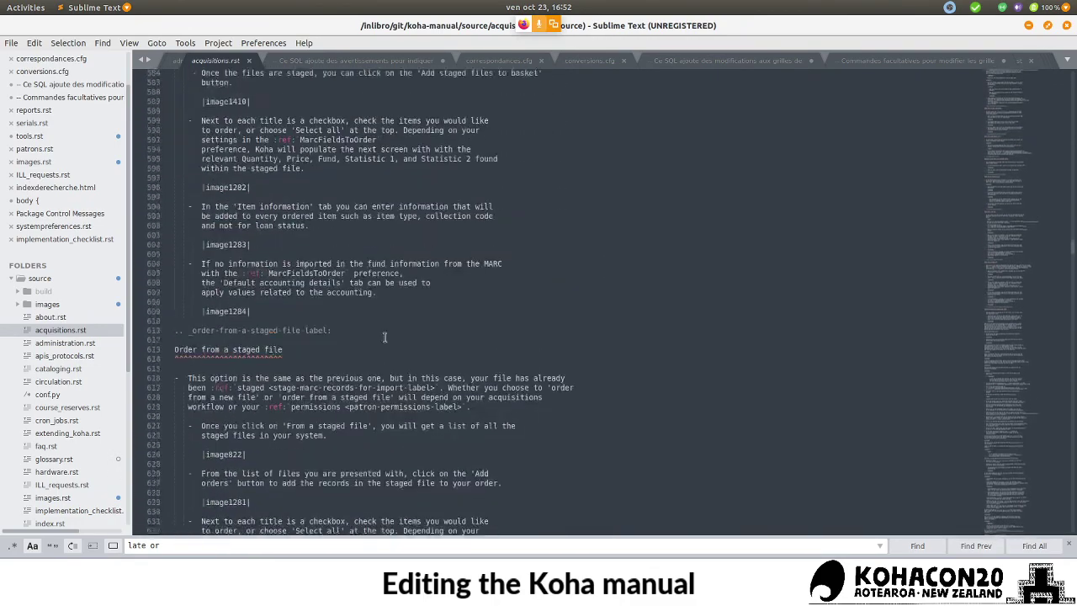
scroll(387, 338, up, 20)
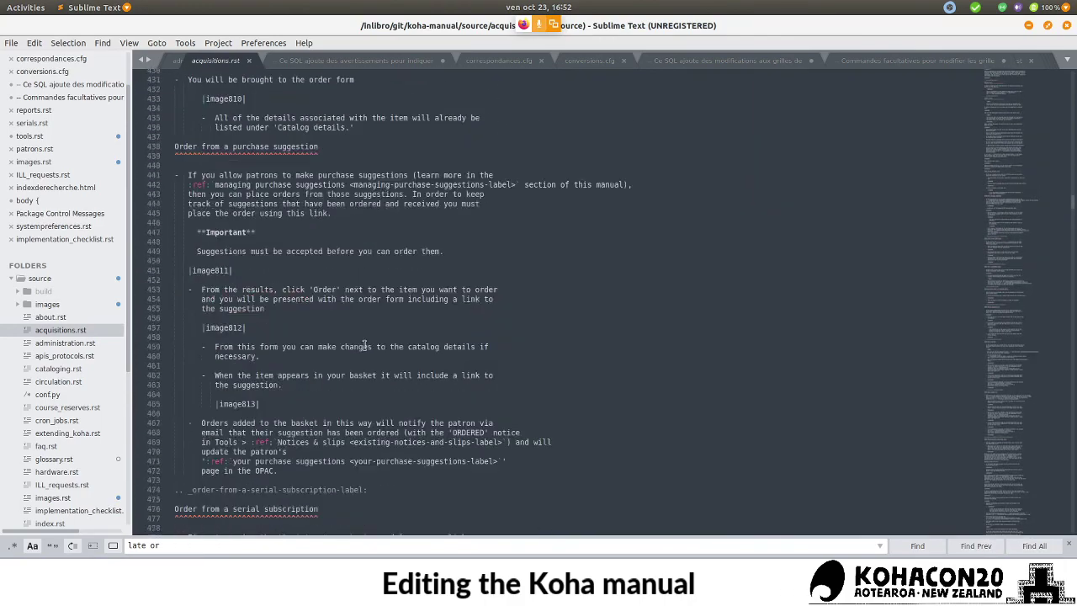
scroll(363, 345, up, 14)
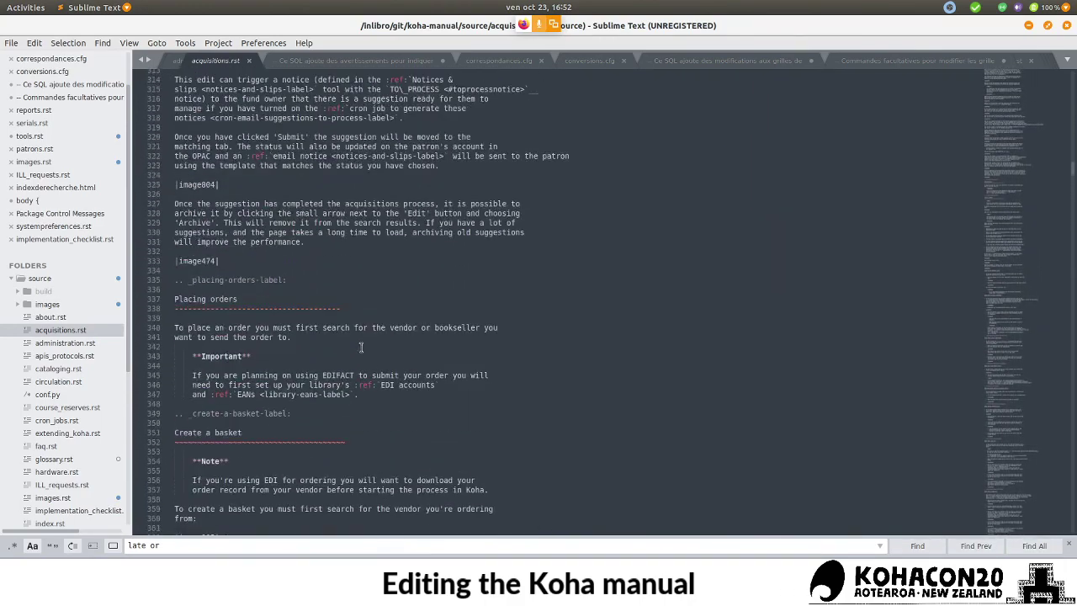
drag(287, 413, 190, 415)
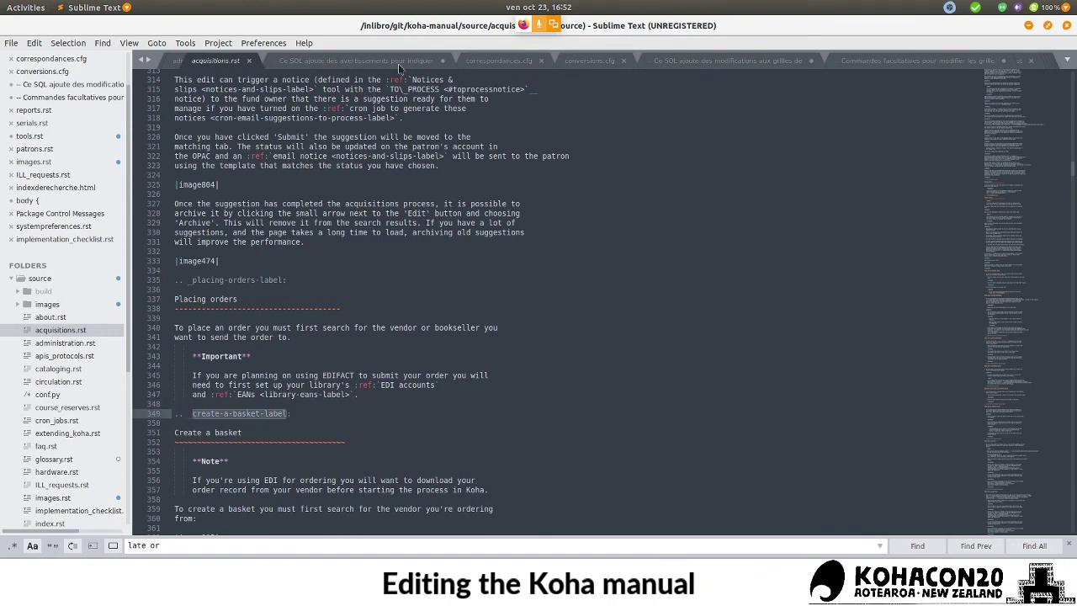
- In tools.rst, turn "download records from acquisitions baskets" into a :ref: link to <create-a-basket-label>, wrapping the line before "baskets"
click(30, 136)
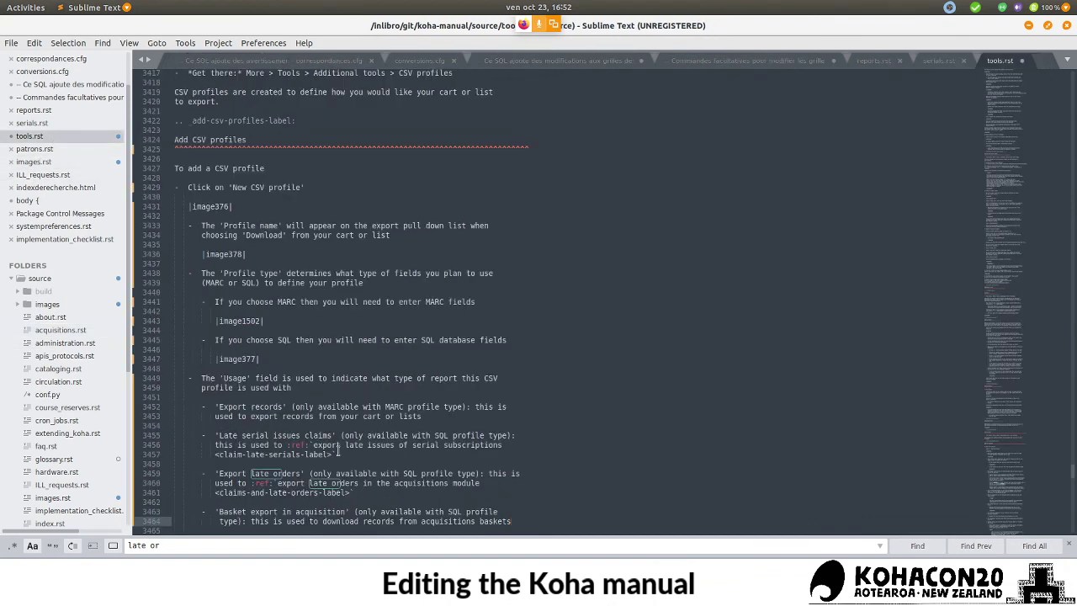
scroll(500, 505, down, 1)
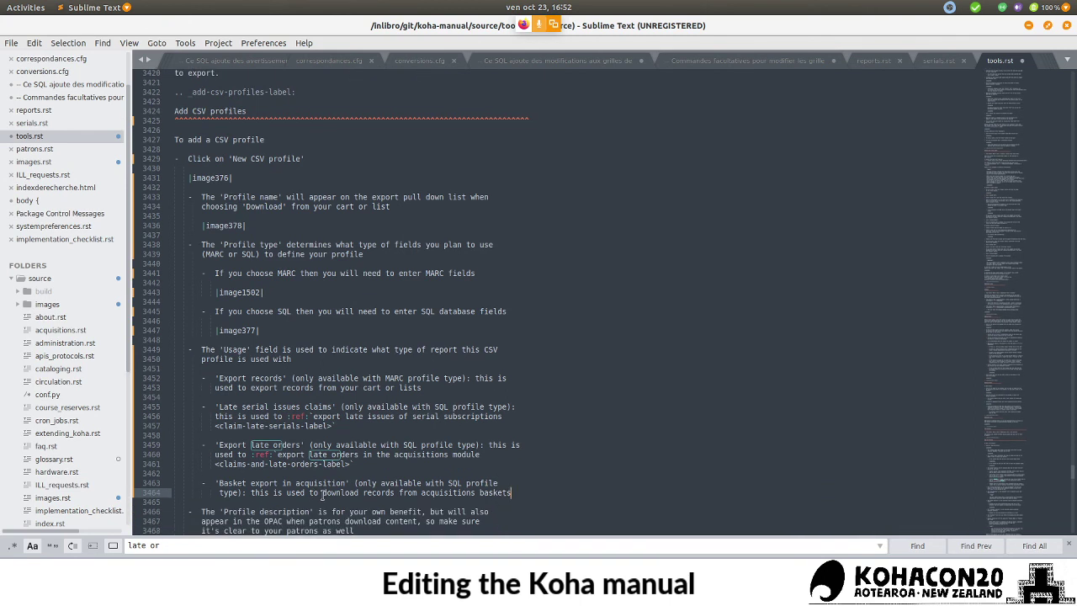
text(:ref:`)
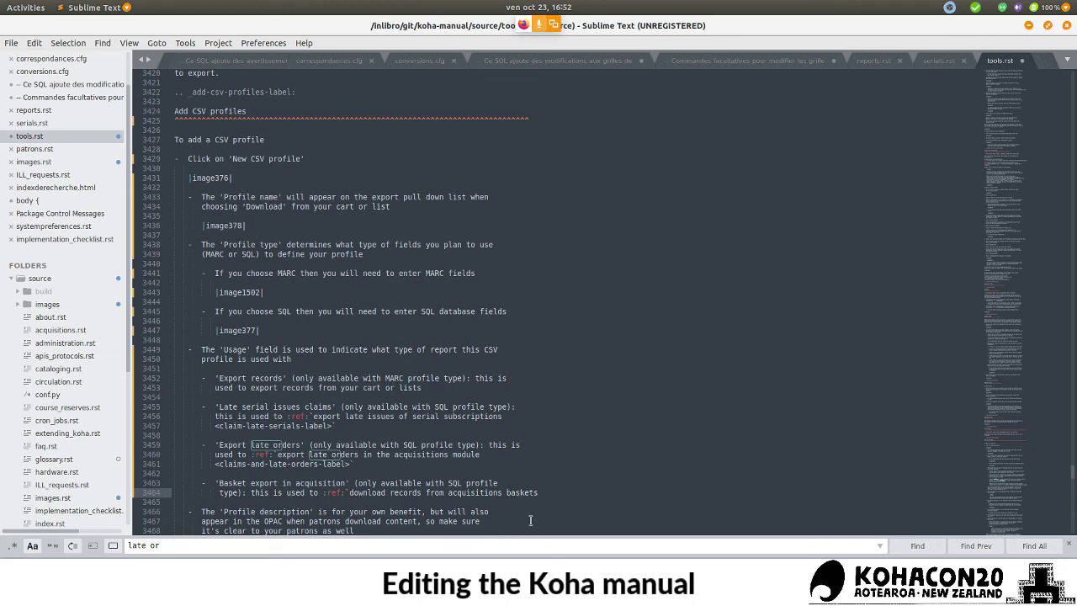
key(Return)
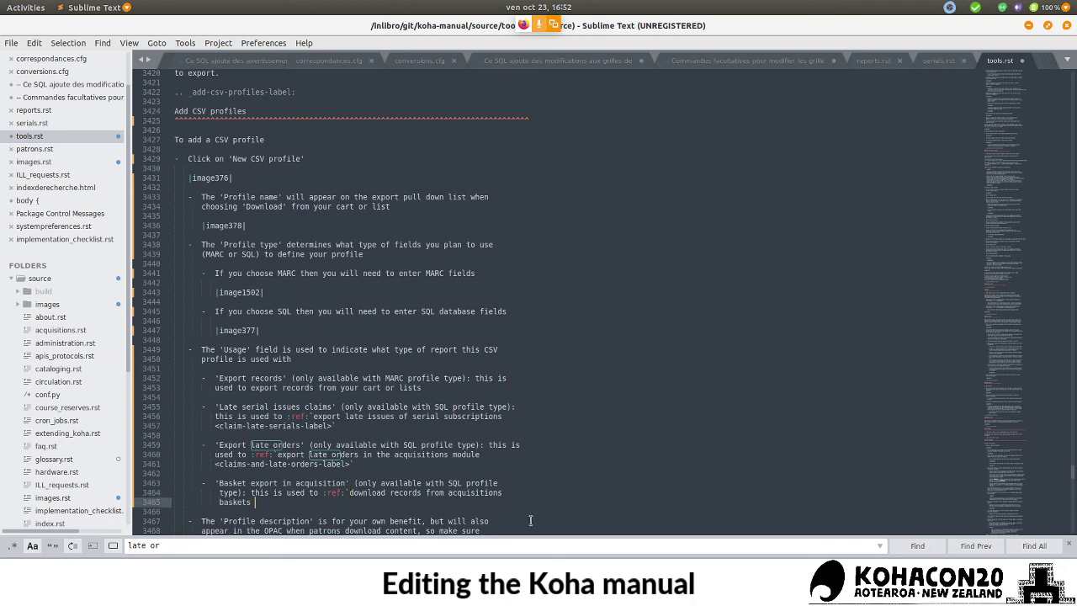
text(<create-a-basket-label)
- Start a new bullet below the basket one, checking the Usage options for the last SQL choice on the CSV profile form in Firefox
key(Return)
key(Return)
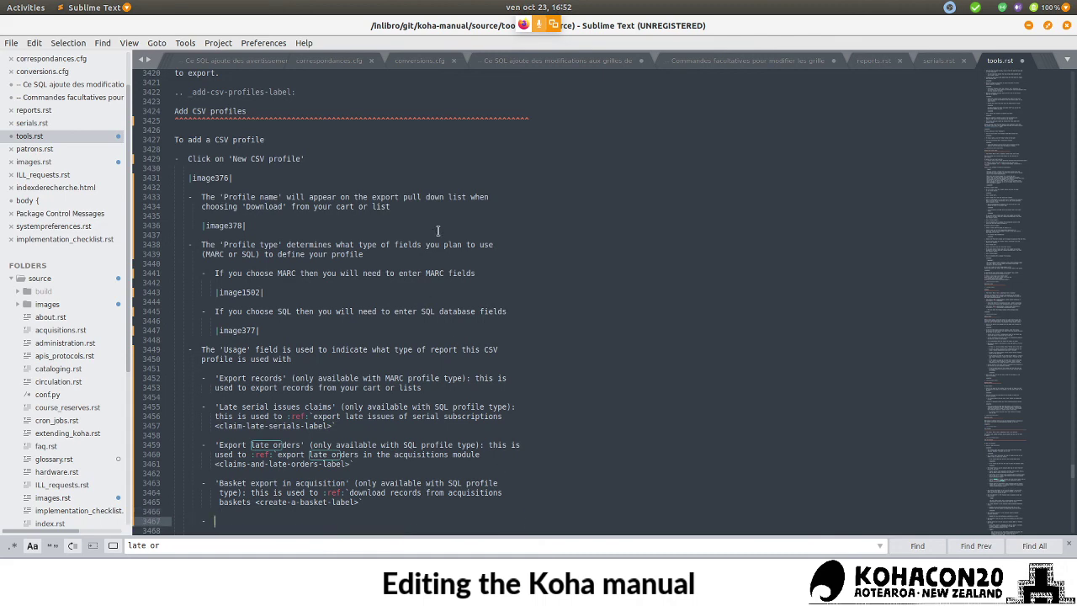
key(alt+Tab)
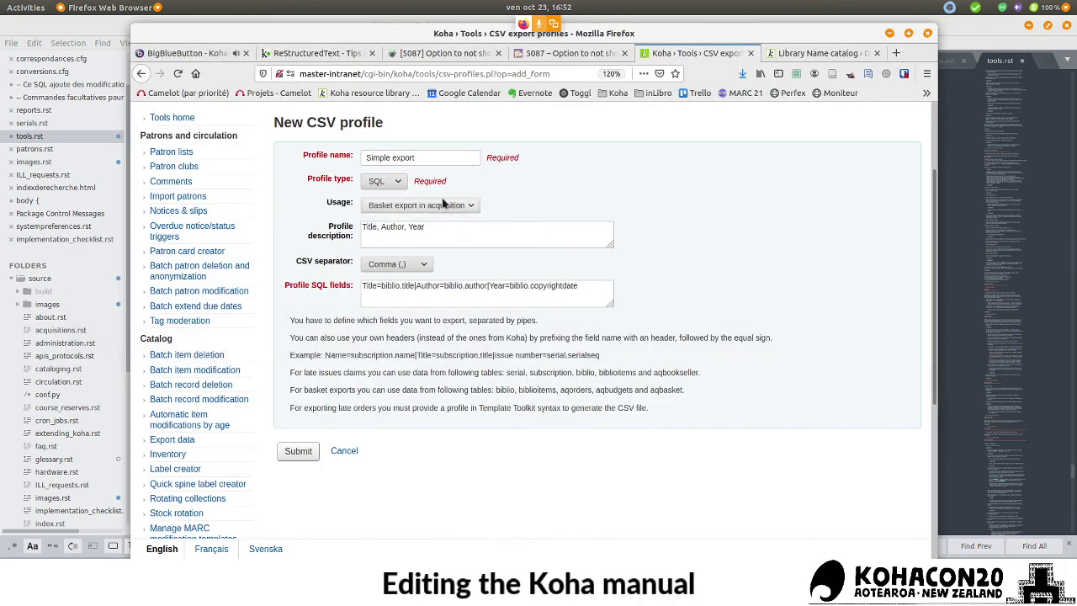
click(463, 205)
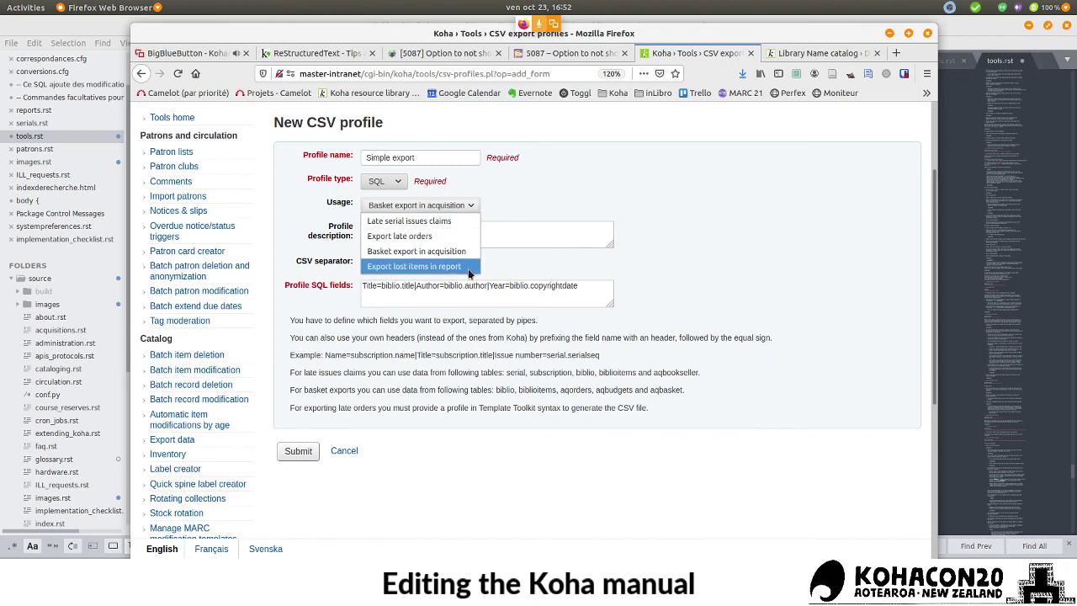
key(Escape)
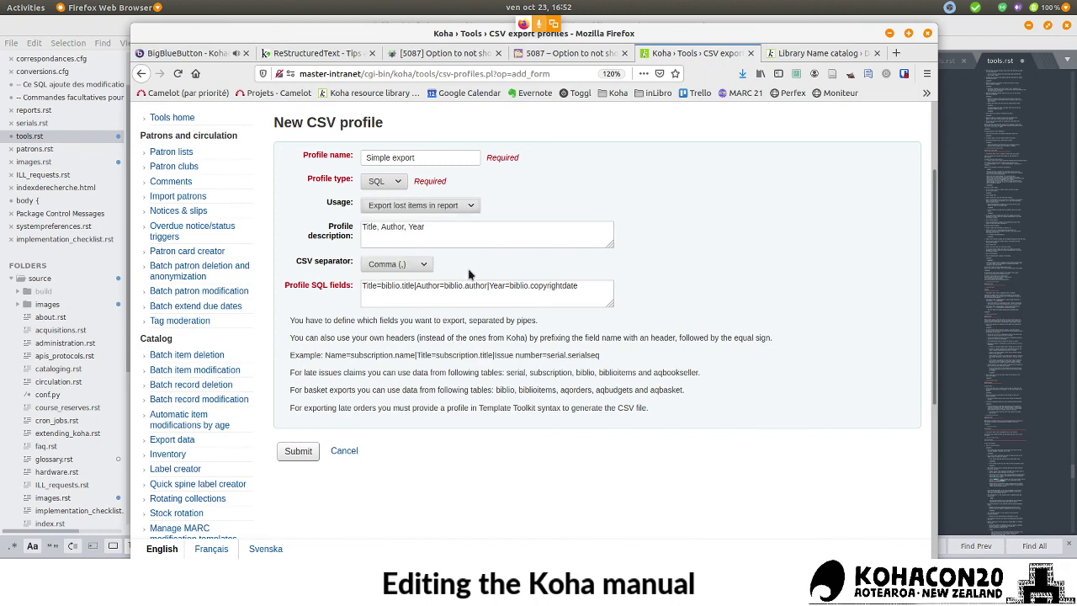
key(alt+Tab)
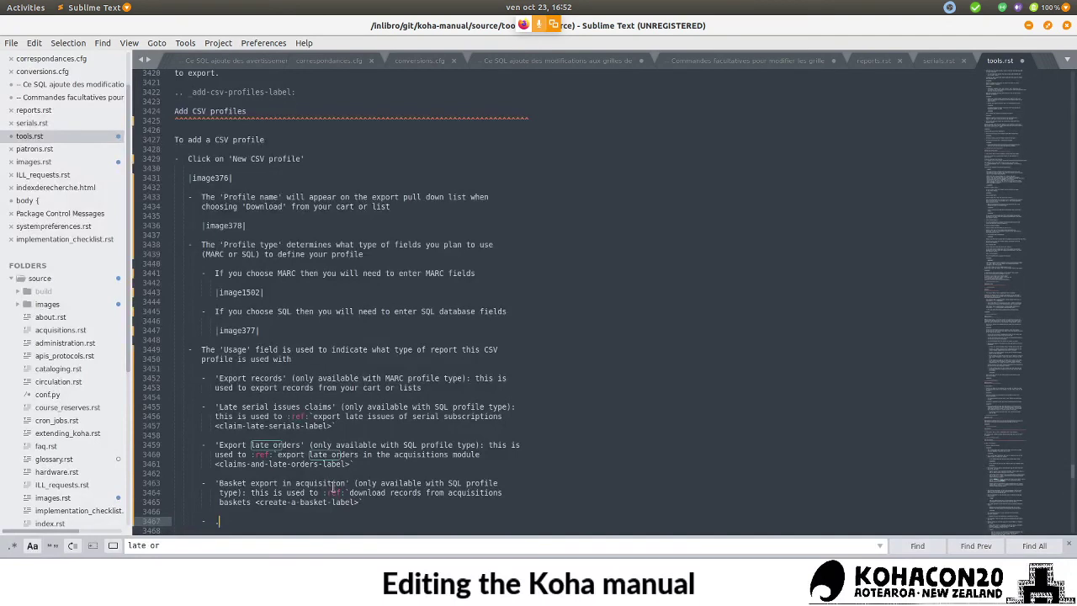
- Begin the new bullet with "'Export lost items in report' (only available with SQL profile type)", reusing the parenthetical from the basket bullet
text('Export lost items in report' ()
drag(357, 483, 238, 492)
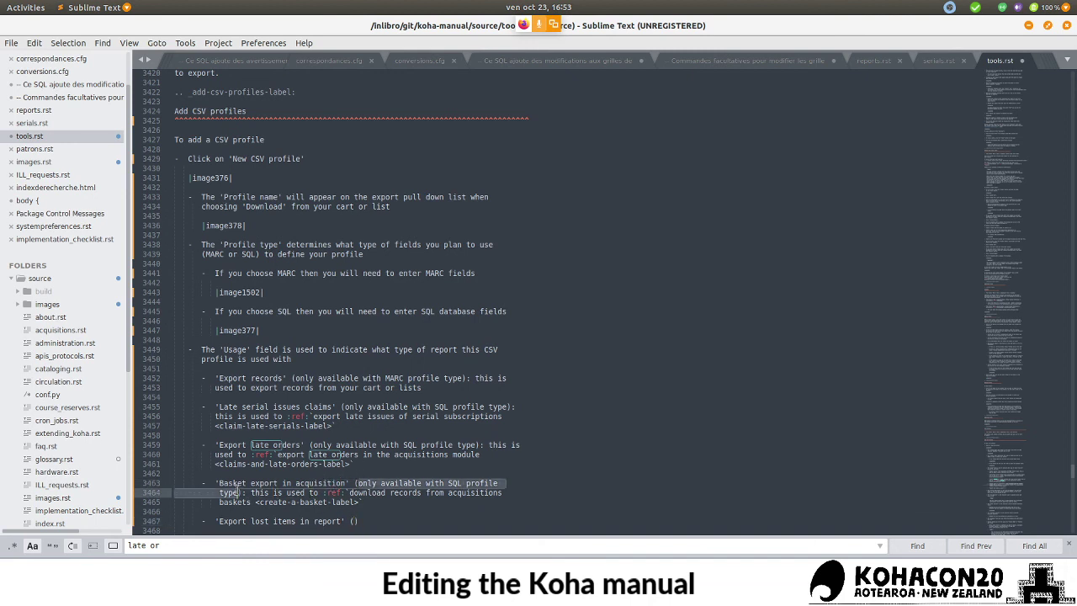
key(ctrl+c)
click(356, 521)
key(ctrl+v)
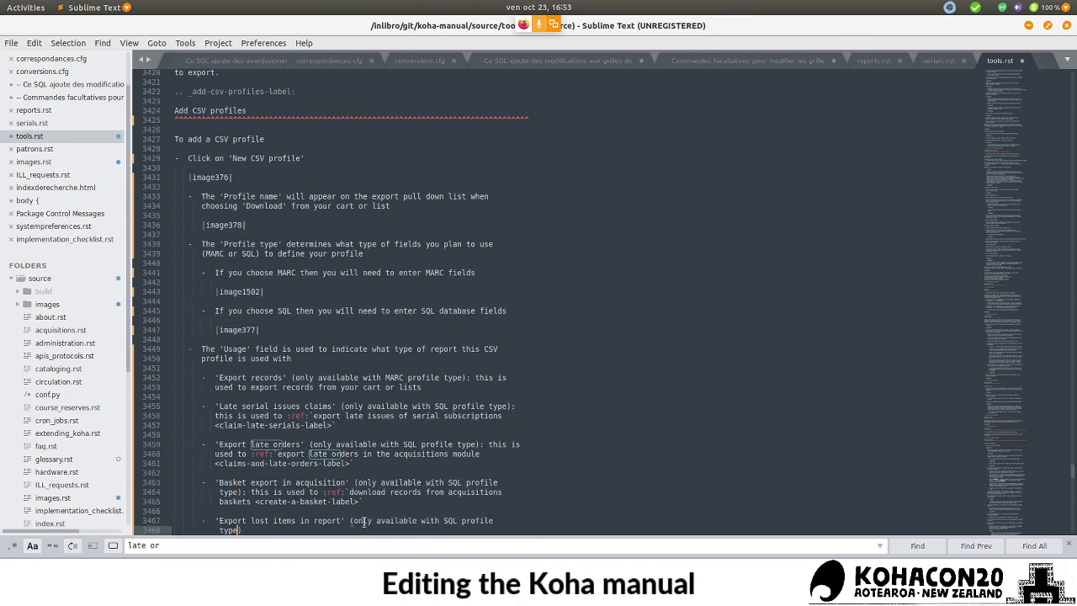
- Continue the lost items bullet with ": this is used to export a CSV from the lost items report"
scroll(264, 477, down, 2)
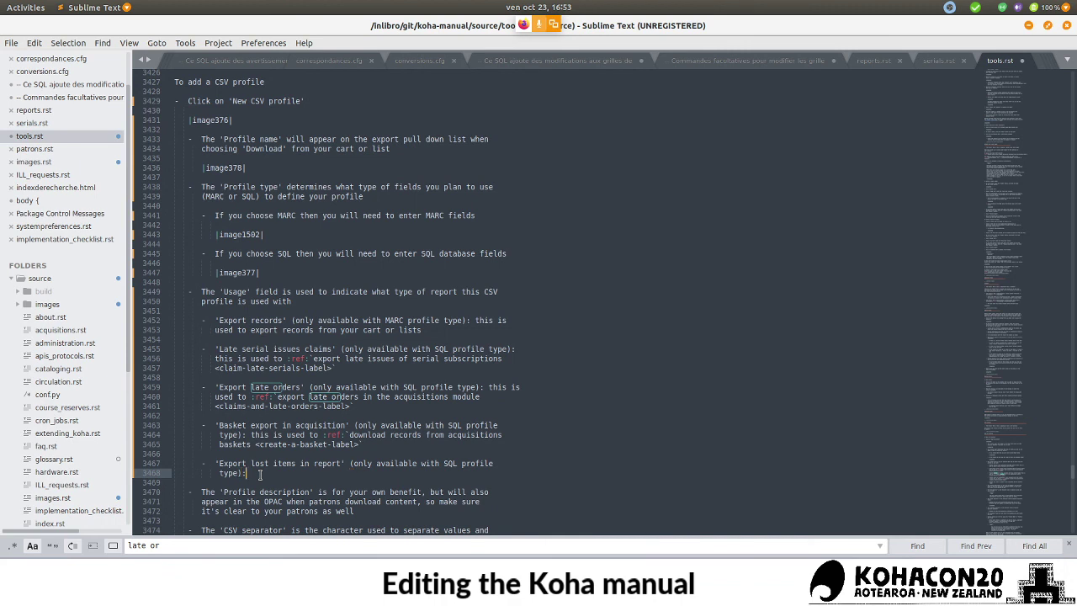
text(: this is used to export a CSV from the lost i)
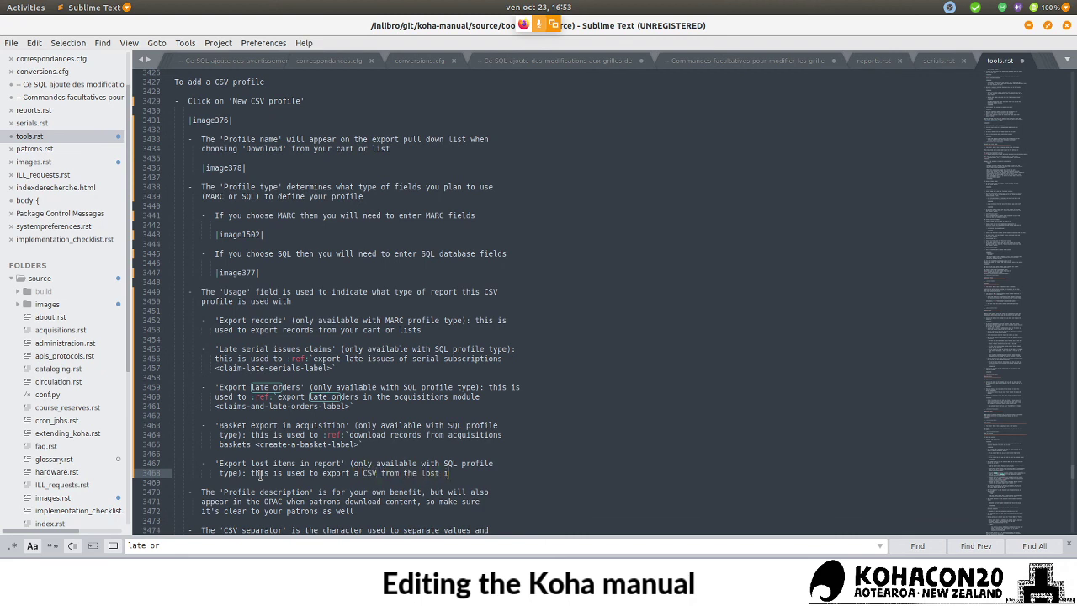
text(tems report)
drag(252, 473, 437, 471)
click(513, 473)
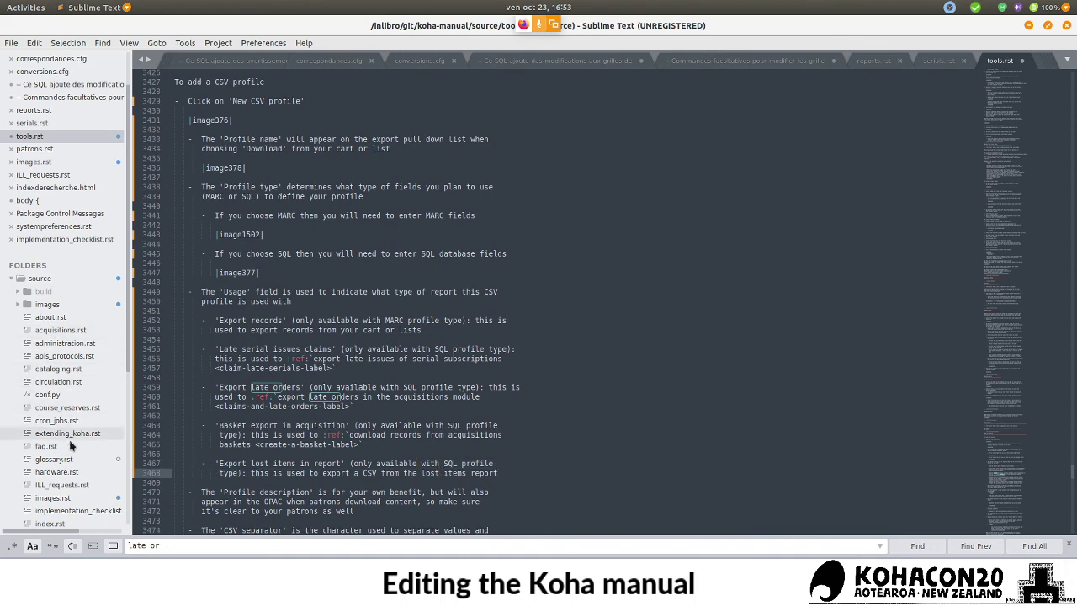
- Open reports.rst, search for "lost", and select lost-items-label above the 'Lost items' heading
scroll(70, 440, down, 4)
scroll(72, 454, down, 2)
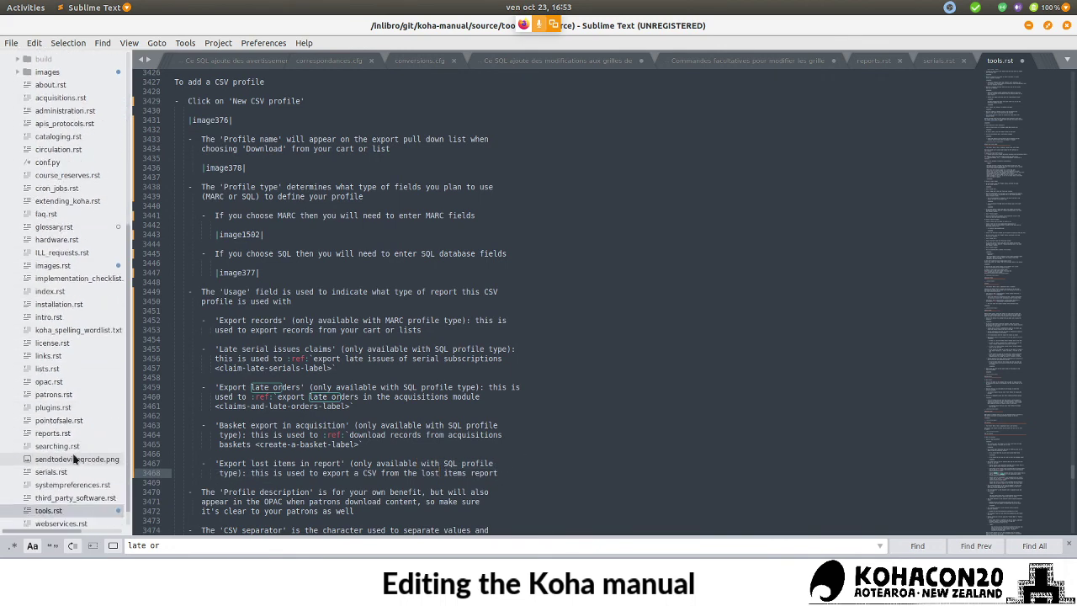
click(68, 434)
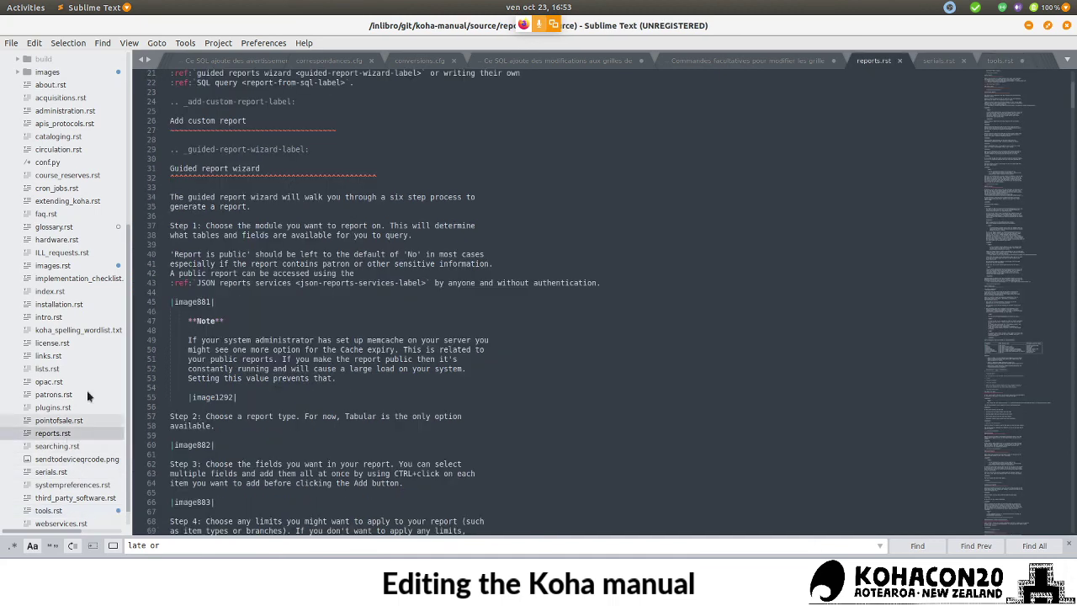
scroll(271, 182, up, 1)
click(501, 194)
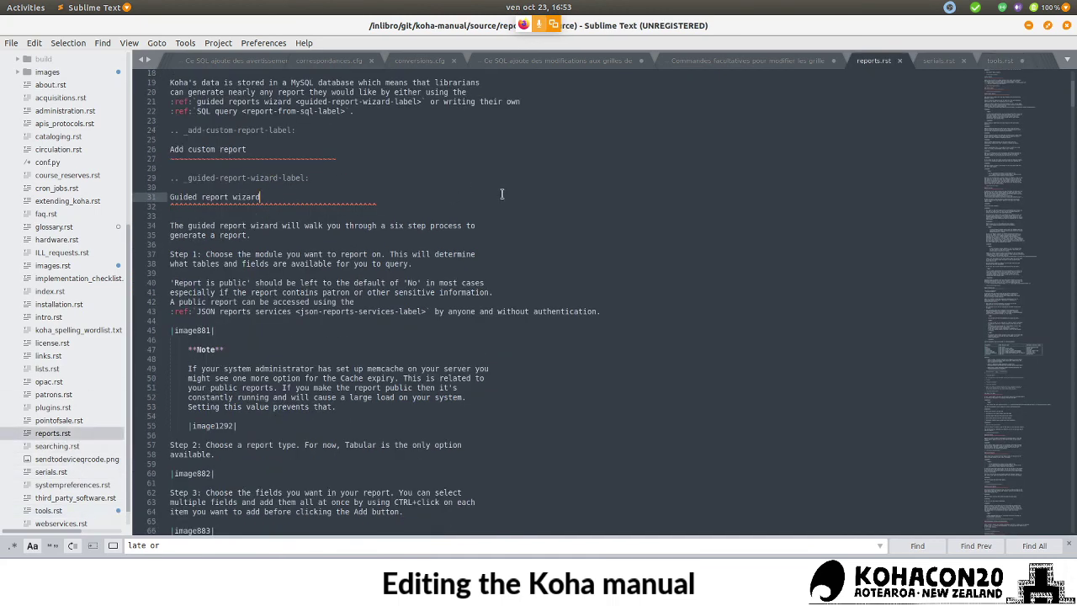
key(ctrl+f)
text(lost)
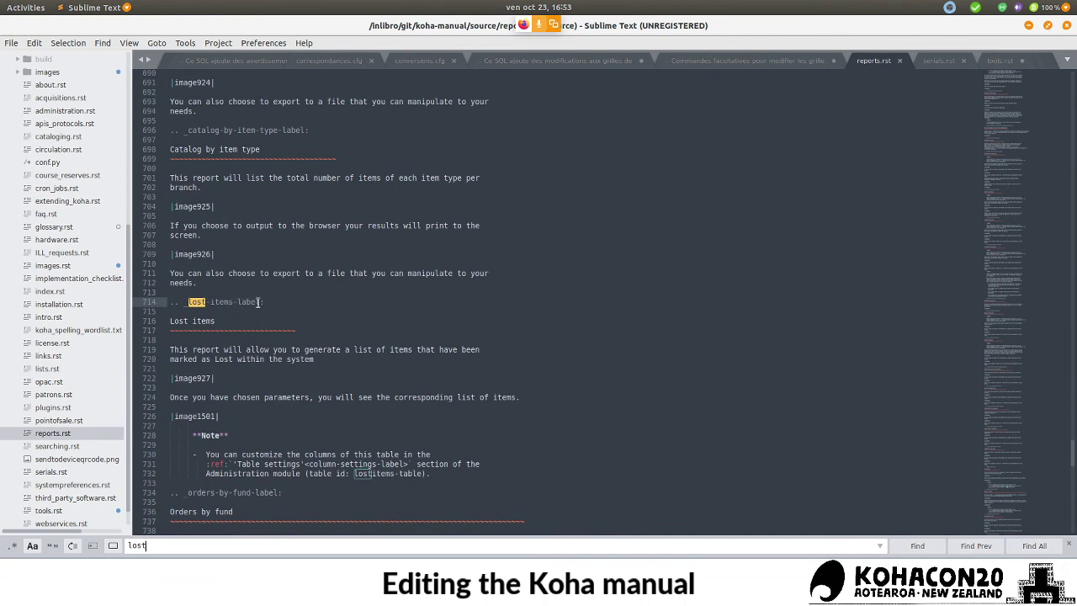
drag(258, 301, 187, 305)
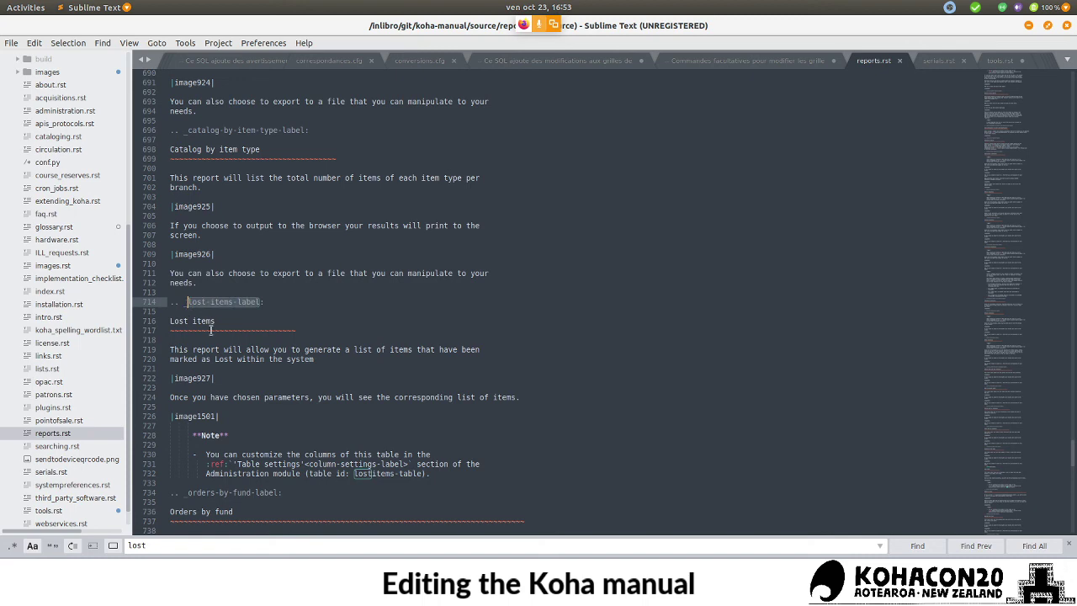
- Back in tools.rst, turn "lost items report" into a :ref: link to <lost-items-label>, wrapping the line before "report"
scroll(74, 143, up, 5)
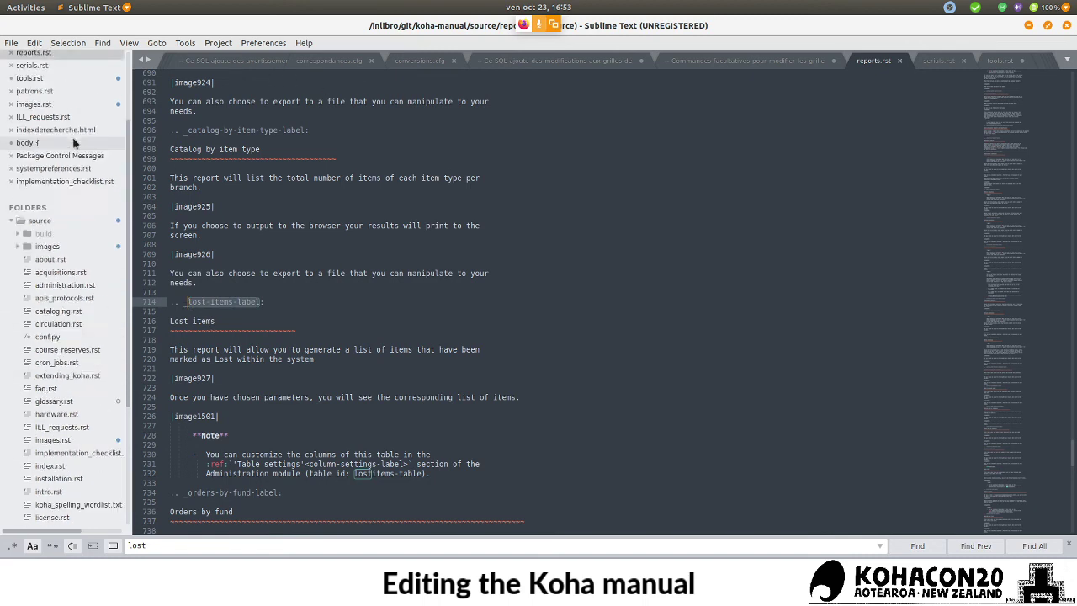
scroll(73, 143, up, 5)
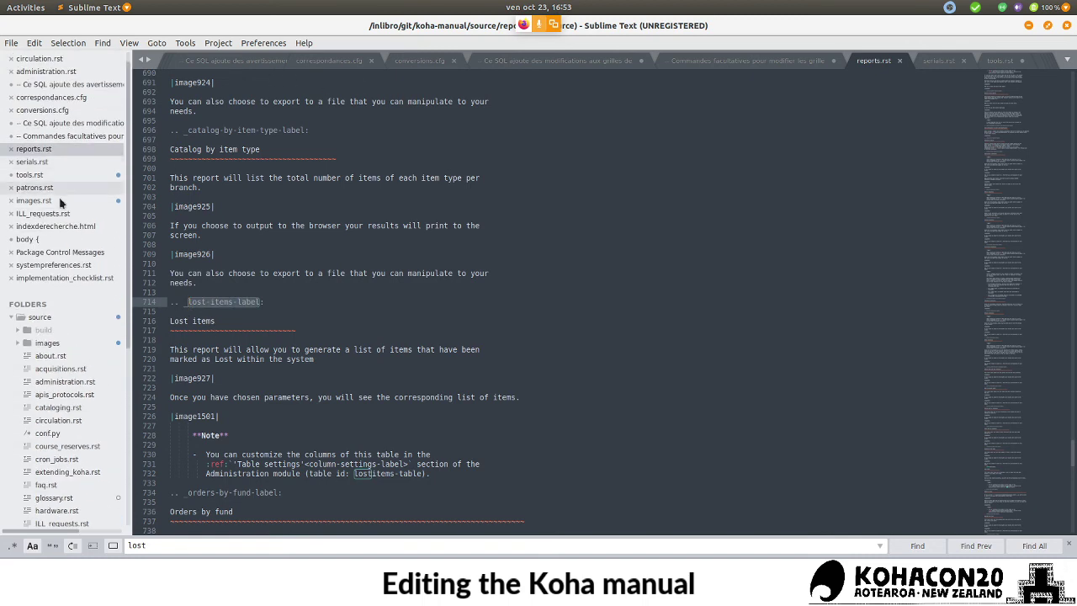
click(53, 174)
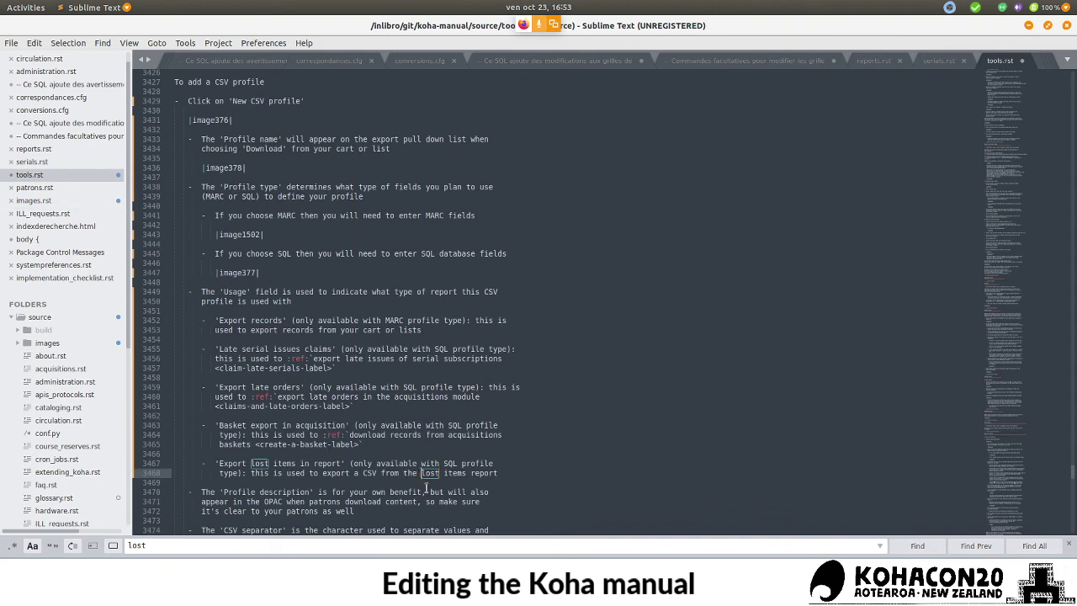
text(:ref:`)
key(Return)
text(<lost-items-label>`)
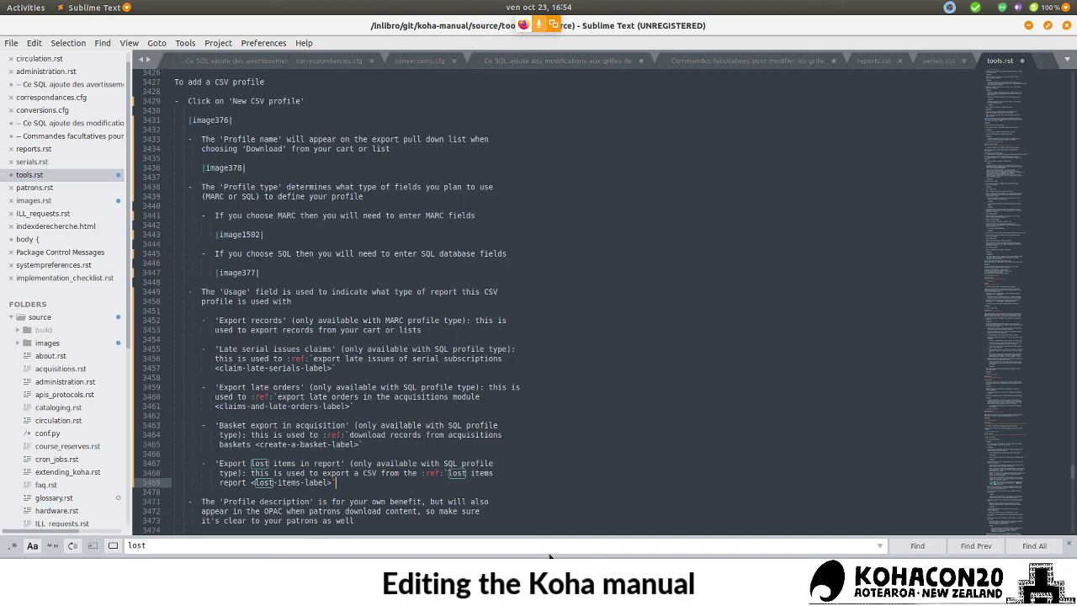
- Compare the Usage bullets with the options on the CSV profile form in Firefox, switching the profile type to MARC
scroll(399, 431, down, 1)
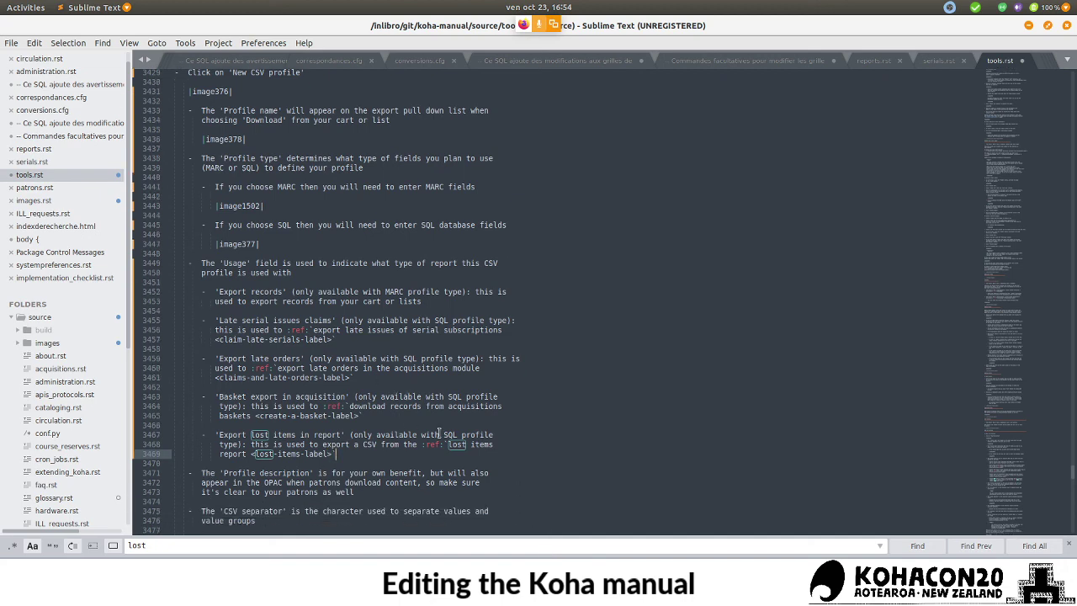
key(alt+Tab)
click(417, 204)
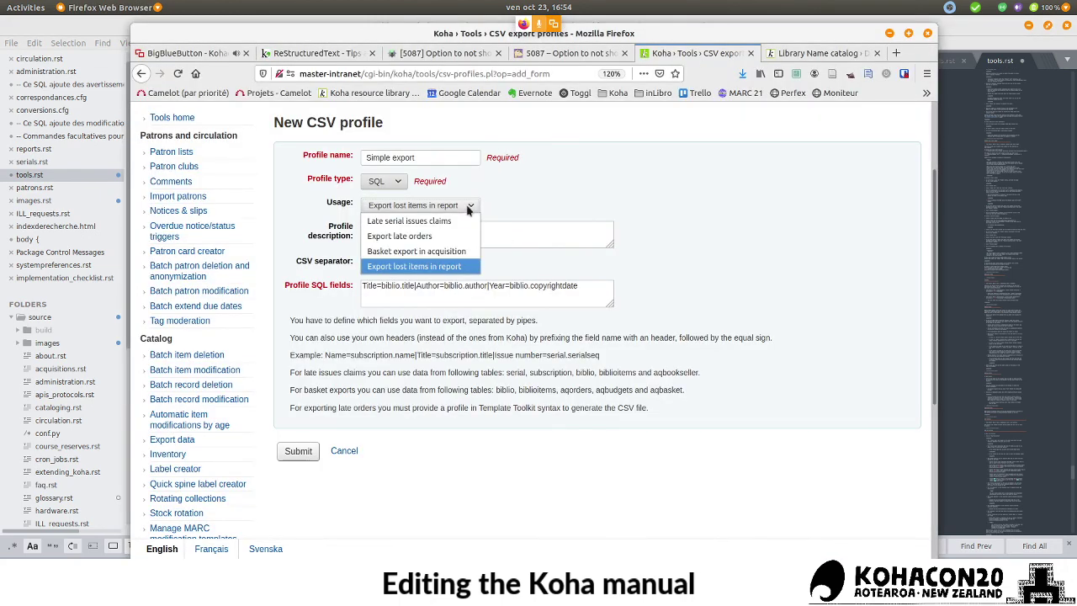
click(416, 205)
click(397, 182)
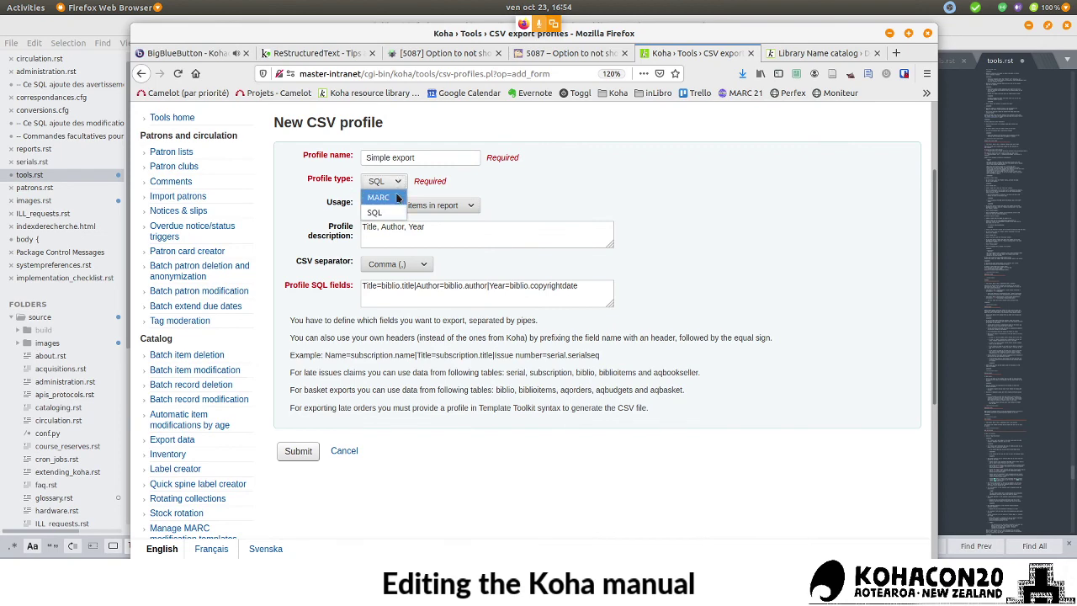
click(386, 197)
- Compare the 'Profile description' and 'CSV separator' bullets in tools.rst with the form's fields in Firefox for both SQL and MARC profile types
key(alt+Tab)
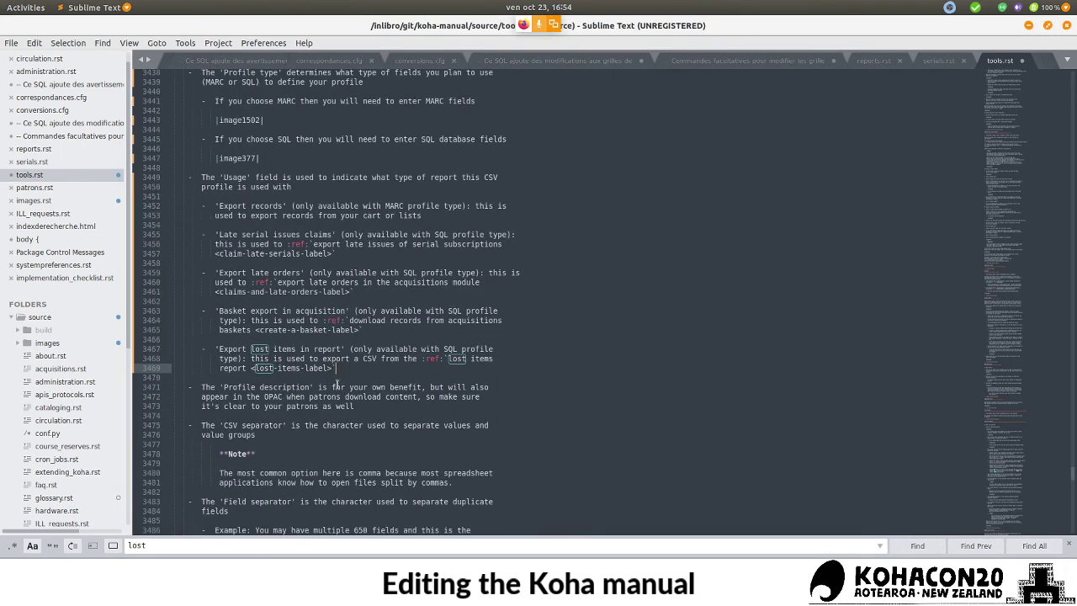
drag(332, 387, 347, 407)
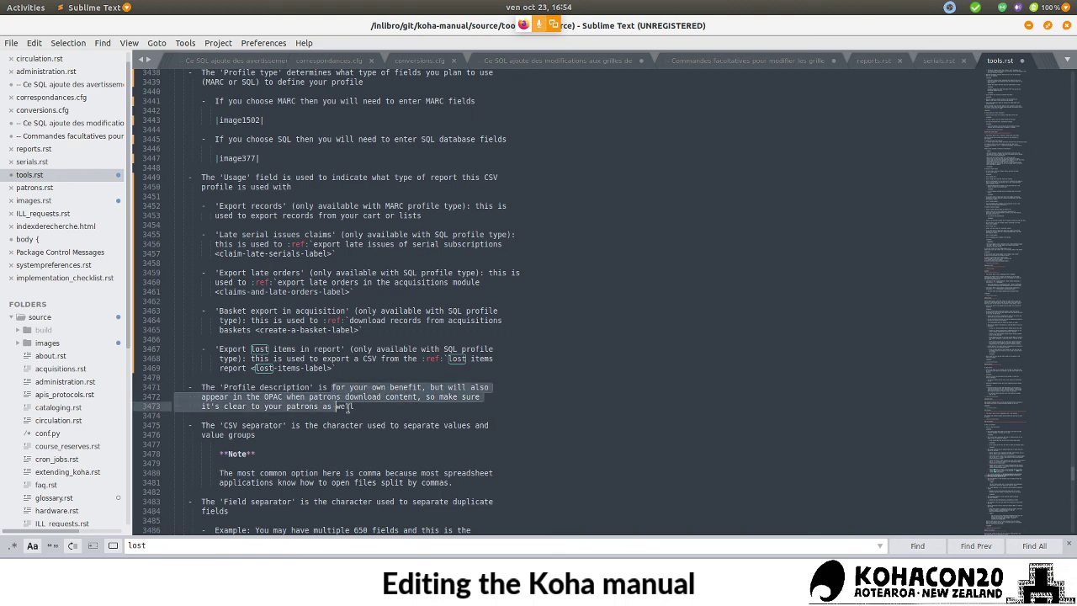
click(265, 408)
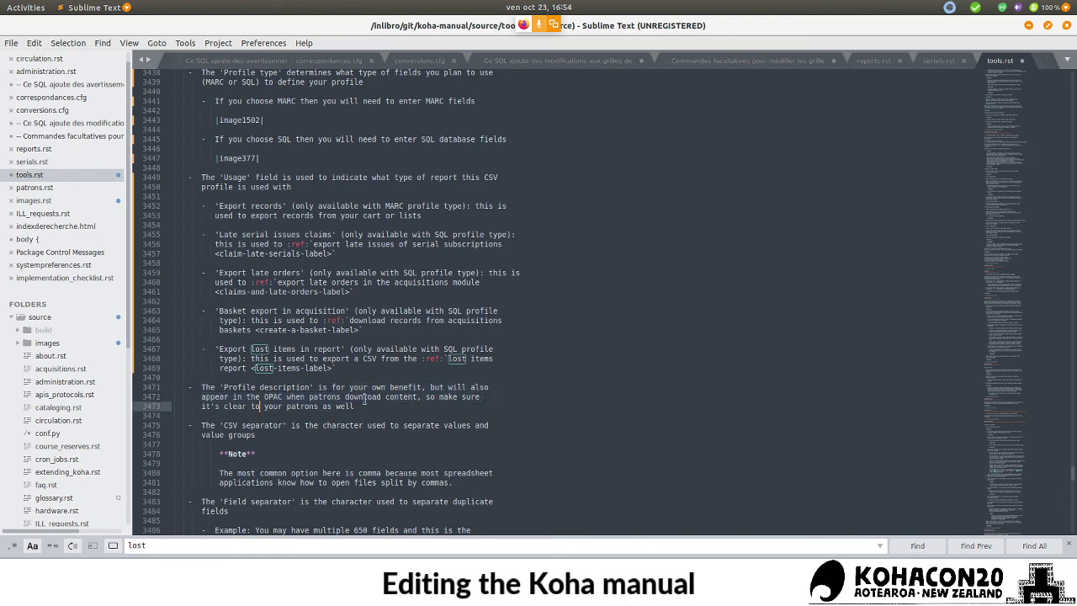
scroll(366, 401, down, 2)
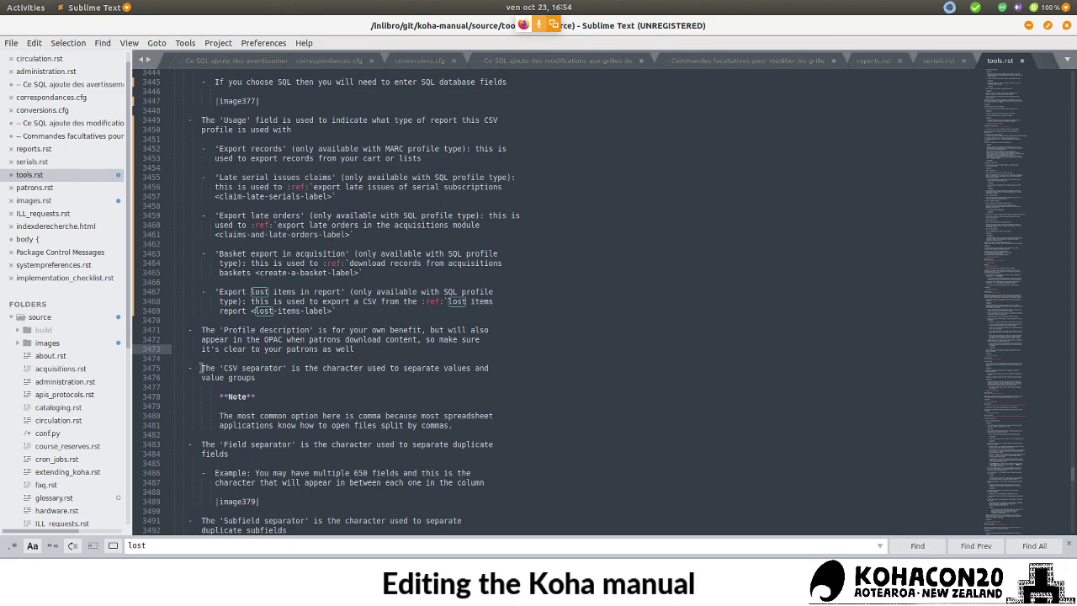
key(alt+Tab)
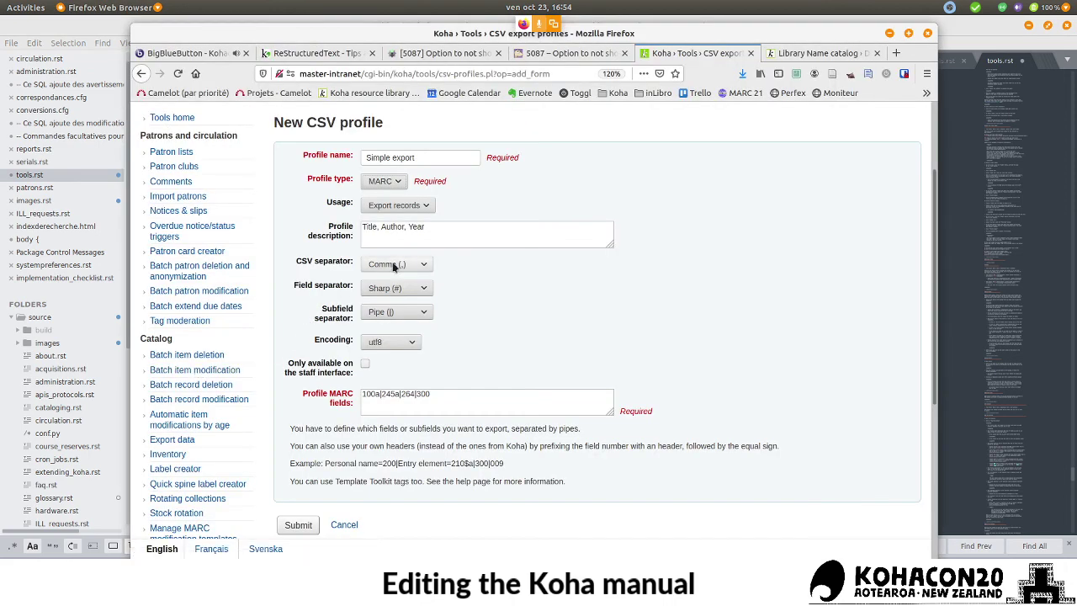
click(396, 183)
click(388, 210)
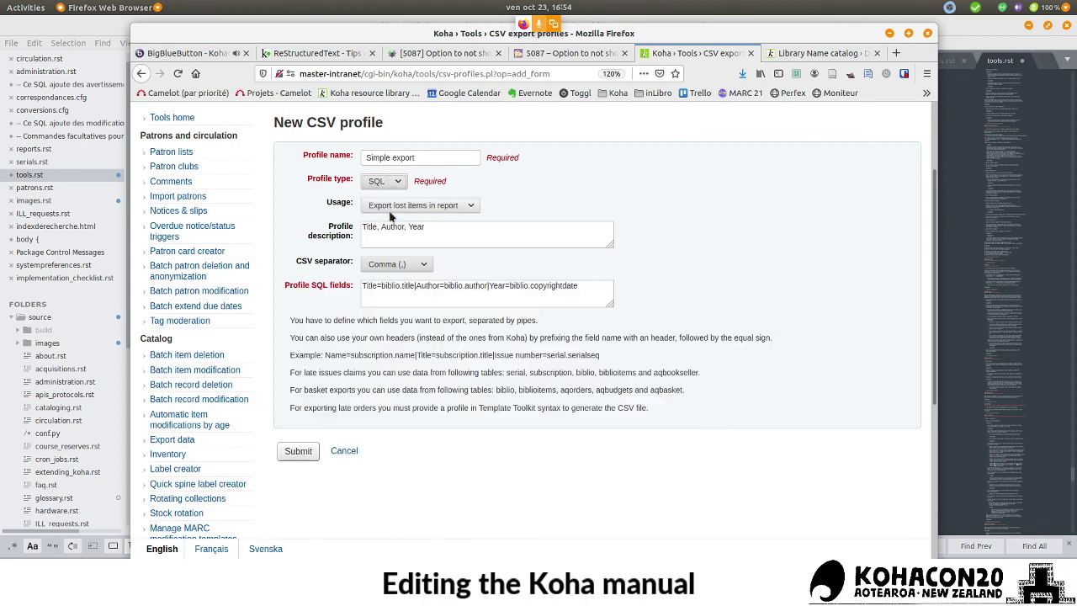
click(387, 182)
click(392, 197)
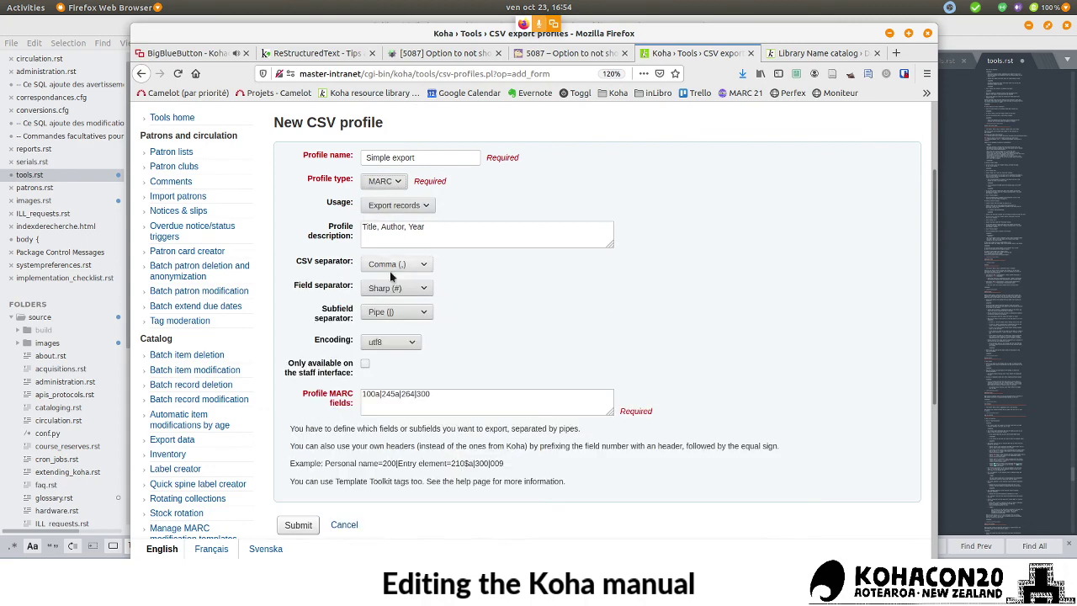
key(alt+Tab)
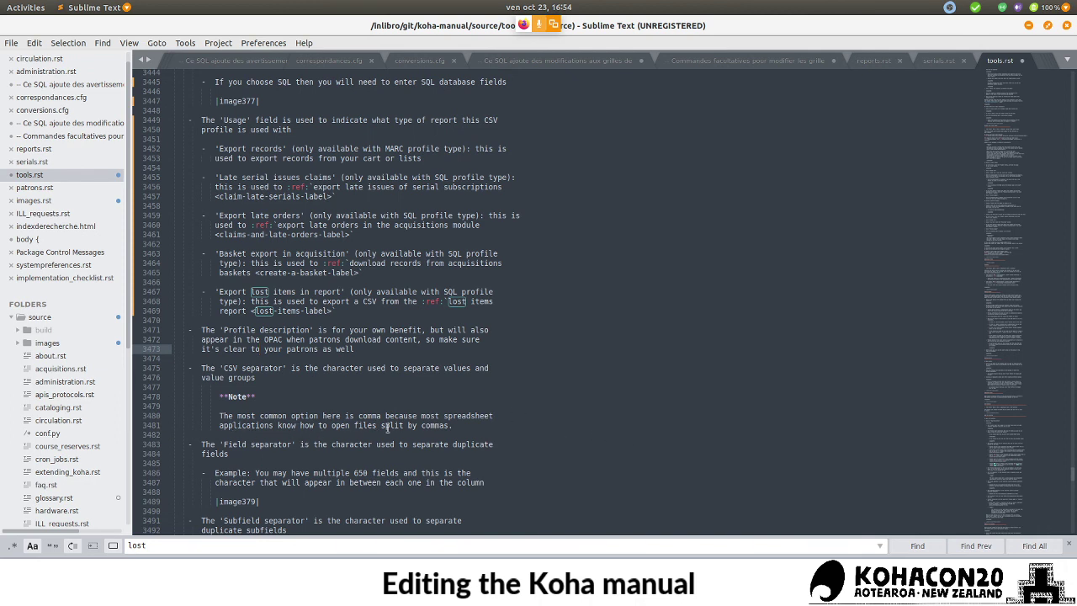
key(alt+Tab)
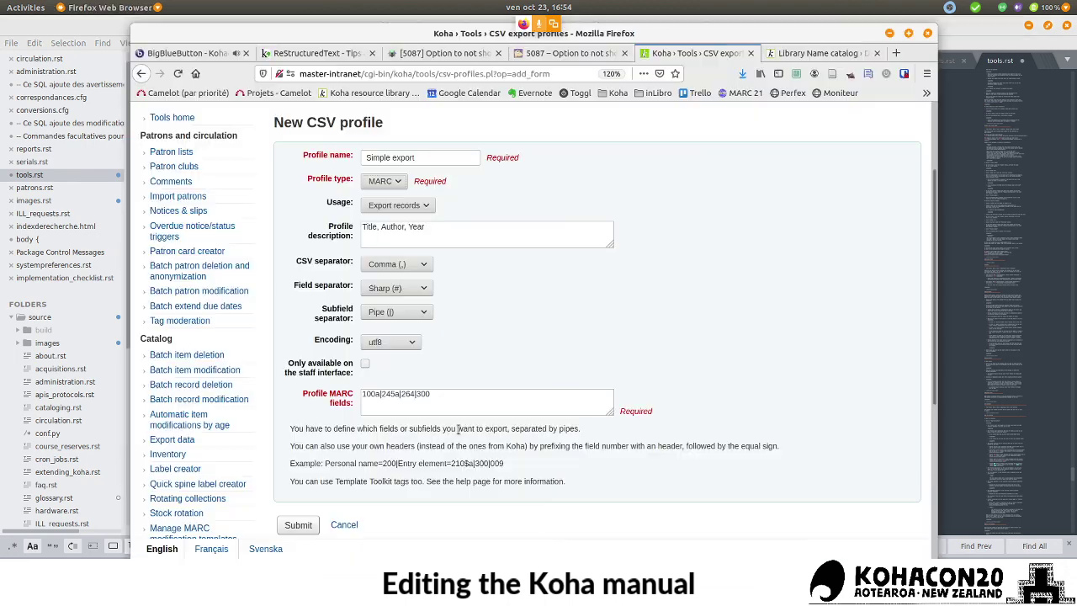
click(414, 268)
key(alt+Tab)
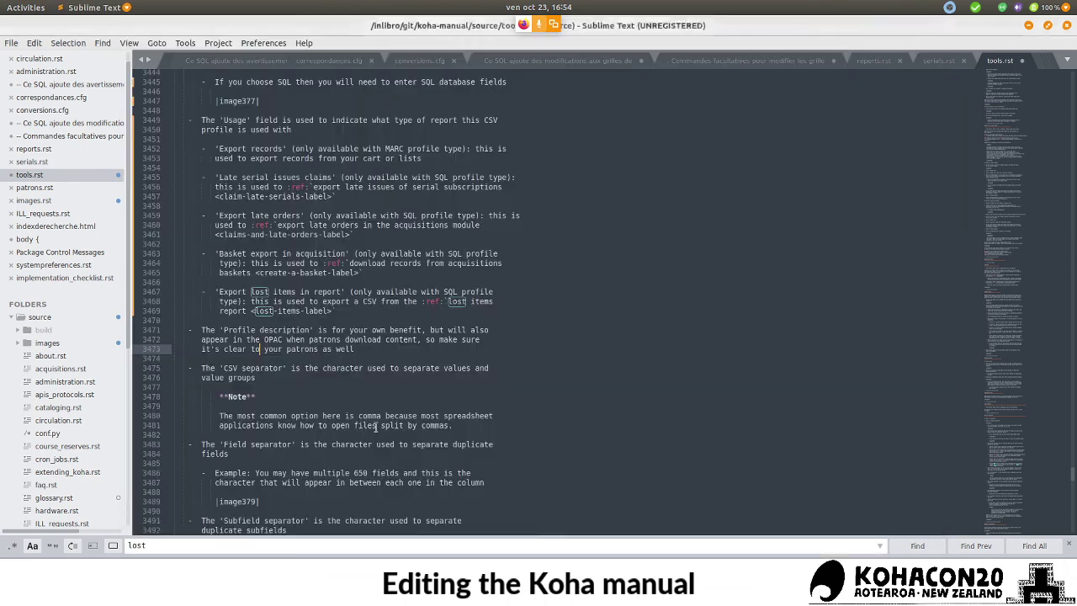
- In the 'Profile description' bullet, change "clear to your patrons" to "clear for your patrons"
scroll(274, 447, down, 1)
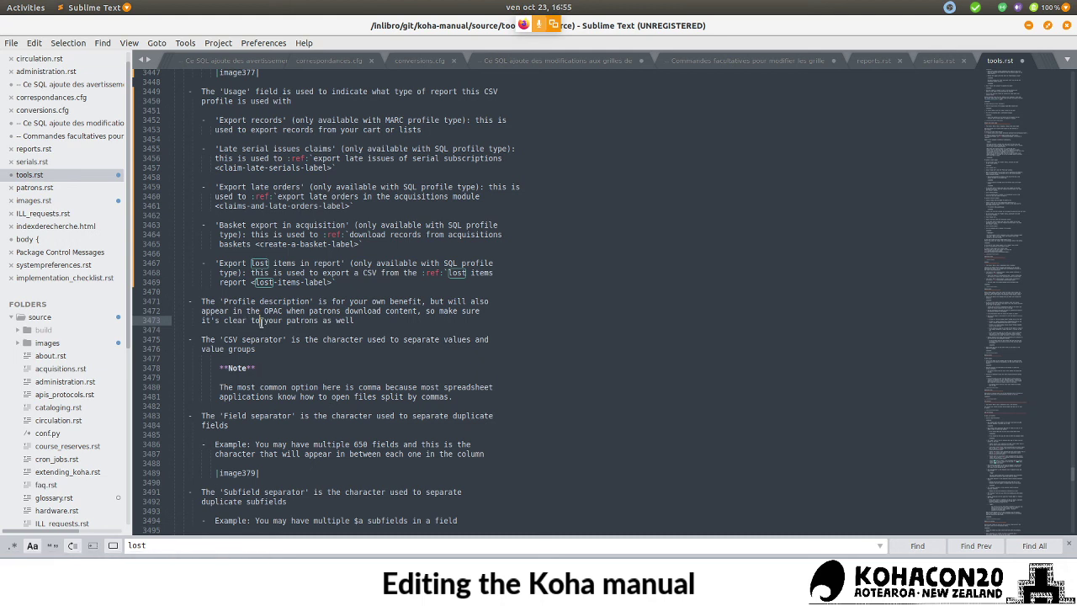
key(BackSpace)
key(BackSpace)
text(for)
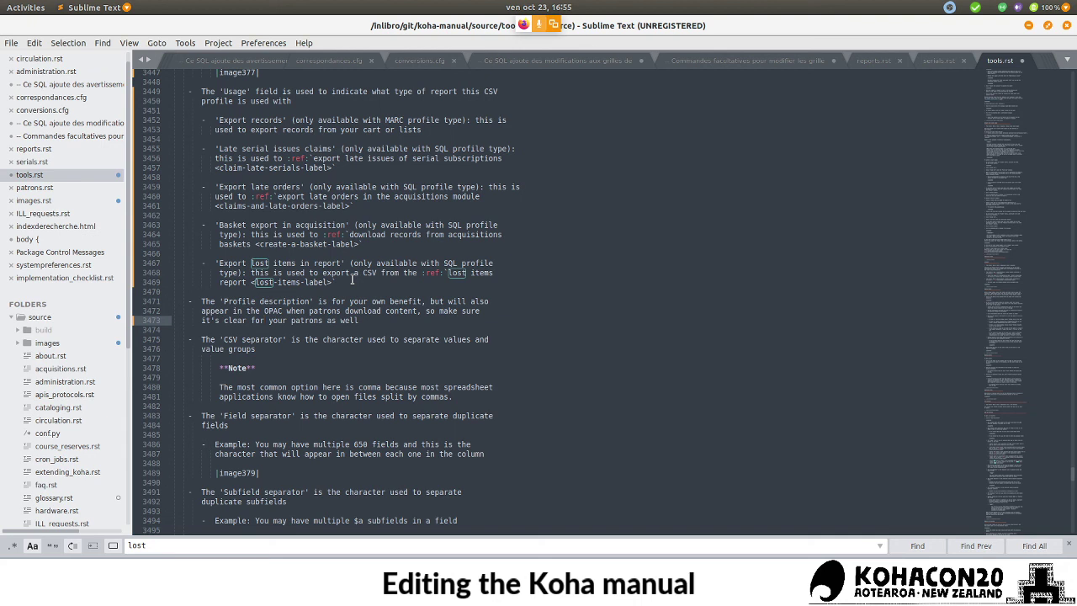
- In the 'Late serial issues claims' bullet, join <claim-late-serials-label> to the end of the preceding line, after "serial subscriptions"
click(353, 282)
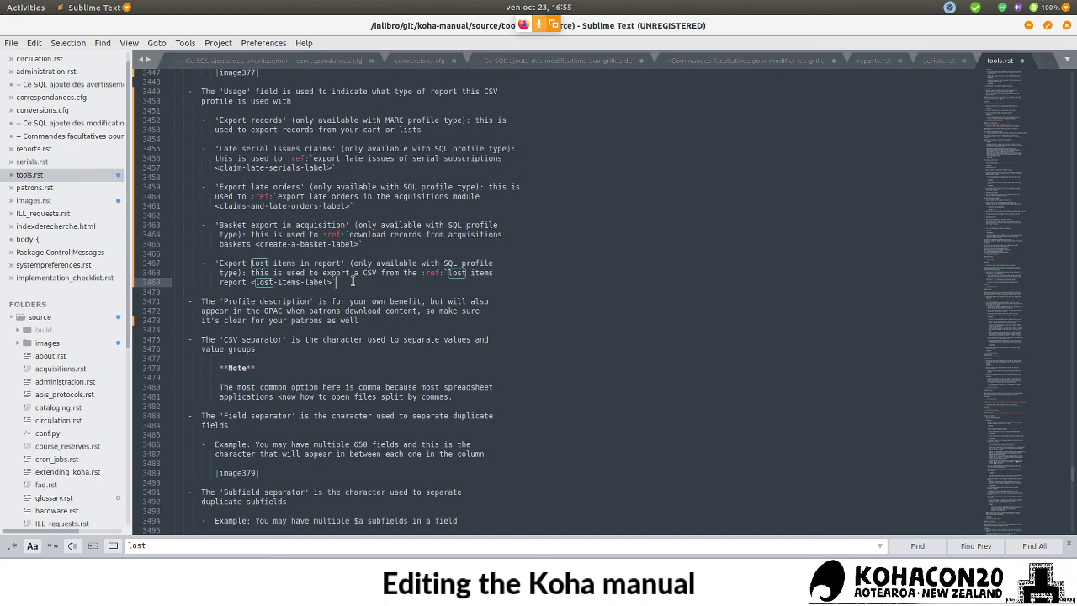
click(510, 158)
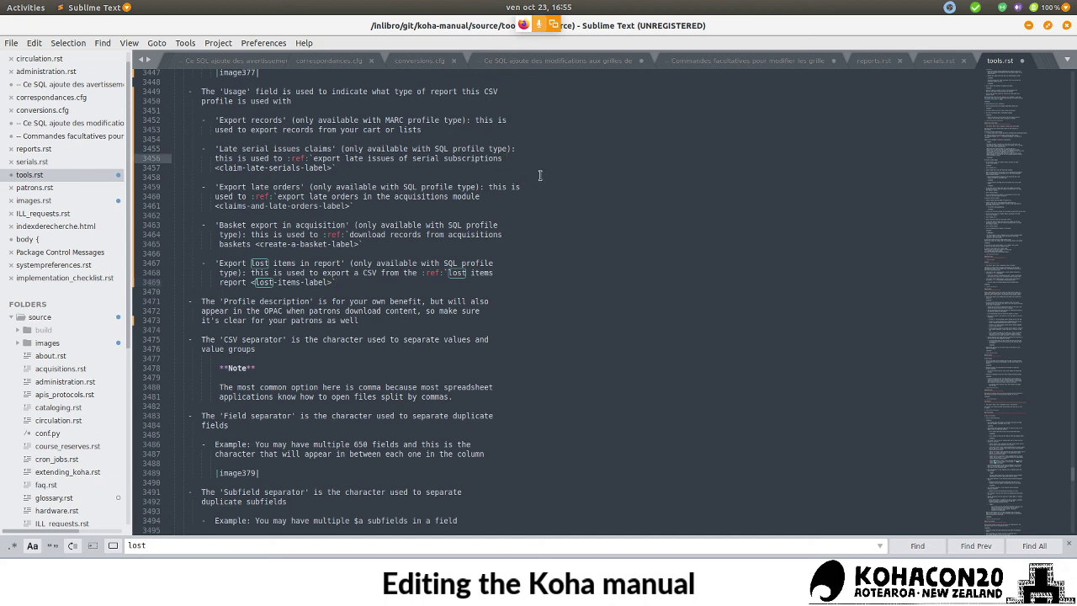
key(Delete)
key(Delete)
key(Delete)
key(Delete)
key(Delete)
key(Delete)
key(Delete)
key(Delete)
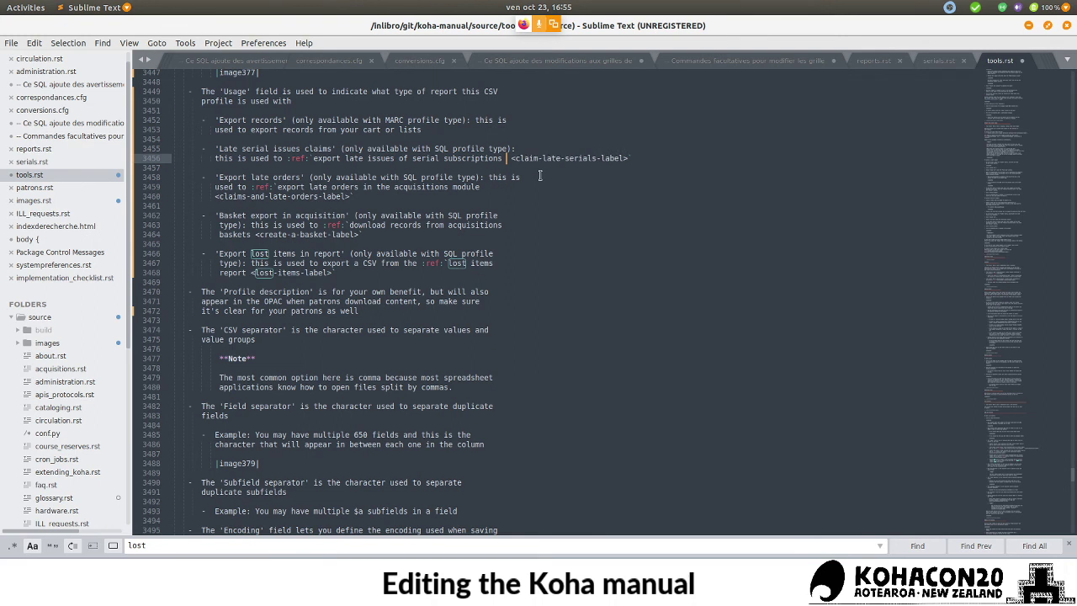
key(Delete)
key(Down)
key(Down)
key(Down)
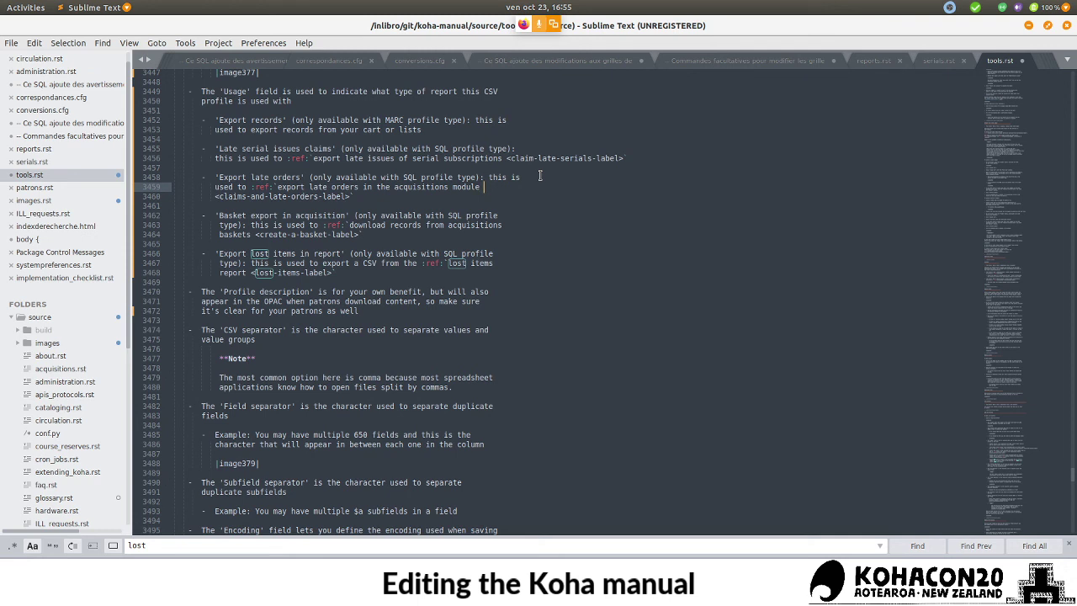
key(Up)
key(Up)
key(Up)
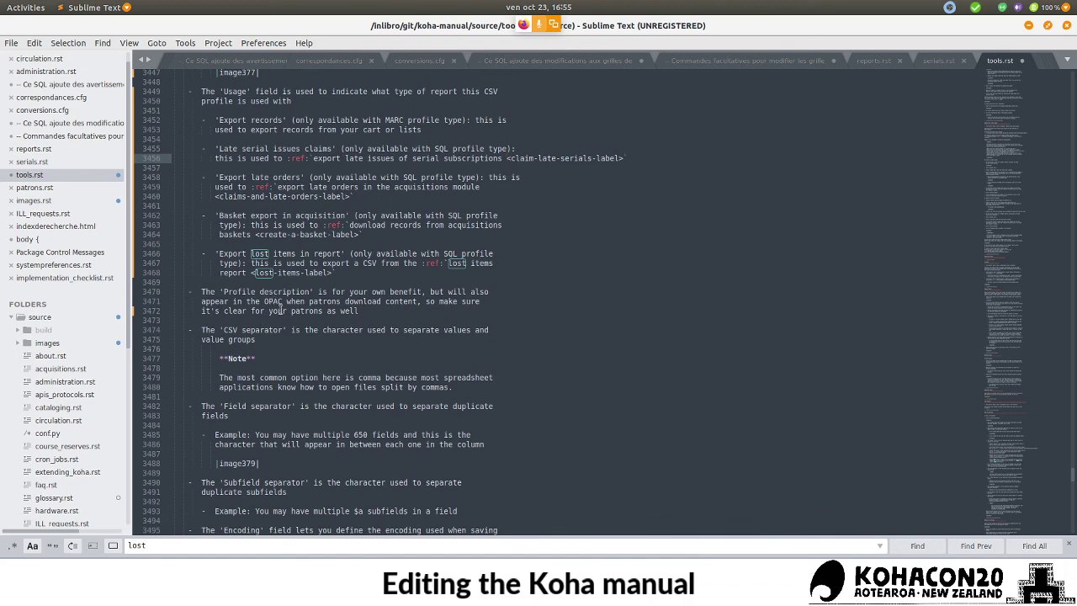
- Compare the CSV separator, Field separator, Subfield separator and Encoding bullets with the corresponding fields on the form in Firefox
scroll(282, 318, down, 1)
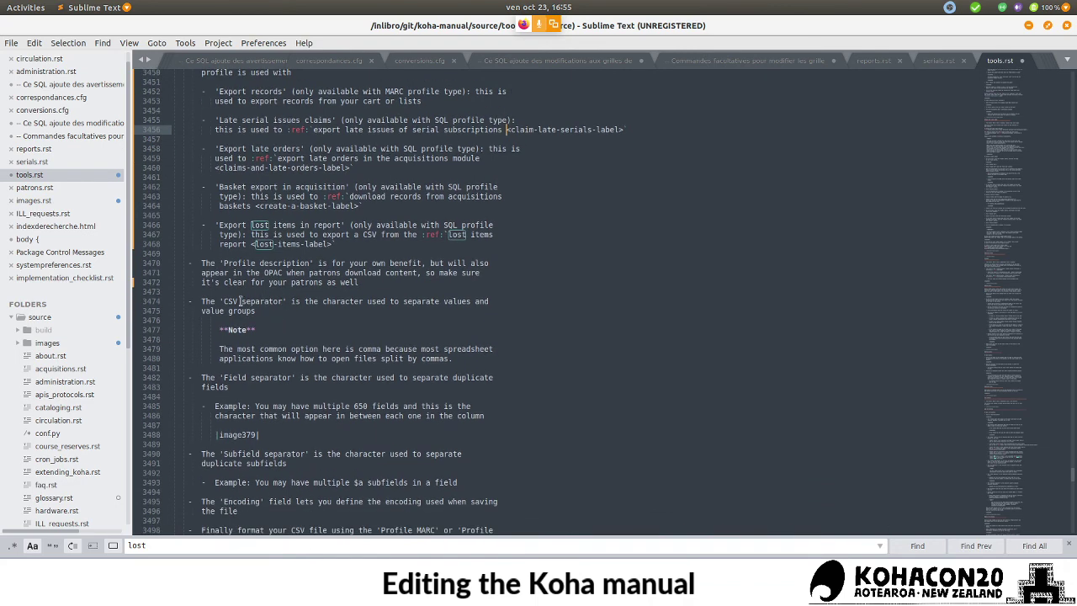
click(198, 303)
scroll(227, 418, down, 1)
scroll(227, 421, down, 1)
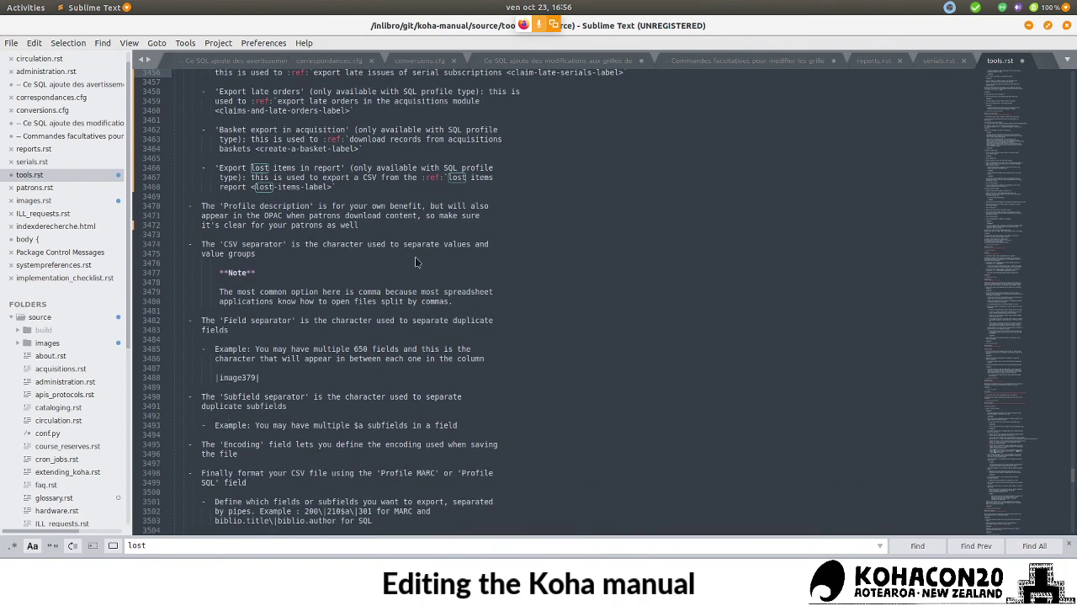
key(alt+Tab)
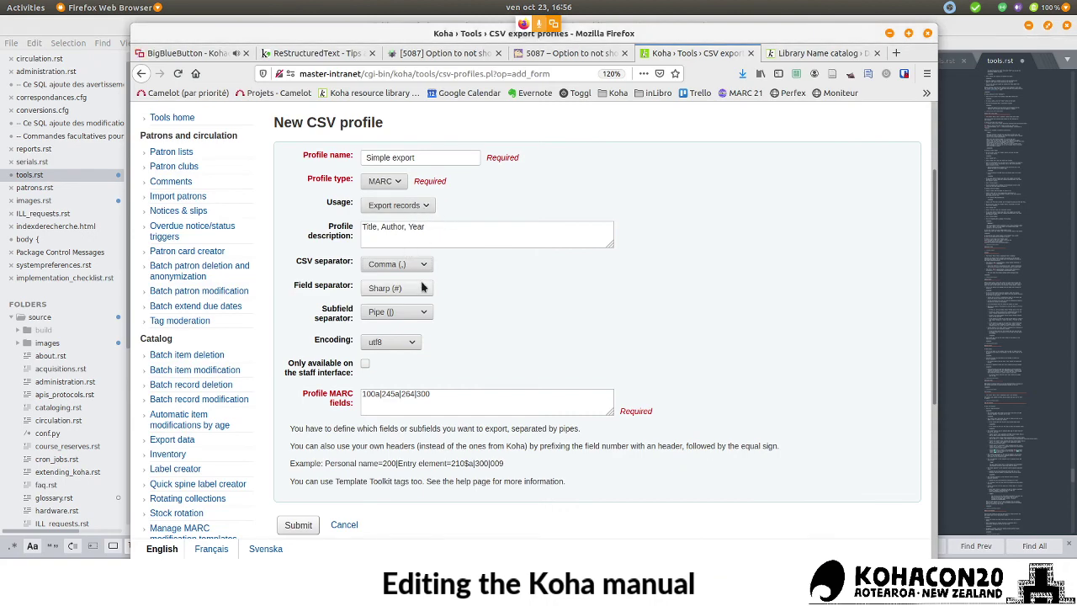
key(alt+Tab)
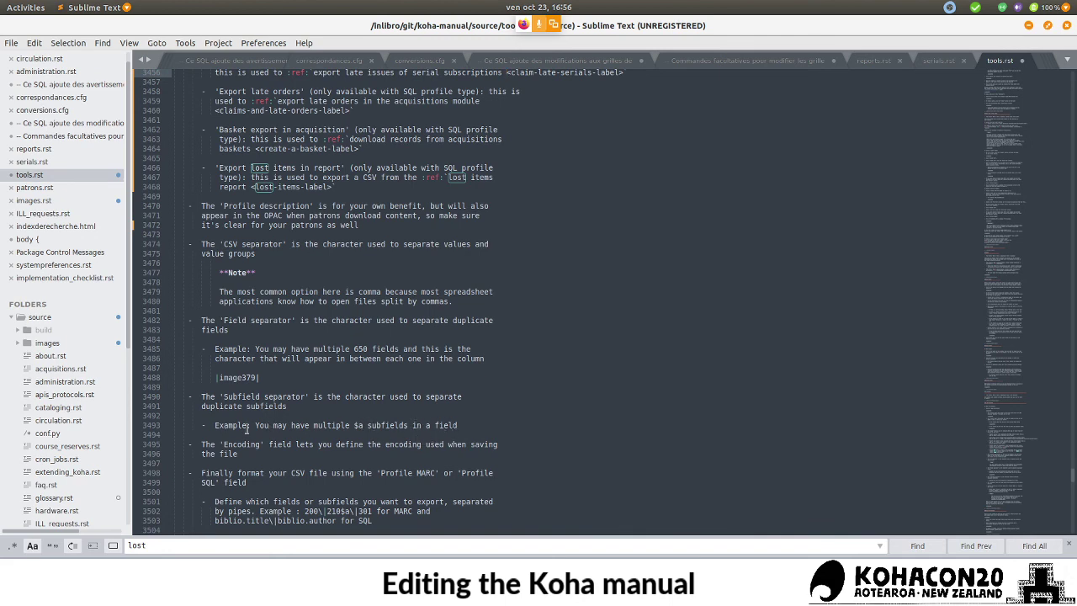
scroll(247, 429, down, 2)
key(alt+Tab)
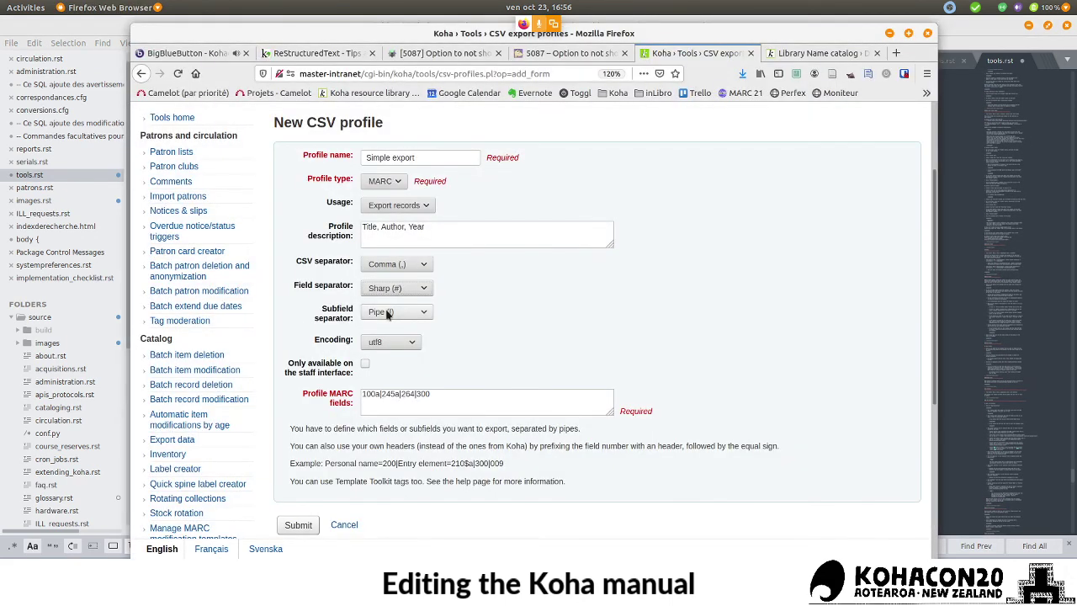
key(alt+Tab)
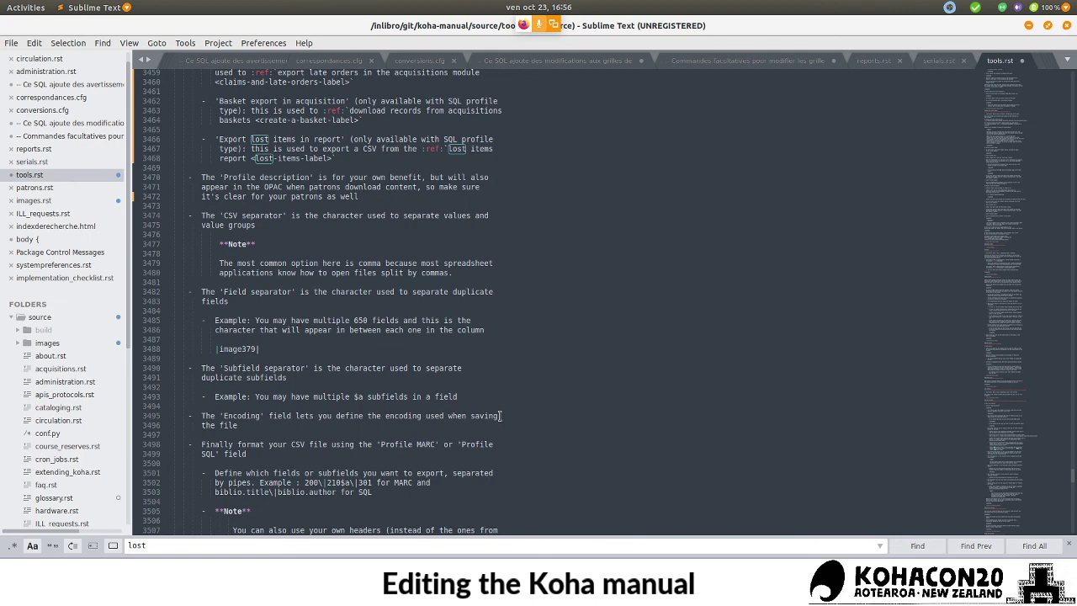
key(alt+Tab)
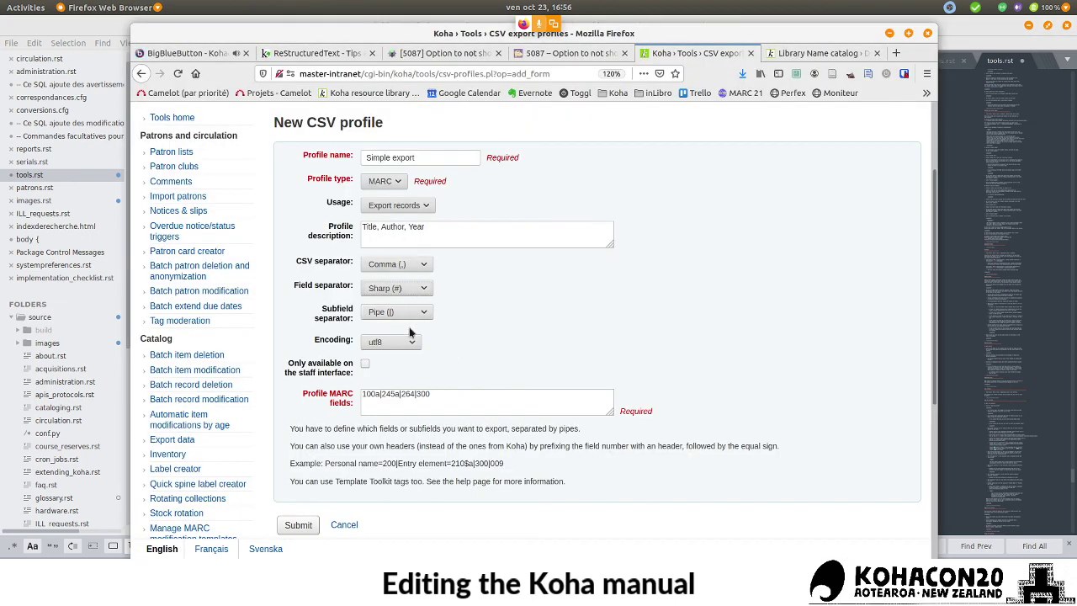
key(alt+Tab)
scroll(406, 184, down, 1)
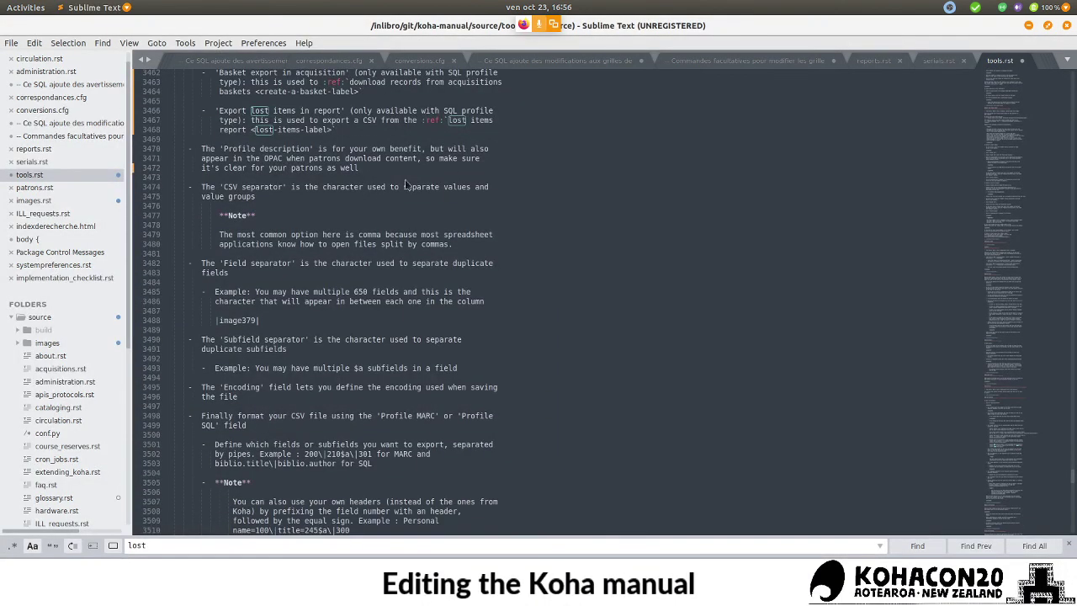
- Switch the form's profile type to SQL and back to MARC, comparing the fields offered for each with the bullets in tools.rst
key(alt+Tab)
click(384, 181)
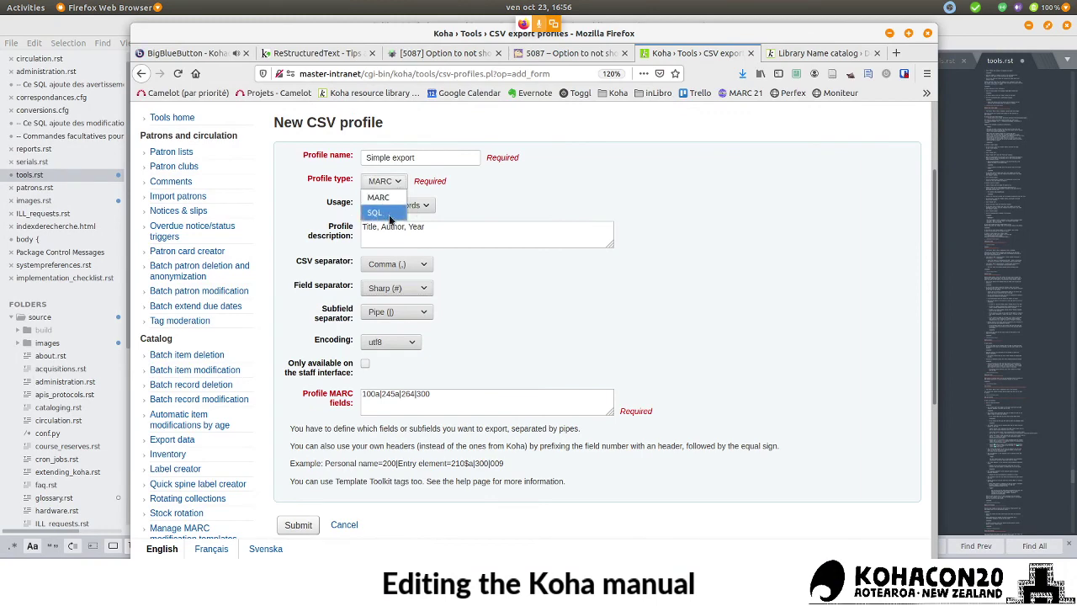
click(375, 213)
click(395, 186)
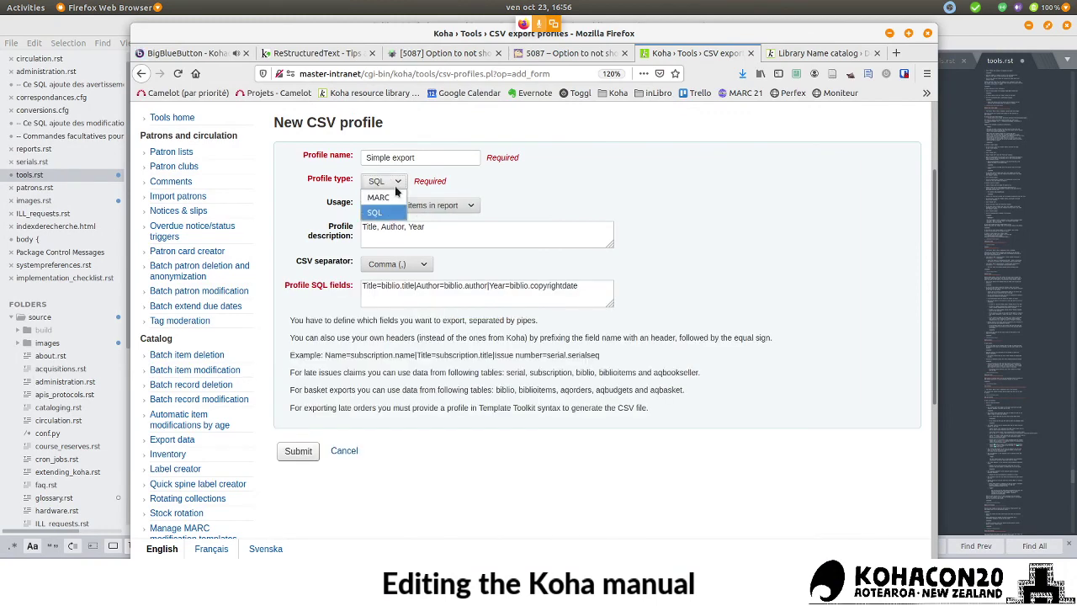
click(378, 202)
key(alt+Tab)
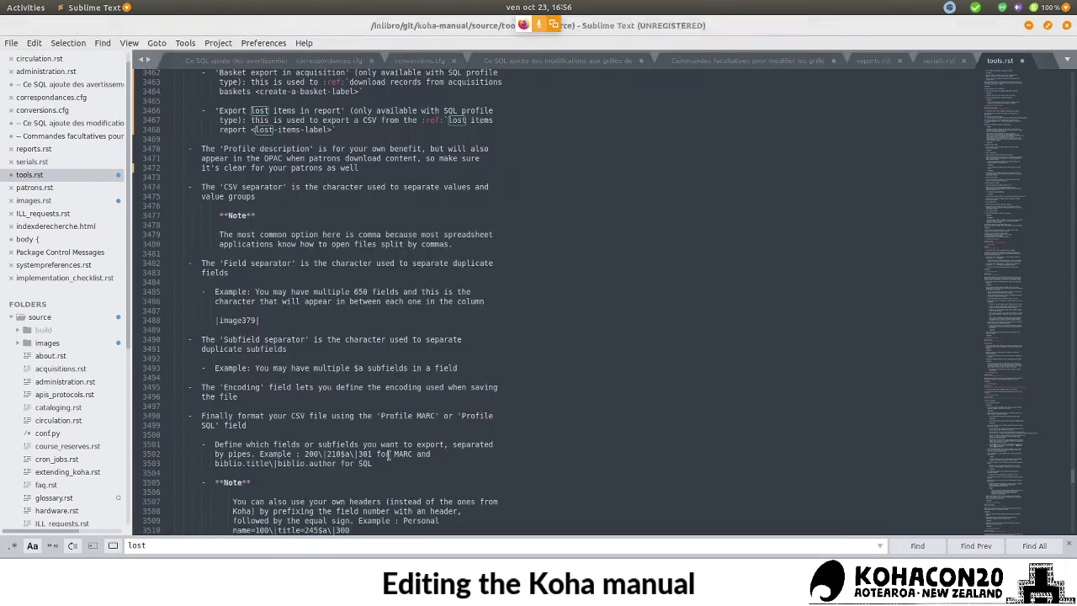
key(alt+Tab)
key(alt+Tab)
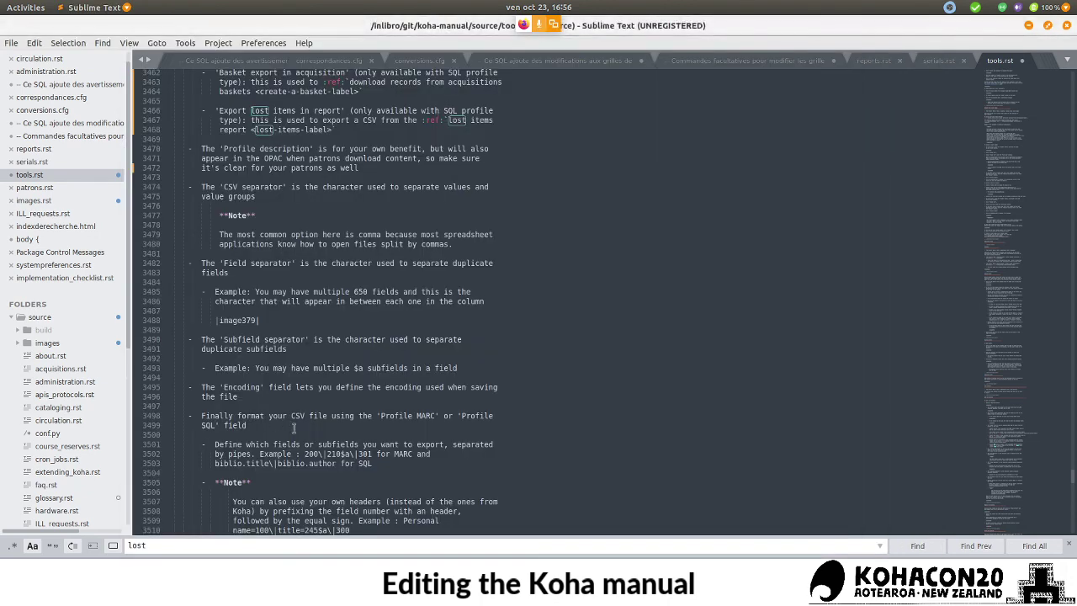
- Add an empty bullet after the 'Encoding' bullet and copy the label "Only available on the staff interface:" from the form in Firefox
scroll(254, 393, down, 2)
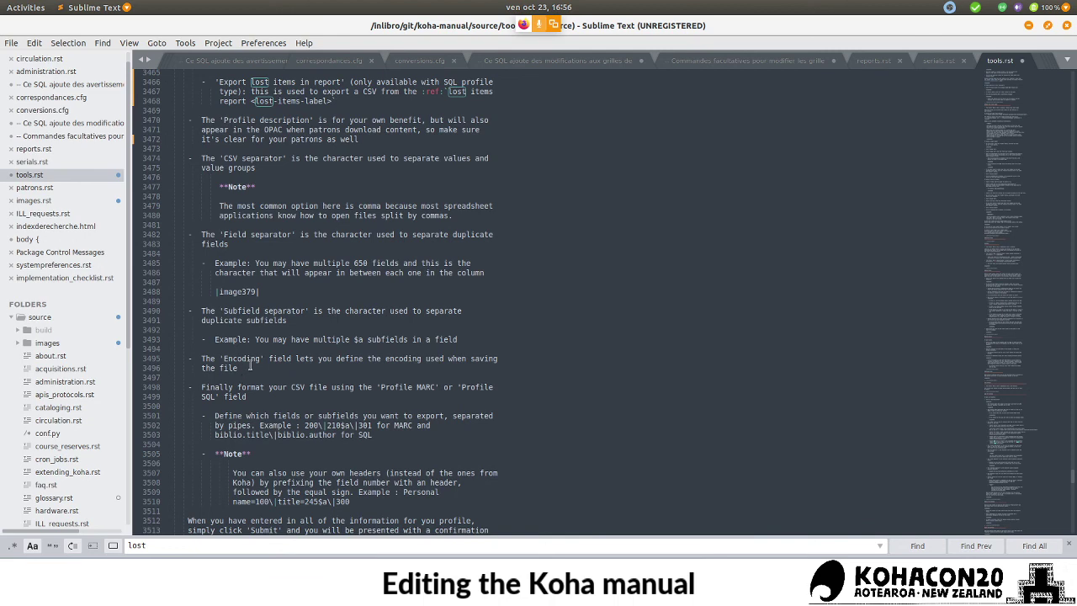
click(250, 367)
key(Return)
key(Return)
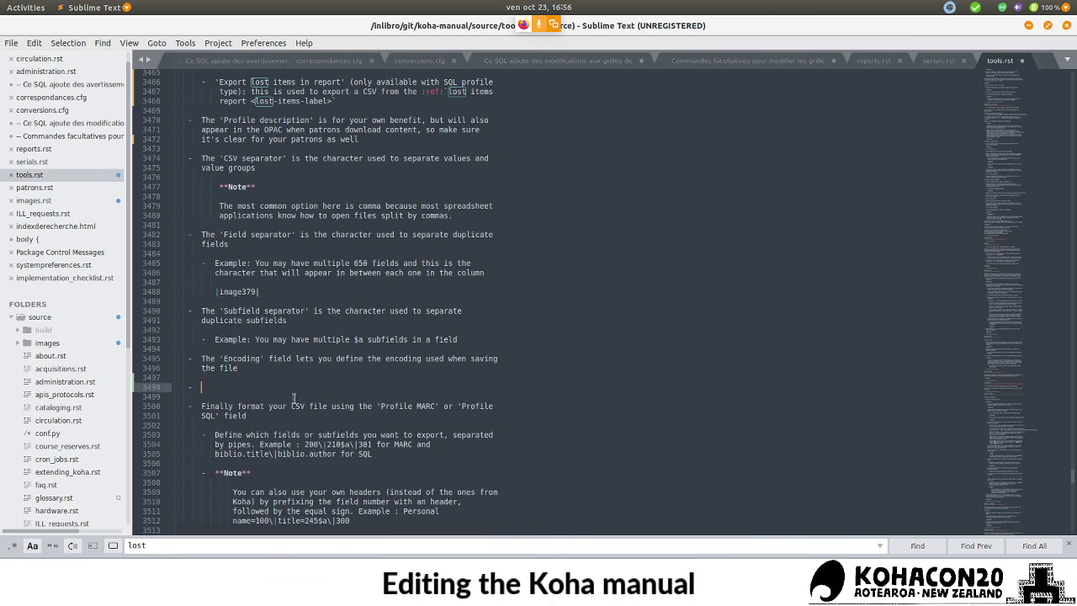
key(alt+Tab)
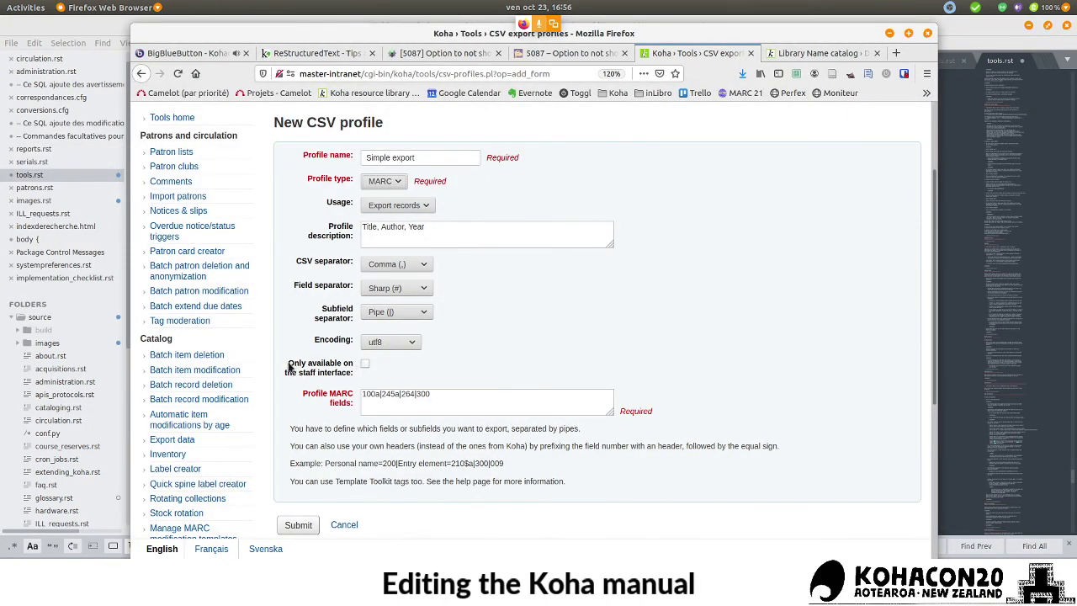
drag(289, 364, 354, 377)
key(ctrl+c)
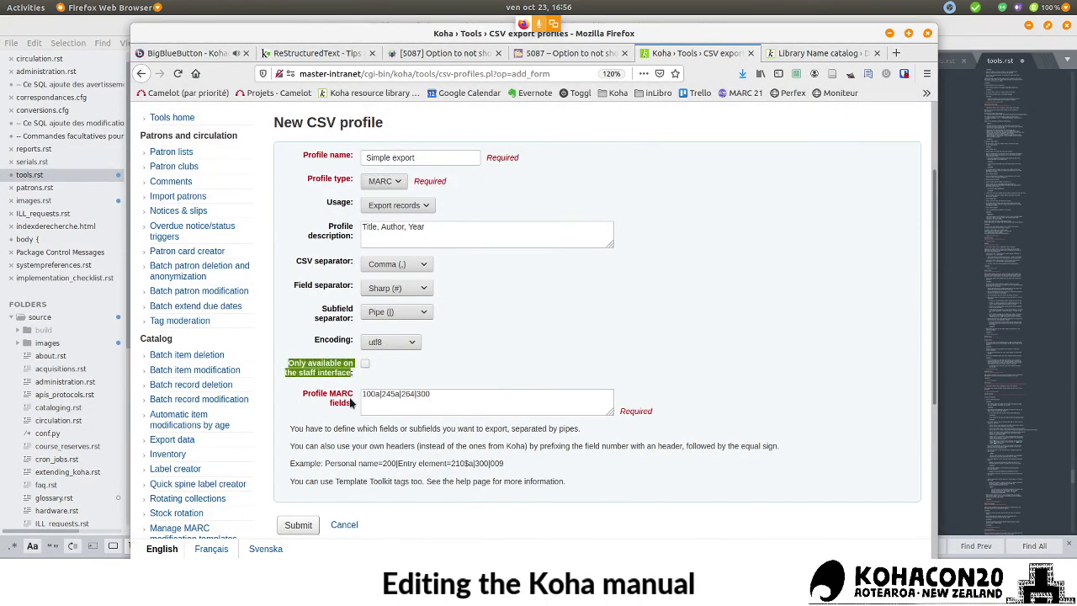
- Alternate the form's profile type between MARC and SQL to check which type offers the staff-interface-only option and which Usage options apply
click(396, 183)
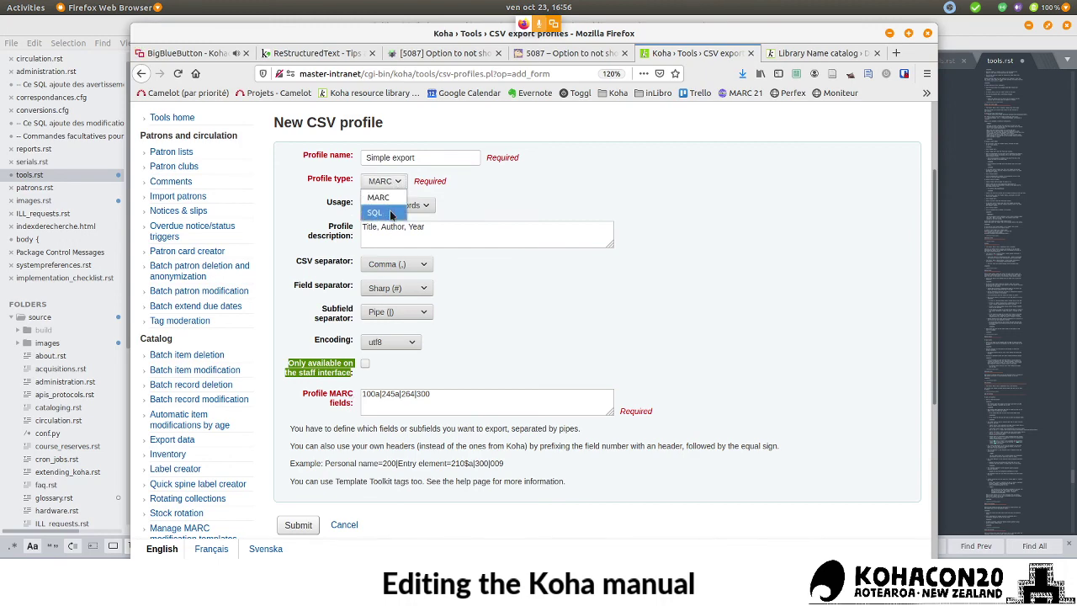
click(389, 212)
click(392, 182)
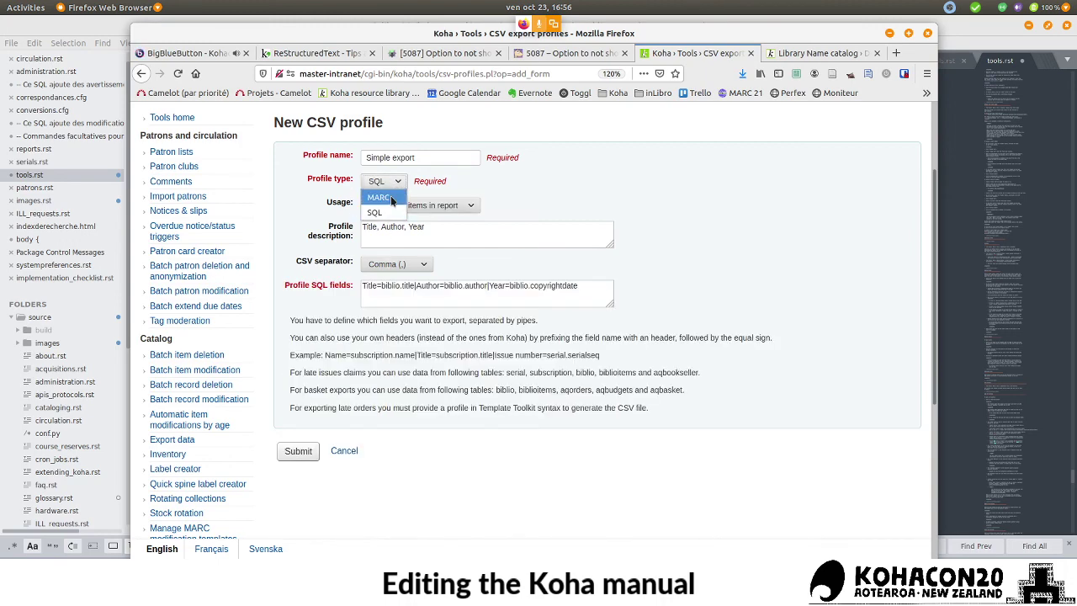
click(378, 197)
click(394, 183)
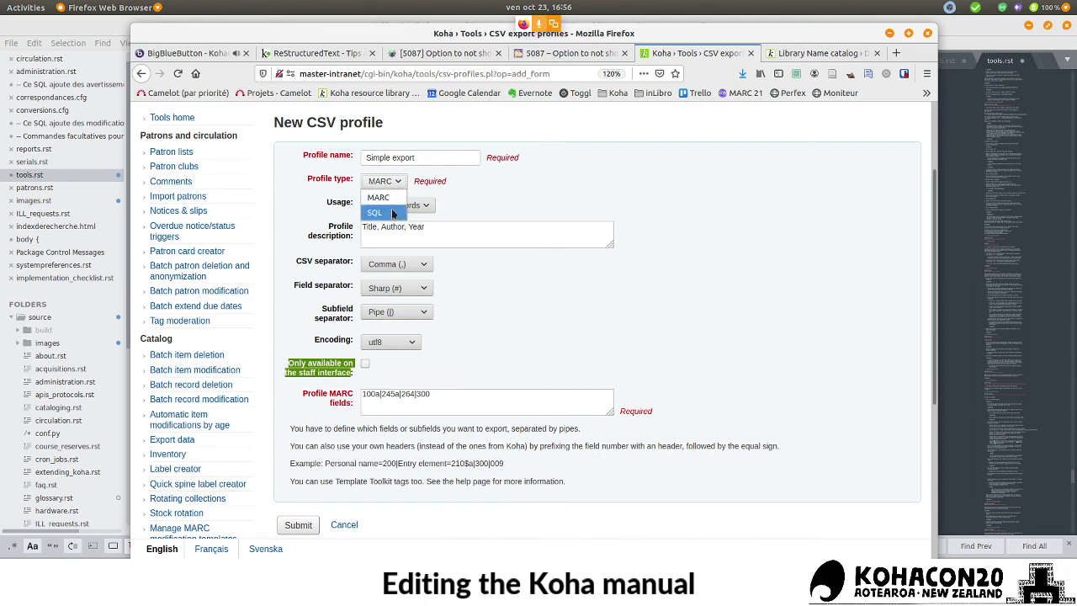
click(392, 213)
click(396, 202)
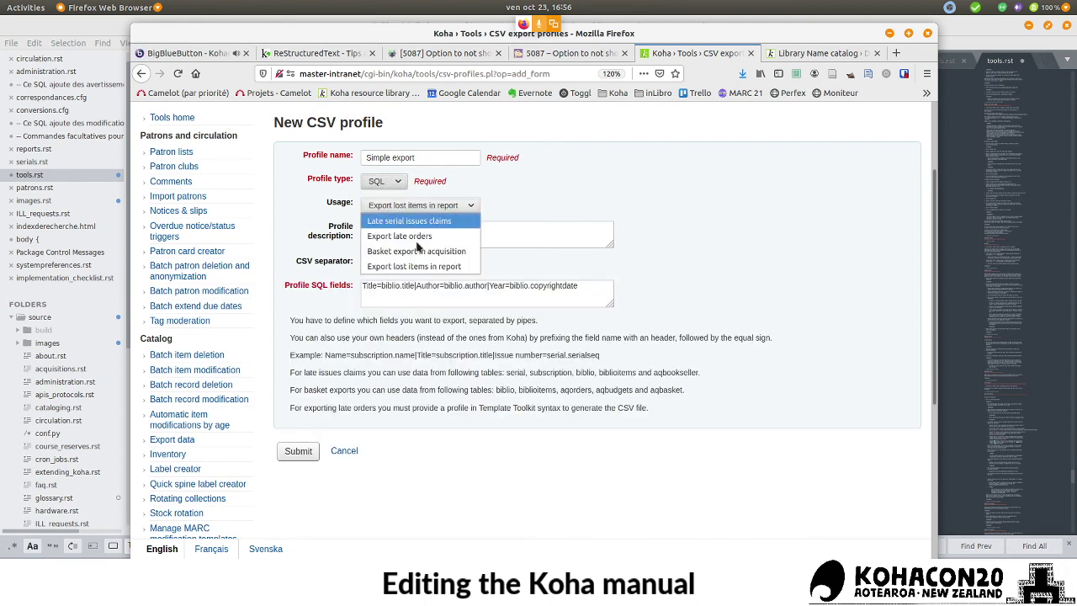
click(394, 184)
click(390, 184)
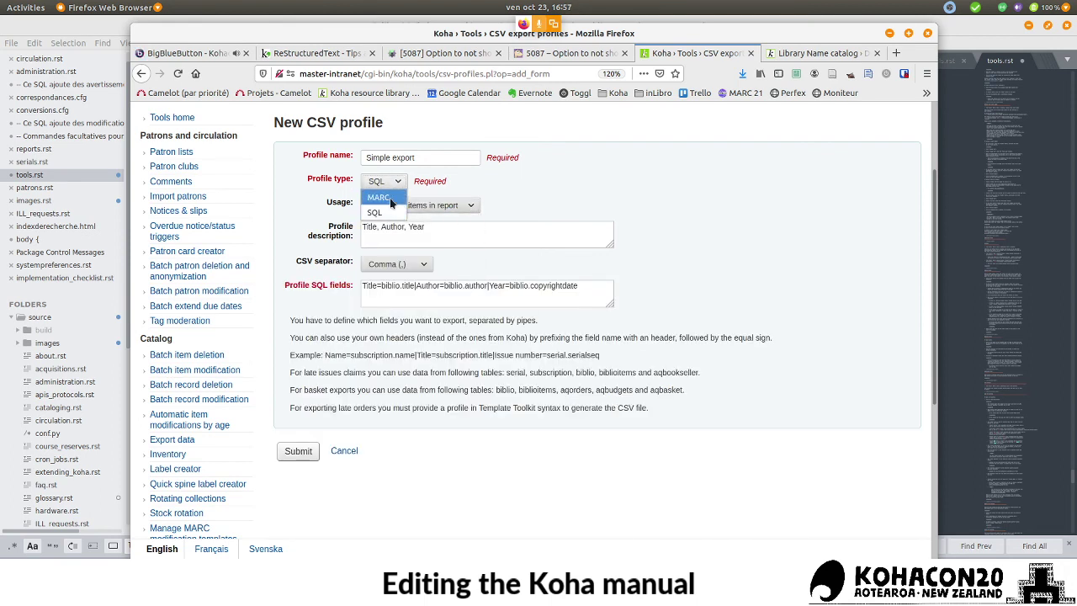
click(457, 199)
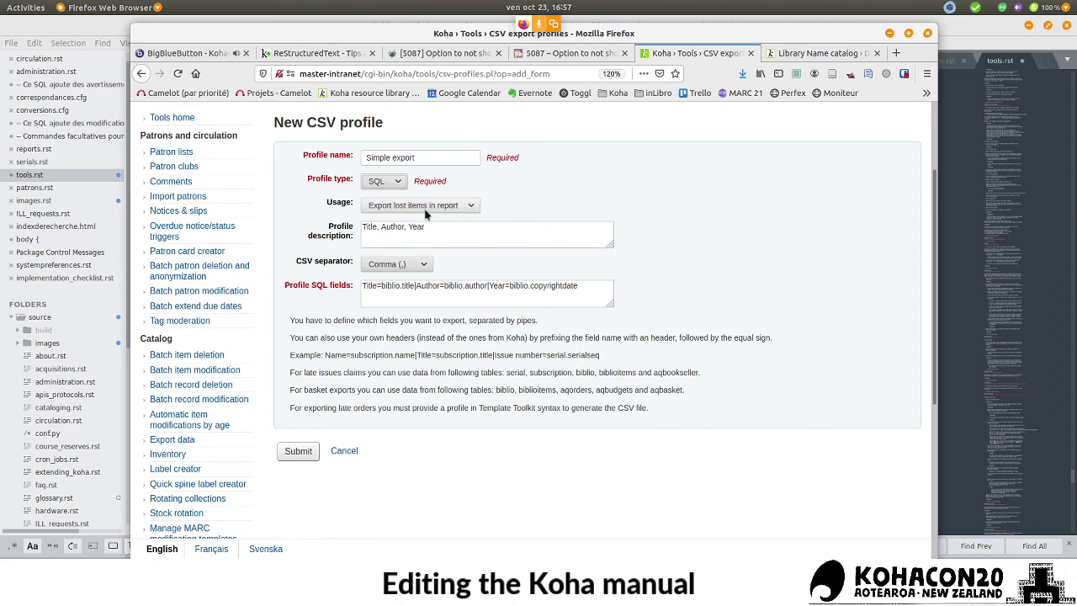
click(387, 181)
click(382, 197)
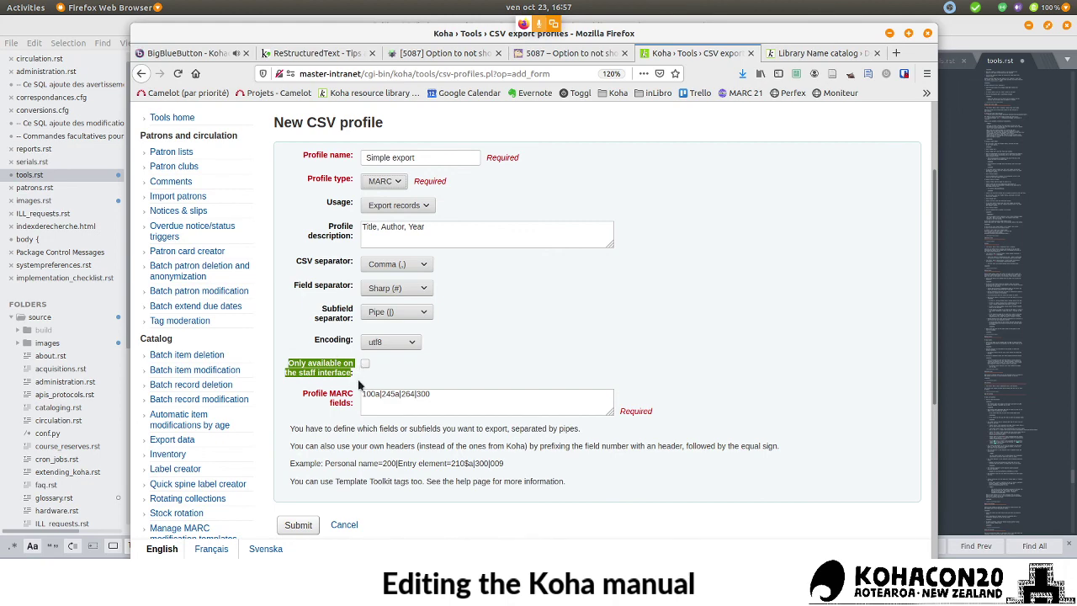
- Back in tools.rst, fill the empty bullet with "The 'Only available on the staff interface' (only for MARC profile types)"
key(alt+Tab)
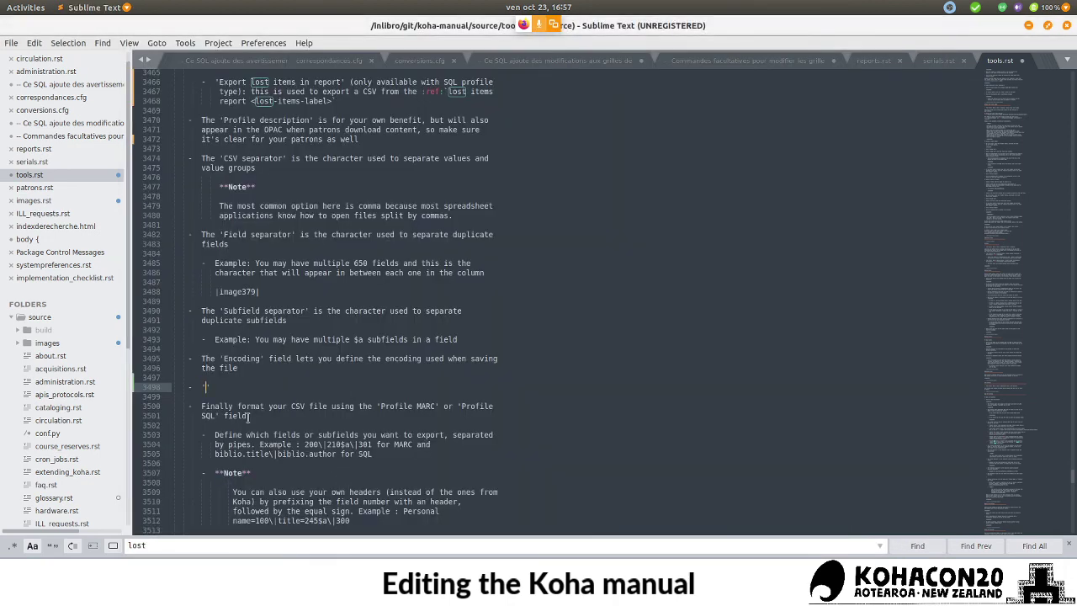
key(ctrl+v)
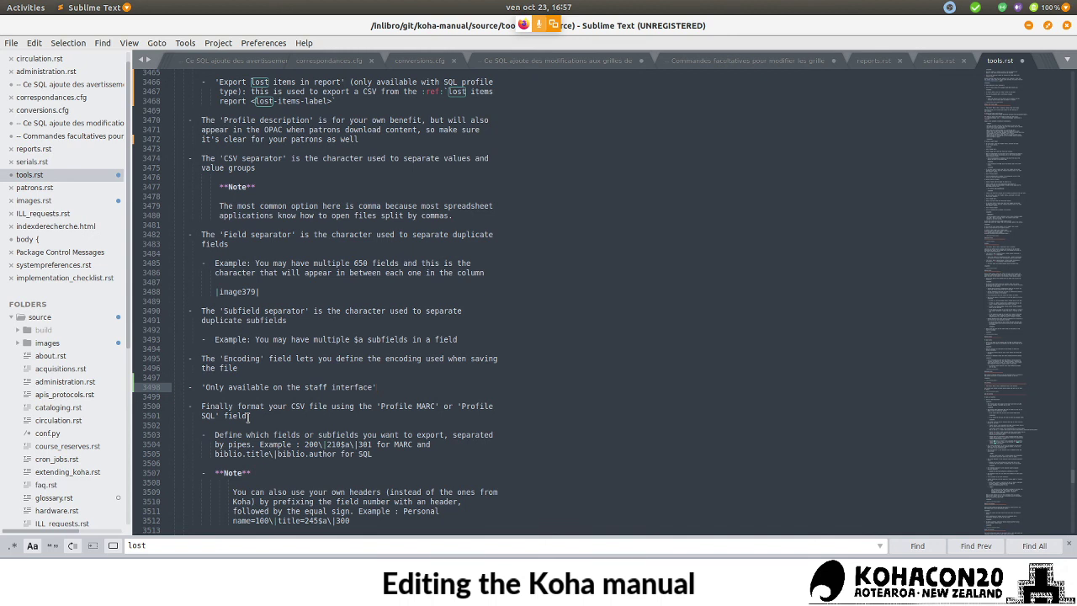
text((only for MARC profile types)
key(Home)
key(Right)
key(Right)
text(The)
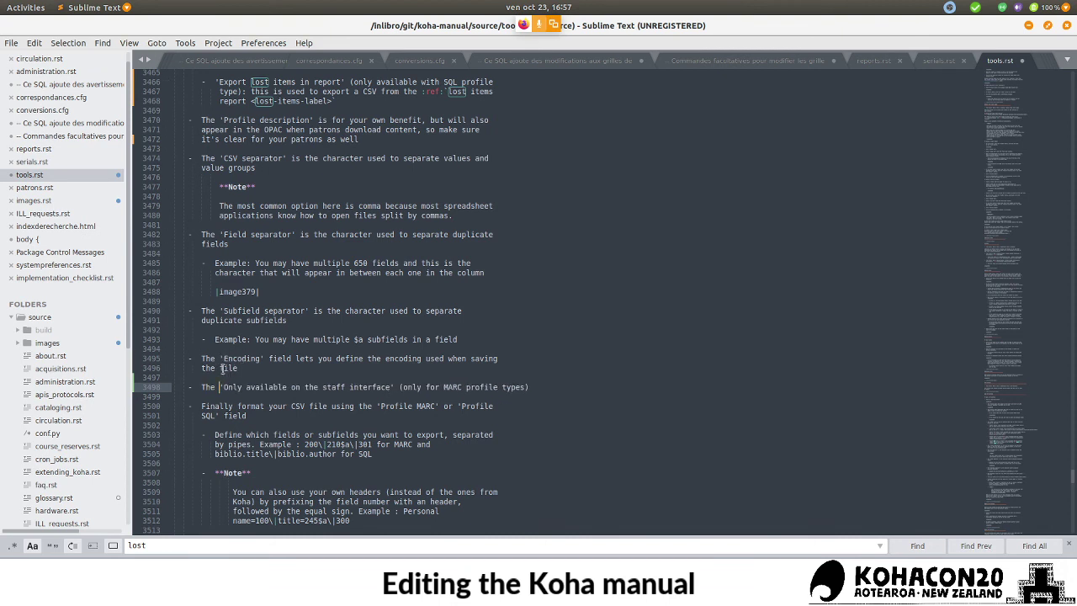
- Insert "checkbox" before "(only for MARC profile types)" and break the line before "profile types)"
click(398, 388)
text(check)
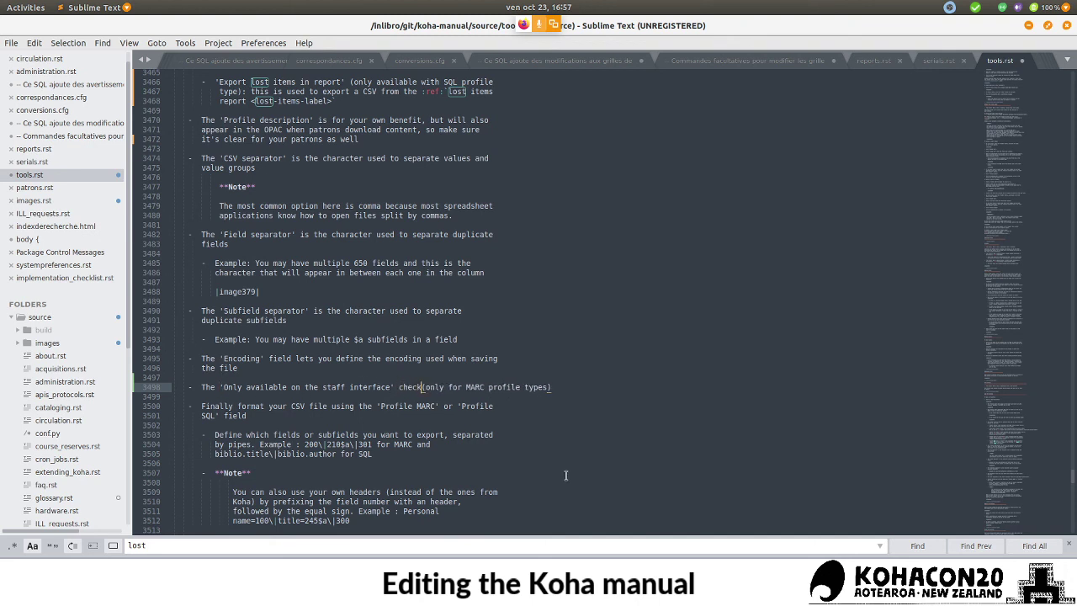
text(box l)
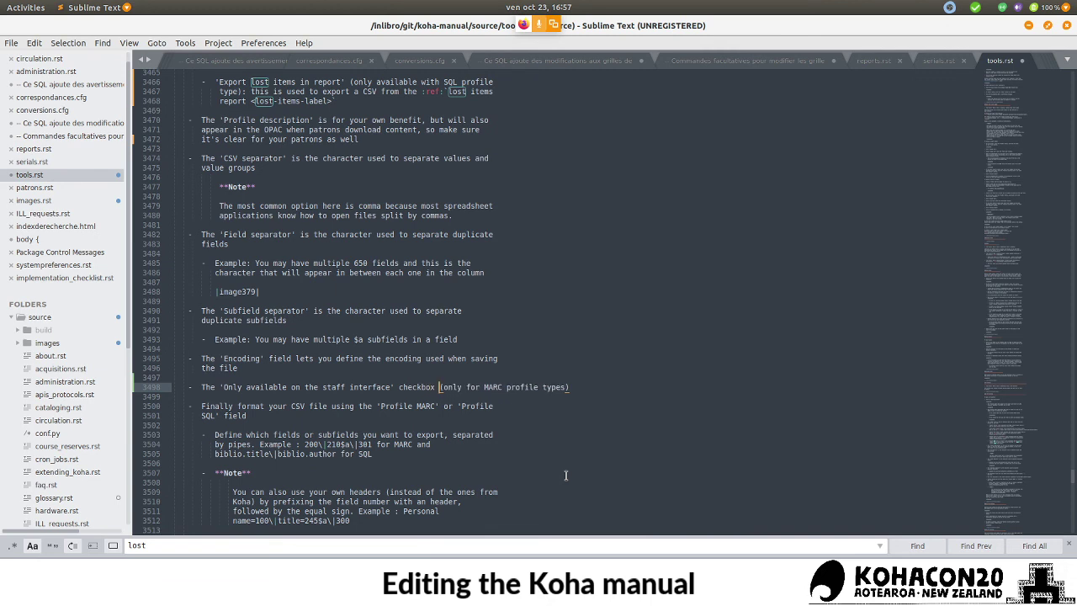
key(BackSpace)
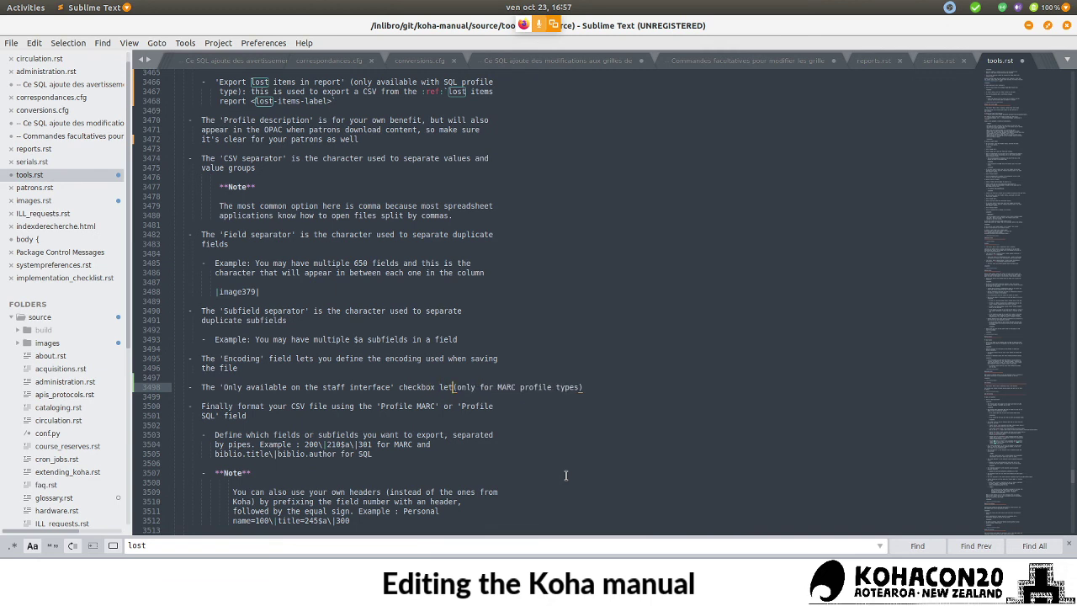
click(506, 388)
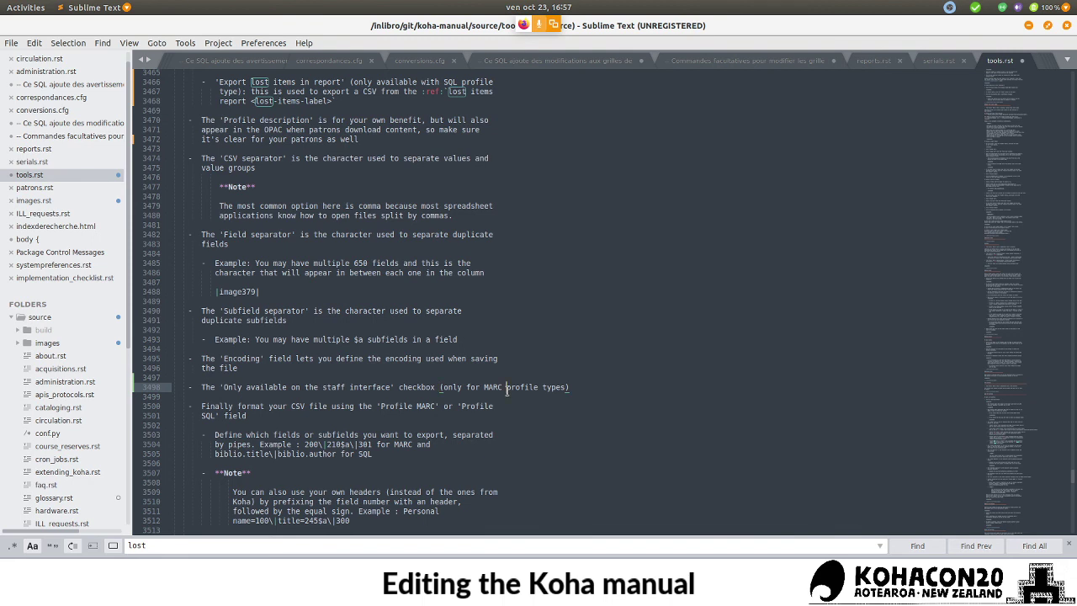
key(Return)
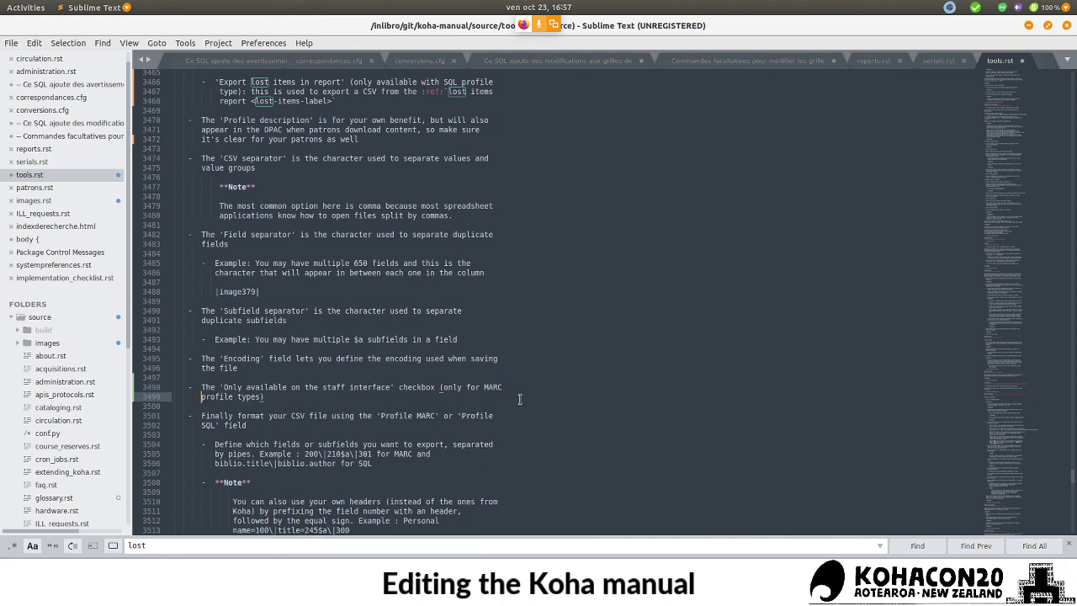
key(BackSpace)
- Complete the bullet with "lets you limit this CSV profile to staff interface only, meaning patrons will not be able to use this profile to export their cart or lists from the OPAC"
text(lets you limit this CSV profile to sta)
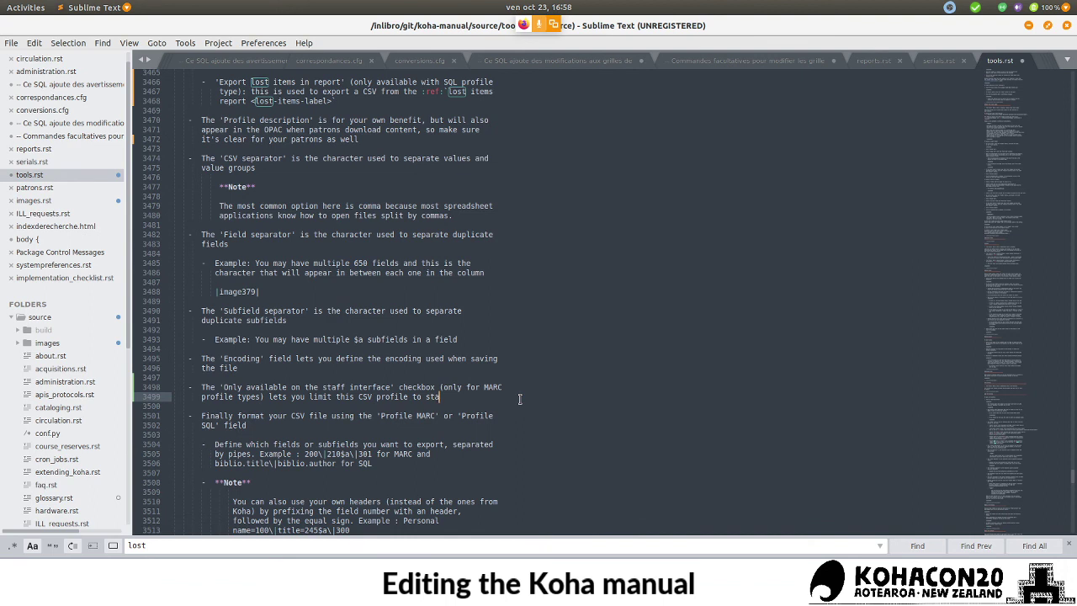
text(nterface)
key(Return)
text(o)
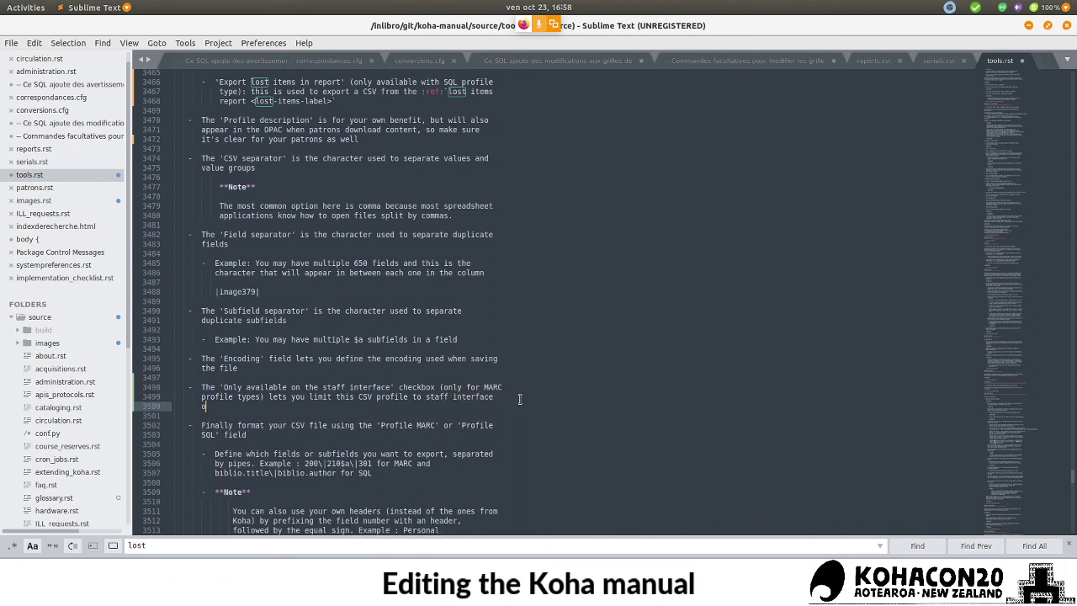
text(nly, meaning patrons will not be able to )
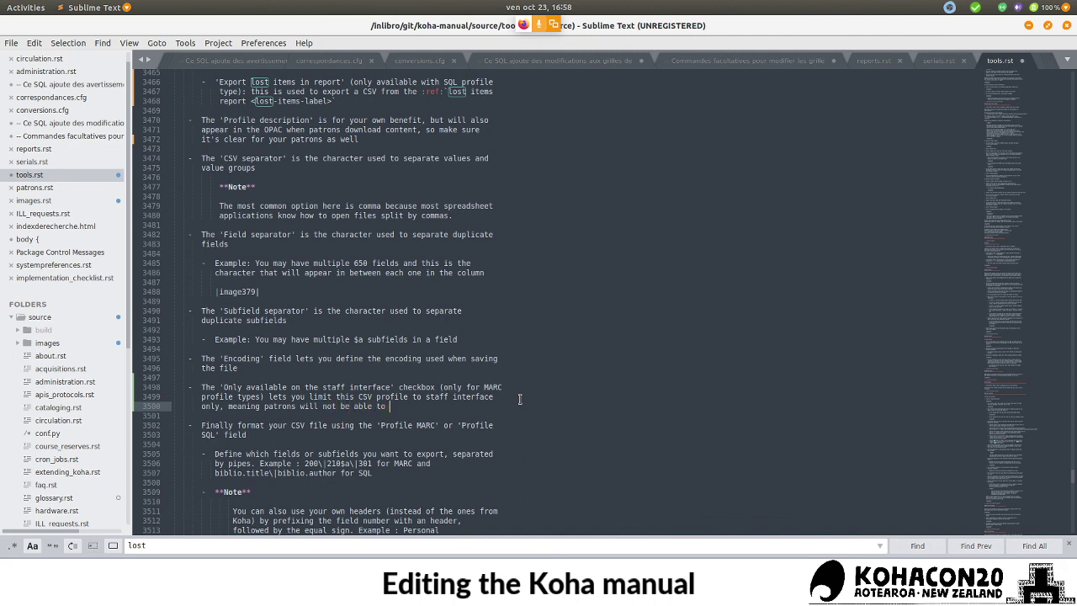
text(use this profile to export)
key(Return)
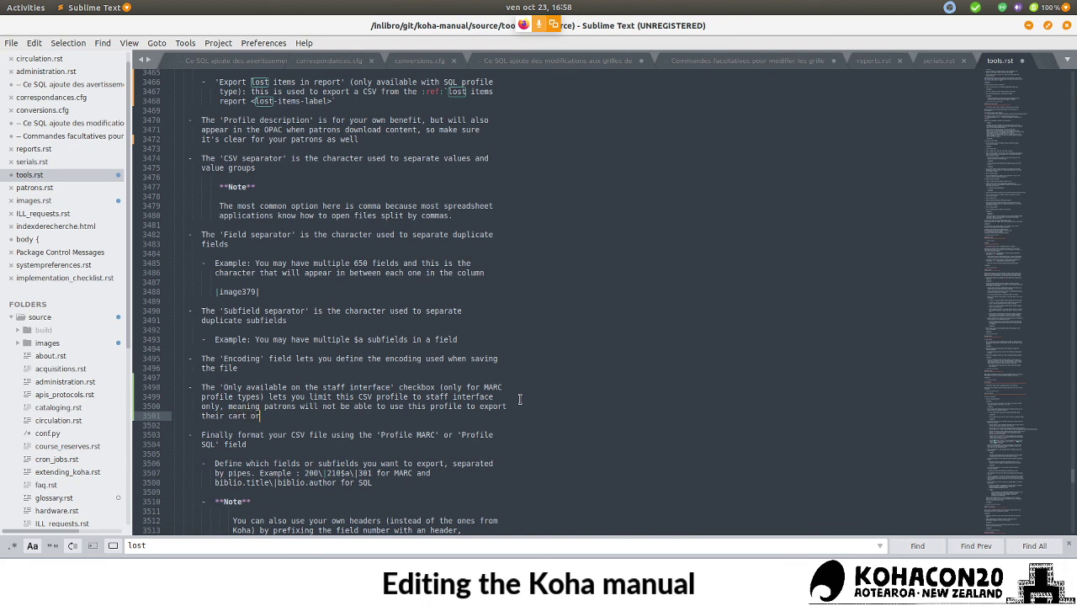
text(their cart or lists from the OPAC)
- Compare the 'Finally format your CSV file' bullet with the form in Firefox and change 'Profile MARC' to 'Profile MARC fields'
scroll(390, 400, down, 5)
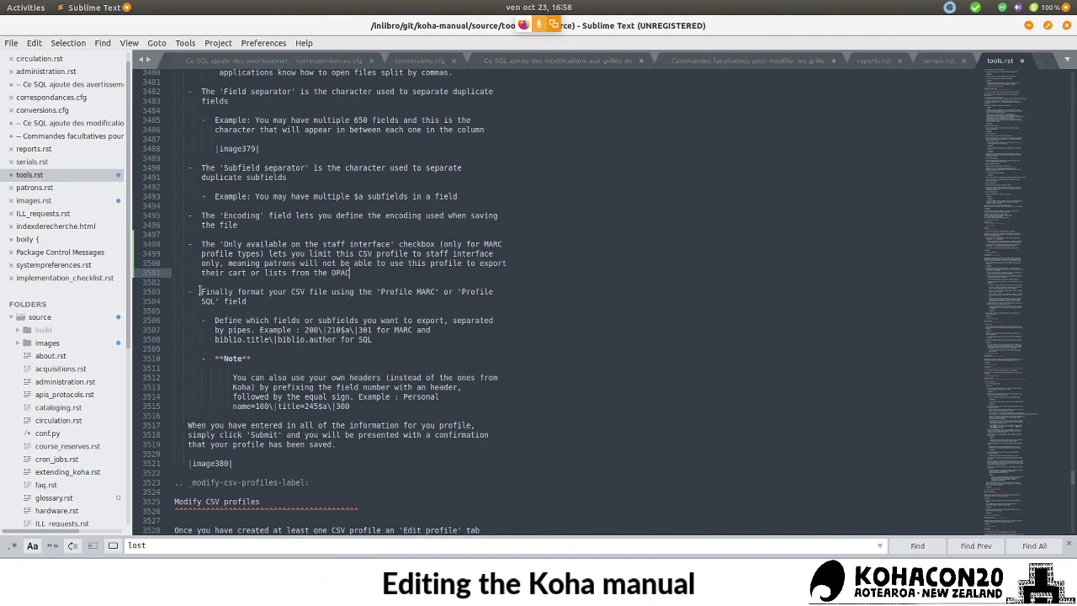
drag(201, 291, 327, 291)
key(alt+Tab)
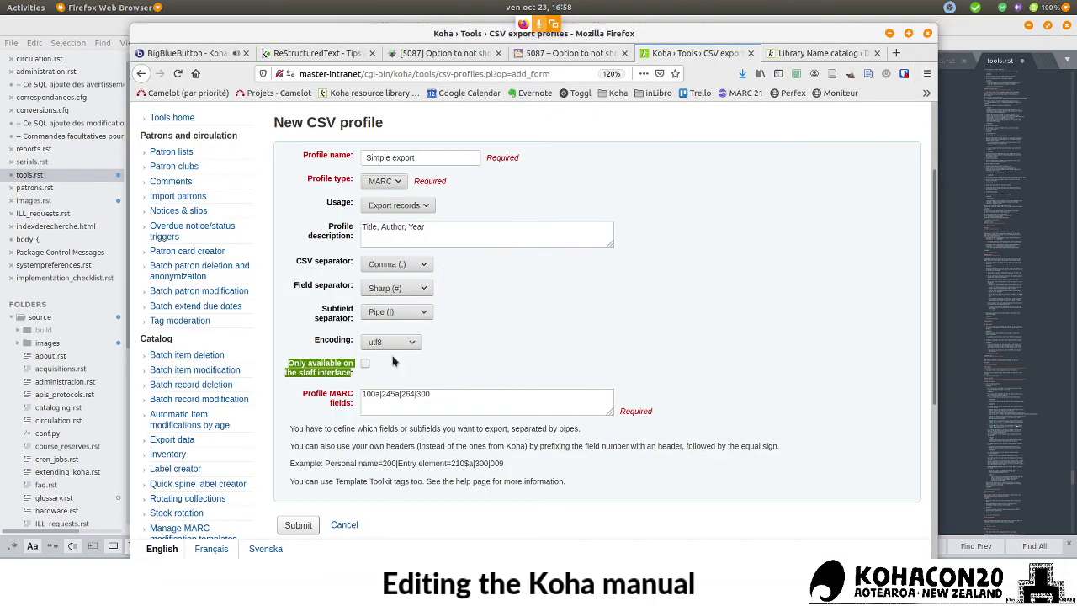
key(alt+Tab)
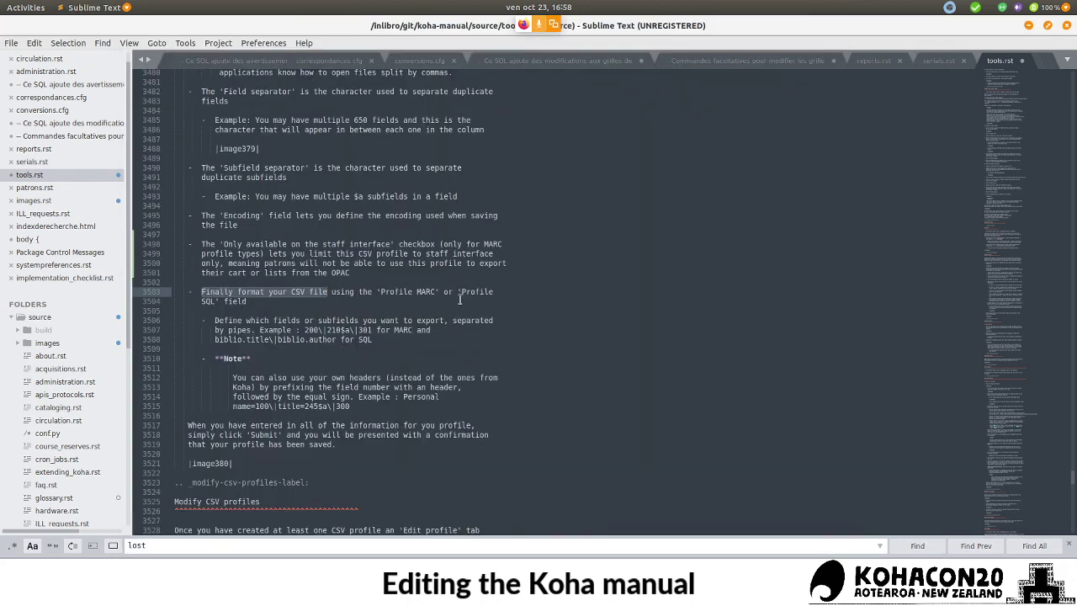
key(alt+Tab)
key(alt+Tab)
key(alt+Tab)
key(alt+Tab)
click(434, 291)
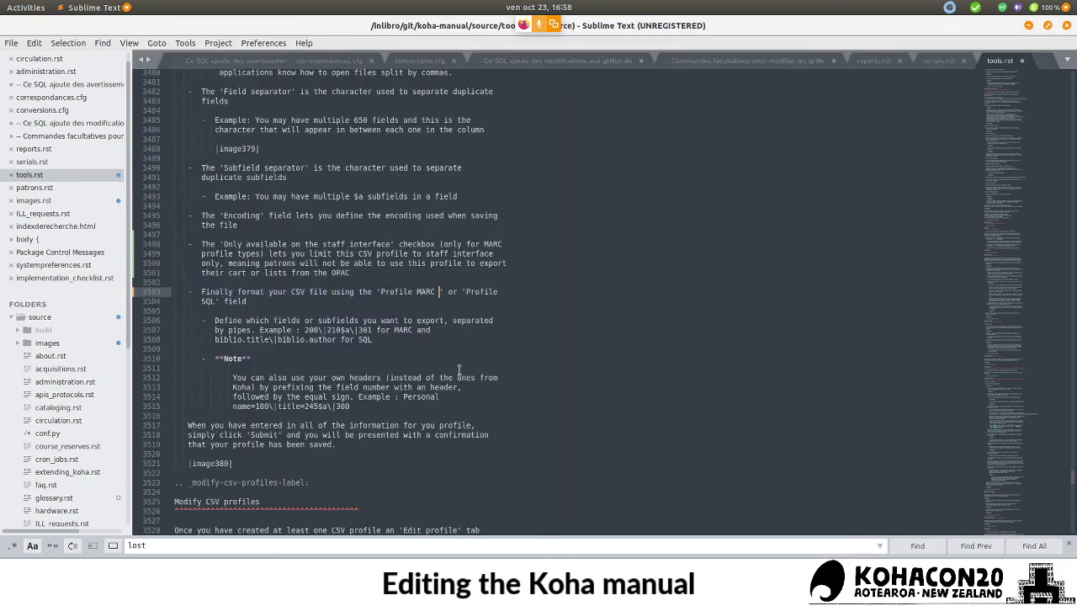
text(fields)
- Check the SQL profile's label on the form in Firefox, then change "'Profile SQL' field" in the bullet to "'Profile SQL fields' box"
key(alt+Tab)
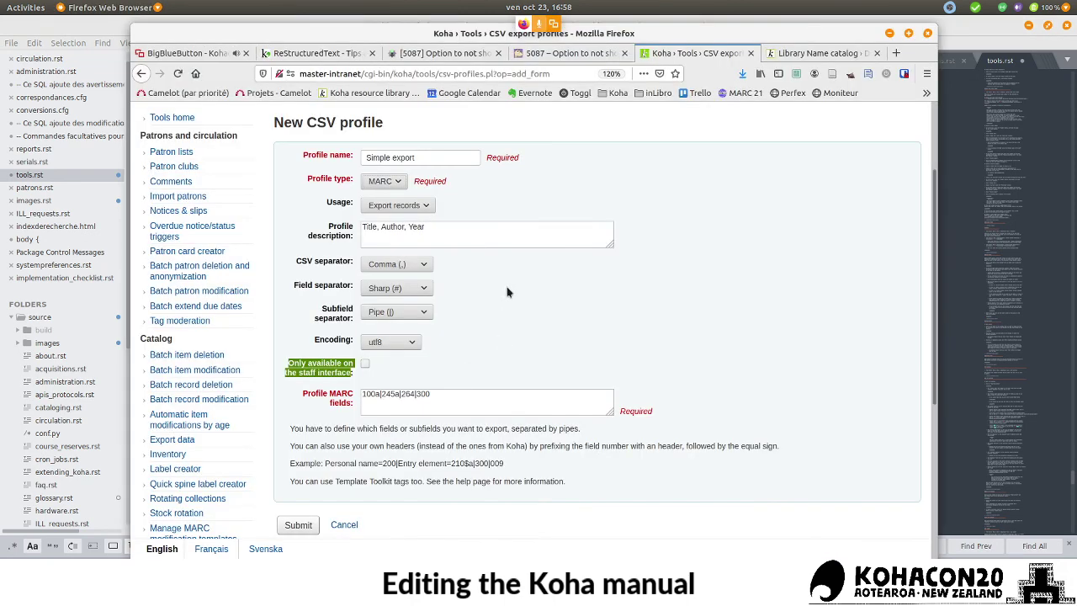
click(392, 186)
click(392, 212)
key(alt+Tab)
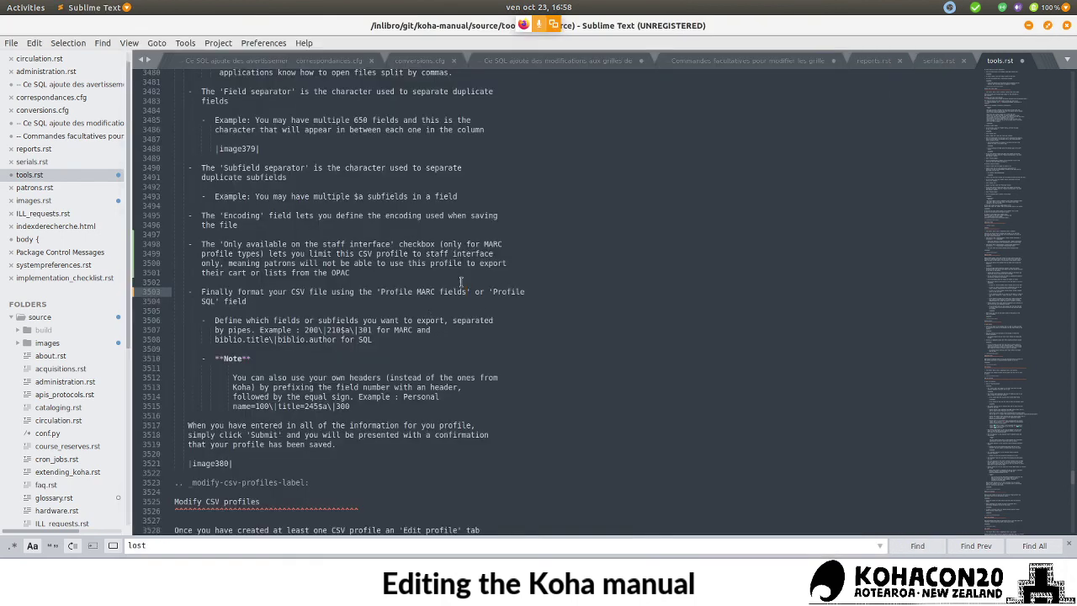
click(214, 300)
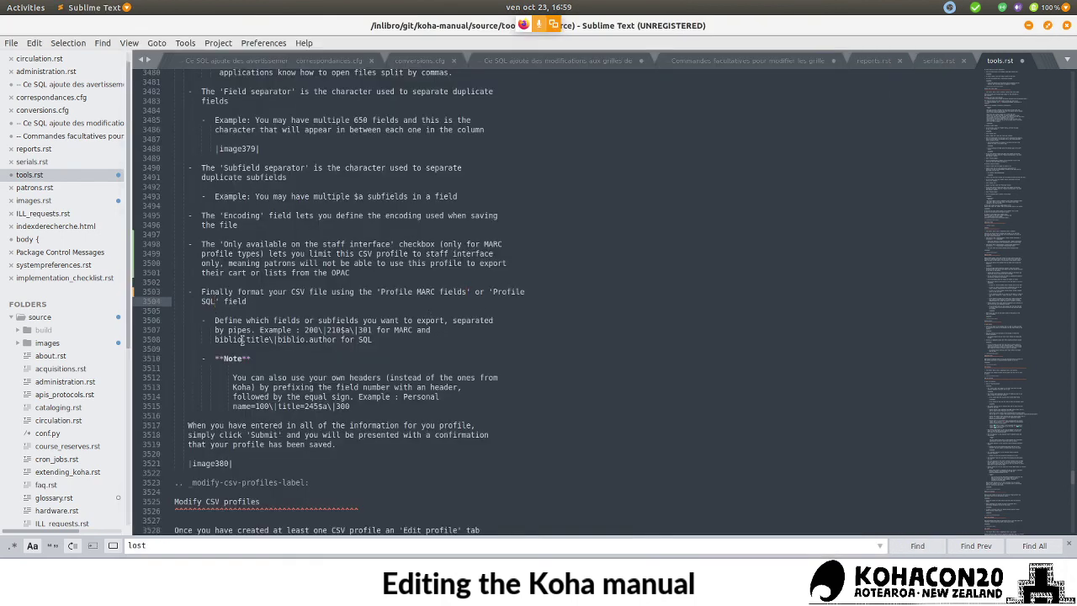
text(fields)
double_click(264, 301)
text(box)
- In the example of fields separated by pipes, replace "and" after "for MARC" with "or"
click(220, 325)
double_click(422, 329)
text(or)
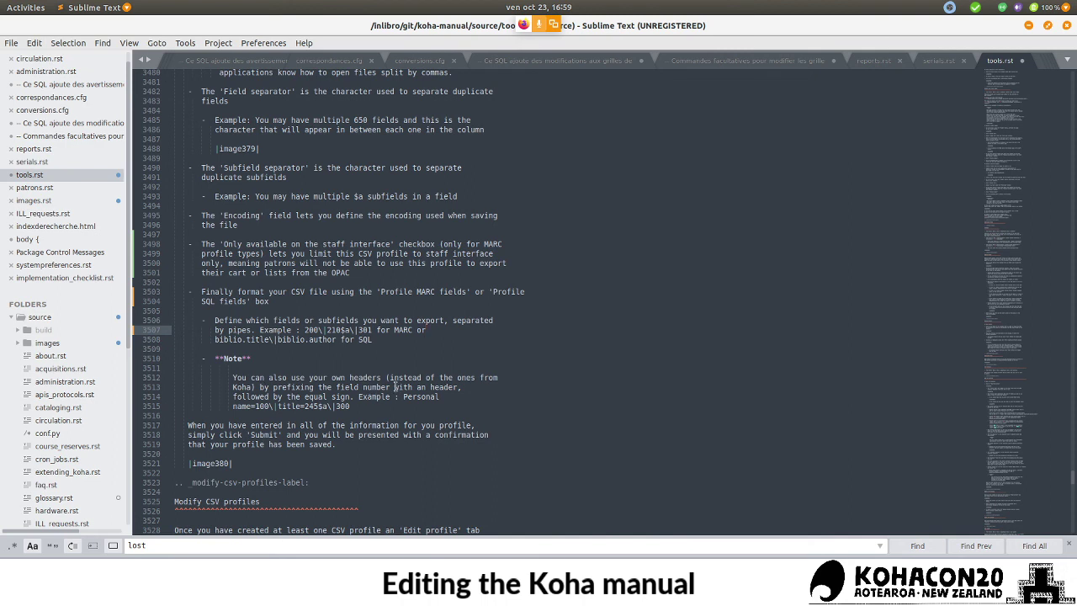
- In the note about custom headers, correct "an header" to "a header" and remove the space before the colon after "Example"
click(426, 387)
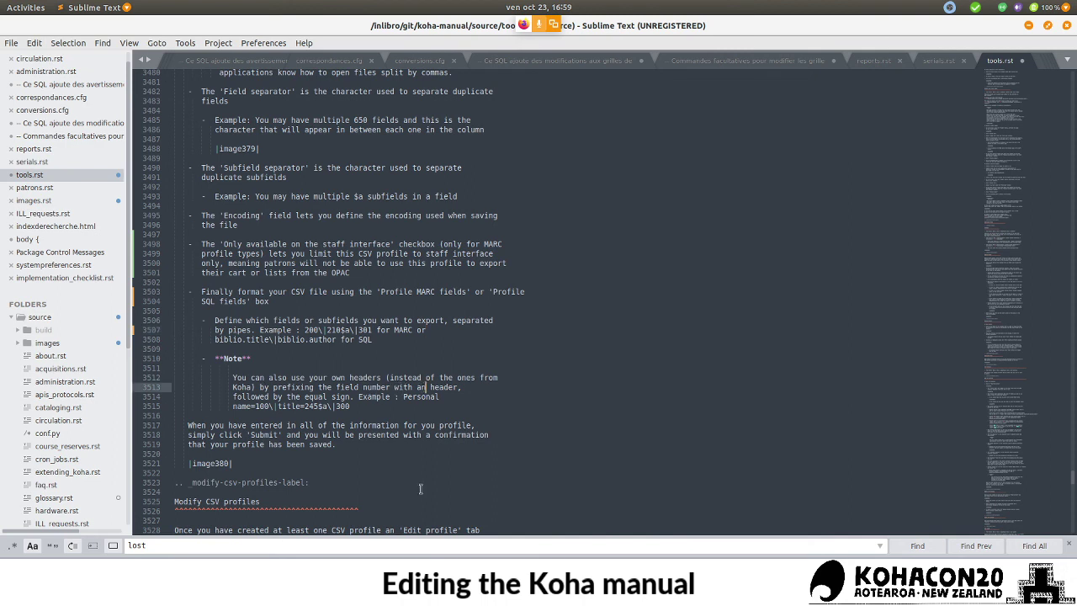
key(BackSpace)
click(395, 397)
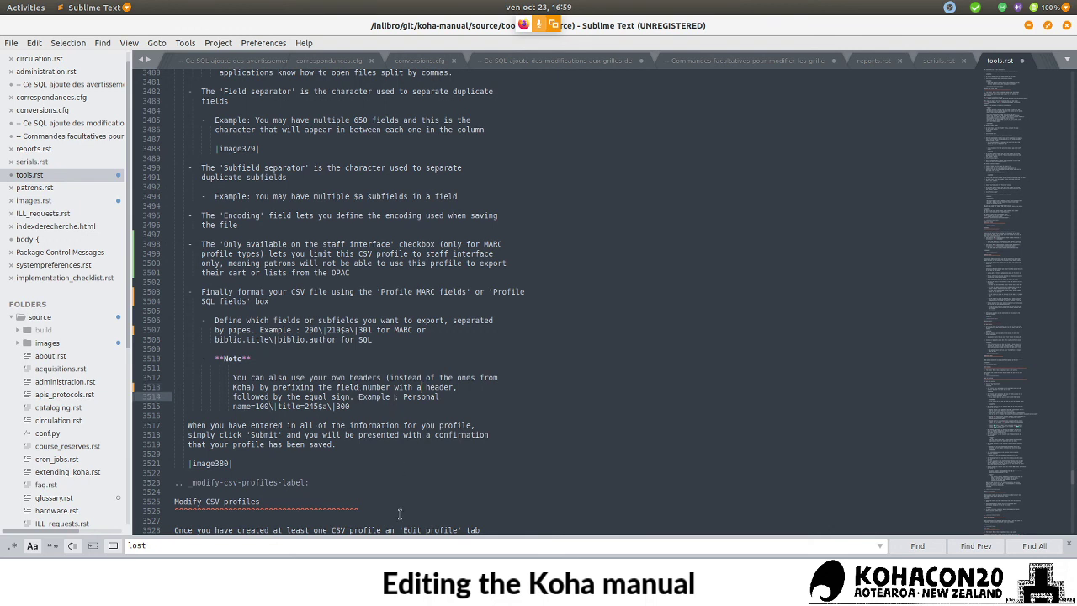
key(BackSpace)
- Review the CSV profile bullets and remove the indentation from the three lines of the "When you have entered in all of the information" paragraph
scroll(191, 424, up, 20)
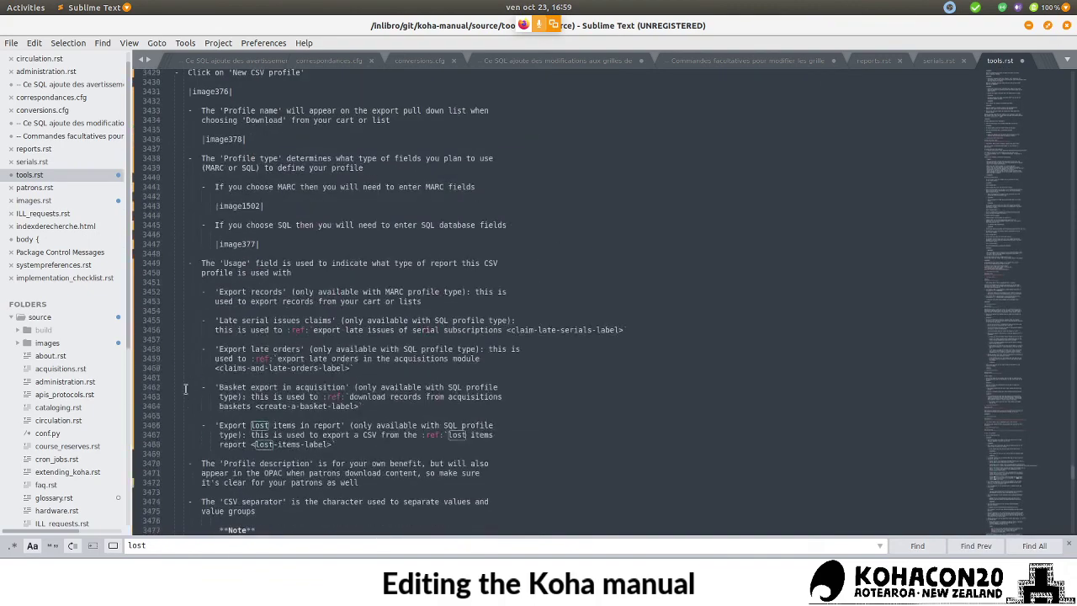
scroll(195, 219, down, 15)
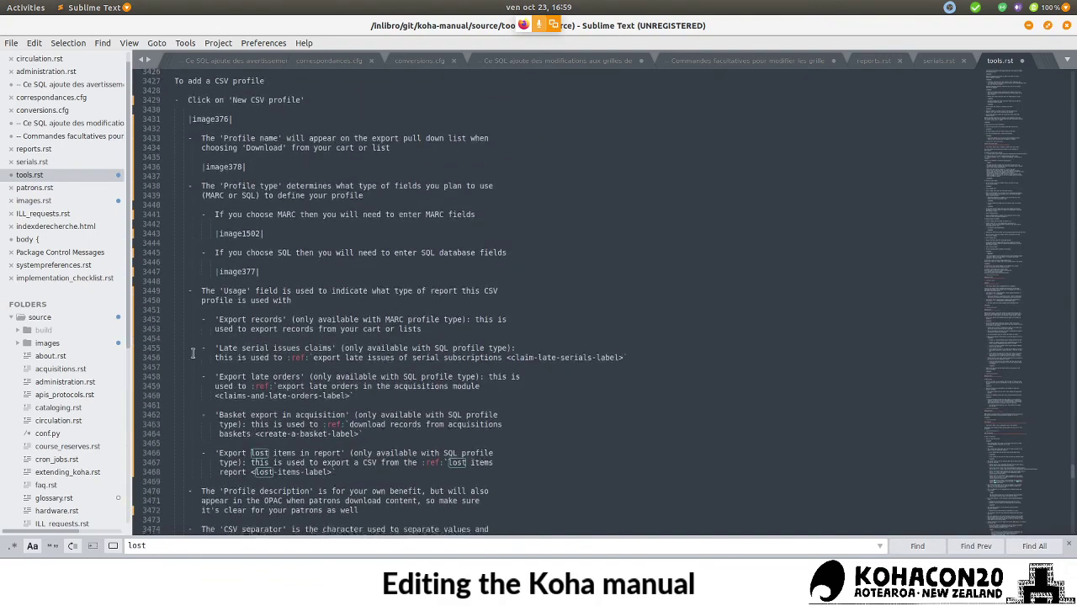
scroll(197, 391, down, 10)
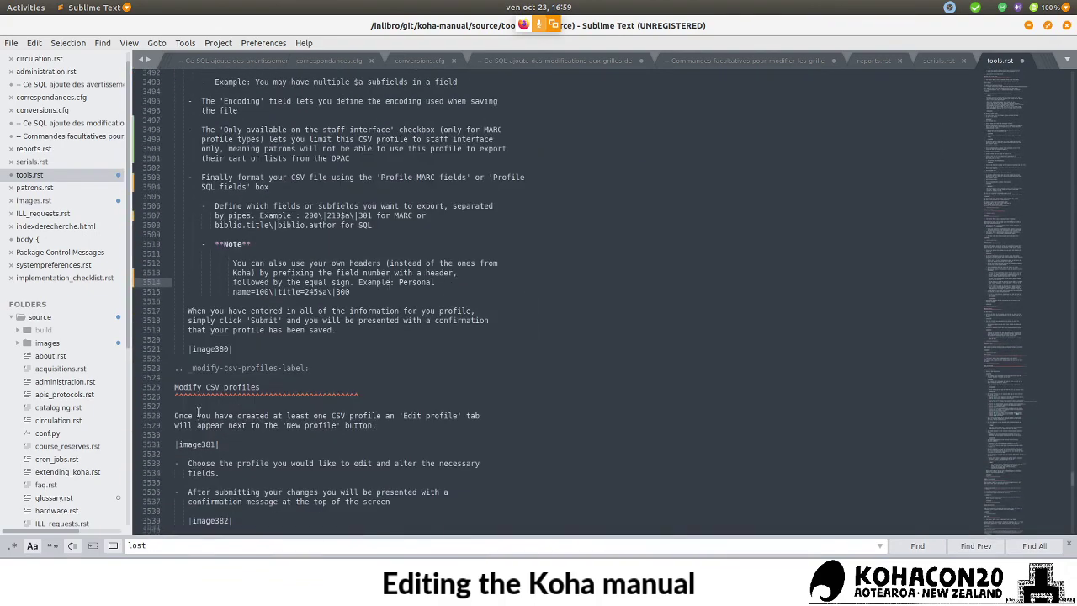
click(185, 311)
key(Delete)
key(Delete)
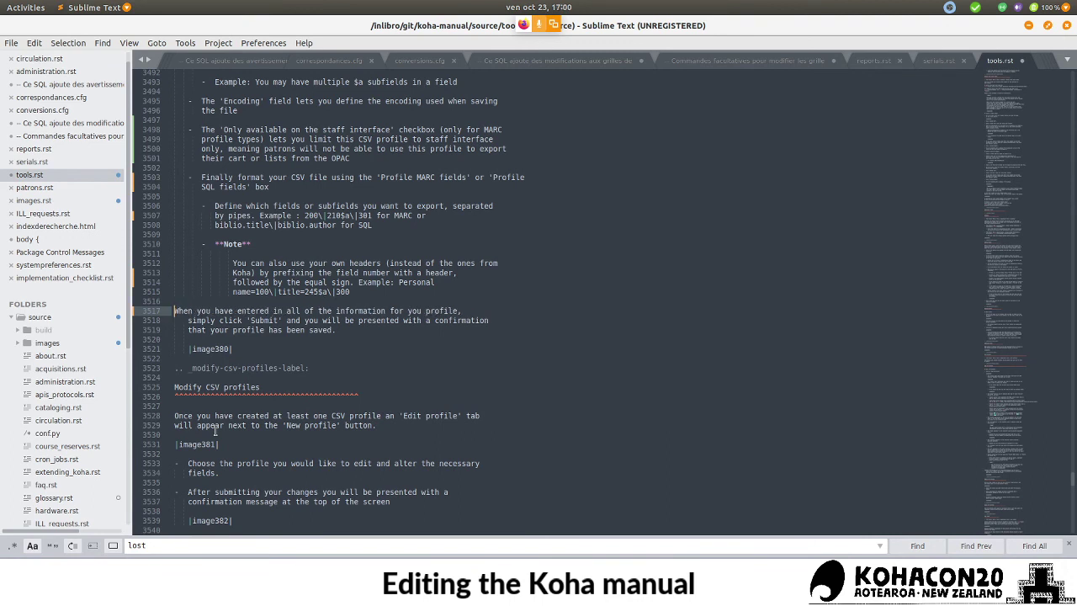
key(Down)
key(Delete)
key(Delete)
key(Delete)
key(Down)
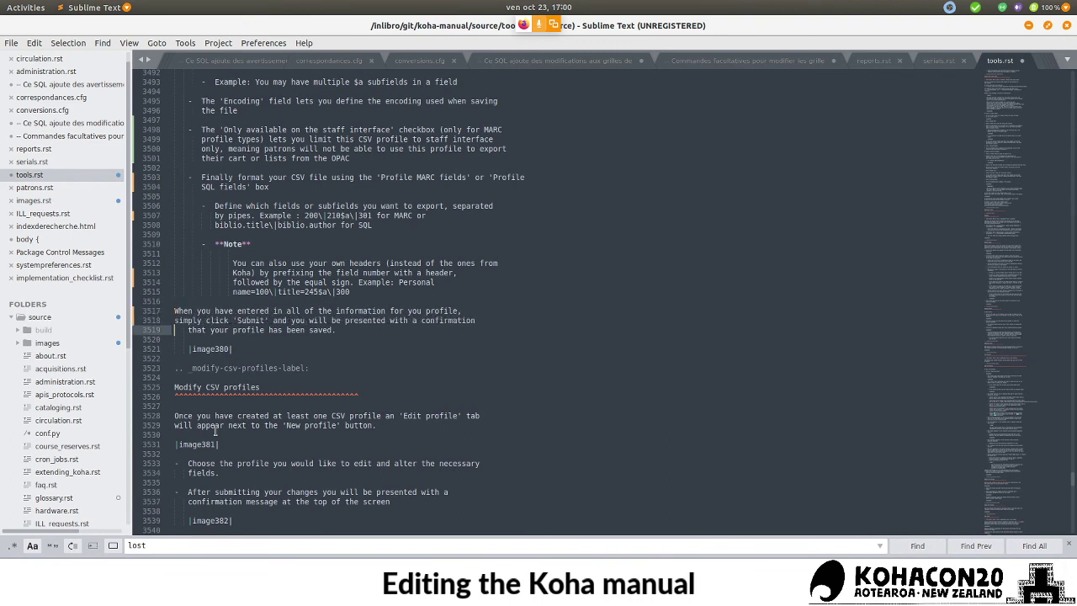
key(Delete)
key(Delete)
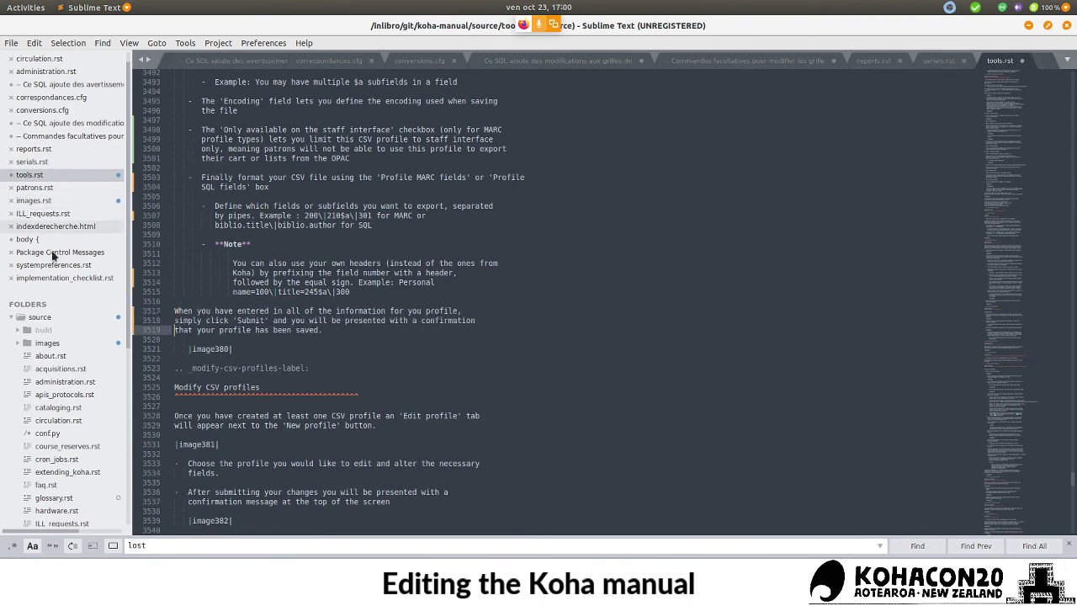
- Correct "for you profile" to "for your profile" in the paragraph about submitting the profile
drag(216, 311, 368, 308)
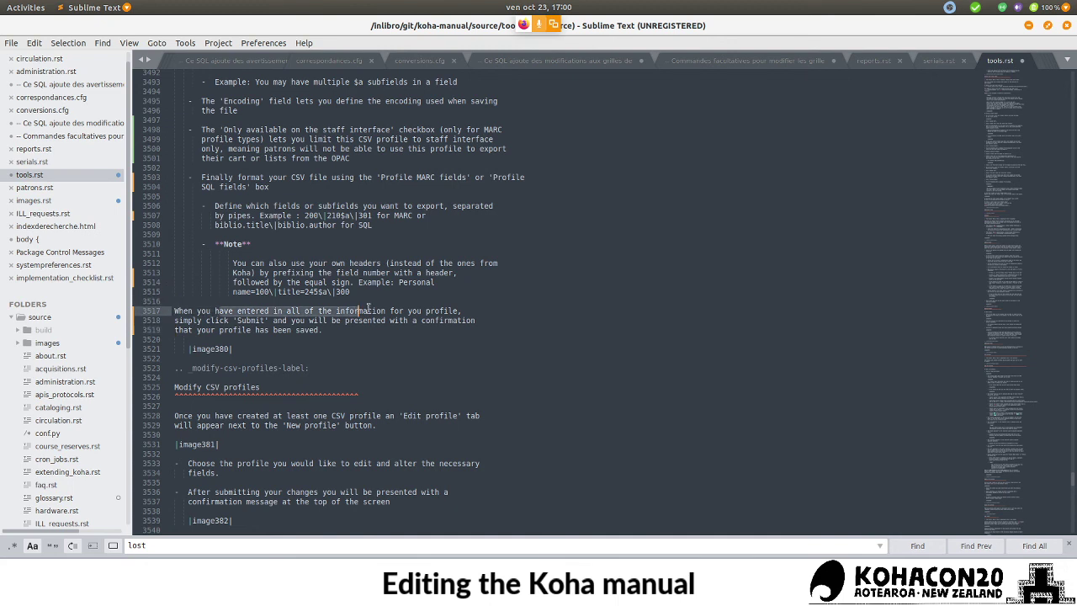
click(425, 311)
text(r)
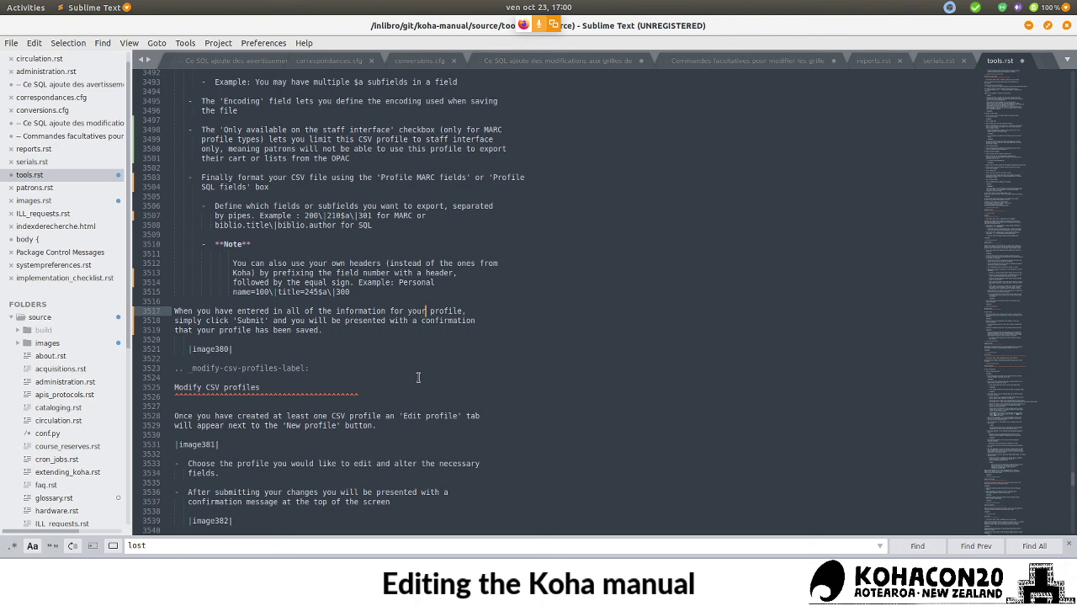